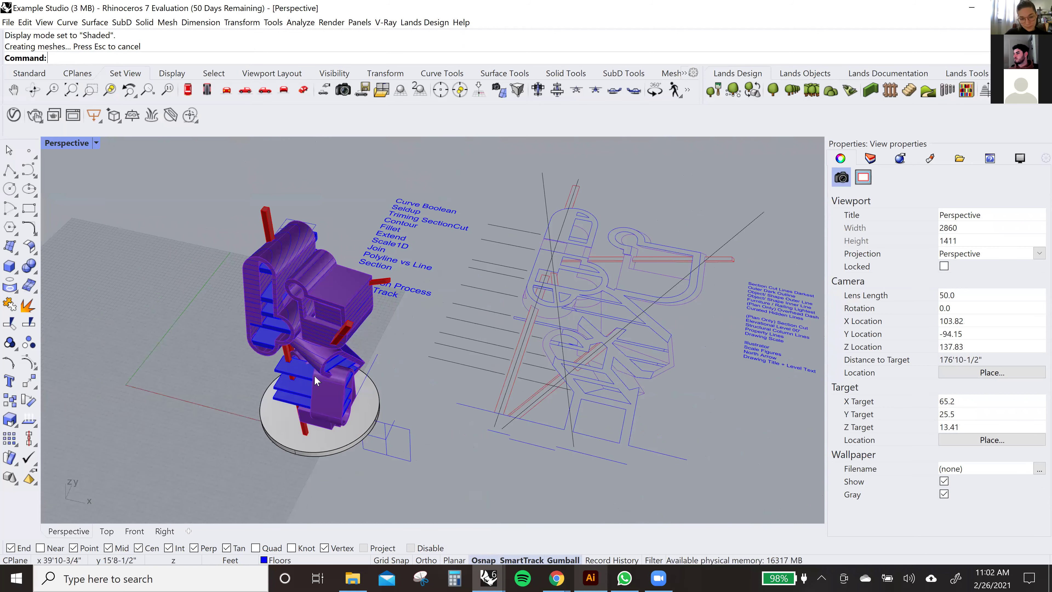
# - Examine the tower model from several angles and show the layer list
pyautogui.scroll(3, 314, 375)
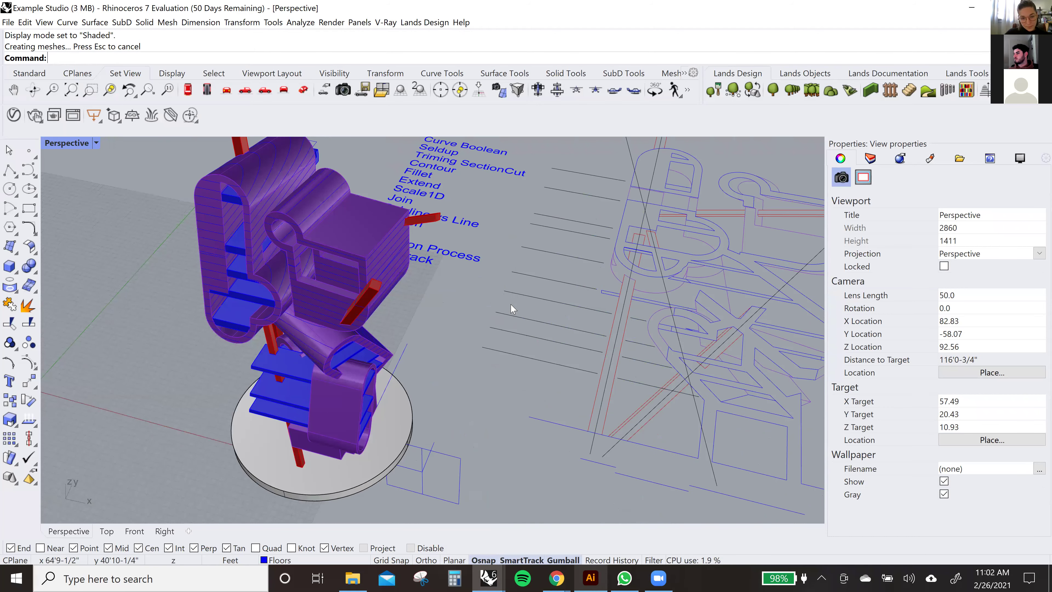
pyautogui.scroll(-2, 512, 308)
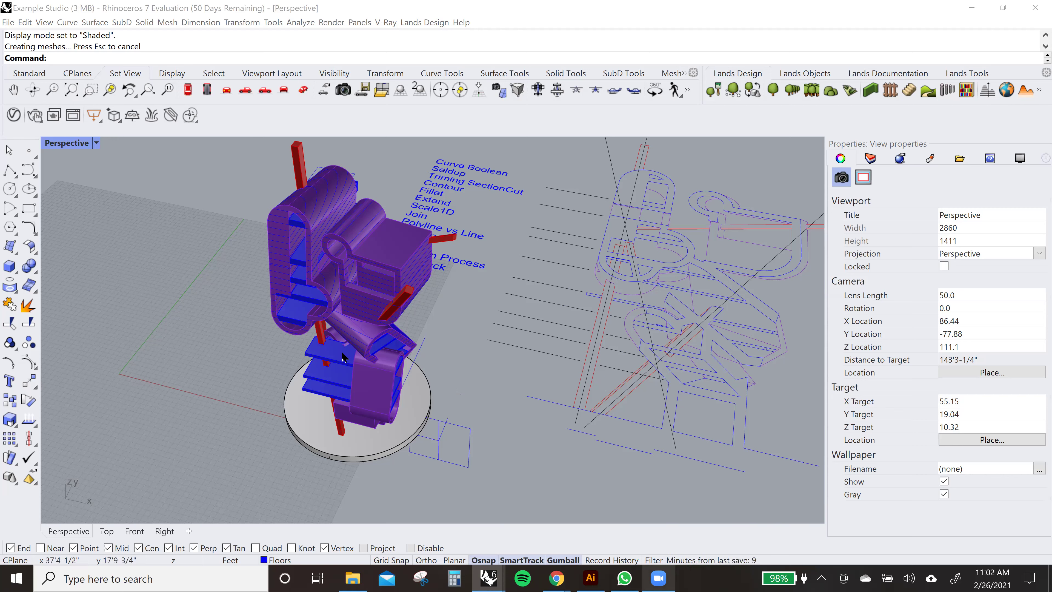
pyautogui.click(871, 161)
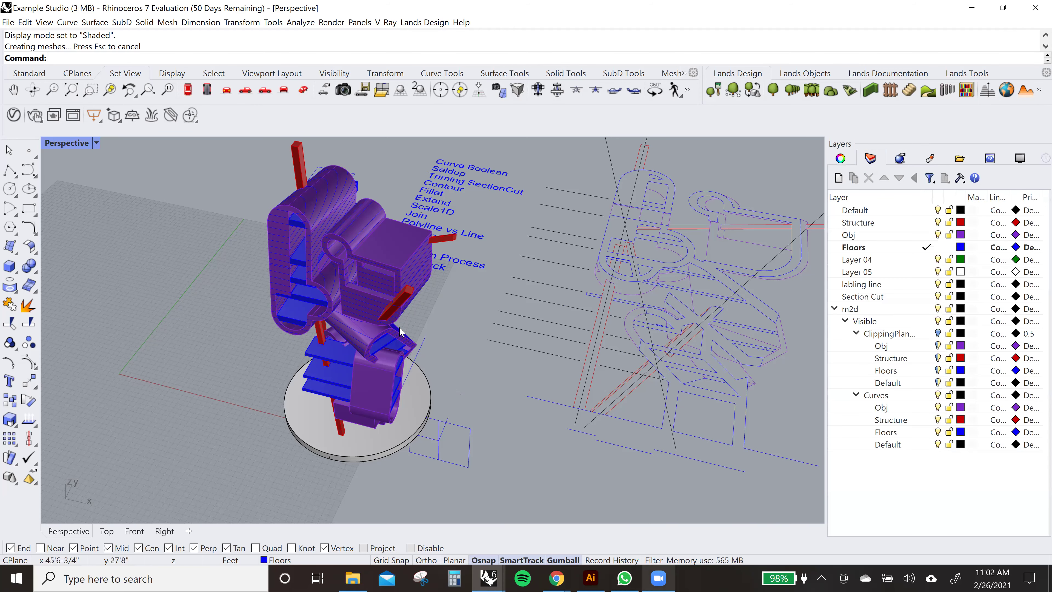
pyautogui.moveTo(435, 371); pyautogui.dragTo(459, 343, button='right')
pyautogui.scroll(-2, 405, 364)
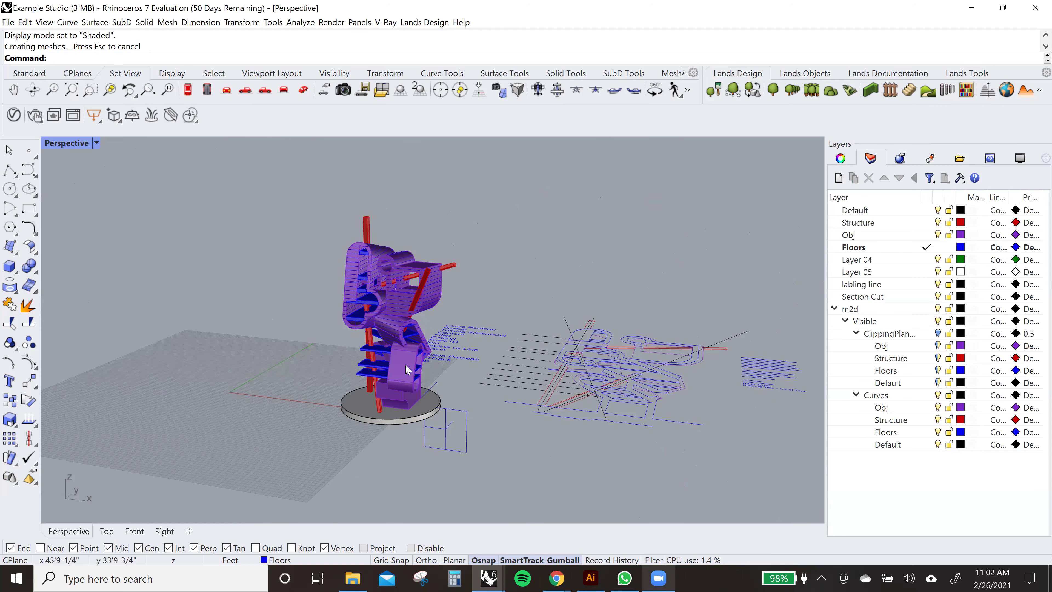
pyautogui.scroll(3, 410, 354)
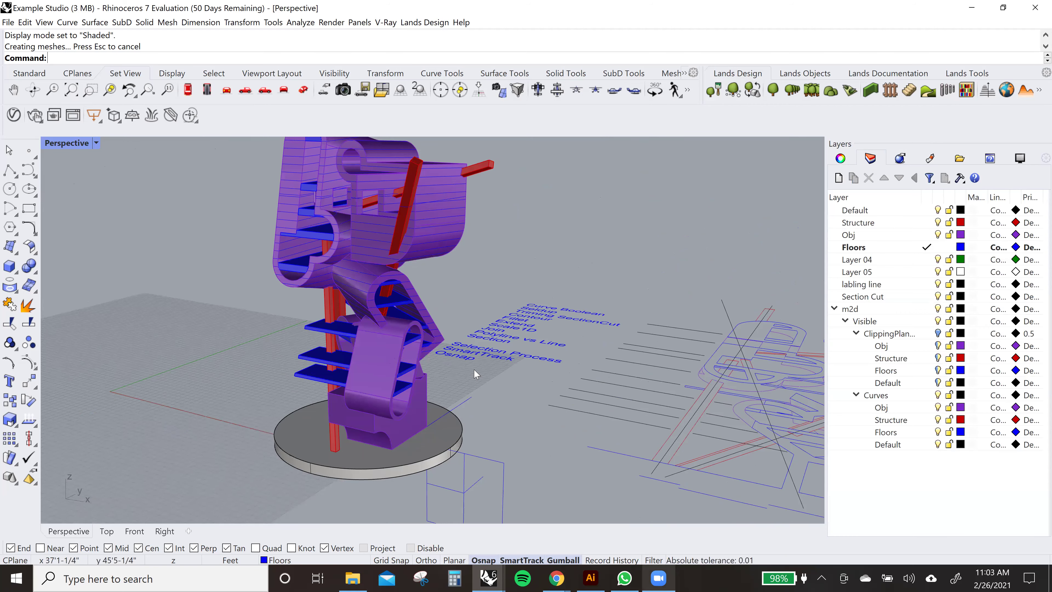
pyautogui.moveTo(472, 368); pyautogui.dragTo(445, 389, button='right')
pyautogui.scroll(1, 444, 390)
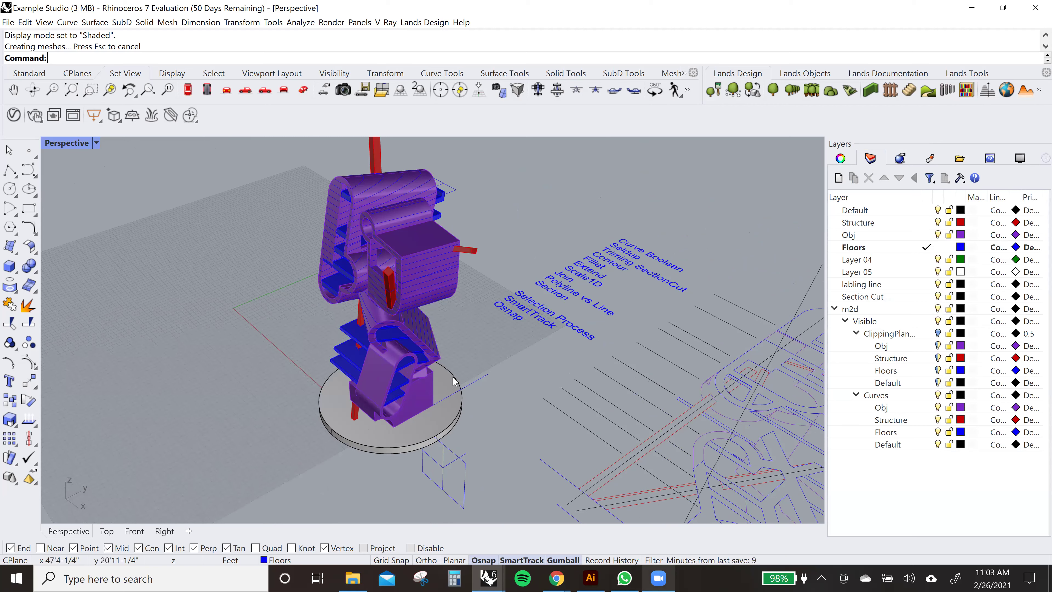
pyautogui.scroll(-1, 451, 431)
pyautogui.keyDown('shift'); pyautogui.moveTo(463, 474); pyautogui.dragTo(466, 405, button='right'); pyautogui.keyUp('shift')
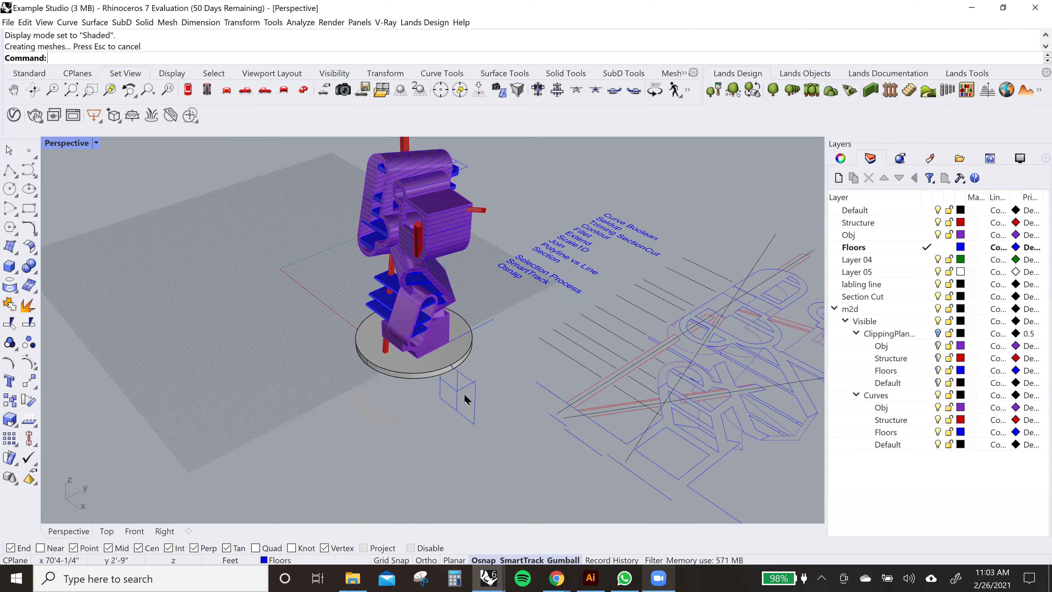
pyautogui.click(466, 399)
pyautogui.scroll(2, 440, 430)
pyautogui.write('ClippingPlane')
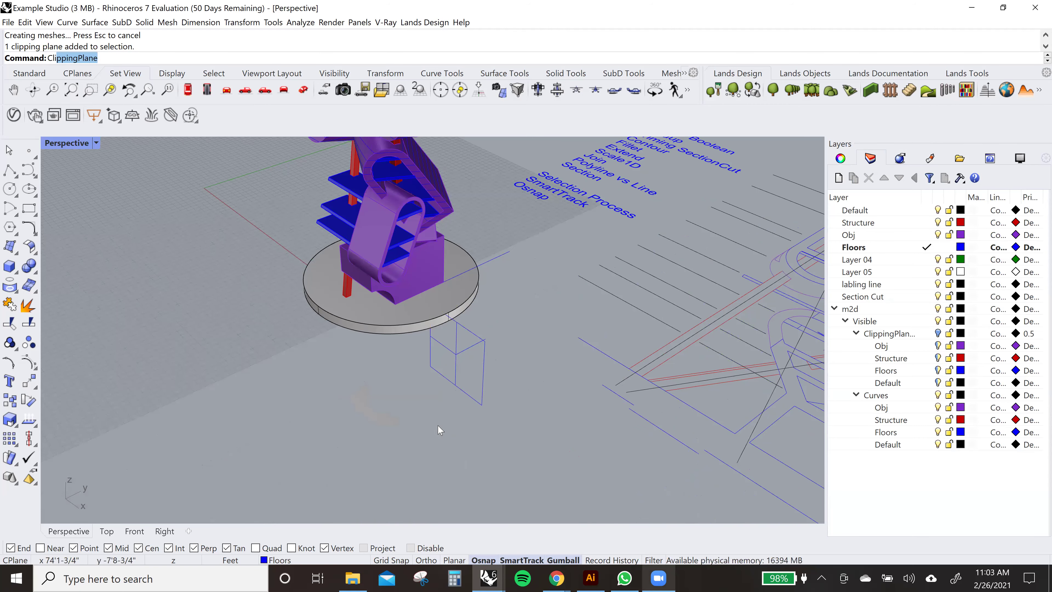
pyautogui.press('Return')
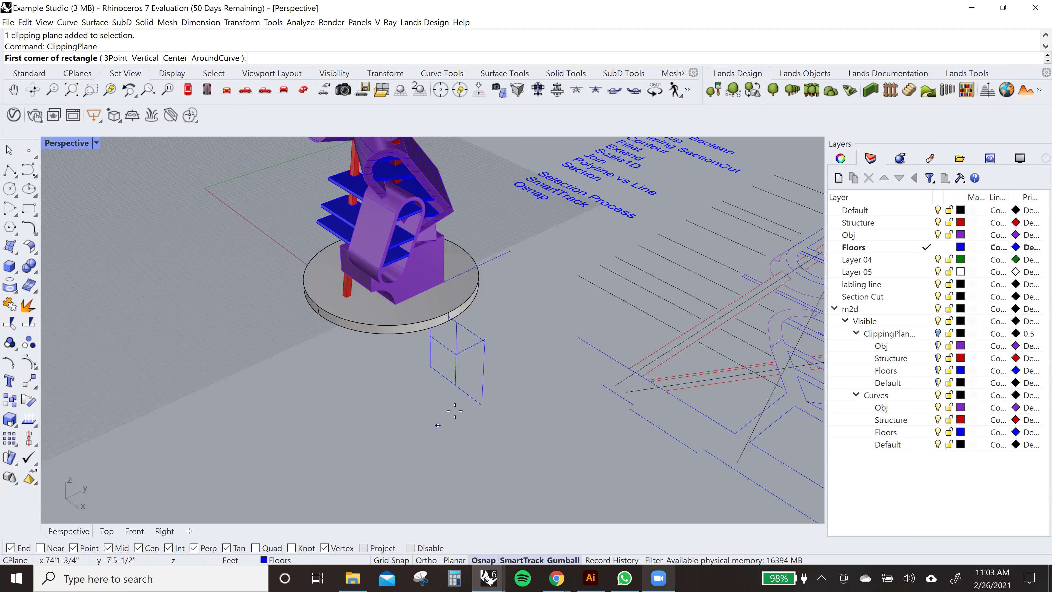
pyautogui.click(479, 405)
pyautogui.scroll(2, 487, 408)
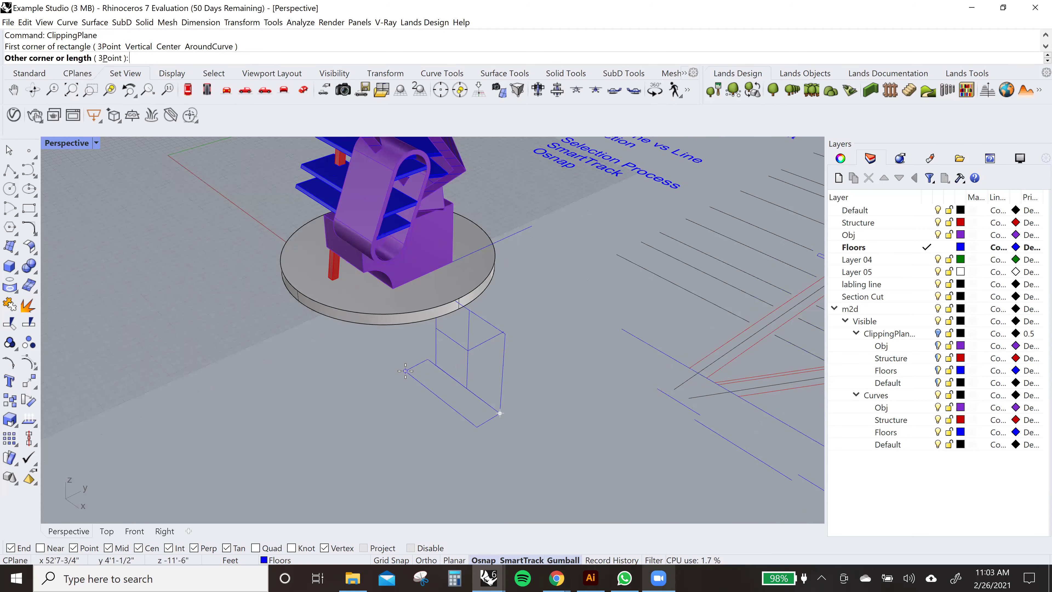
pyautogui.press('Escape')
# - Create a vertical clipping plane starting at the existing clipping plane's corner beside the round base
pyautogui.press('Return')
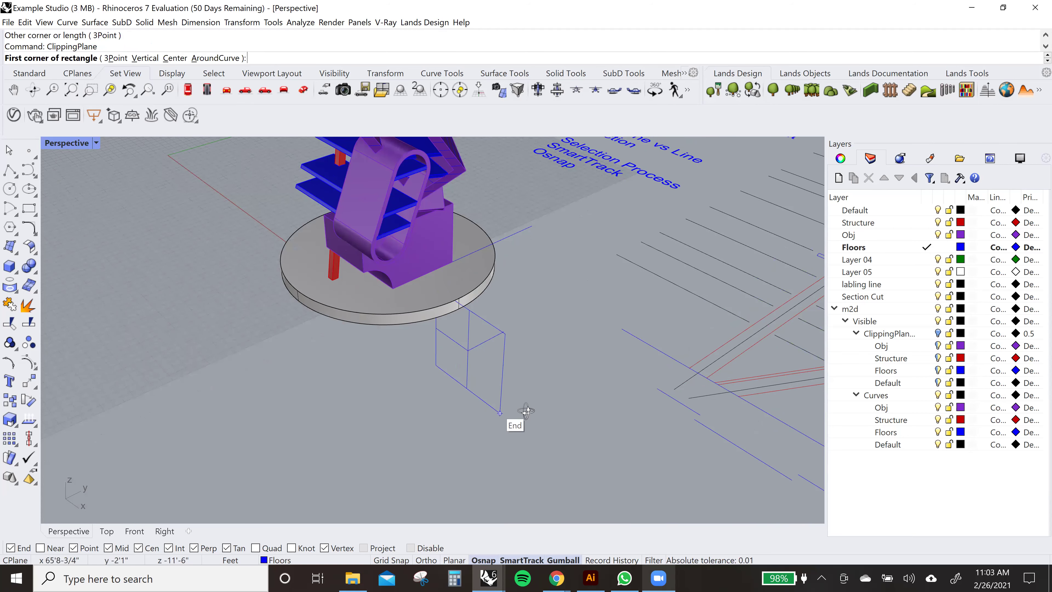
pyautogui.scroll(1, 508, 419)
pyautogui.write('v')
pyautogui.press('Return')
pyautogui.click(494, 417)
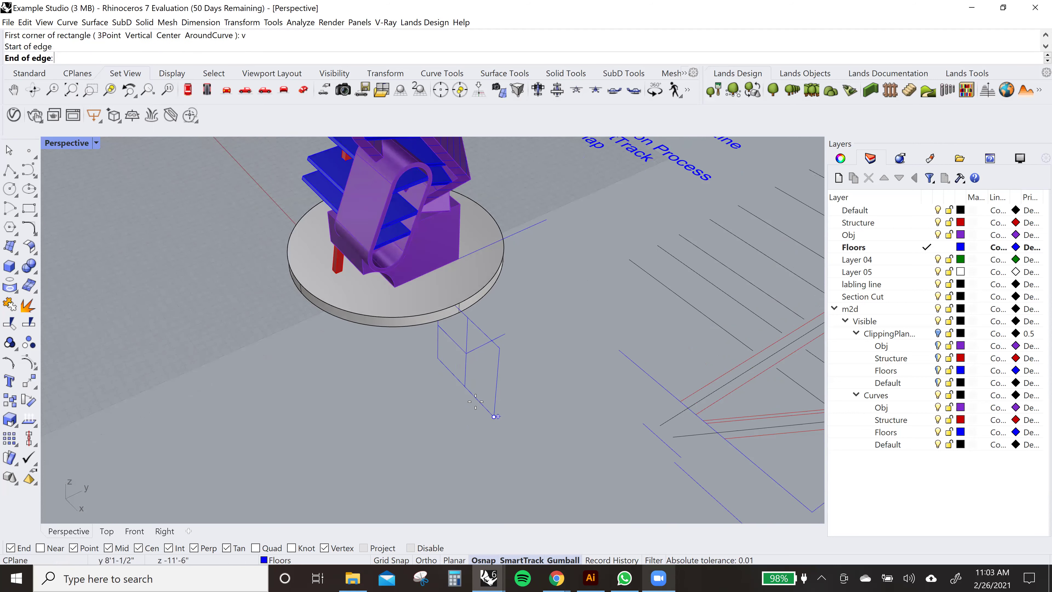
pyautogui.click(429, 348)
pyautogui.click(541, 243)
pyautogui.moveTo(542, 245); pyautogui.dragTo(571, 305, button='right')
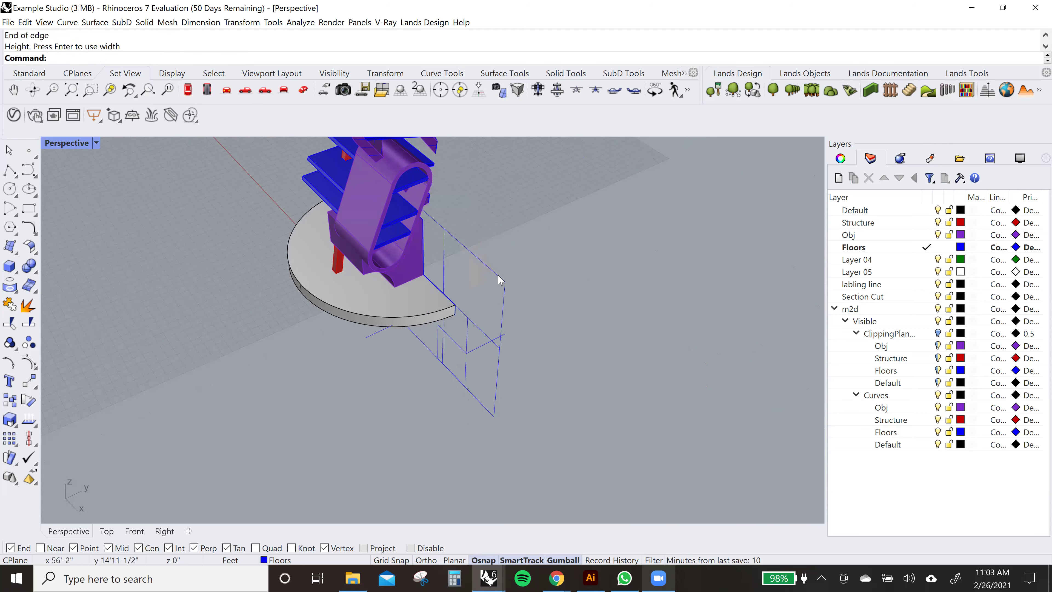
# - Shift the new vertical clipping plane through the tower and delete it
pyautogui.moveTo(498, 280); pyautogui.dragTo(496, 277, button='right')
pyautogui.click(462, 303)
pyautogui.moveTo(441, 290); pyautogui.dragTo(581, 329)
pyautogui.keyDown('shift'); pyautogui.moveTo(416, 336); pyautogui.dragTo(409, 428, button='right'); pyautogui.keyUp('shift')
pyautogui.moveTo(457, 392); pyautogui.dragTo(460, 378, button='right')
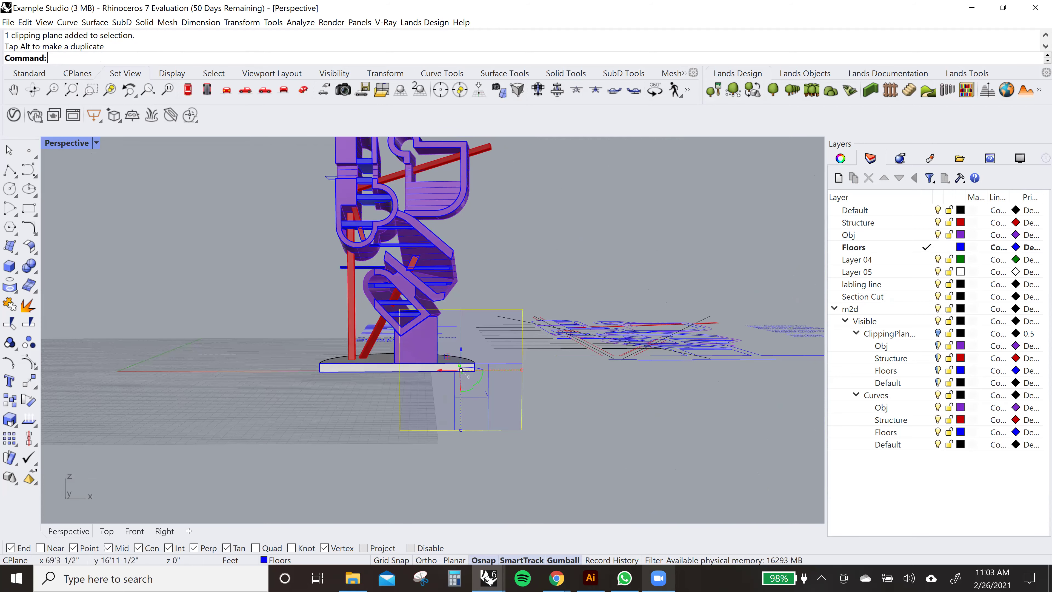
pyautogui.press('Delete')
# - Turn the original clipping plane's clipping on and back off for the Perspective view
pyautogui.click(493, 367)
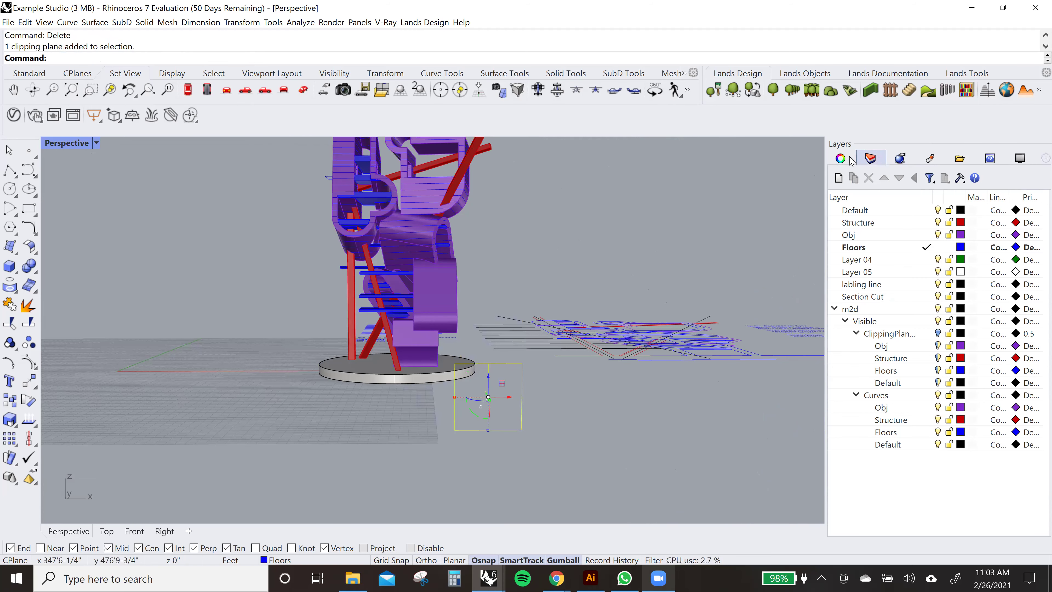
pyautogui.click(901, 158)
pyautogui.moveTo(613, 396); pyautogui.dragTo(514, 390, button='right')
pyautogui.scroll(-3, 513, 391)
pyautogui.moveTo(563, 352); pyautogui.dragTo(641, 302, button='right')
pyautogui.scroll(4, 596, 268)
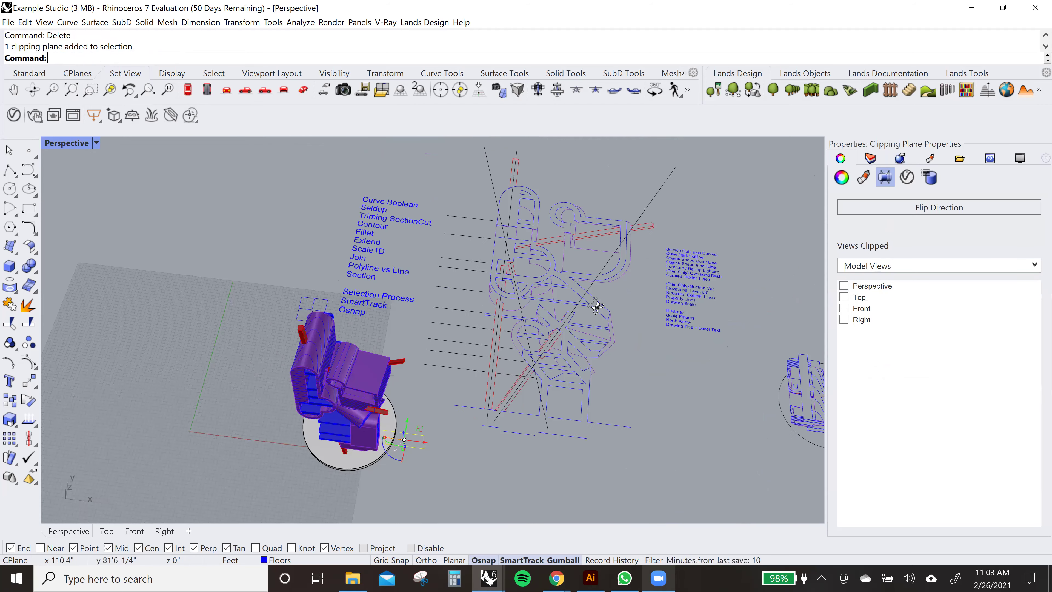
pyautogui.scroll(-2, 597, 311)
pyautogui.moveTo(595, 331); pyautogui.dragTo(596, 309, button='right')
pyautogui.click(843, 286)
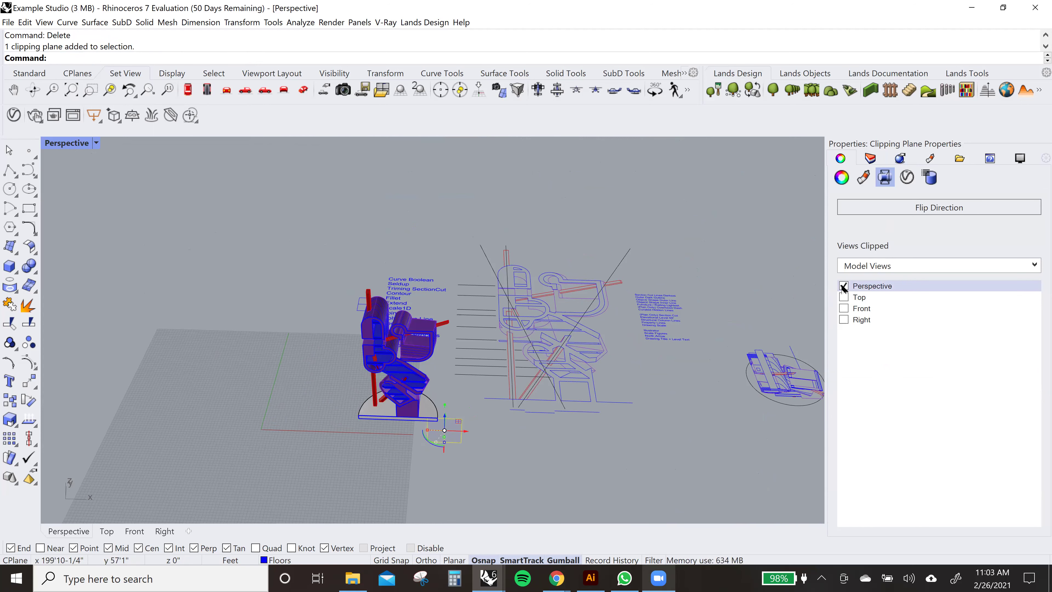
pyautogui.click(843, 286)
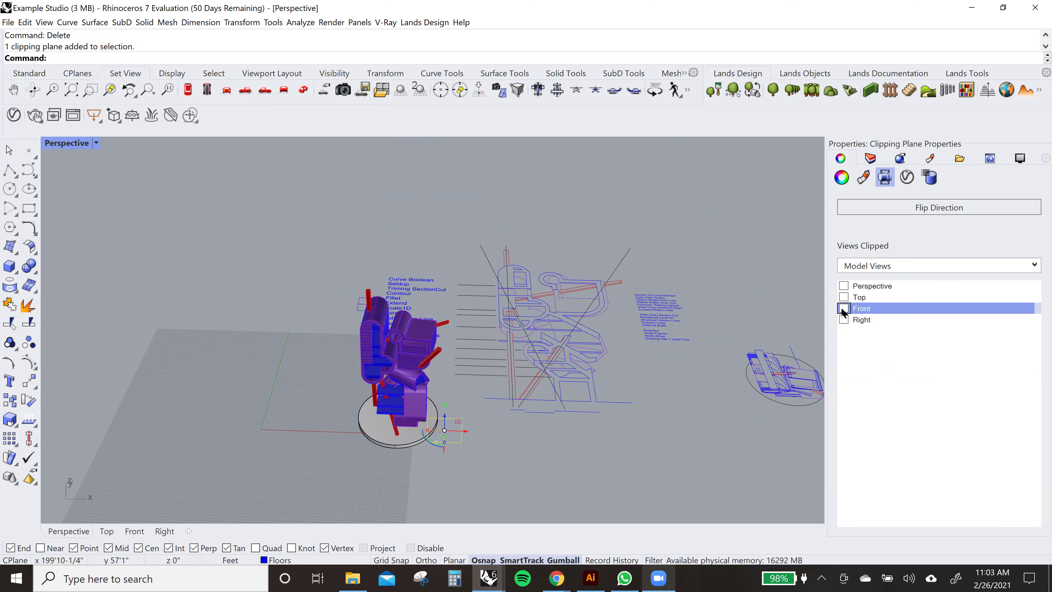
pyautogui.scroll(2, 452, 431)
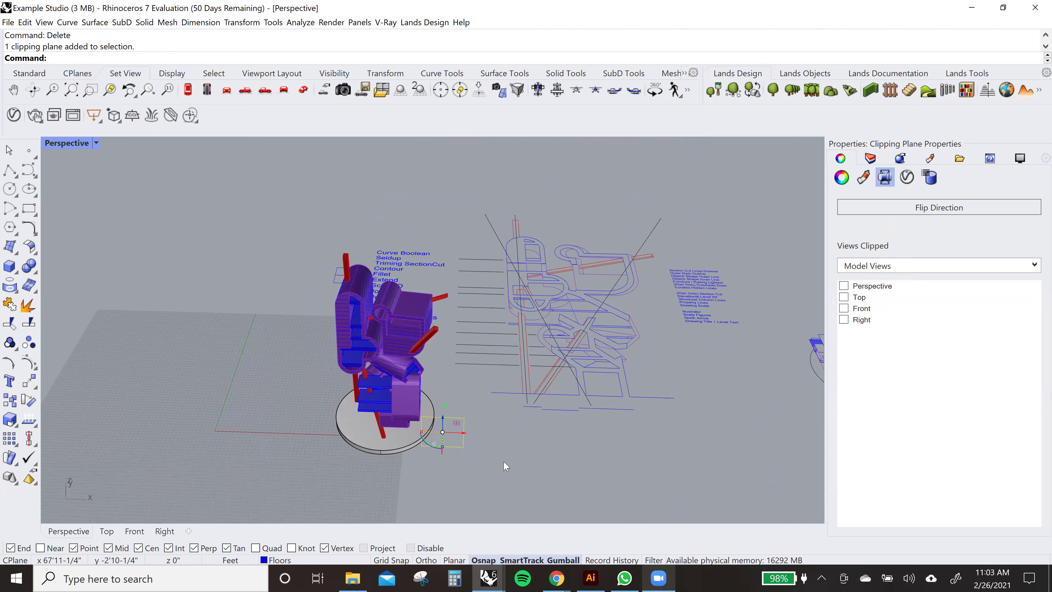
pyautogui.click(505, 465)
# - Switch to the Front view and set its display mode to Shaded
pyautogui.click(135, 531)
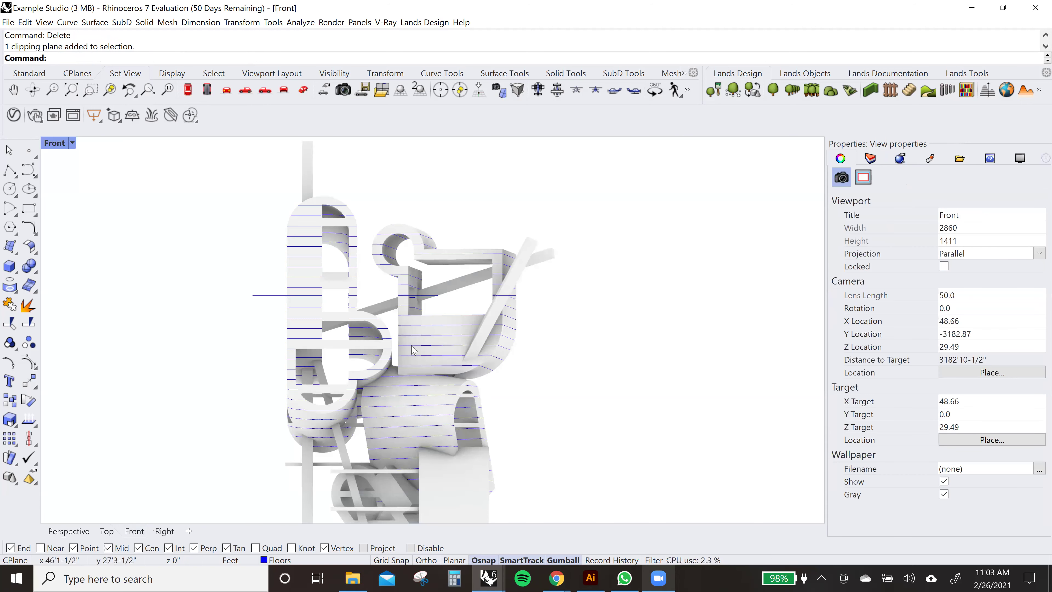
pyautogui.scroll(-4, 415, 351)
pyautogui.moveTo(474, 343); pyautogui.dragTo(475, 310, button='right')
pyautogui.click(55, 143)
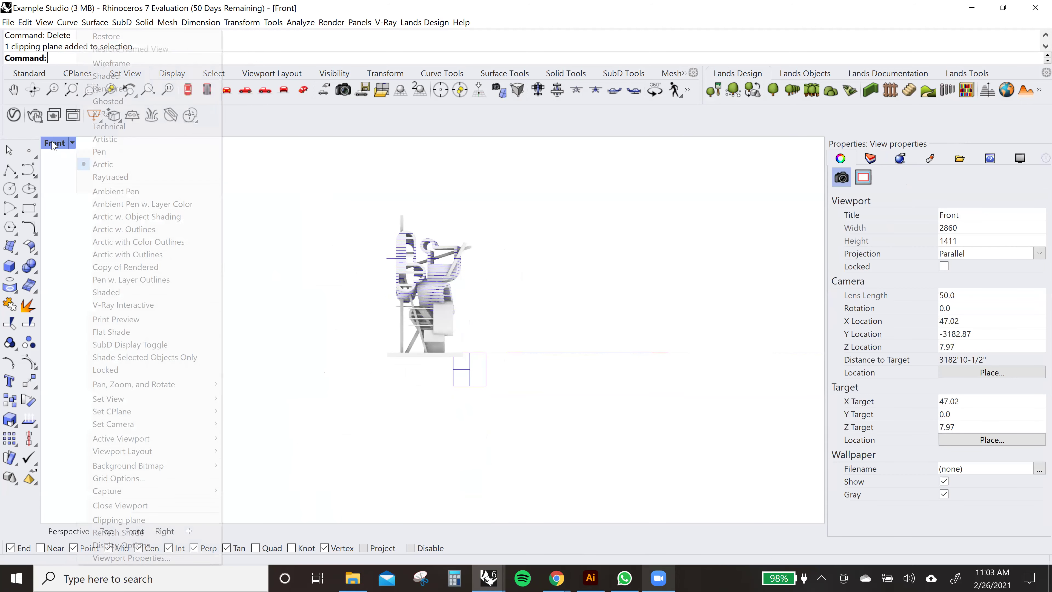
pyautogui.click(107, 76)
pyautogui.scroll(2, 502, 350)
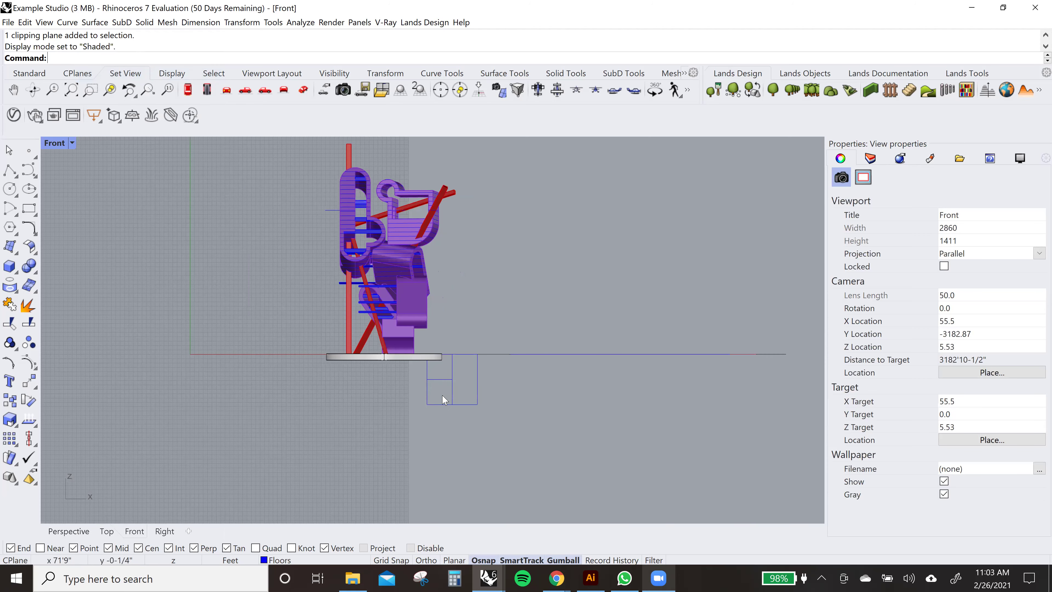
# - Enable the clipping plane below the base for the Front view
pyautogui.scroll(4, 498, 371)
pyautogui.click(465, 372)
pyautogui.moveTo(486, 256); pyautogui.dragTo(515, 298, button='right')
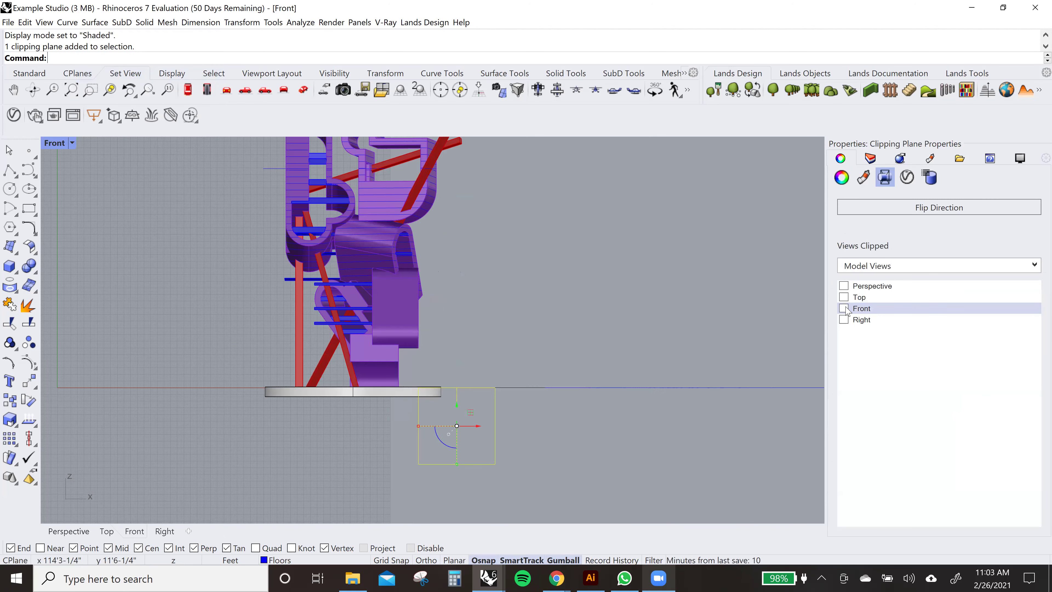
pyautogui.click(844, 308)
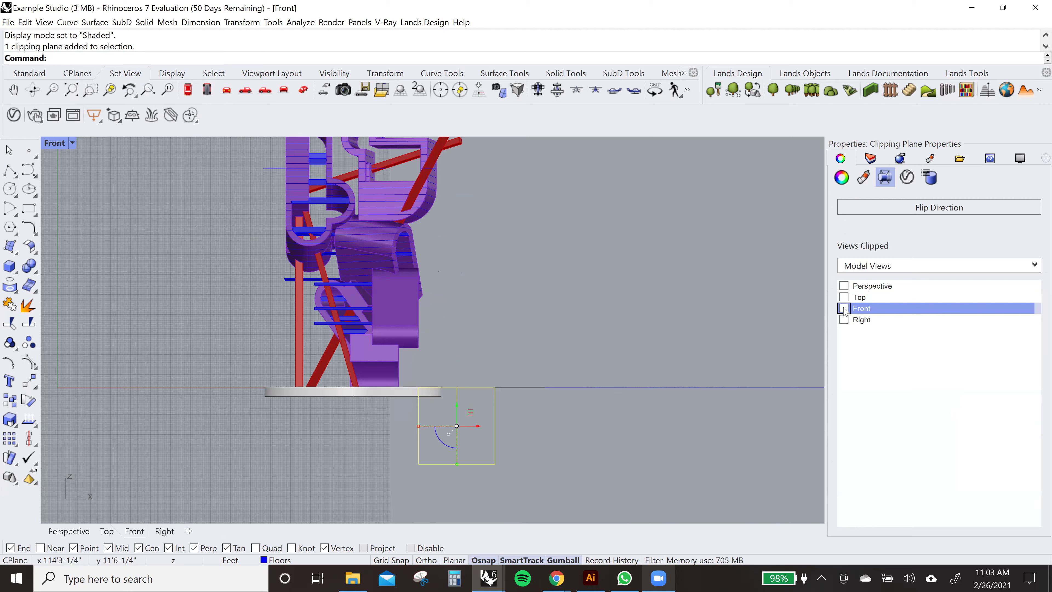
pyautogui.click(845, 309)
pyautogui.scroll(-3, 320, 399)
pyautogui.scroll(1, 314, 379)
pyautogui.click(315, 379)
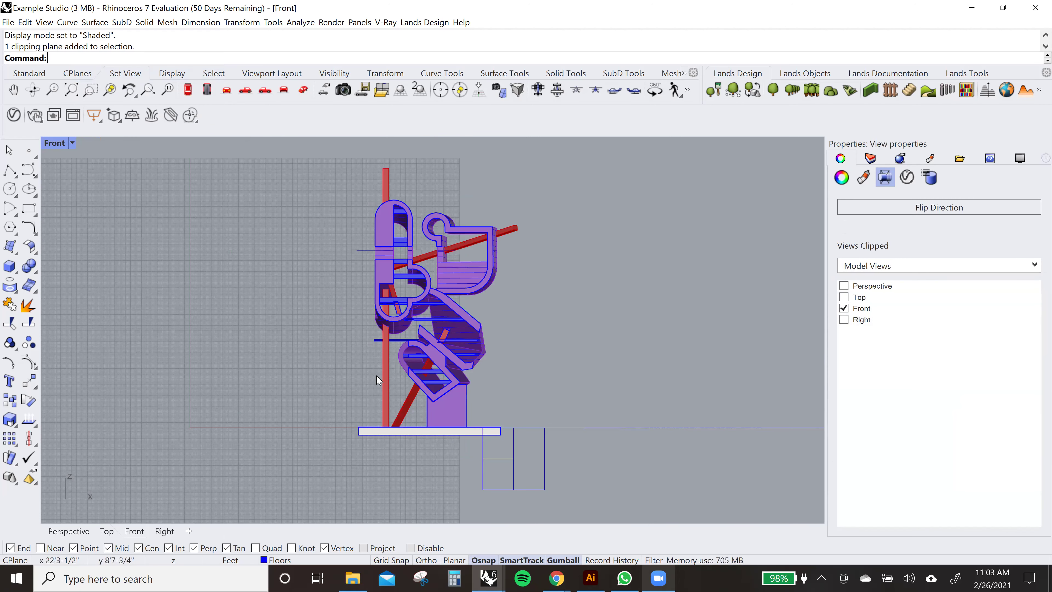
# - Select the tower's geometry in the Front view and try to set up a Make2D drawing
pyautogui.moveTo(315, 155); pyautogui.dragTo(557, 441)
pyautogui.moveTo(448, 275); pyautogui.dragTo(548, 455)
pyautogui.moveTo(501, 398); pyautogui.dragTo(533, 399, button='right')
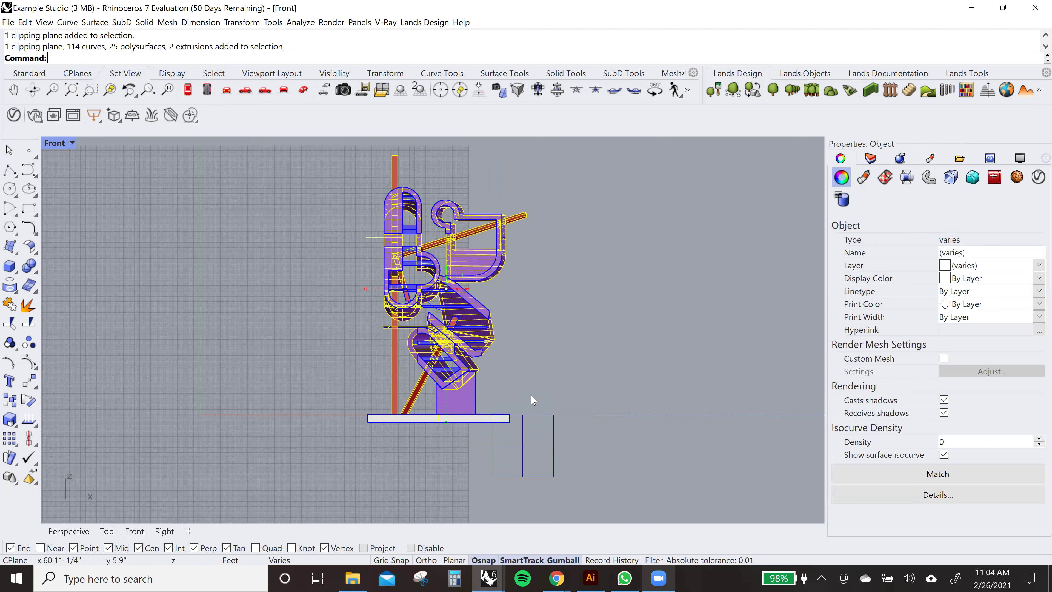
pyautogui.write('Make2D')
pyautogui.press('Return')
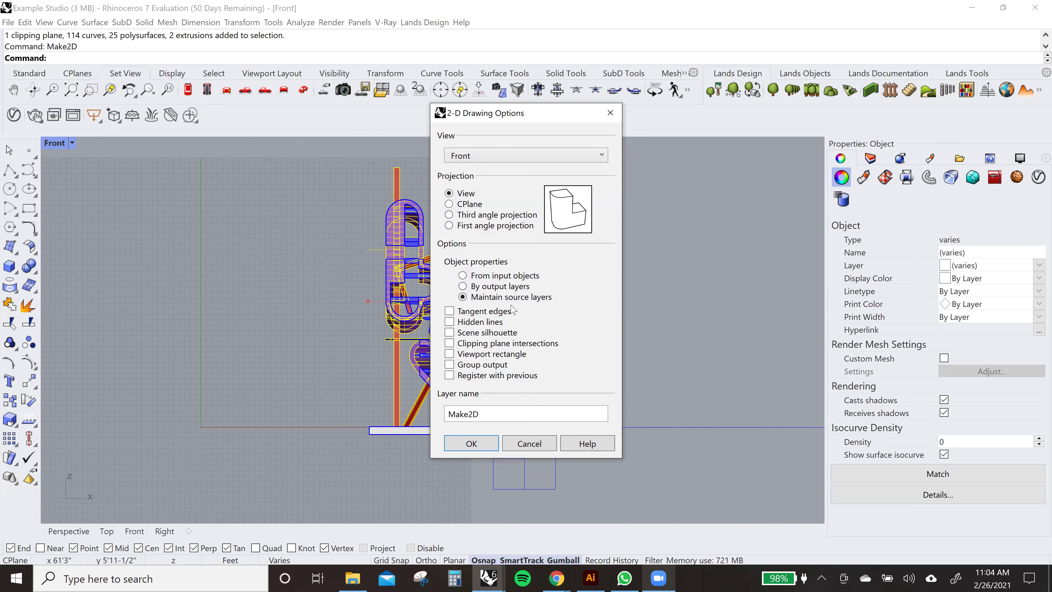
pyautogui.moveTo(500, 113); pyautogui.dragTo(704, 148)
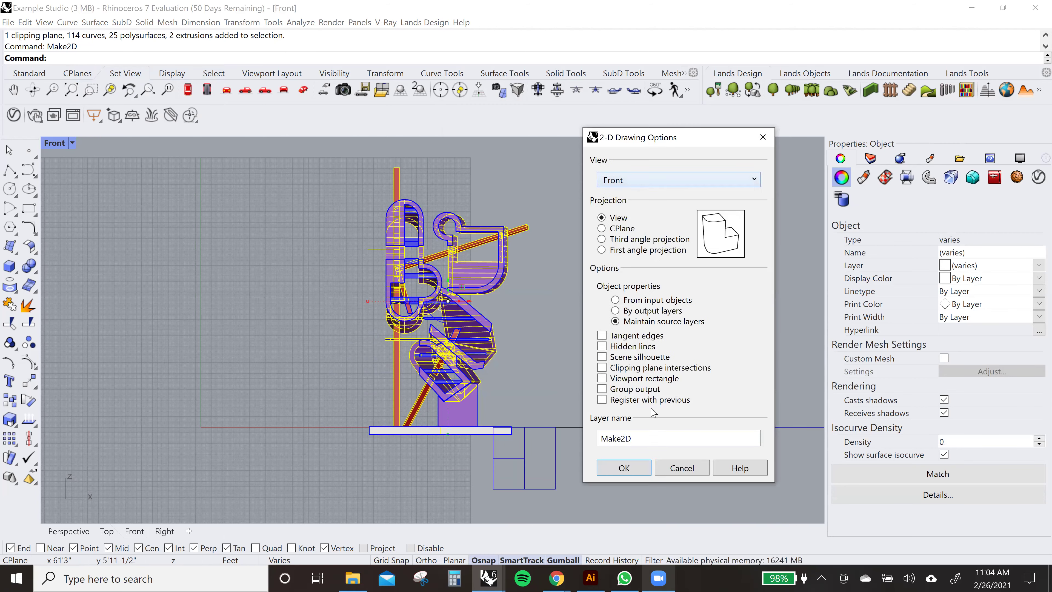
pyautogui.click(681, 468)
# - Clear the selection and inspect one of the horizontal contour curves on the tower's U-shaped upper volume
pyautogui.scroll(3, 297, 307)
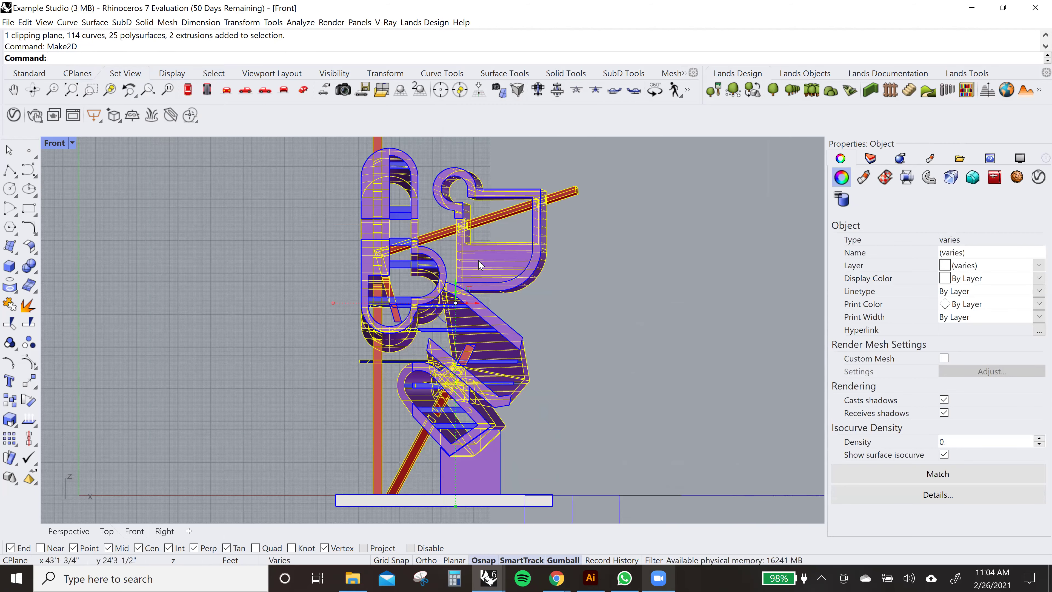
pyautogui.press('Escape')
pyautogui.scroll(4, 488, 253)
pyautogui.click(484, 247)
pyautogui.click(518, 278)
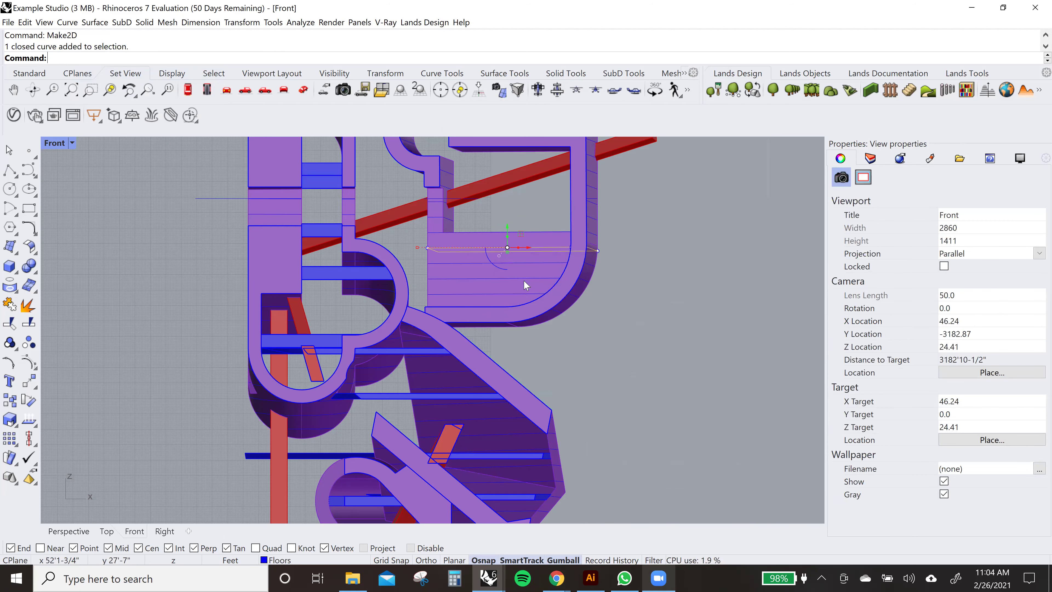
pyautogui.scroll(-2, 519, 271)
pyautogui.click(619, 324)
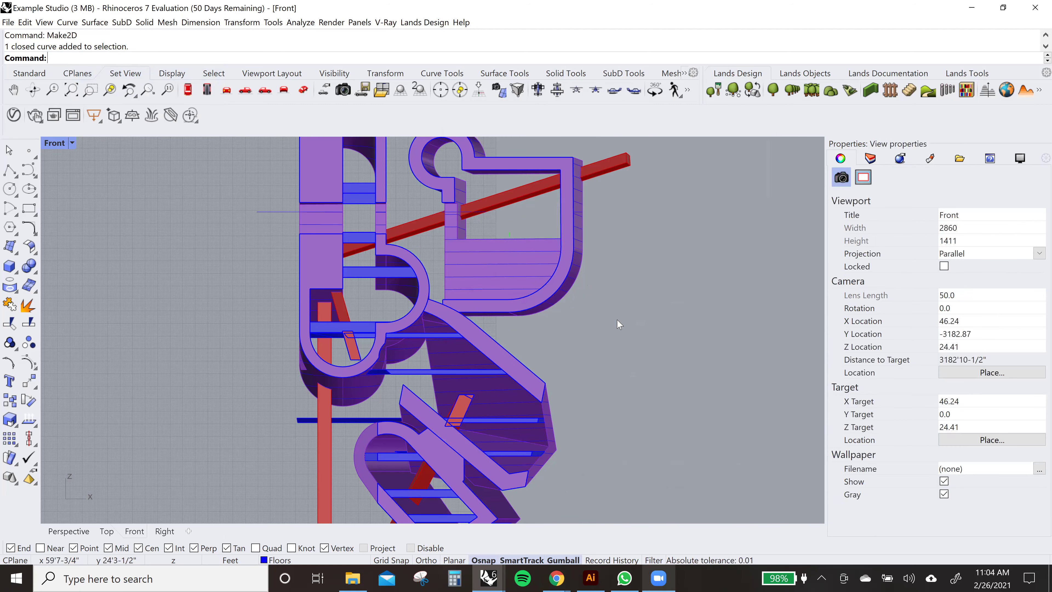
# - Select all curves in the model with SelCrv, group them and hide the group
pyautogui.write('SelCrv')
pyautogui.press('Return')
pyautogui.write('Group')
pyautogui.press('Return')
pyautogui.write('Hide')
pyautogui.press('Return')
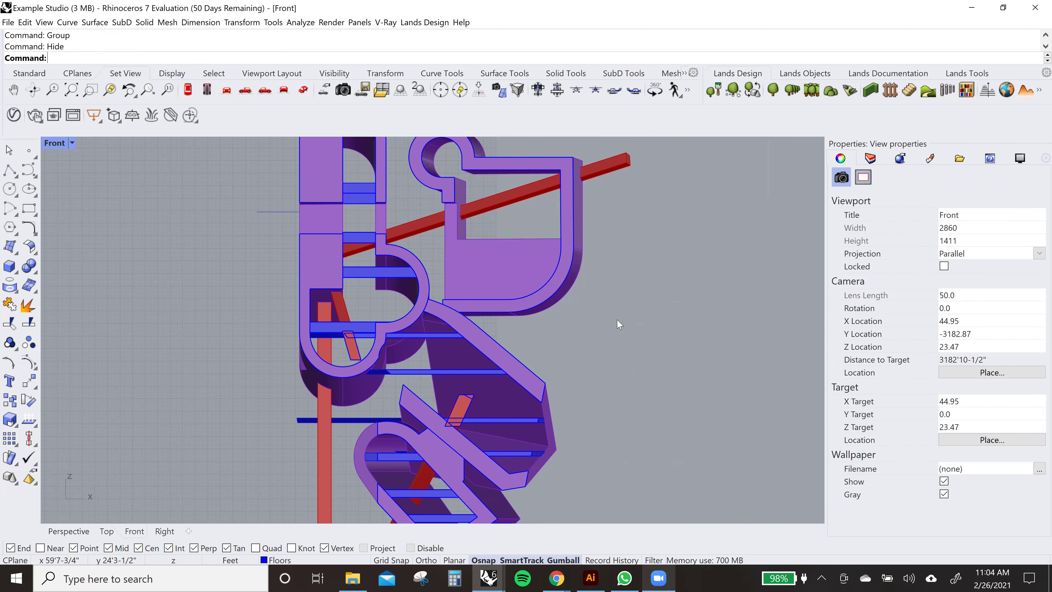
pyautogui.scroll(-3, 566, 284)
pyautogui.scroll(-3, 559, 276)
pyautogui.moveTo(514, 318); pyautogui.dragTo(536, 344, button='right')
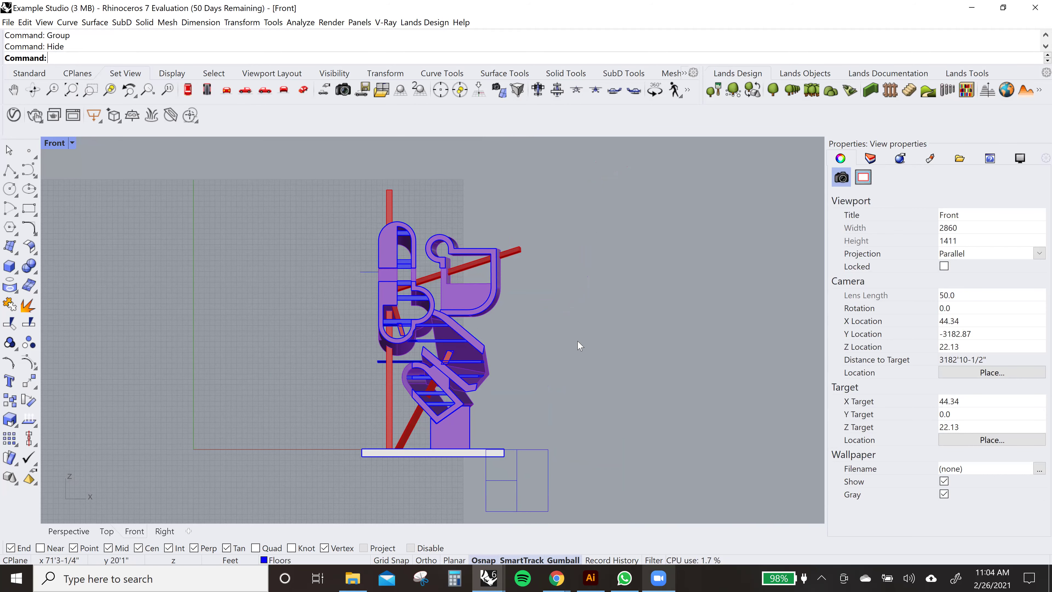
pyautogui.moveTo(575, 338); pyautogui.dragTo(562, 344, button='right')
# - Undo the hiding and grouping of the curves
pyautogui.hotkey('ctrl', 'z')
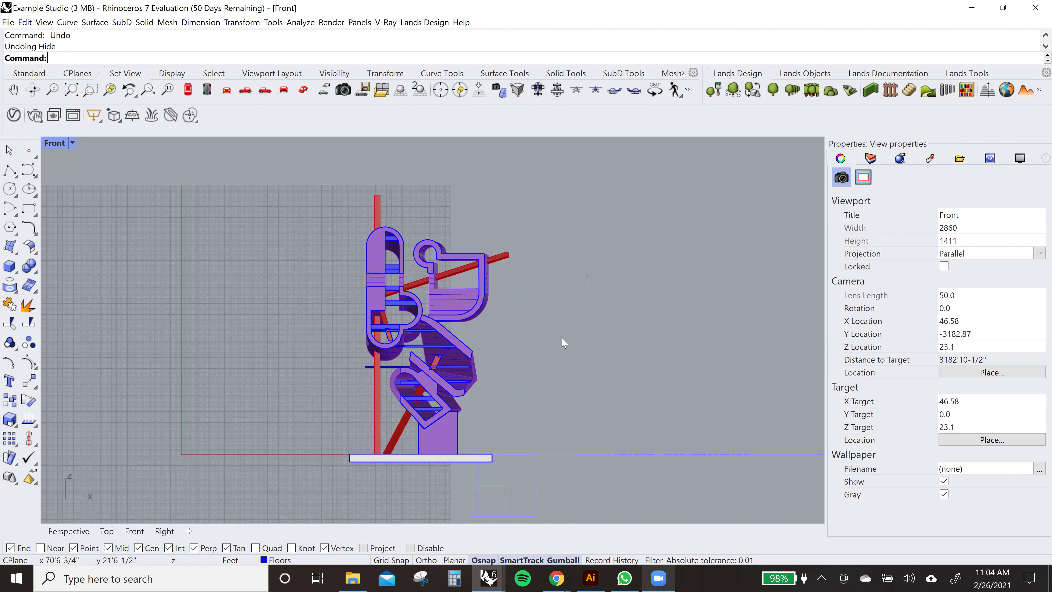
pyautogui.hotkey('ctrl', 'z')
# - Select all curves in the model with SelCrv, group them and hide the group
pyautogui.write('SelCrv')
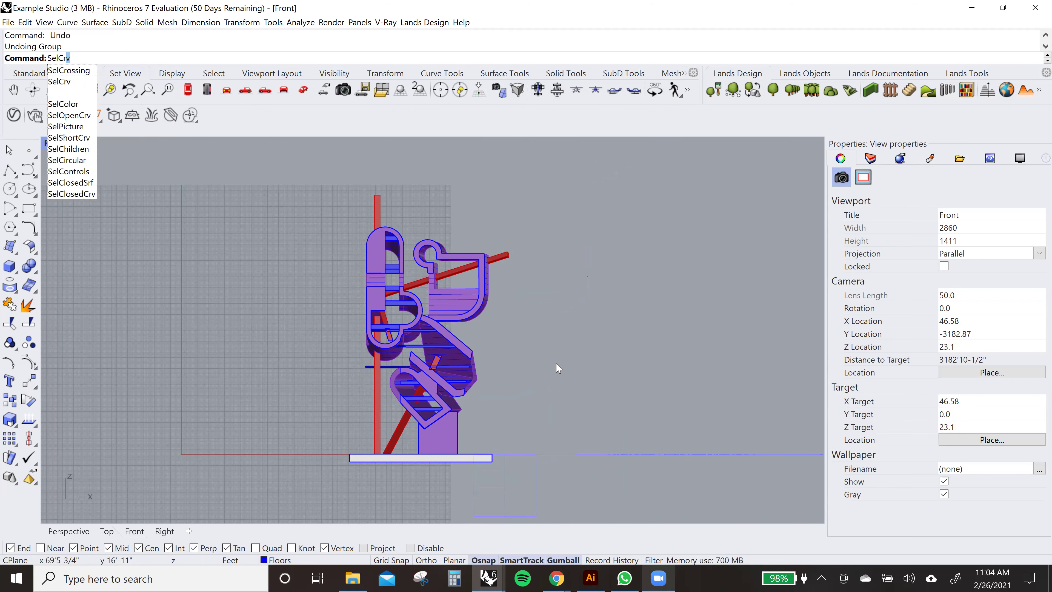
pyautogui.press('Return')
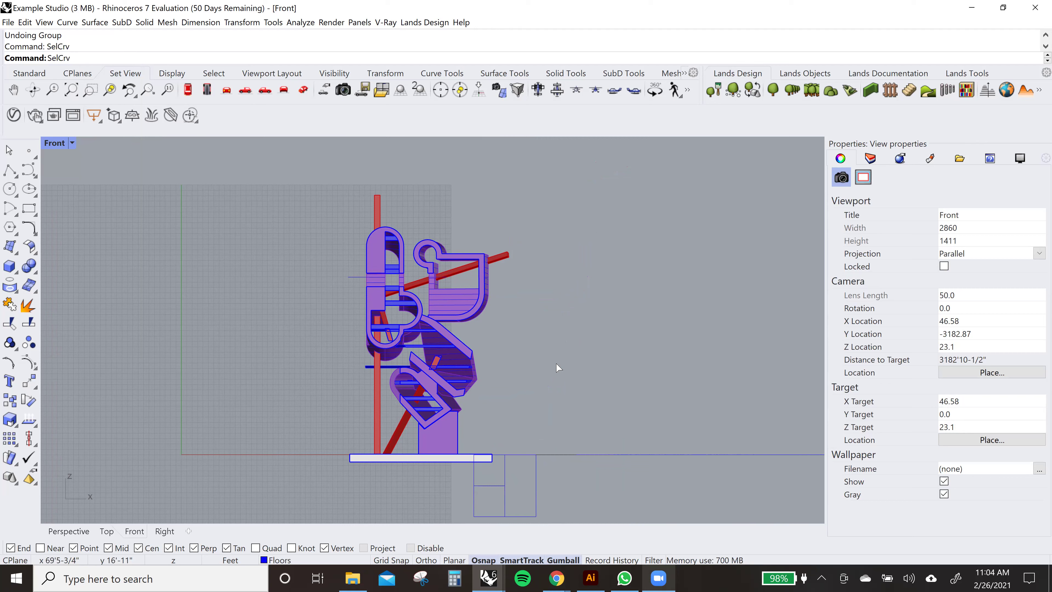
pyautogui.scroll(-5, 535, 348)
pyautogui.moveTo(535, 348); pyautogui.dragTo(484, 332, button='right')
pyautogui.scroll(3, 475, 352)
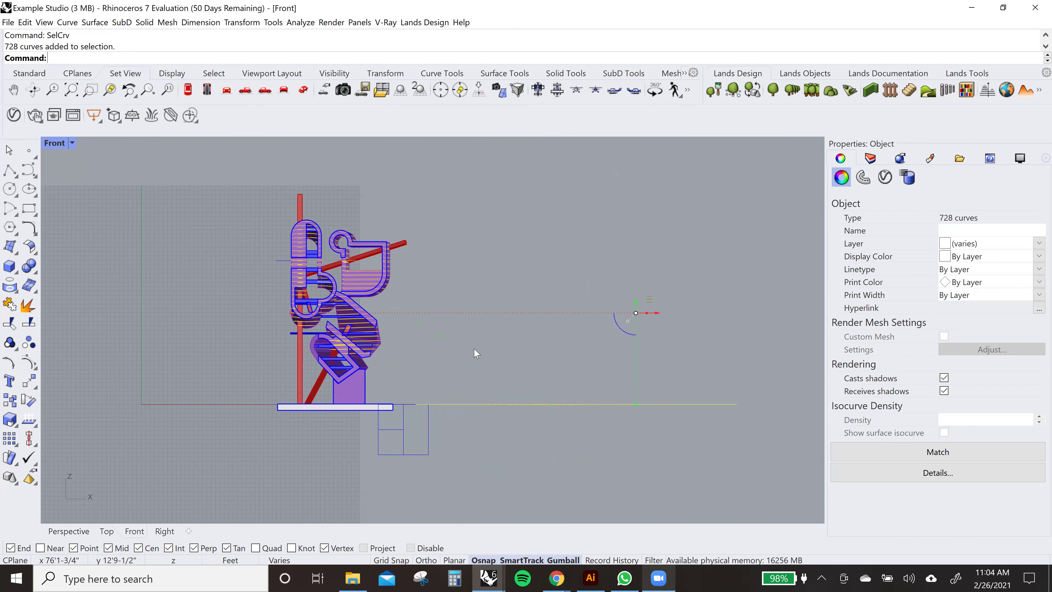
pyautogui.scroll(3, 572, 385)
pyautogui.write('group')
pyautogui.press('Return')
pyautogui.write('hide')
pyautogui.press('Return')
pyautogui.scroll(-2, 556, 339)
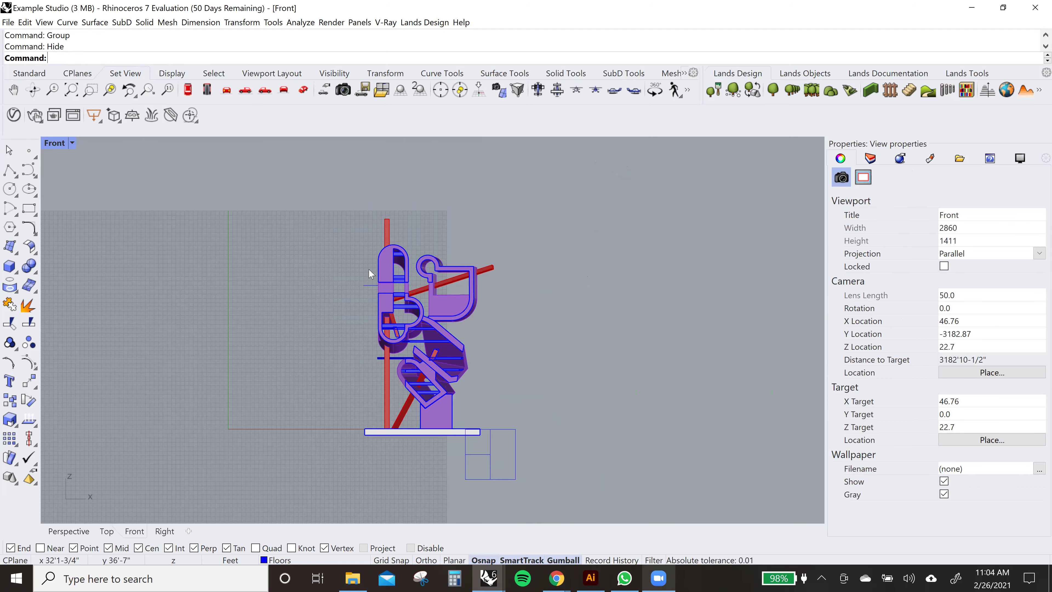
pyautogui.scroll(1, 368, 269)
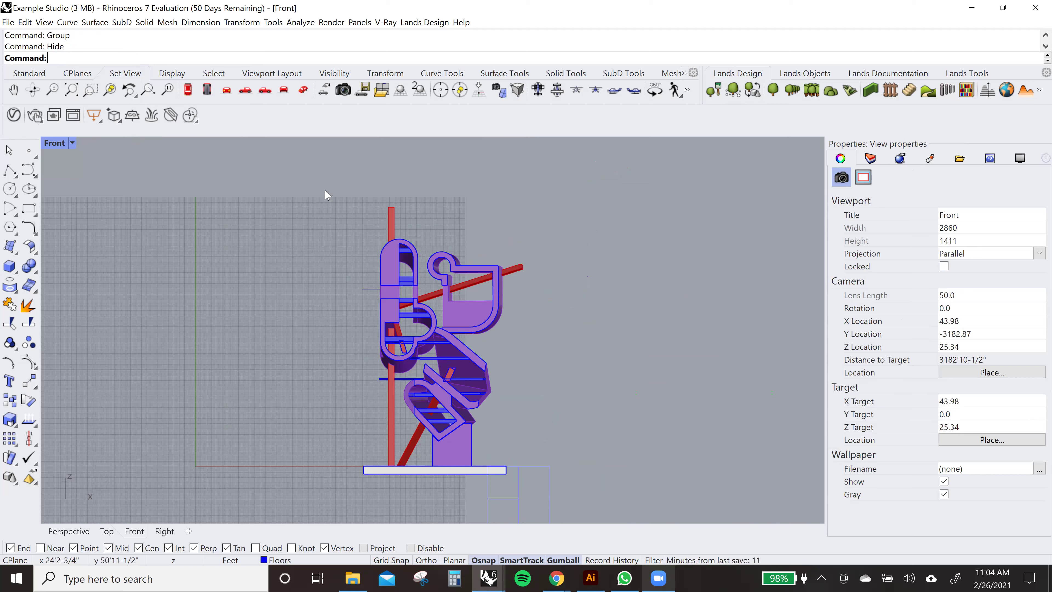
pyautogui.moveTo(324, 180); pyautogui.dragTo(561, 494)
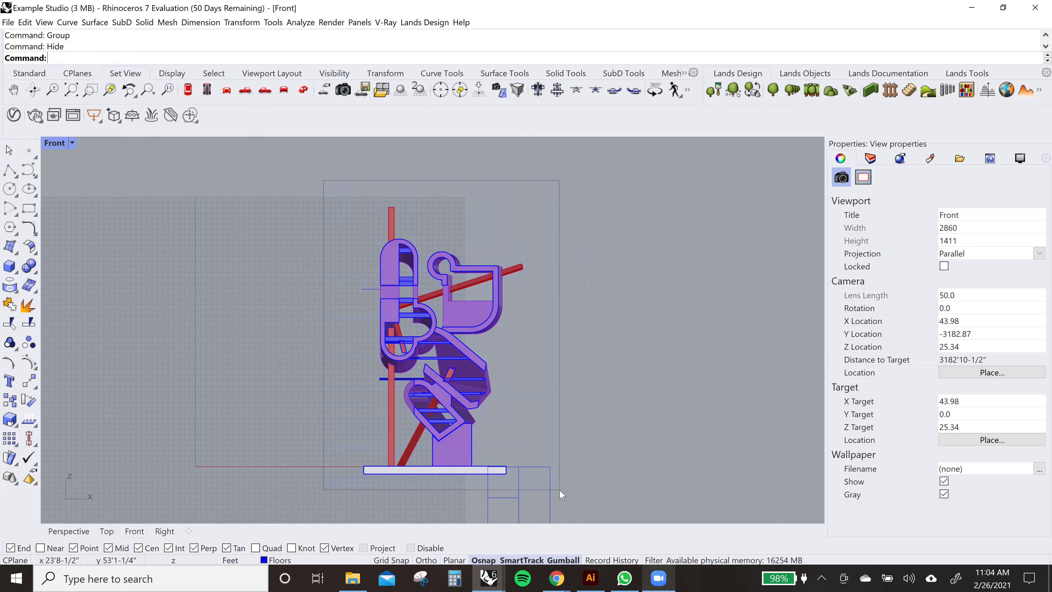
pyautogui.moveTo(562, 495); pyautogui.dragTo(561, 495)
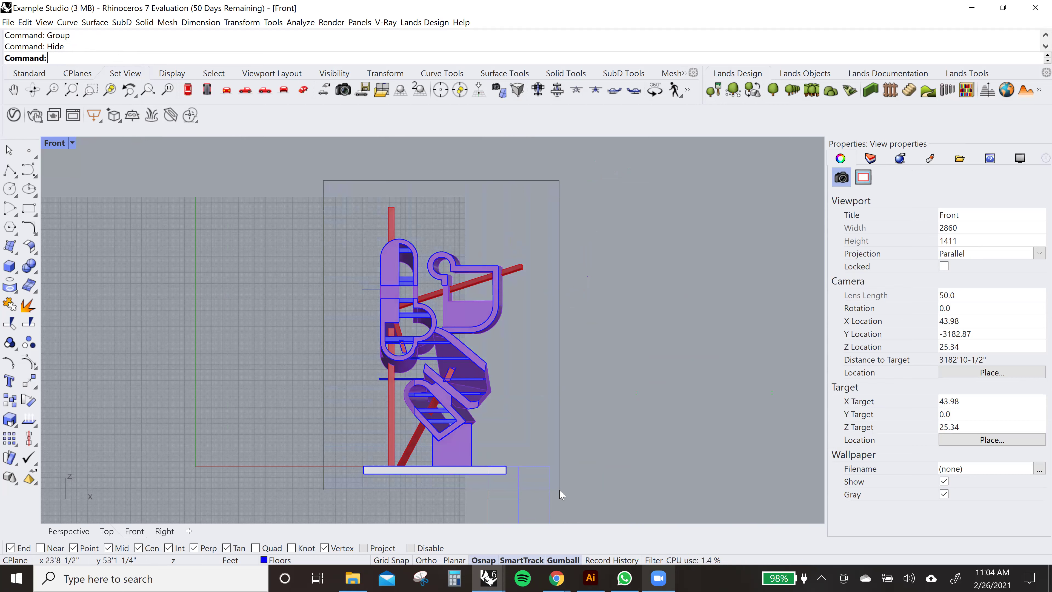
pyautogui.moveTo(562, 495); pyautogui.dragTo(562, 494)
pyautogui.moveTo(561, 495); pyautogui.dragTo(562, 495)
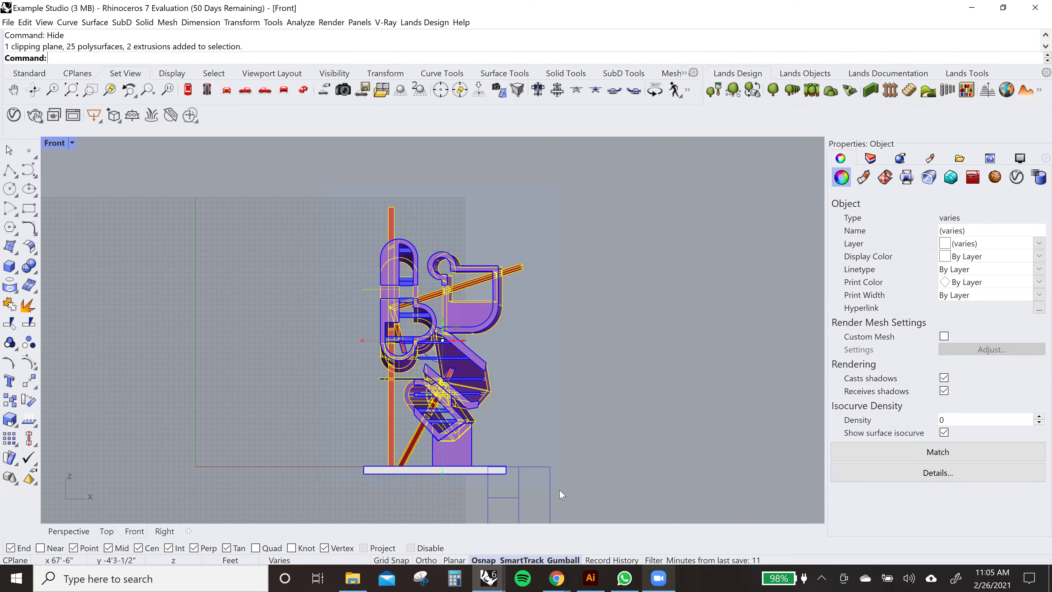
pyautogui.press('Escape')
pyautogui.moveTo(616, 183); pyautogui.dragTo(293, 493)
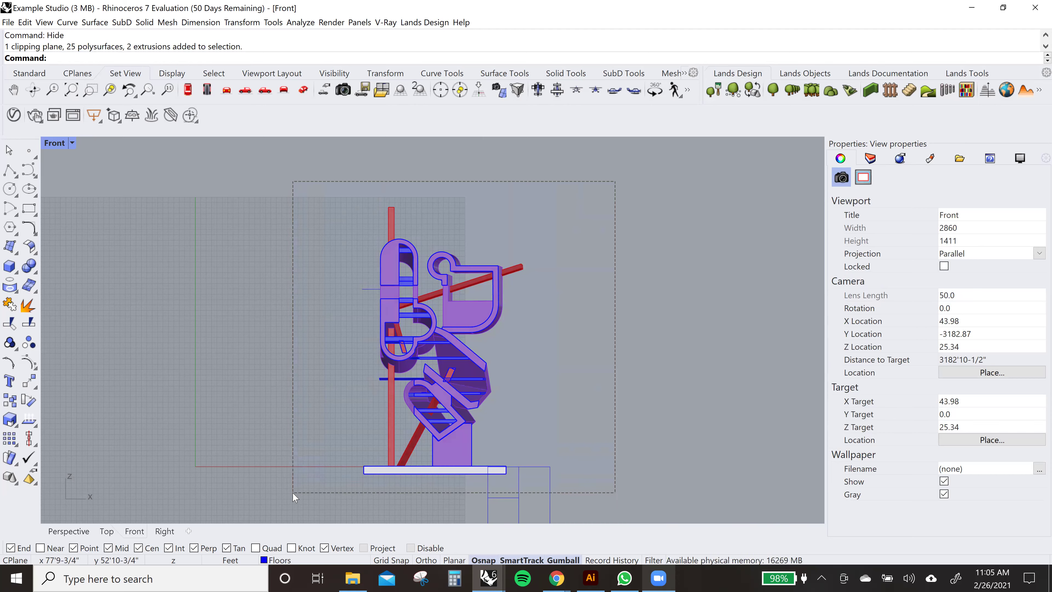
pyautogui.moveTo(293, 492); pyautogui.dragTo(293, 493)
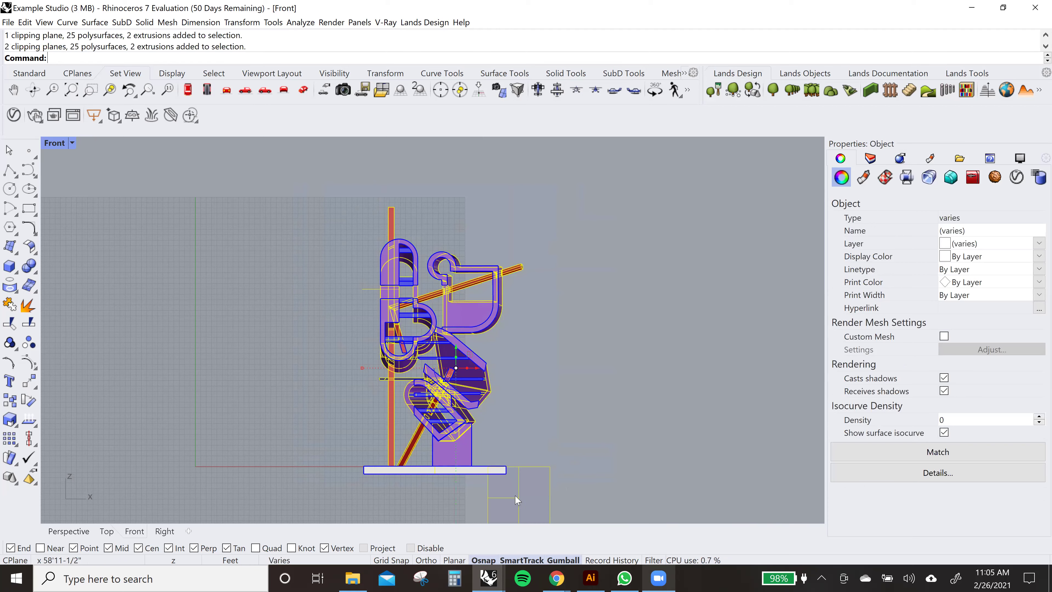
pyautogui.click(225, 194)
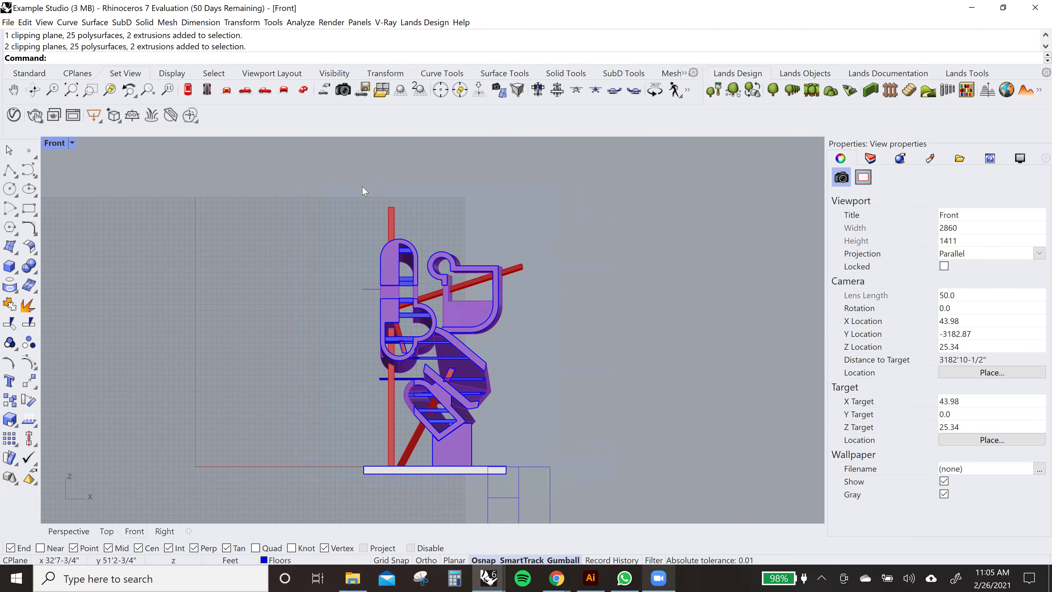
# - Window-select the tower and its clipping plane, and create a Front view Make2D with clipping plane intersections and source layers maintained
pyautogui.moveTo(327, 181); pyautogui.dragTo(585, 485)
pyautogui.moveTo(593, 493); pyautogui.dragTo(568, 432, button='right')
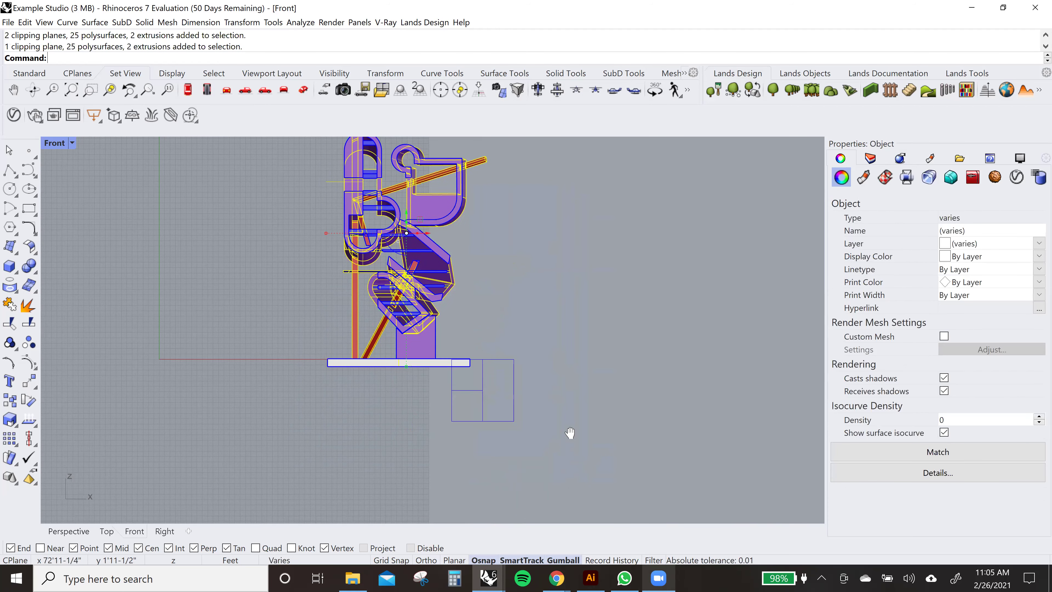
pyautogui.write('Make2D')
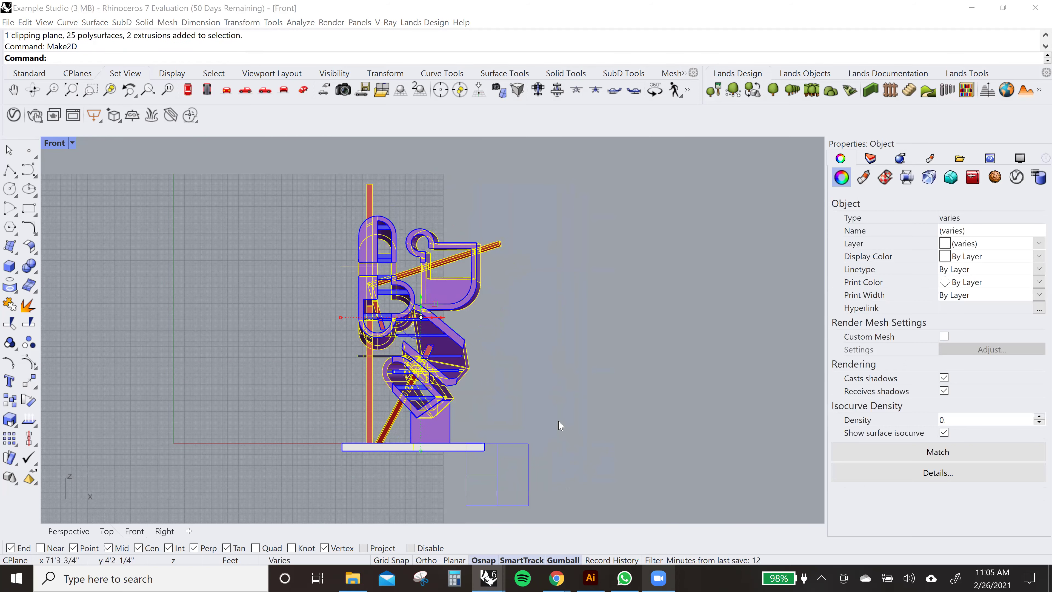
pyautogui.press('Return')
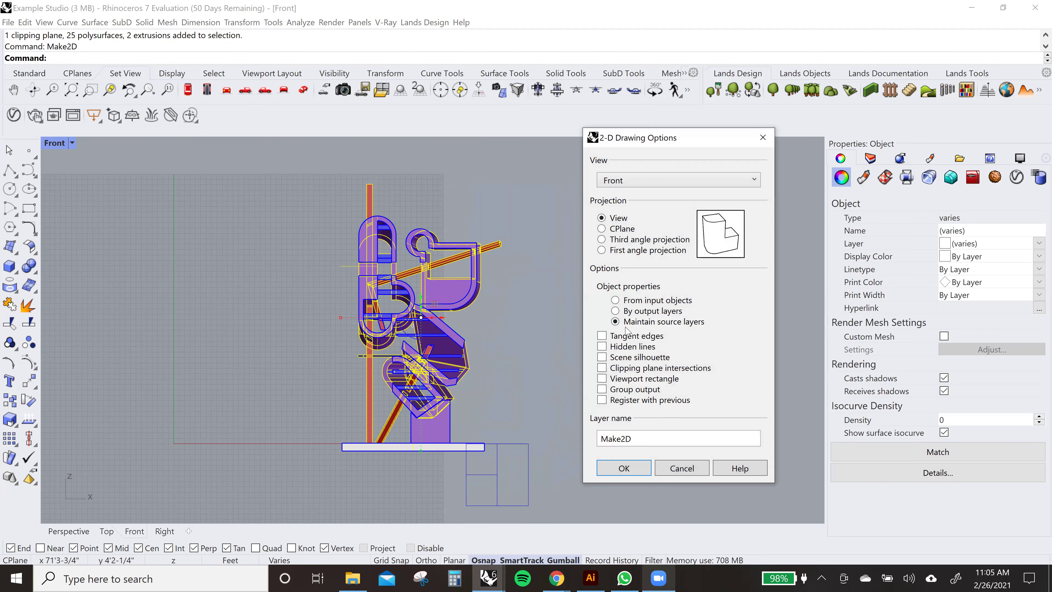
pyautogui.click(602, 369)
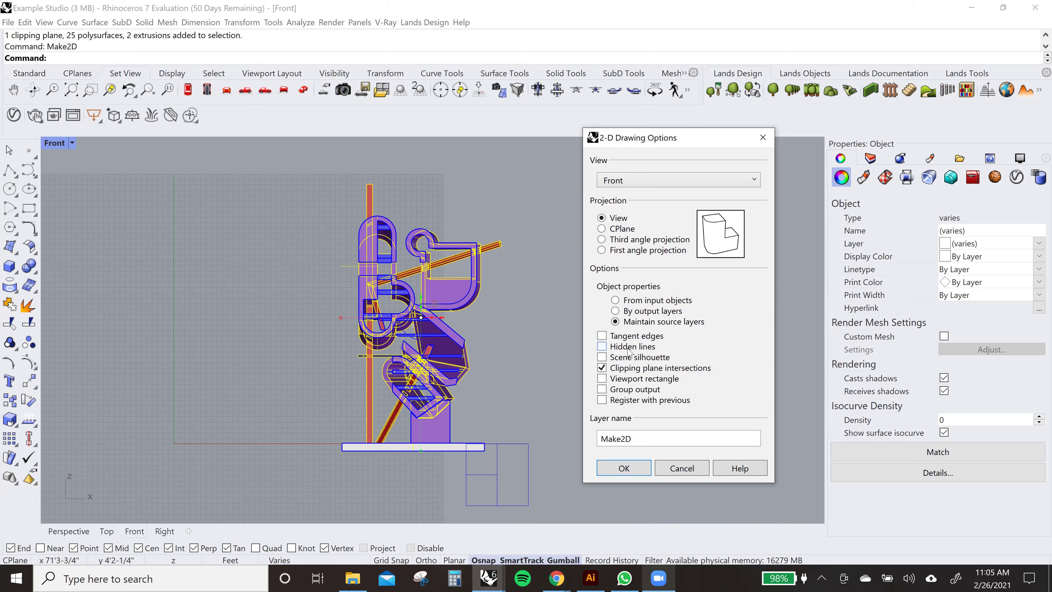
pyautogui.click(625, 468)
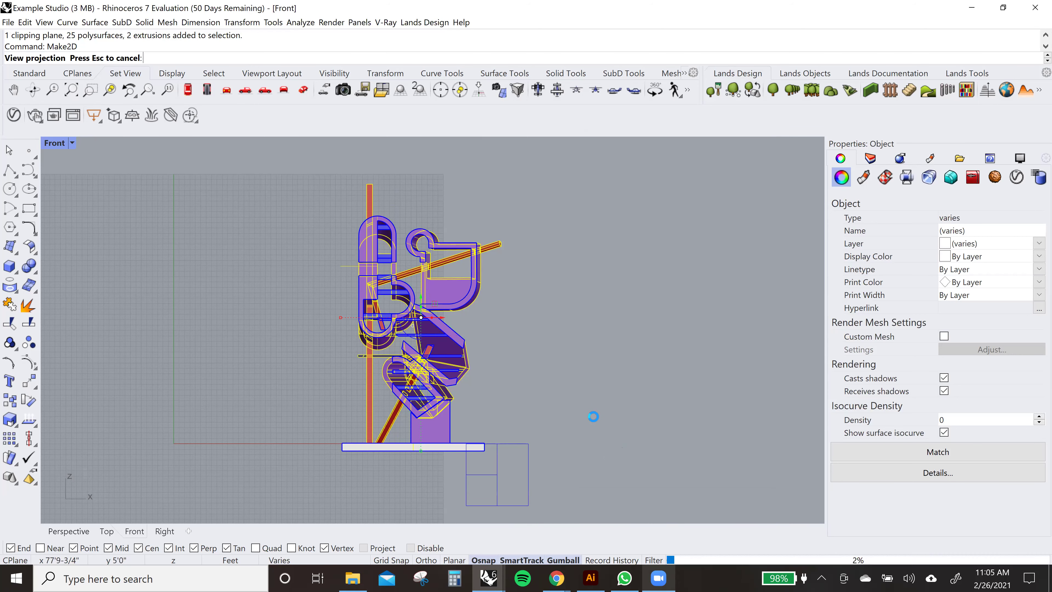
# - Switch to the Top view, zoom to the generated 2D linework and remove the clipping plane from the selection
pyautogui.click(107, 531)
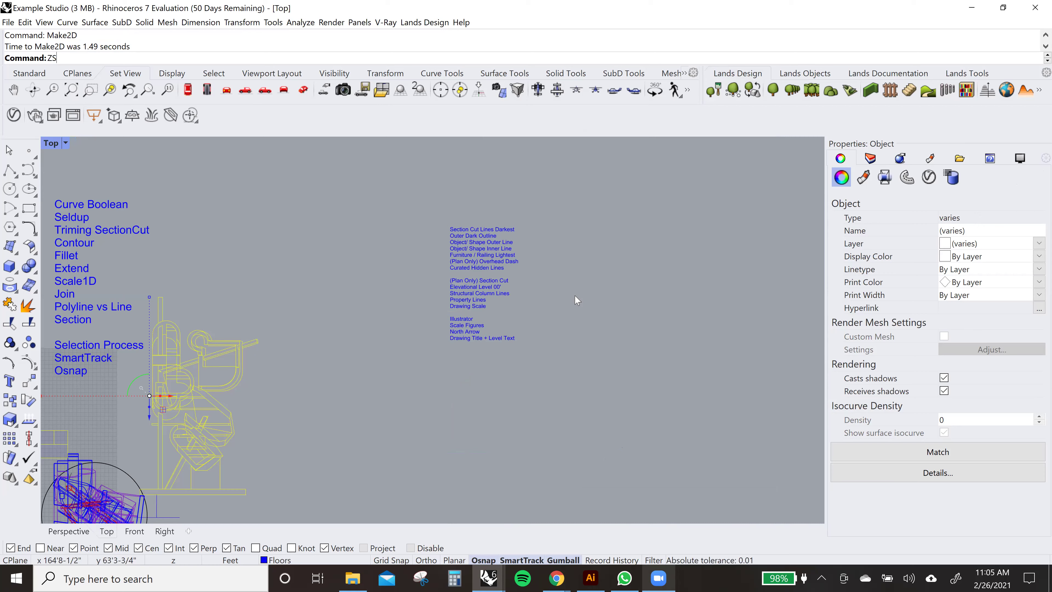
pyautogui.press('Return')
pyautogui.moveTo(304, 356); pyautogui.dragTo(352, 346, button='right')
pyautogui.scroll(-2, 315, 352)
pyautogui.scroll(1, 203, 414)
pyautogui.keyDown('ctrl'); pyautogui.click(253, 371); pyautogui.keyUp('ctrl')
pyautogui.scroll(-1, 253, 371)
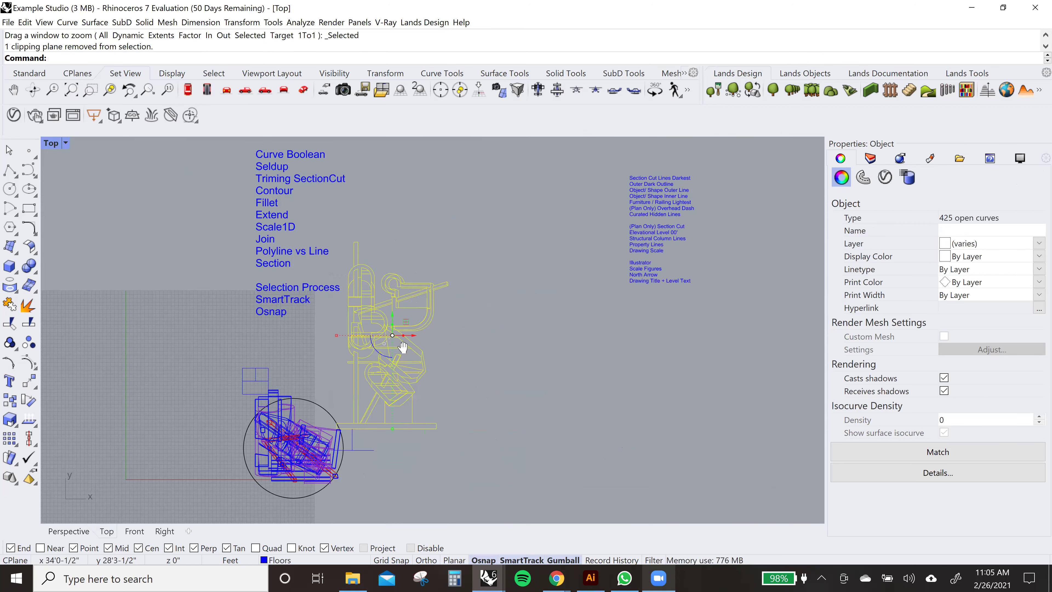
# - Move the selected 2D linework from the ground slab's corner to the empty area above the text notes
pyautogui.scroll(-1, 410, 361)
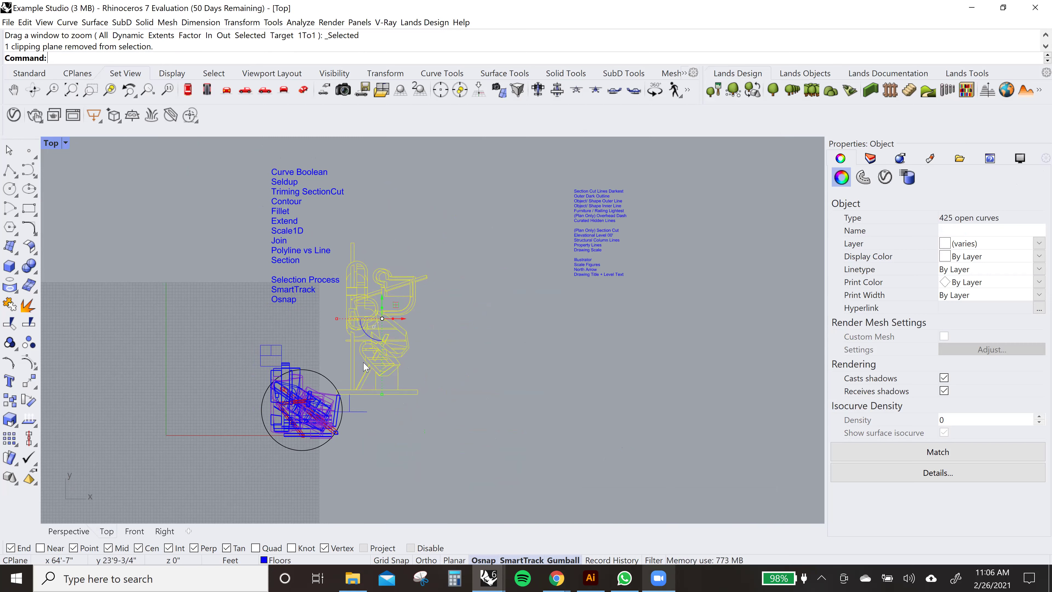
pyautogui.scroll(2, 362, 362)
pyautogui.moveTo(473, 358); pyautogui.dragTo(530, 406, button='right')
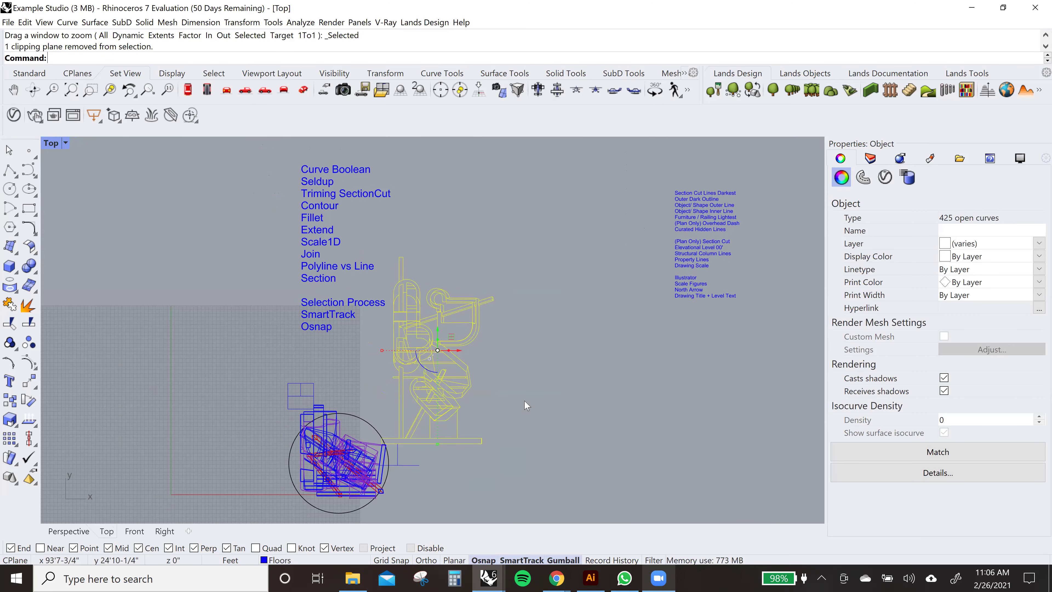
pyautogui.write('M')
pyautogui.press('Return')
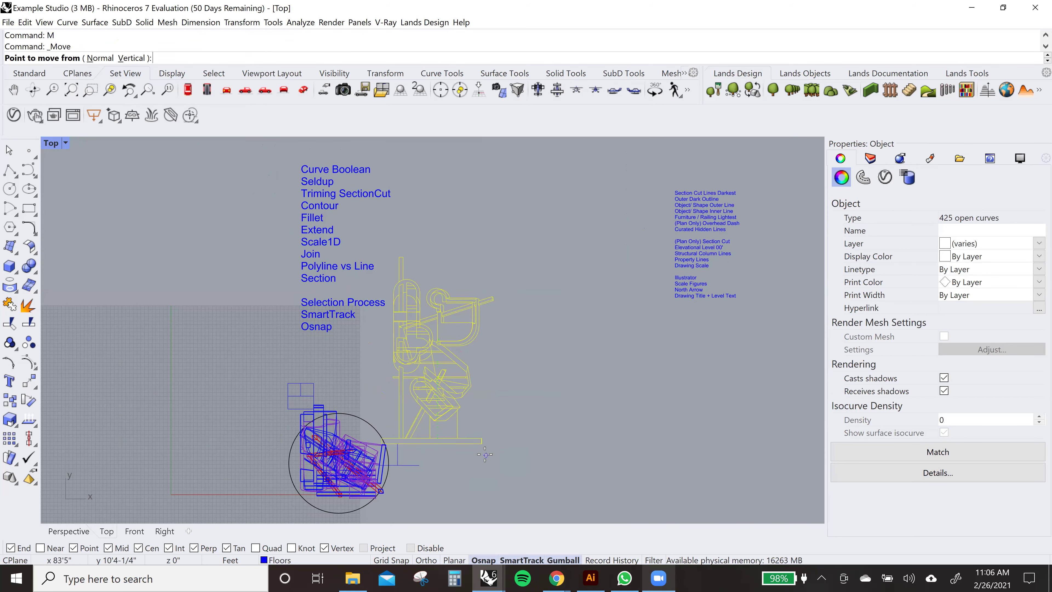
pyautogui.click(482, 443)
pyautogui.scroll(-3, 482, 443)
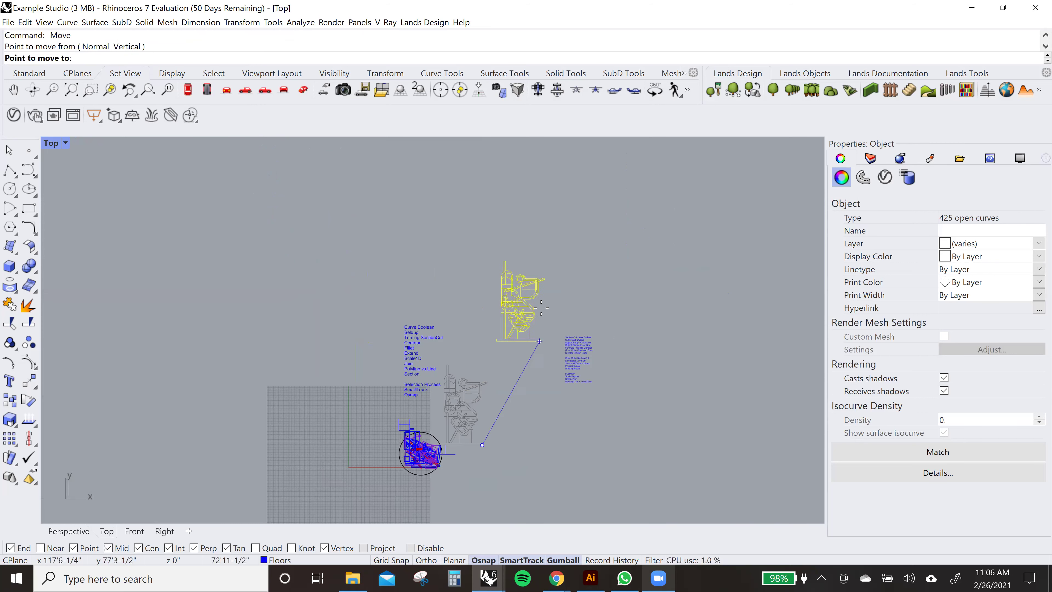
pyautogui.keyDown('shift'); pyautogui.click(519, 269); pyautogui.keyUp('shift')
pyautogui.click(543, 327)
pyautogui.moveTo(546, 338); pyautogui.dragTo(520, 292, button='right')
# - Unhide only the hidden reference section drawing between the two text lists with ShowSelected
pyautogui.write('howSelected')
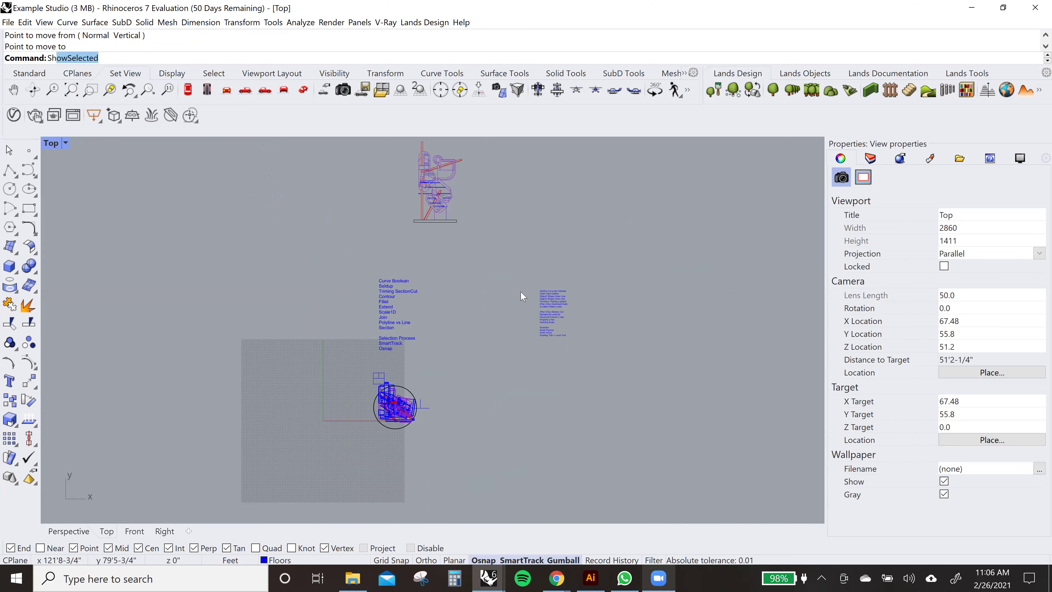
pyautogui.press('Return')
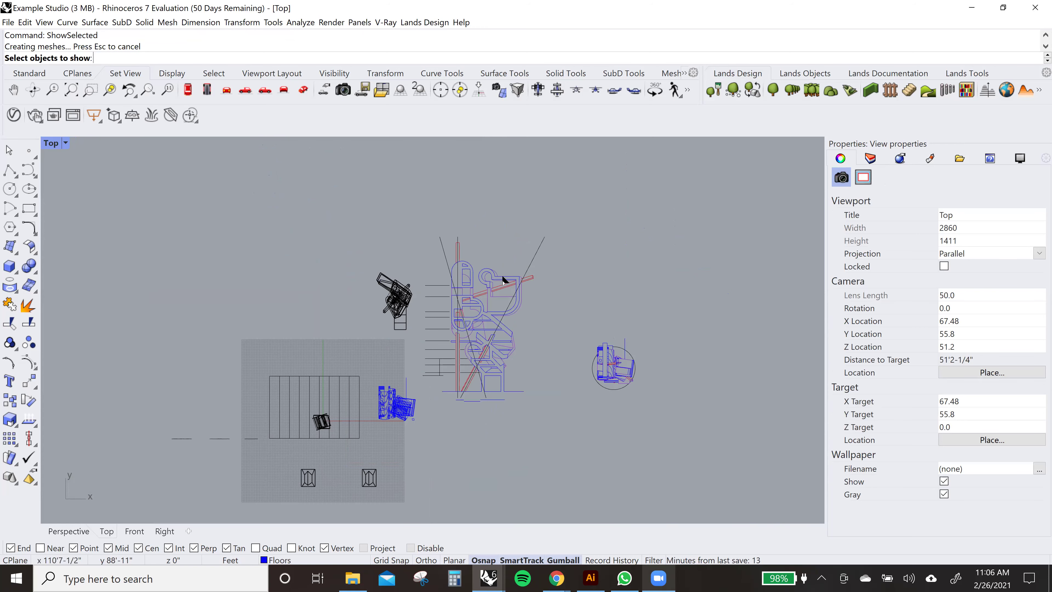
pyautogui.click(503, 280)
pyautogui.press('Return')
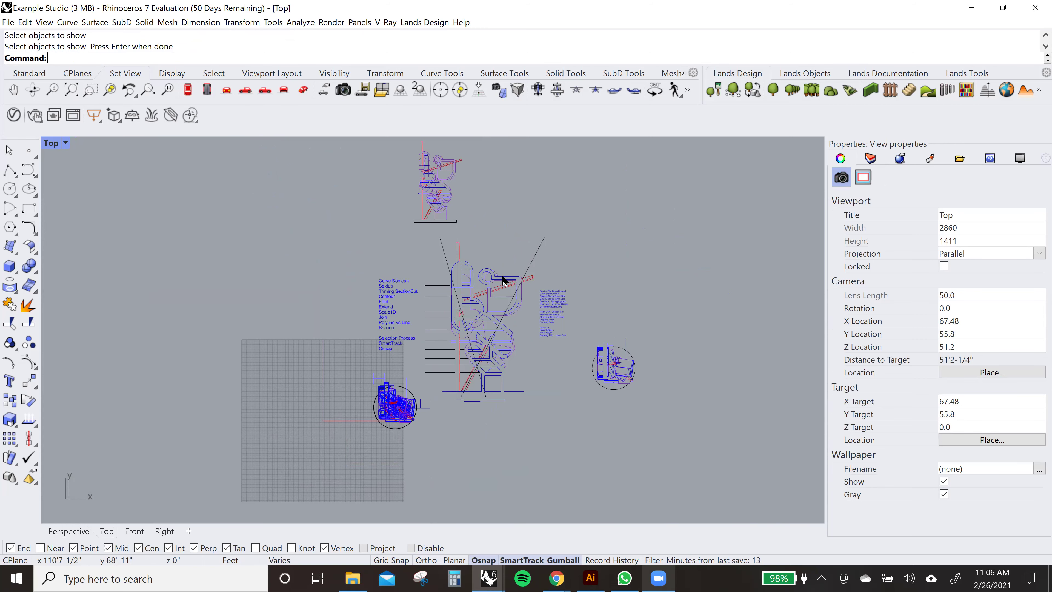
# - Select the new Make2D linework and shift it horizontally so it sits above the reference drawing
pyautogui.moveTo(502, 277); pyautogui.dragTo(347, 405, button='right')
pyautogui.moveTo(297, 204); pyautogui.dragTo(444, 380)
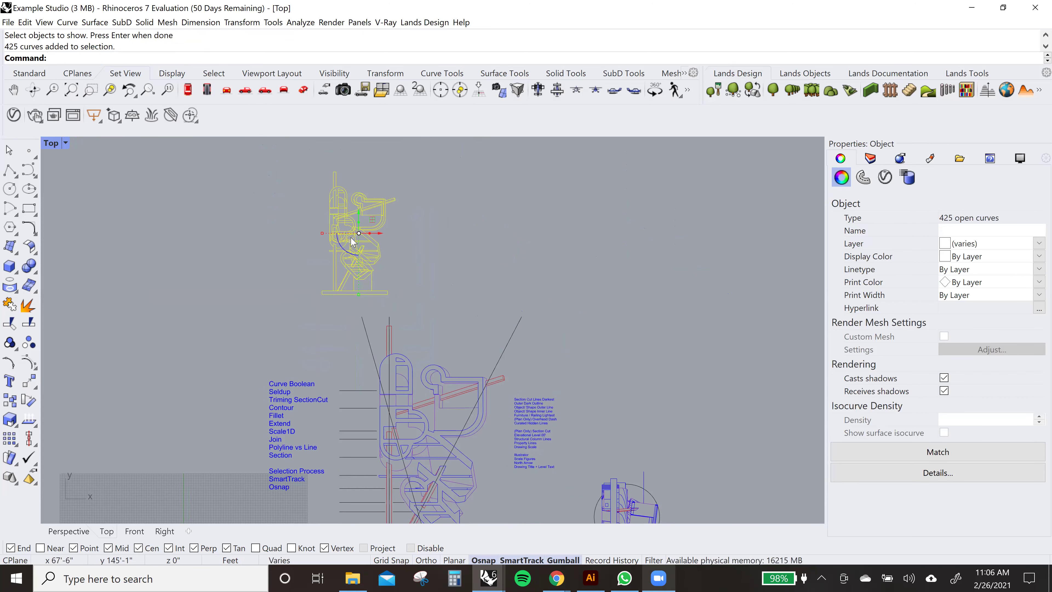
pyautogui.moveTo(373, 234); pyautogui.dragTo(452, 234)
pyautogui.click(470, 324)
# - Examine the Make2D linework of the tower's upper volumes and the diagonal beam up close
pyautogui.scroll(10, 466, 203)
pyautogui.moveTo(487, 226); pyautogui.dragTo(495, 256, button='right')
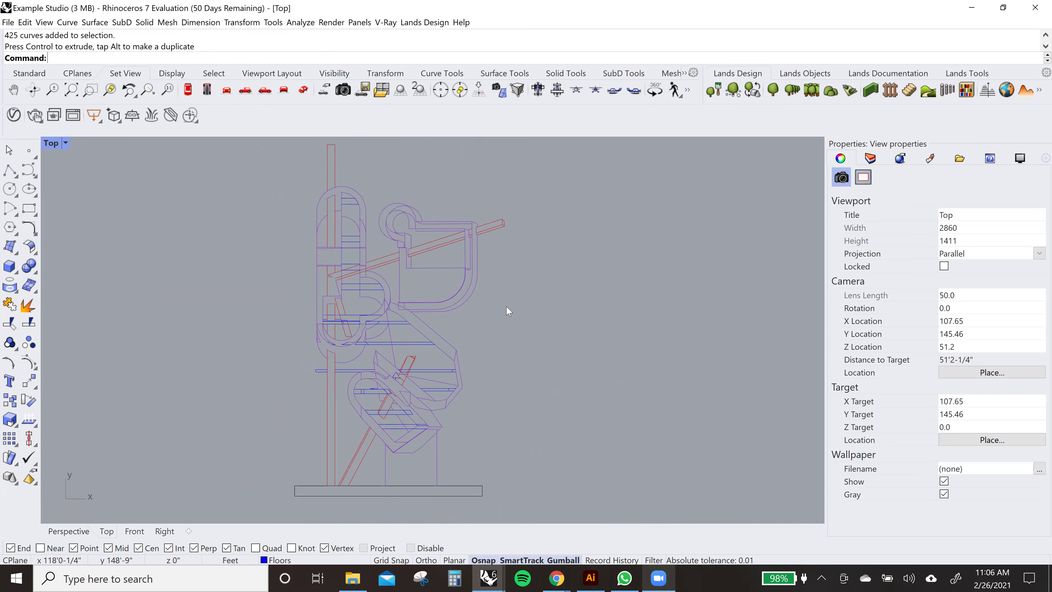
pyautogui.scroll(4, 430, 249)
pyautogui.scroll(-3, 429, 249)
pyautogui.scroll(6, 426, 247)
pyautogui.scroll(4, 425, 247)
pyautogui.scroll(-2, 445, 254)
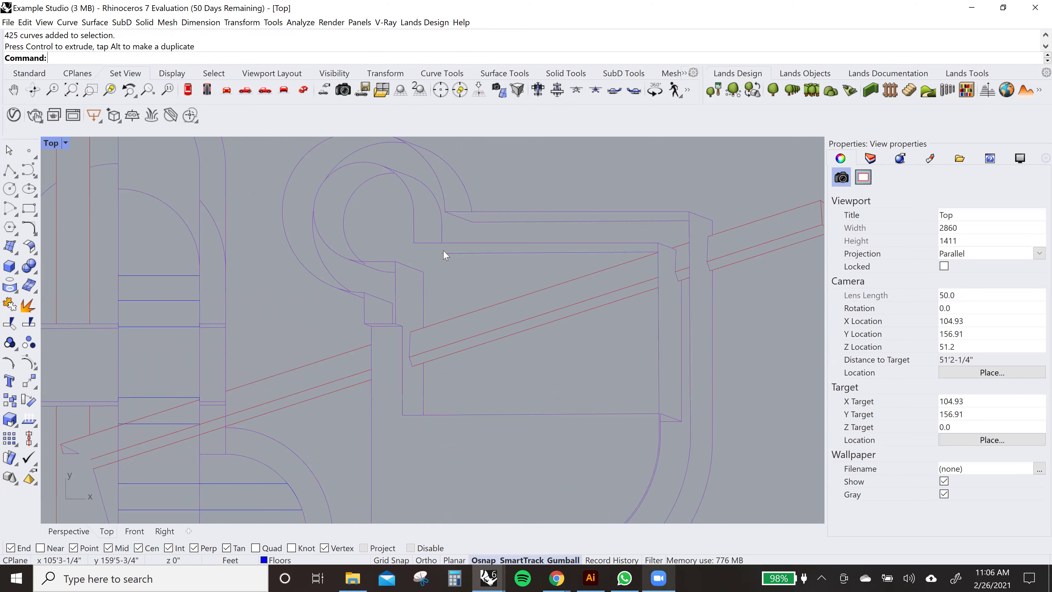
pyautogui.scroll(-3, 441, 269)
pyautogui.scroll(2, 463, 245)
pyautogui.scroll(-2, 464, 245)
pyautogui.scroll(-2, 464, 244)
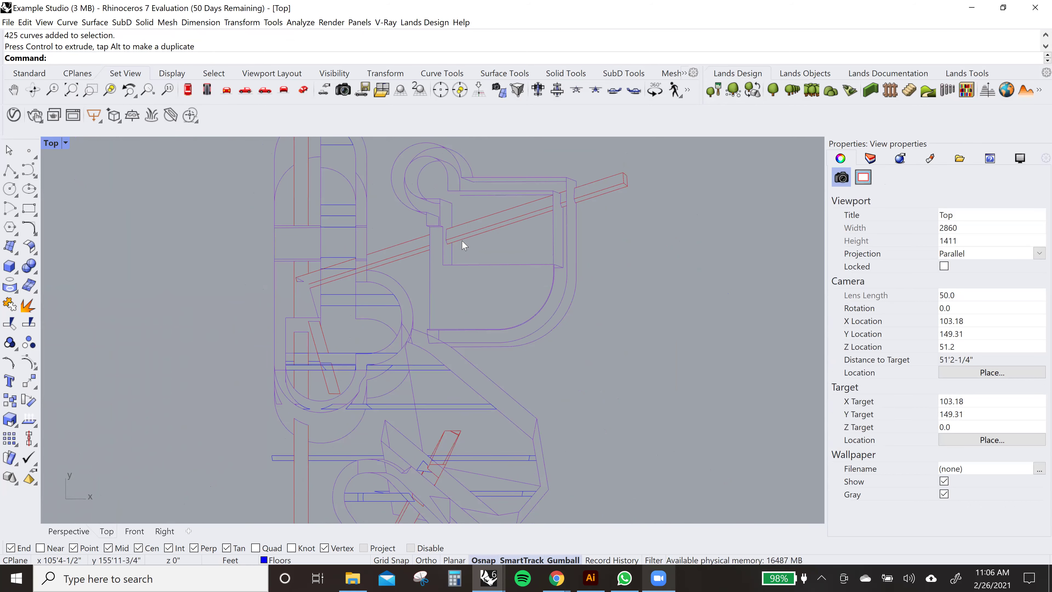
# - Examine the linework of the tower's lower angled volumes and base for overlapping or stray curves
pyautogui.moveTo(479, 423); pyautogui.dragTo(502, 229, button='right')
pyautogui.scroll(4, 480, 287)
pyautogui.scroll(-3, 426, 265)
pyautogui.scroll(2, 414, 245)
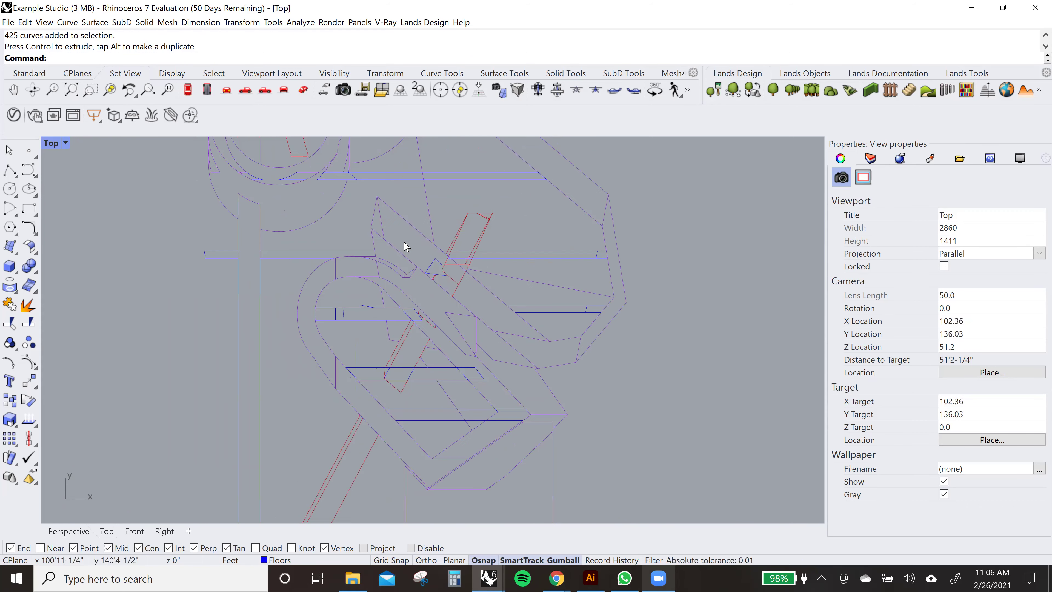
pyautogui.click(389, 229)
pyautogui.scroll(3, 461, 203)
pyautogui.scroll(-2, 431, 270)
pyautogui.press('Escape')
pyautogui.scroll(2, 413, 278)
pyautogui.scroll(-2, 434, 376)
pyautogui.scroll(3, 482, 293)
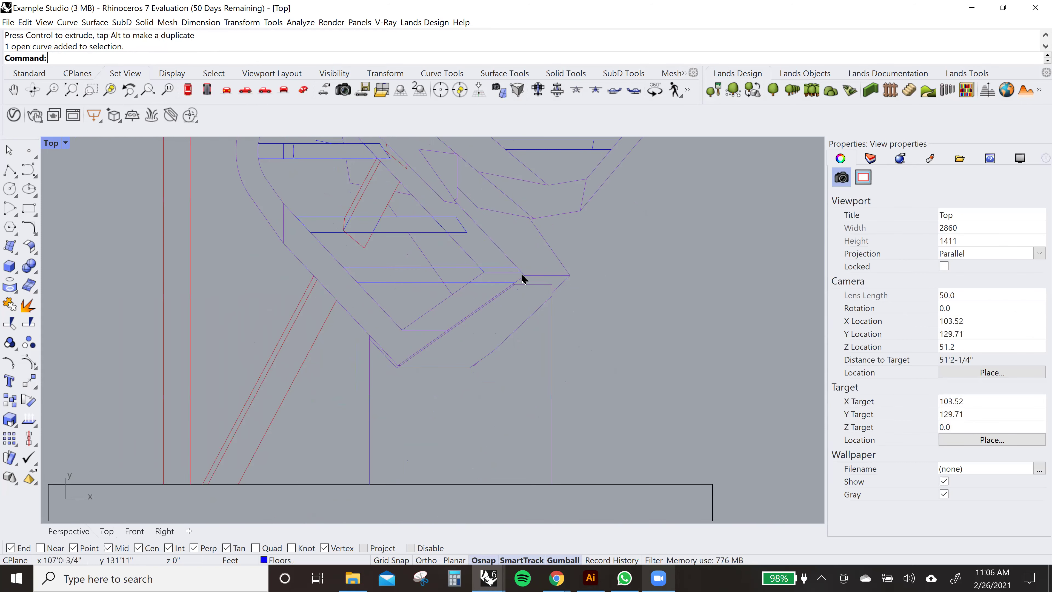
pyautogui.scroll(-4, 503, 340)
pyautogui.moveTo(475, 399)
pyautogui.mouseDown(button='right')
pyautogui.moveTo(470, 452)
pyautogui.moveTo(464, 411)
pyautogui.mouseUp(button='right')
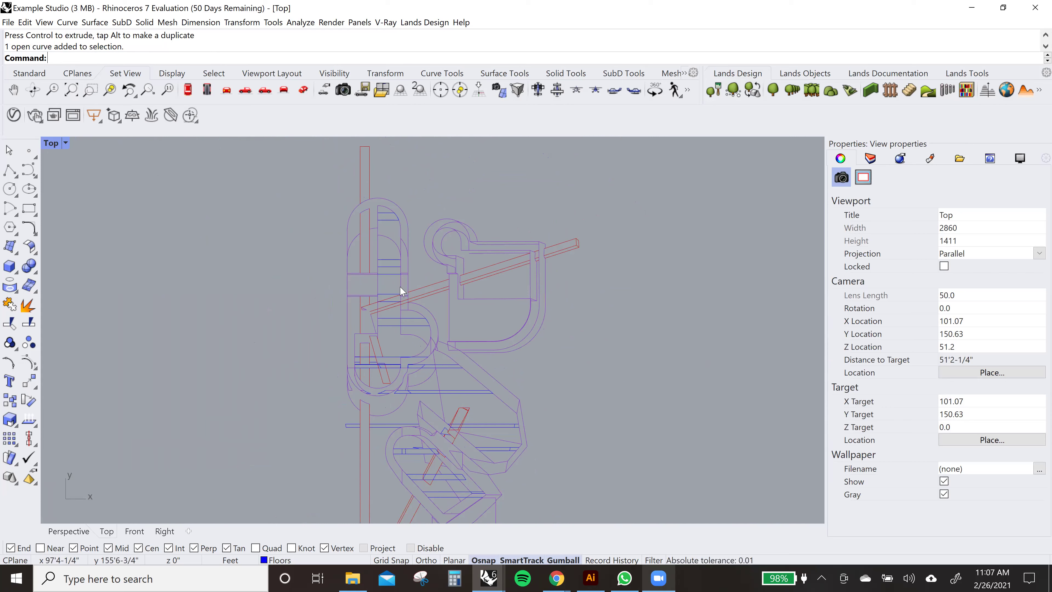
pyautogui.moveTo(447, 364); pyautogui.dragTo(443, 286, button='right')
pyautogui.scroll(-3, 483, 384)
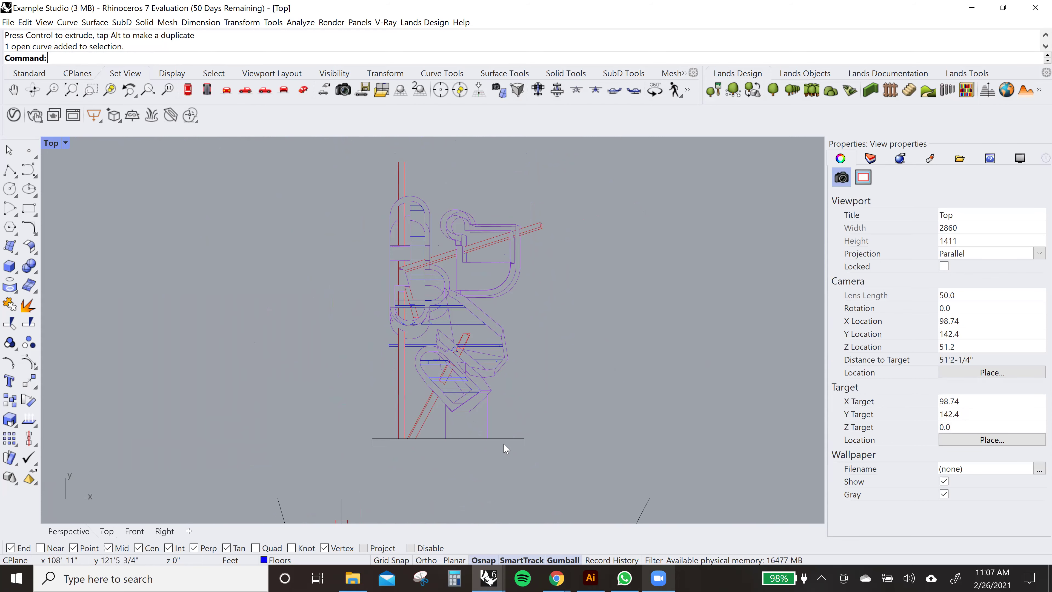
# - Delete the bottom and side lines of the ground slab's outline, keeping only its top line
pyautogui.scroll(3, 497, 447)
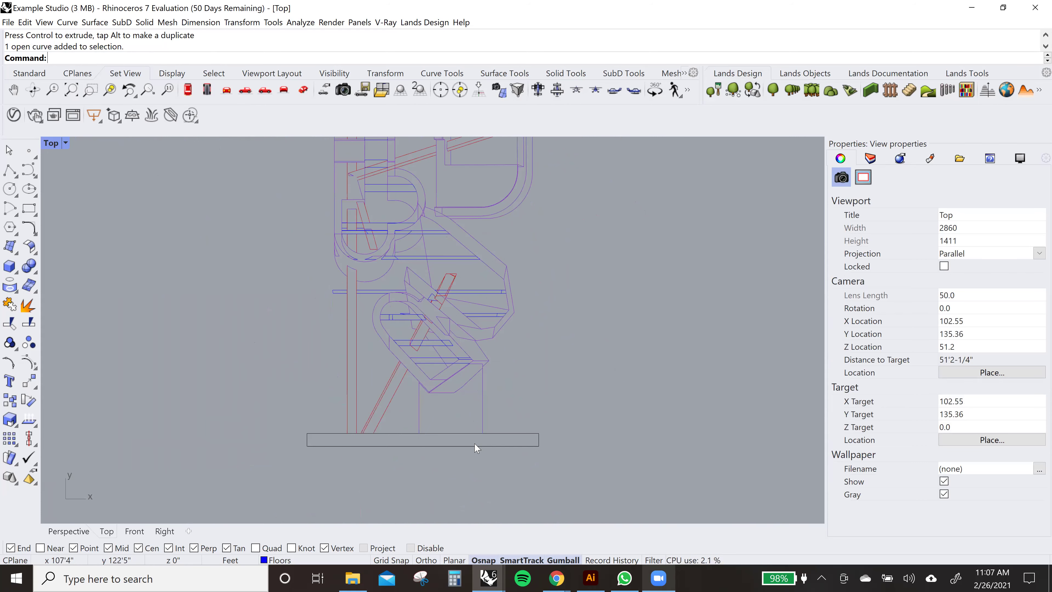
pyautogui.click(478, 447)
pyautogui.press('Delete')
pyautogui.moveTo(568, 465); pyautogui.dragTo(296, 439)
pyautogui.press('Delete')
pyautogui.scroll(-2, 418, 419)
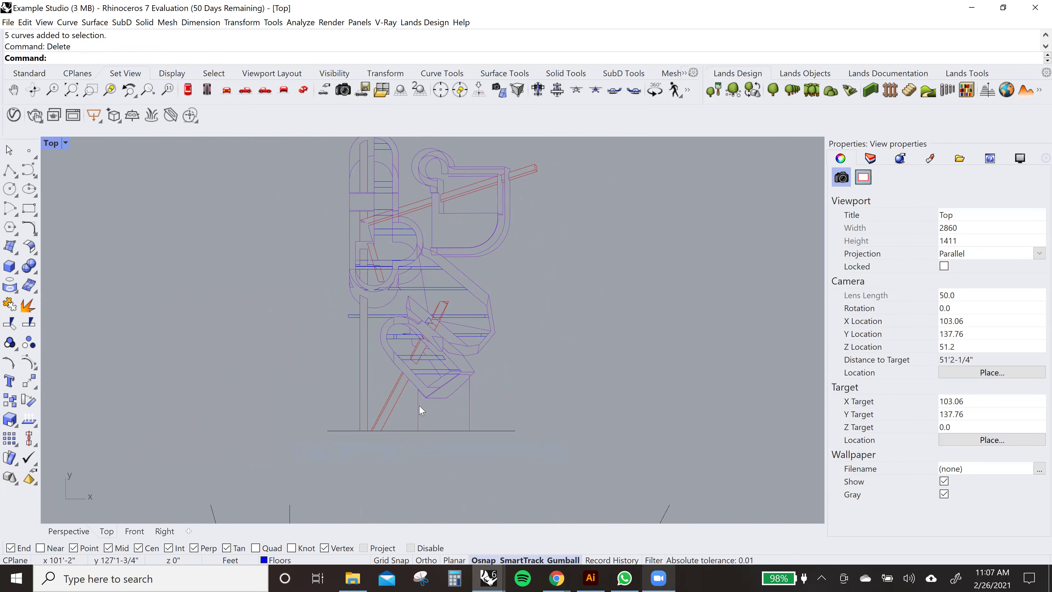
# - Toggle the Make2D layer's visibility in the layer list to check which linework it controls
pyautogui.moveTo(410, 258); pyautogui.dragTo(417, 318, button='right')
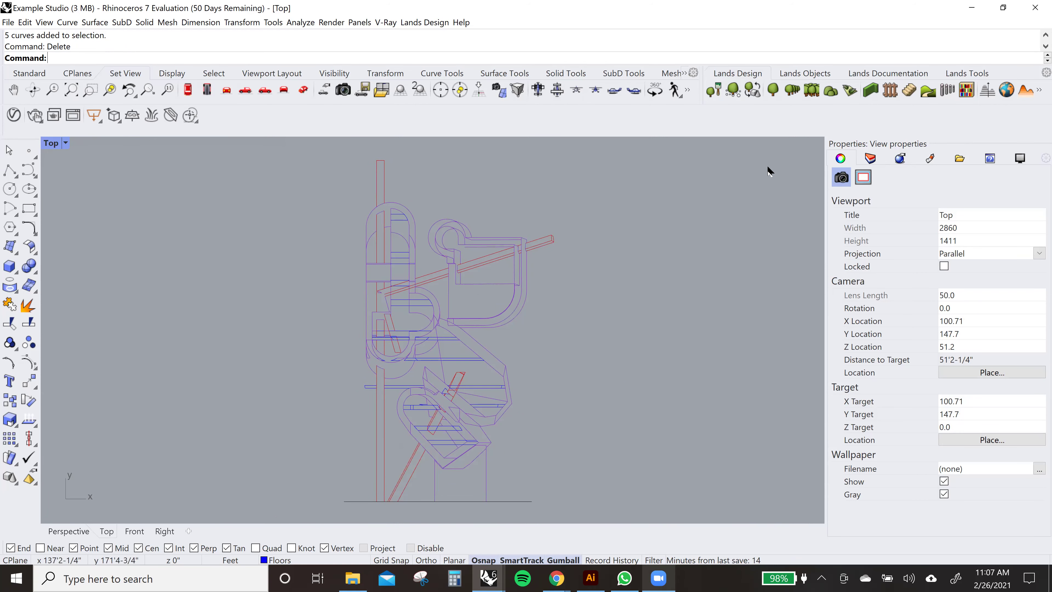
pyautogui.click(870, 158)
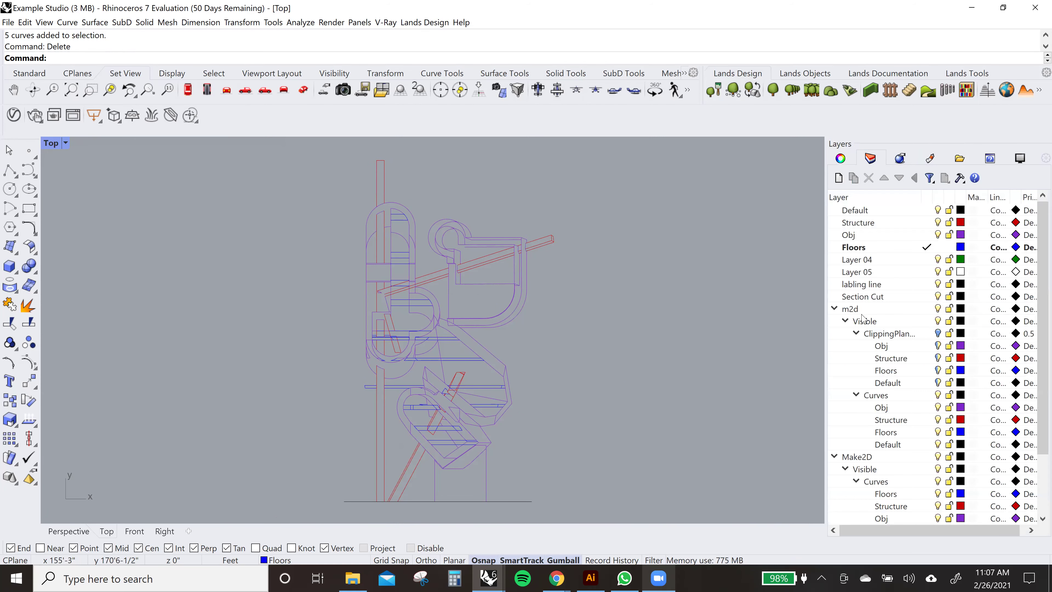
pyautogui.scroll(-2, 863, 320)
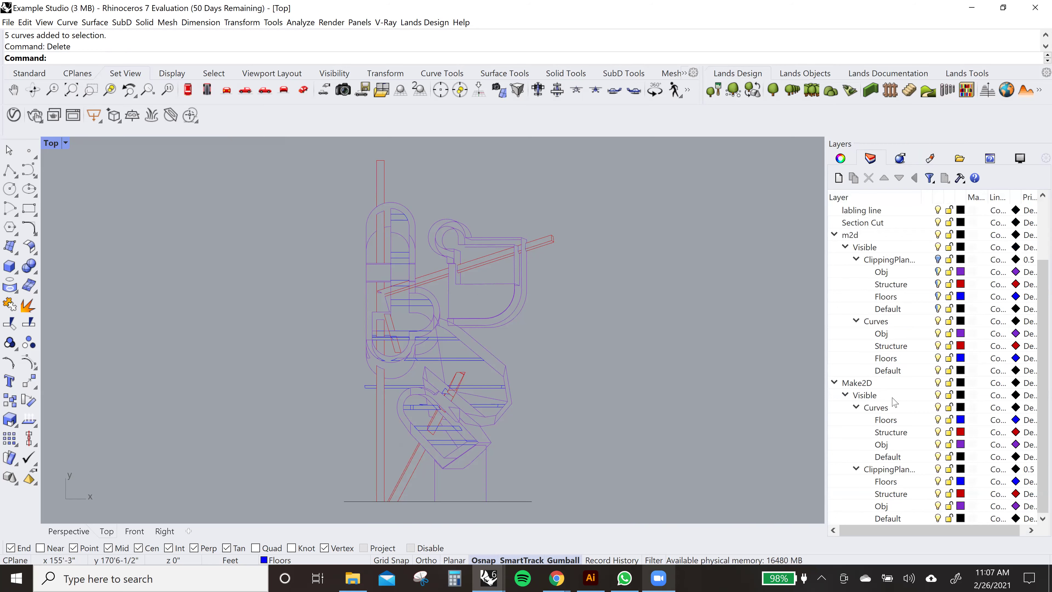
pyautogui.click(870, 384)
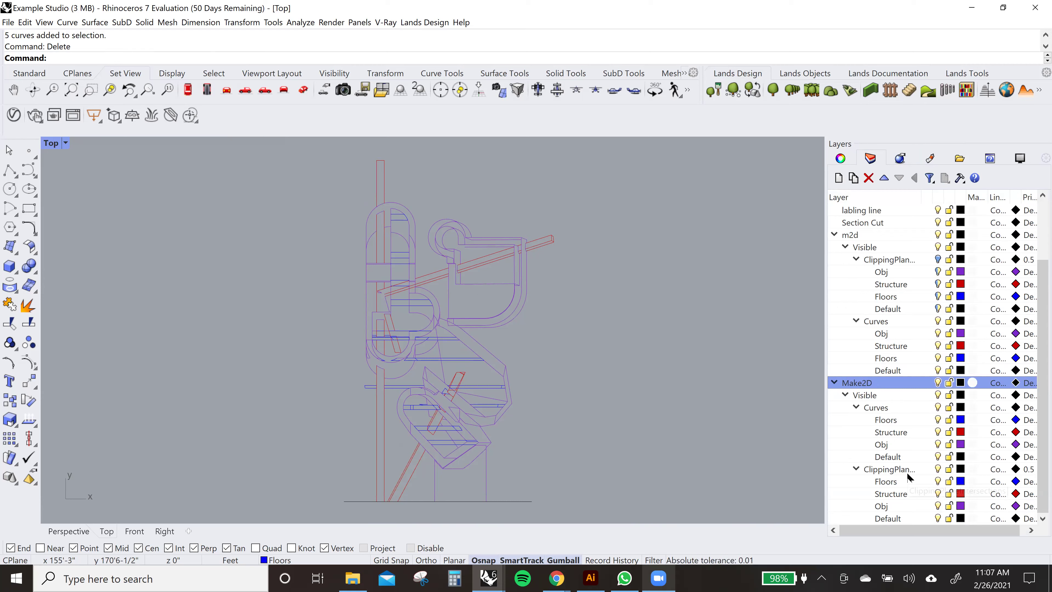
pyautogui.click(938, 383)
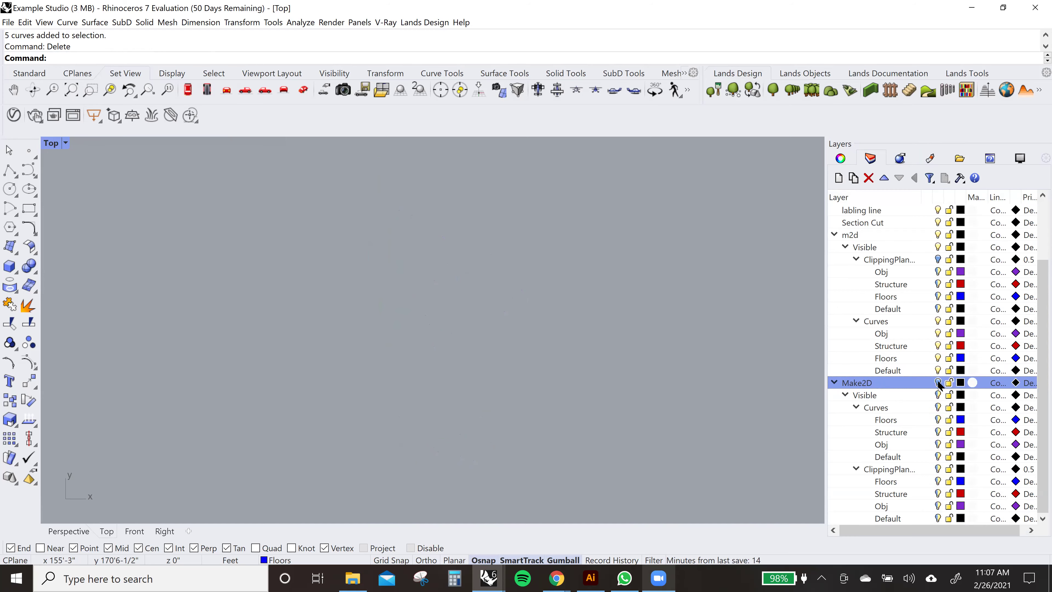
pyautogui.click(938, 383)
pyautogui.click(938, 383)
pyautogui.click(938, 383)
pyautogui.moveTo(635, 366); pyautogui.dragTo(616, 364, button='right')
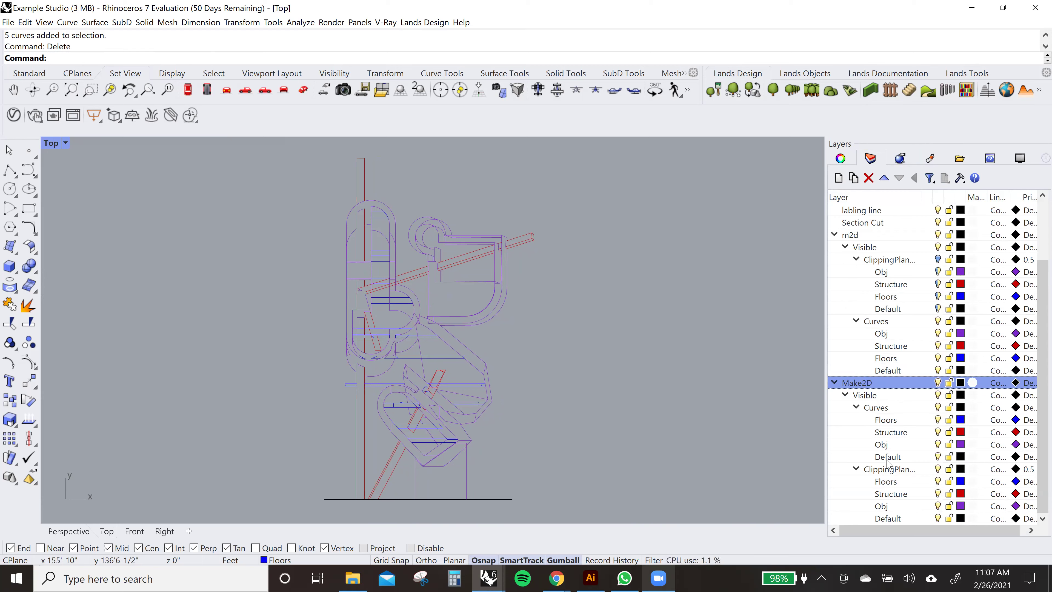
# - Toggle the Make2D clipping plane and Curves sublayers in turn to compare them, leaving Curves hidden
pyautogui.click(886, 408)
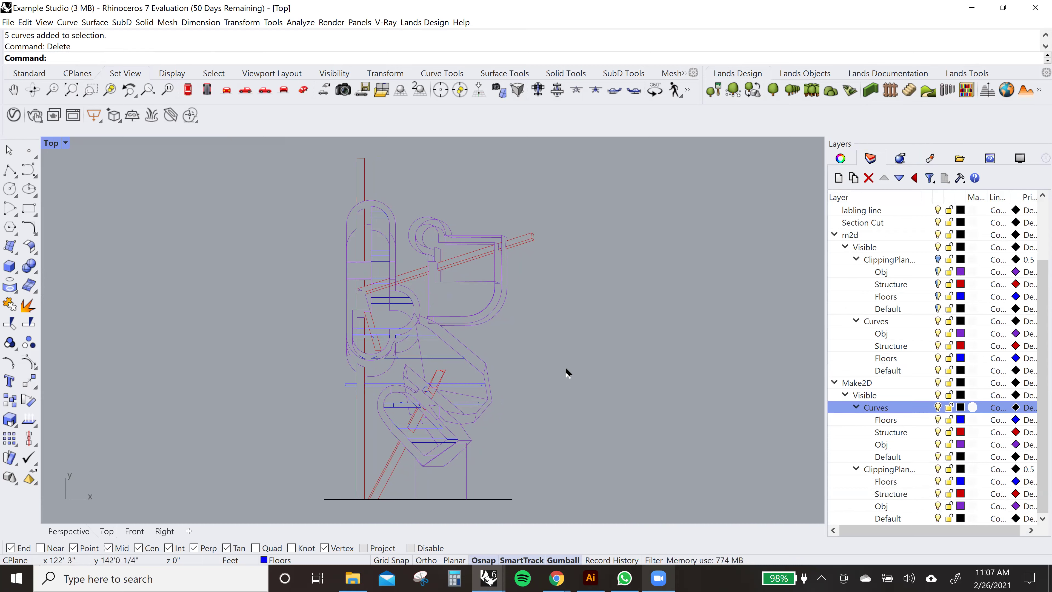
pyautogui.click(937, 469)
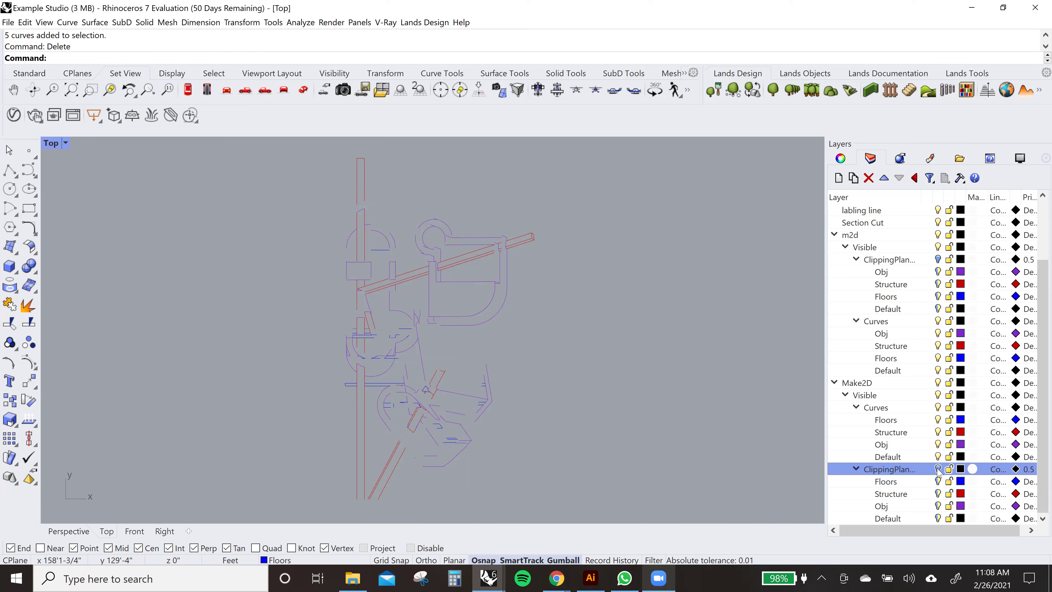
pyautogui.click(938, 469)
pyautogui.click(938, 407)
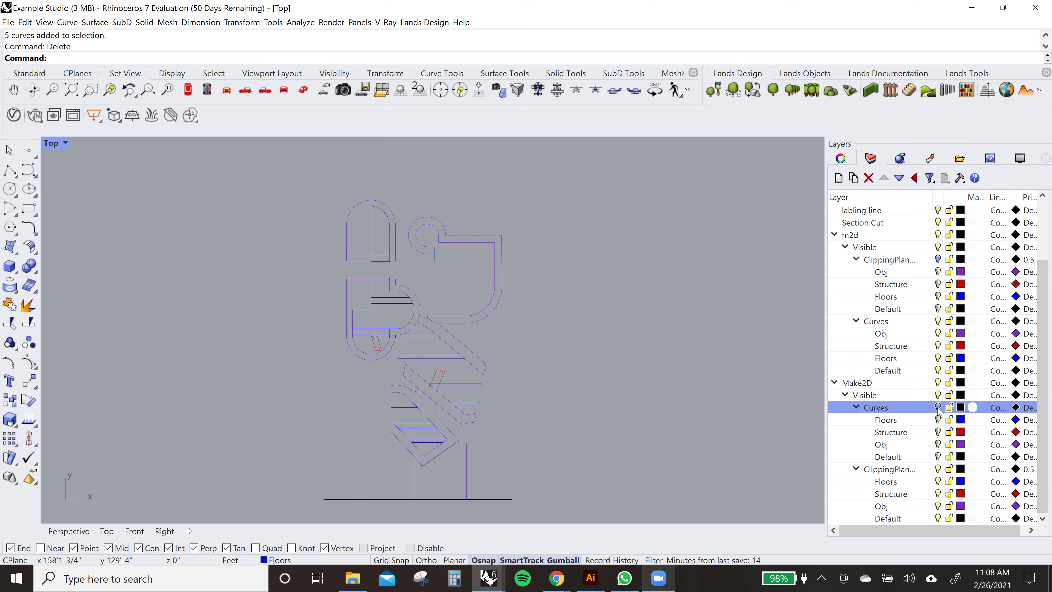
pyautogui.click(938, 408)
pyautogui.click(938, 407)
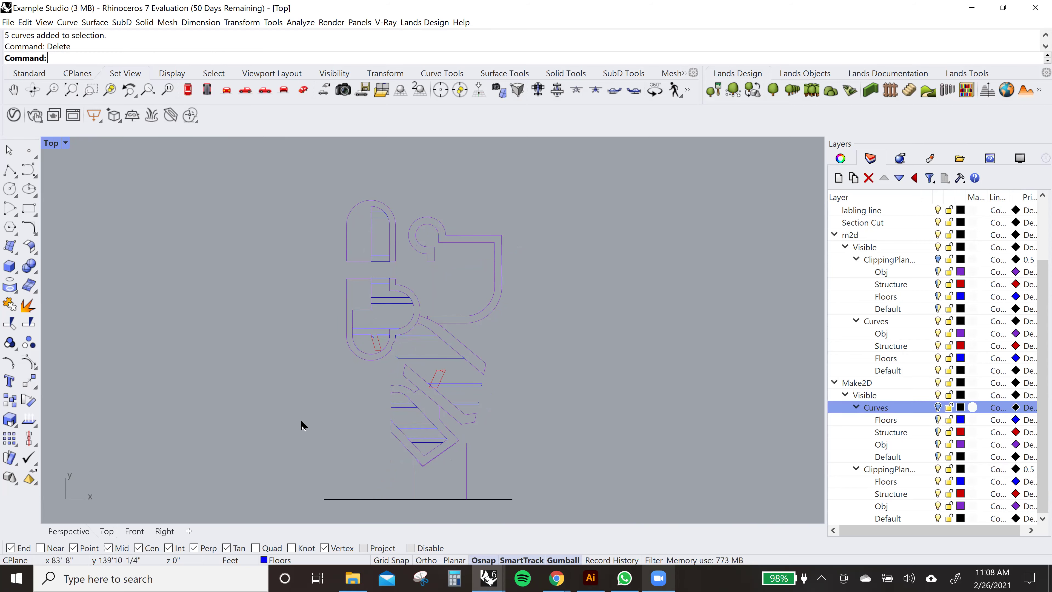
# - Examine the section-cut linework of the tower's lower angled volumes and base up close for gaps and missing edges
pyautogui.moveTo(454, 474); pyautogui.dragTo(458, 452, button='right')
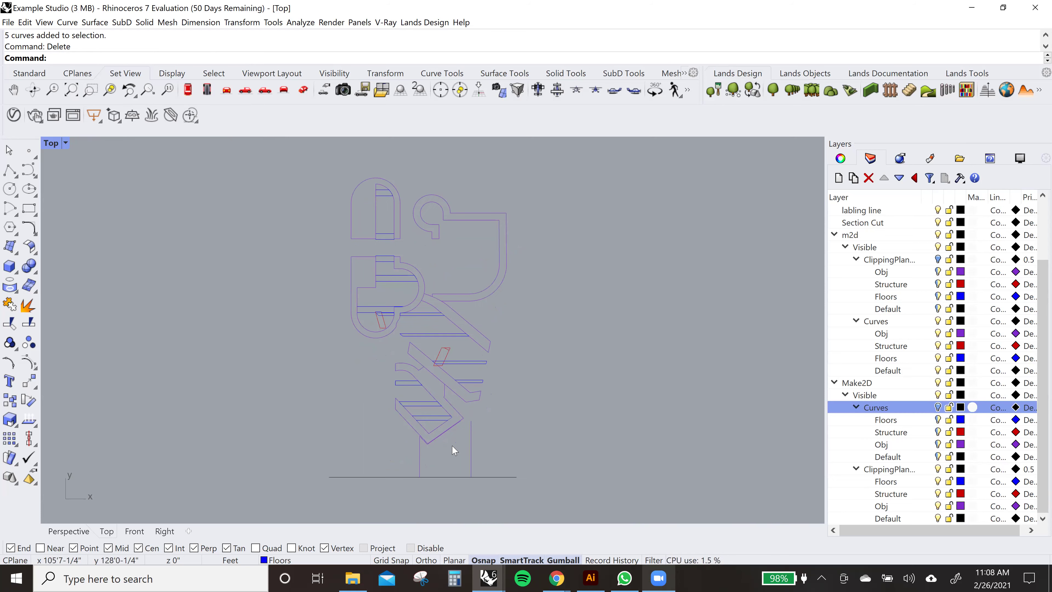
pyautogui.scroll(-2, 455, 451)
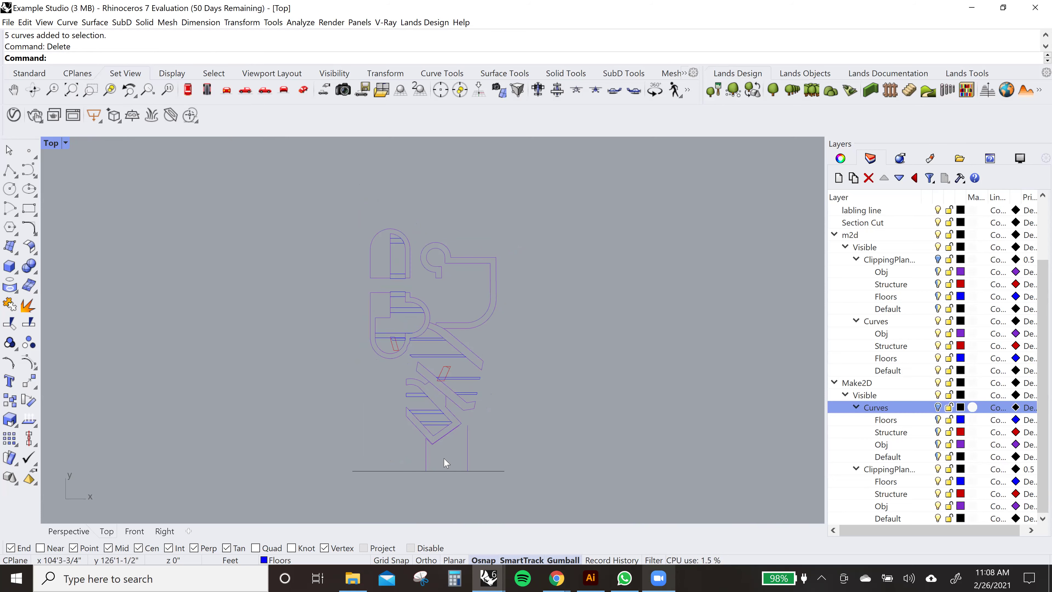
pyautogui.scroll(2, 442, 483)
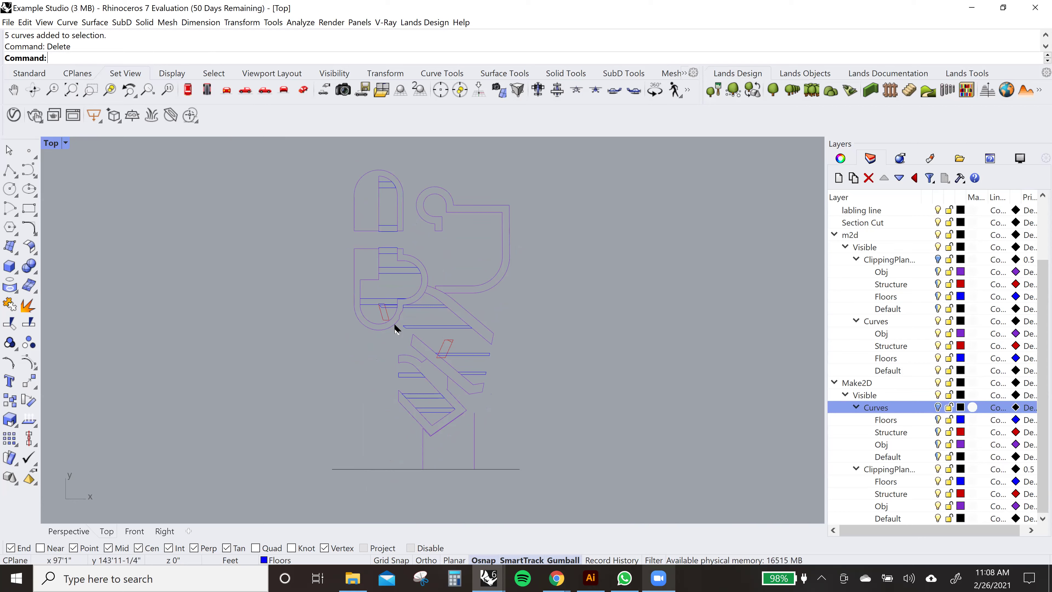
pyautogui.scroll(4, 395, 390)
pyautogui.scroll(6, 487, 375)
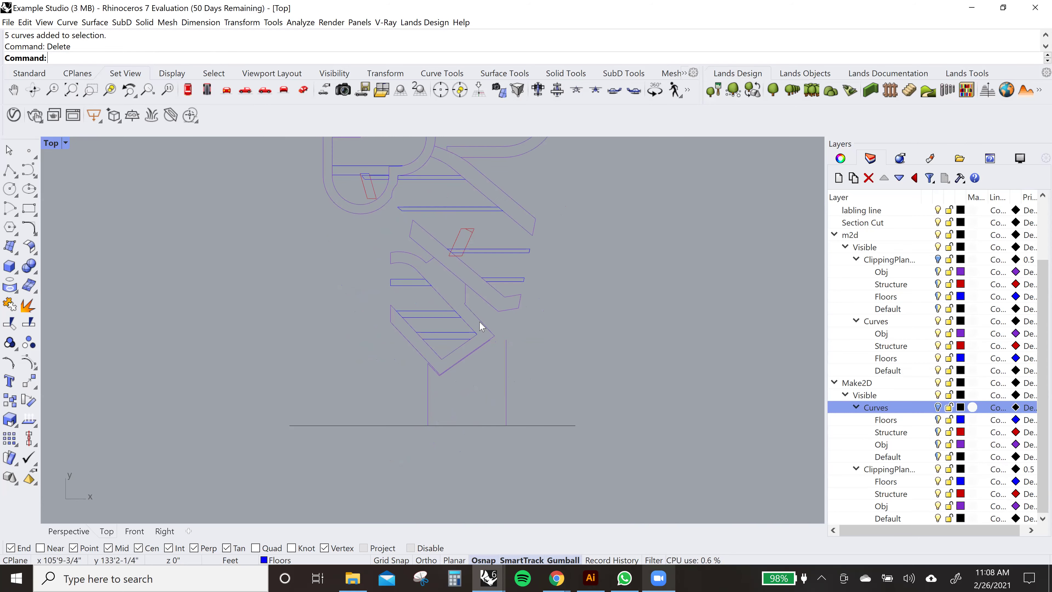
pyautogui.scroll(-1, 481, 439)
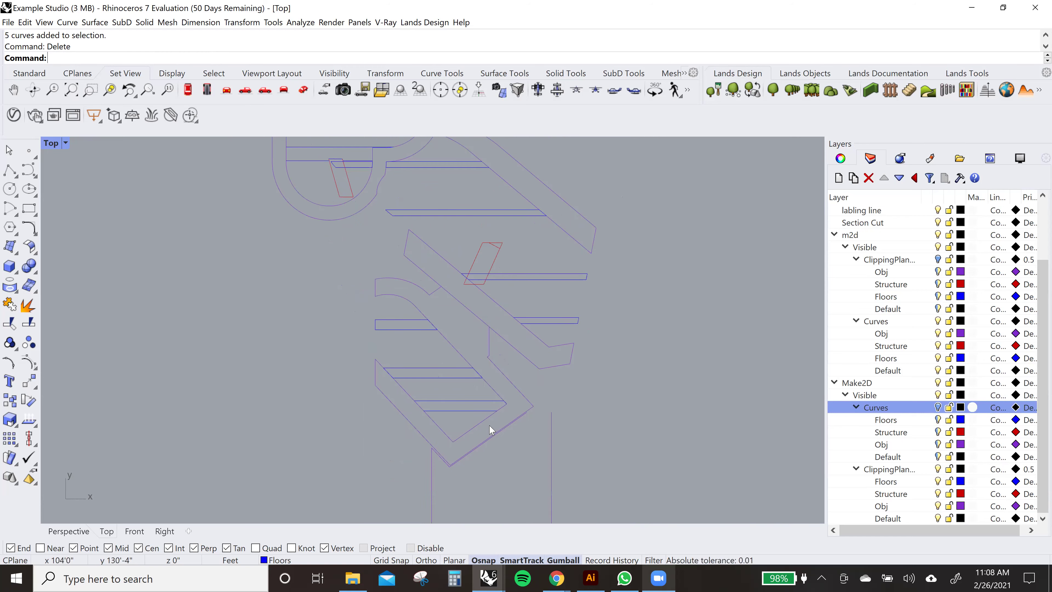
pyautogui.scroll(-3, 468, 427)
pyautogui.scroll(4, 447, 433)
pyautogui.moveTo(493, 432); pyautogui.dragTo(510, 354, button='right')
pyautogui.scroll(2, 502, 346)
pyautogui.scroll(-2, 503, 346)
pyautogui.scroll(-4, 395, 351)
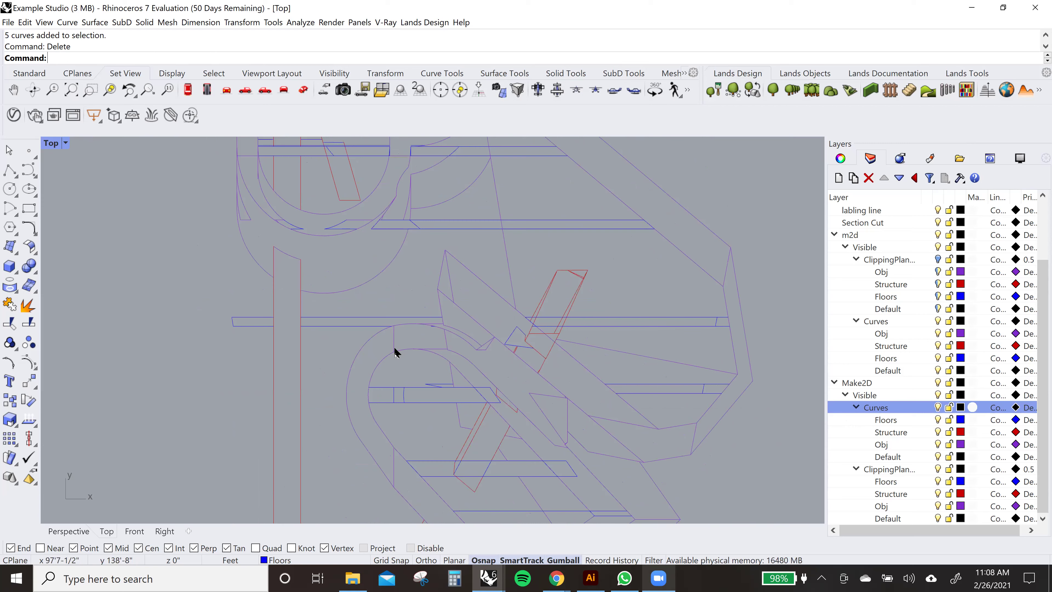
# - Hide the Make2D Curves sublayer again and review the isolated section-cut linework of the whole tower
pyautogui.click(938, 408)
pyautogui.scroll(-2, 456, 414)
pyautogui.scroll(4, 419, 233)
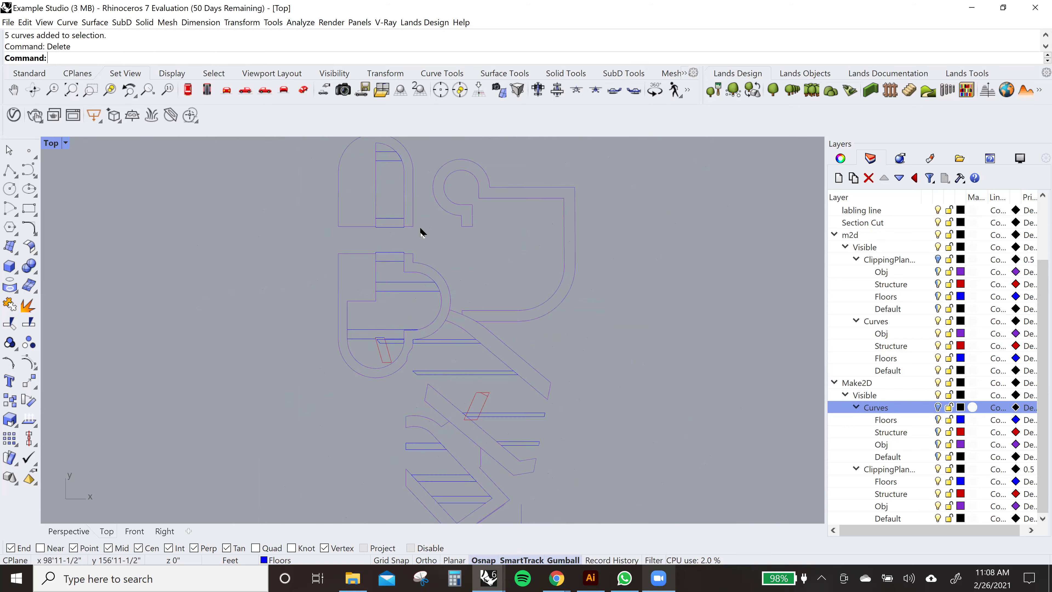
pyautogui.scroll(2, 404, 248)
pyautogui.scroll(-10, 388, 257)
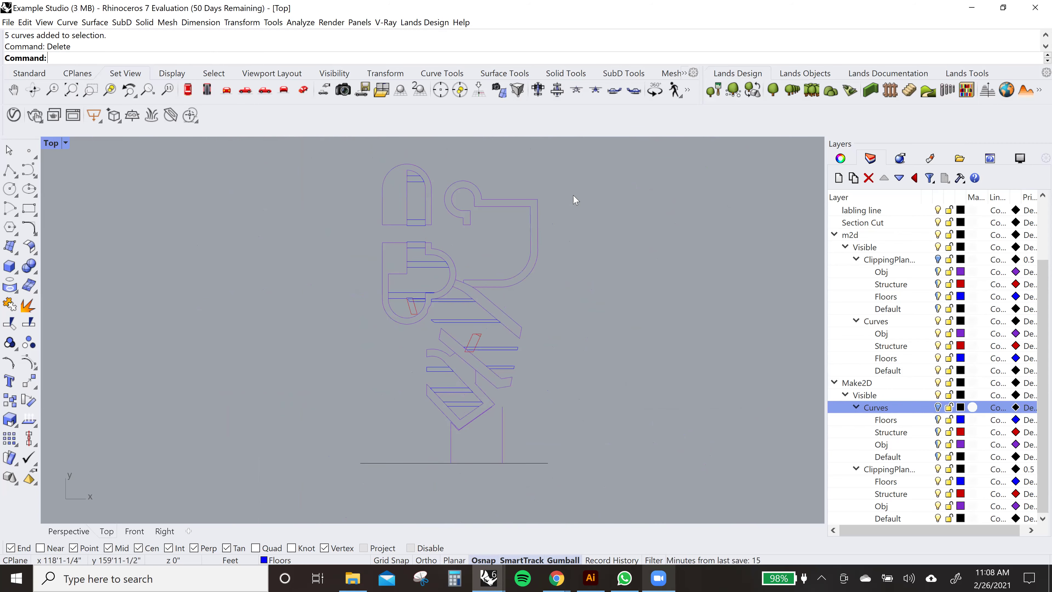
# - Create a new top-level layer named 2D Drawings below the Section Cut layer
pyautogui.scroll(2, 901, 233)
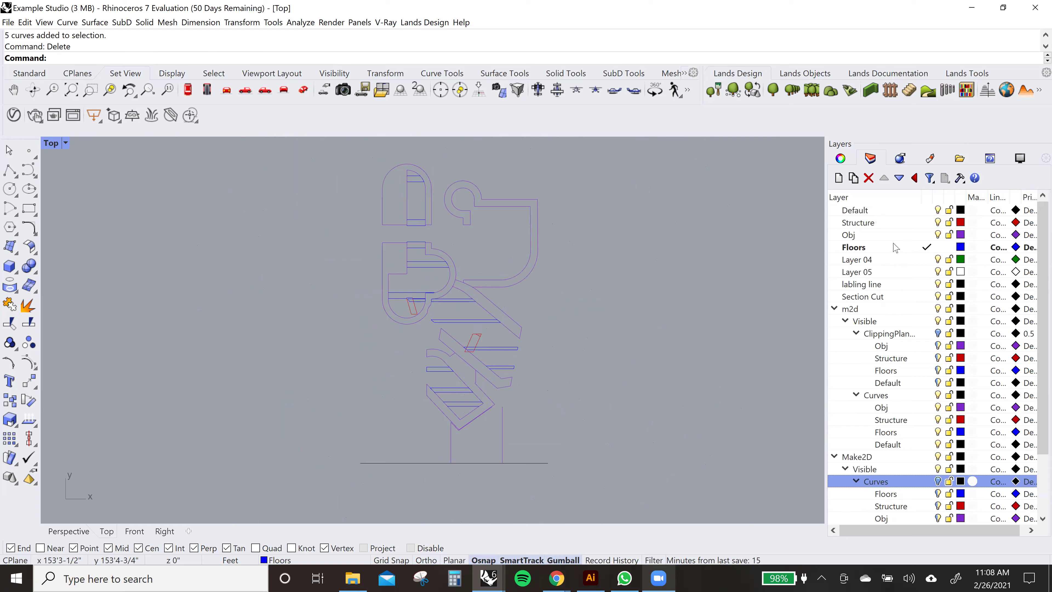
pyautogui.click(876, 296)
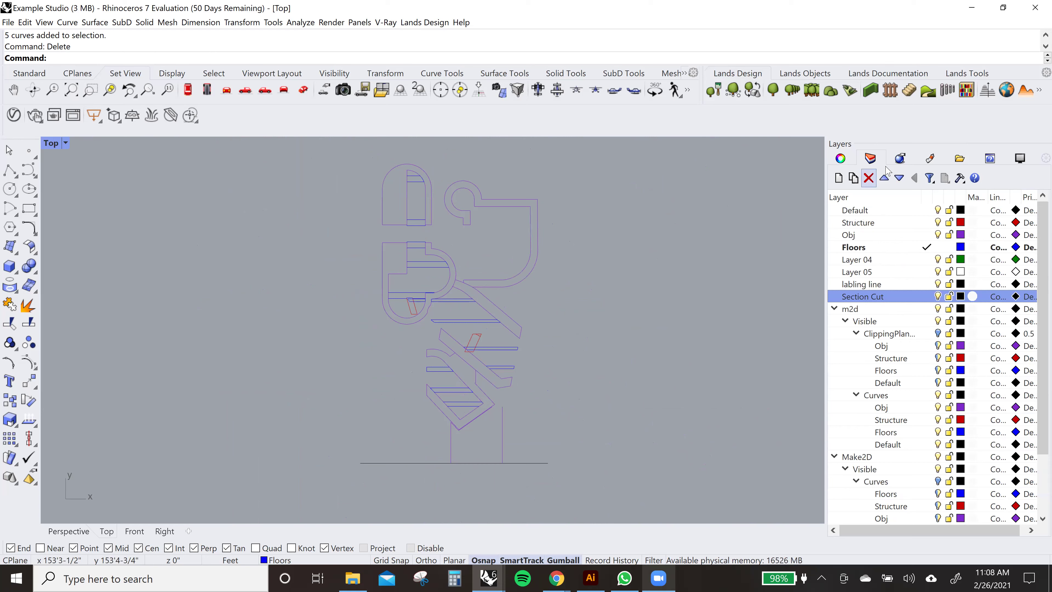
pyautogui.moveTo(557, 282); pyautogui.dragTo(565, 294, button='right')
pyautogui.click(839, 178)
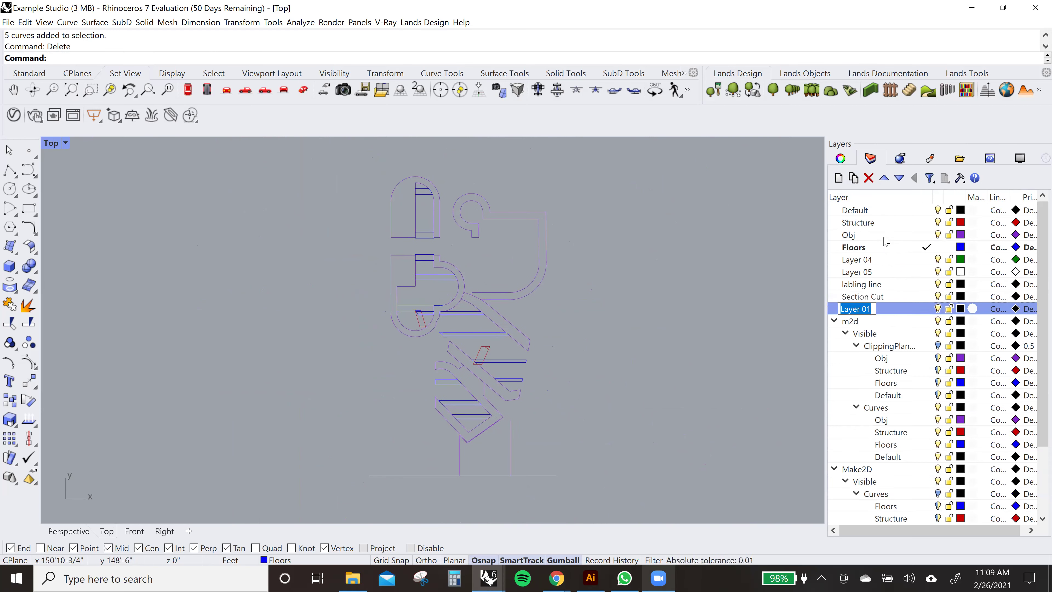
pyautogui.write('2D Drawings')
pyautogui.press('Return')
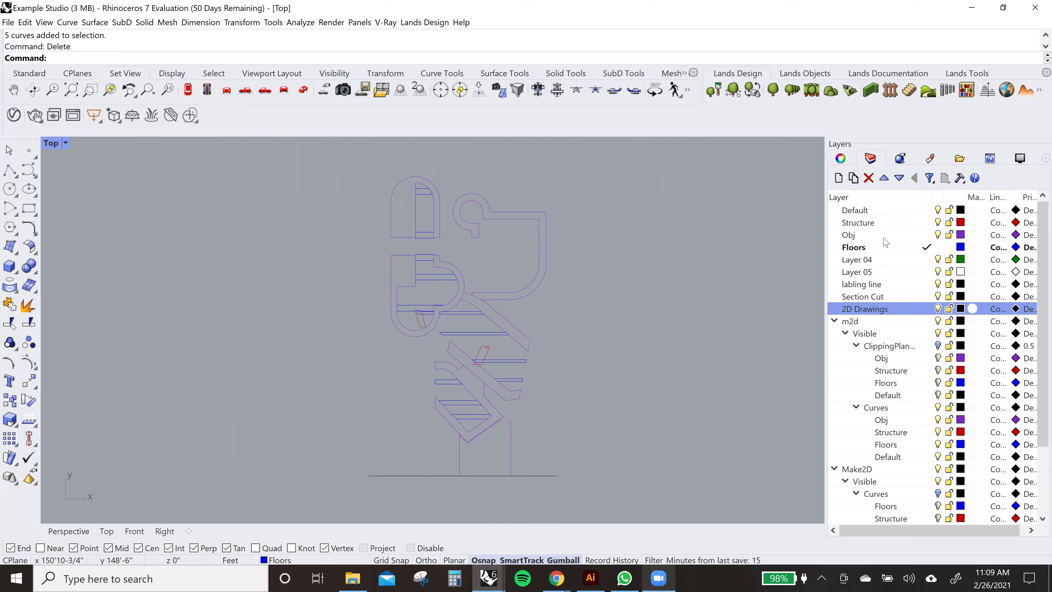
# - Add two sublayers named Heavy and Medium under the 2D Drawings layer
pyautogui.click(853, 177)
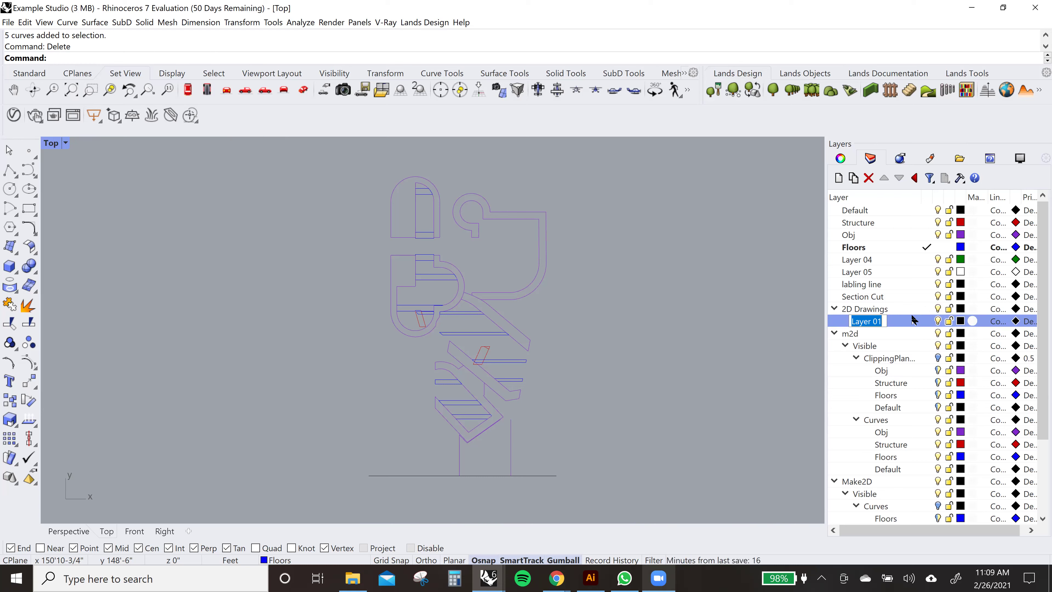
pyautogui.write('Heavy')
pyautogui.press('Return')
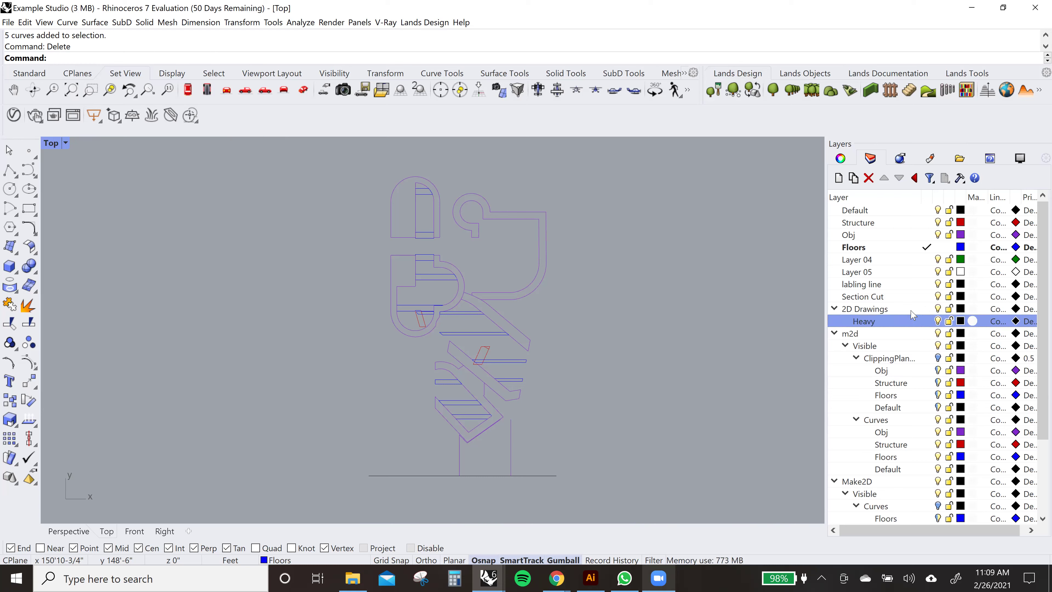
pyautogui.click(839, 178)
pyautogui.write('M')
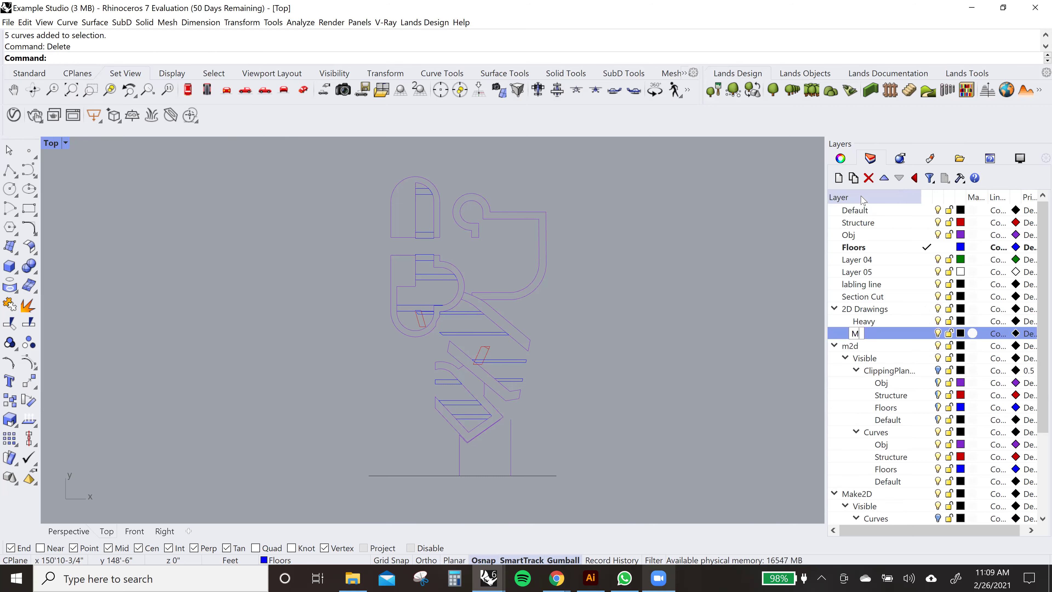
pyautogui.write('edium')
pyautogui.press('Return')
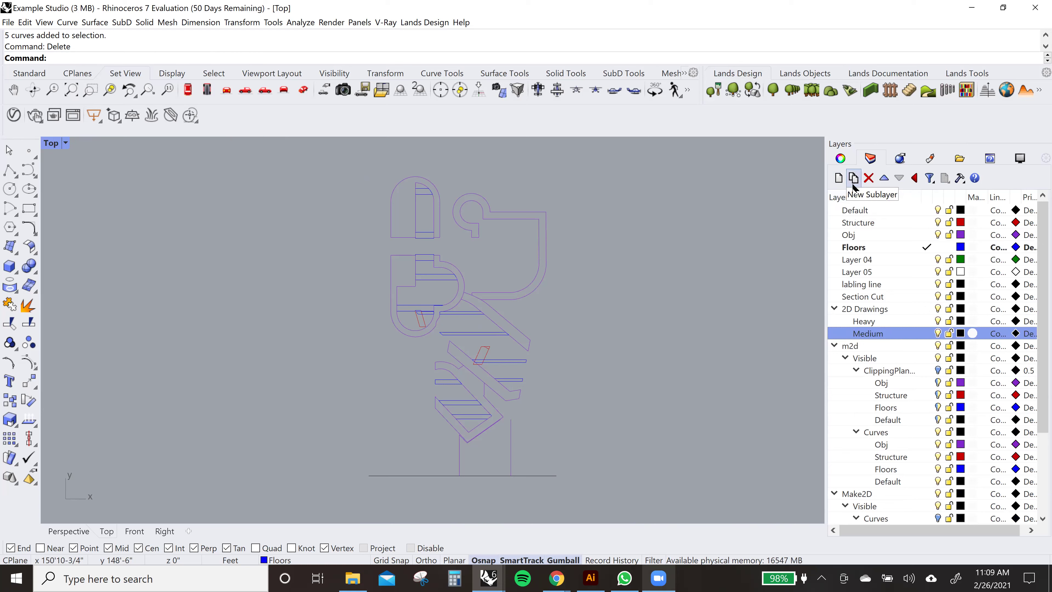
# - Add two more sublayers under 2D Drawings, named Light and Very Light
pyautogui.click(839, 178)
pyautogui.write('Light')
pyautogui.press('Return')
pyautogui.click(839, 182)
pyautogui.write('V')
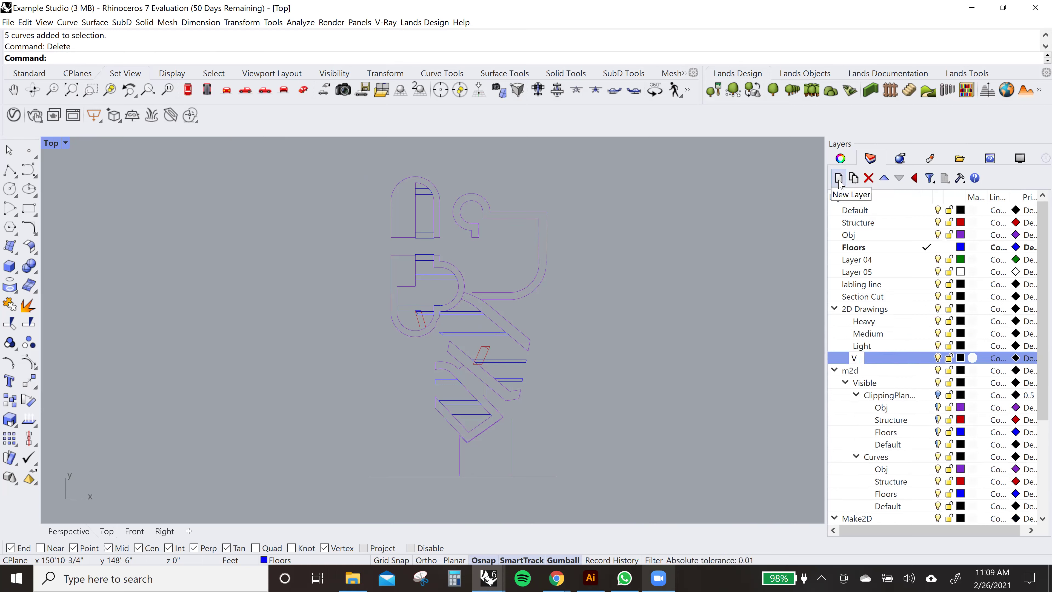
pyautogui.write('ery Light')
pyautogui.press('Return')
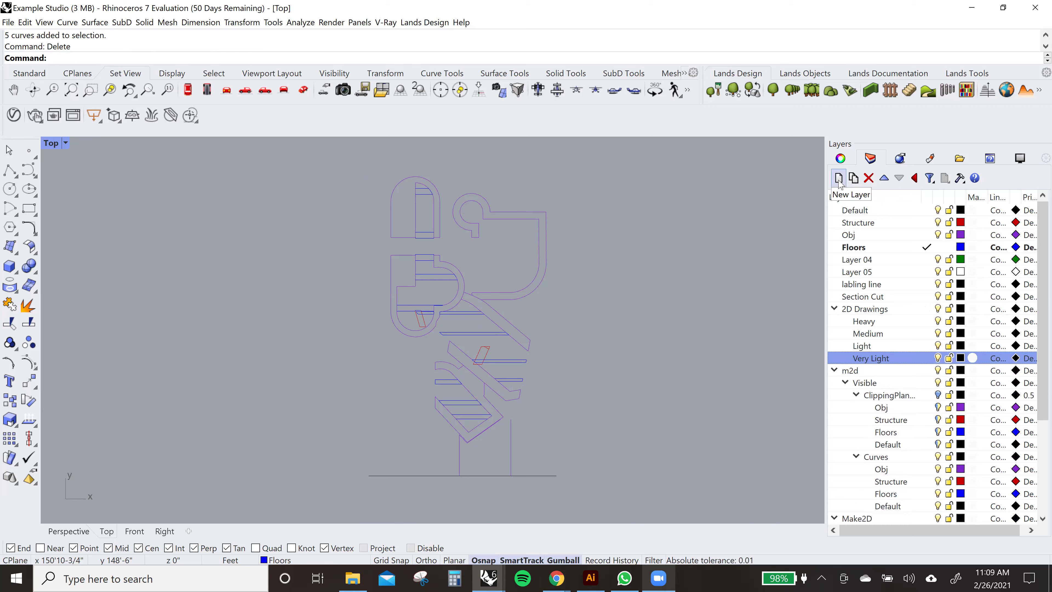
# - Add a sublayer named Hidden below Very Light within the 2D Drawings layer
pyautogui.click(839, 179)
pyautogui.write('Hidden')
pyautogui.press('Return')
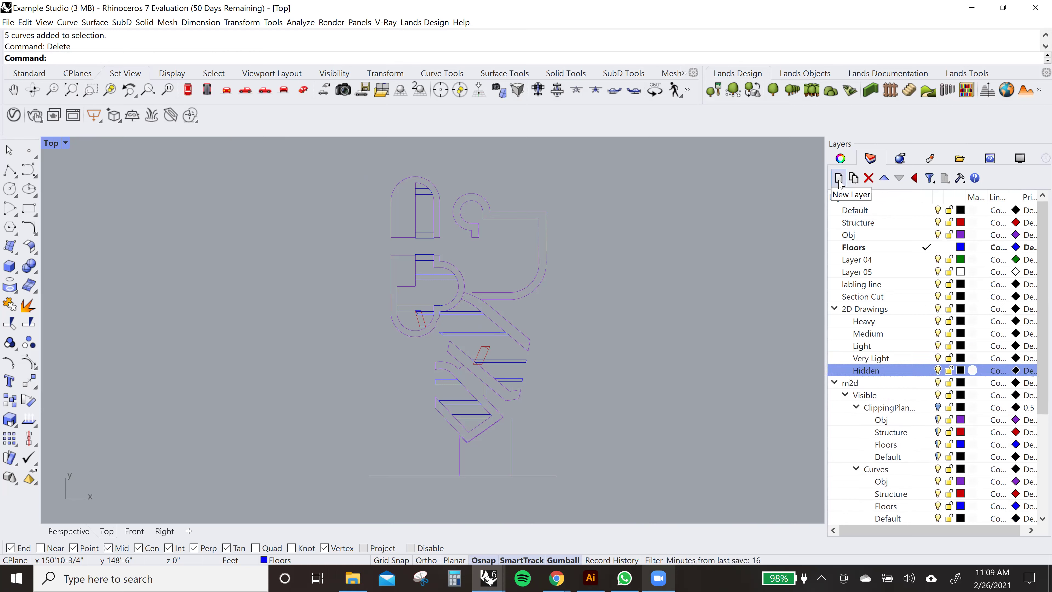
# - Set the Heavy sublayer's color to Blue and the Medium sublayer's color to Red
pyautogui.click(962, 324)
pyautogui.scroll(-2, 631, 348)
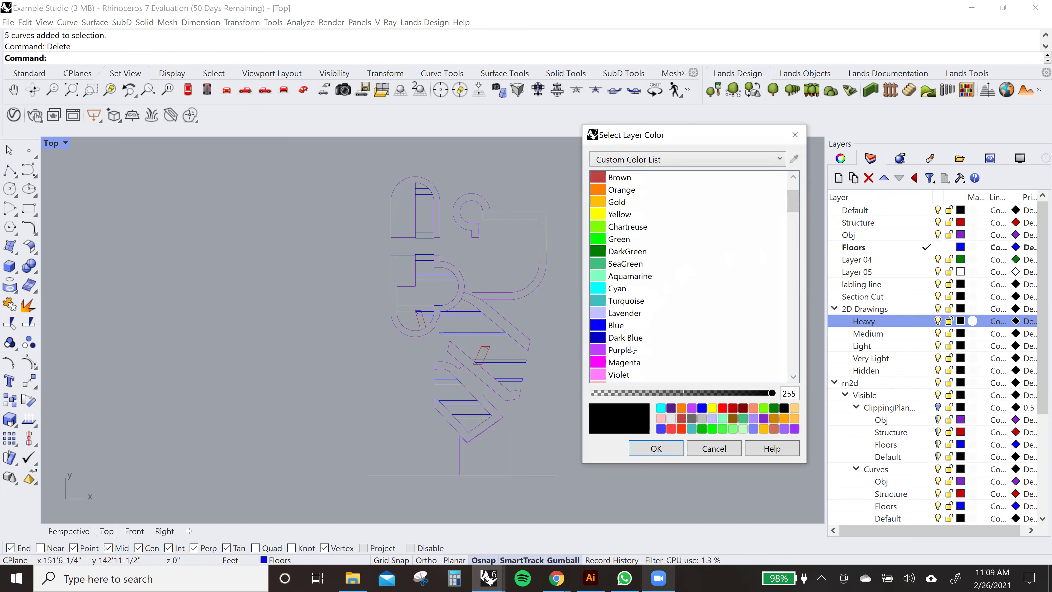
pyautogui.click(615, 326)
pyautogui.click(656, 448)
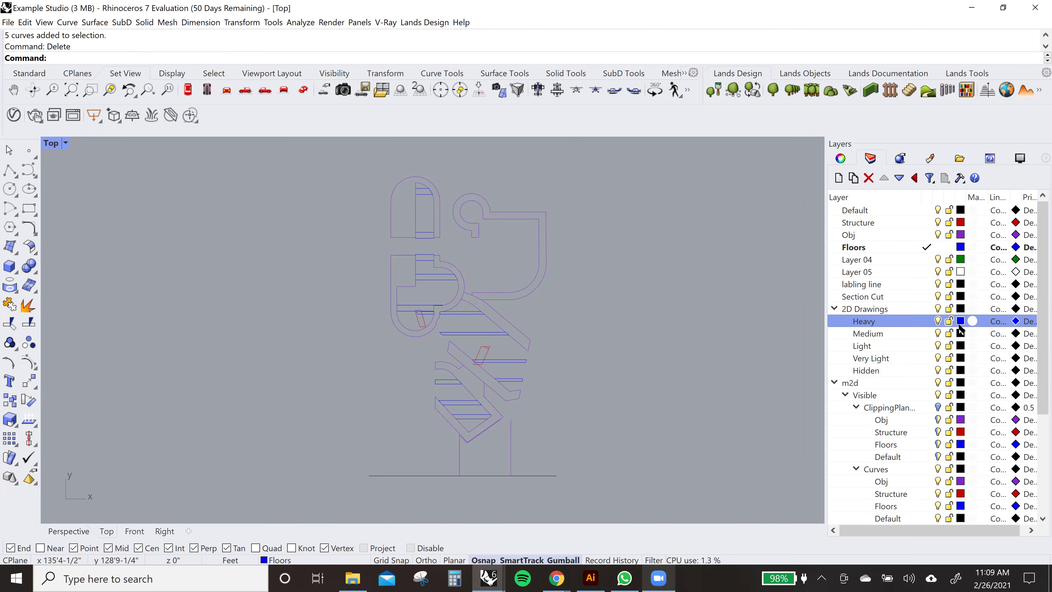
pyautogui.click(962, 335)
pyautogui.click(612, 240)
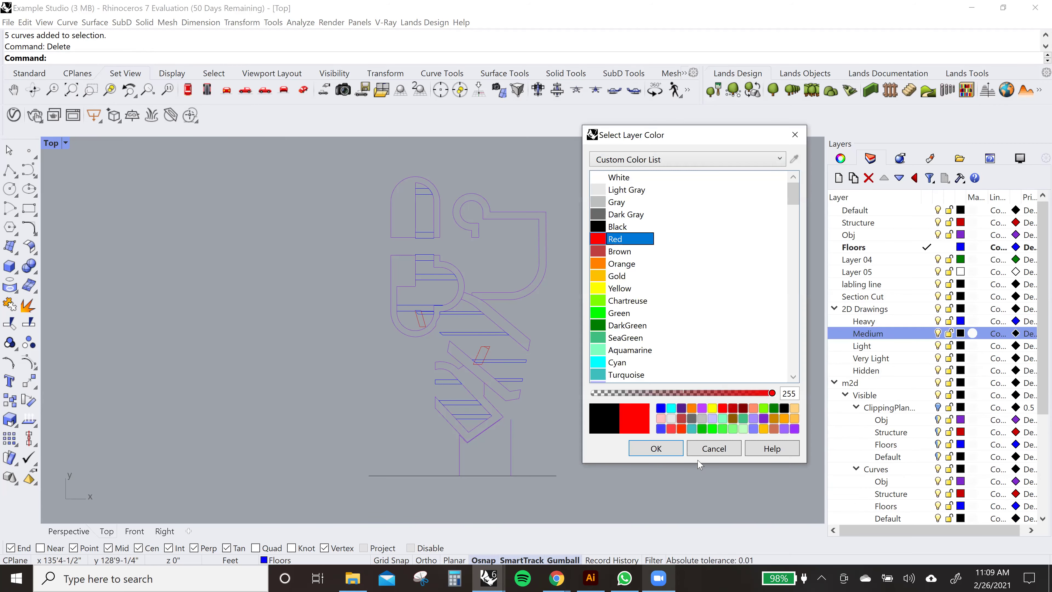
pyautogui.click(656, 448)
# - Set the Light sublayer's color to Aquamarine
pyautogui.click(961, 347)
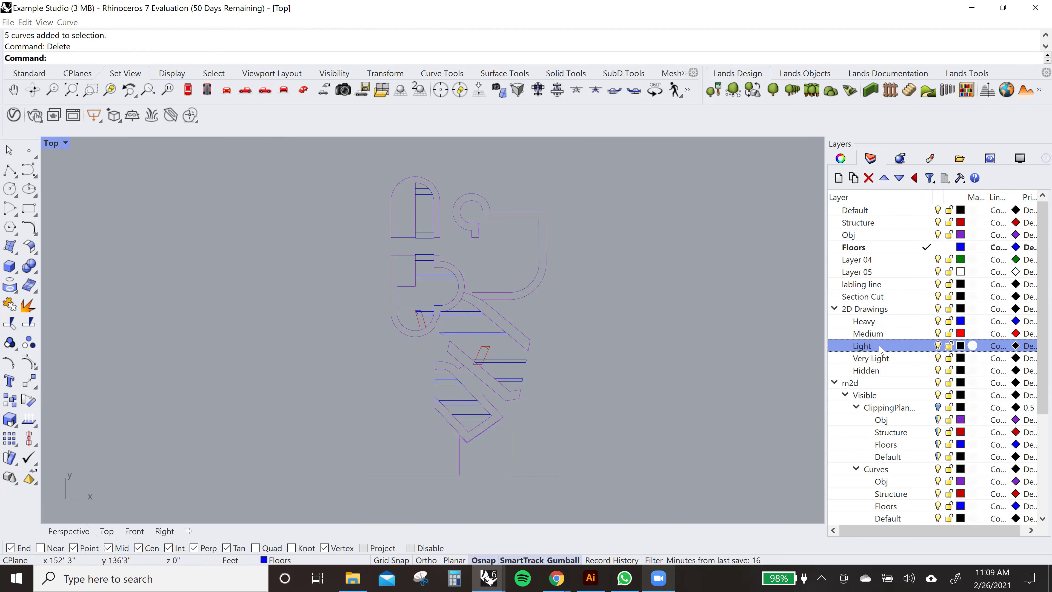
pyautogui.scroll(-2, 620, 327)
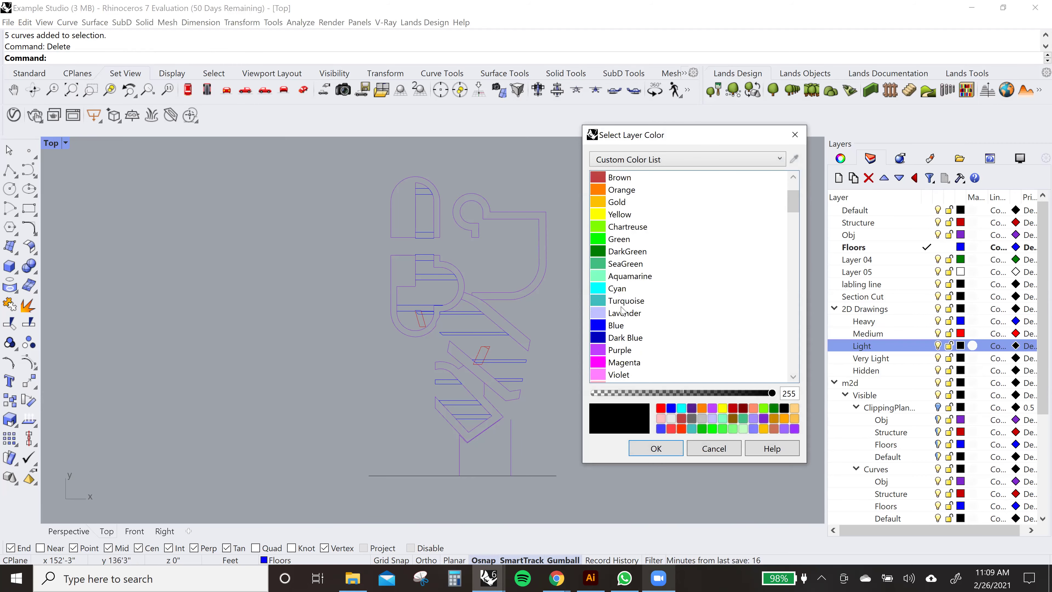
pyautogui.click(618, 278)
pyautogui.click(656, 448)
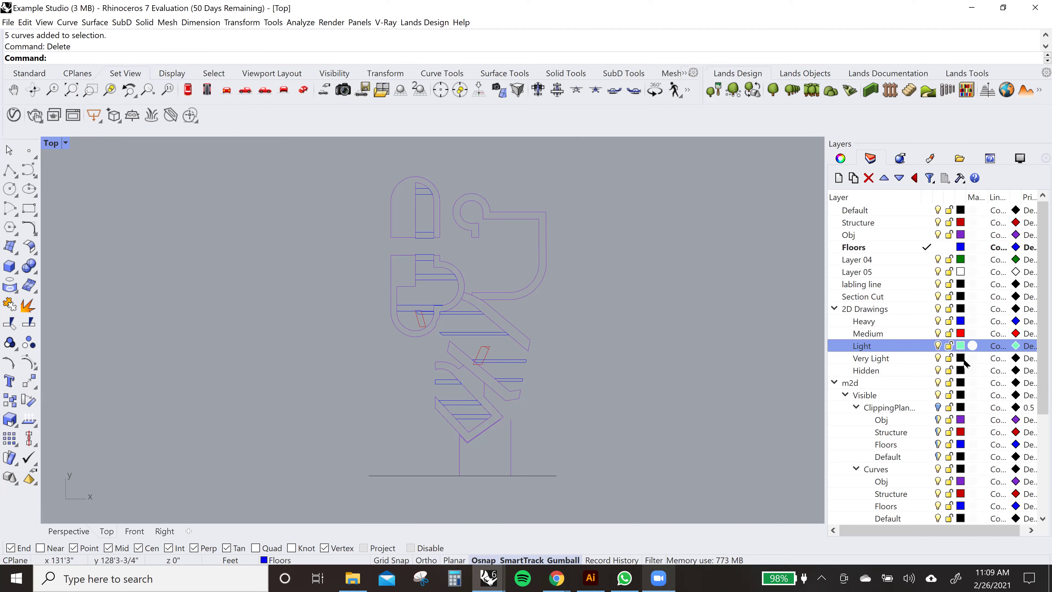
# - Set the Very Light sublayer's color to Lavender and the Hidden sublayer's color to Pink
pyautogui.click(961, 358)
pyautogui.scroll(-3, 621, 290)
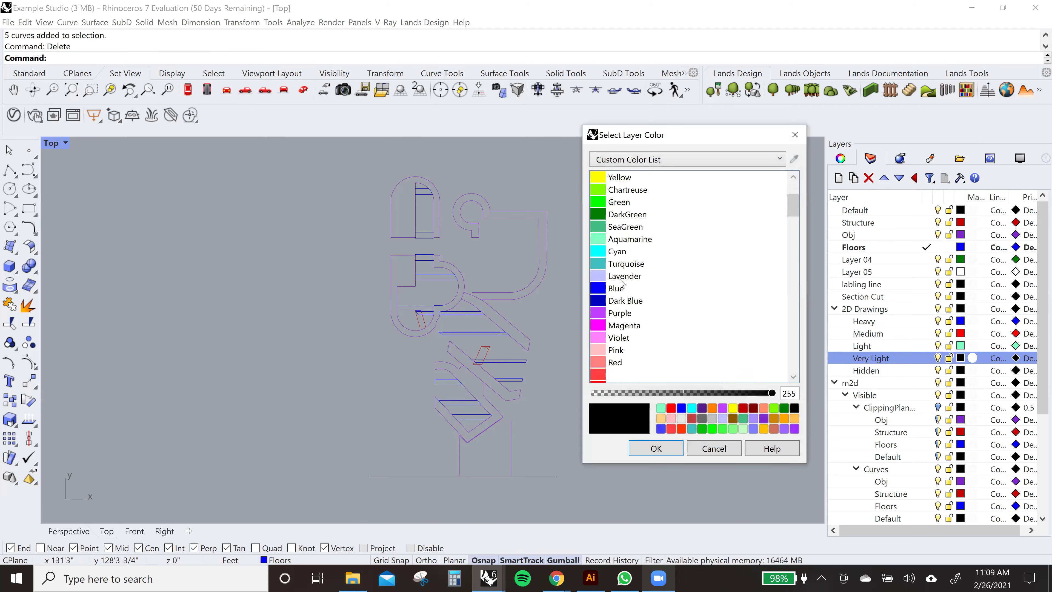
pyautogui.click(621, 277)
pyautogui.click(661, 454)
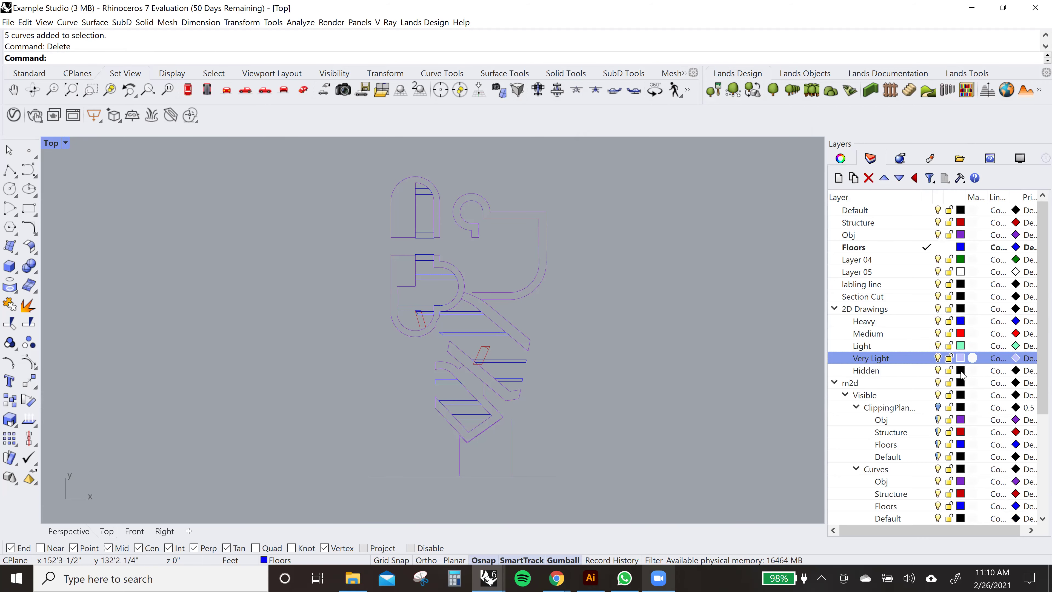
pyautogui.click(961, 371)
pyautogui.scroll(-6, 620, 302)
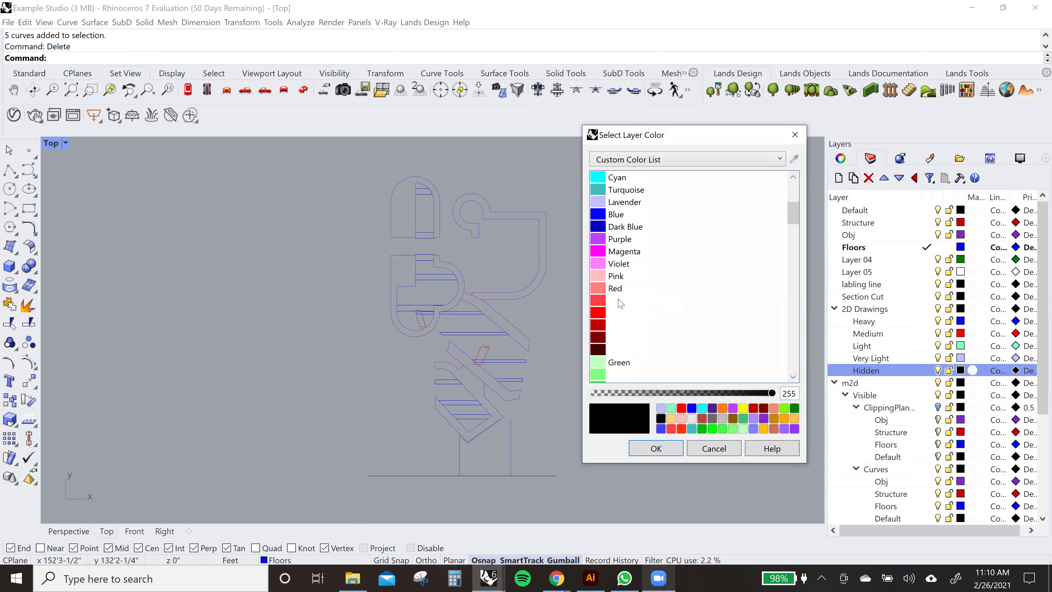
pyautogui.click(606, 277)
pyautogui.click(656, 448)
# - Make the Heavy sublayer current and move all curves of the section drawing onto it
pyautogui.scroll(-1, 585, 357)
pyautogui.moveTo(563, 269)
pyautogui.mouseDown(button='right')
pyautogui.moveTo(538, 242)
pyautogui.moveTo(525, 257)
pyautogui.mouseUp(button='right')
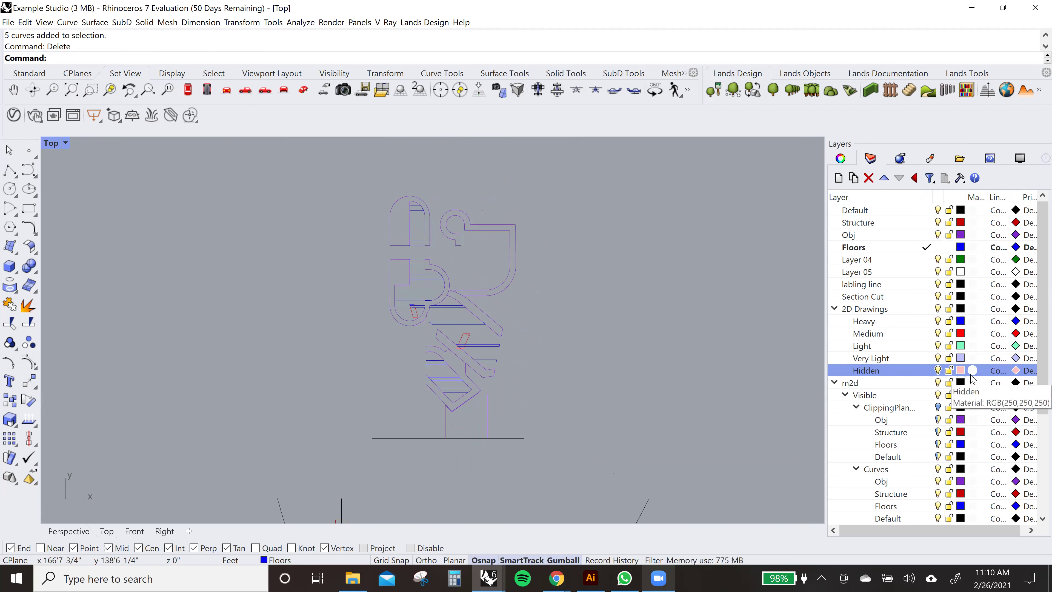
pyautogui.moveTo(578, 334); pyautogui.dragTo(596, 350, button='right')
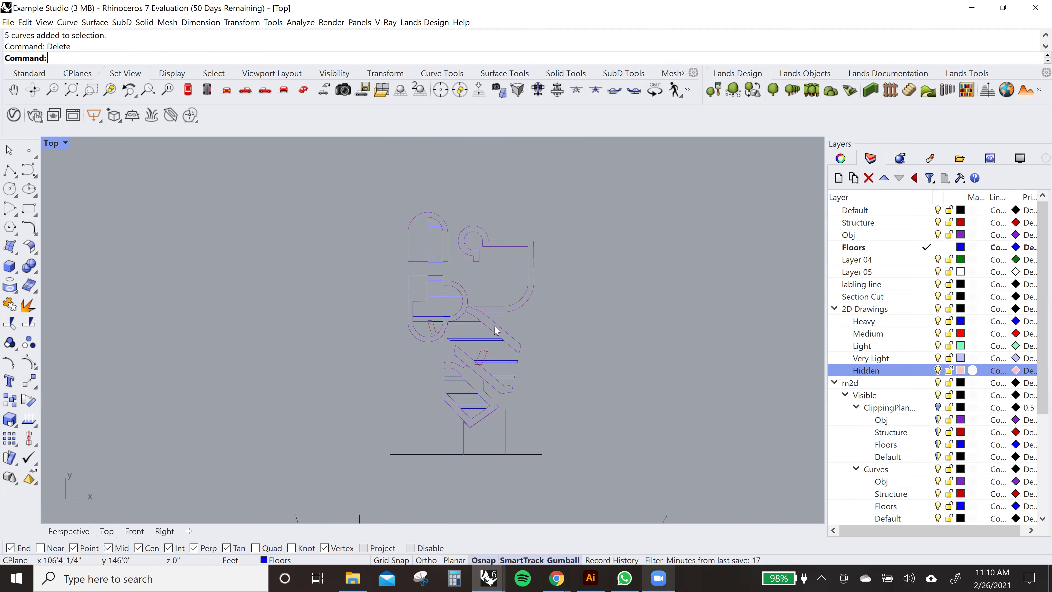
pyautogui.moveTo(493, 360); pyautogui.dragTo(503, 351, button='right')
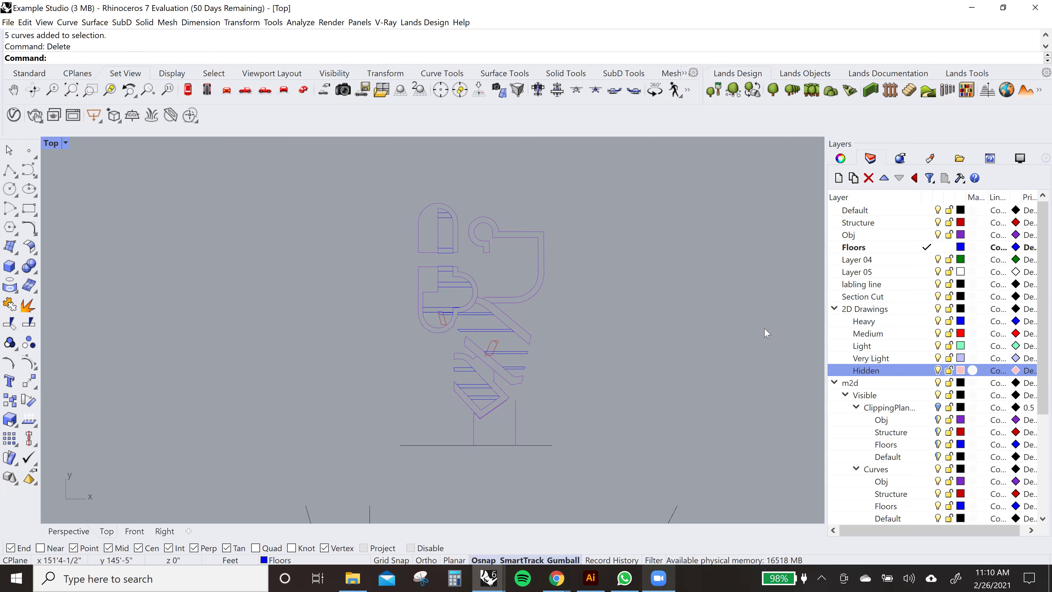
pyautogui.click(924, 322)
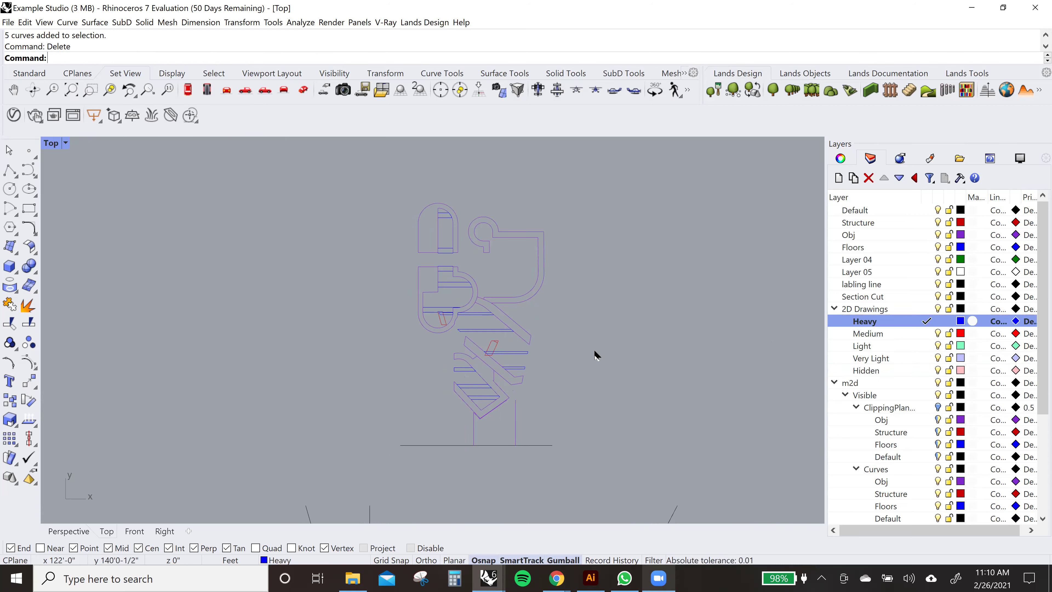
pyautogui.moveTo(616, 182)
pyautogui.mouseDown()
pyautogui.moveTo(386, 479)
pyautogui.moveTo(369, 466)
pyautogui.mouseUp()
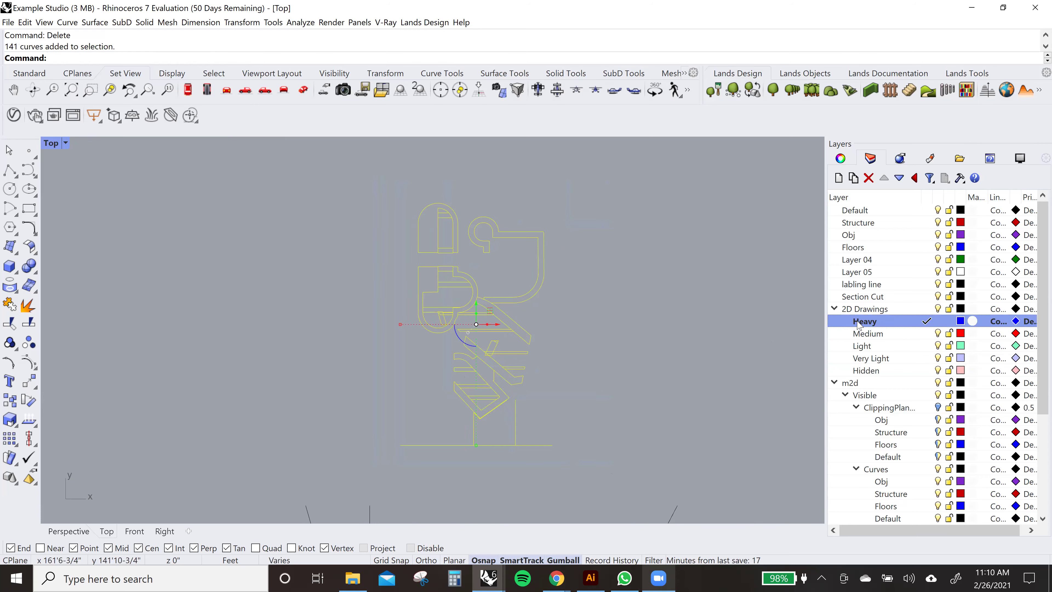
pyautogui.rightClick(845, 322)
pyautogui.click(890, 514)
pyautogui.click(604, 407)
pyautogui.moveTo(606, 398); pyautogui.dragTo(608, 370, button='right')
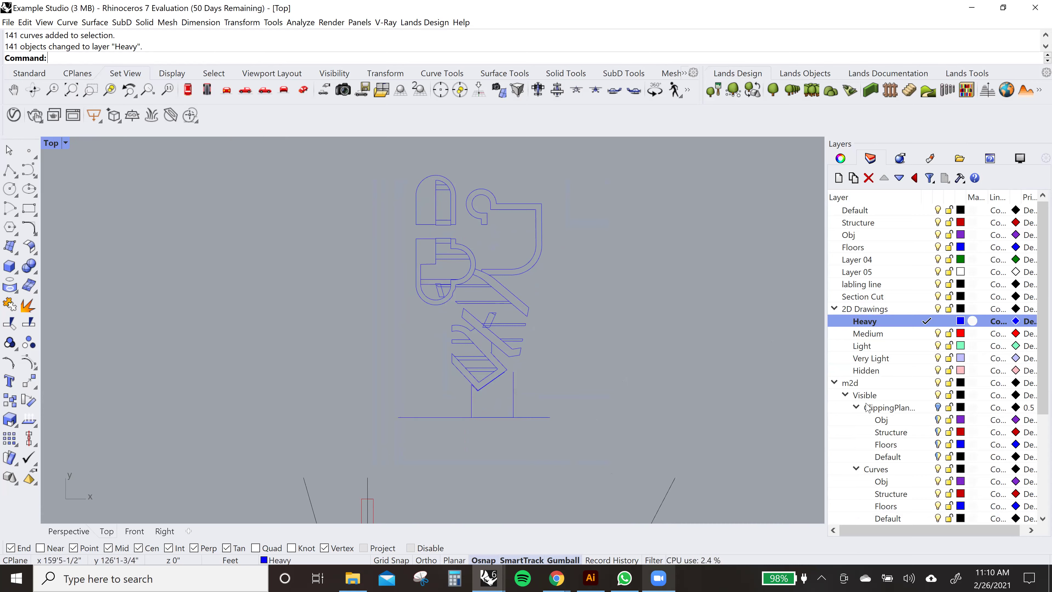
# - Briefly show the Curves sublayer under Make2D to compare it with the section cut, and hide it again
pyautogui.click(939, 407)
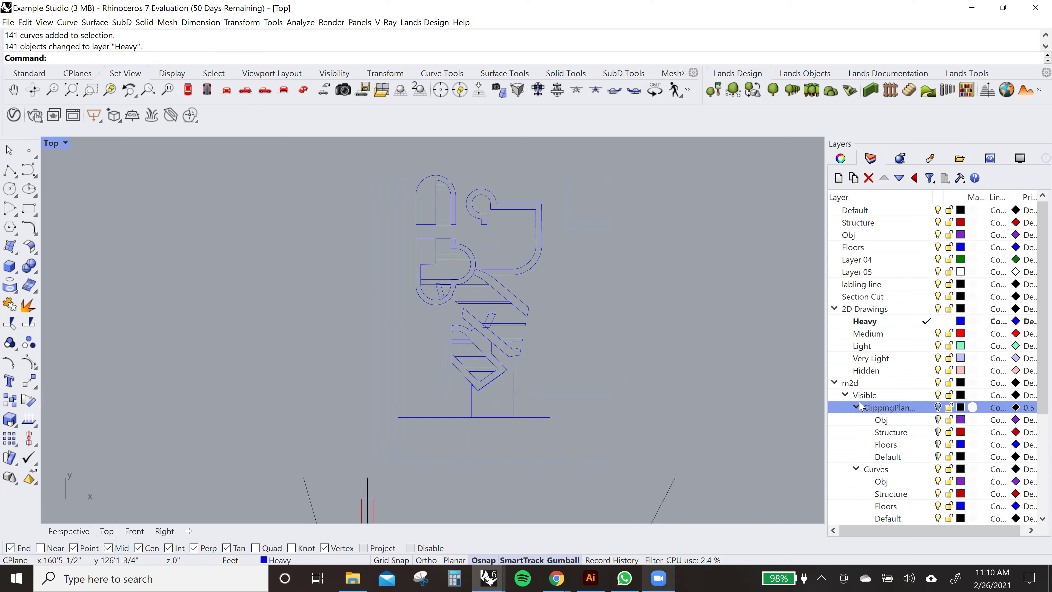
pyautogui.scroll(-4, 934, 435)
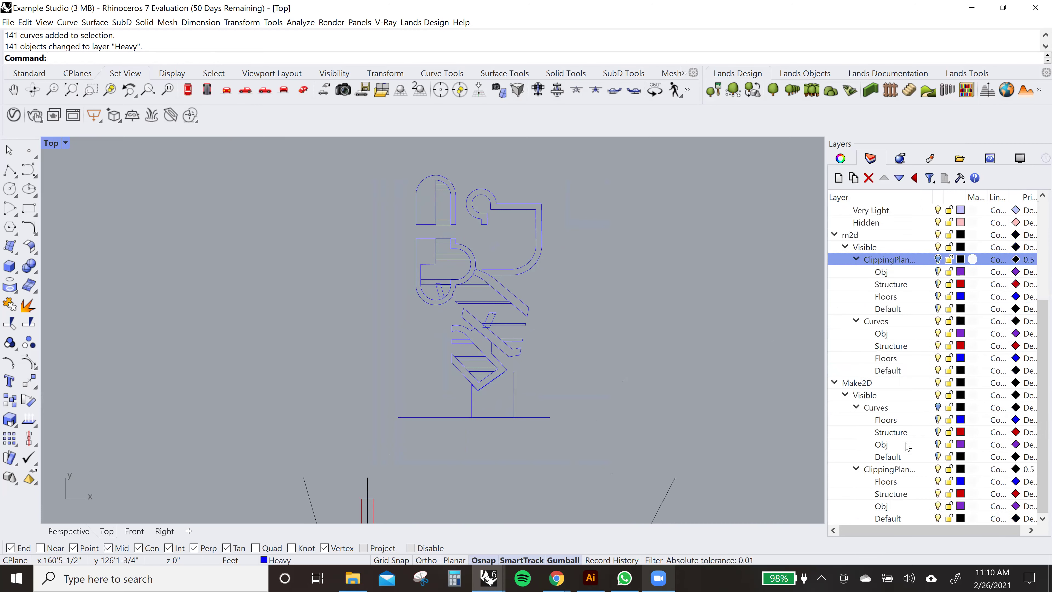
pyautogui.click(938, 407)
pyautogui.scroll(2, 447, 259)
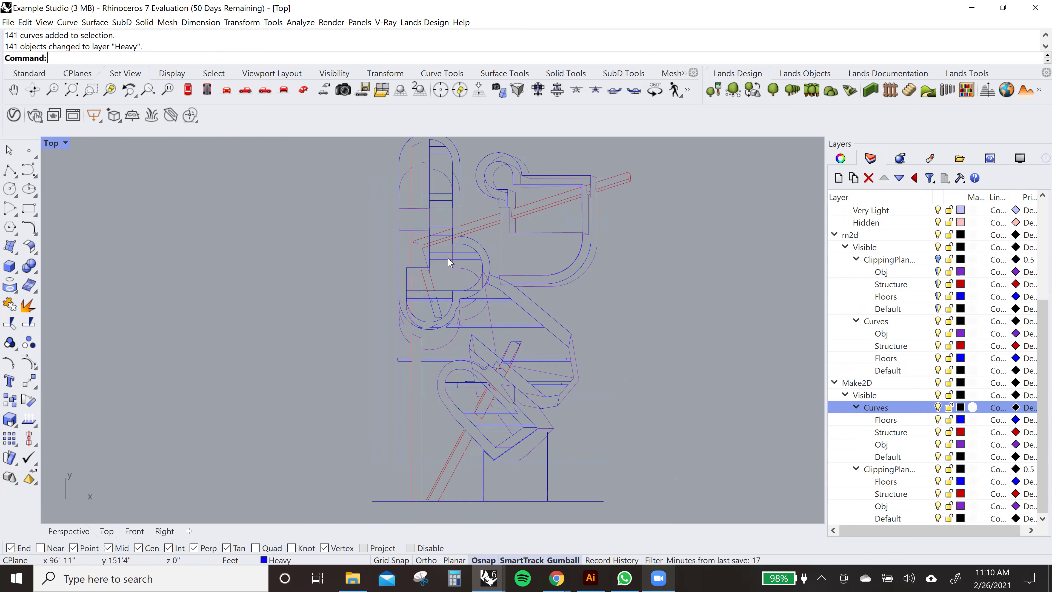
pyautogui.click(938, 408)
pyautogui.scroll(-2, 444, 418)
pyautogui.scroll(2, 465, 408)
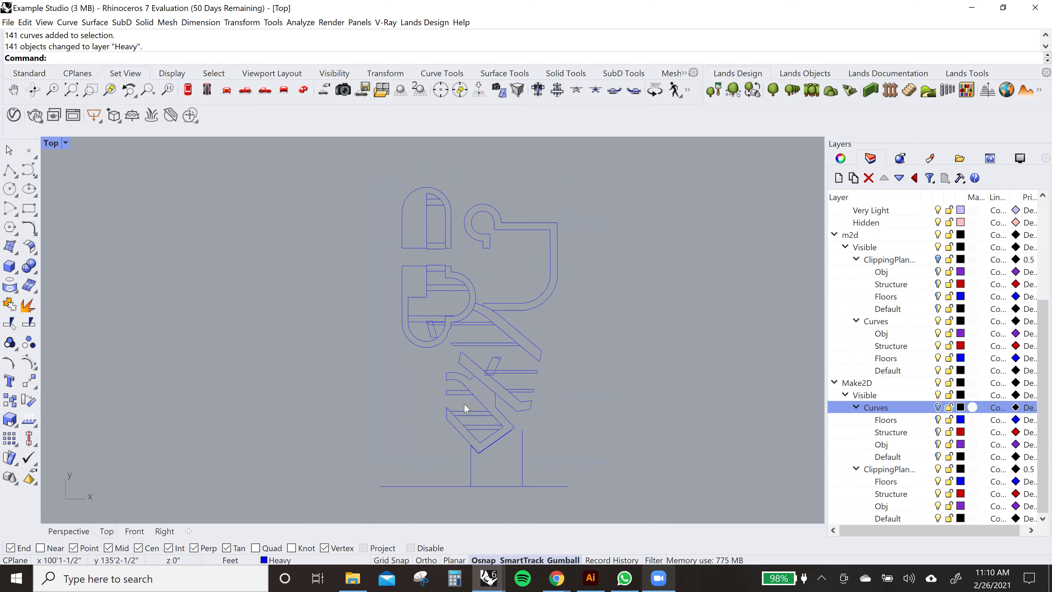
# - Examine the section cut linework, from the upper volumes to the diagonal one, for misaligned or overlapping lines
pyautogui.scroll(8, 432, 216)
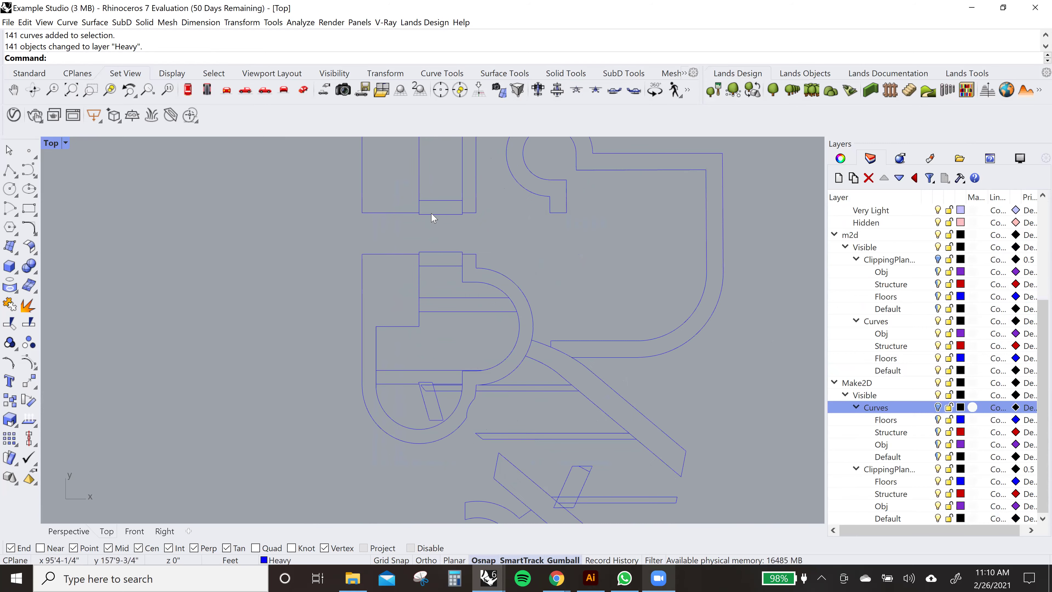
pyautogui.moveTo(446, 283); pyautogui.dragTo(448, 306, button='right')
pyautogui.scroll(-4, 427, 340)
pyautogui.scroll(6, 457, 359)
pyautogui.scroll(-2, 387, 369)
pyautogui.click(399, 347)
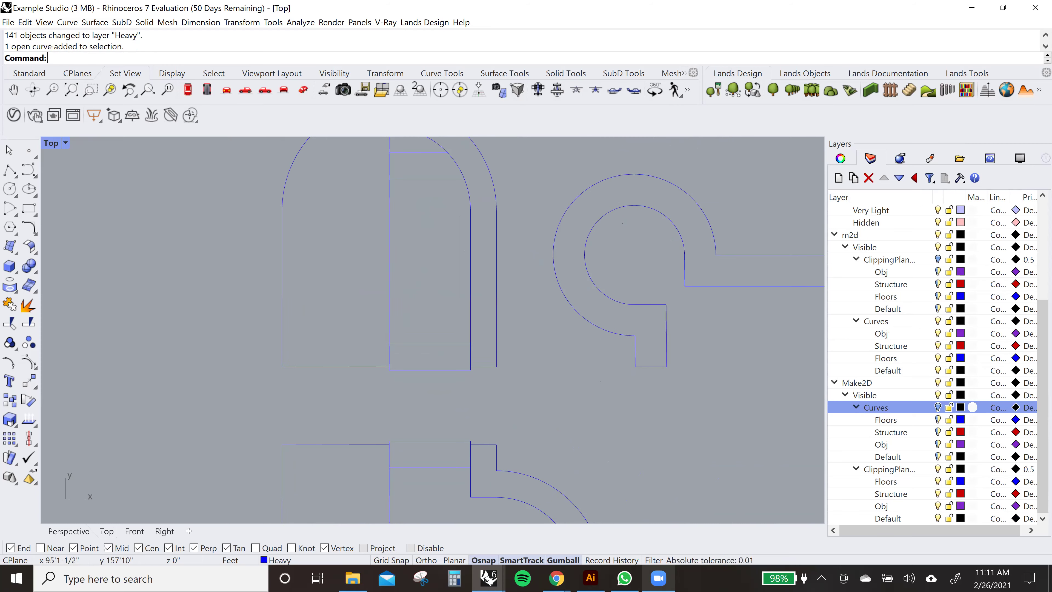
pyautogui.scroll(-3, 399, 348)
pyautogui.moveTo(447, 399); pyautogui.dragTo(423, 219, button='right')
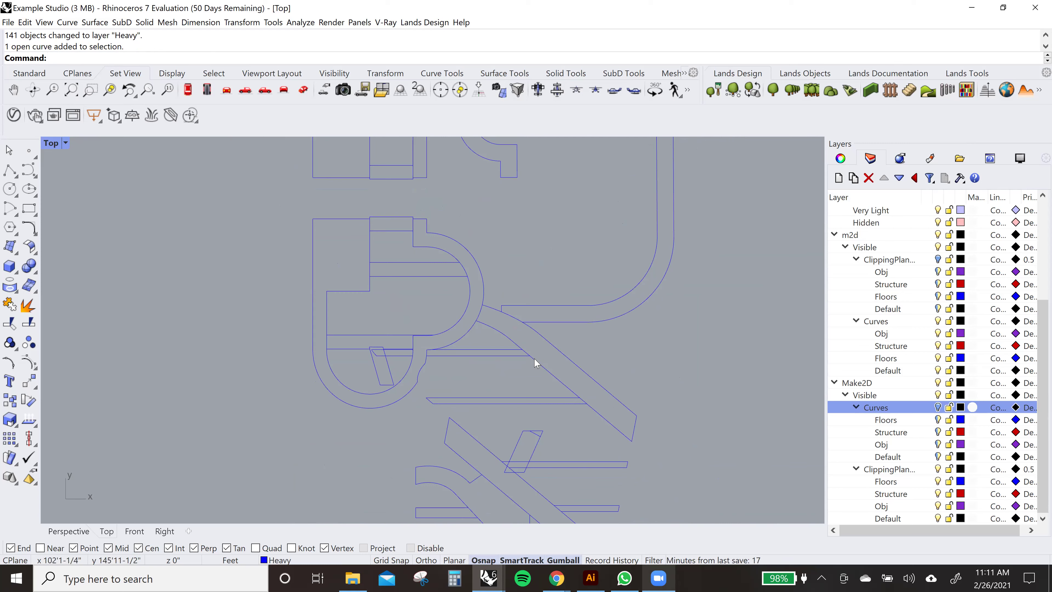
pyautogui.scroll(3, 516, 321)
pyautogui.click(518, 321)
pyautogui.press('Escape')
pyautogui.moveTo(588, 268); pyautogui.dragTo(430, 224, button='right')
pyautogui.moveTo(571, 280); pyautogui.dragTo(560, 243, button='right')
pyautogui.scroll(-4, 494, 245)
pyautogui.scroll(2, 504, 237)
pyautogui.scroll(2, 477, 239)
pyautogui.scroll(2, 517, 313)
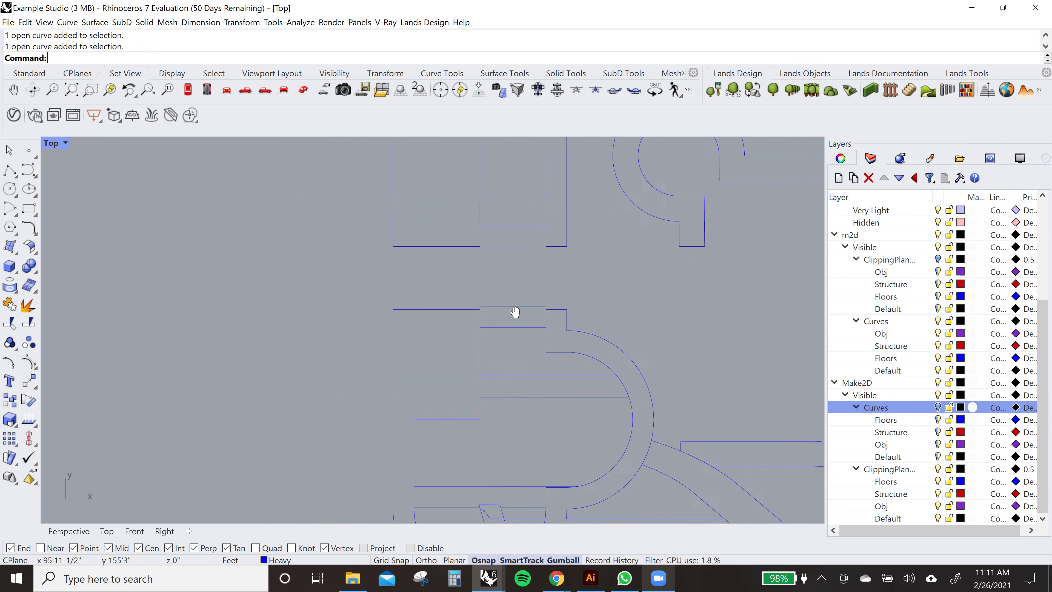
pyautogui.moveTo(509, 344); pyautogui.dragTo(457, 326, button='right')
pyautogui.scroll(1, 427, 327)
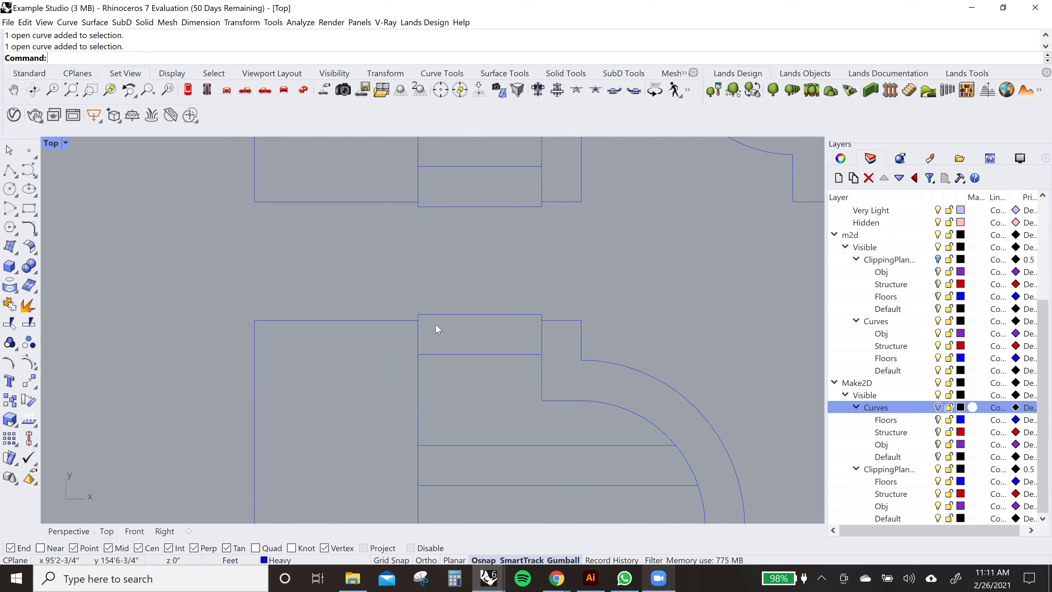
pyautogui.moveTo(504, 366); pyautogui.dragTo(491, 317, button='right')
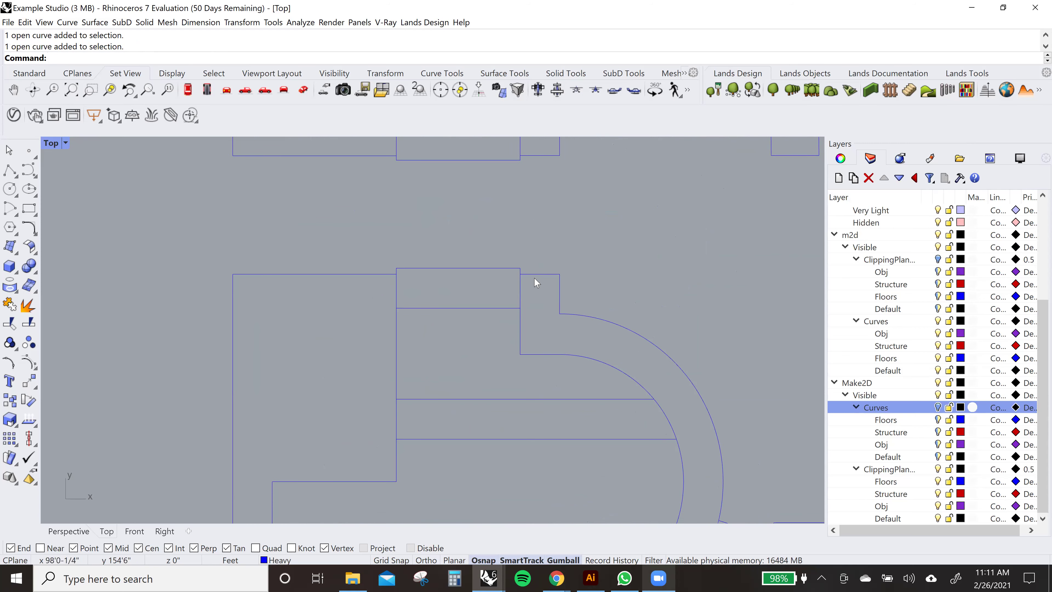
# - Try to move the whole slab rectangle down so its top aligns with the middle volume's upper edge
pyautogui.press('Left')
pyautogui.press('Left')
pyautogui.scroll(1, 415, 254)
pyautogui.moveTo(414, 242); pyautogui.dragTo(609, 294)
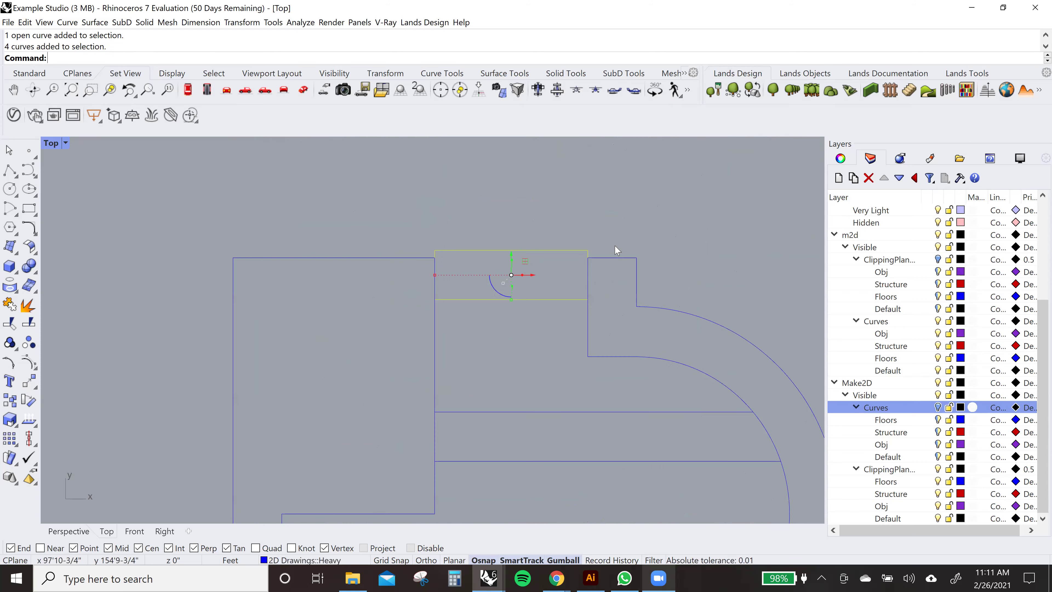
pyautogui.scroll(1, 617, 250)
pyautogui.write('m')
pyautogui.press('Return')
pyautogui.click(581, 252)
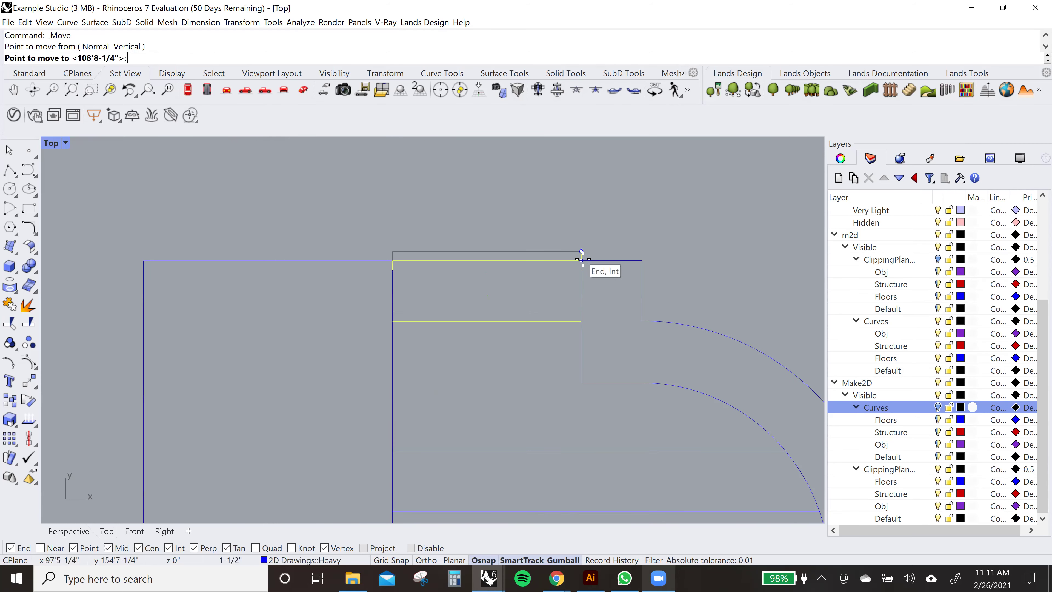
pyautogui.click(582, 260)
pyautogui.press('Escape')
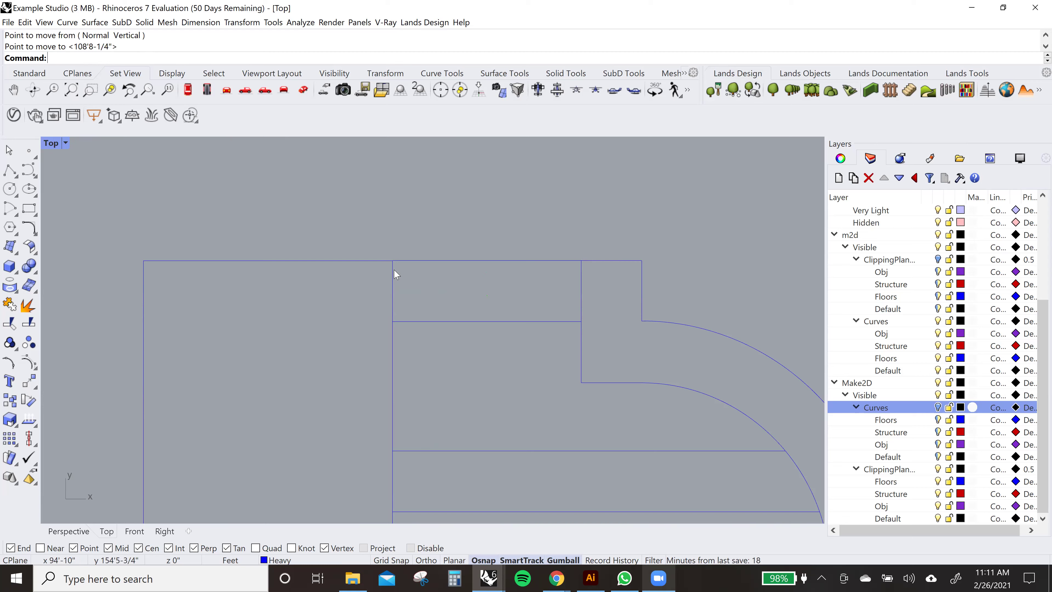
pyautogui.hotkey('ctrl', 'z')
pyautogui.press('Escape')
# - Delete the short vertical end lines of the protruding slab at the top of the middle volume
pyautogui.moveTo(375, 286); pyautogui.dragTo(606, 238)
pyautogui.keyDown('ctrl'); pyautogui.click(555, 251); pyautogui.keyUp('ctrl')
pyautogui.press('Delete')
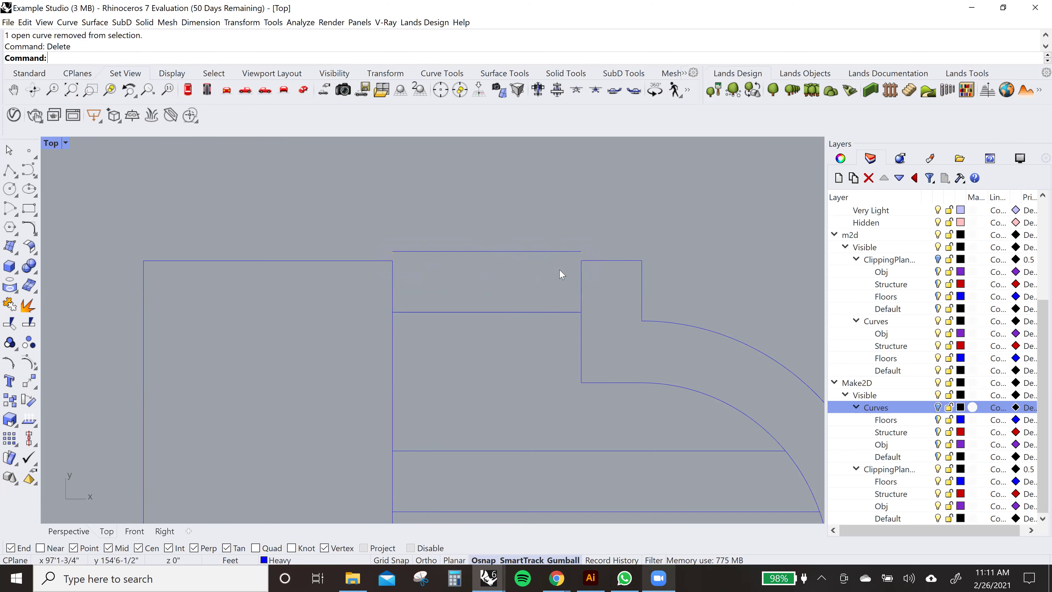
# - Move the slab's two horizontal lines down to the top corner of the adjoining wall
pyautogui.click(538, 251)
pyautogui.scroll(3, 567, 268)
pyautogui.write('m')
pyautogui.press('Return')
pyautogui.click(581, 251)
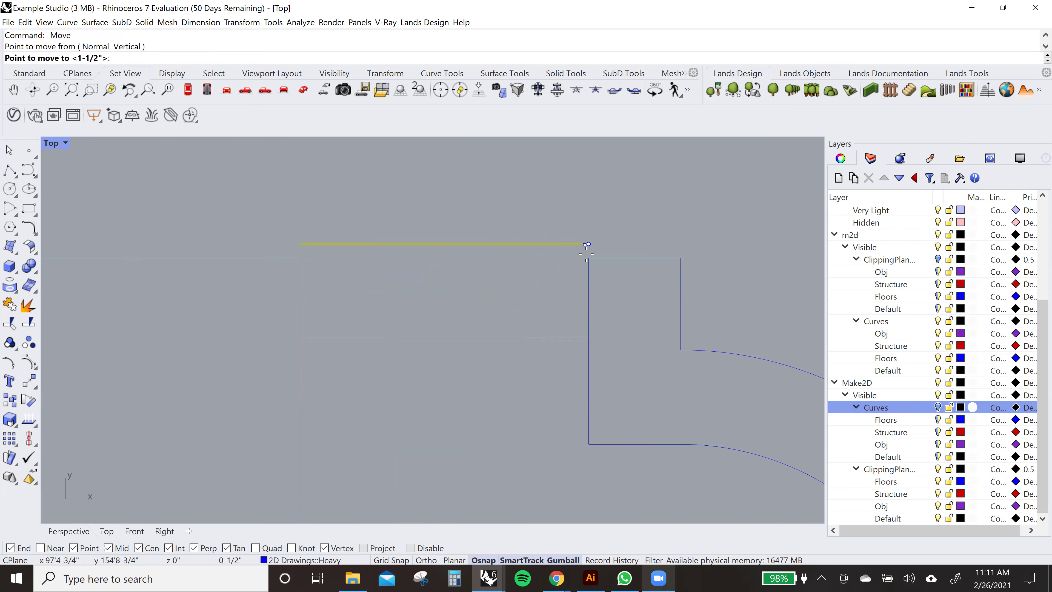
pyautogui.click(589, 258)
# - Trim away the vertical wall segments between the slab's upper and lower lines
pyautogui.write('trim')
pyautogui.press('Return')
pyautogui.moveTo(599, 285); pyautogui.dragTo(282, 323)
pyautogui.press('Return')
pyautogui.scroll(-3, 528, 310)
pyautogui.scroll(3, 522, 254)
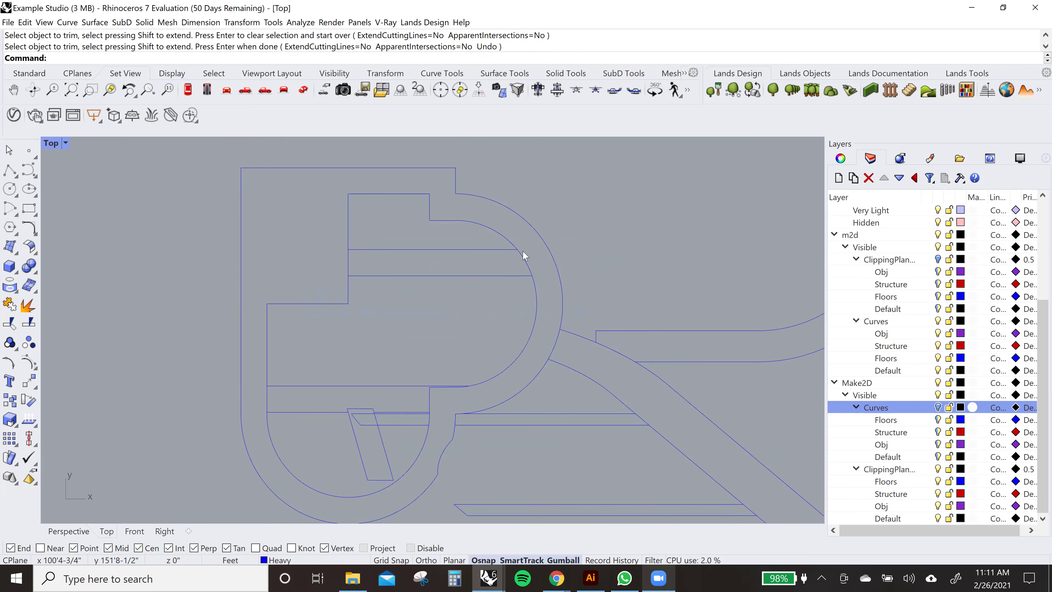
# - Trim the inner arc of the middle volume's wall between the two floor lines that meet it
pyautogui.moveTo(585, 231); pyautogui.dragTo(486, 305)
pyautogui.press('Return')
pyautogui.click(530, 272)
pyautogui.scroll(-6, 536, 271)
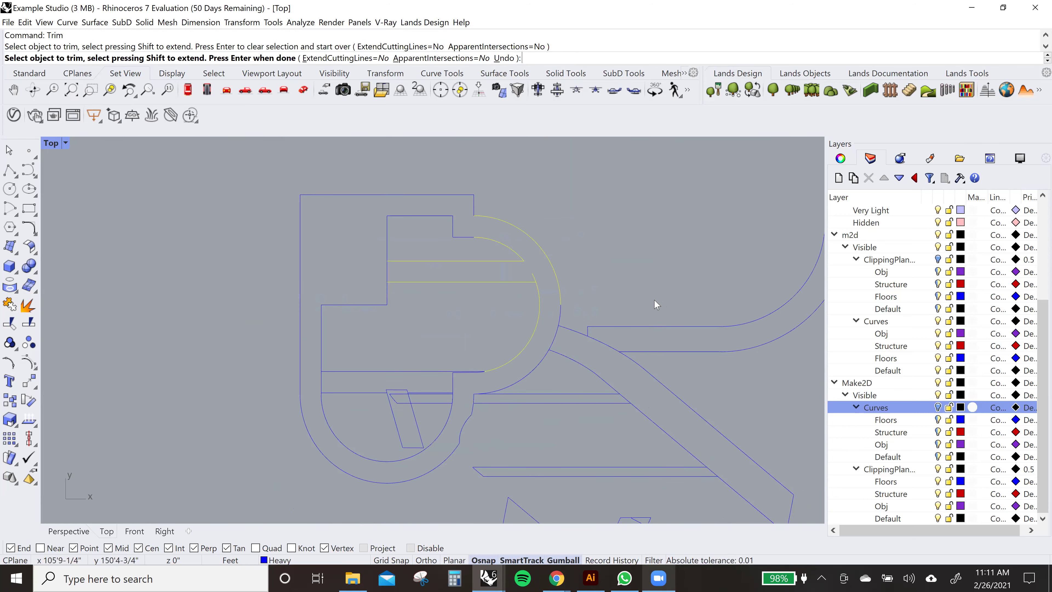
pyautogui.press('Return')
# - Draw a horizontal line from the top of the base's right edge to the slanted volume above it
pyautogui.moveTo(631, 293)
pyautogui.mouseDown(button='right')
pyautogui.moveTo(616, 233)
pyautogui.moveTo(625, 251)
pyautogui.mouseUp(button='right')
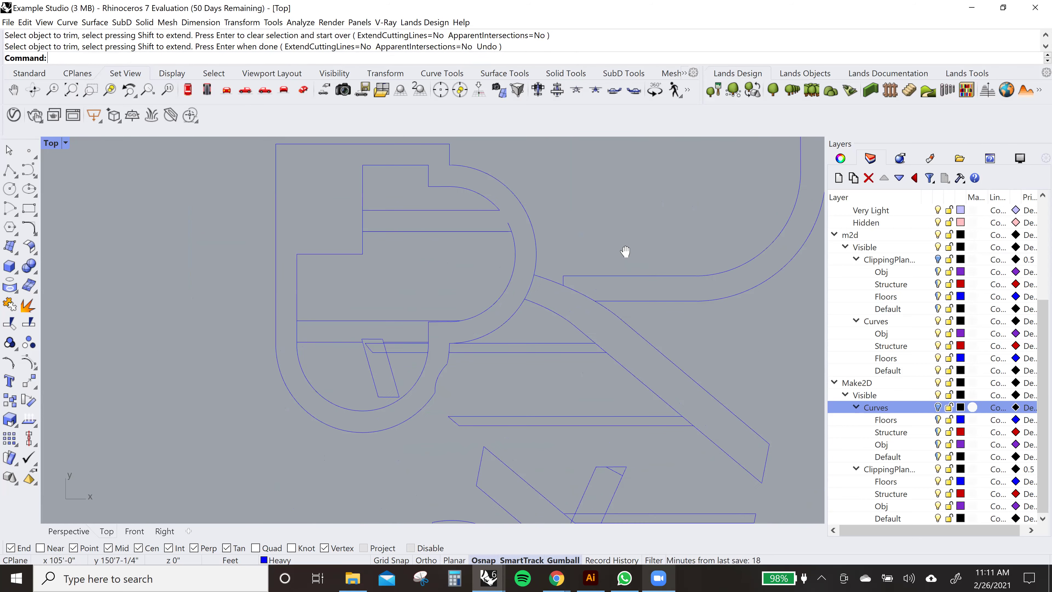
pyautogui.scroll(3, 503, 214)
pyautogui.scroll(-4, 589, 287)
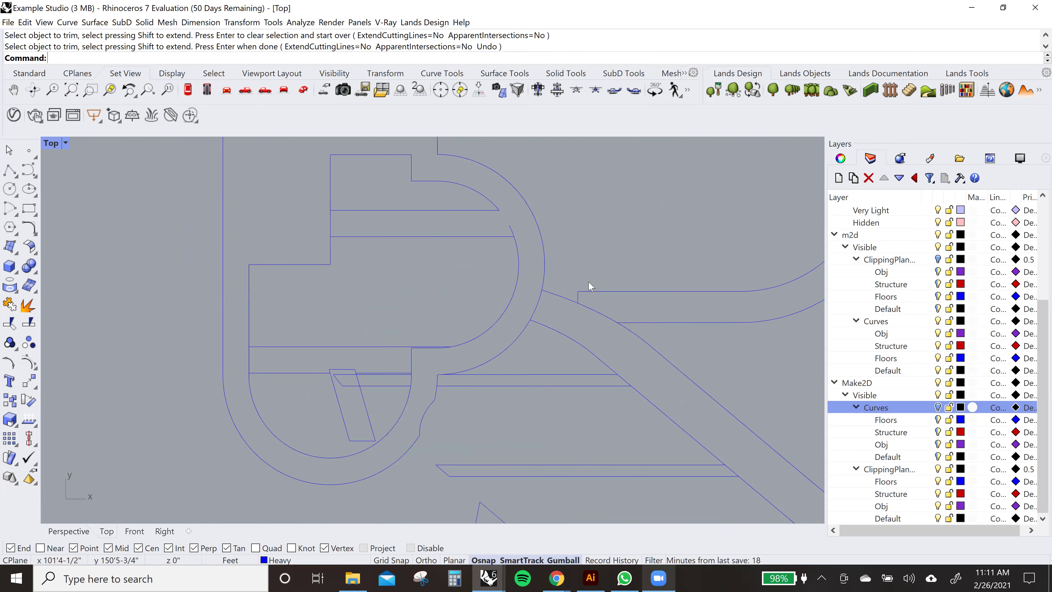
pyautogui.moveTo(659, 383)
pyautogui.mouseDown(button='right')
pyautogui.moveTo(616, 305)
pyautogui.moveTo(592, 228)
pyautogui.mouseUp(button='right')
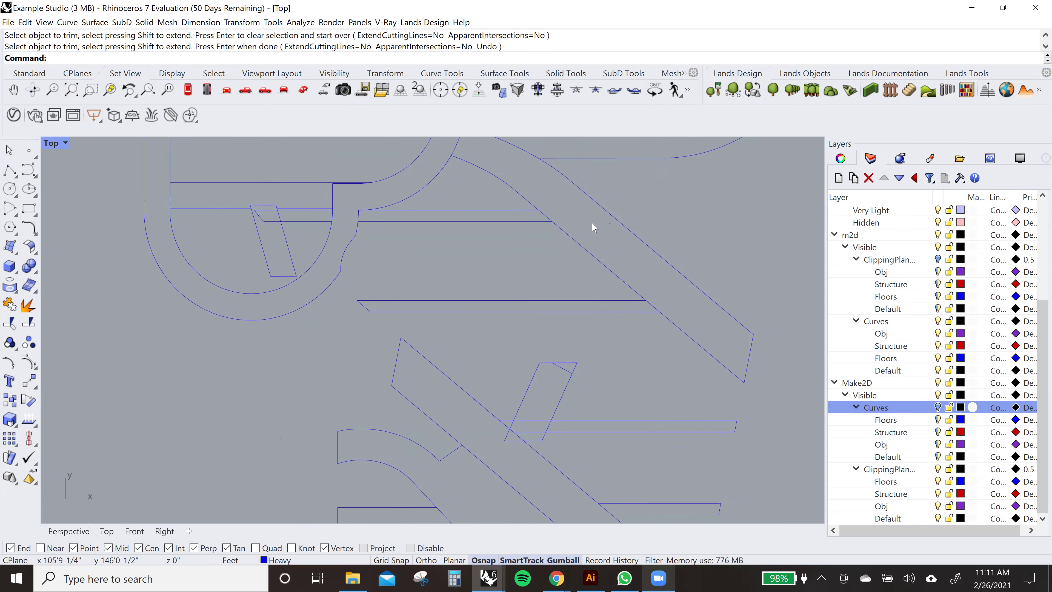
pyautogui.scroll(-4, 608, 357)
pyautogui.moveTo(619, 354); pyautogui.dragTo(589, 322, button='right')
pyautogui.scroll(5, 580, 371)
pyautogui.scroll(3, 580, 373)
pyautogui.write('Lin')
pyautogui.press('Return')
pyautogui.scroll(3, 595, 350)
pyautogui.click(596, 327)
pyautogui.click(527, 328)
pyautogui.scroll(-2, 581, 357)
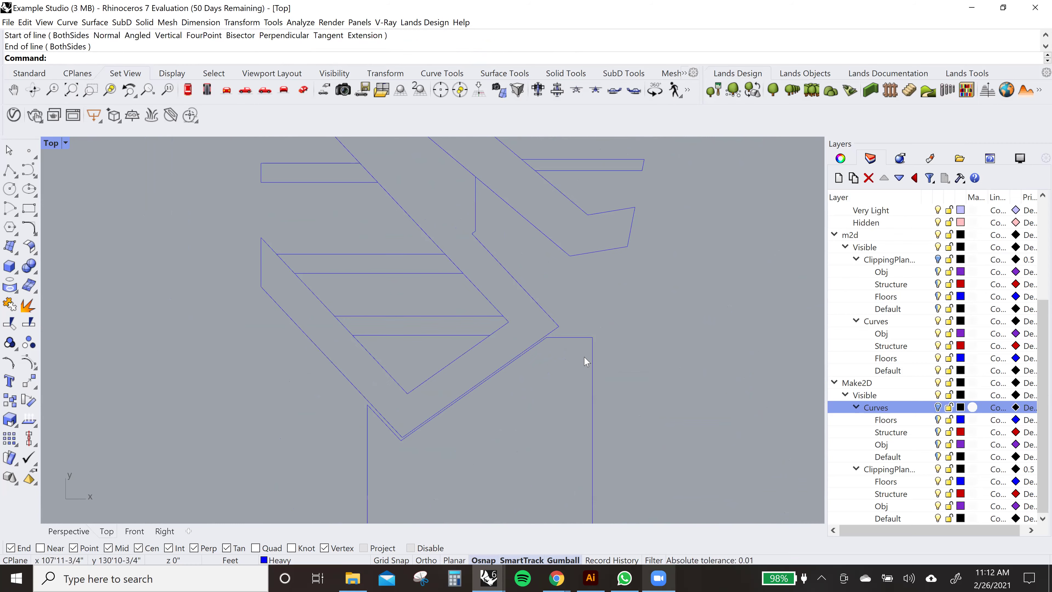
# - Delete the two duplicate lines running just beneath the underside of the lower slanted volume
pyautogui.scroll(3, 425, 439)
pyautogui.click(385, 436)
pyautogui.keyDown('shift'); pyautogui.click(463, 391); pyautogui.keyUp('shift')
pyautogui.scroll(-1, 608, 424)
pyautogui.moveTo(608, 425); pyautogui.dragTo(617, 234, button='right')
pyautogui.moveTo(609, 304); pyautogui.dragTo(601, 334, button='right')
pyautogui.scroll(-2, 601, 336)
pyautogui.press('Delete')
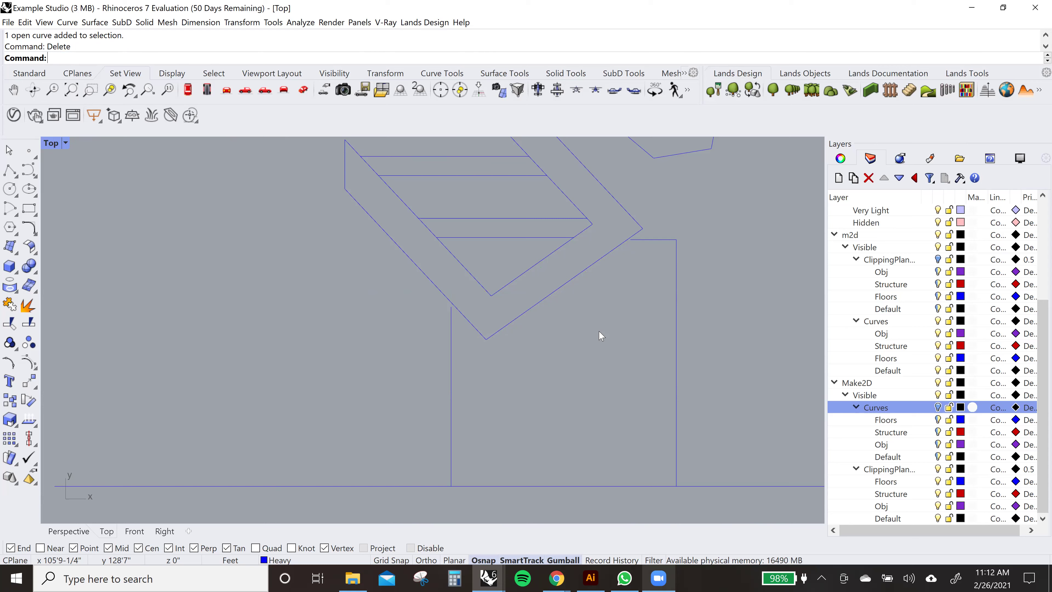
# - Extend the base's left edge and its top line to meet the outline of the lower slanted volume
pyautogui.click(475, 329)
pyautogui.keyDown('shift'); pyautogui.click(587, 269); pyautogui.keyUp('shift')
pyautogui.press('space')
pyautogui.click(451, 325)
pyautogui.scroll(4, 649, 235)
pyautogui.click(638, 242)
pyautogui.scroll(-2, 622, 317)
pyautogui.press('Return')
pyautogui.scroll(-3, 615, 340)
pyautogui.scroll(-2, 515, 420)
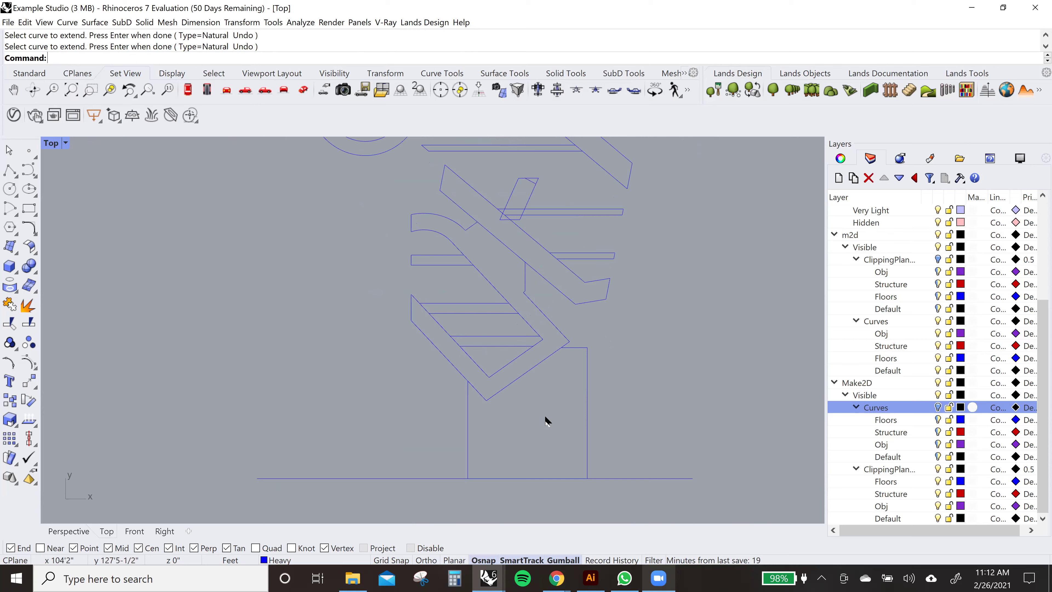
# - Trim the overlapping segments where the slanted column, the floor slab and the diagonal volume cross
pyautogui.scroll(5, 555, 368)
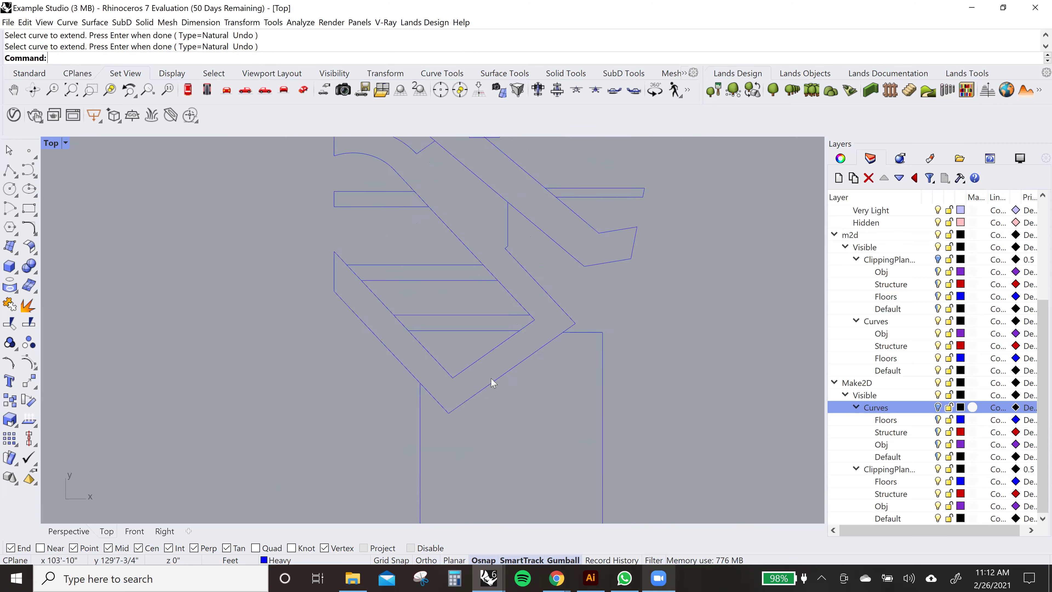
pyautogui.click(517, 397)
pyautogui.keyDown('shift'); pyautogui.moveTo(721, 255); pyautogui.dragTo(704, 287); pyautogui.keyUp('shift')
pyautogui.scroll(-6, 688, 317)
pyautogui.moveTo(641, 211); pyautogui.dragTo(617, 368, button='right')
pyautogui.scroll(6, 618, 313)
pyautogui.moveTo(564, 334); pyautogui.dragTo(555, 340)
pyautogui.moveTo(587, 316); pyautogui.dragTo(533, 344, button='right')
pyautogui.write('Trim')
pyautogui.press('Return')
pyautogui.scroll(2, 572, 315)
pyautogui.click(569, 324)
pyautogui.moveTo(565, 322); pyautogui.dragTo(483, 370)
pyautogui.moveTo(521, 327); pyautogui.dragTo(475, 299)
pyautogui.scroll(-10, 582, 320)
pyautogui.scroll(2, 586, 322)
pyautogui.press('Return')
# - Extend the slanted column's right edge down to the diagonal volume's upper edge
pyautogui.scroll(6, 577, 320)
pyautogui.click(575, 321)
pyautogui.click(596, 310)
pyautogui.moveTo(591, 351); pyautogui.dragTo(573, 382)
pyautogui.write('extend')
pyautogui.press('Return')
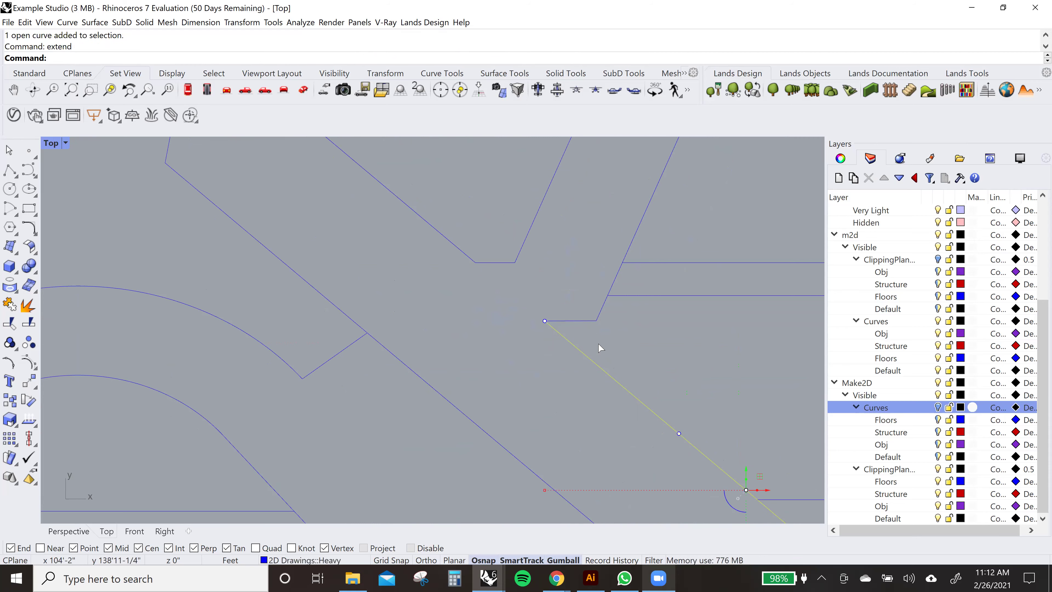
pyautogui.click(598, 311)
pyautogui.press('Return')
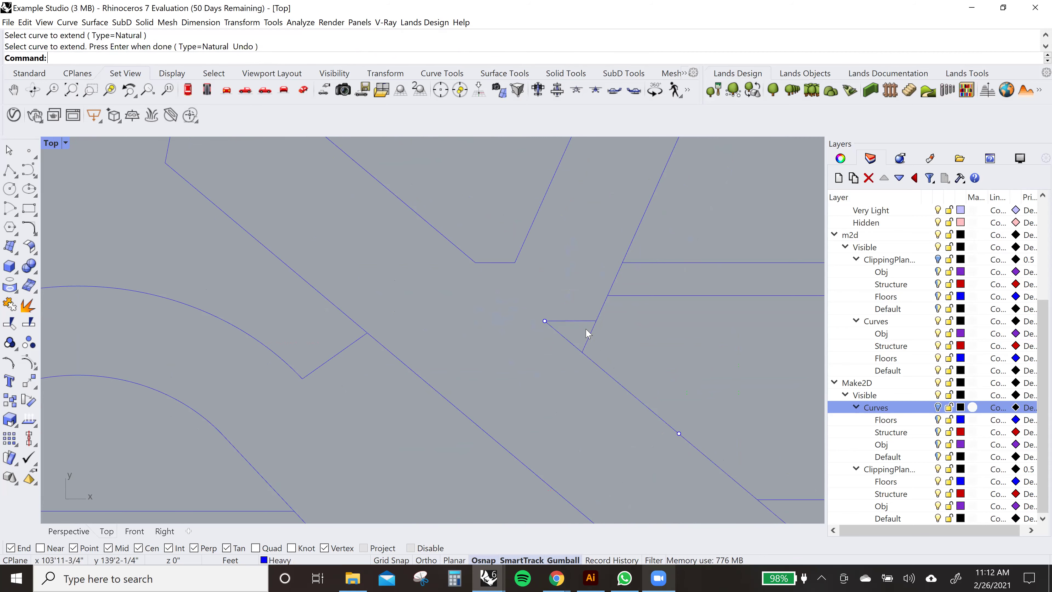
# - Fillet the slanted column's right edge with the diagonal volume's upper edge at radius 0
pyautogui.write('F')
pyautogui.press('Return')
pyautogui.click(591, 343)
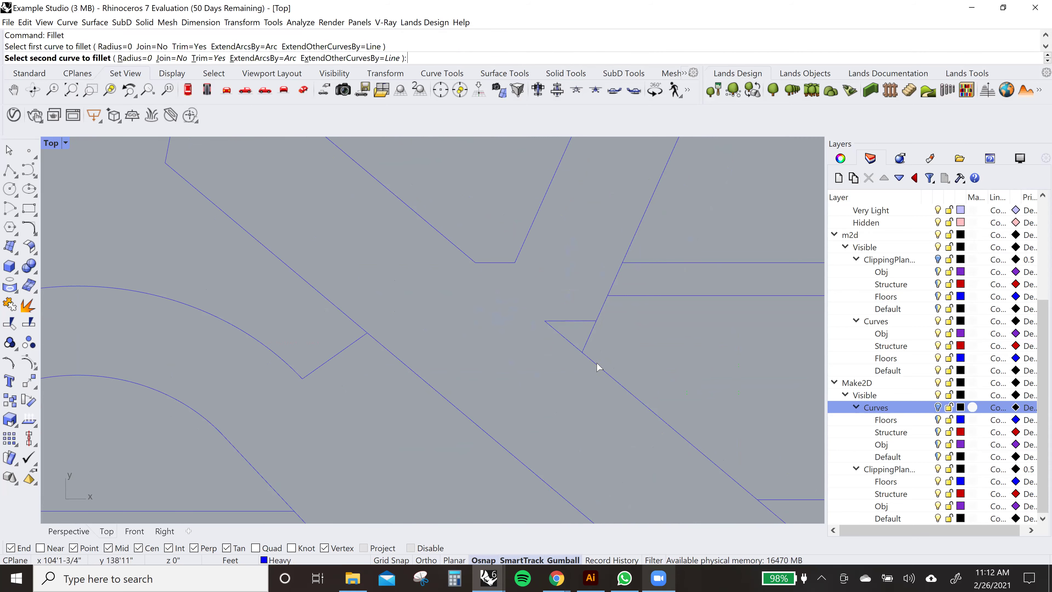
pyautogui.click(599, 365)
# - Delete the stray short line segments left inside the junction of the slanted column and the diagonal volume
pyautogui.moveTo(565, 295); pyautogui.dragTo(548, 335)
pyautogui.press('Delete')
pyautogui.scroll(-6, 556, 335)
pyautogui.scroll(6, 606, 231)
pyautogui.moveTo(594, 230); pyautogui.dragTo(561, 303, button='right')
pyautogui.moveTo(575, 298); pyautogui.dragTo(540, 323)
pyautogui.press('Delete')
# - Move the arched volume's inner bottom line up onto the bottom line of its outer outline
pyautogui.scroll(-12, 610, 321)
pyautogui.moveTo(612, 324); pyautogui.dragTo(587, 415, button='right')
pyautogui.scroll(10, 468, 303)
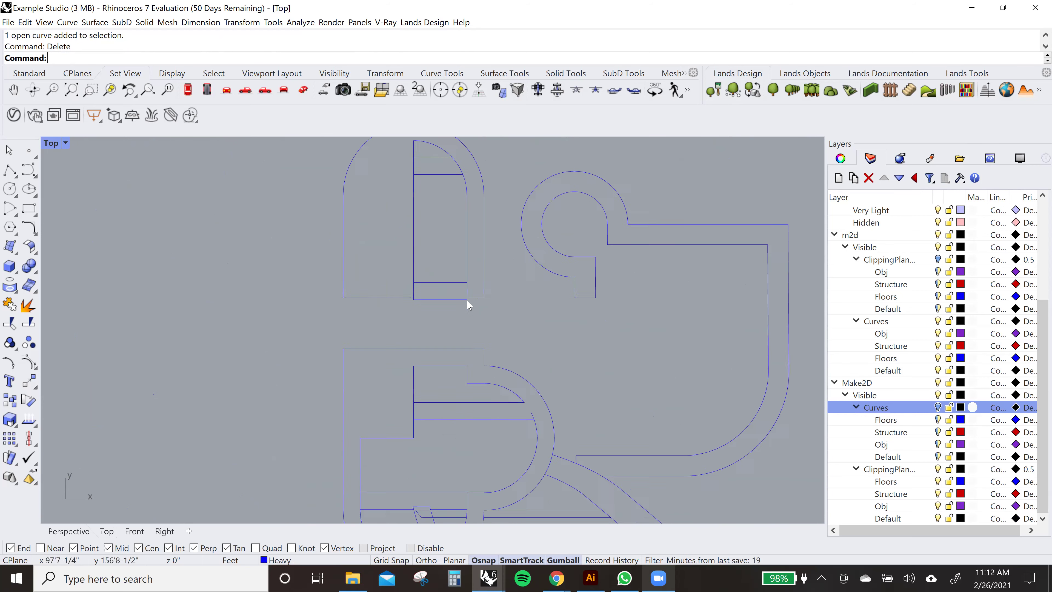
pyautogui.click(512, 334)
pyautogui.write('m')
pyautogui.press('Return')
pyautogui.click(562, 333)
pyautogui.click(562, 324)
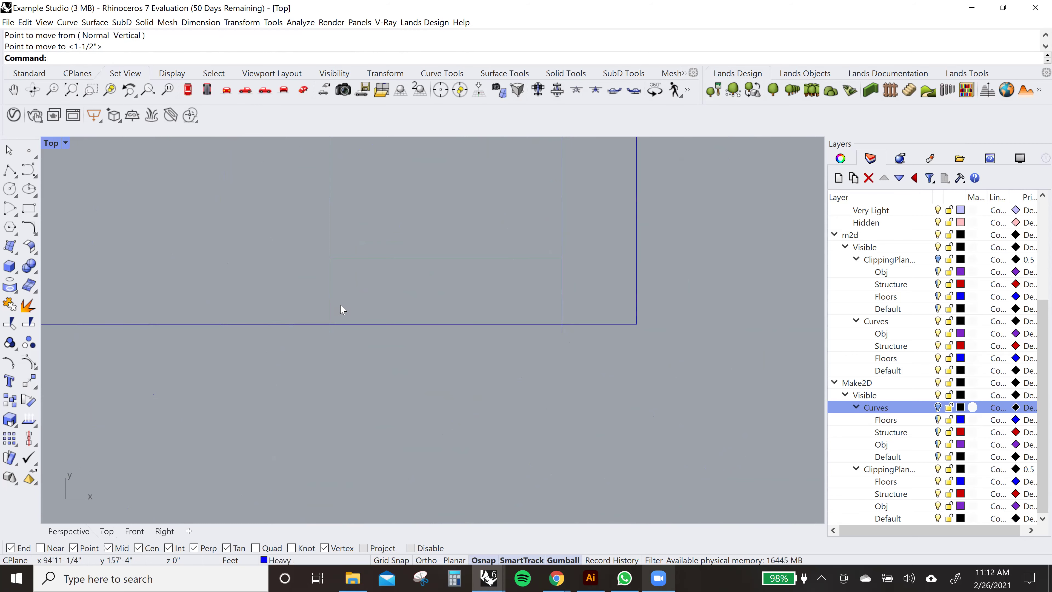
# - Delete the two short vertical stubs protruding below the arched volume's bottom line
pyautogui.scroll(-5, 472, 301)
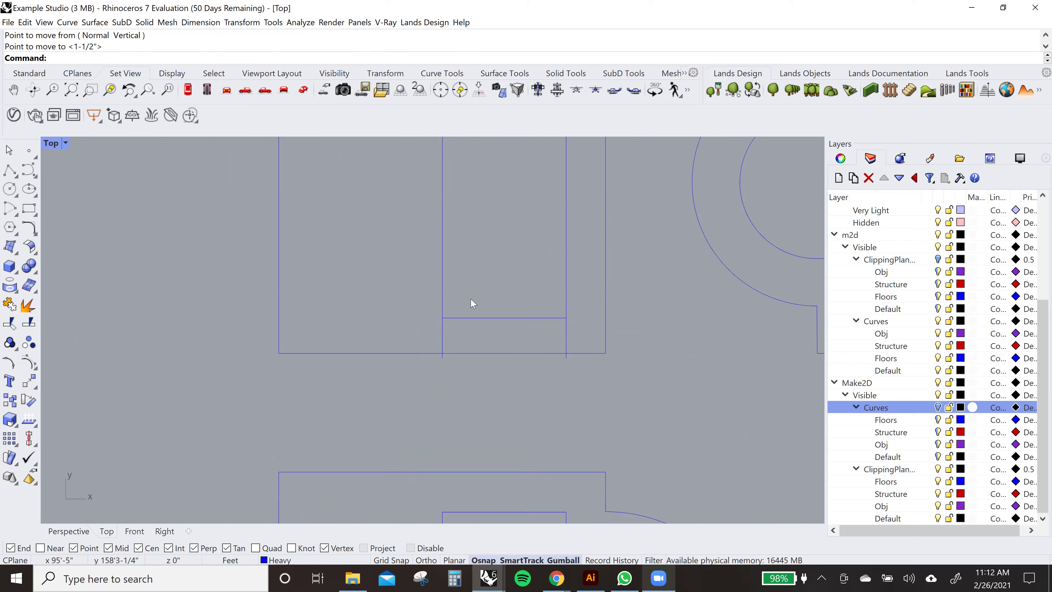
pyautogui.moveTo(429, 349); pyautogui.dragTo(531, 334)
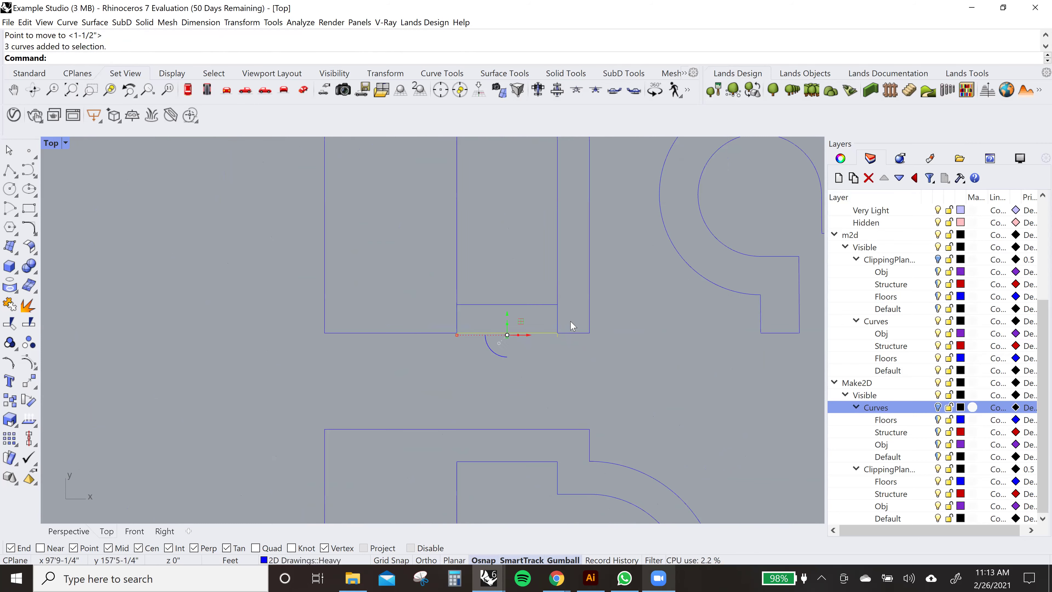
pyautogui.scroll(2, 551, 327)
pyautogui.keyDown('ctrl'); pyautogui.click(521, 358); pyautogui.keyUp('ctrl')
pyautogui.press('Delete')
pyautogui.scroll(-2, 524, 357)
pyautogui.scroll(-3, 522, 344)
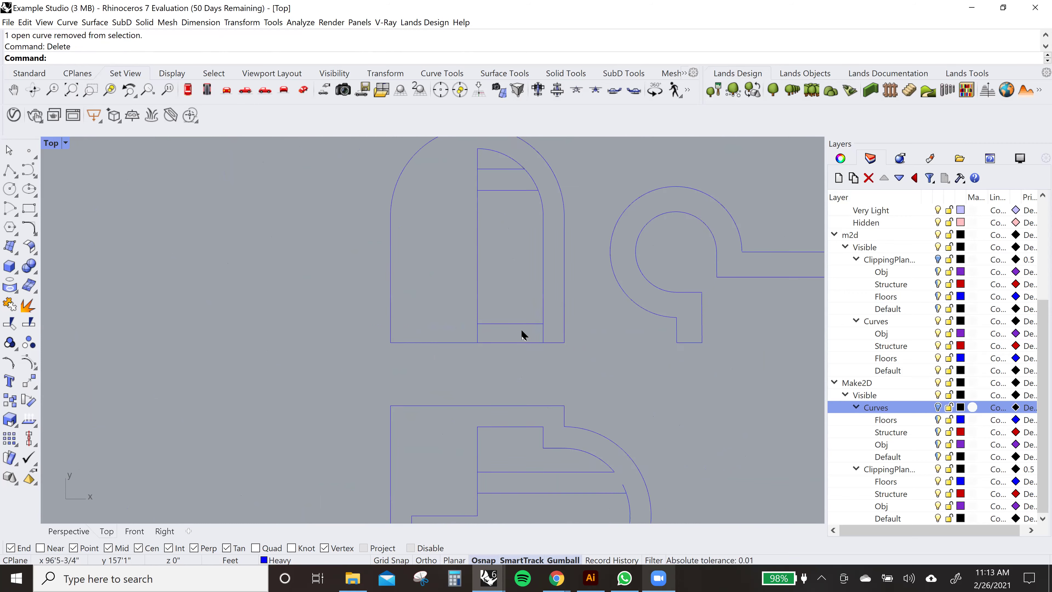
pyautogui.moveTo(481, 285); pyautogui.dragTo(437, 195, button='right')
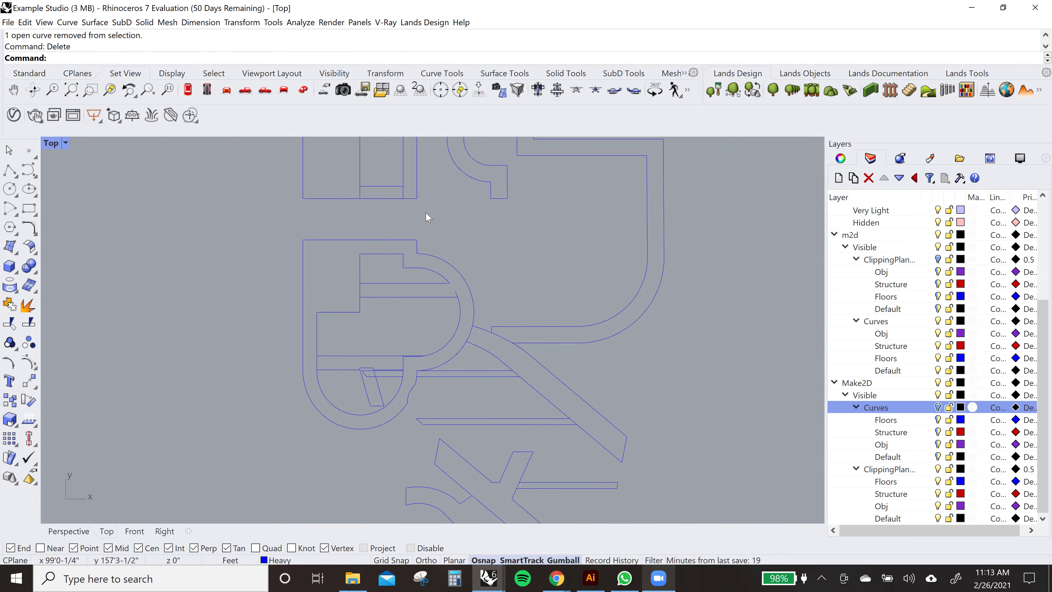
pyautogui.moveTo(503, 317); pyautogui.dragTo(541, 210, button='right')
pyautogui.scroll(3, 540, 211)
pyautogui.scroll(1, 452, 225)
pyautogui.moveTo(449, 223); pyautogui.dragTo(463, 297, button='right')
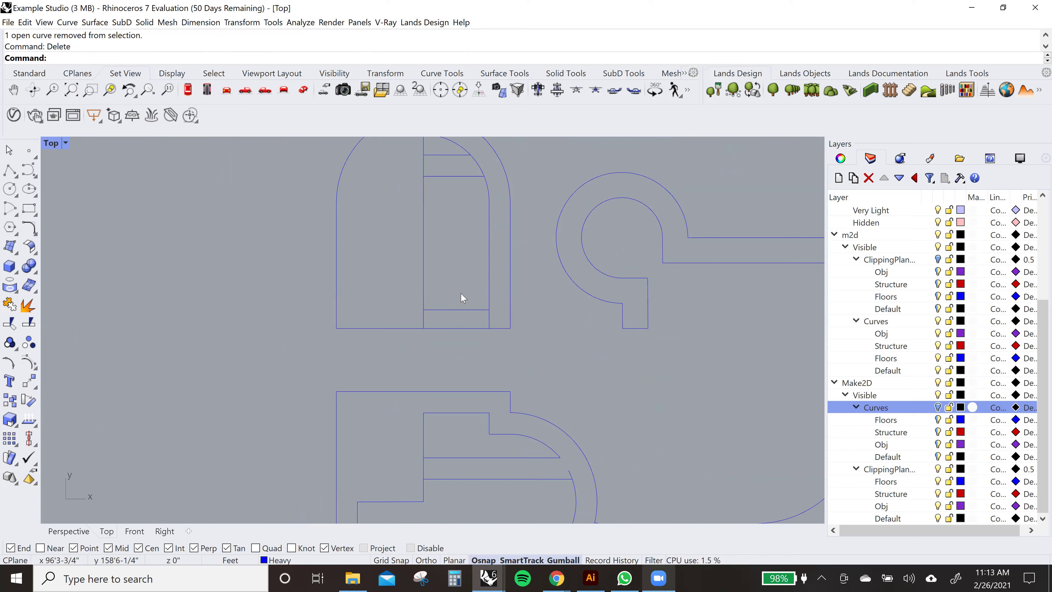
pyautogui.write('Fill')
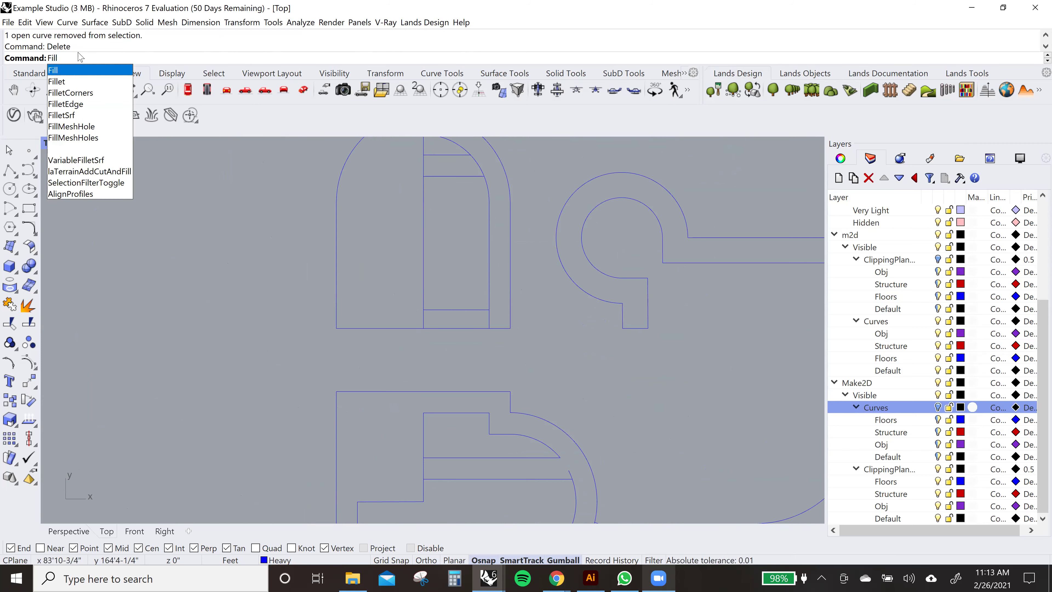
pyautogui.click(74, 82)
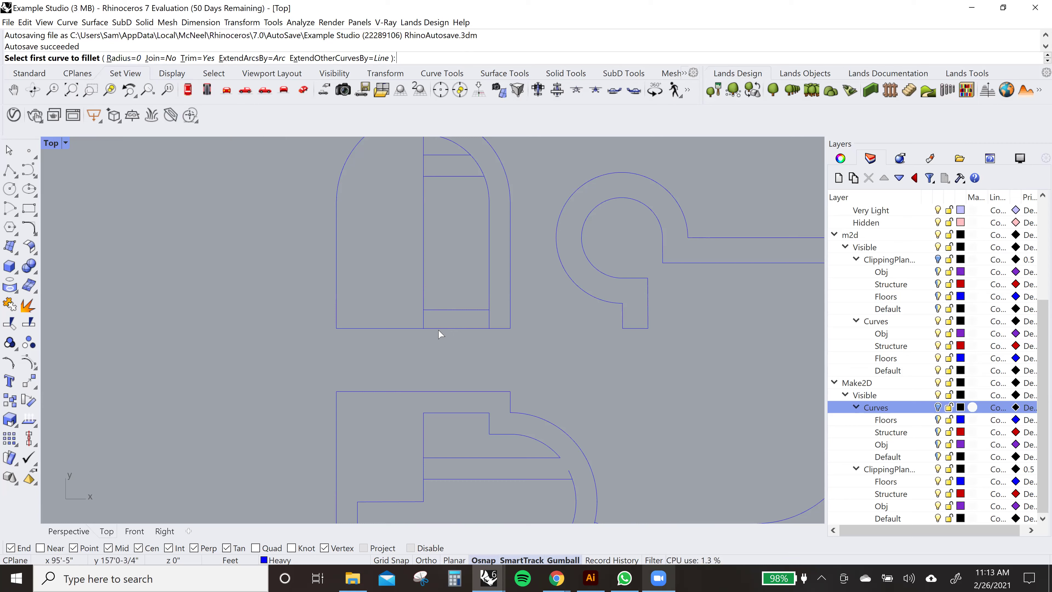
pyautogui.scroll(5, 440, 313)
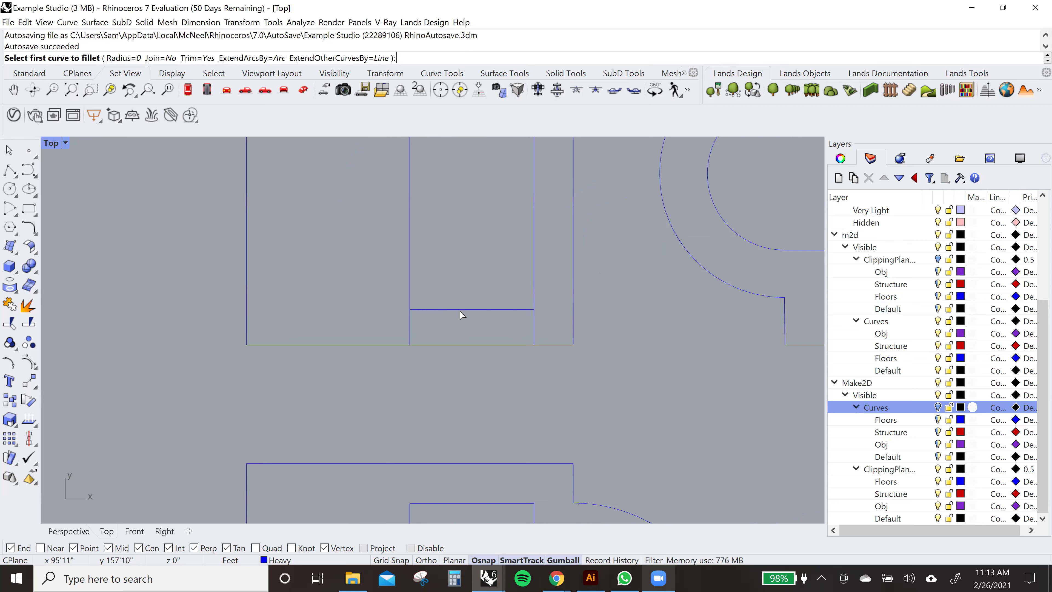
pyautogui.press('Escape')
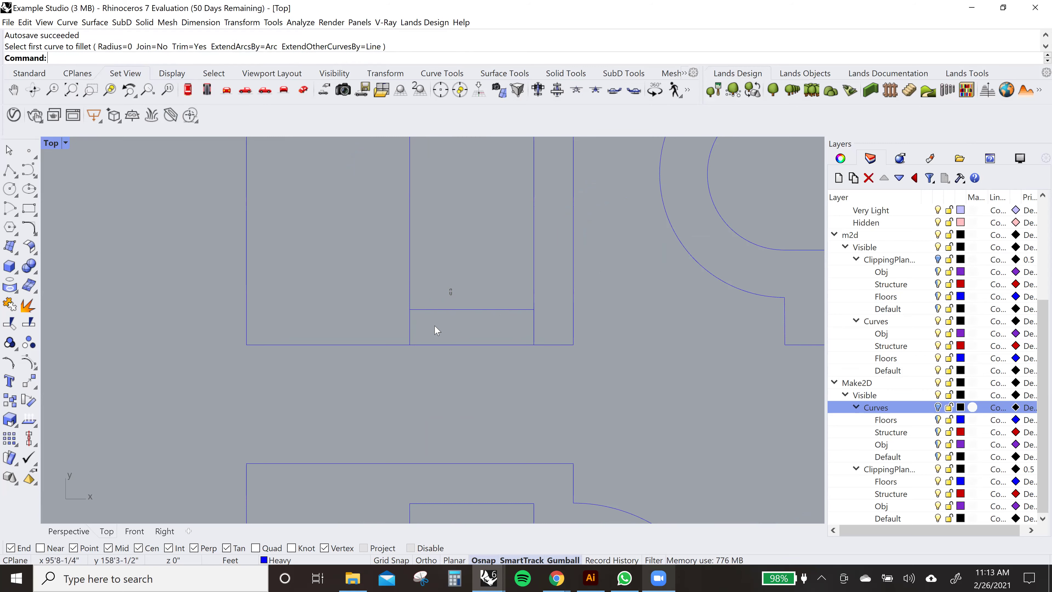
# - Try trimming the arched volume's two inner vertical lines below its lower floor line, then undo the trim
pyautogui.click(451, 309)
pyautogui.write('trim')
pyautogui.press('Return')
pyautogui.click(410, 325)
pyautogui.click(534, 326)
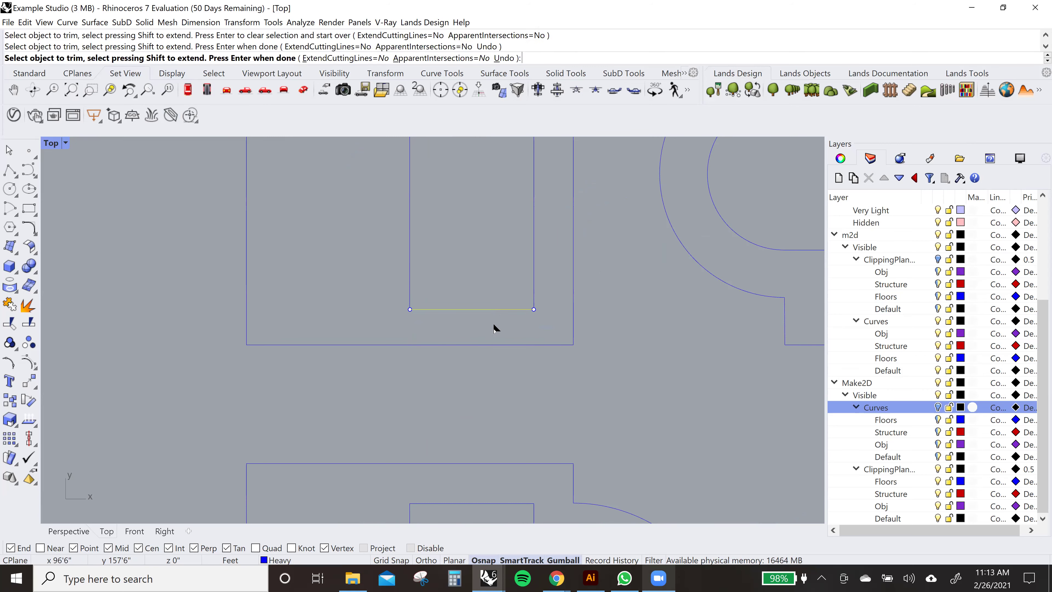
pyautogui.press('Return')
pyautogui.hotkey('ctrl', 'z')
pyautogui.click(458, 259)
pyautogui.scroll(-4, 460, 277)
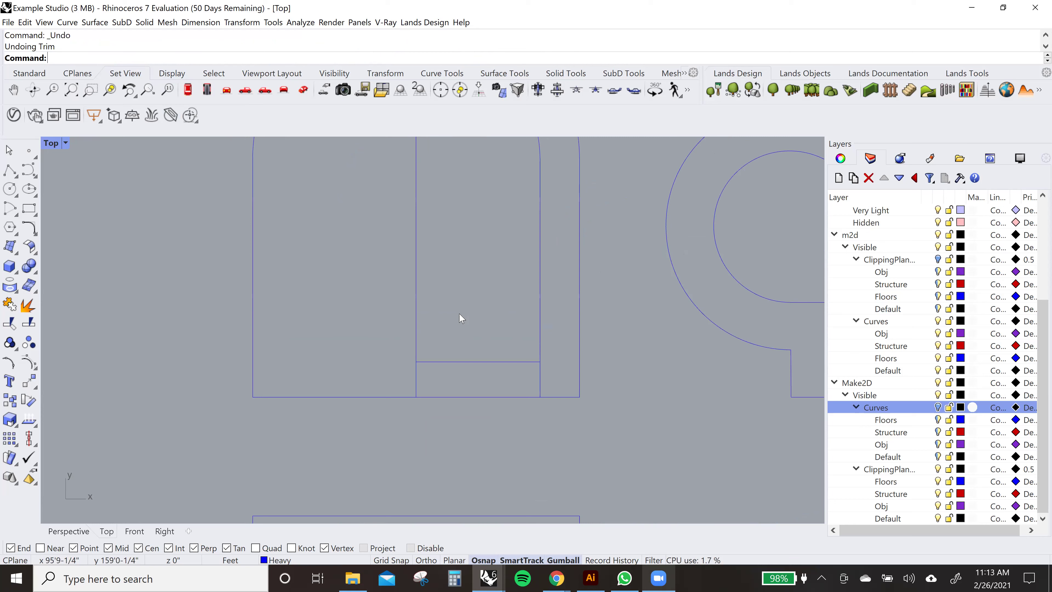
pyautogui.scroll(4, 476, 265)
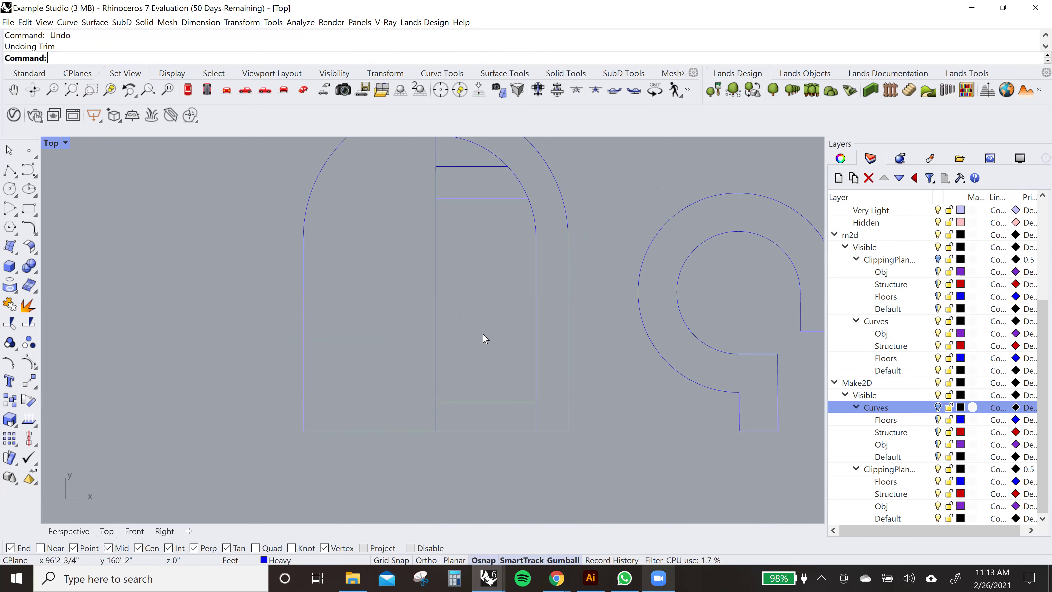
pyautogui.write('fill')
pyautogui.press('Return')
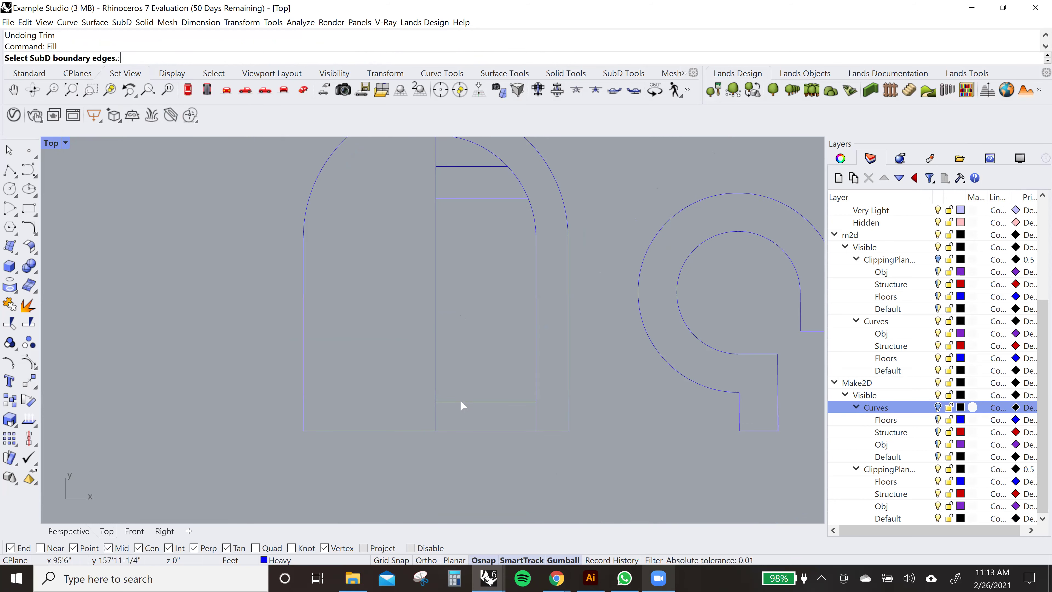
pyautogui.press('Escape')
pyautogui.moveTo(462, 370); pyautogui.dragTo(465, 332, button='right')
pyautogui.write('Fill')
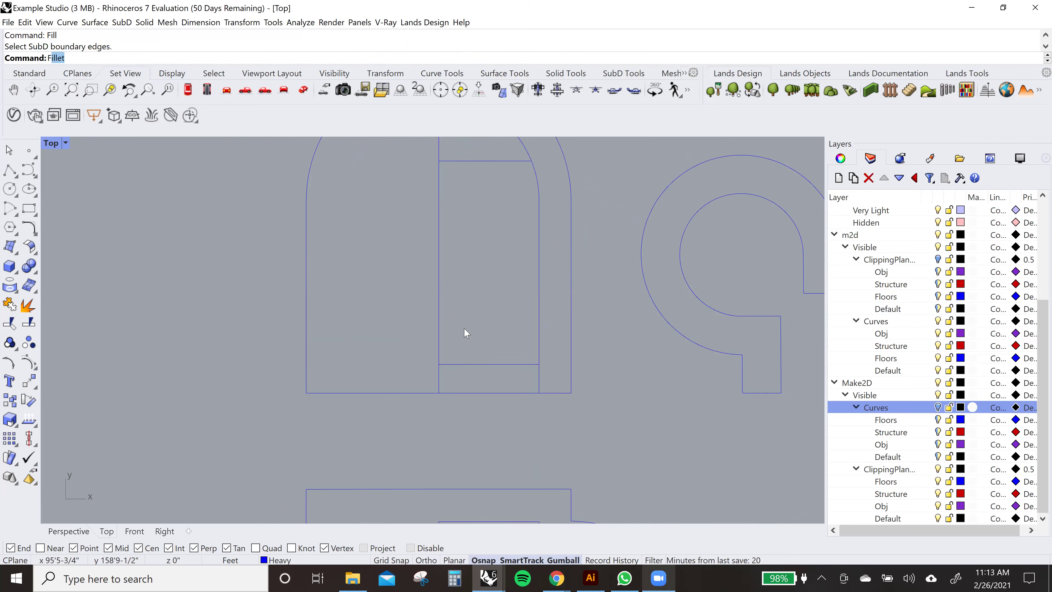
pyautogui.click(69, 70)
pyautogui.click(78, 73)
pyautogui.press('Escape')
# - Fillet the arched volume's lower floor line with both inner vertical lines at radius 0 to form clean corners
pyautogui.write('Fi')
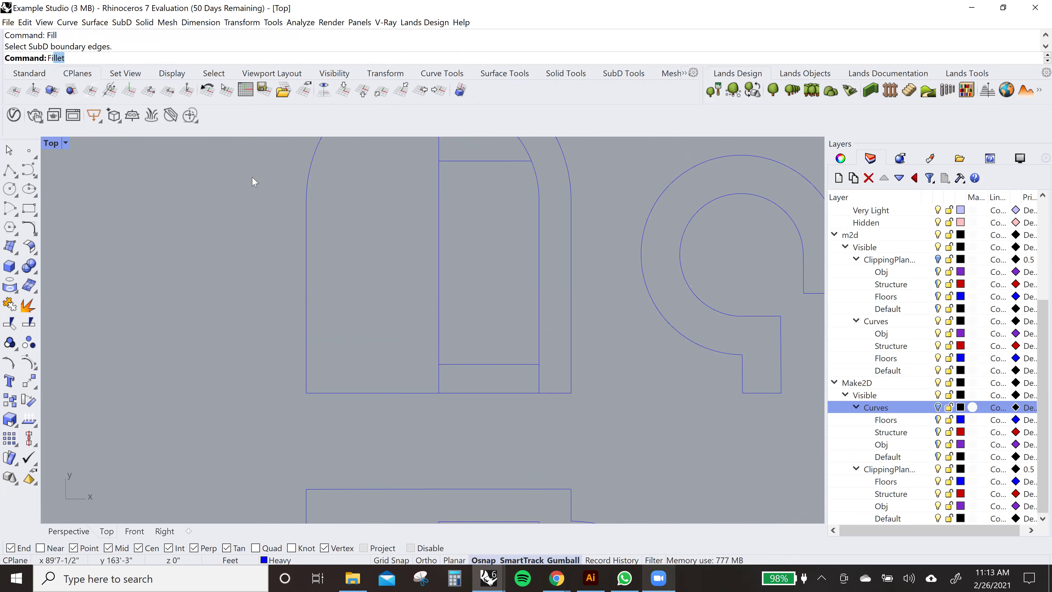
pyautogui.press('Return')
pyautogui.click(439, 332)
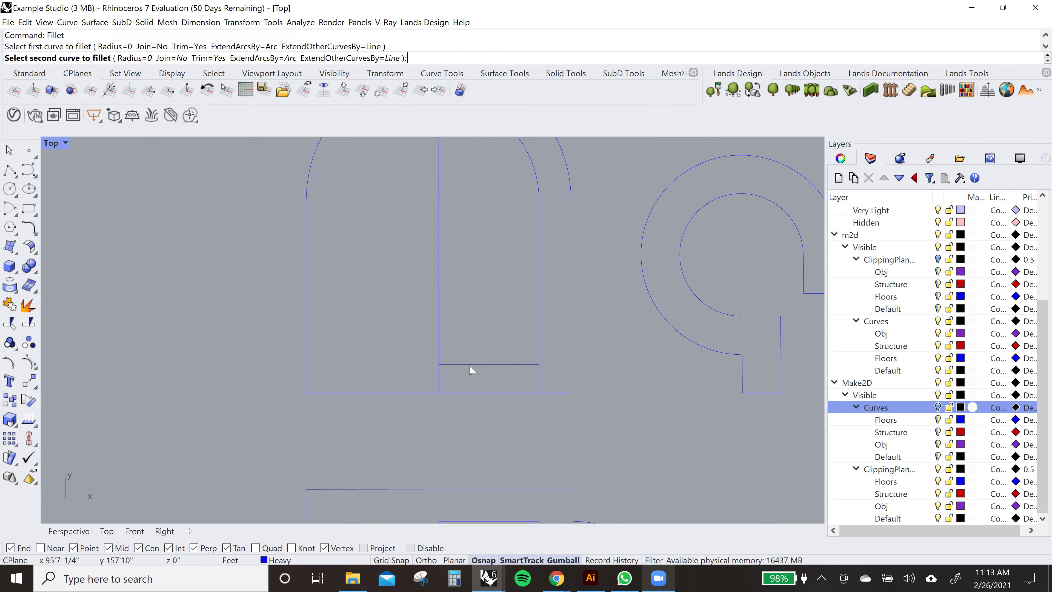
pyautogui.click(471, 365)
pyautogui.moveTo(507, 351); pyautogui.dragTo(483, 342, button='right')
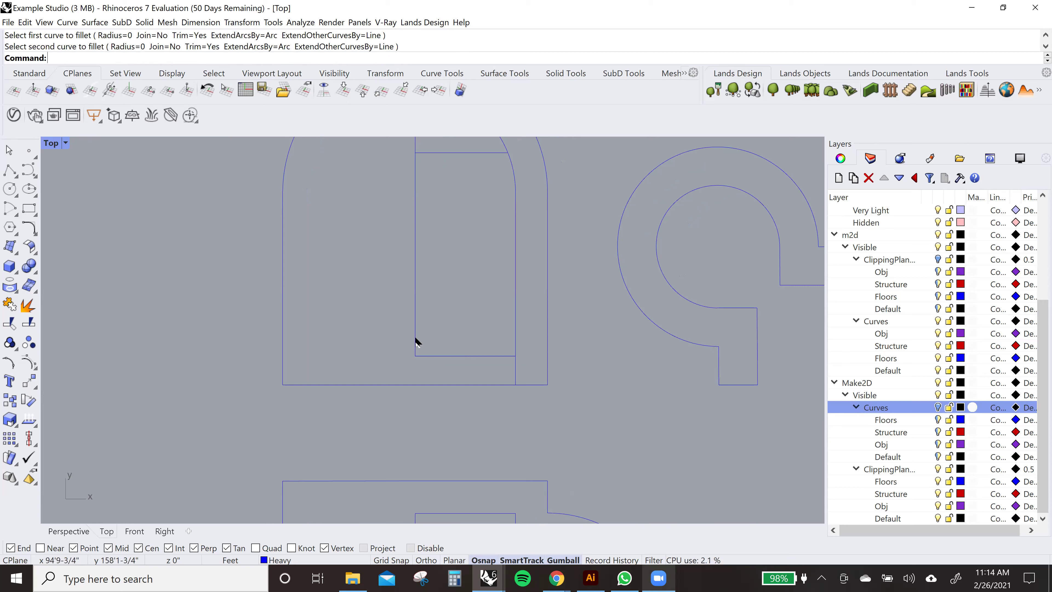
pyautogui.rightClick(487, 356)
pyautogui.click(492, 355)
pyautogui.click(516, 335)
# - Draw a short horizontal line and a separate short vertical line in the empty area beside the tower
pyautogui.scroll(-3, 514, 331)
pyautogui.scroll(-5, 511, 318)
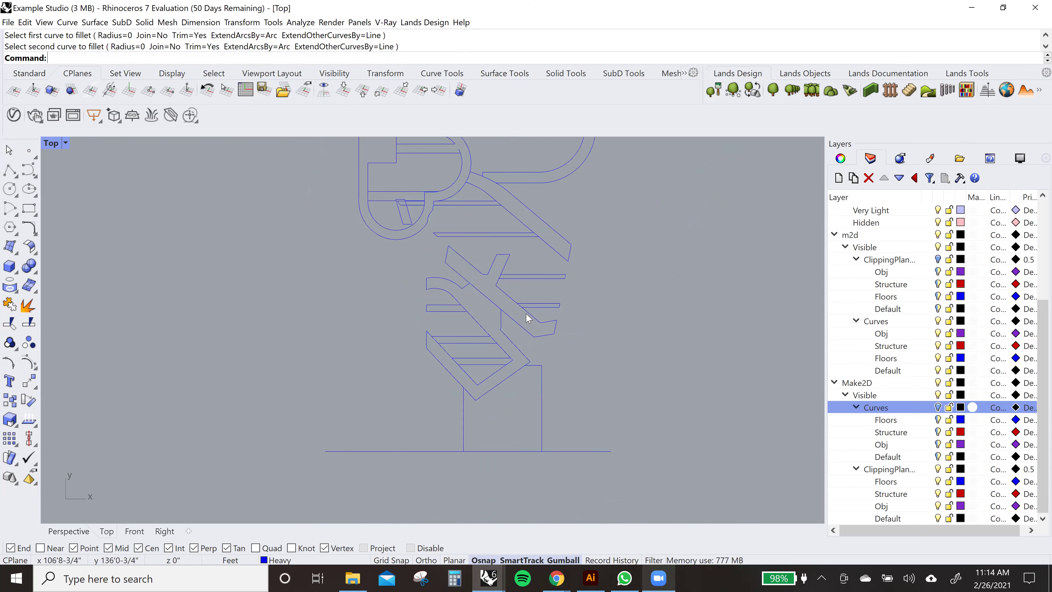
pyautogui.scroll(5, 529, 318)
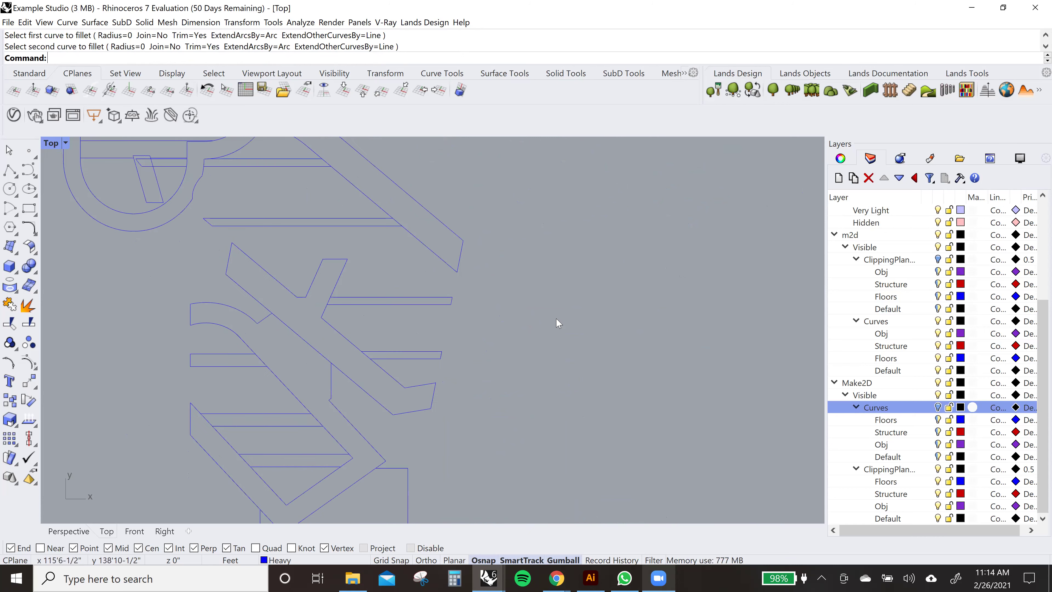
pyautogui.press('Return')
pyautogui.moveTo(576, 310); pyautogui.dragTo(505, 294, button='right')
pyautogui.click(505, 294)
pyautogui.click(579, 294)
pyautogui.moveTo(623, 354); pyautogui.dragTo(596, 300, button='right')
pyautogui.press('Return')
pyautogui.click(583, 339)
pyautogui.click(583, 278)
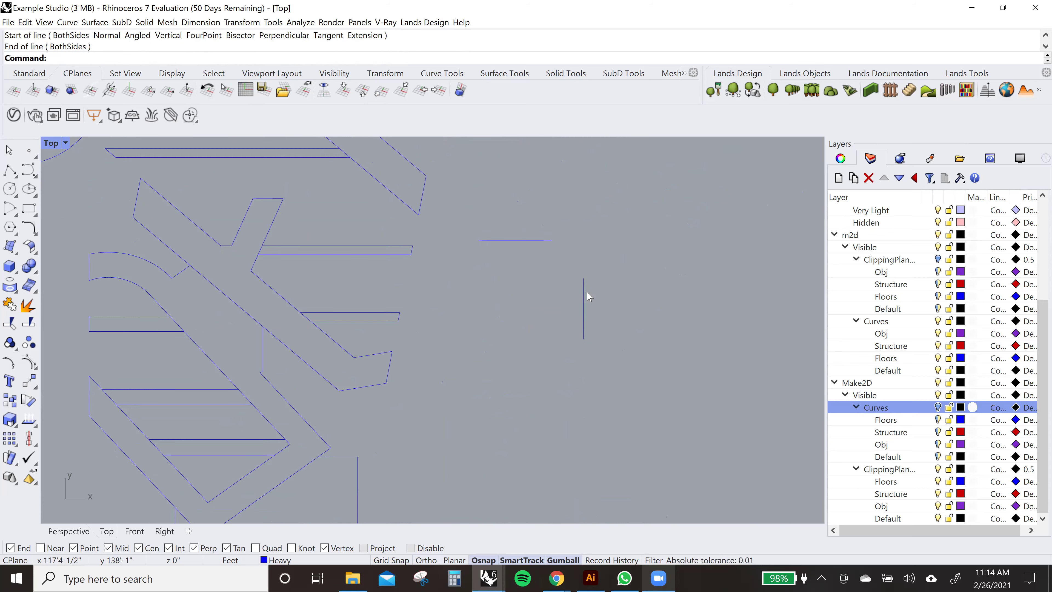
# - Try extending the two sample lines until they meet at a corner, and undo the extensions
pyautogui.click(544, 241)
pyautogui.write('extend')
pyautogui.press('Return')
pyautogui.click(583, 286)
pyautogui.click(556, 243)
pyautogui.press('Return')
pyautogui.click(584, 274)
pyautogui.press('Return')
pyautogui.press('Escape')
pyautogui.hotkey('ctrl', 'z')
pyautogui.hotkey('ctrl', 'z')
# - Fillet the horizontal and vertical sample lines at radius 0 so they meet in a sharp corner
pyautogui.press('Escape')
pyautogui.moveTo(608, 228); pyautogui.dragTo(642, 254, button='right')
pyautogui.write('Fill')
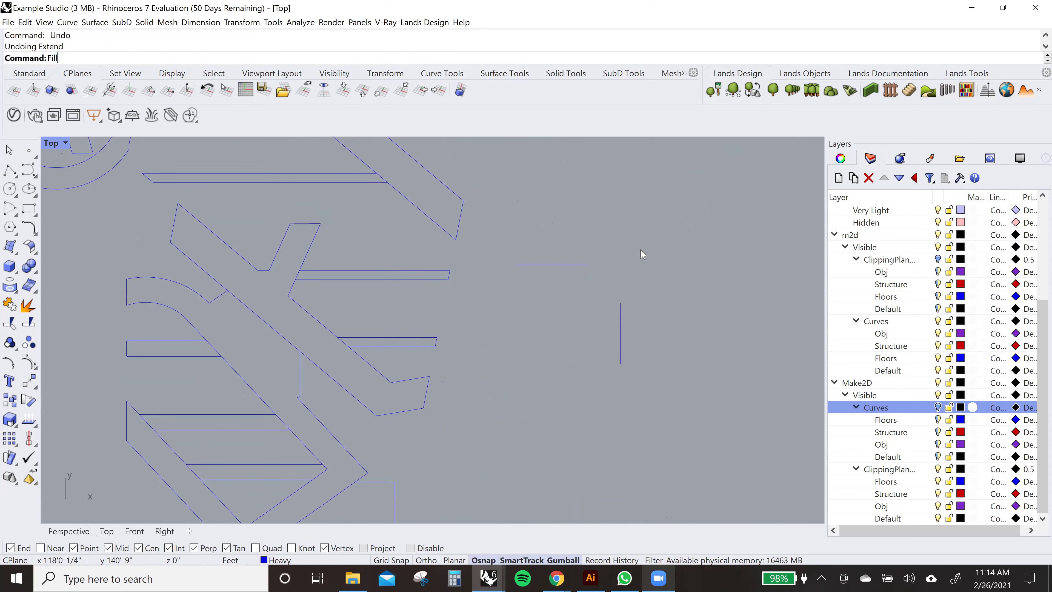
pyautogui.press('BackSpace')
pyautogui.write('let')
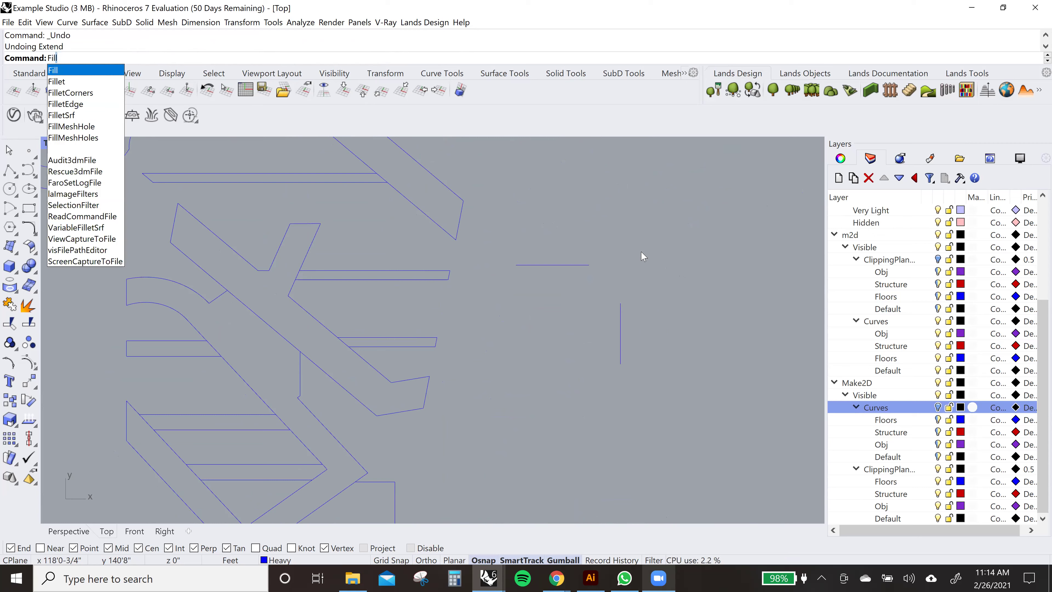
pyautogui.press('Return')
pyautogui.click(579, 271)
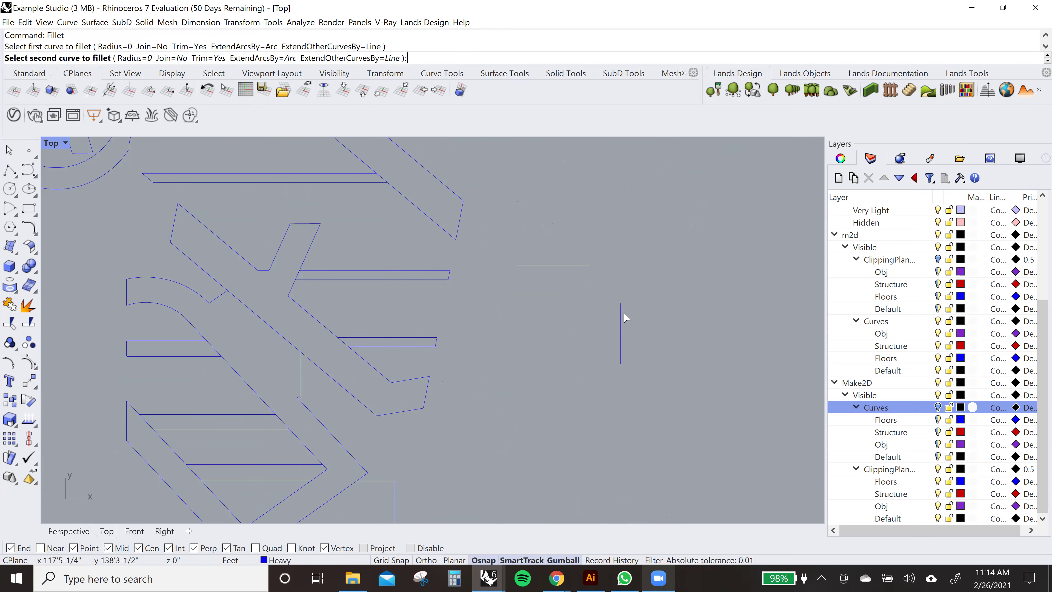
pyautogui.click(622, 312)
# - Delete the two sample lines beside the tower
pyautogui.scroll(-3, 662, 286)
pyautogui.moveTo(670, 249); pyautogui.dragTo(617, 330)
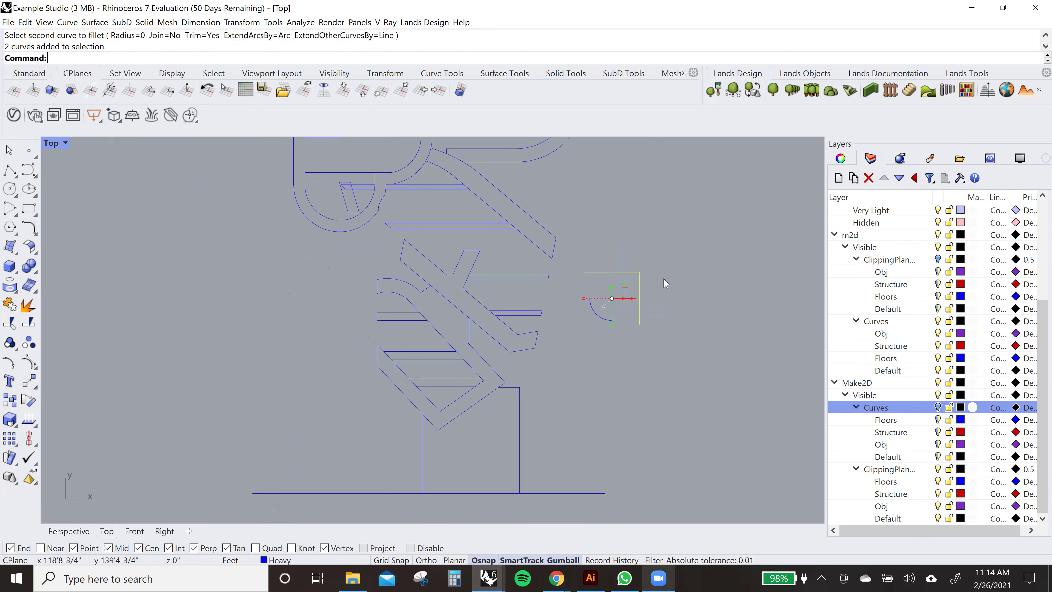
pyautogui.press('Delete')
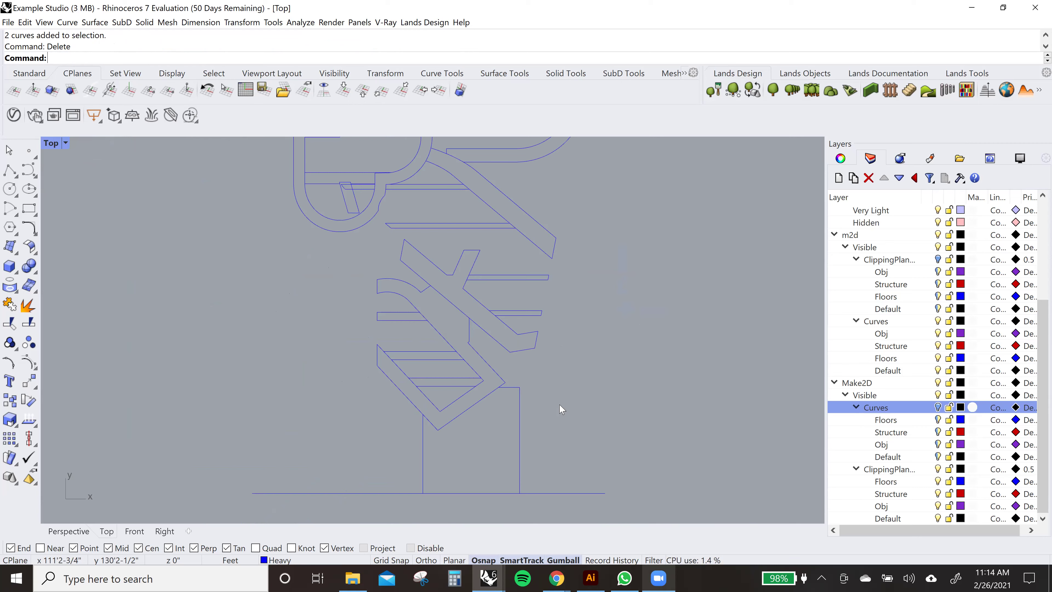
# - Examine the whole tower section and the rounded middle volume for linework that still needs cleaning up
pyautogui.scroll(-3, 562, 409)
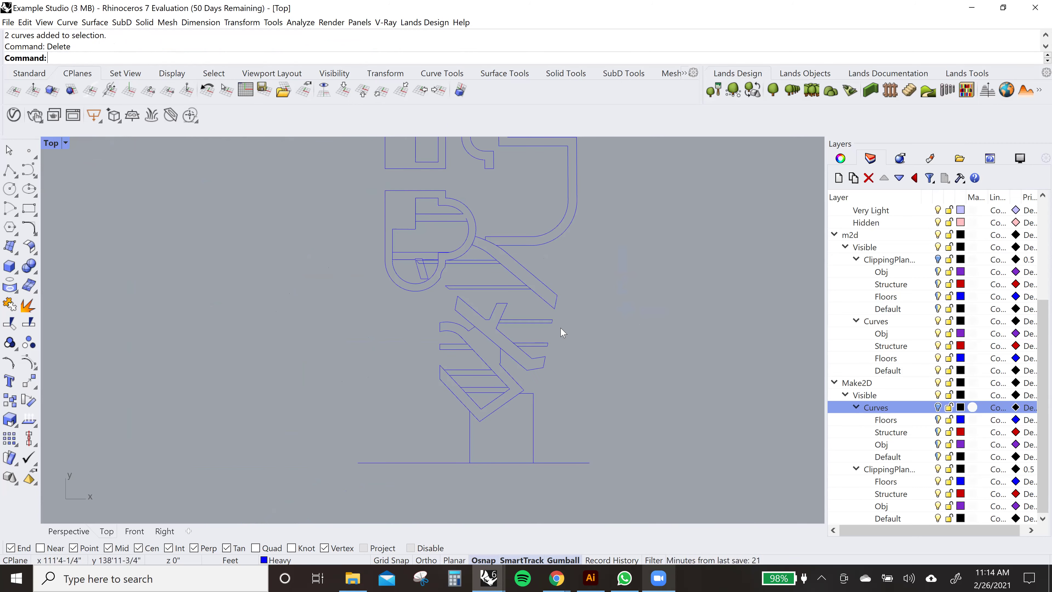
pyautogui.scroll(-2, 560, 318)
pyautogui.scroll(2, 561, 318)
pyautogui.scroll(-2, 600, 336)
pyautogui.scroll(-1, 599, 331)
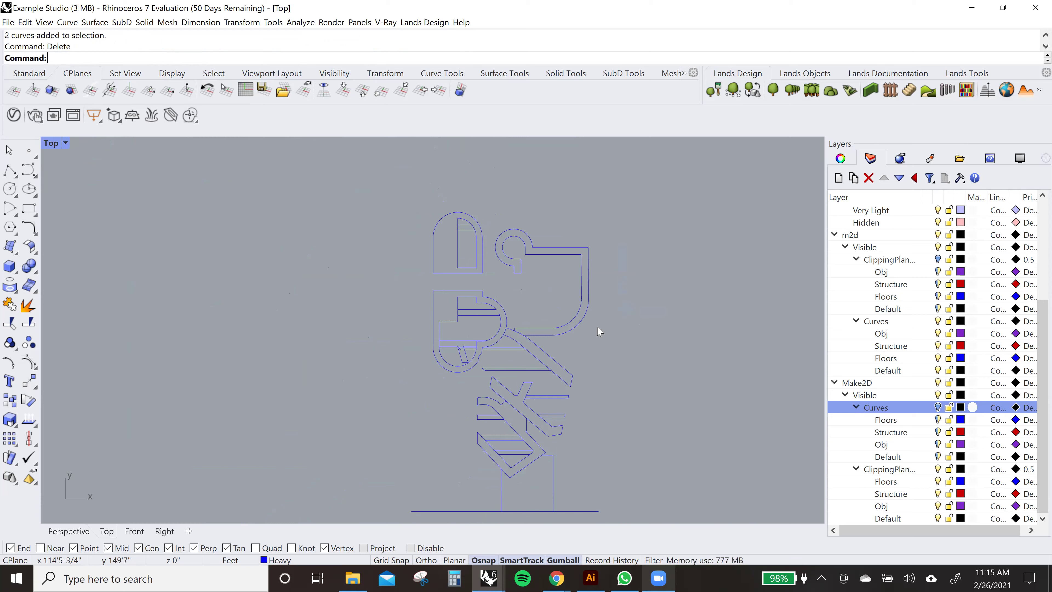
pyautogui.moveTo(668, 392); pyautogui.dragTo(639, 357, button='right')
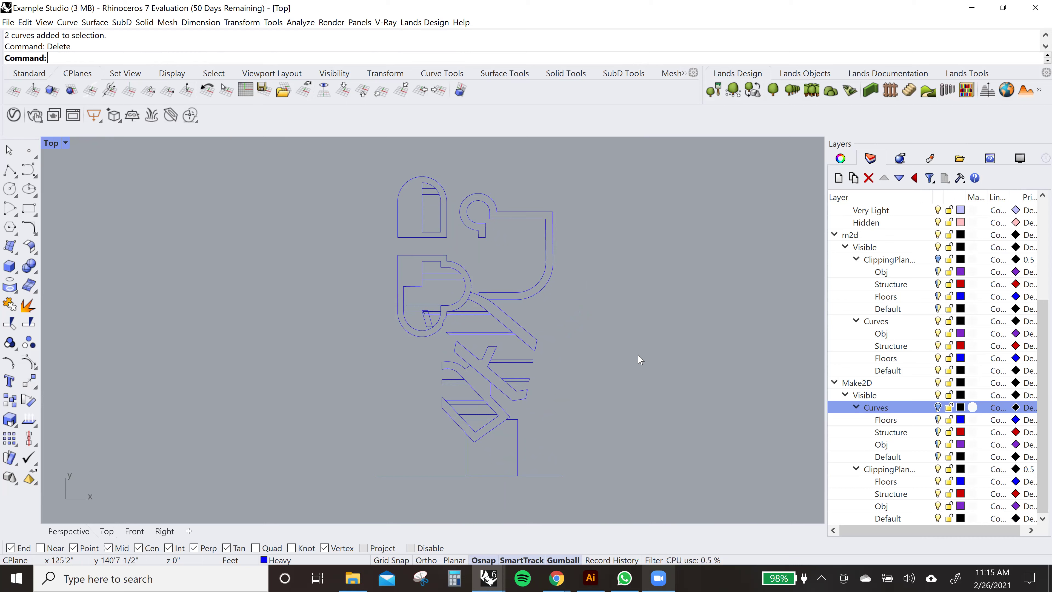
pyautogui.scroll(1, 422, 280)
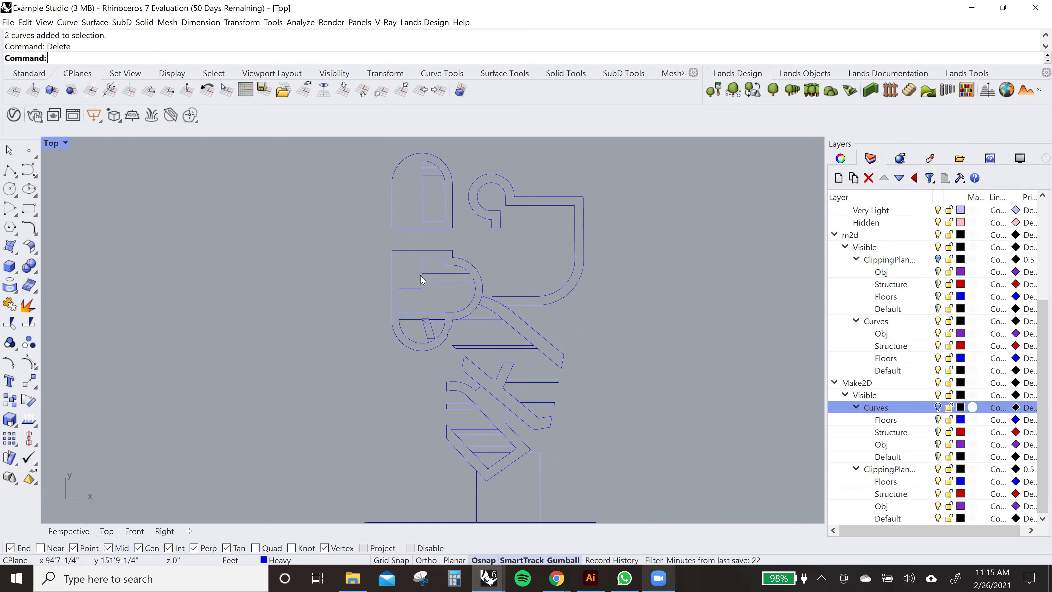
pyautogui.scroll(3, 472, 275)
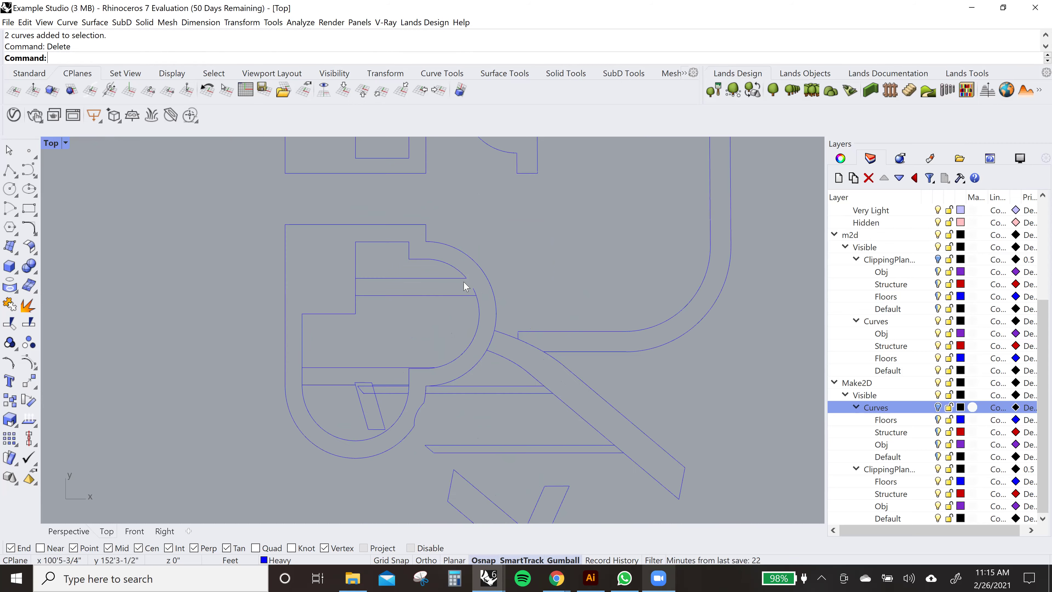
pyautogui.moveTo(438, 310)
pyautogui.mouseDown()
pyautogui.moveTo(531, 253)
pyautogui.moveTo(495, 268)
pyautogui.mouseUp()
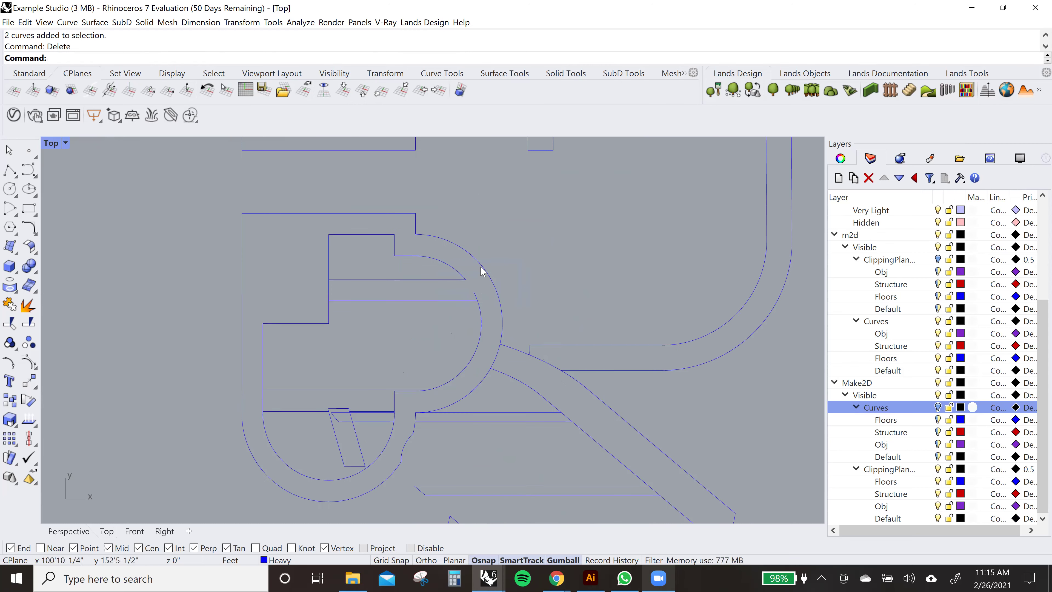
pyautogui.scroll(-3, 438, 311)
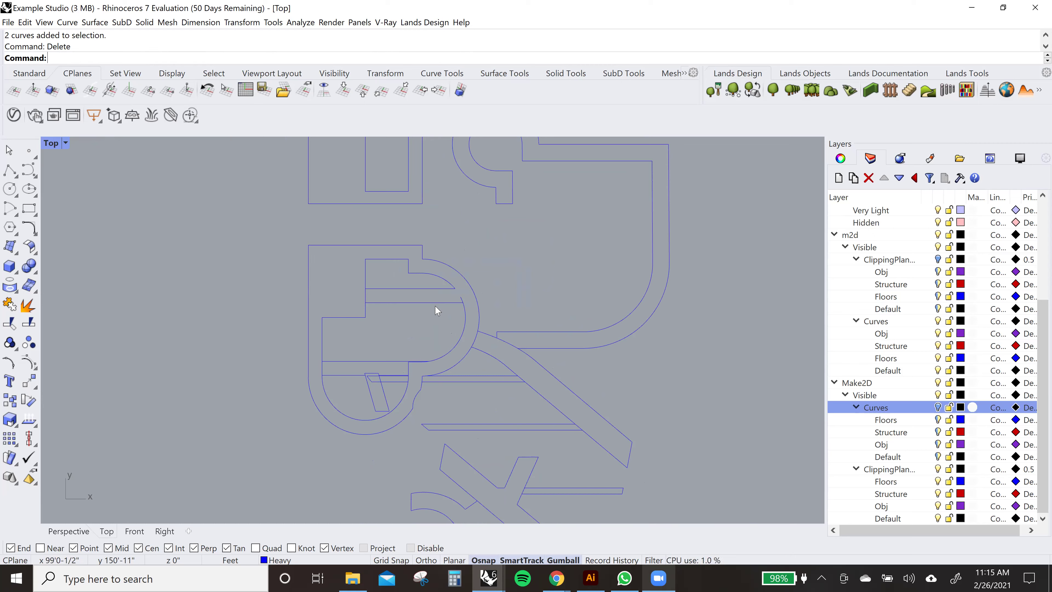
# - Look over the full tower section, then inspect the slanted column at the bottom of the rounded middle volume
pyautogui.scroll(-5, 436, 310)
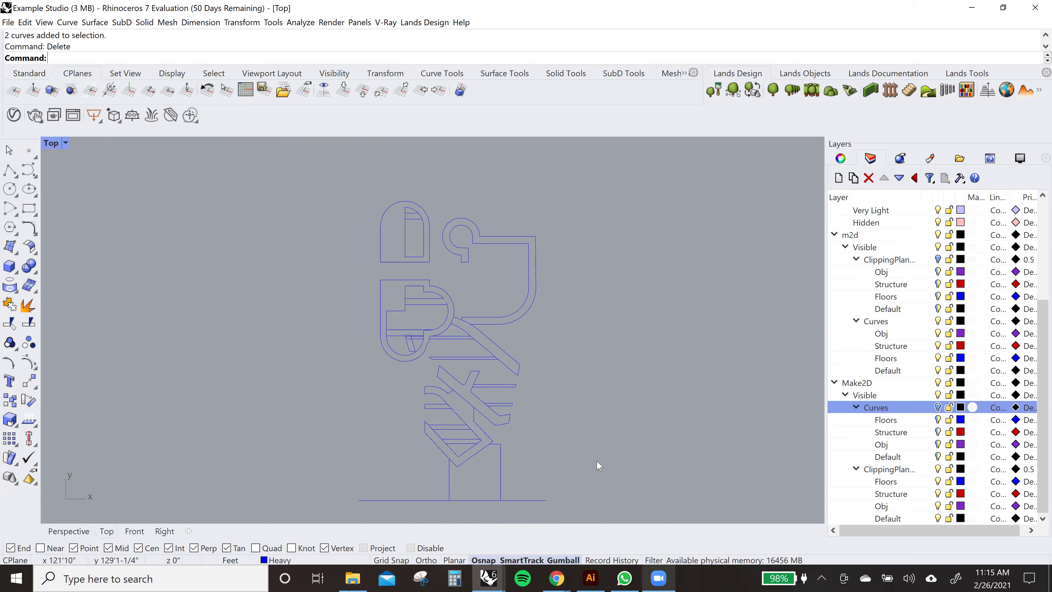
pyautogui.moveTo(511, 452); pyautogui.dragTo(537, 407, button='right')
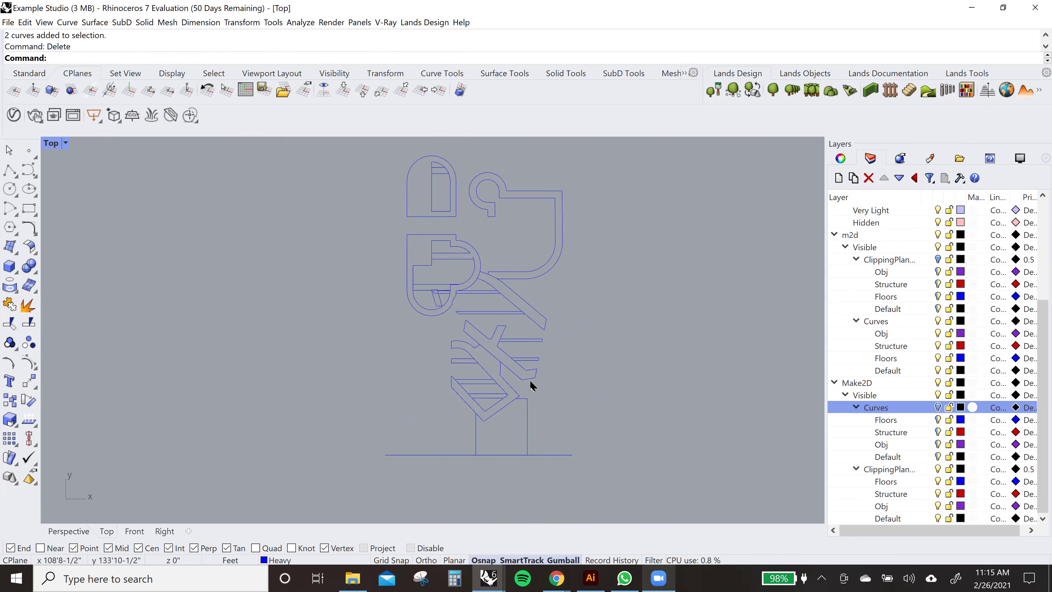
pyautogui.moveTo(637, 146); pyautogui.dragTo(509, 274)
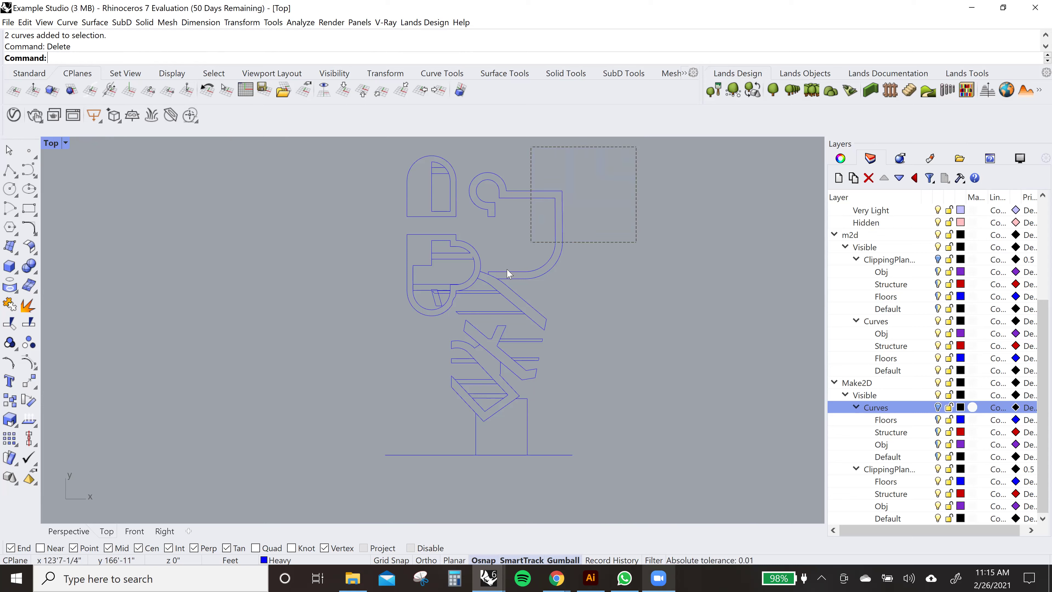
pyautogui.moveTo(331, 453); pyautogui.dragTo(337, 483)
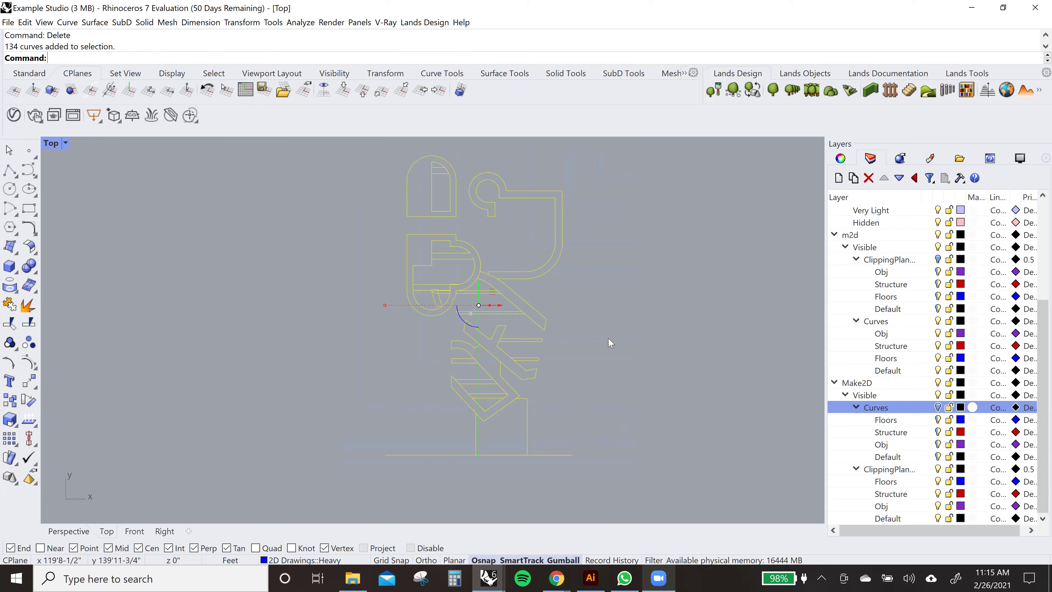
pyautogui.scroll(2, 549, 282)
pyautogui.scroll(-2, 542, 313)
pyautogui.press('Escape')
pyautogui.scroll(5, 482, 357)
pyautogui.click(482, 372)
pyautogui.moveTo(496, 368); pyautogui.dragTo(488, 266, button='right')
pyautogui.scroll(-6, 504, 303)
pyautogui.moveTo(456, 153); pyautogui.dragTo(406, 331, button='right')
pyautogui.scroll(6, 339, 330)
pyautogui.moveTo(322, 391); pyautogui.dragTo(484, 373, button='right')
pyautogui.scroll(6, 445, 369)
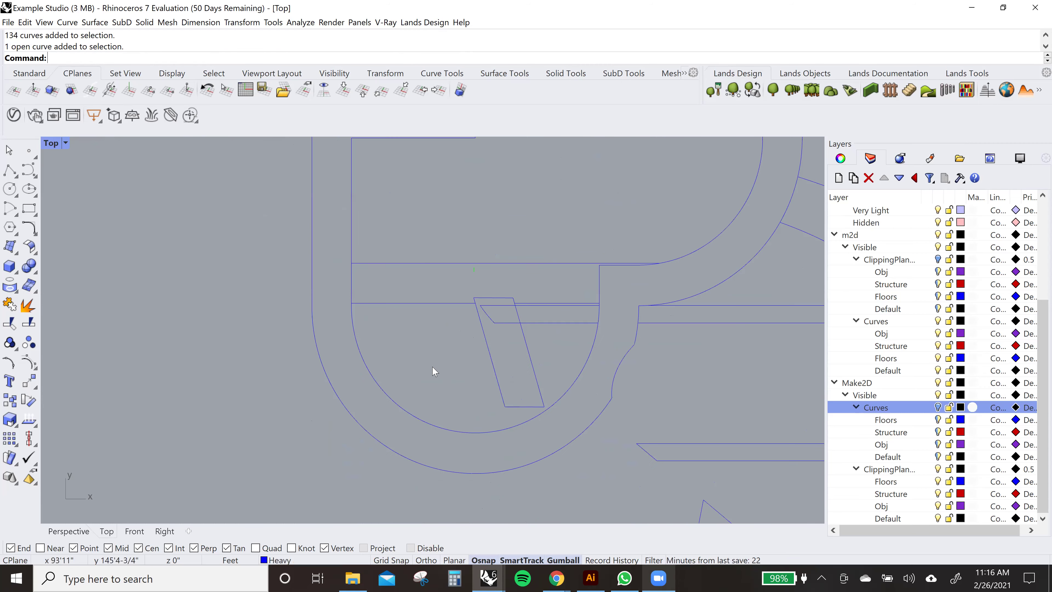
# - Show the Make2D Curves layer to compare the projected linework around the slanted column, and hide the layer again
pyautogui.moveTo(514, 311); pyautogui.dragTo(452, 294, button='right')
pyautogui.click(939, 406)
pyautogui.scroll(-4, 555, 386)
pyautogui.scroll(2, 460, 323)
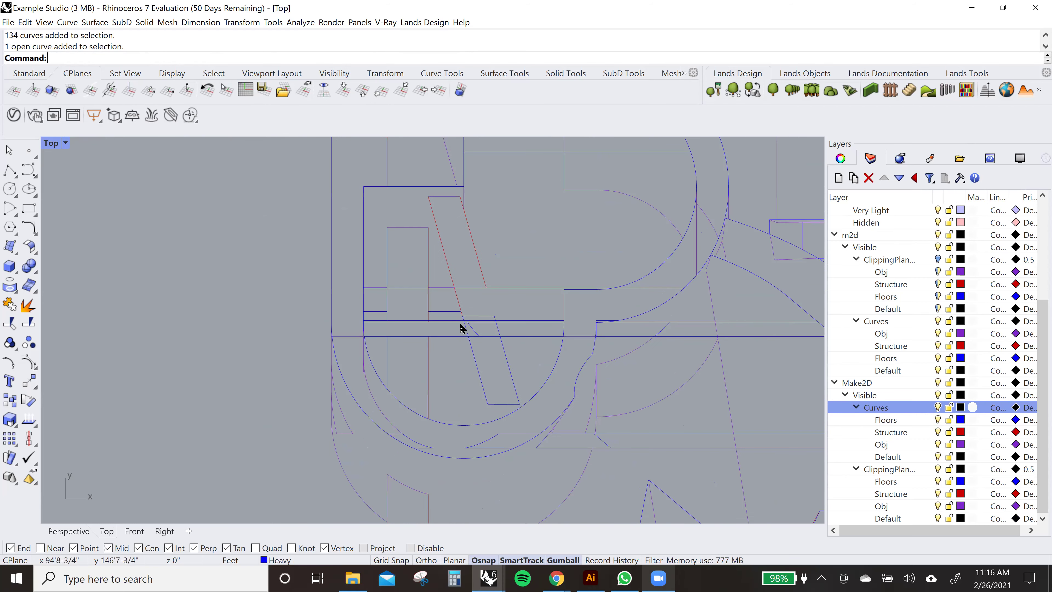
pyautogui.scroll(2, 770, 396)
pyautogui.click(939, 407)
pyautogui.scroll(2, 408, 302)
pyautogui.scroll(2, 409, 304)
pyautogui.scroll(-2, 600, 203)
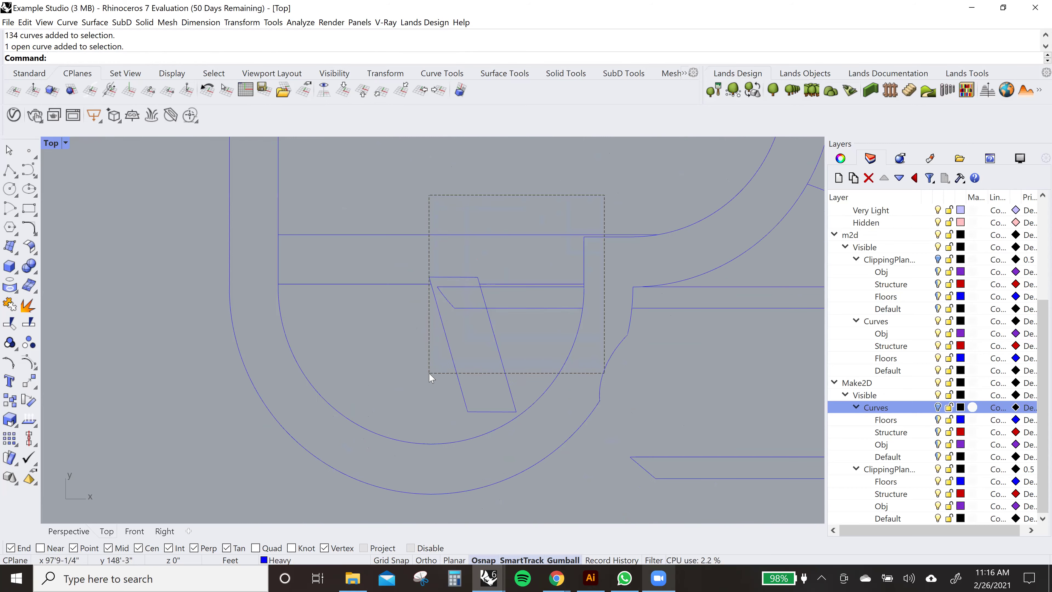
pyautogui.scroll(-4, 486, 341)
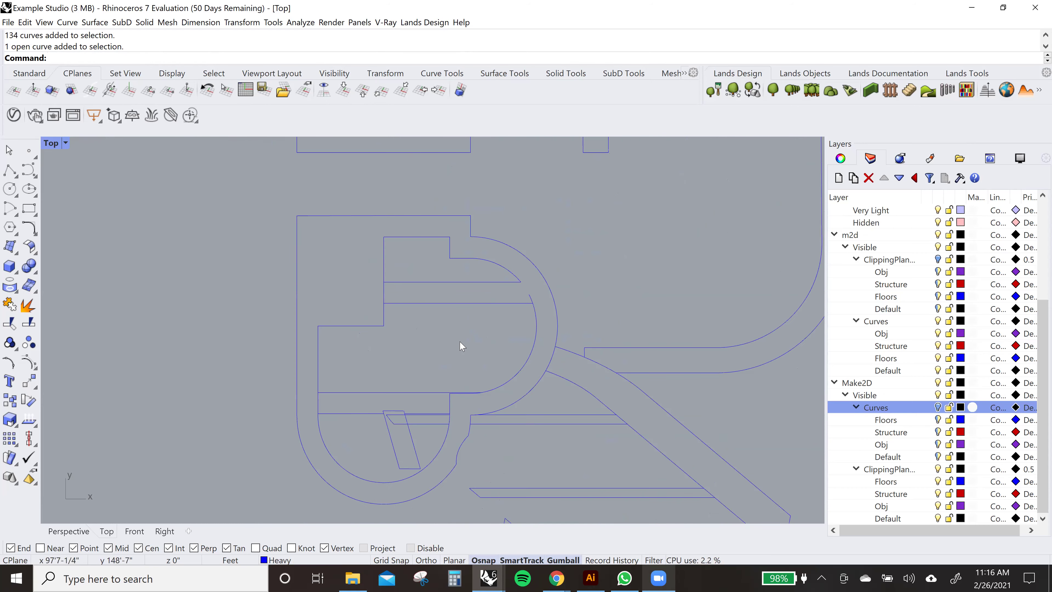
pyautogui.scroll(4, 504, 283)
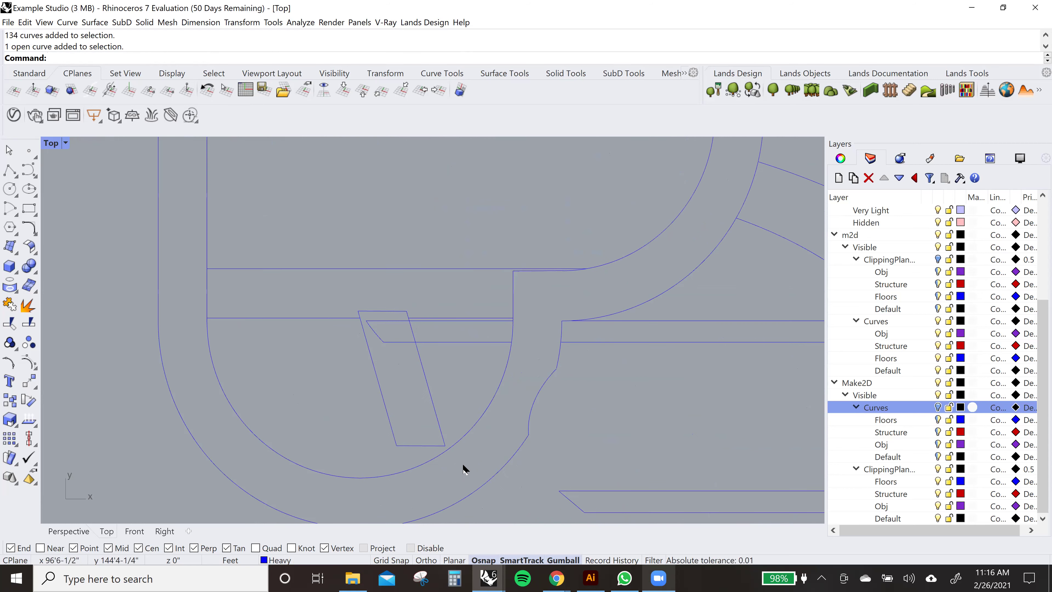
# - Trim the overlapping segments where the slanted column crosses the floor slab inside the rounded volume
pyautogui.moveTo(333, 289); pyautogui.dragTo(330, 287)
pyautogui.keyDown('shift'); pyautogui.moveTo(540, 248); pyautogui.dragTo(323, 389); pyautogui.keyUp('shift')
pyautogui.scroll(6, 410, 324)
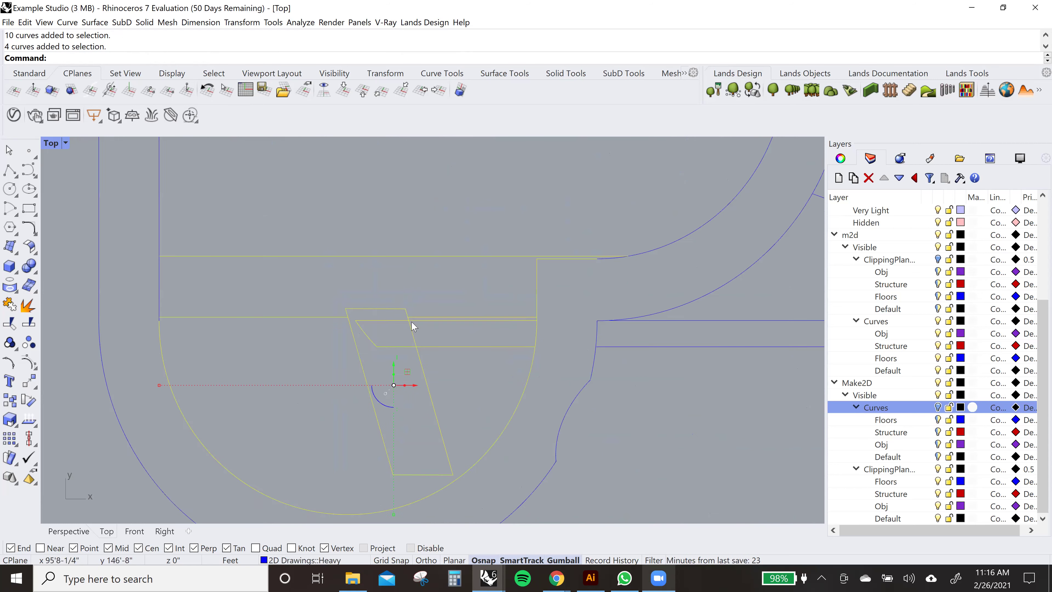
pyautogui.press('space')
pyautogui.moveTo(295, 309); pyautogui.dragTo(295, 308)
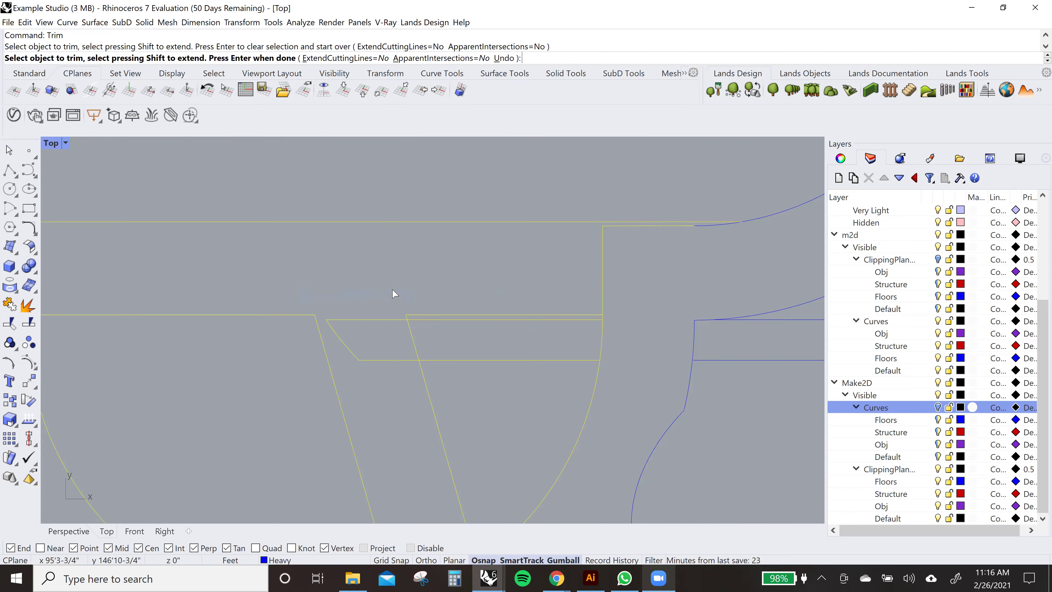
pyautogui.moveTo(348, 382); pyautogui.dragTo(350, 381)
pyautogui.click(414, 338)
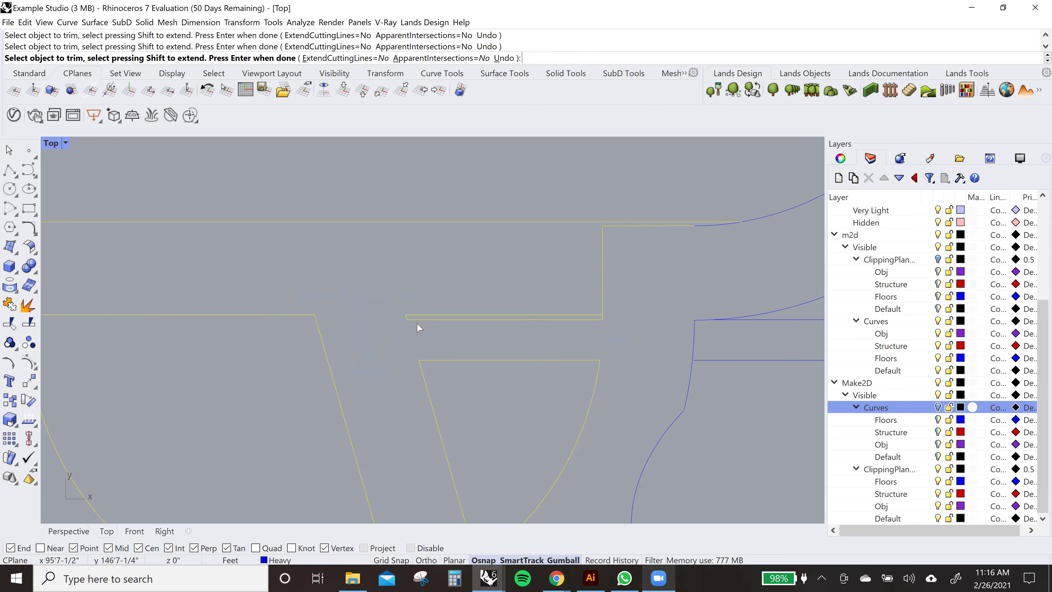
pyautogui.press('Return')
# - Delete the doubled slab lines beside the slanted column and trim the overlap where the floor line meets the curved inner wall
pyautogui.moveTo(382, 335); pyautogui.dragTo(644, 287)
pyautogui.press('Delete')
pyautogui.moveTo(554, 312); pyautogui.dragTo(486, 321, button='right')
pyautogui.click(485, 324)
pyautogui.scroll(3, 497, 330)
pyautogui.press('Return')
pyautogui.click(497, 330)
pyautogui.scroll(-5, 497, 330)
pyautogui.press('Return')
# - Delete the two stray corner lines just below the floor line of the rounded room
pyautogui.moveTo(410, 382); pyautogui.dragTo(393, 359)
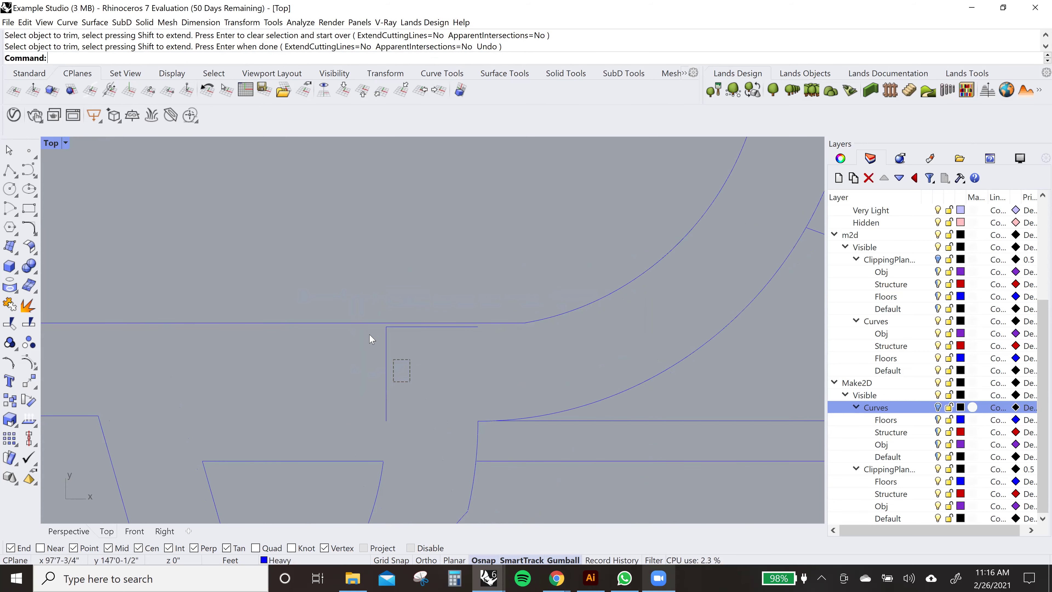
pyautogui.moveTo(365, 322); pyautogui.dragTo(365, 323)
pyautogui.press('Delete')
pyautogui.scroll(-5, 453, 352)
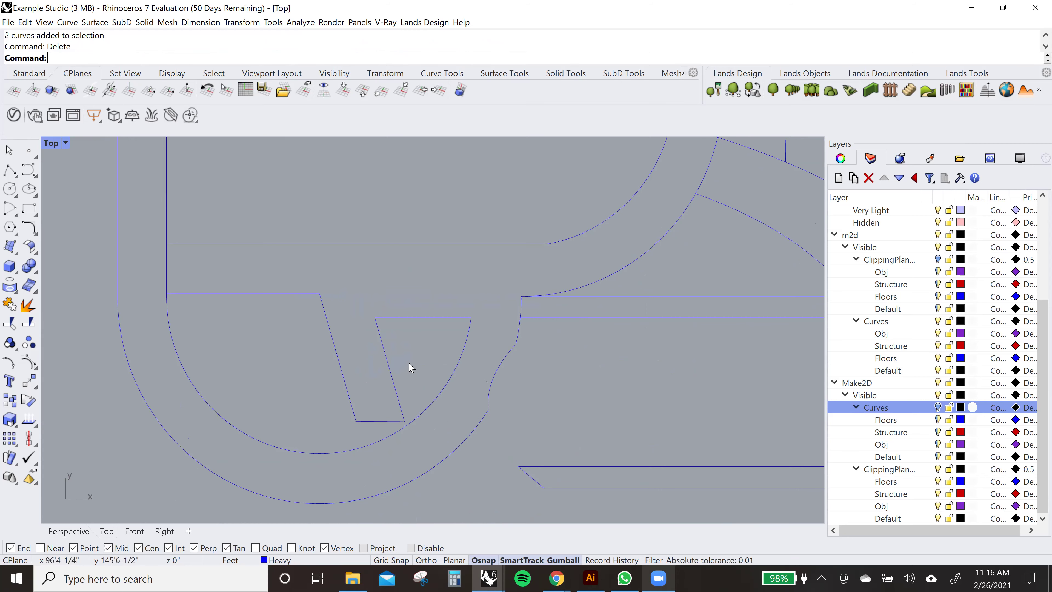
# - Remove the short leftover lines where the curved outer wall meets the adjoining floor slab beside the slanted column
pyautogui.moveTo(470, 348); pyautogui.dragTo(533, 344, button='right')
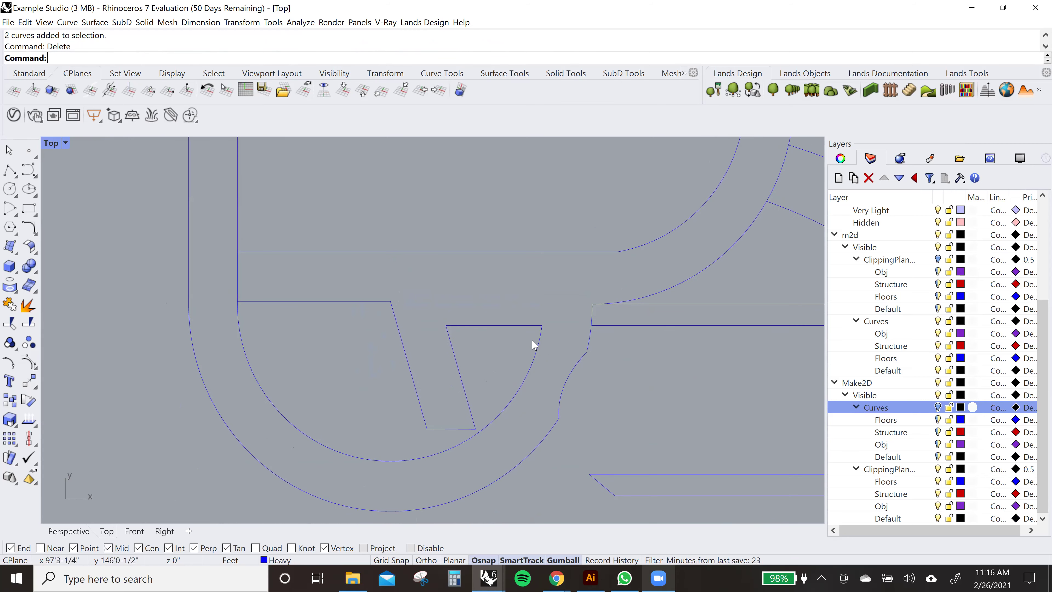
pyautogui.click(537, 350)
pyautogui.scroll(-3, 517, 322)
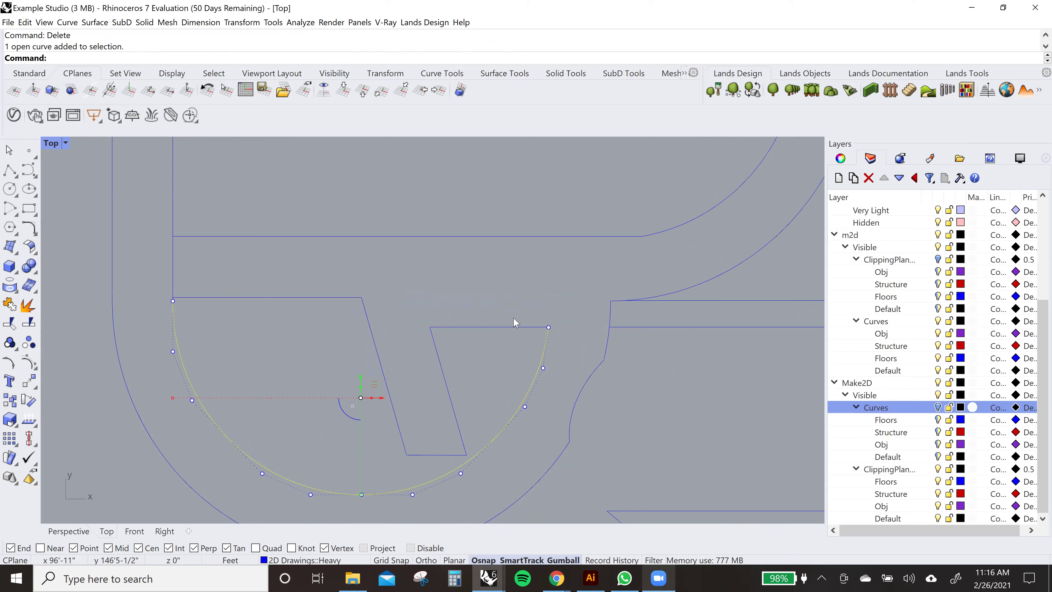
pyautogui.click(484, 350)
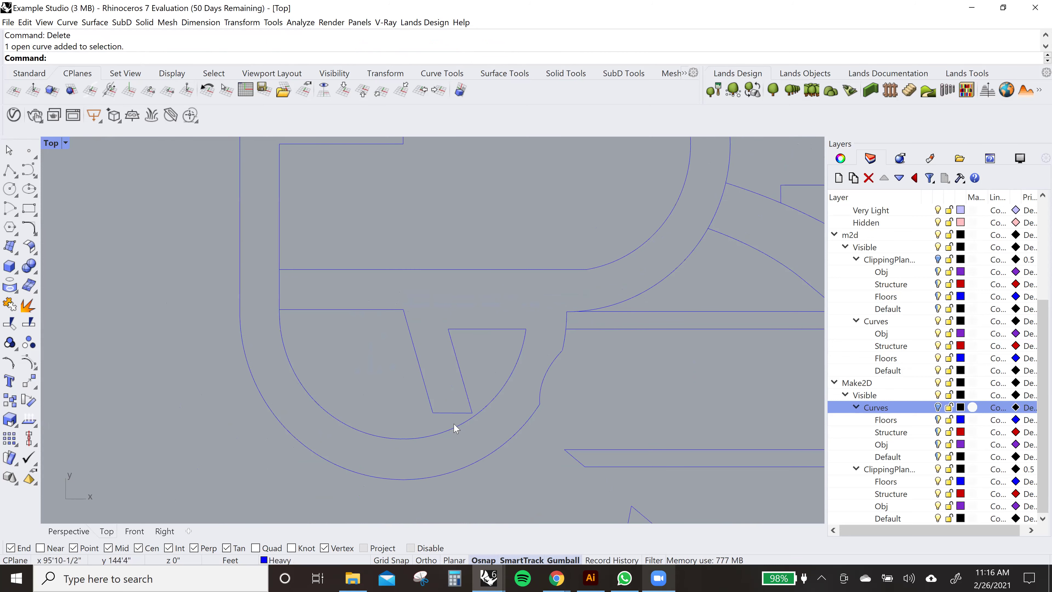
pyautogui.scroll(5, 593, 357)
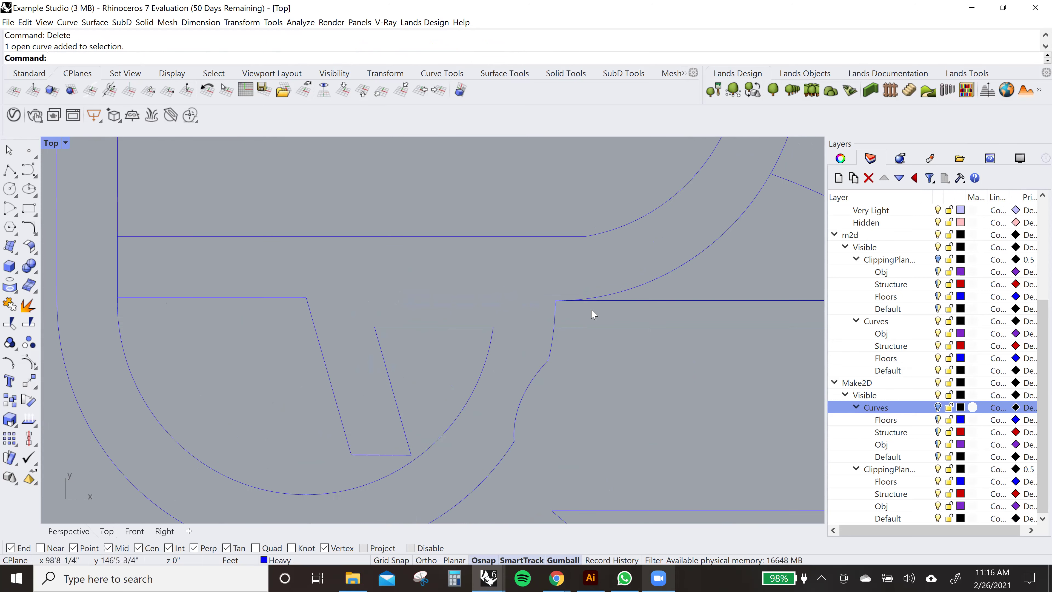
pyautogui.click(548, 296)
pyautogui.keyDown('shift'); pyautogui.moveTo(596, 270); pyautogui.dragTo(488, 348); pyautogui.keyUp('shift')
pyautogui.moveTo(540, 327); pyautogui.dragTo(518, 354, button='right')
pyautogui.moveTo(477, 293); pyautogui.dragTo(538, 375)
pyautogui.write('d')
pyautogui.press('Return')
pyautogui.scroll(-4, 547, 364)
pyautogui.moveTo(547, 364); pyautogui.dragTo(671, 275, button='right')
pyautogui.scroll(5, 554, 287)
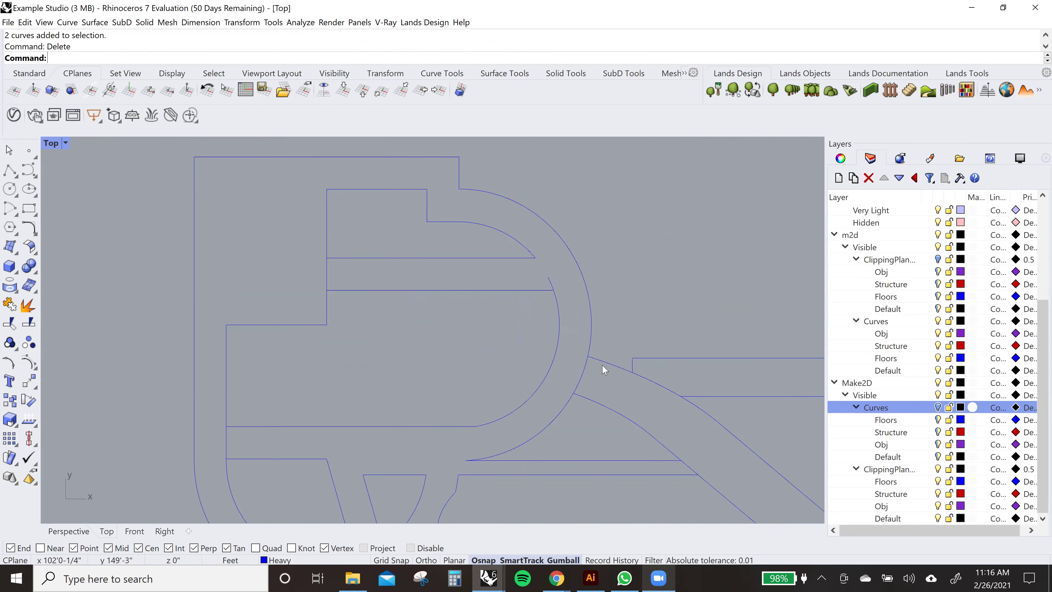
# - Fillet the slab's lower line with the curved inner wall at radius 0 so they meet in a clean corner
pyautogui.click(552, 281)
pyautogui.click(542, 301)
pyautogui.write('fillet')
pyautogui.press('Return')
pyautogui.click(541, 295)
pyautogui.click(554, 312)
pyautogui.scroll(-3, 552, 339)
pyautogui.scroll(-2, 551, 333)
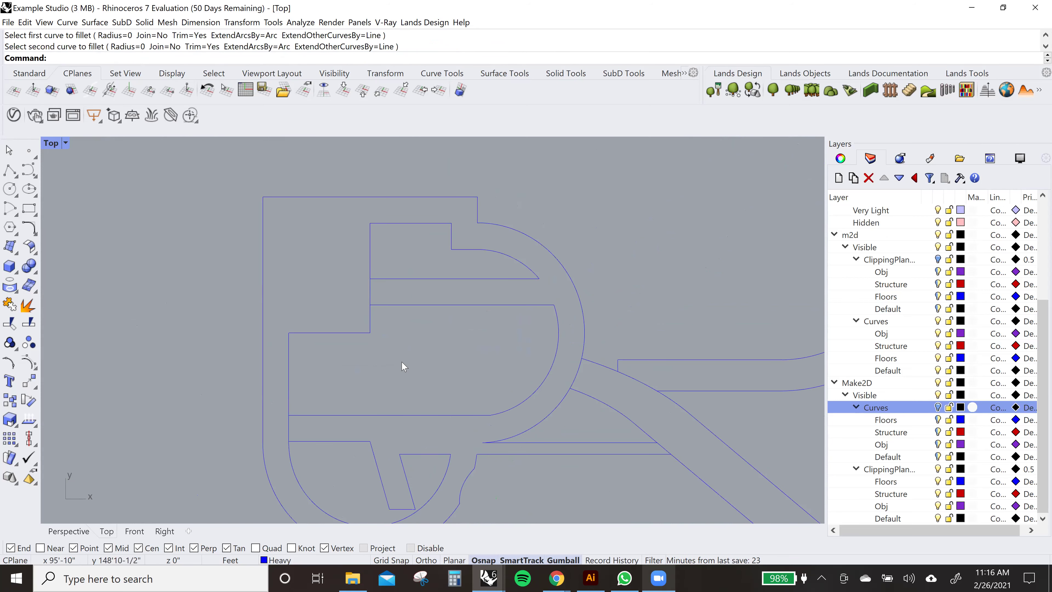
# - Trim away the inner wall segment between the two upper slab lines of the rounded volume
pyautogui.moveTo(400, 249); pyautogui.dragTo(393, 328)
pyautogui.scroll(4, 381, 292)
pyautogui.write('trim')
pyautogui.press('Return')
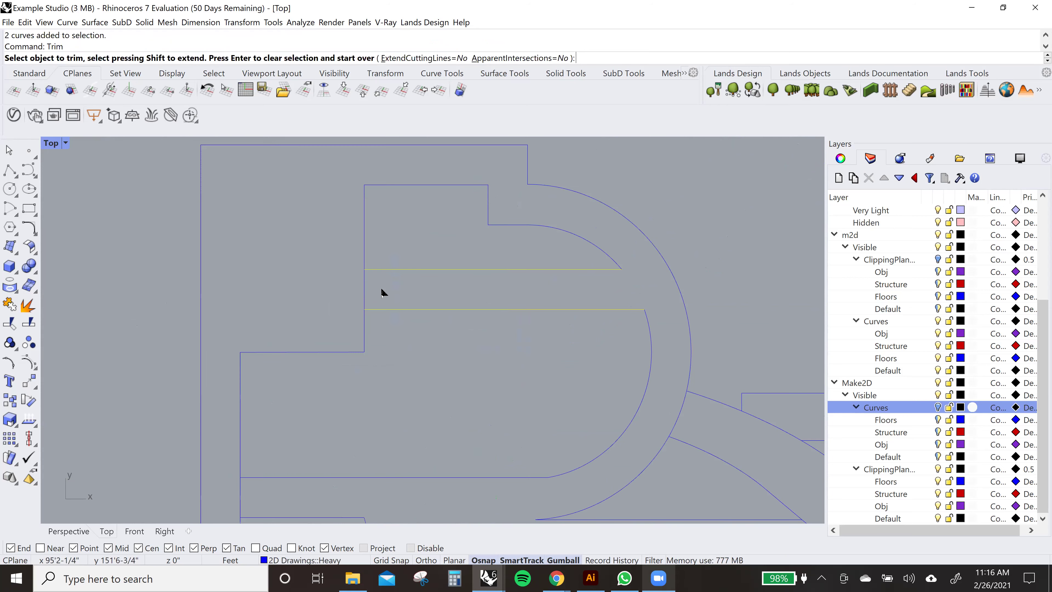
pyautogui.click(435, 286)
pyautogui.scroll(-2, 497, 340)
pyautogui.press('Return')
pyautogui.scroll(-3, 488, 354)
pyautogui.scroll(-2, 487, 353)
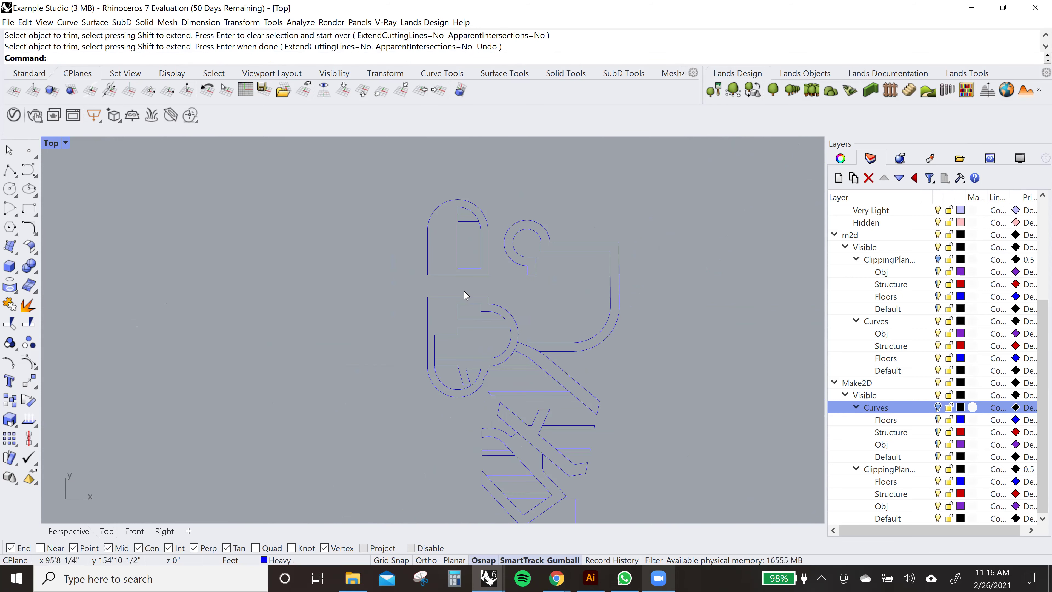
# - Examine the rest of the tower section for overlapping cut lines, focusing on the arched volume at the top
pyautogui.scroll(2, 453, 254)
pyautogui.moveTo(470, 290); pyautogui.dragTo(478, 330, button='right')
pyautogui.scroll(4, 464, 232)
pyautogui.scroll(-6, 493, 231)
pyautogui.moveTo(552, 381); pyautogui.dragTo(535, 276, button='right')
pyautogui.scroll(-2, 535, 276)
pyautogui.scroll(6, 493, 195)
pyautogui.scroll(-3, 500, 199)
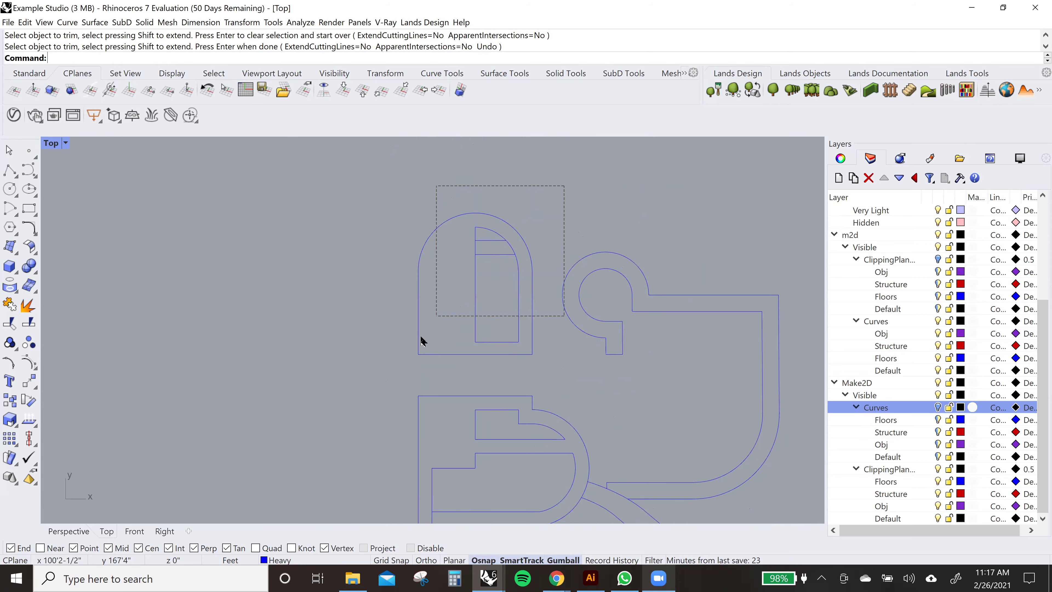
# - Run CurveBoolean on all curves of the arched top volume with DeleteInput set to Used
pyautogui.moveTo(388, 381); pyautogui.dragTo(367, 369)
pyautogui.moveTo(446, 308); pyautogui.dragTo(427, 306, button='right')
pyautogui.write('urve')
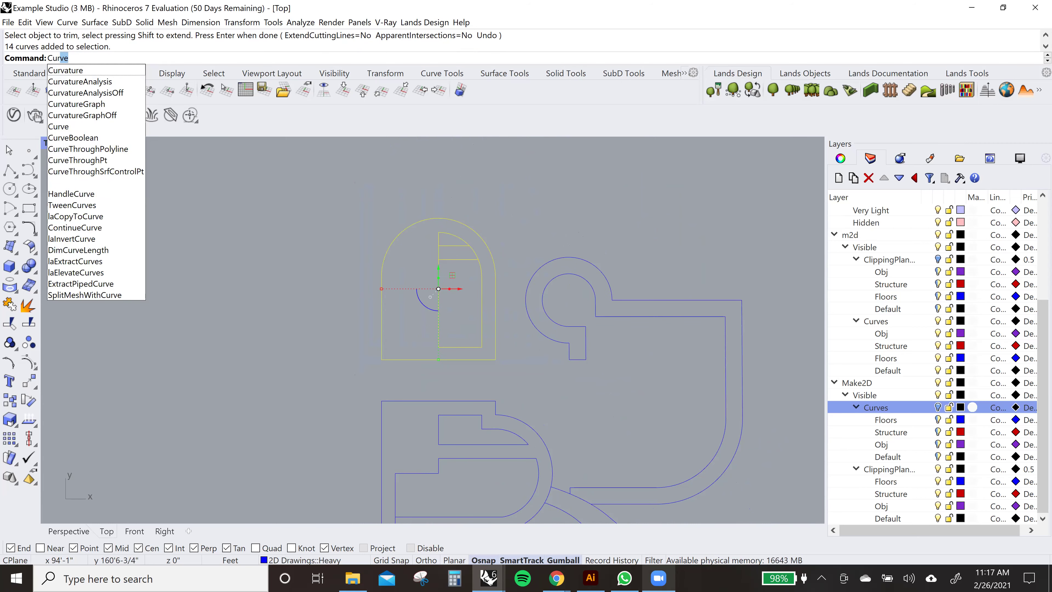
pyautogui.write('b')
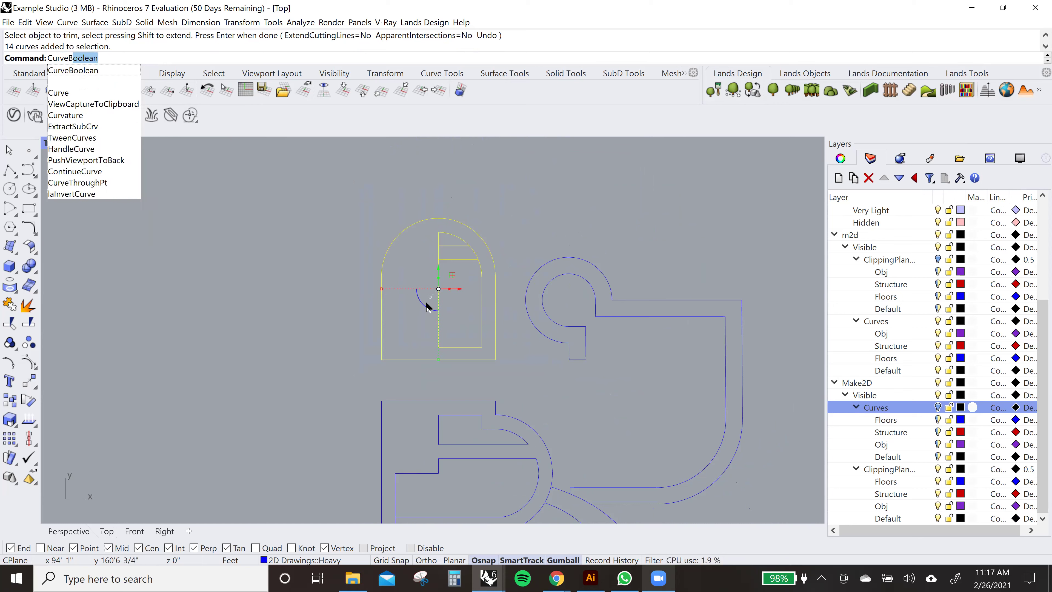
pyautogui.press('Return')
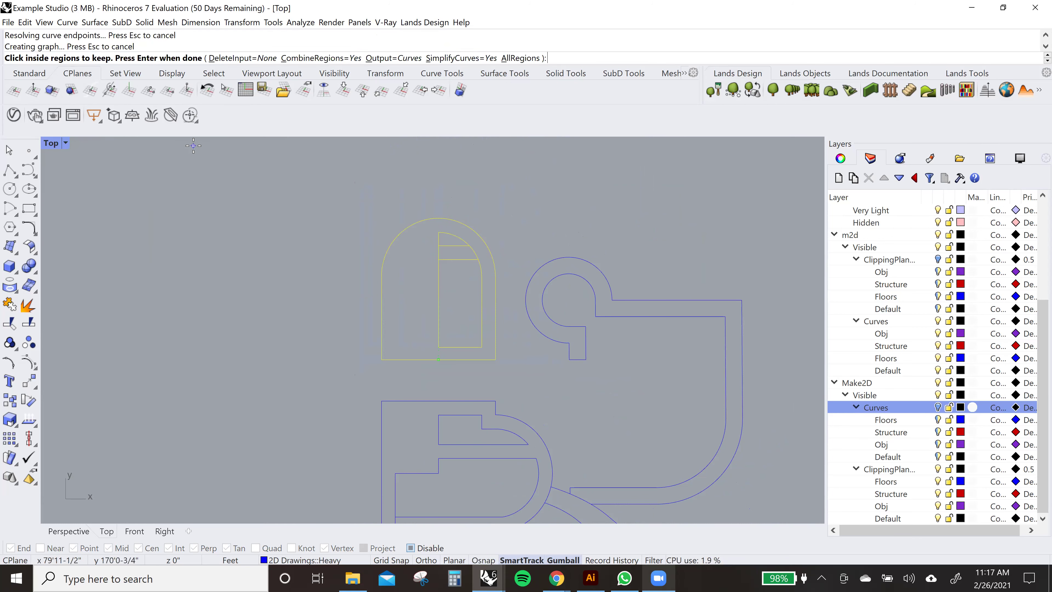
pyautogui.click(243, 58)
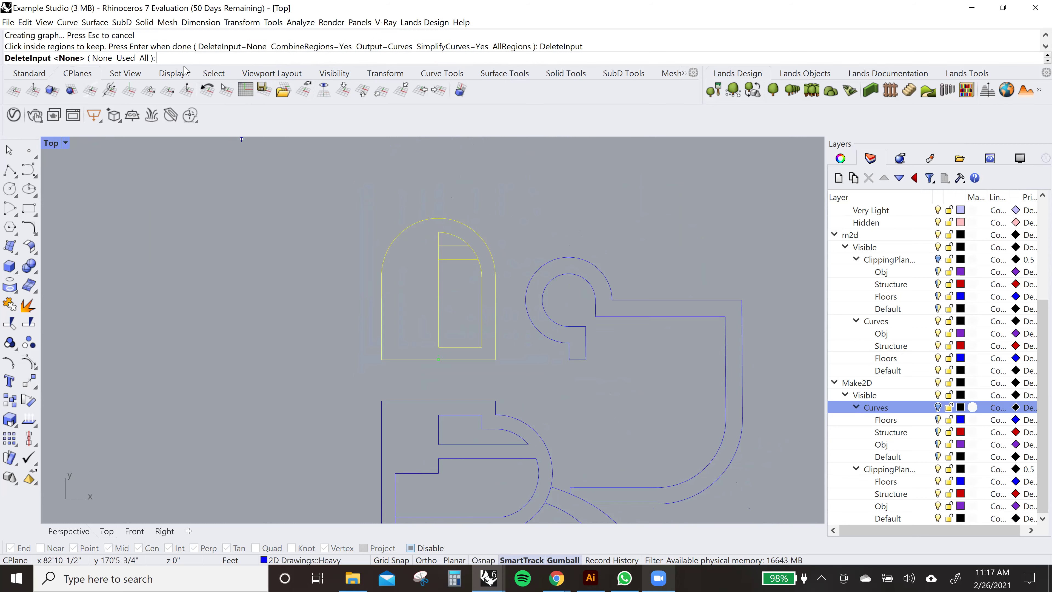
pyautogui.click(125, 60)
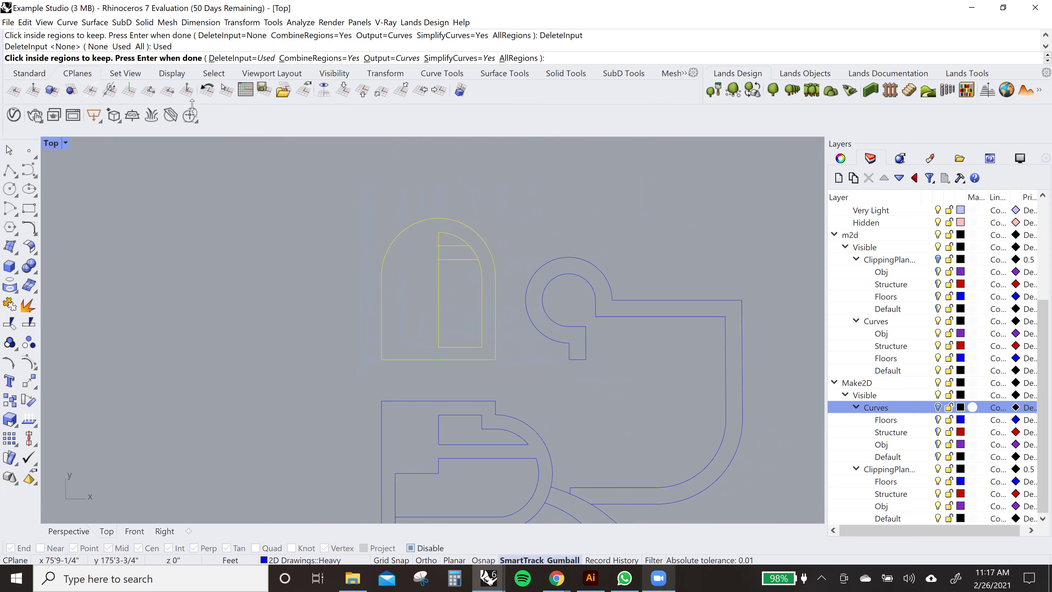
# - Combine the arched volume's wall region with the slab strip between its two floor lines into closed outlines
pyautogui.moveTo(461, 259); pyautogui.dragTo(435, 253, button='right')
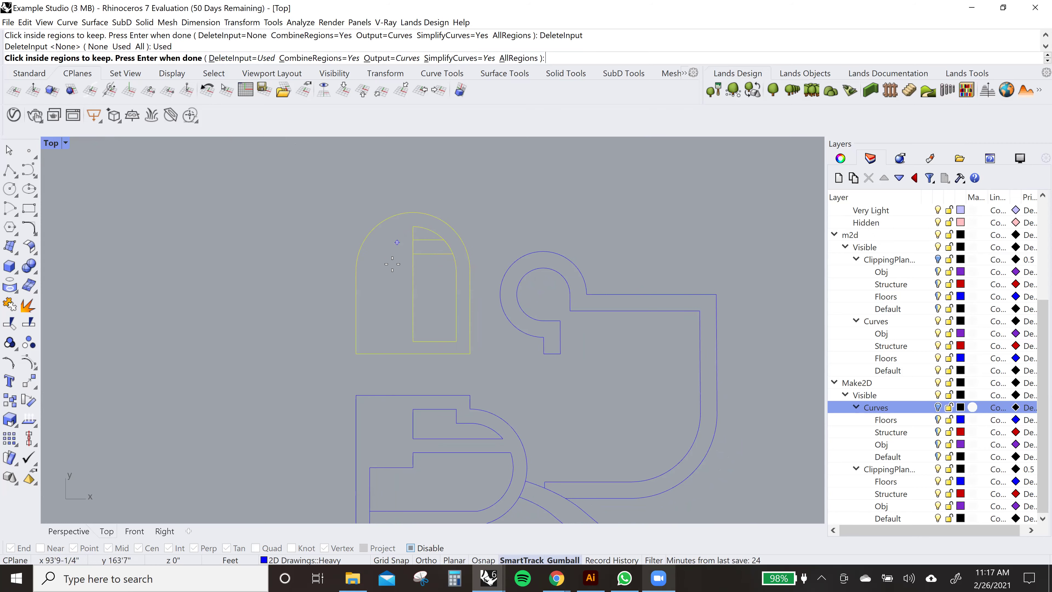
pyautogui.scroll(1, 396, 256)
pyautogui.press('Return')
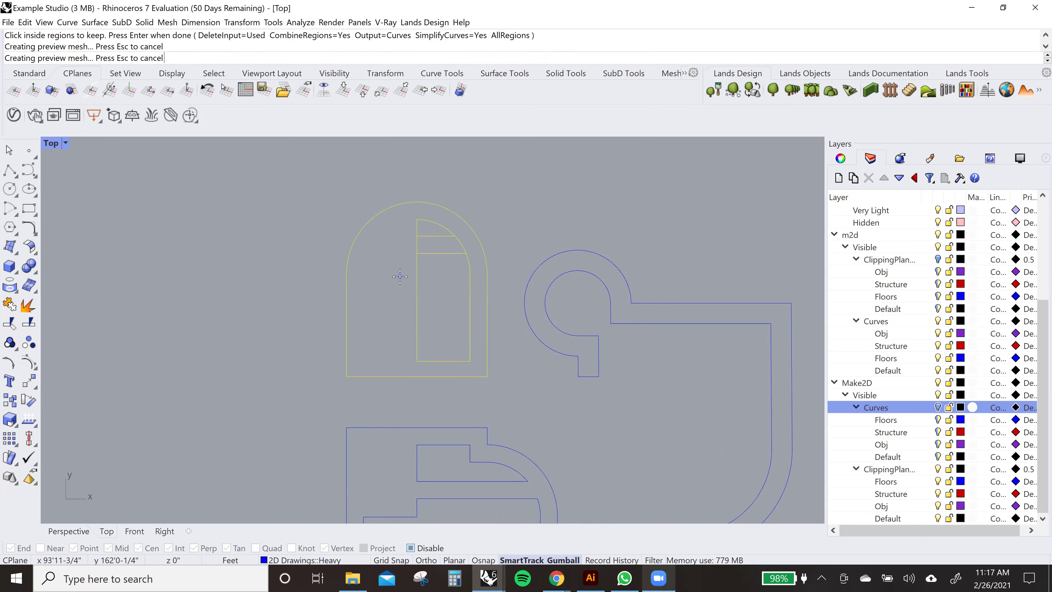
pyautogui.scroll(1, 398, 257)
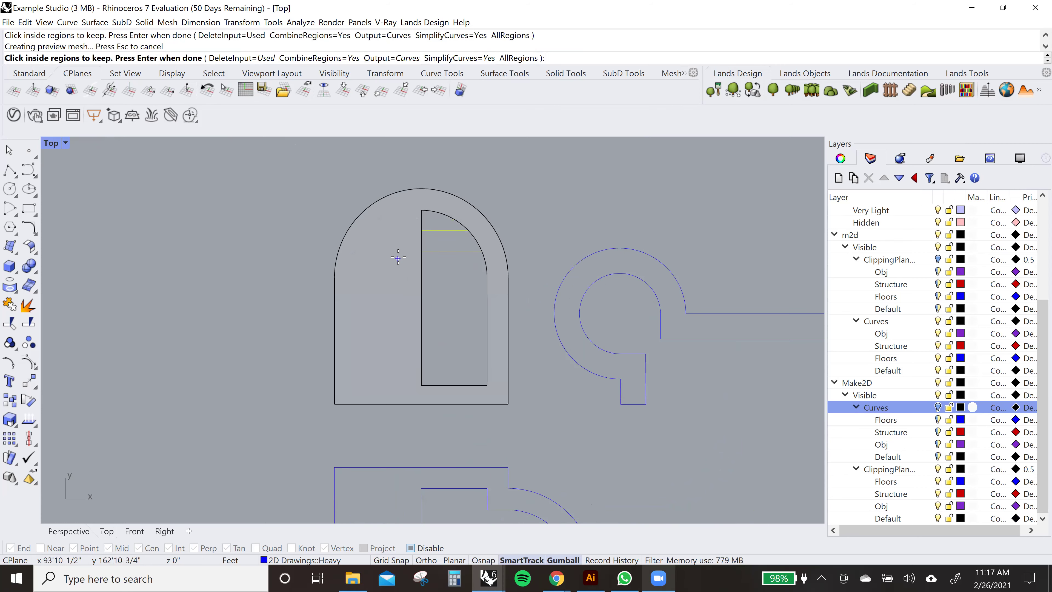
pyautogui.click(429, 241)
pyautogui.hscroll(2, 419, 259)
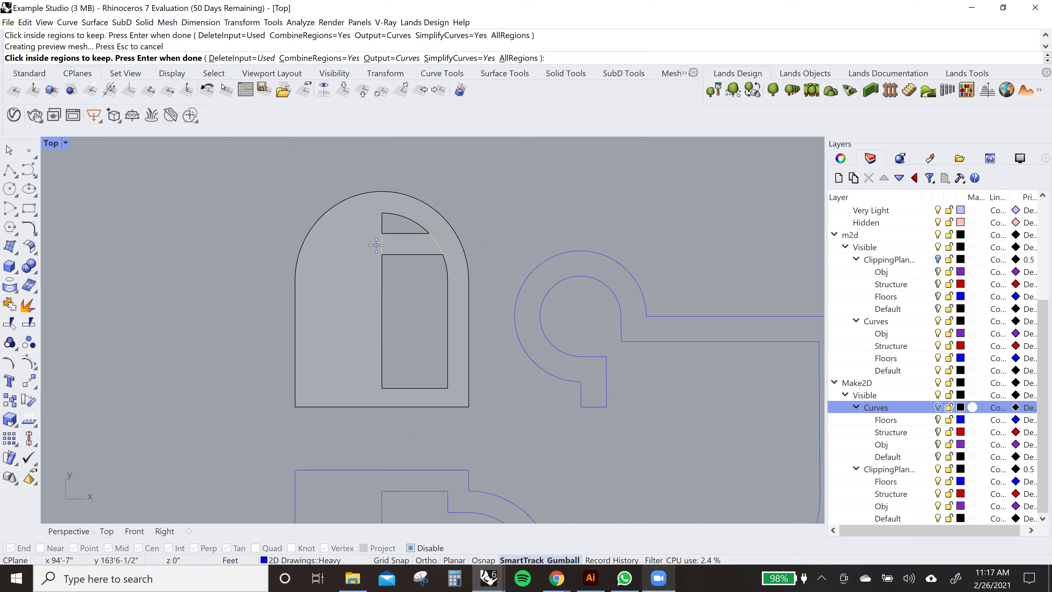
pyautogui.scroll(4, 888, 327)
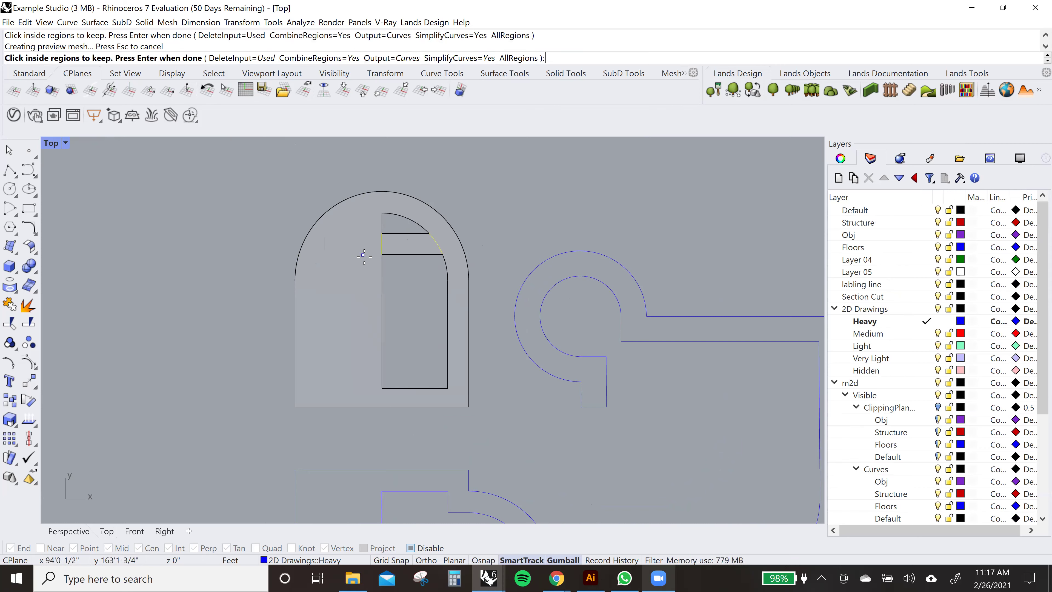
pyautogui.moveTo(376, 245); pyautogui.dragTo(364, 226, button='right')
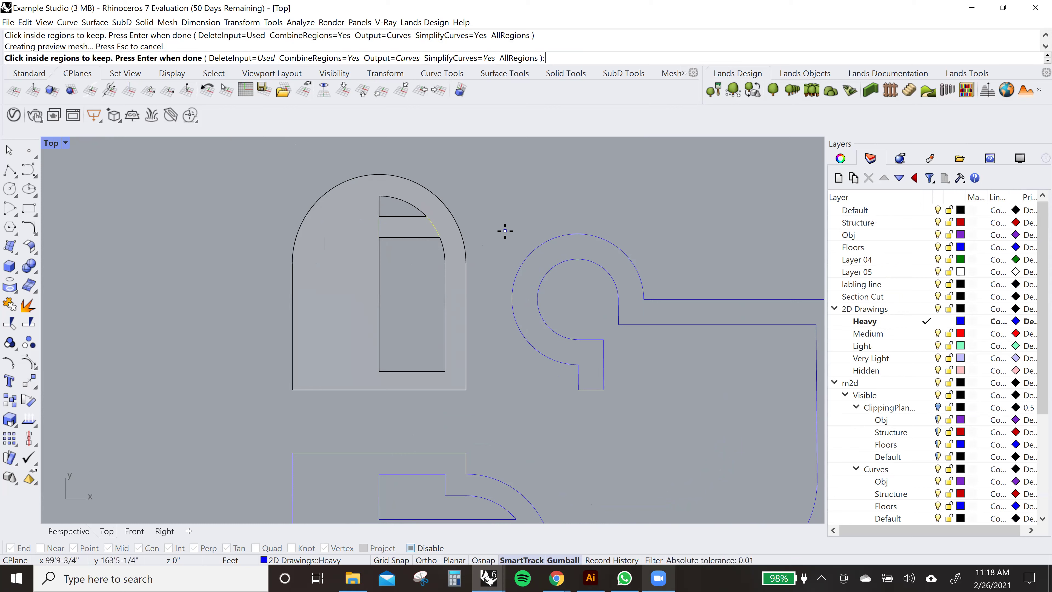
pyautogui.press('Return')
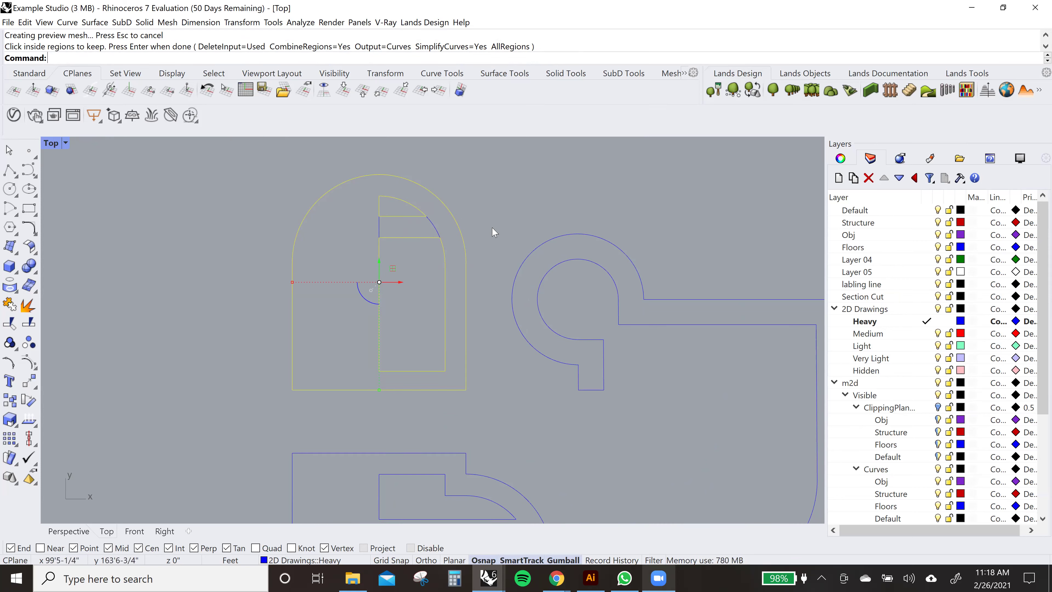
# - Delete the leftover wall segments between the two floor lines inside the arched top volume
pyautogui.scroll(1, 437, 221)
pyautogui.scroll(1, 432, 228)
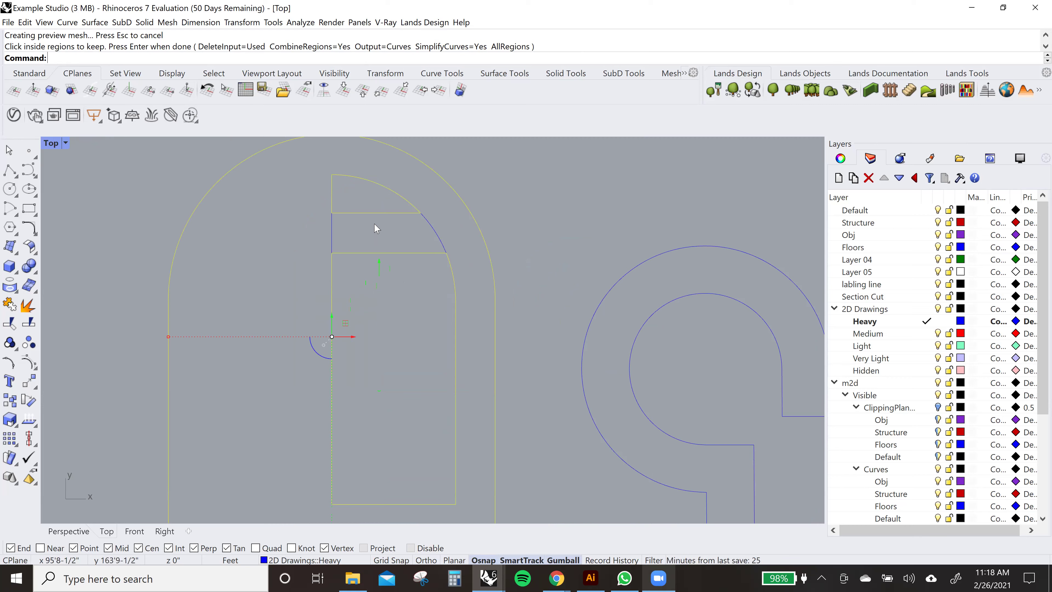
pyautogui.scroll(-4, 368, 236)
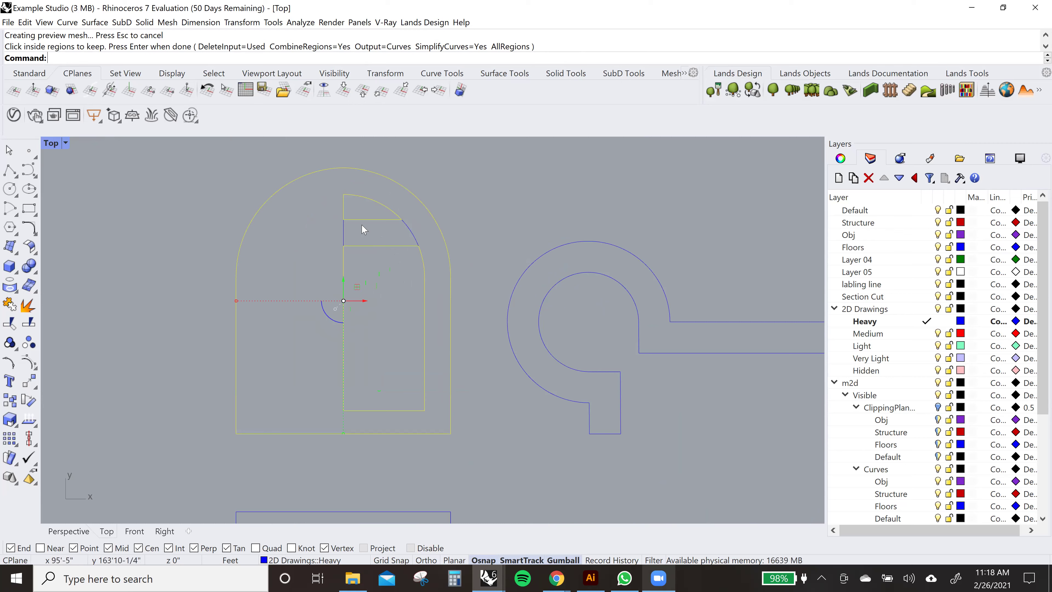
pyautogui.press('Escape')
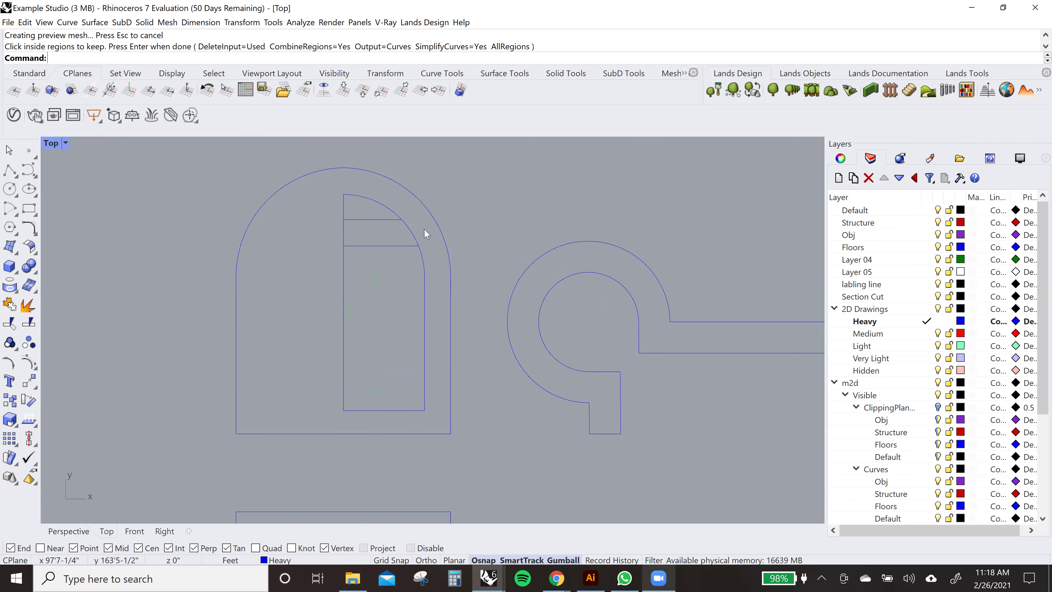
pyautogui.click(365, 234)
pyautogui.press('Return')
pyautogui.press('Delete')
pyautogui.scroll(-2, 381, 253)
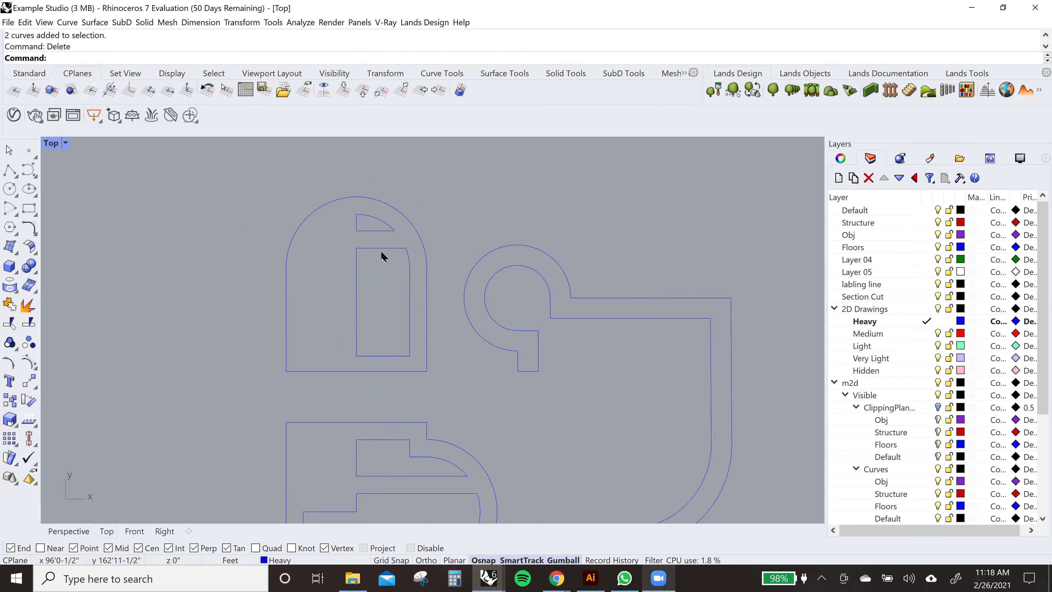
# - Run CurveBoolean on the curves of the lower tower and its base, leaving out the volumes above
pyautogui.moveTo(440, 223)
pyautogui.mouseDown(button='right')
pyautogui.moveTo(469, 329)
pyautogui.moveTo(494, 261)
pyautogui.moveTo(490, 272)
pyautogui.moveTo(453, 175)
pyautogui.mouseUp(button='right')
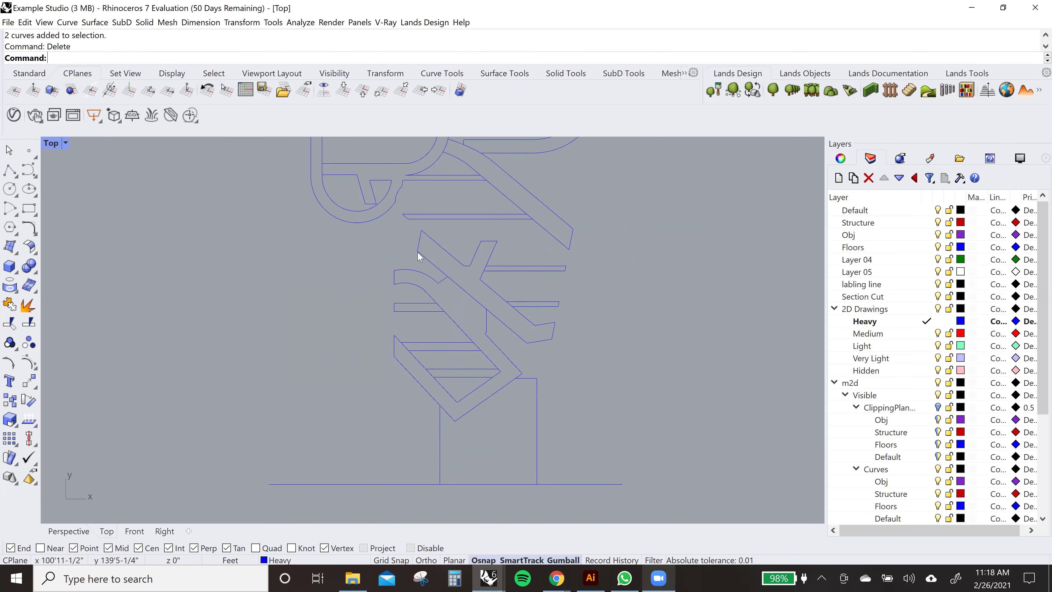
pyautogui.moveTo(290, 208); pyautogui.dragTo(624, 511)
pyautogui.moveTo(585, 402); pyautogui.dragTo(576, 372, button='right')
pyautogui.keyDown('ctrl'); pyautogui.moveTo(608, 178); pyautogui.dragTo(533, 218); pyautogui.keyUp('ctrl')
pyautogui.keyDown('ctrl'); pyautogui.moveTo(377, 195); pyautogui.dragTo(378, 197); pyautogui.keyUp('ctrl')
pyautogui.write('urve')
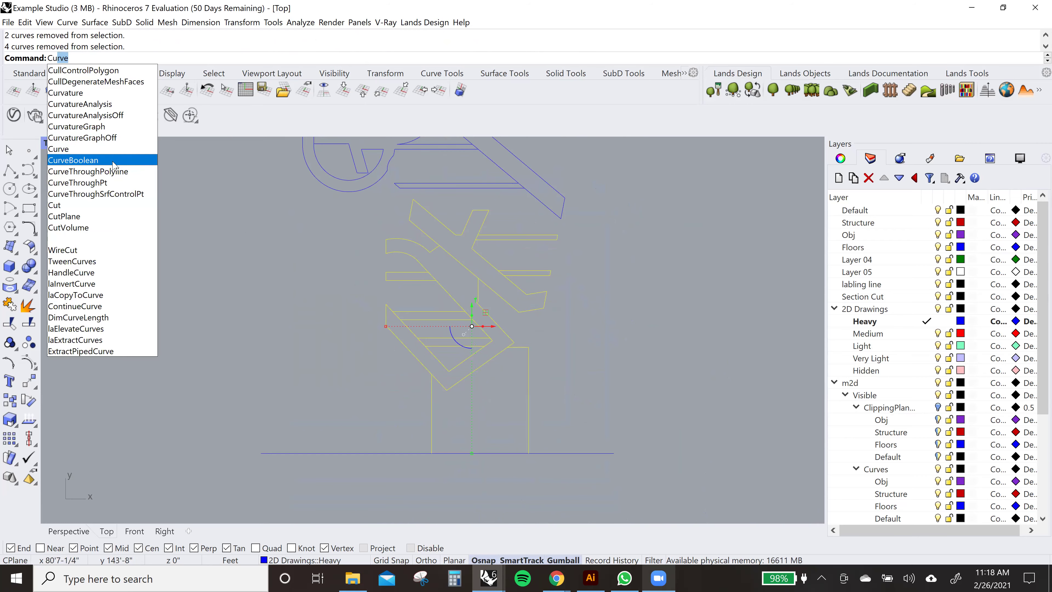
pyautogui.click(133, 161)
# - Combine the lower tower's crossing diagonal walls and attached slab strips into closed outlines with DeleteInput set to Used
pyautogui.scroll(2, 456, 274)
pyautogui.click(456, 274)
pyautogui.click(467, 237)
pyautogui.scroll(4, 479, 205)
pyautogui.click(494, 213)
pyautogui.click(588, 298)
pyautogui.scroll(-2, 538, 290)
pyautogui.click(437, 219)
pyautogui.scroll(-4, 442, 219)
pyautogui.moveTo(394, 161); pyautogui.dragTo(410, 255, button='right')
pyautogui.scroll(4, 408, 254)
pyautogui.click(399, 250)
pyautogui.scroll(-2, 400, 250)
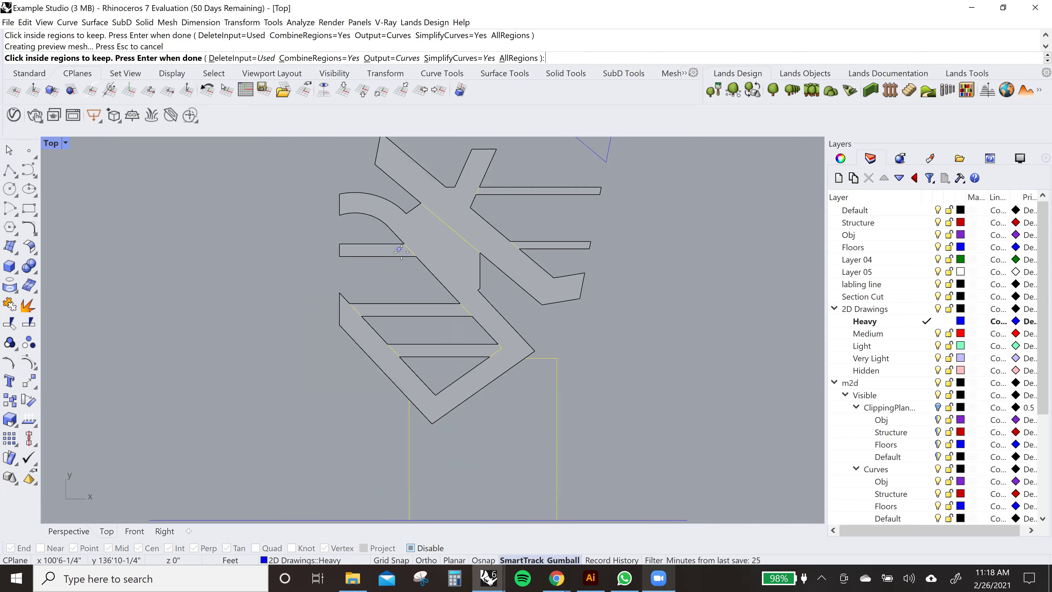
pyautogui.moveTo(522, 414)
pyautogui.mouseDown(button='right')
pyautogui.moveTo(558, 359)
pyautogui.moveTo(507, 348)
pyautogui.mouseUp(button='right')
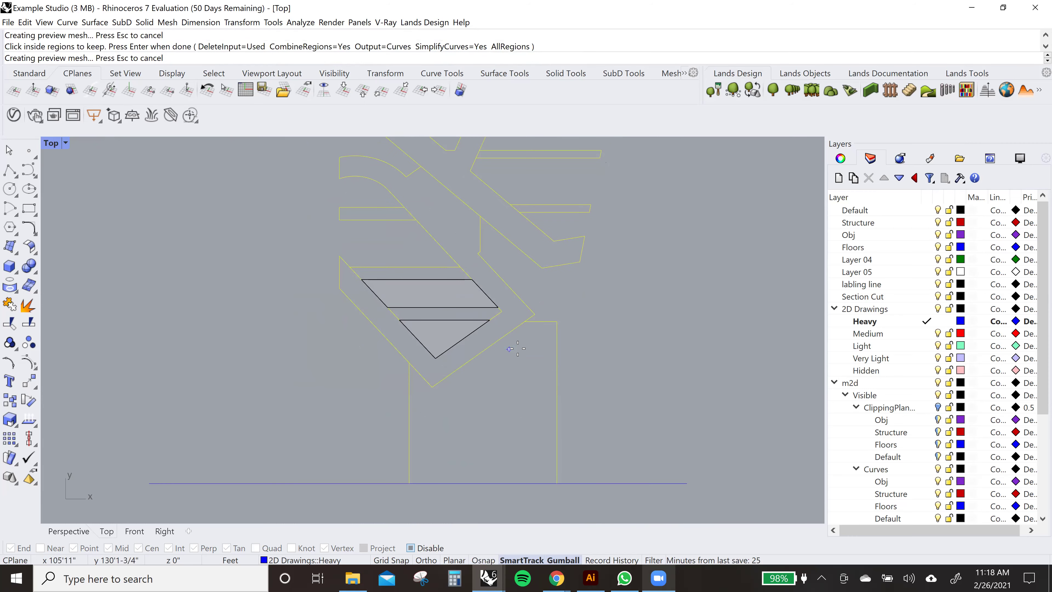
pyautogui.scroll(-2, 524, 348)
pyautogui.press('Return')
# - Delete the leftover segments where the slab strips and crossing diagonals meet the lower tower's walls
pyautogui.scroll(2, 478, 265)
pyautogui.scroll(4, 437, 251)
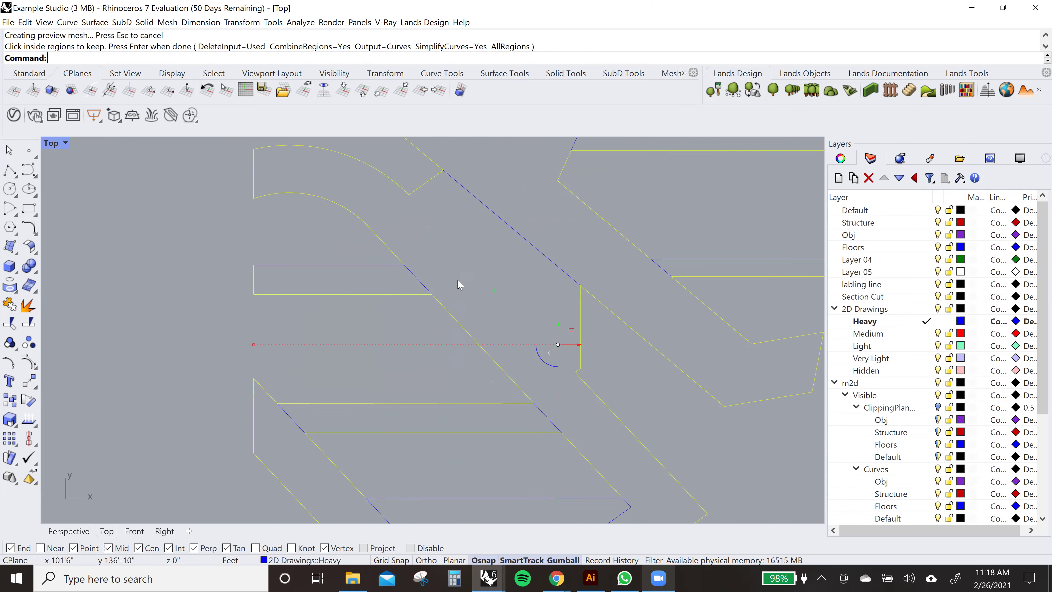
pyautogui.click(419, 281)
pyautogui.keyDown('shift'); pyautogui.click(523, 237); pyautogui.keyUp('shift')
pyautogui.scroll(-4, 546, 267)
pyautogui.scroll(4, 620, 270)
pyautogui.keyDown('shift'); pyautogui.click(623, 263); pyautogui.keyUp('shift')
pyautogui.scroll(-2, 613, 271)
pyautogui.scroll(2, 560, 186)
pyautogui.keyDown('shift'); pyautogui.click(560, 181); pyautogui.keyUp('shift')
pyautogui.scroll(-5, 555, 275)
pyautogui.scroll(2, 558, 340)
pyautogui.scroll(1, 559, 343)
pyautogui.keyDown('shift'); pyautogui.click(548, 302); pyautogui.keyUp('shift')
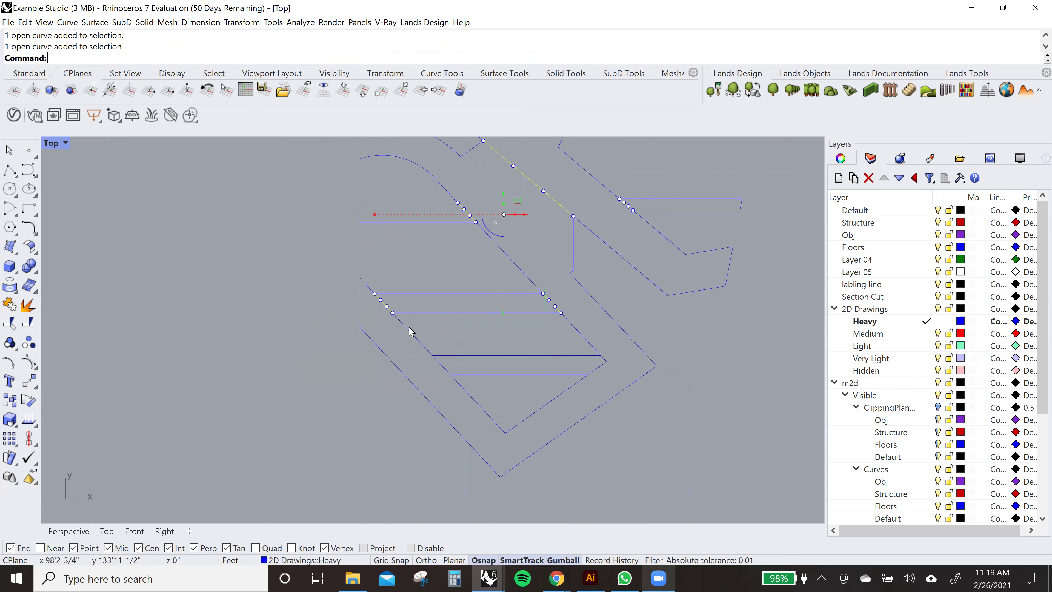
pyautogui.keyDown('shift'); pyautogui.click(436, 361); pyautogui.keyUp('shift')
pyautogui.keyDown('shift'); pyautogui.click(598, 360); pyautogui.keyUp('shift')
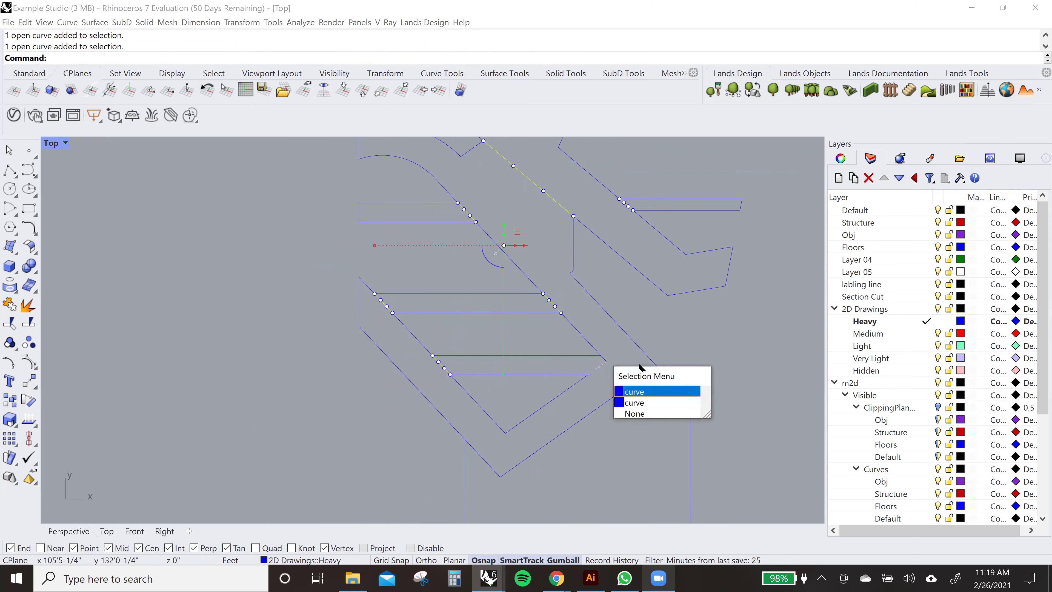
pyautogui.press('Escape')
pyautogui.press('Delete')
# - Trim and delete the overlapping cut lines where the hooked volume's bottom slab meets the curved diagonal wall
pyautogui.scroll(2, 605, 365)
pyautogui.scroll(-8, 607, 365)
pyautogui.scroll(2, 683, 388)
pyautogui.moveTo(637, 257)
pyautogui.mouseDown(button='right')
pyautogui.moveTo(601, 453)
pyautogui.moveTo(603, 302)
pyautogui.mouseUp(button='right')
pyautogui.scroll(-4, 599, 385)
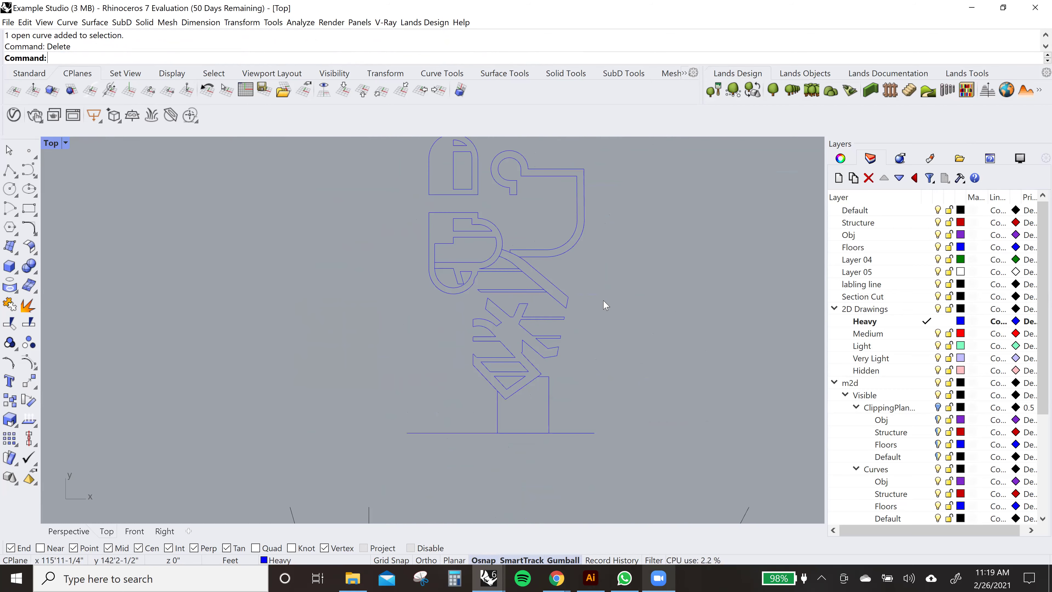
pyautogui.scroll(10, 517, 243)
pyautogui.moveTo(597, 238); pyautogui.dragTo(569, 297)
pyautogui.scroll(6, 516, 282)
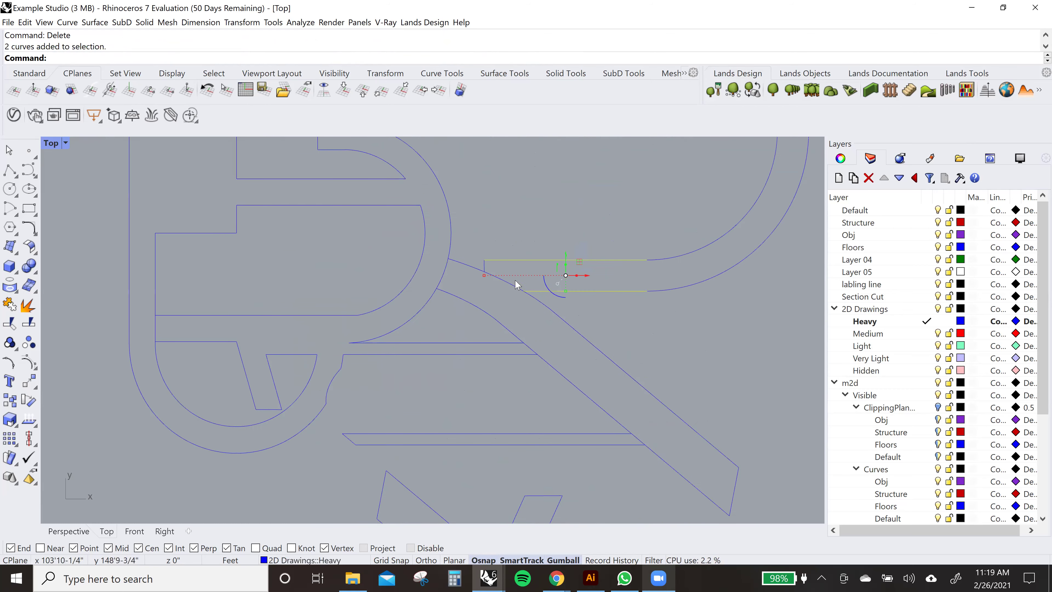
pyautogui.scroll(4, 480, 238)
pyautogui.keyDown('shift'); pyautogui.moveTo(528, 220); pyautogui.dragTo(517, 331); pyautogui.keyUp('shift')
pyautogui.scroll(2, 533, 302)
pyautogui.write('Trim')
pyautogui.press('Return')
pyautogui.scroll(-12, 518, 322)
pyautogui.scroll(6, 485, 314)
pyautogui.press('Return')
pyautogui.click(482, 309)
pyautogui.press('Delete')
pyautogui.press('Delete')
pyautogui.scroll(-5, 491, 305)
# - Trim away the diagonal wall's inner edge across the ends of the two floor slabs that meet it
pyautogui.moveTo(493, 305); pyautogui.dragTo(597, 344, button='right')
pyautogui.scroll(3, 598, 285)
pyautogui.moveTo(493, 341); pyautogui.dragTo(474, 356)
pyautogui.scroll(8, 546, 332)
pyautogui.press('Return')
pyautogui.moveTo(634, 364); pyautogui.dragTo(608, 371)
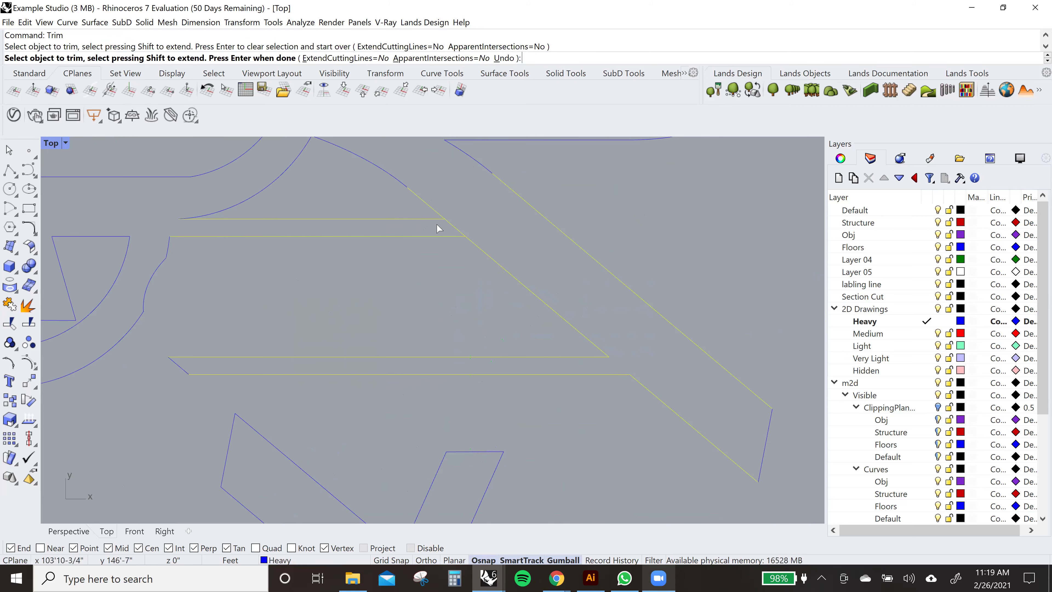
pyautogui.click(453, 229)
pyautogui.press('Return')
# - Trim away the ground line between the two outer walls of the tower's base
pyautogui.scroll(-6, 573, 305)
pyautogui.moveTo(634, 334); pyautogui.dragTo(613, 273, button='right')
pyautogui.scroll(-4, 615, 404)
pyautogui.write('F')
pyautogui.press('Escape')
pyautogui.scroll(3, 561, 382)
pyautogui.moveTo(483, 323); pyautogui.dragTo(475, 324)
pyautogui.press('Return')
pyautogui.click(568, 339)
pyautogui.press('Return')
pyautogui.scroll(-2, 541, 366)
pyautogui.scroll(2, 544, 370)
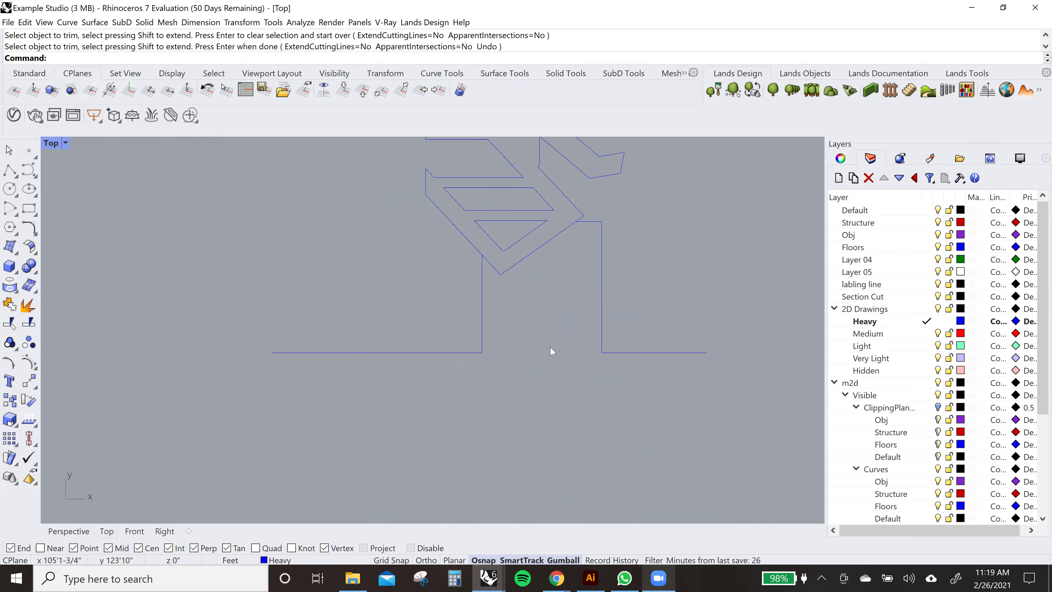
# - Offset the base's left wall line 1' towards the inside of the base
pyautogui.scroll(-3, 626, 223)
pyautogui.moveTo(625, 223)
pyautogui.mouseDown(button='right')
pyautogui.moveTo(533, 456)
pyautogui.moveTo(548, 312)
pyautogui.mouseUp(button='right')
pyautogui.scroll(4, 527, 318)
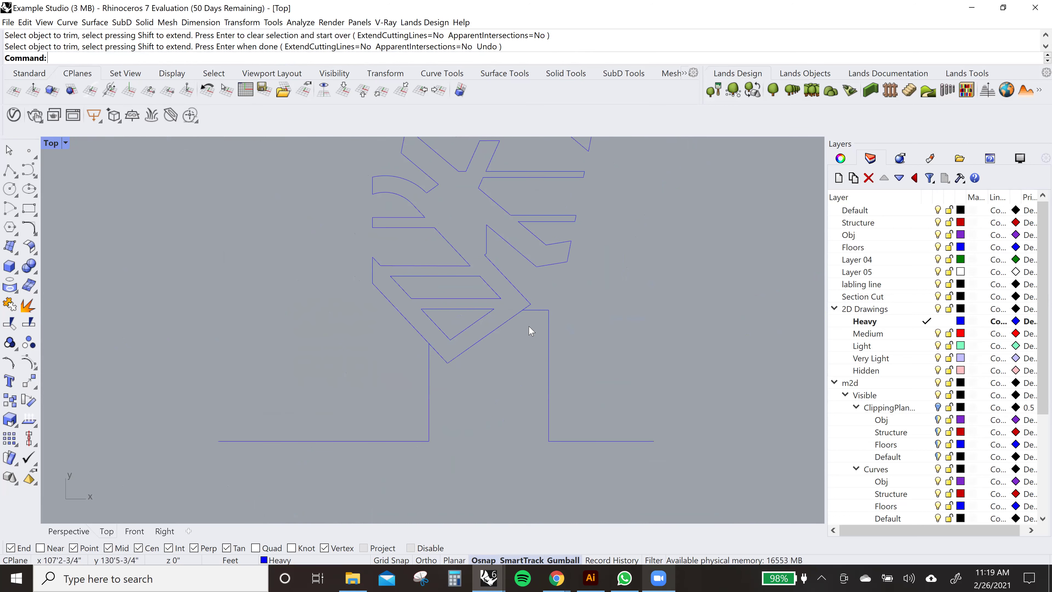
pyautogui.scroll(1, 457, 385)
pyautogui.moveTo(530, 416)
pyautogui.mouseDown(button='right')
pyautogui.moveTo(515, 399)
pyautogui.moveTo(501, 338)
pyautogui.mouseUp(button='right')
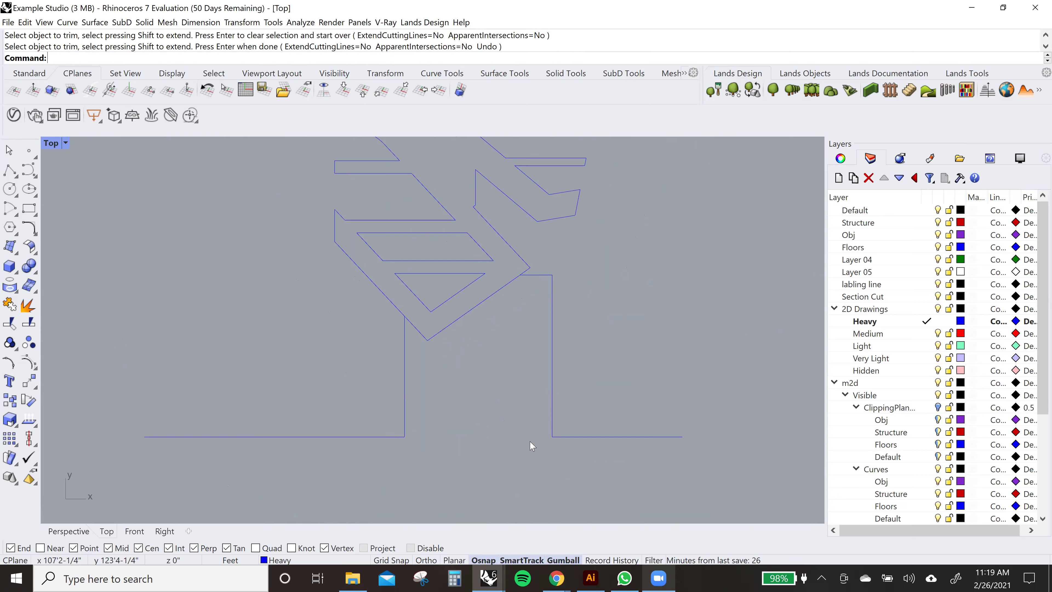
pyautogui.scroll(1, 435, 387)
pyautogui.click(404, 300)
pyautogui.scroll(1, 435, 345)
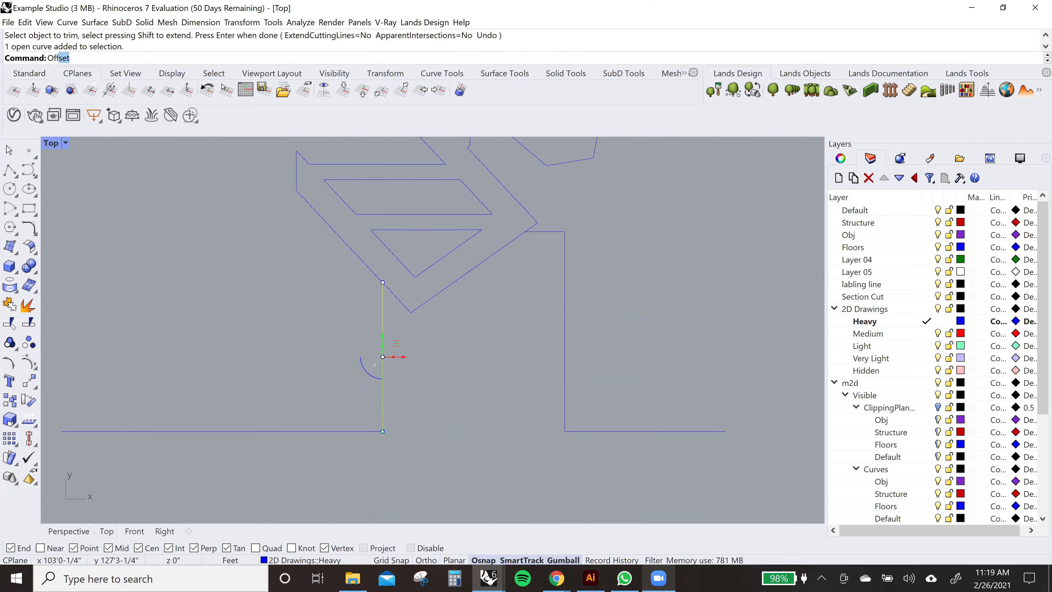
pyautogui.press('Return')
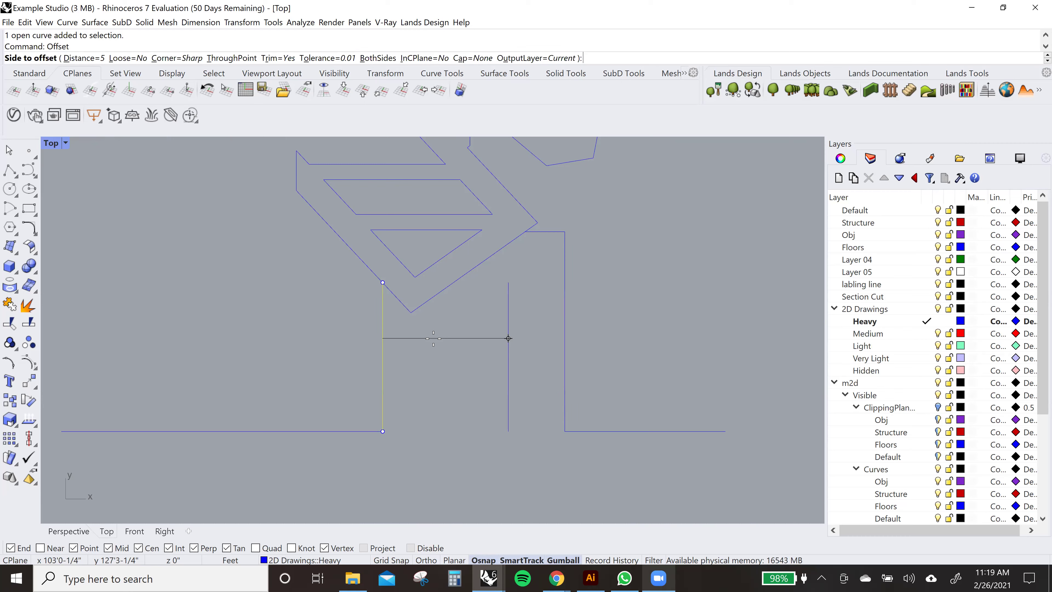
pyautogui.write('1')
pyautogui.press('Return')
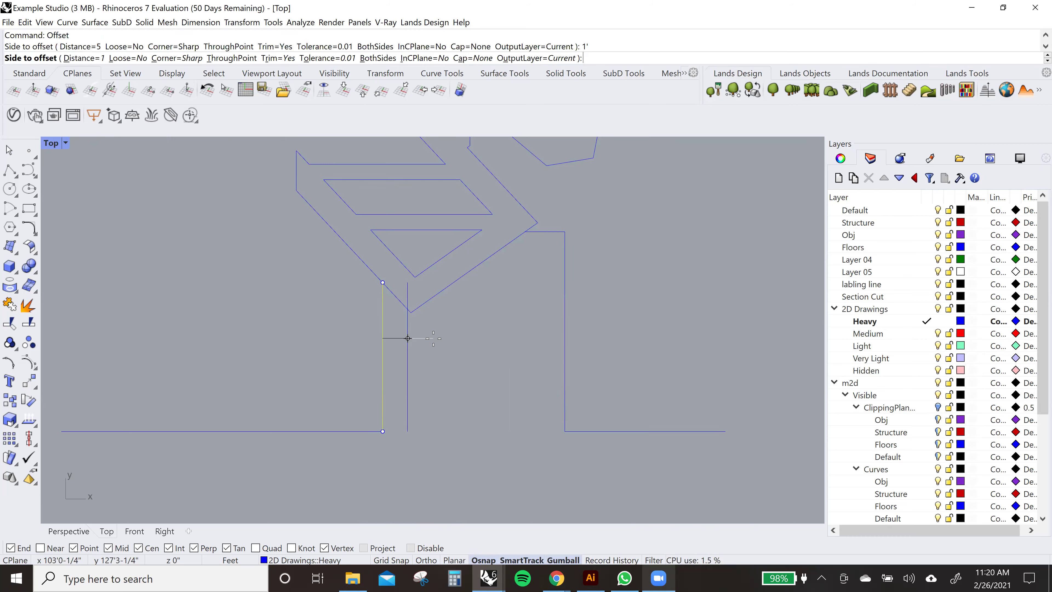
pyautogui.click(408, 339)
# - Join the base's right wall line with its short top line and offset the result 1' inward
pyautogui.moveTo(566, 237); pyautogui.dragTo(560, 248)
pyautogui.write('j')
pyautogui.press('Return')
pyautogui.write('P')
pyautogui.press('BackSpace')
pyautogui.write('Offset')
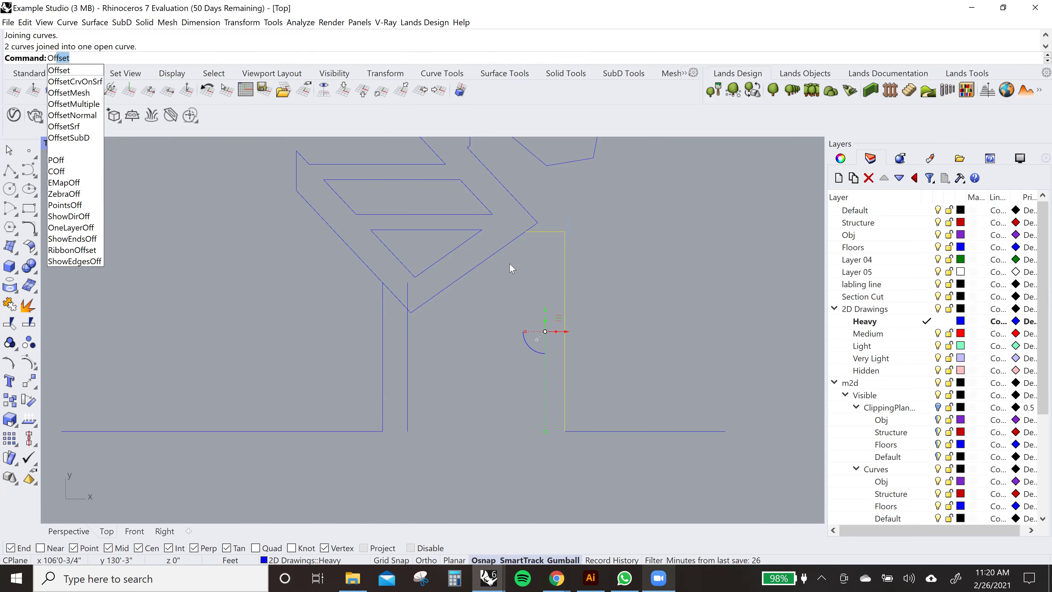
pyautogui.press('Return')
pyautogui.click(478, 285)
pyautogui.scroll(2, 456, 287)
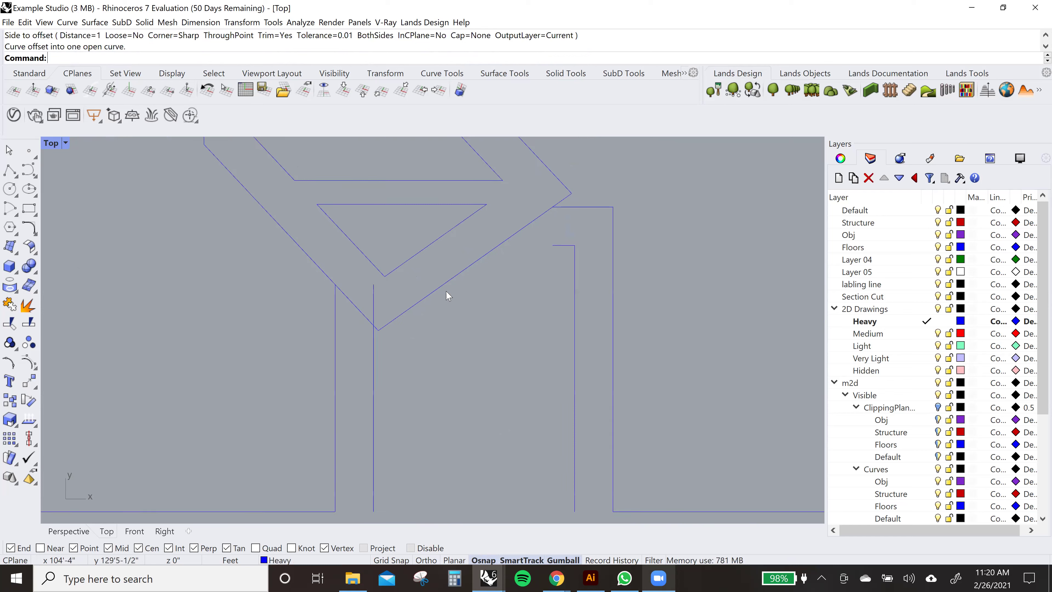
# - Extend the inner horizontal line of the base's right wall to the tower's sloping lower outline
pyautogui.click(437, 288)
pyautogui.write('extend')
pyautogui.press('Return')
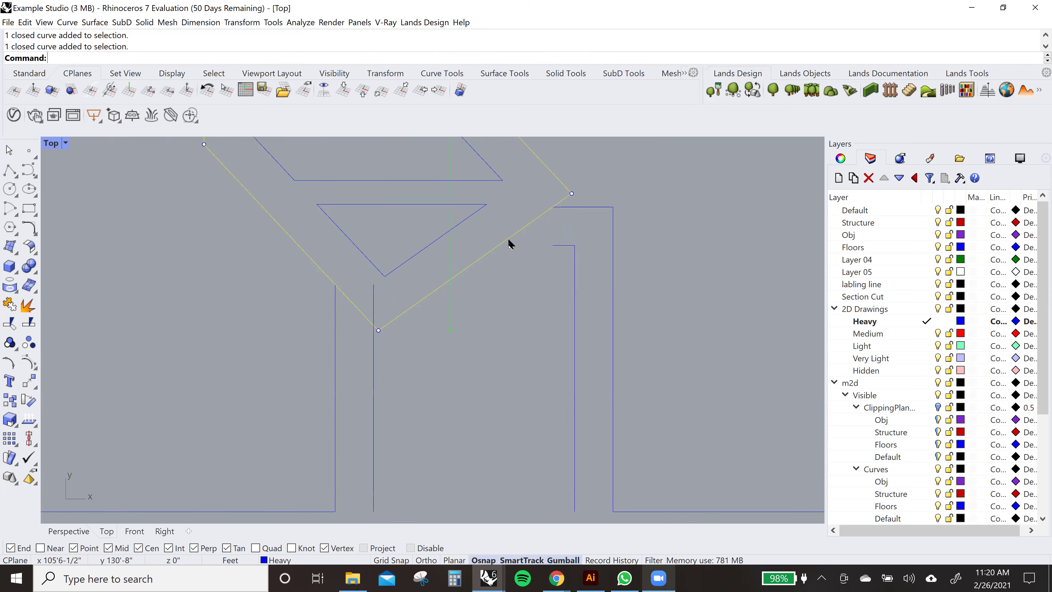
pyautogui.click(555, 245)
pyautogui.press('Return')
pyautogui.scroll(1, 414, 325)
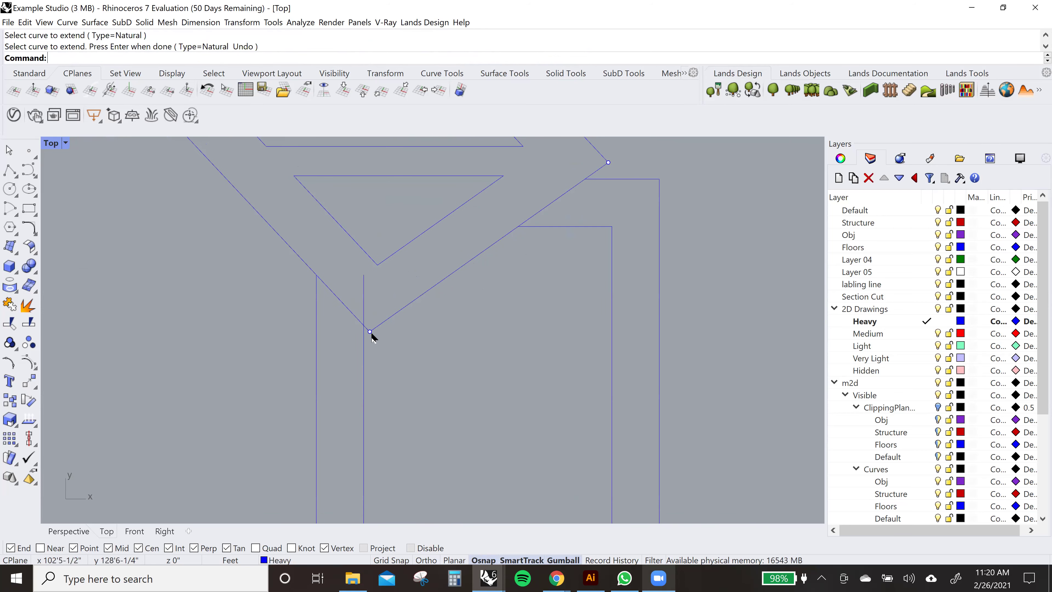
# - Trim off the left inner wall line where it runs up into the tower outline
pyautogui.click(378, 327)
pyautogui.write('trim')
pyautogui.press('Return')
pyautogui.click(364, 305)
pyautogui.scroll(-1, 367, 303)
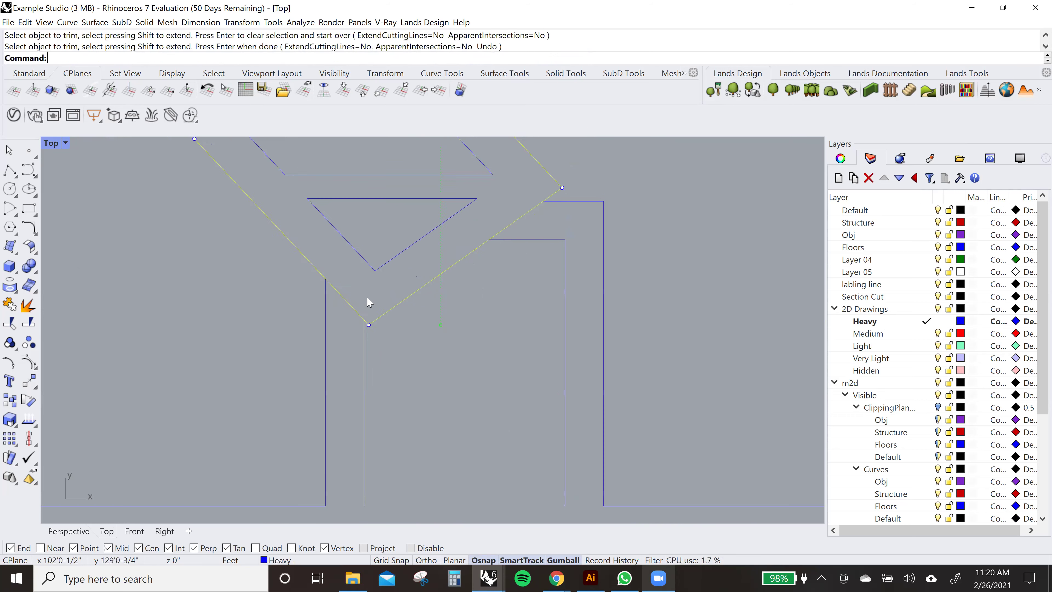
# - Trim away the tower outline segments crossing the base's wall thickness so the walls open into the tower section
pyautogui.moveTo(197, 375); pyautogui.dragTo(197, 375)
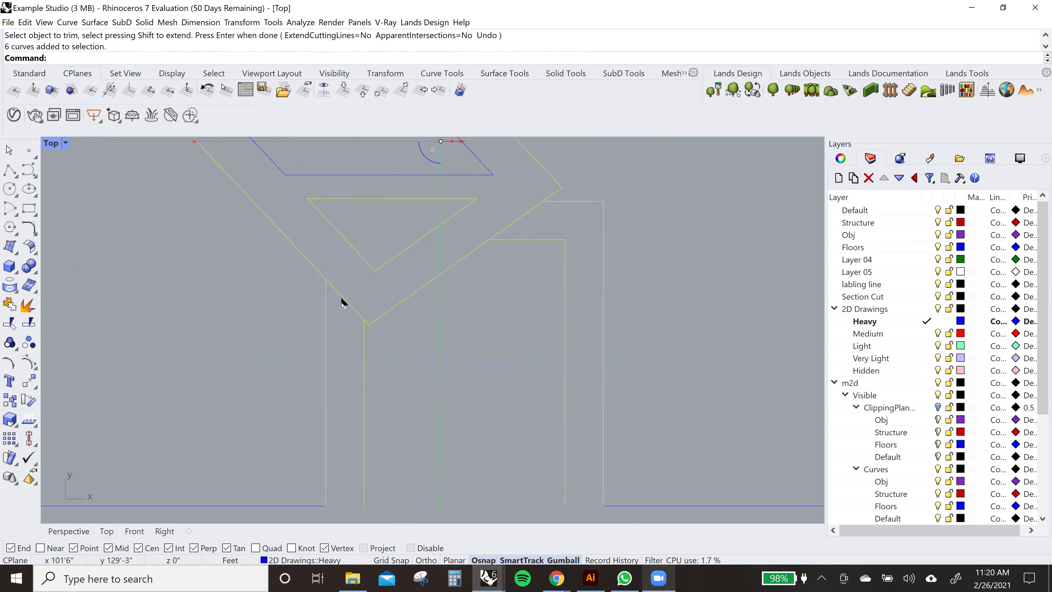
pyautogui.press('Return')
pyautogui.click(505, 226)
pyautogui.scroll(-3, 504, 226)
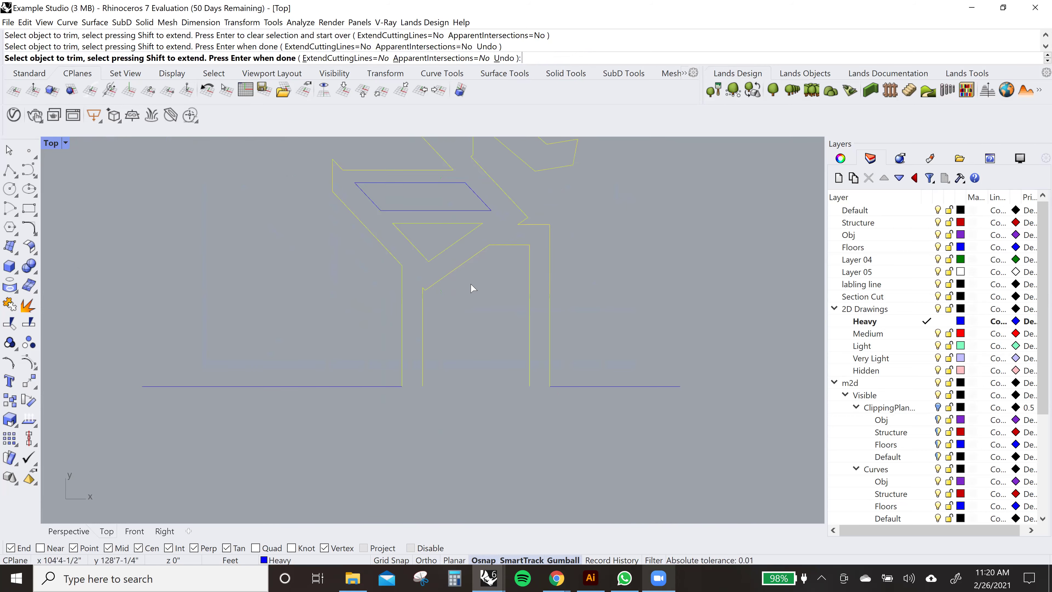
pyautogui.press('Return')
# - Draw a horizontal line closing the bottom of the base's interior between its two inner wall lines
pyautogui.scroll(2, 445, 392)
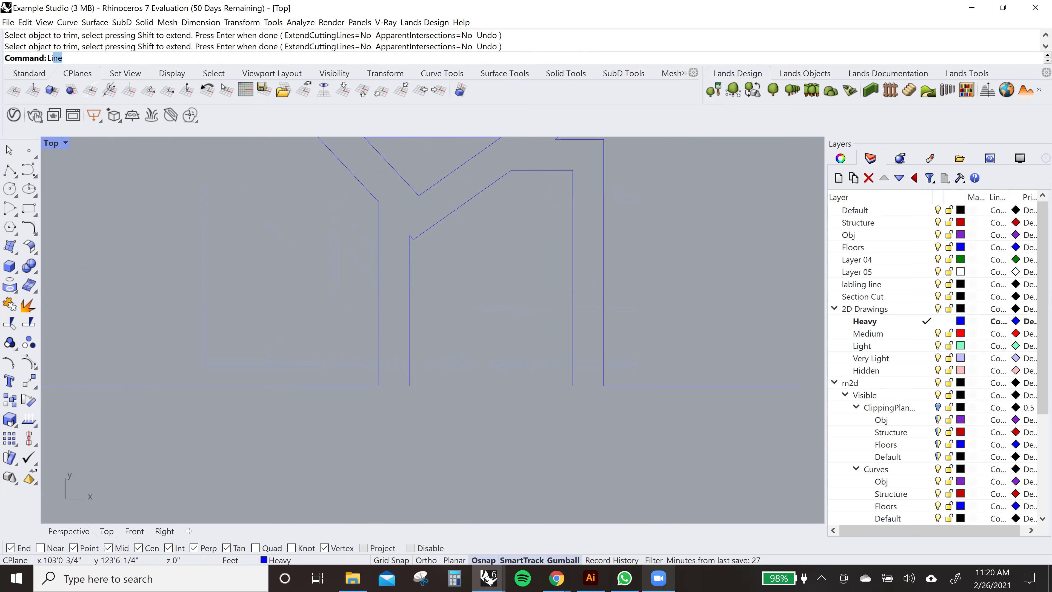
pyautogui.write('Li')
pyautogui.press('Return')
pyautogui.click(409, 386)
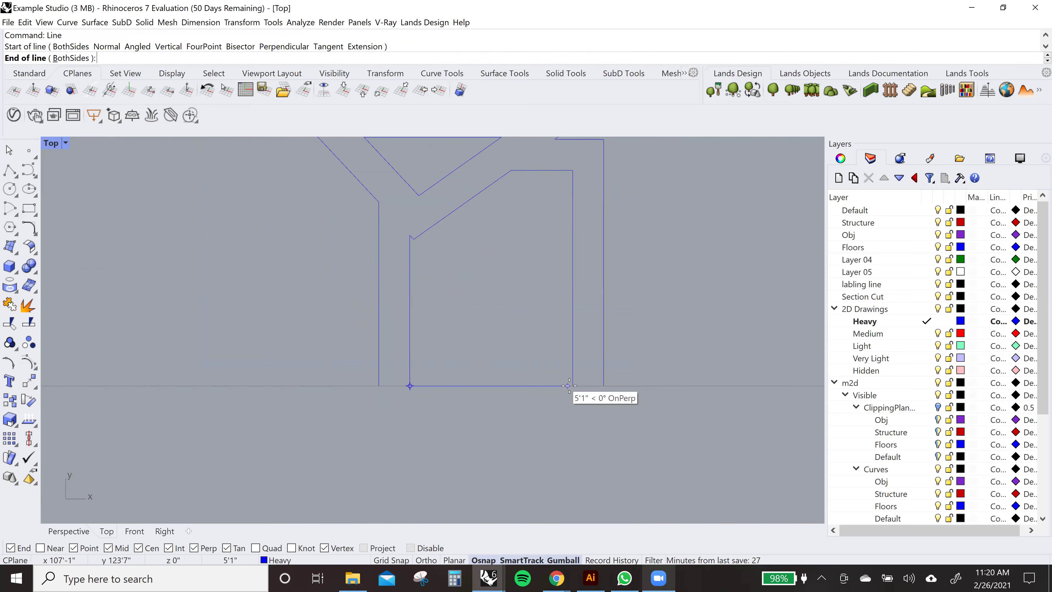
pyautogui.click(568, 386)
# - Delete the tiny leftover segment at the upper left corner of the base's interior outline
pyautogui.scroll(3, 436, 232)
pyautogui.click(390, 286)
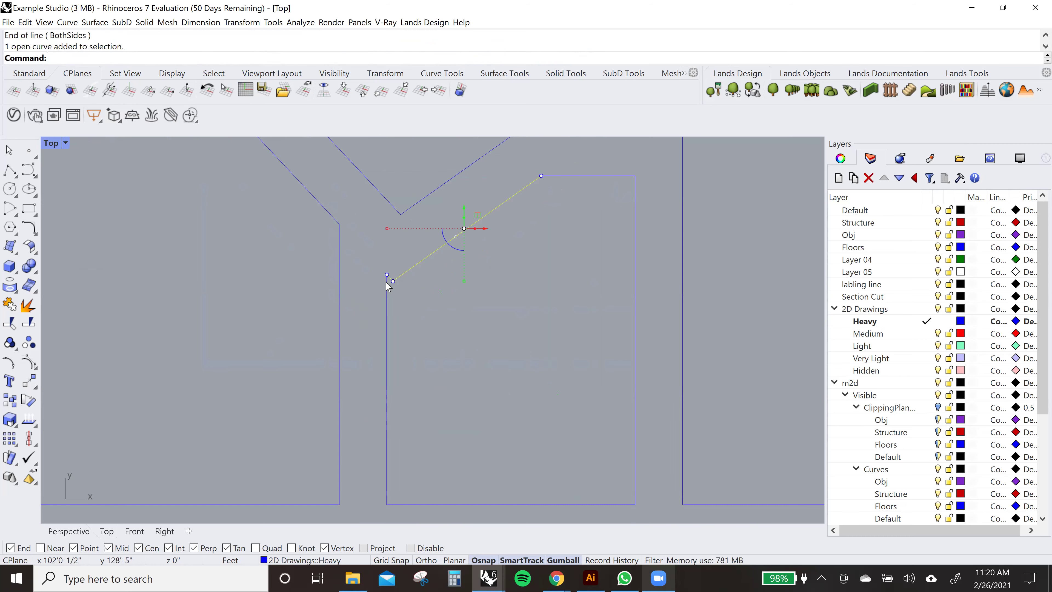
pyautogui.scroll(1, 397, 282)
pyautogui.scroll(-1, 392, 284)
pyautogui.scroll(1, 393, 286)
pyautogui.press('Escape')
pyautogui.scroll(2, 392, 294)
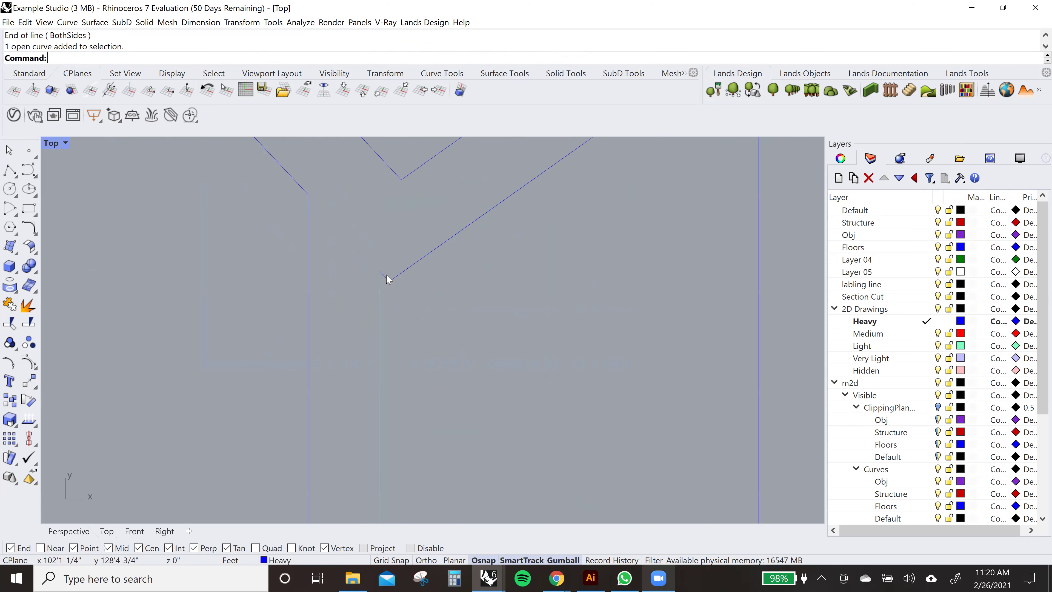
pyautogui.click(391, 281)
pyautogui.scroll(4, 372, 255)
pyautogui.moveTo(368, 252); pyautogui.dragTo(402, 287)
pyautogui.press('Delete')
pyautogui.scroll(-4, 404, 290)
pyautogui.write('Fill')
pyautogui.press('Return')
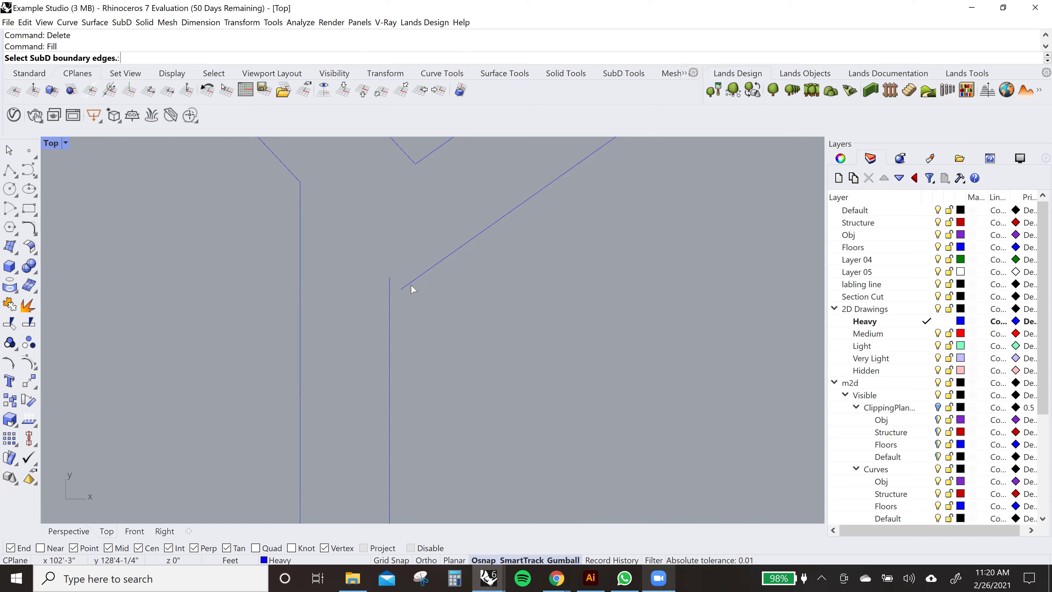
pyautogui.press('Escape')
# - Fillet the interior's sloping top line and left wall line with radius 0 to form a sharp corner
pyautogui.write('Fil')
pyautogui.press('Return')
pyautogui.click(416, 279)
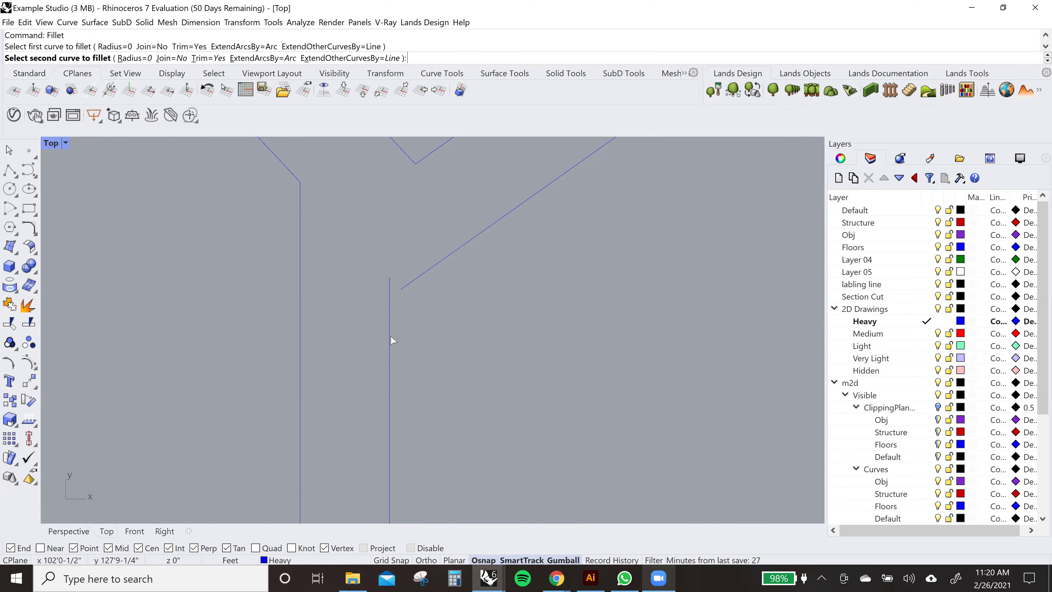
pyautogui.click(389, 339)
pyautogui.scroll(-4, 393, 343)
pyautogui.scroll(4, 422, 221)
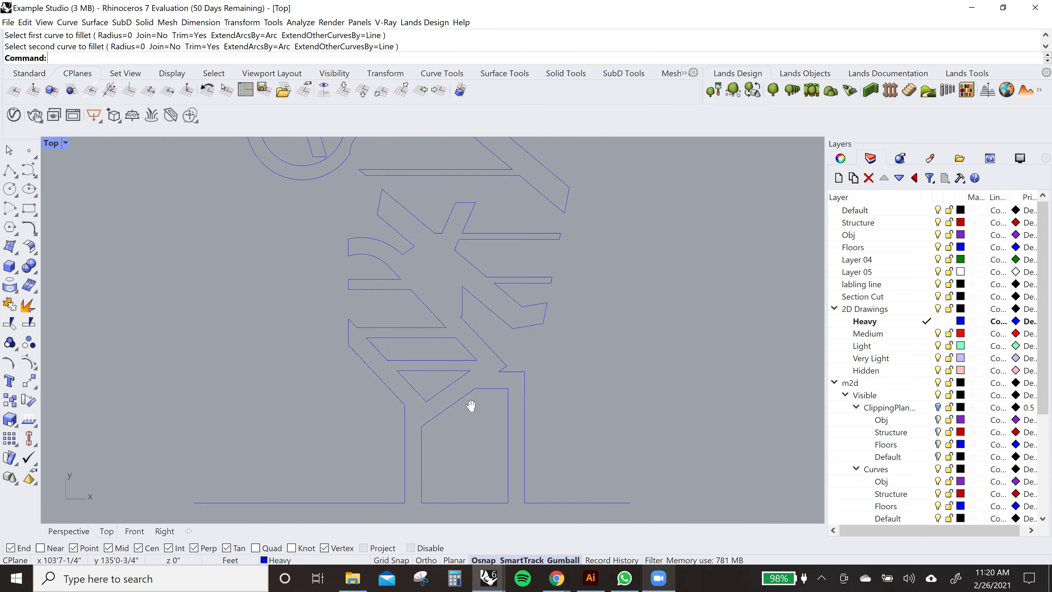
# - Delete the tiny leftover segment where the short vertical line meets the long sloping wall above the base, and fillet both lines with radius 0
pyautogui.scroll(8, 498, 369)
pyautogui.click(500, 366)
pyautogui.press('Escape')
pyautogui.click(497, 354)
pyautogui.press('Return')
pyautogui.click(499, 355)
pyautogui.write('Delete')
pyautogui.press('Return')
pyautogui.write('Fil')
pyautogui.press('Return')
pyautogui.click(506, 319)
pyautogui.click(526, 394)
pyautogui.scroll(-5, 526, 394)
pyautogui.scroll(-6, 526, 395)
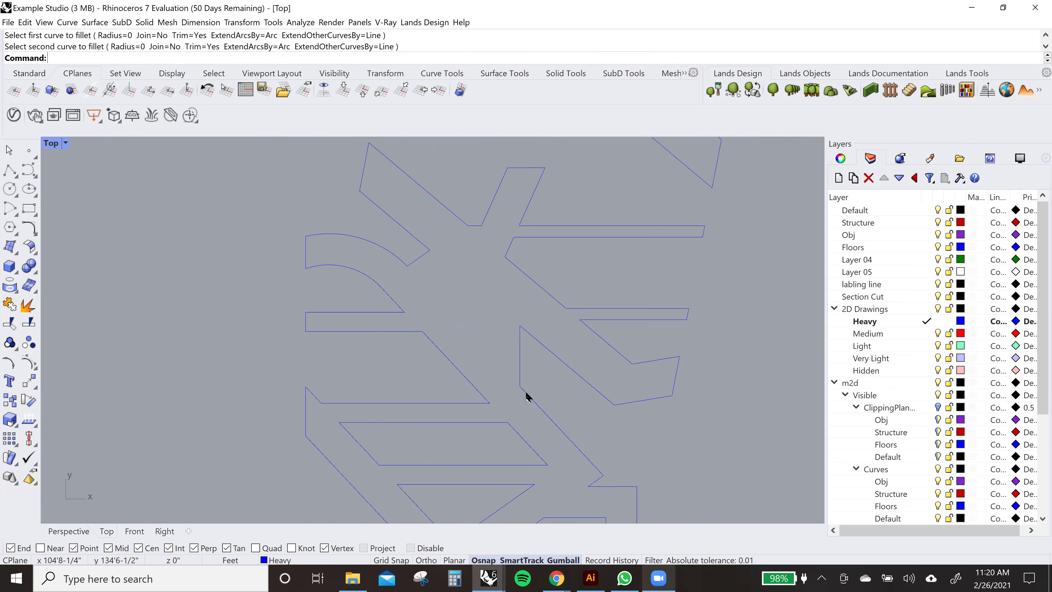
# - Fillet the lower rounded volume's outer arc with the adjoining horizontal wall line at radius 0 and delete the two leftover segments between them
pyautogui.scroll(4, 563, 336)
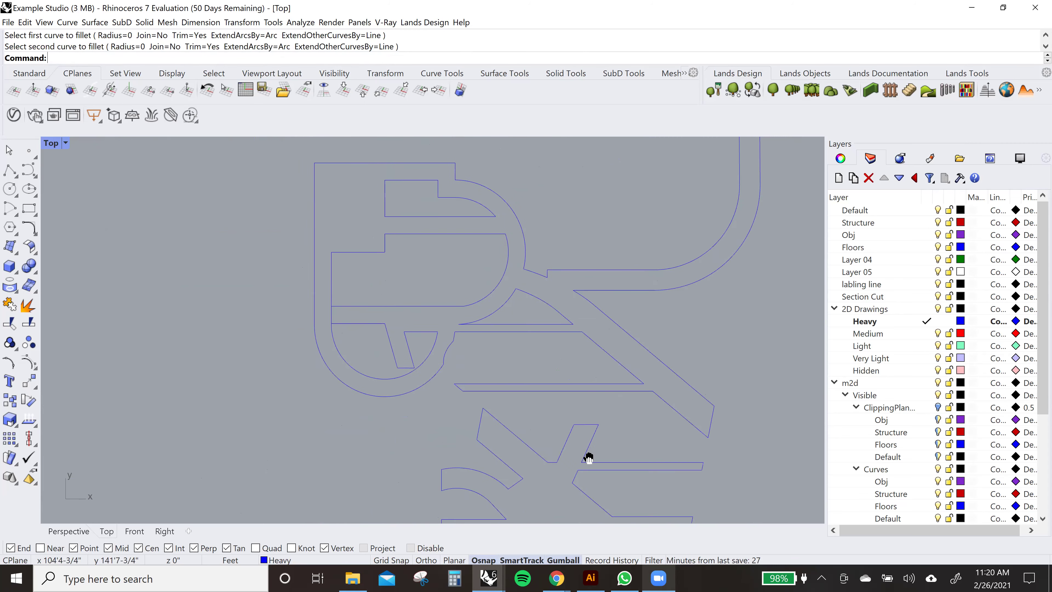
pyautogui.scroll(-4, 559, 378)
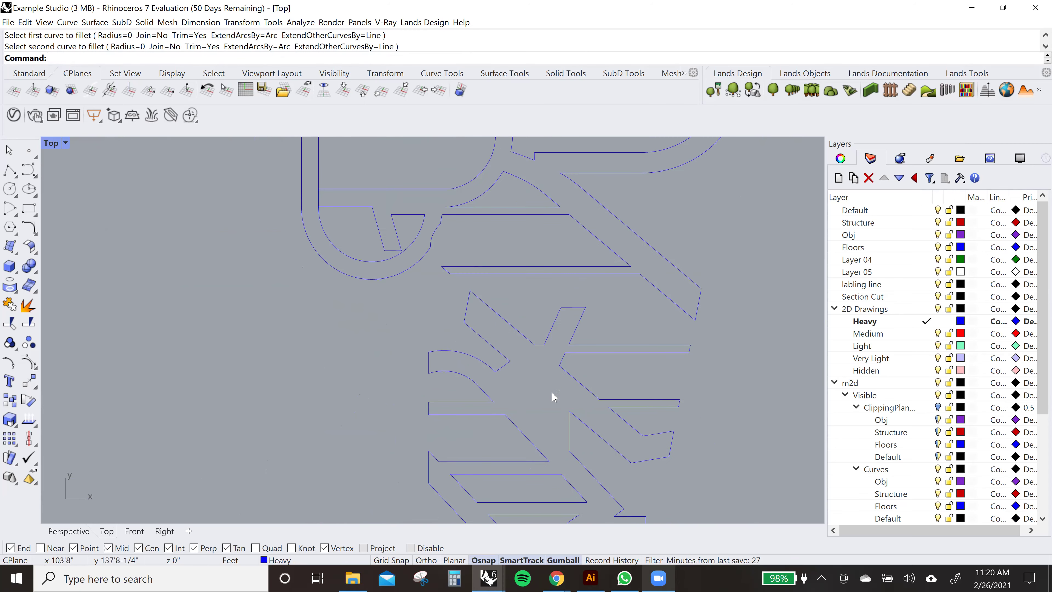
pyautogui.scroll(-8, 502, 382)
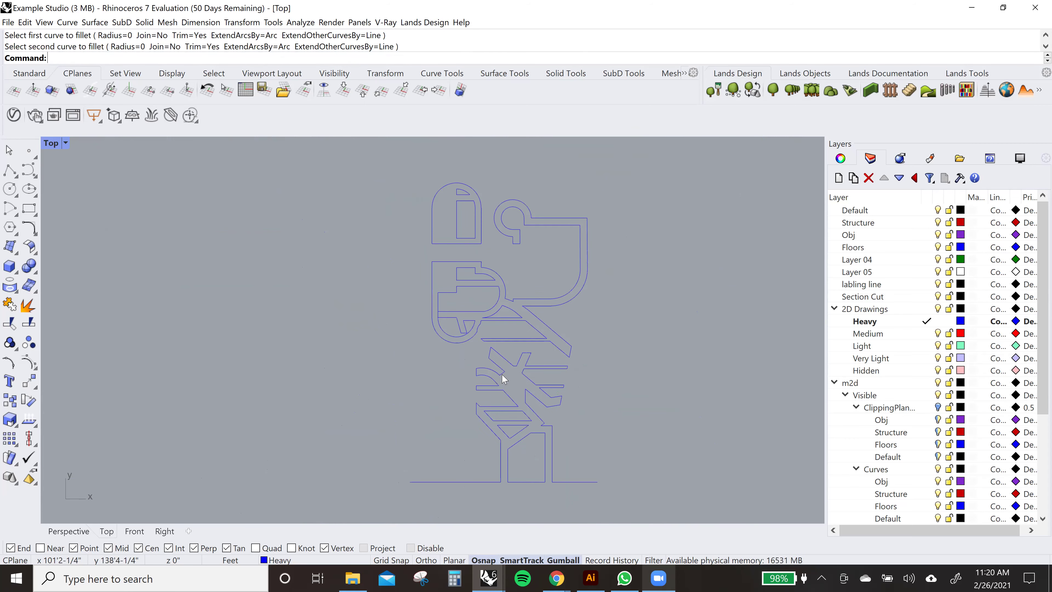
pyautogui.scroll(8, 511, 307)
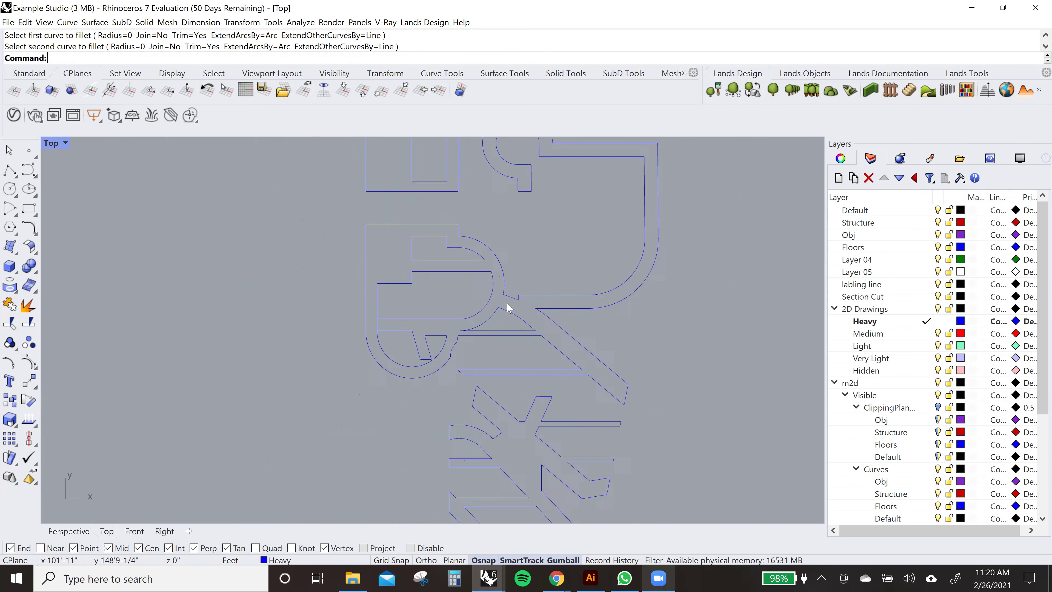
pyautogui.click(522, 302)
pyautogui.scroll(4, 524, 300)
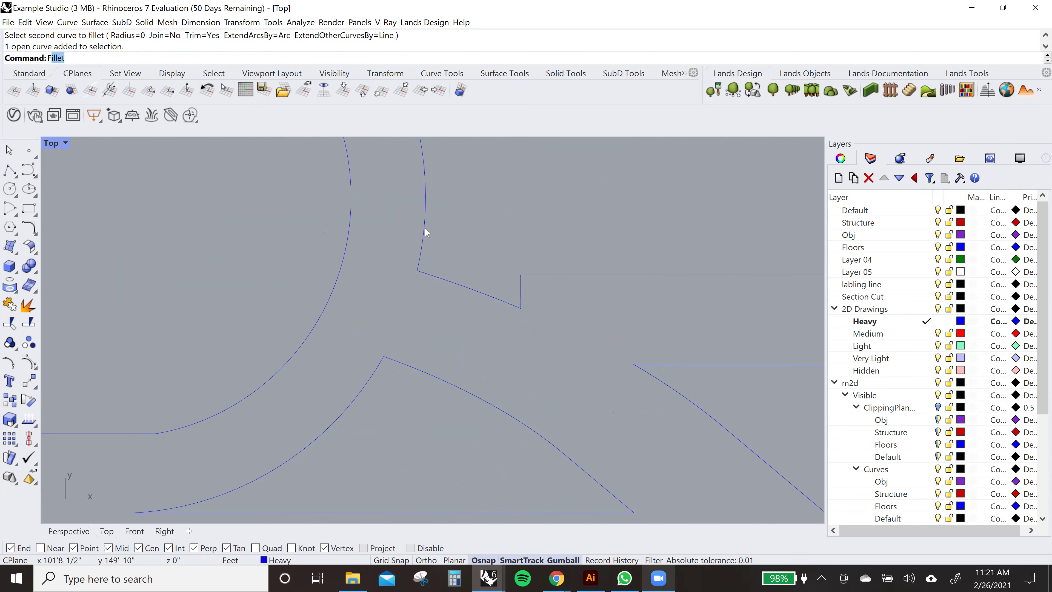
pyautogui.press('Return')
pyautogui.click(425, 218)
pyautogui.click(566, 275)
pyautogui.scroll(-2, 562, 299)
pyautogui.moveTo(562, 299); pyautogui.dragTo(467, 307)
pyautogui.press('Delete')
pyautogui.scroll(-3, 575, 340)
pyautogui.moveTo(575, 341); pyautogui.dragTo(636, 433, button='right')
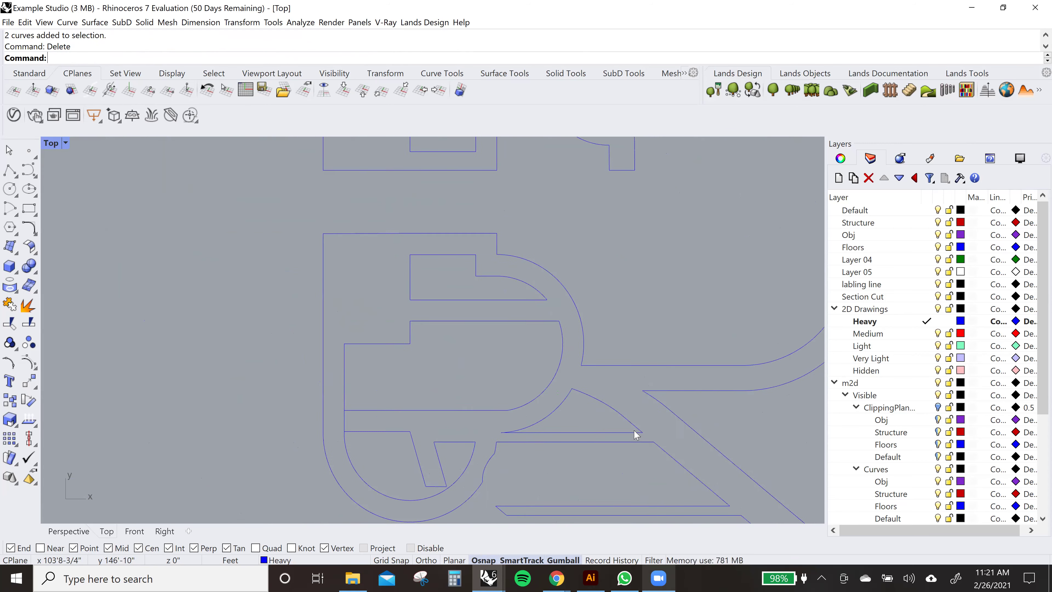
# - Trim away the inner left wall segment between the two horizontal floor lines in the lower rounded volume
pyautogui.scroll(-4, 621, 400)
pyautogui.moveTo(568, 435); pyautogui.dragTo(534, 232, button='right')
pyautogui.moveTo(580, 442); pyautogui.dragTo(569, 342, button='right')
pyautogui.click(568, 341)
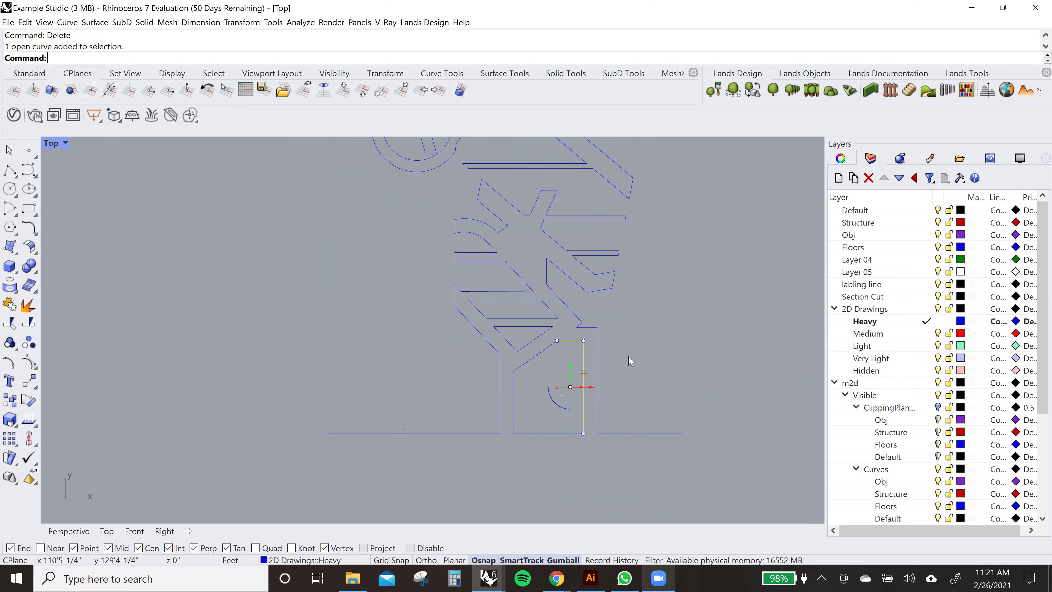
pyautogui.scroll(2, 551, 373)
pyautogui.click(542, 345)
pyautogui.scroll(-2, 526, 353)
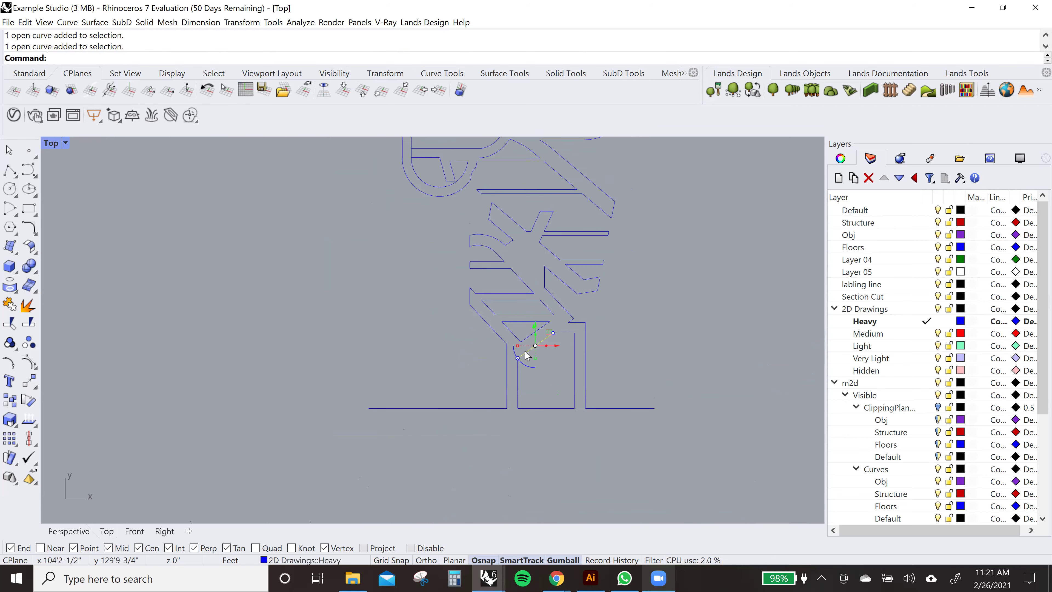
pyautogui.scroll(2, 444, 381)
pyautogui.scroll(2, 446, 348)
pyautogui.scroll(1, 453, 317)
pyautogui.scroll(2, 460, 280)
pyautogui.hotkey('ctrl', 't')
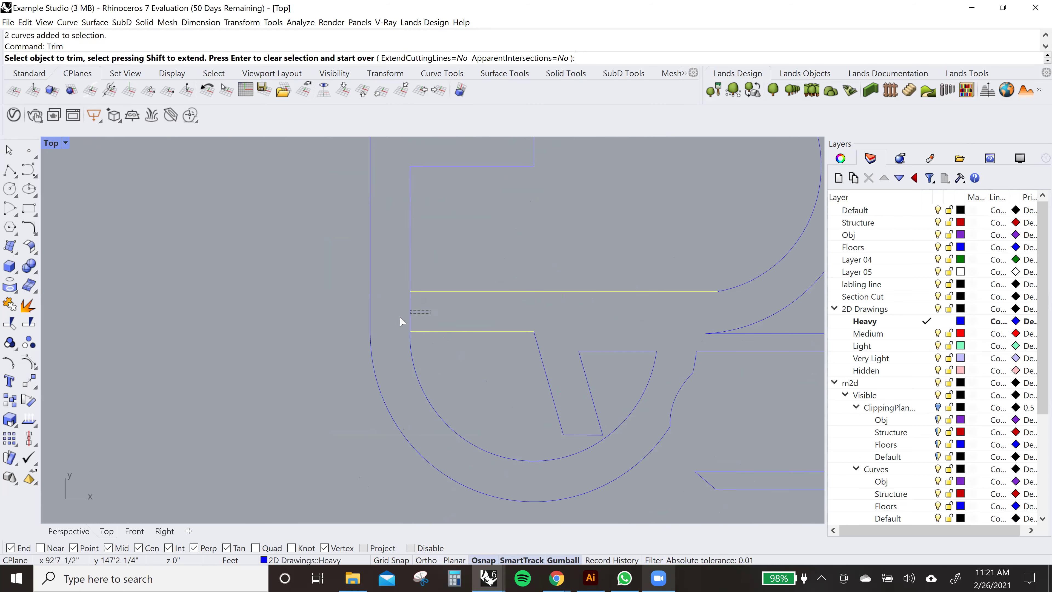
pyautogui.press('Return')
# - Join all the cut curves of the tower section into continuous outlines
pyautogui.scroll(-5, 481, 311)
pyautogui.moveTo(547, 282); pyautogui.dragTo(548, 291, button='right')
pyautogui.scroll(-3, 547, 290)
pyautogui.moveTo(448, 214); pyautogui.dragTo(646, 456)
pyautogui.press('Return')
pyautogui.scroll(3, 534, 273)
pyautogui.moveTo(544, 330); pyautogui.dragTo(474, 217, button='right')
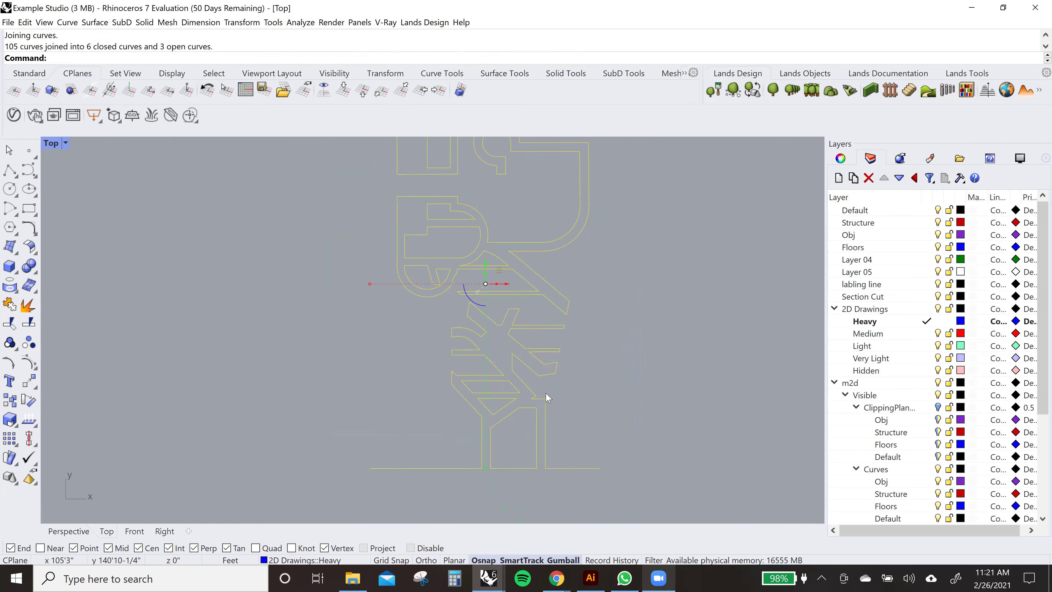
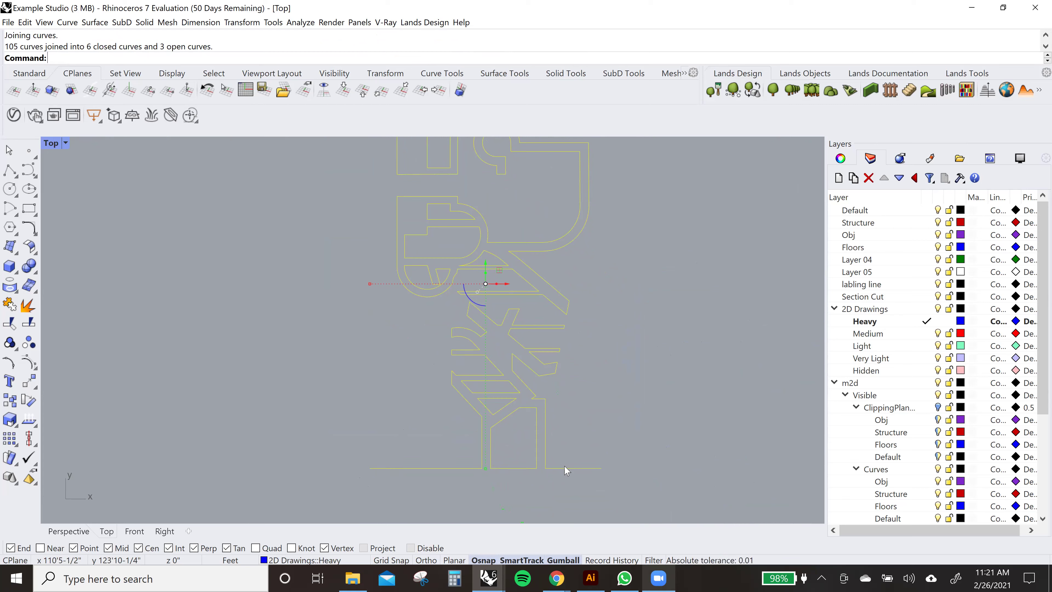
# - Examine the joined section outlines along the whole tower and the join report for closed and open curves
pyautogui.scroll(-4, 420, 365)
pyautogui.scroll(2, 419, 364)
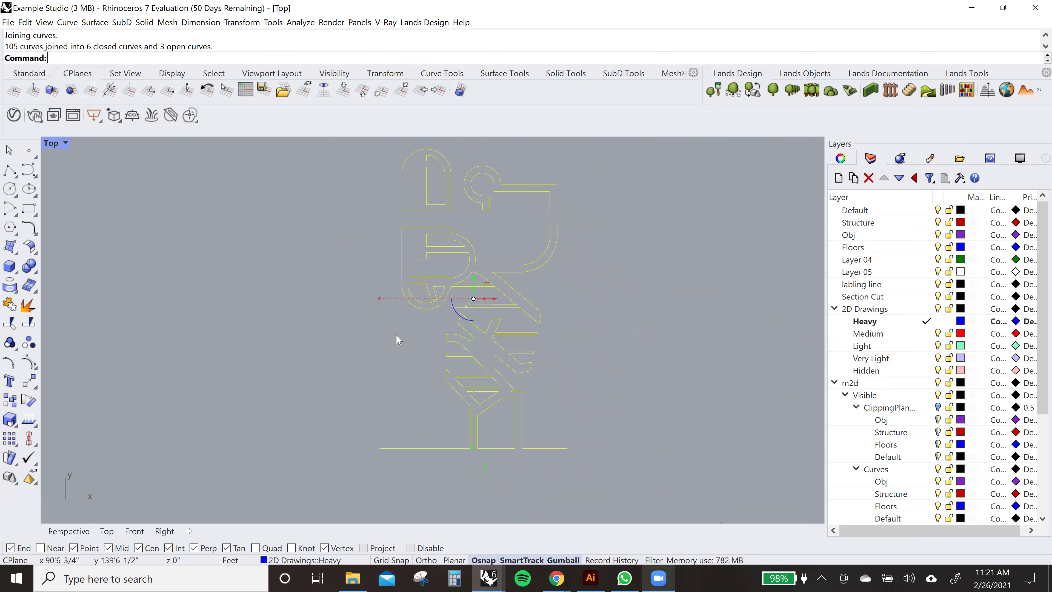
pyautogui.scroll(6, 405, 350)
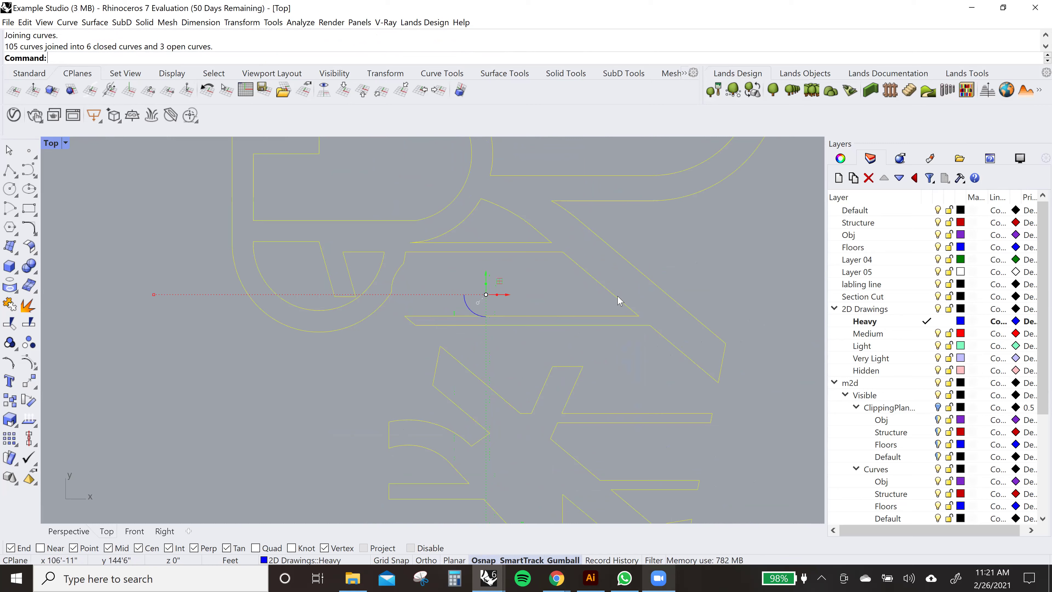
pyautogui.scroll(-2, 602, 307)
pyautogui.scroll(2, 602, 394)
pyautogui.scroll(-2, 596, 387)
pyautogui.moveTo(596, 387); pyautogui.dragTo(592, 282, button='right')
pyautogui.scroll(1, 558, 348)
pyautogui.scroll(-3, 557, 392)
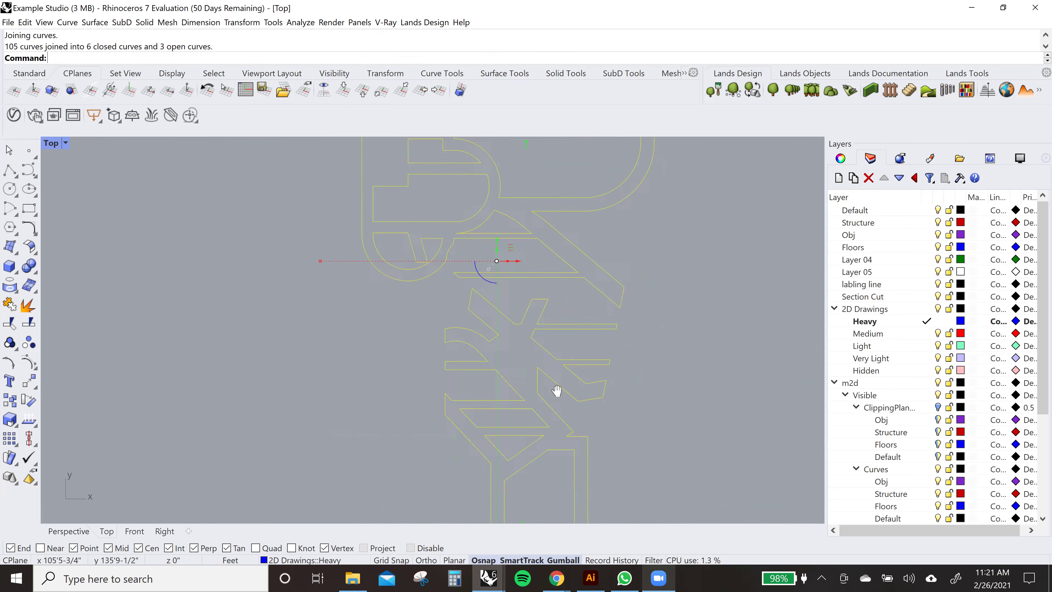
pyautogui.scroll(-1, 548, 396)
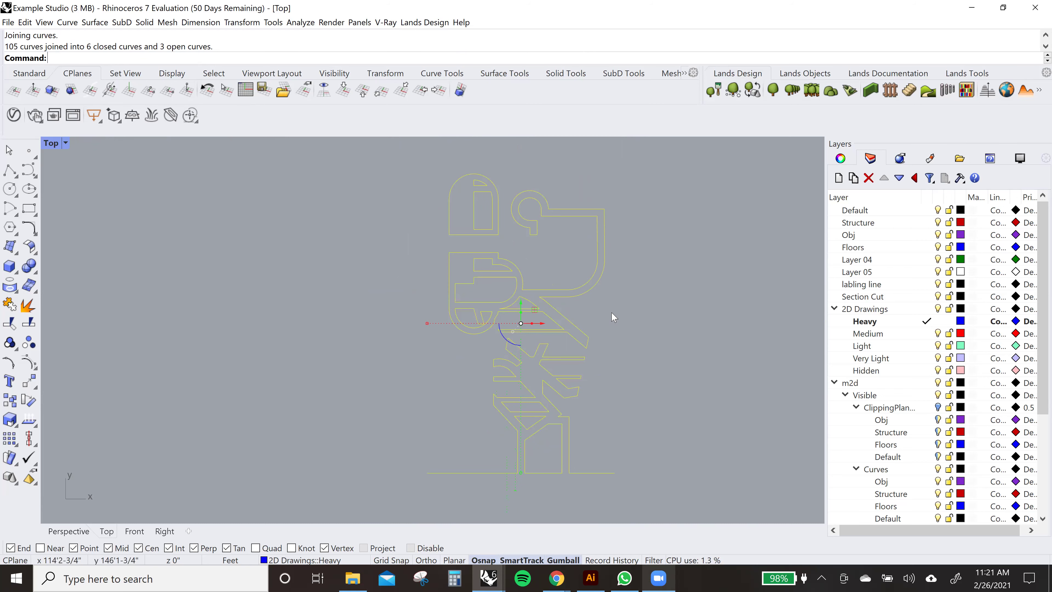
pyautogui.scroll(1, 592, 314)
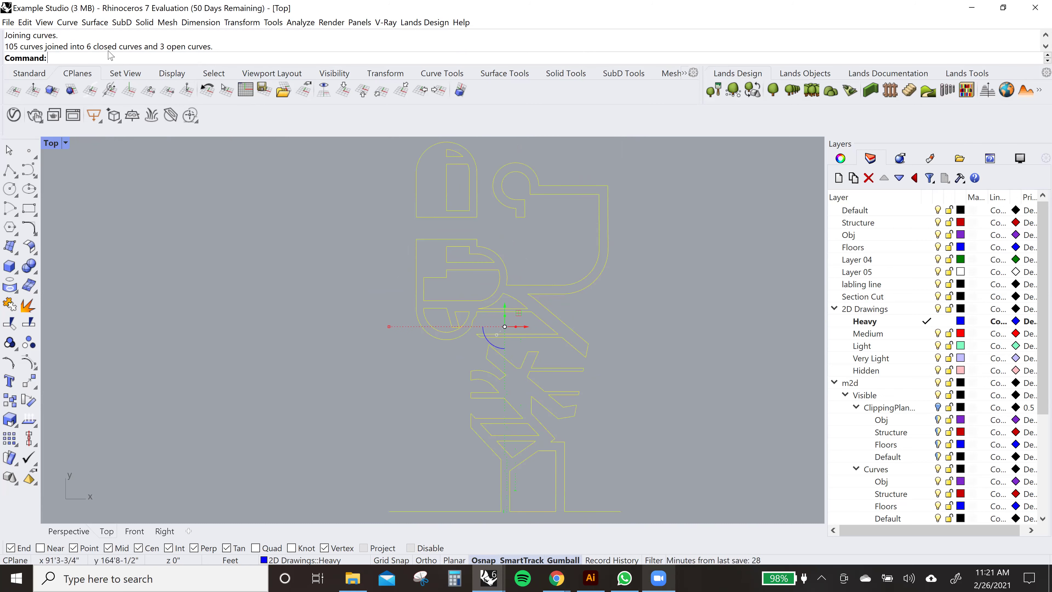
pyautogui.scroll(-2, 414, 307)
# - Select every open curve in the drawing to check which tower section outlines are still unclosed, and clear the selection
pyautogui.click(351, 326)
pyautogui.write('SelOpenCrv')
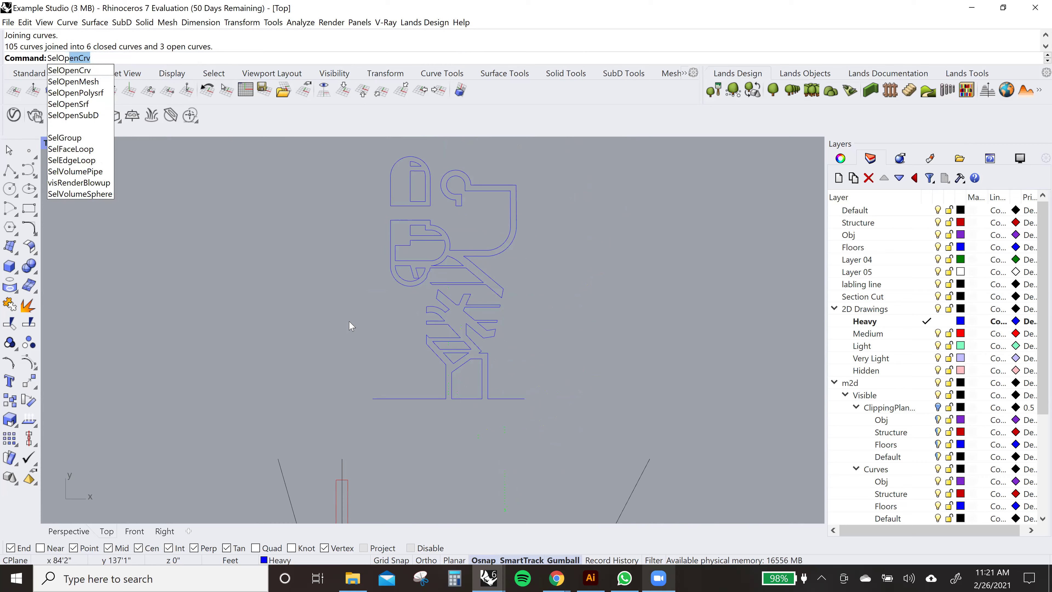
pyautogui.press('Return')
pyautogui.scroll(6, 478, 359)
pyautogui.scroll(-4, 477, 359)
pyautogui.moveTo(522, 409)
pyautogui.mouseDown(button='right')
pyautogui.moveTo(528, 288)
pyautogui.moveTo(556, 383)
pyautogui.mouseUp(button='right')
pyautogui.scroll(3, 508, 310)
pyautogui.click(531, 347)
pyautogui.scroll(-3, 478, 353)
pyautogui.scroll(-4, 378, 364)
pyautogui.press('Escape')
pyautogui.press('Escape')
pyautogui.scroll(2, 361, 270)
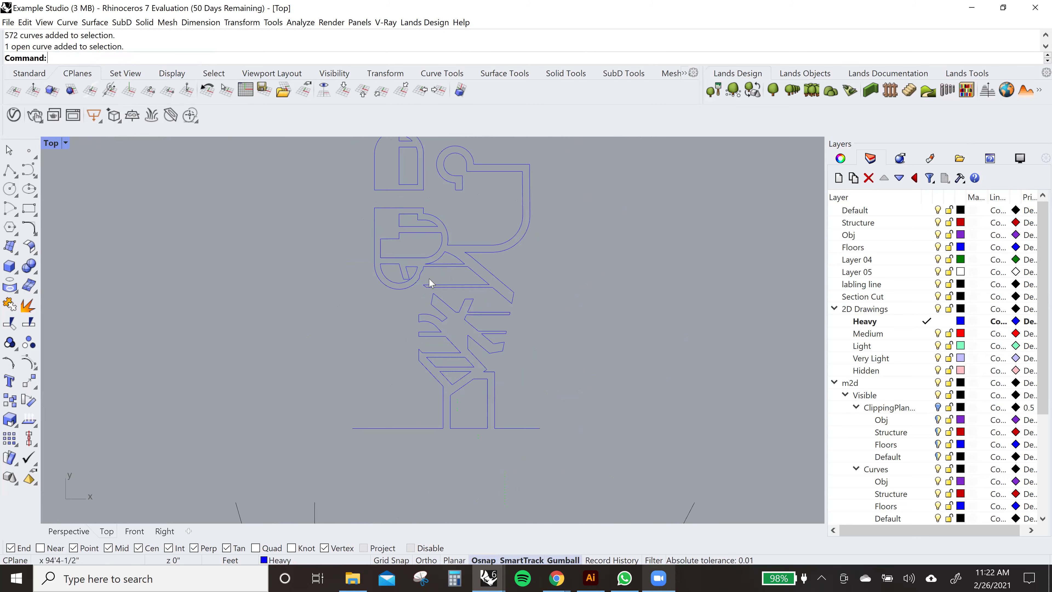
# - Turn on the Curves sublayer under Make2D > Visible to show the projected linework with the section outlines
pyautogui.moveTo(548, 347); pyautogui.dragTo(599, 390, button='right')
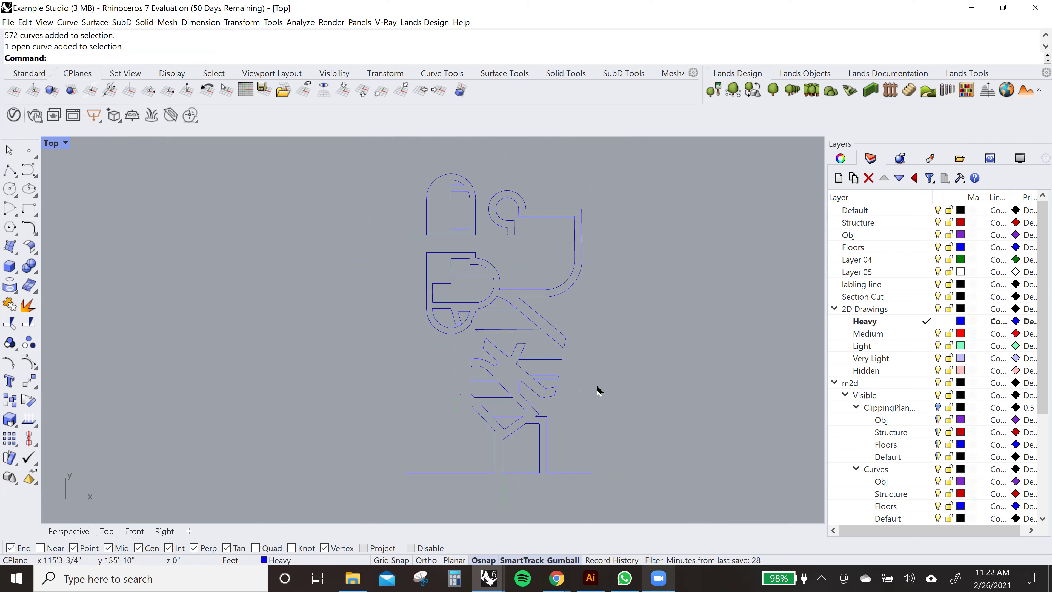
pyautogui.scroll(-1, 950, 448)
pyautogui.scroll(-1, 951, 444)
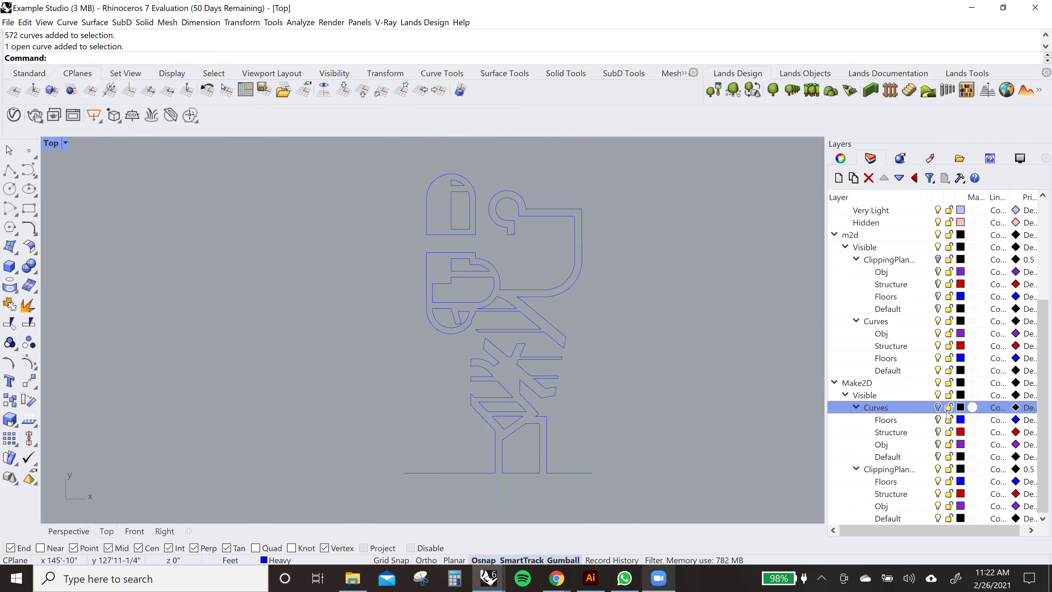
pyautogui.click(938, 408)
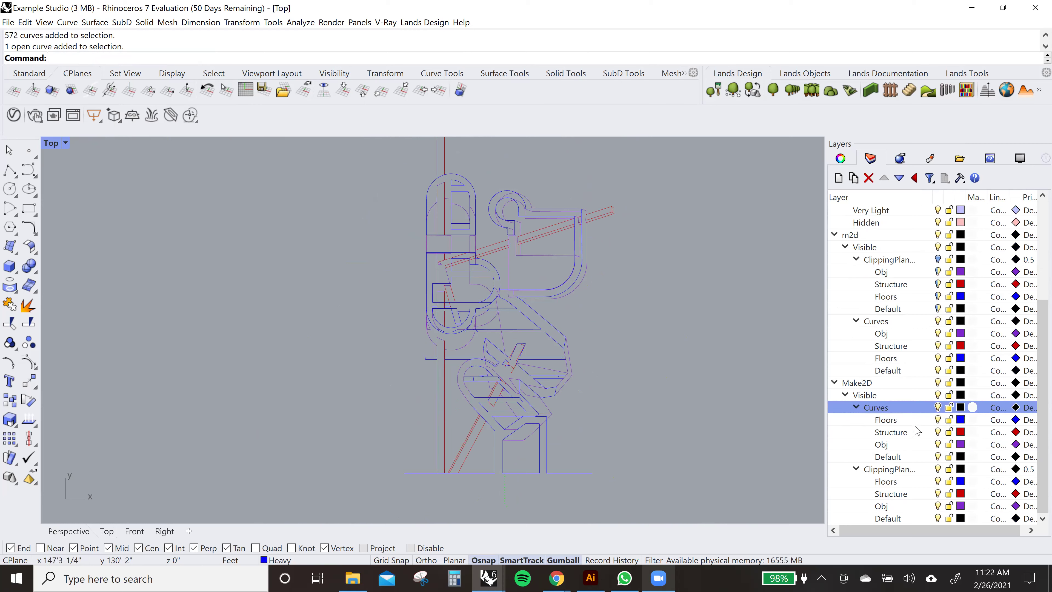
# - Examine how the projected Make2D curves overlap the joined cut outline in the middle and lower parts of the tower
pyautogui.scroll(3, 432, 299)
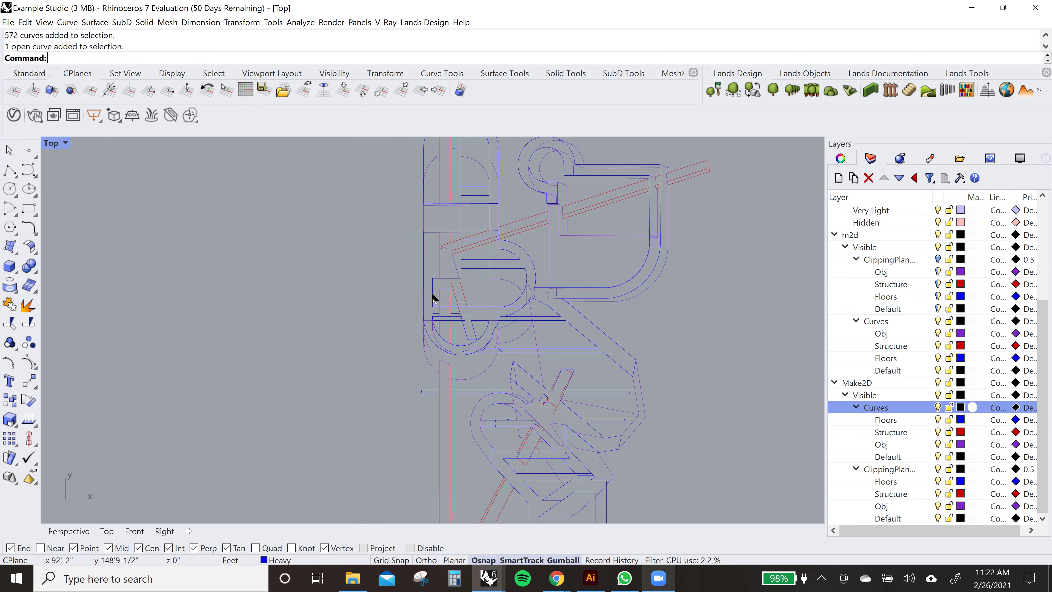
pyautogui.scroll(4, 521, 344)
pyautogui.scroll(2, 501, 369)
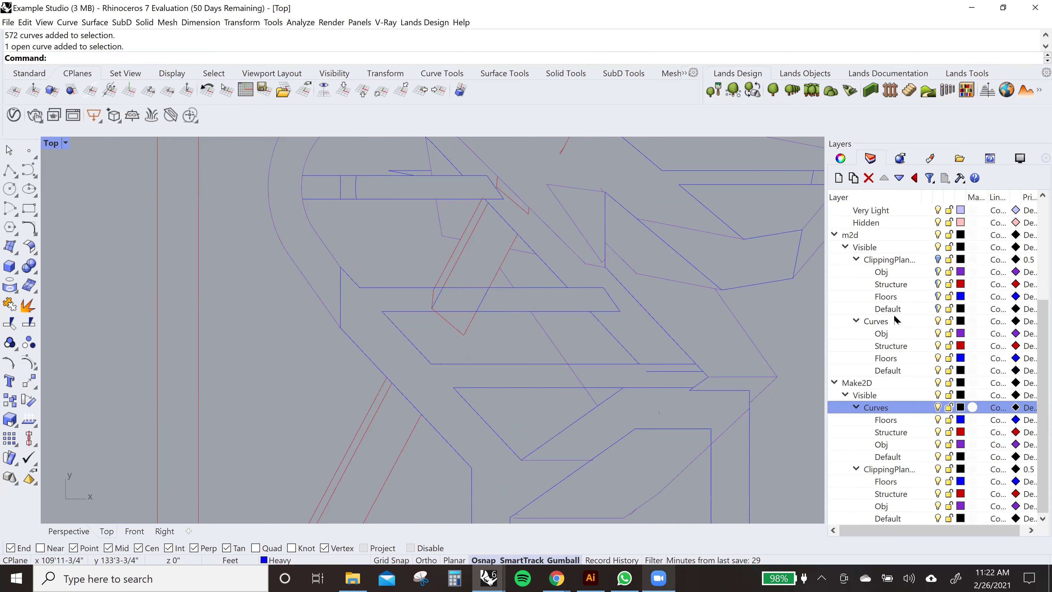
pyautogui.scroll(-4, 650, 323)
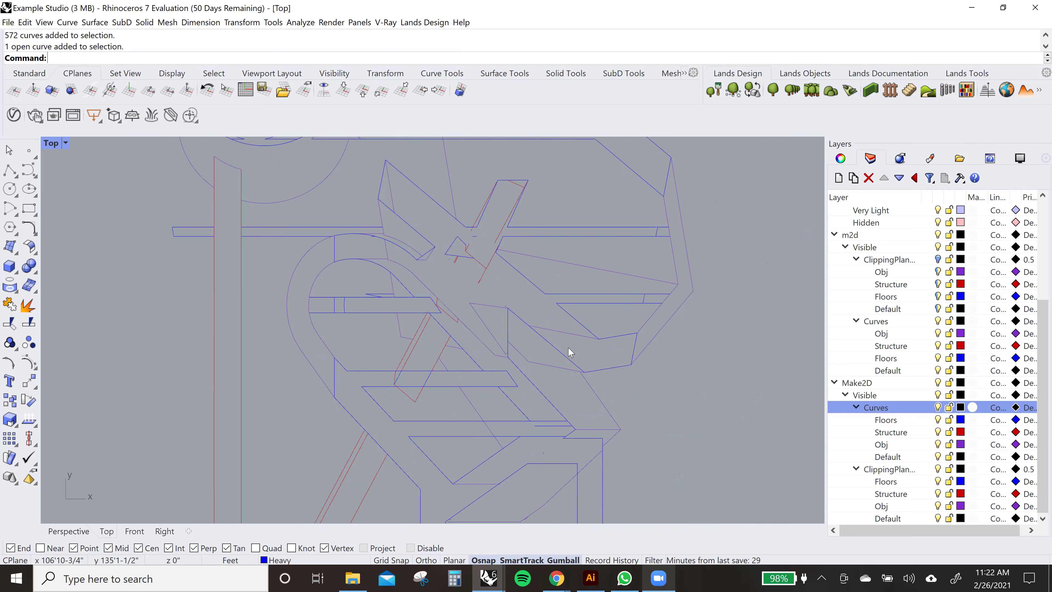
pyautogui.click(575, 277)
pyautogui.moveTo(583, 252); pyautogui.dragTo(597, 353, button='right')
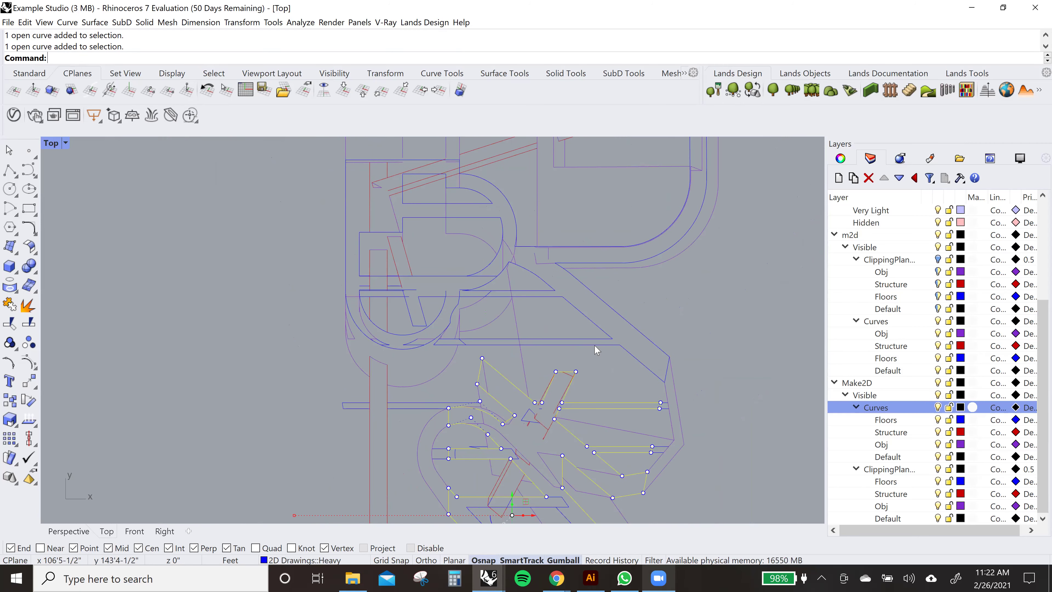
pyautogui.scroll(-1, 624, 364)
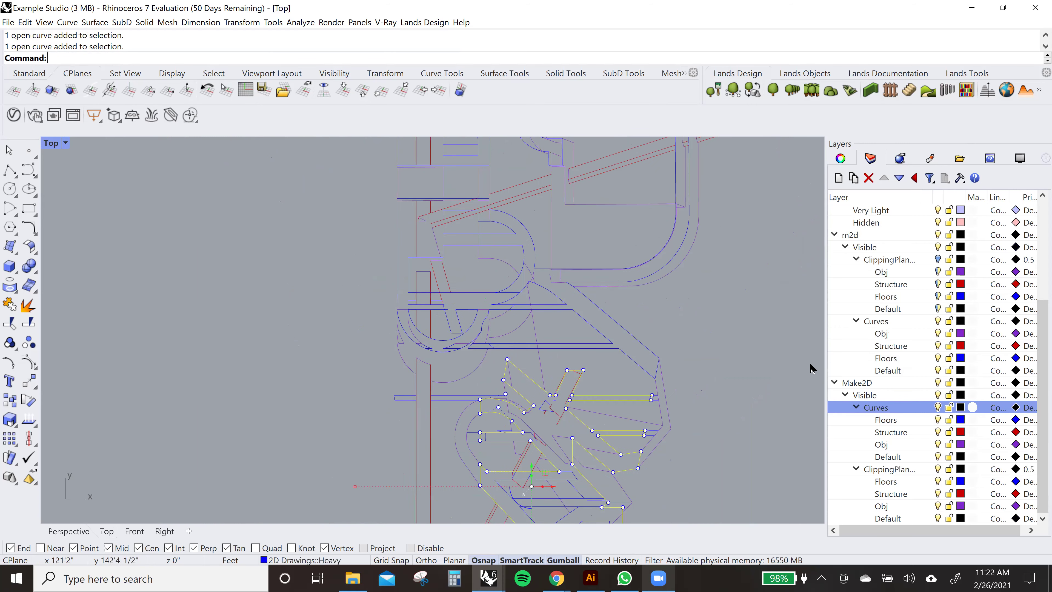
pyautogui.scroll(3, 605, 394)
pyautogui.press('Escape')
# - Set the color of the Heavy layer under 2D Drawings to DarkGreen
pyautogui.scroll(3, 887, 401)
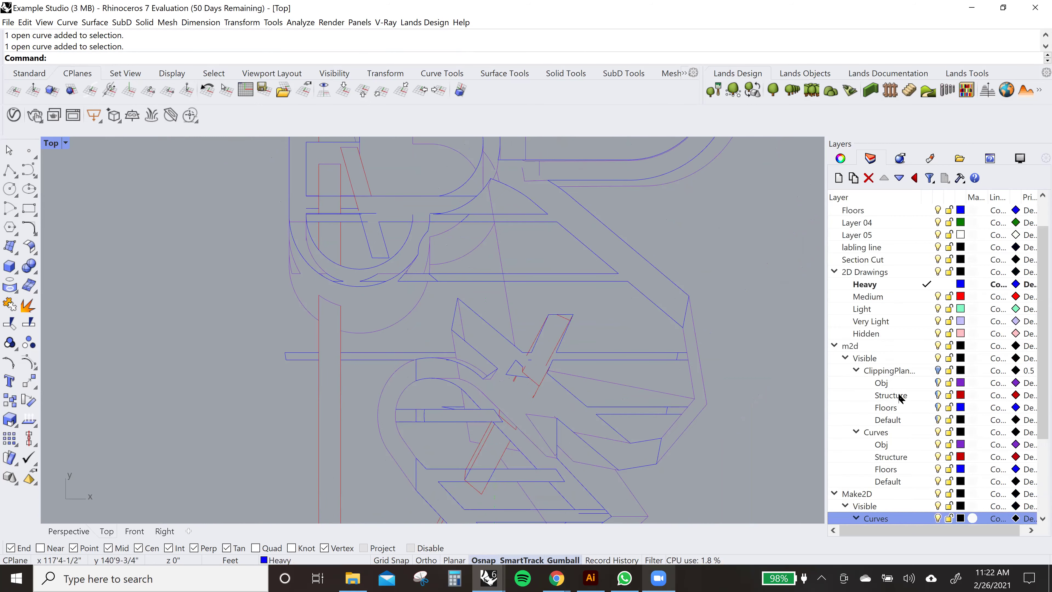
pyautogui.click(960, 284)
pyautogui.click(622, 326)
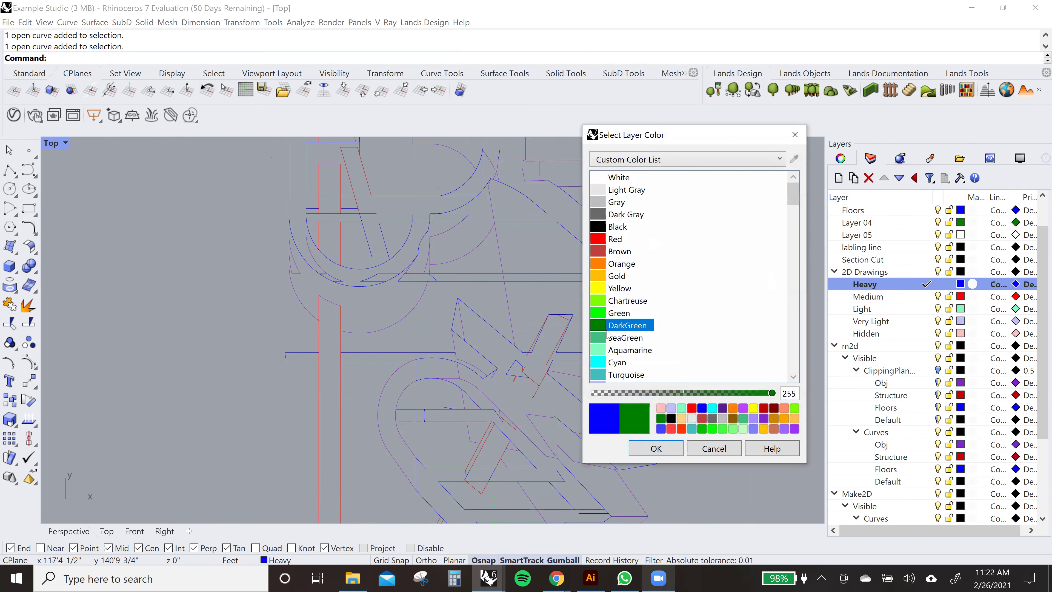
pyautogui.click(655, 448)
# - Inspect the recolored heavy outlines against the projected curves for stray linework lying inside the cut areas
pyautogui.scroll(-2, 600, 433)
pyautogui.moveTo(601, 433); pyautogui.dragTo(603, 280, button='right')
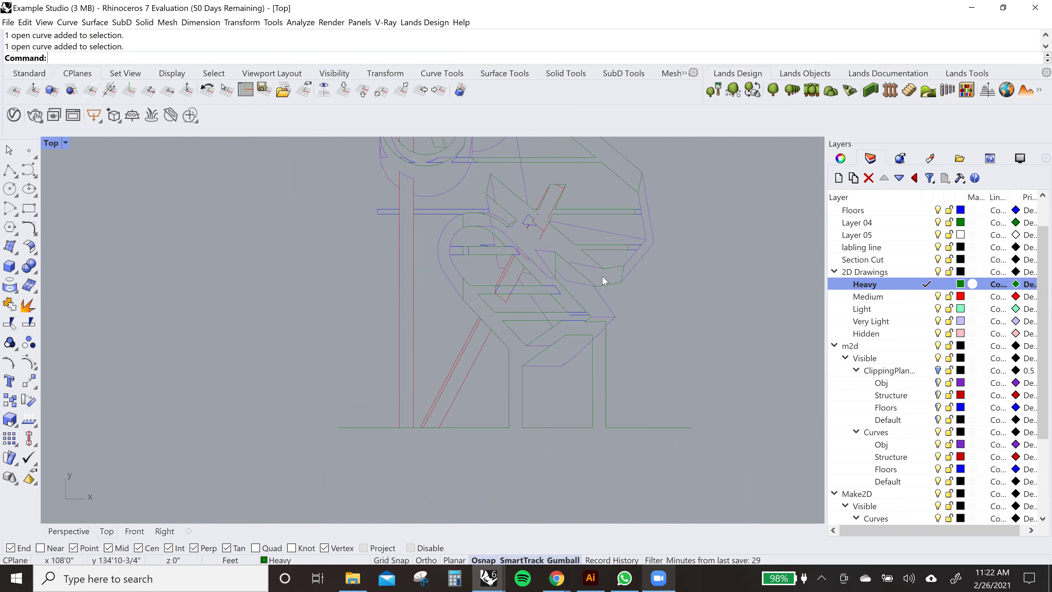
pyautogui.scroll(2, 534, 257)
pyautogui.moveTo(565, 229); pyautogui.dragTo(595, 402, button='right')
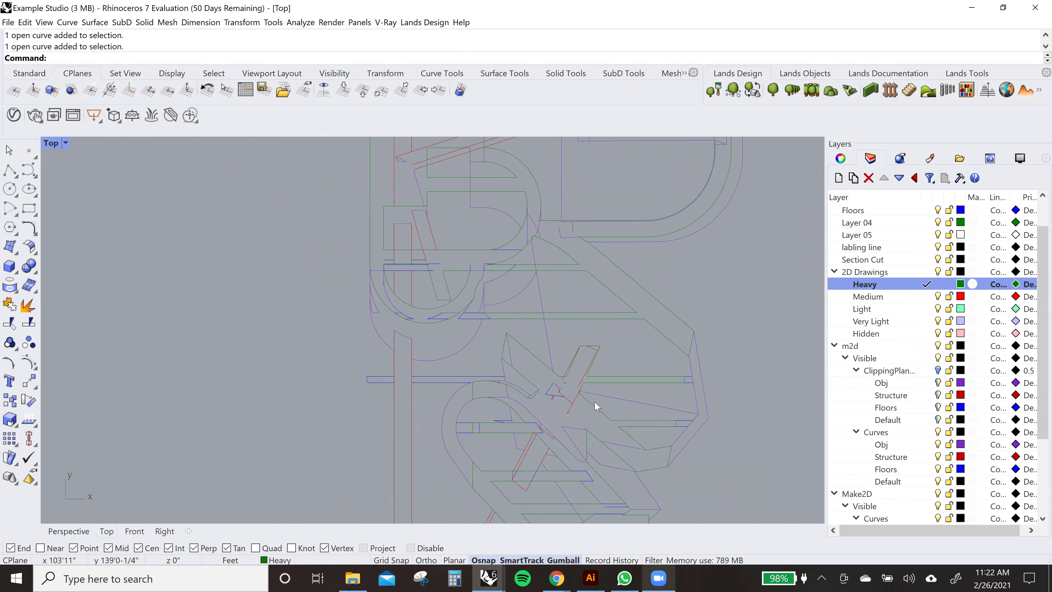
pyautogui.scroll(2, 571, 405)
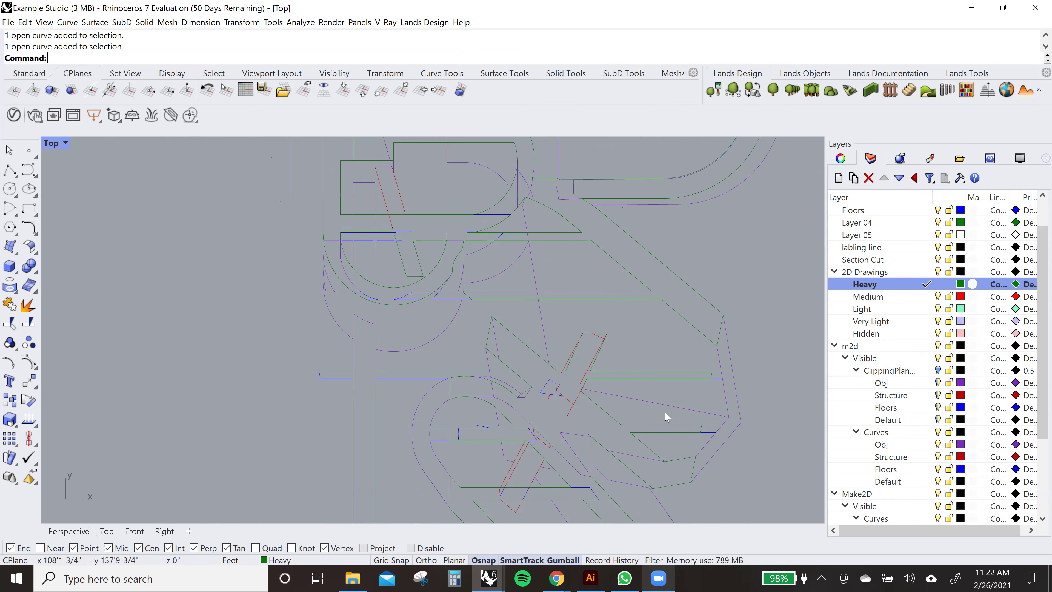
pyautogui.scroll(2, 666, 416)
pyautogui.moveTo(691, 412); pyautogui.dragTo(669, 359, button='right')
pyautogui.scroll(2, 569, 318)
pyautogui.scroll(2, 569, 318)
pyautogui.scroll(-6, 568, 315)
pyautogui.moveTo(524, 345); pyautogui.dragTo(577, 270, button='right')
# - Delete the stray structure and floor segments lying inside the cut area at the inner end of the horizontal floor strip beside the curved room
pyautogui.scroll(2, 577, 271)
pyautogui.scroll(10, 494, 228)
pyautogui.moveTo(518, 285); pyautogui.dragTo(516, 286)
pyautogui.moveTo(578, 273); pyautogui.dragTo(458, 235, button='right')
pyautogui.press('Delete')
pyautogui.click(453, 316)
pyautogui.scroll(-4, 472, 316)
pyautogui.scroll(4, 553, 334)
pyautogui.moveTo(542, 298); pyautogui.dragTo(468, 346)
pyautogui.scroll(2, 551, 377)
pyautogui.scroll(4, 552, 379)
pyautogui.press('Delete')
pyautogui.moveTo(456, 386); pyautogui.dragTo(456, 385)
pyautogui.press('Delete')
pyautogui.moveTo(562, 431); pyautogui.dragTo(560, 433)
pyautogui.press('Delete')
# - Trim away the projected linework inside the horizontal floor strip, using the joined heavy outline as the cutting object
pyautogui.scroll(6, 422, 374)
pyautogui.click(422, 373)
pyautogui.scroll(2, 417, 371)
pyautogui.click(409, 367)
pyautogui.scroll(-6, 410, 364)
pyautogui.scroll(-2, 423, 347)
pyautogui.moveTo(423, 347); pyautogui.dragTo(568, 313, button='right')
pyautogui.write('Trim')
pyautogui.press('Return')
pyautogui.moveTo(577, 299); pyautogui.dragTo(555, 323)
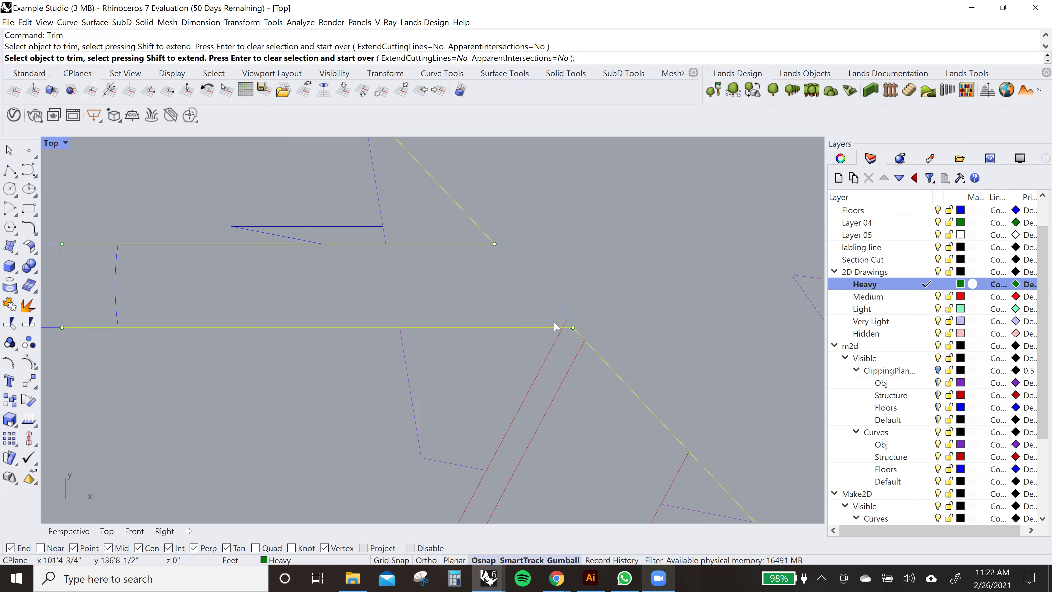
pyautogui.scroll(-4, 455, 306)
pyautogui.moveTo(268, 280); pyautogui.dragTo(225, 293)
pyautogui.scroll(-6, 251, 289)
pyautogui.moveTo(532, 294); pyautogui.dragTo(508, 183, button='right')
pyautogui.scroll(6, 539, 309)
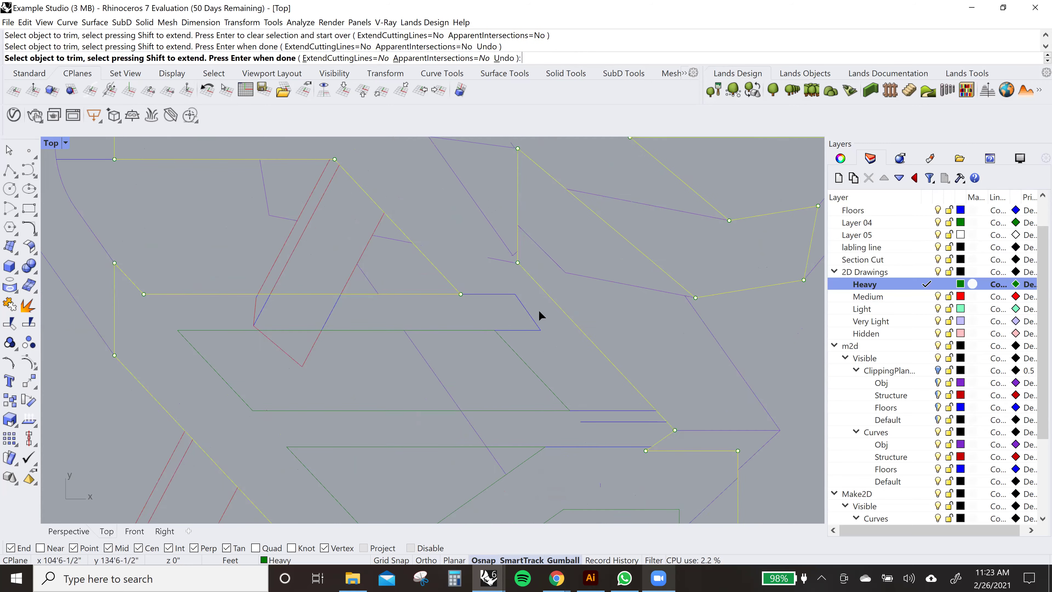
# - Try to trim the slanted floor end that extends past the heavy outline above the parallelogram opening
pyautogui.moveTo(530, 317); pyautogui.dragTo(521, 321)
pyautogui.scroll(-6, 522, 321)
pyautogui.moveTo(616, 334); pyautogui.dragTo(639, 301, button='right')
pyautogui.scroll(-6, 652, 309)
pyautogui.press('Return')
# - Trim the floor linework extending past the openings around the parallelogram, using all curves on the Heavy layer as cutting objects
pyautogui.moveTo(777, 305); pyautogui.dragTo(684, 319, button='right')
pyautogui.click(683, 319)
pyautogui.rightClick(885, 291)
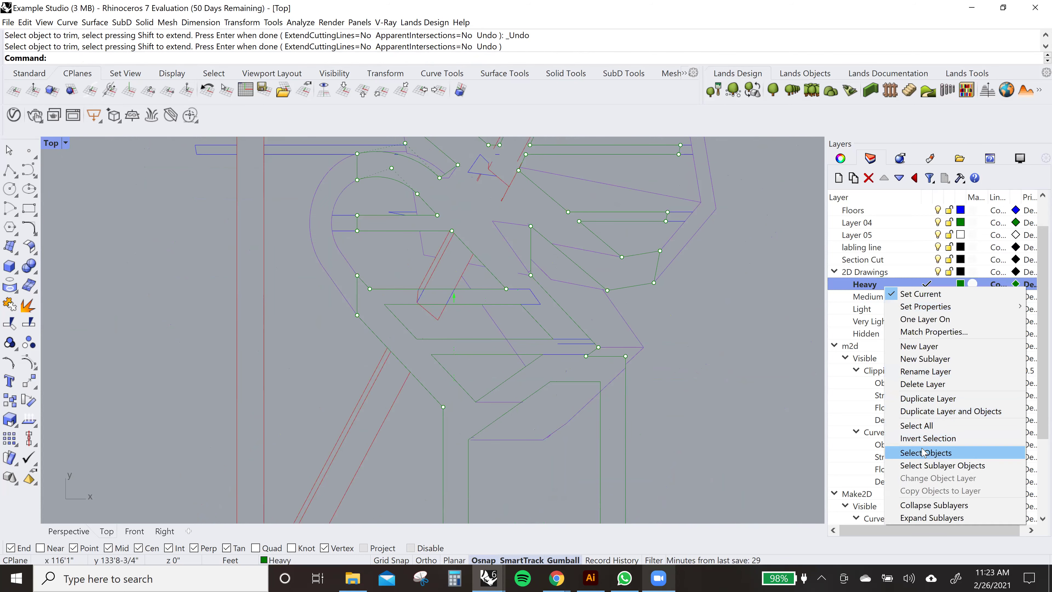
pyautogui.click(951, 453)
pyautogui.scroll(3, 488, 329)
pyautogui.moveTo(553, 337); pyautogui.dragTo(540, 342, button='right')
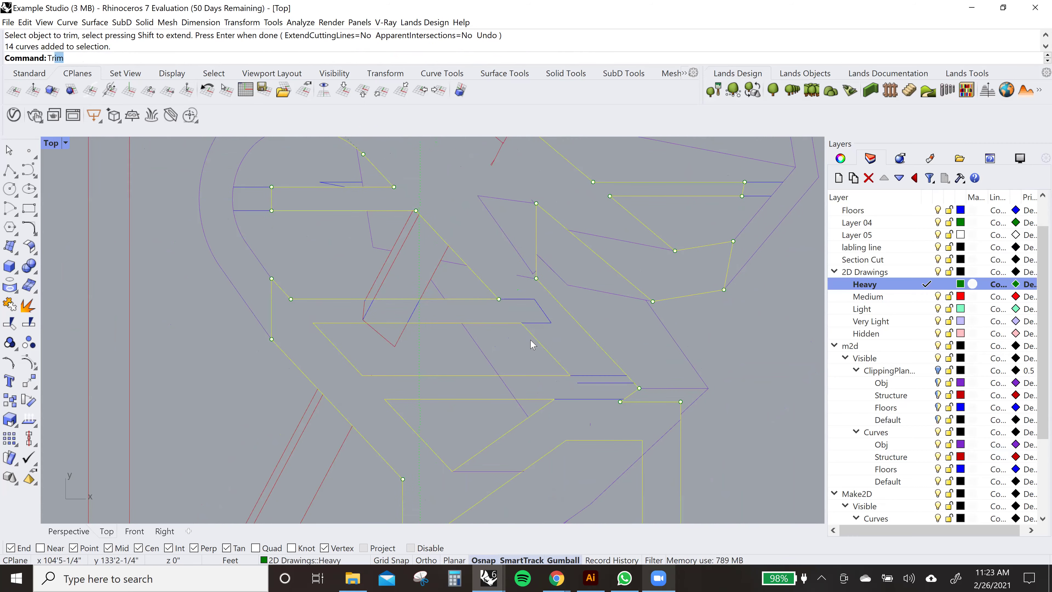
pyautogui.press('Return')
pyautogui.scroll(3, 532, 344)
pyautogui.click(545, 306)
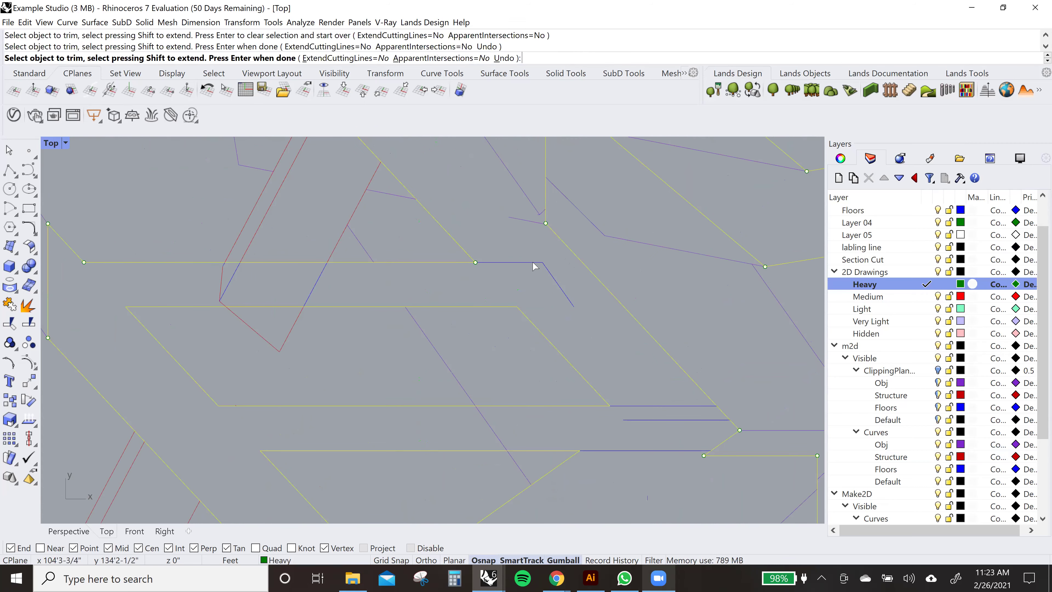
pyautogui.click(661, 410)
pyautogui.scroll(-3, 660, 412)
pyautogui.moveTo(646, 418); pyautogui.dragTo(583, 298, button='right')
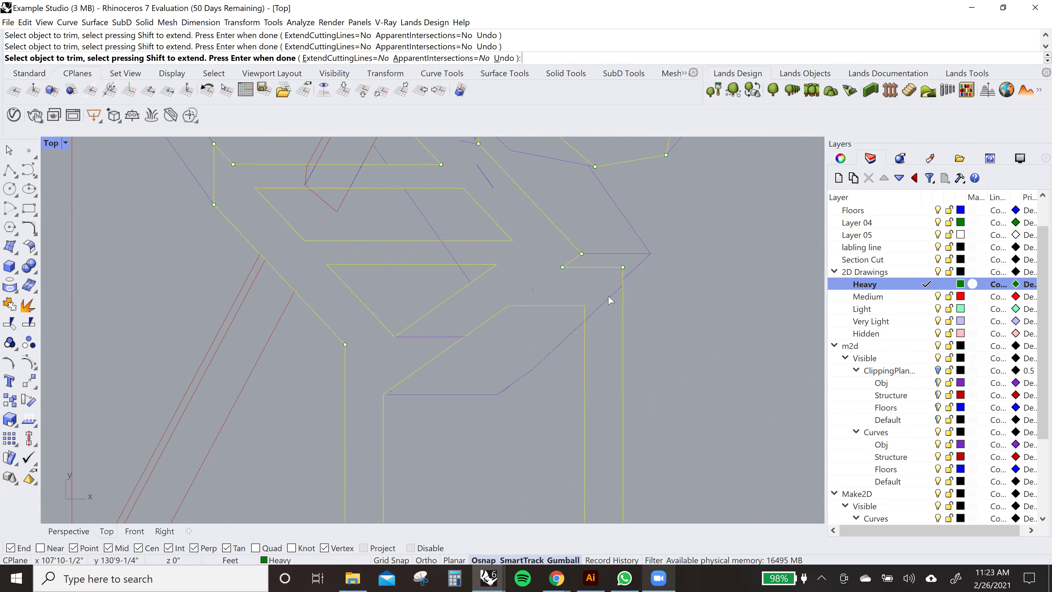
# - Trim away the slanted structure lines crossing the horizontal cut strip directly above the parallelogram opening
pyautogui.scroll(-2, 411, 347)
pyautogui.moveTo(453, 334); pyautogui.dragTo(531, 419, button='right')
pyautogui.scroll(3, 424, 283)
pyautogui.moveTo(374, 367); pyautogui.dragTo(374, 367)
pyautogui.scroll(4, 399, 404)
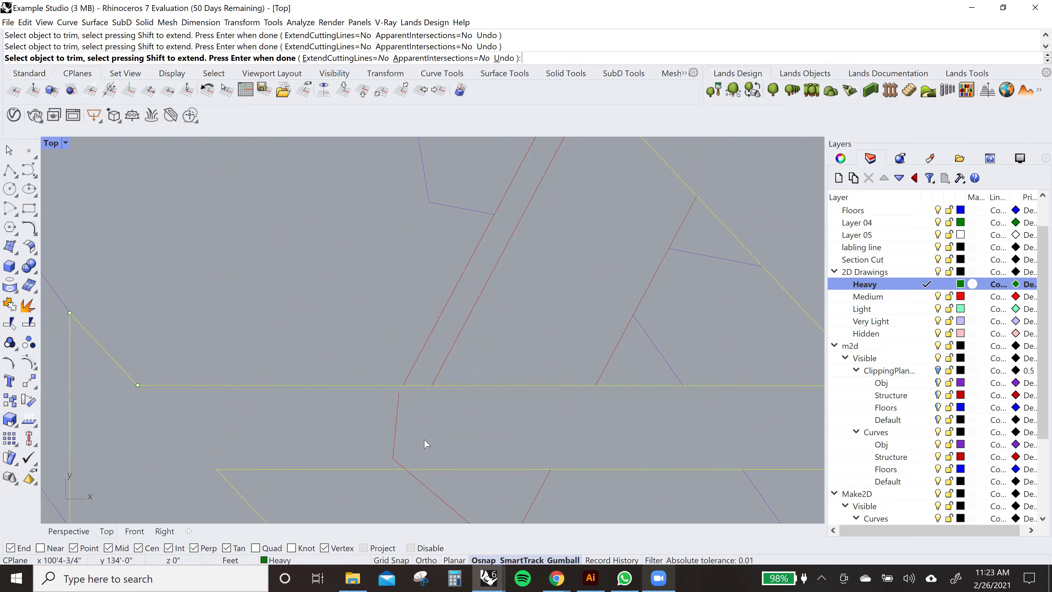
# - Trim the slanted structure line where it passes the heavy outline's corner below the slanted slot
pyautogui.scroll(-5, 390, 466)
pyautogui.scroll(3, 528, 319)
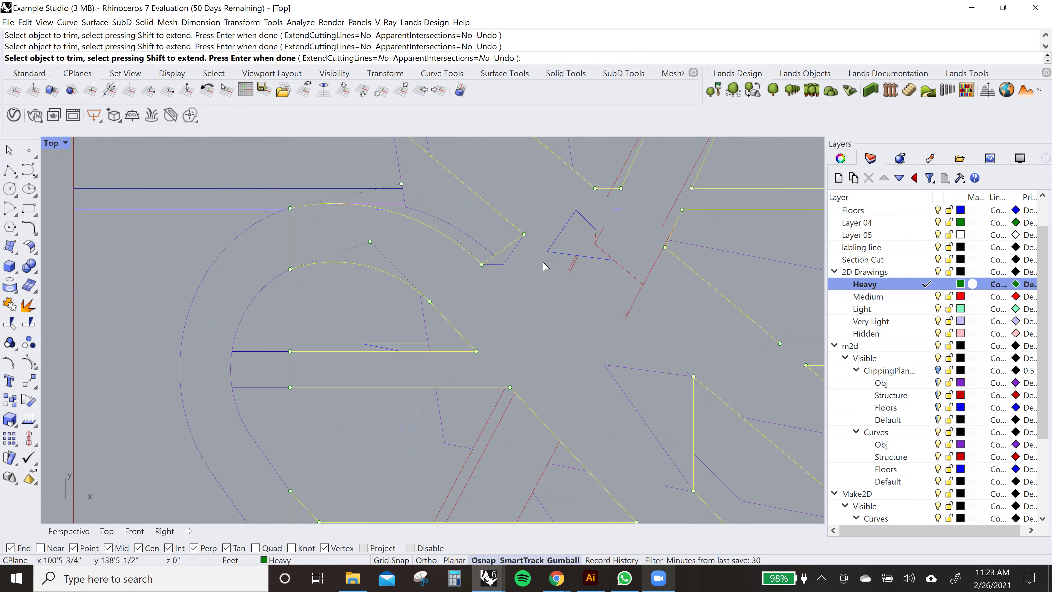
pyautogui.scroll(2, 529, 319)
pyautogui.moveTo(303, 411); pyautogui.dragTo(303, 411)
pyautogui.scroll(3, 562, 332)
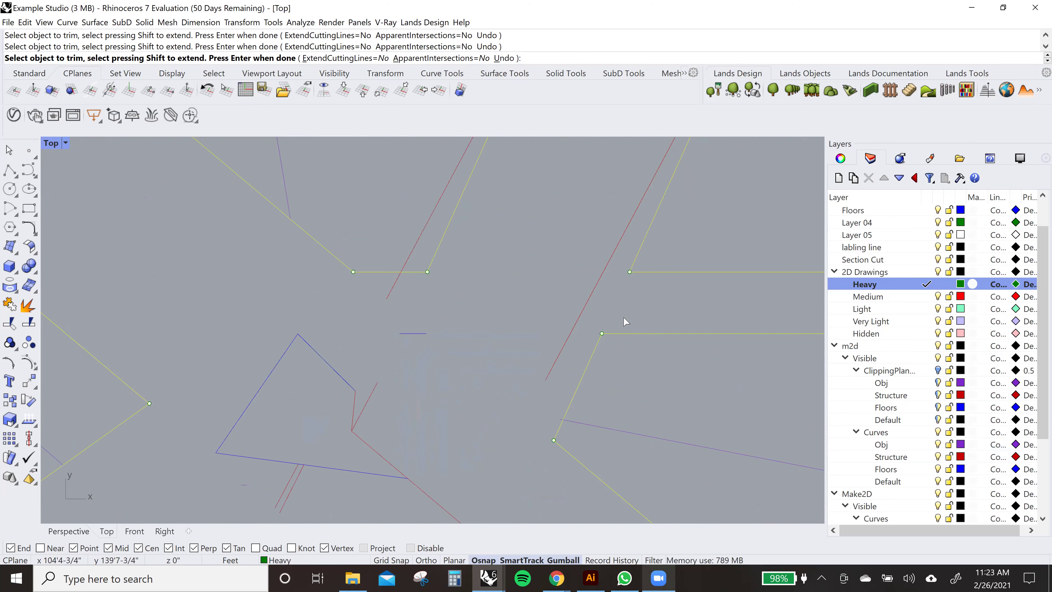
pyautogui.scroll(-3, 550, 292)
pyautogui.scroll(3, 538, 338)
pyautogui.scroll(3, 553, 346)
pyautogui.scroll(-7, 538, 353)
pyautogui.moveTo(498, 426); pyautogui.dragTo(502, 309, button='right')
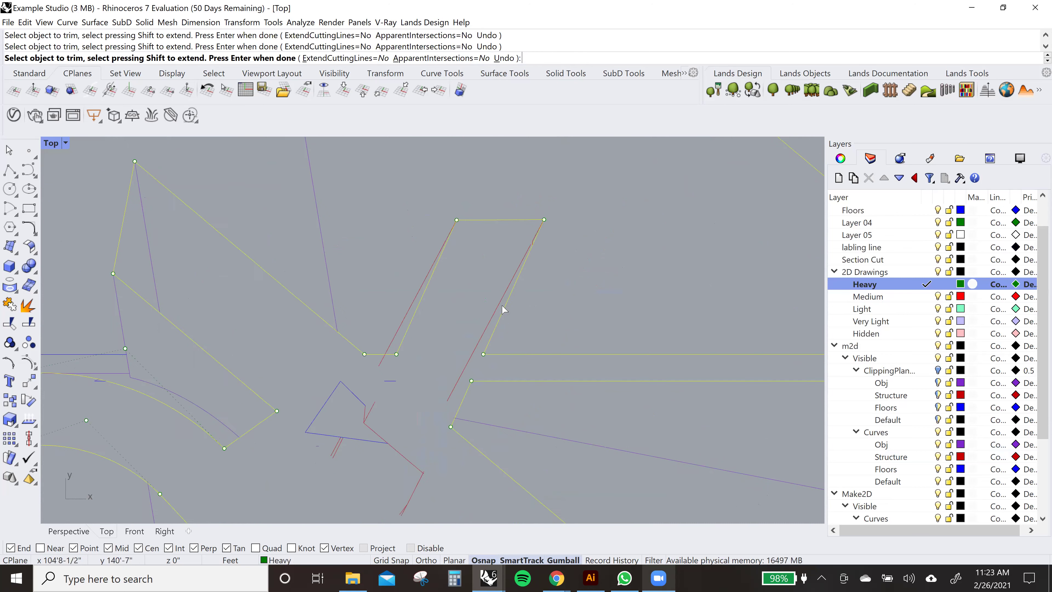
# - End trimming and delete the stray floor triangle and leftover structure segments inside the cut area below the slanted slot
pyautogui.press('Return')
pyautogui.scroll(3, 440, 391)
pyautogui.moveTo(430, 433); pyautogui.dragTo(486, 290, button='right')
pyautogui.moveTo(489, 283); pyautogui.dragTo(254, 467)
pyautogui.write('de')
pyautogui.press('Return')
pyautogui.moveTo(493, 340); pyautogui.dragTo(420, 244)
pyautogui.moveTo(414, 522); pyautogui.dragTo(419, 395, button='right')
pyautogui.moveTo(420, 396); pyautogui.dragTo(491, 330)
pyautogui.press('Delete')
# - Delete the short stray curve at the upper corner of the tall triangular opening
pyautogui.scroll(-2, 531, 401)
pyautogui.moveTo(543, 397); pyautogui.dragTo(476, 247, button='right')
pyautogui.moveTo(490, 284); pyautogui.dragTo(543, 349)
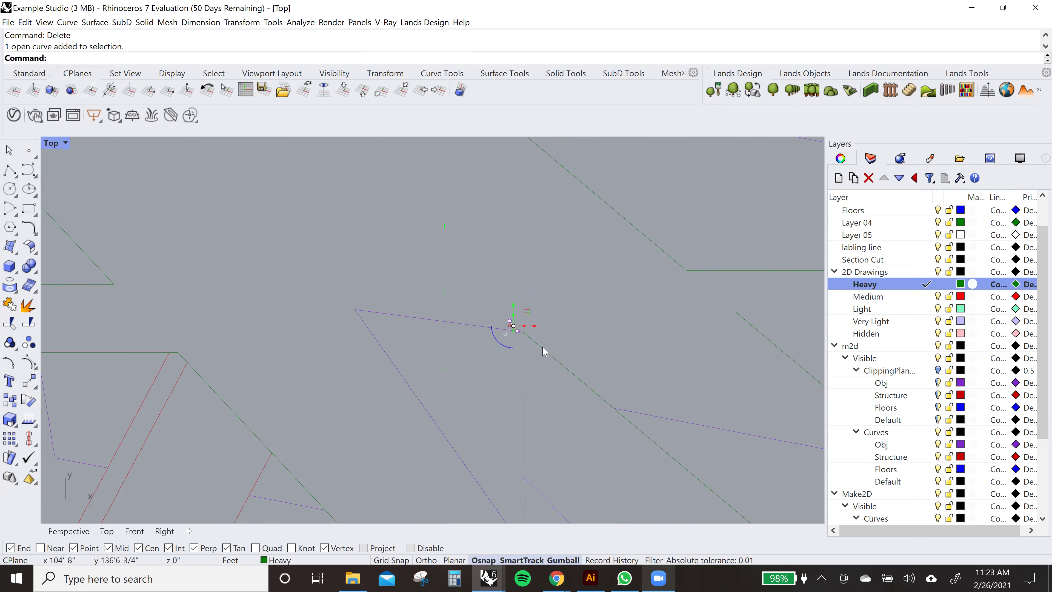
pyautogui.scroll(-3, 544, 351)
pyautogui.press('Return')
pyautogui.scroll(3, 552, 385)
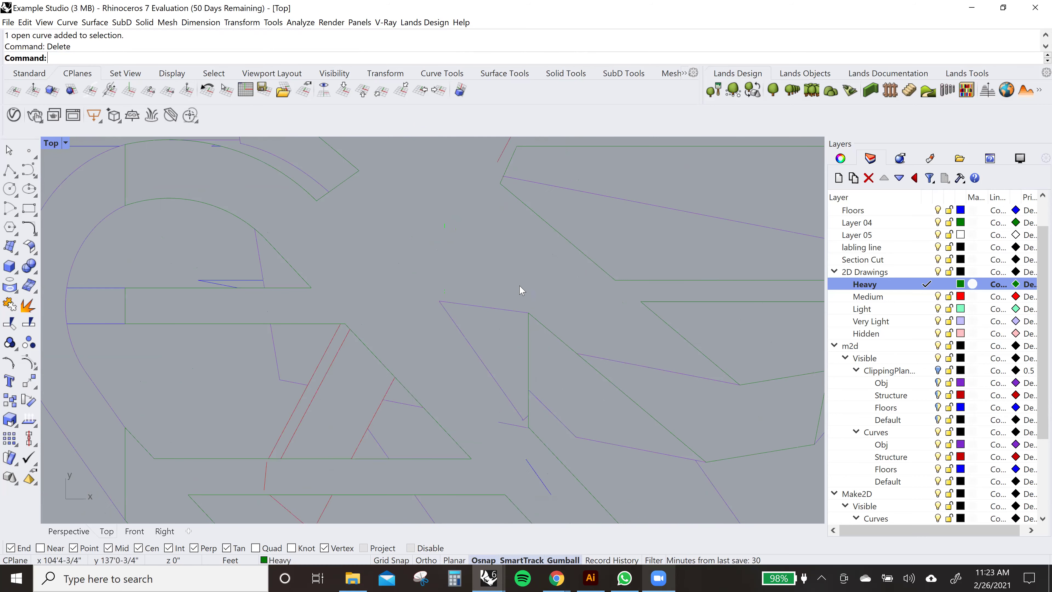
# - Delete the projected wedge lines and the leftover short segment in the cut area beside the triangular opening's vertical edge
pyautogui.moveTo(504, 418); pyautogui.dragTo(509, 453)
pyautogui.scroll(3, 514, 421)
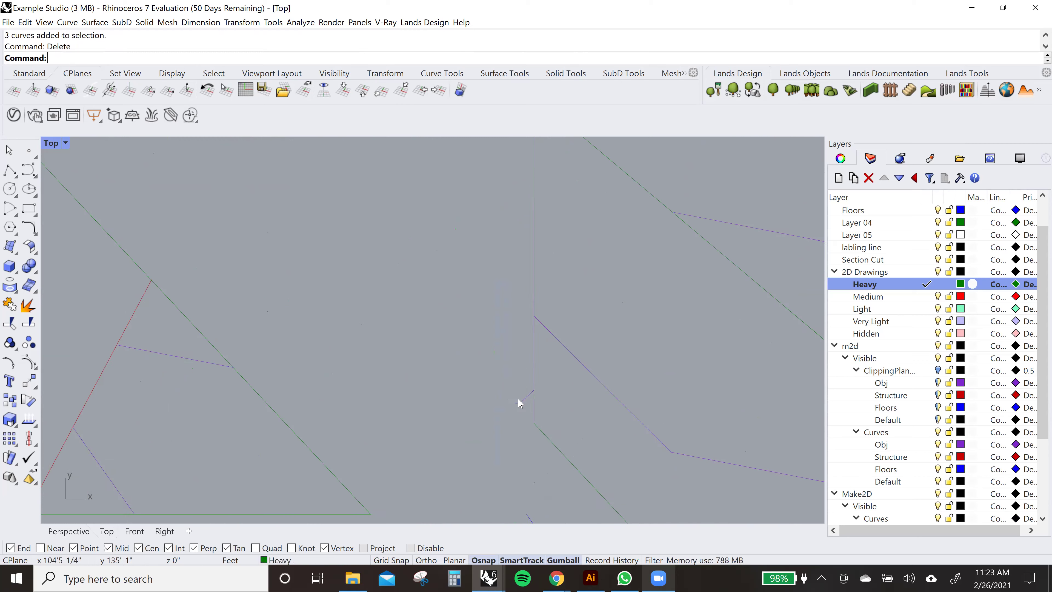
pyautogui.scroll(-3, 493, 376)
pyautogui.click(496, 364)
pyautogui.scroll(-2, 539, 398)
pyautogui.press('Delete')
pyautogui.scroll(-2, 578, 436)
# - Delete the stray projected curve above the curved room and the one across the outer end of the slanted cut arm
pyautogui.scroll(4, 352, 216)
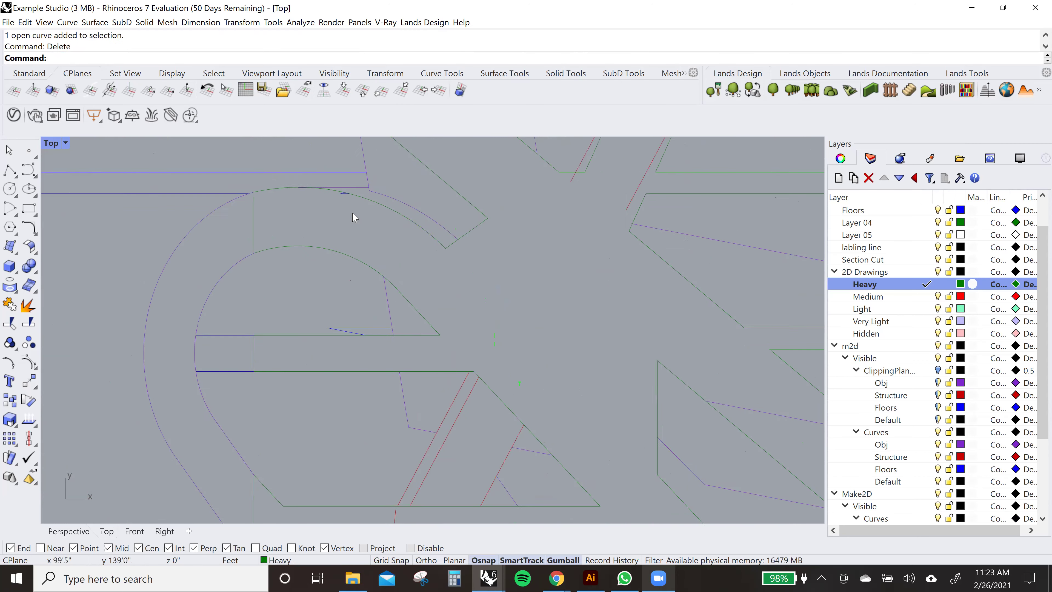
pyautogui.moveTo(359, 163); pyautogui.dragTo(352, 165)
pyautogui.press('Delete')
pyautogui.scroll(-4, 435, 369)
pyautogui.scroll(1, 431, 290)
pyautogui.click(430, 277)
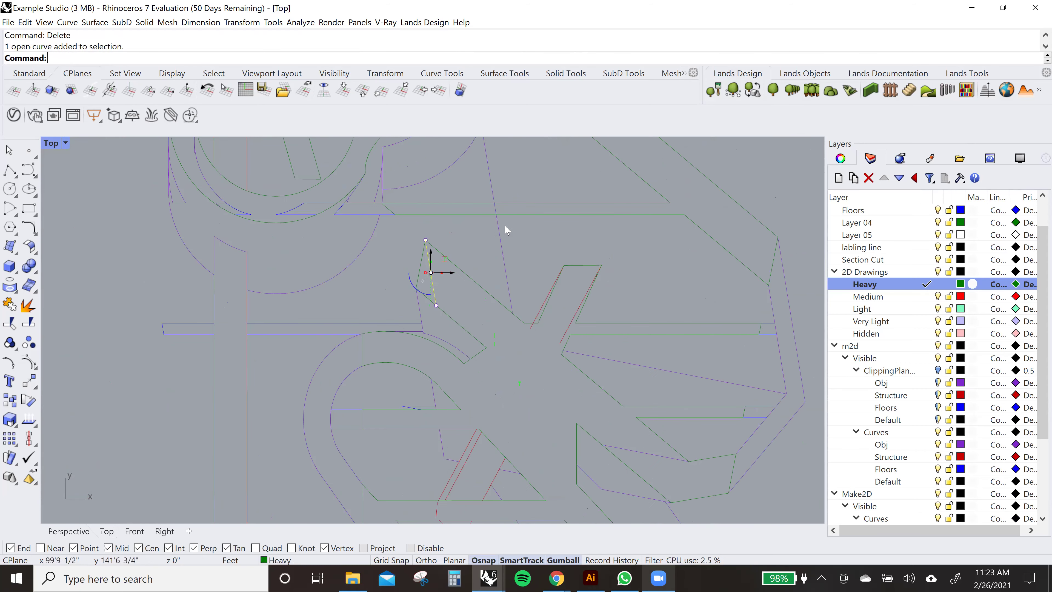
pyautogui.scroll(2, 433, 282)
pyautogui.press('Delete')
# - Trim the structure line below the slanted slot's base, and delete the leftover structure lines running along the slot's sides
pyautogui.scroll(2, 481, 392)
pyautogui.scroll(2, 474, 408)
pyautogui.click(472, 414)
pyautogui.write('trim')
pyautogui.press('Return')
pyautogui.click(459, 417)
pyautogui.click(539, 432)
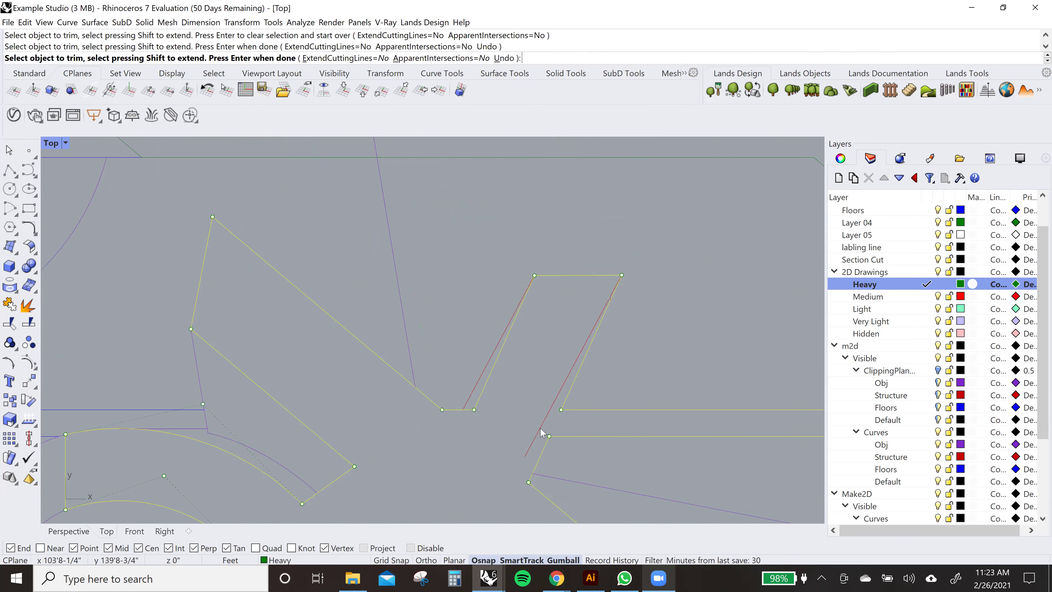
pyautogui.press('Return')
pyautogui.click(543, 424)
pyautogui.press('Delete')
pyautogui.moveTo(646, 258); pyautogui.dragTo(571, 336)
pyautogui.press('Delete')
# - Delete the stray projected curves inside the cut junction between the rounded room and the large room's lower wall
pyautogui.scroll(-4, 498, 357)
pyautogui.moveTo(498, 352); pyautogui.dragTo(453, 225, button='right')
pyautogui.scroll(5, 463, 357)
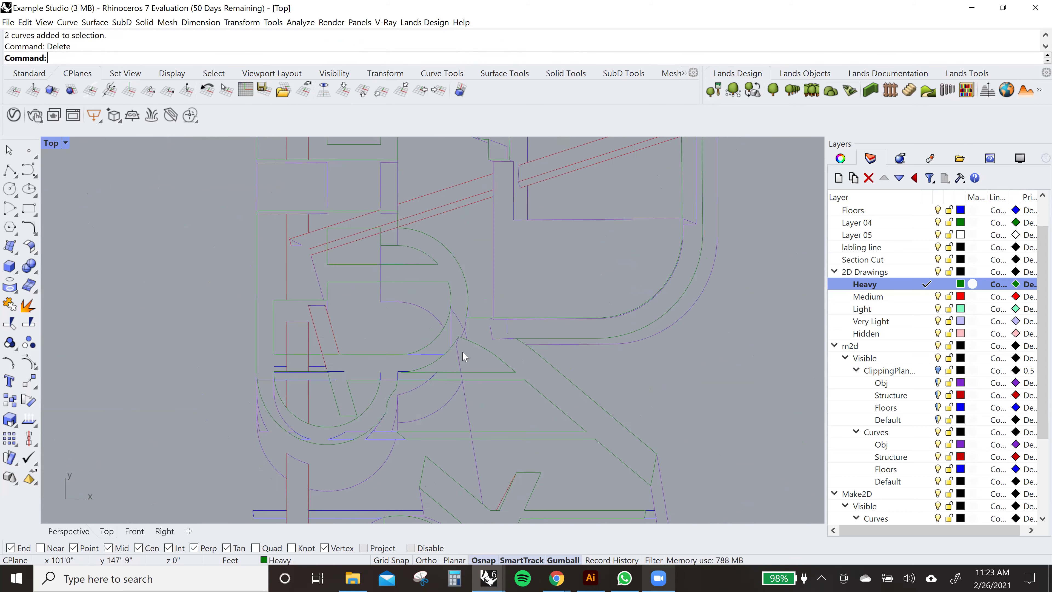
pyautogui.moveTo(447, 314); pyautogui.dragTo(340, 369)
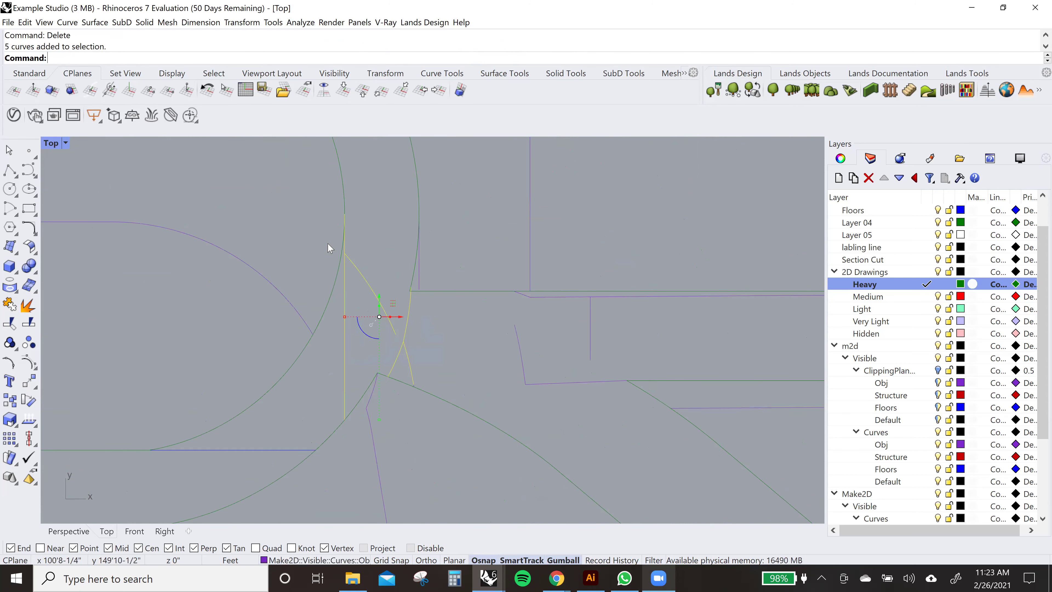
pyautogui.moveTo(509, 400); pyautogui.dragTo(510, 398)
pyautogui.scroll(3, 559, 327)
pyautogui.keyDown('shift'); pyautogui.moveTo(489, 281); pyautogui.dragTo(488, 279); pyautogui.keyUp('shift')
pyautogui.moveTo(390, 376); pyautogui.dragTo(476, 310, button='right')
pyautogui.keyDown('shift'); pyautogui.moveTo(408, 357); pyautogui.dragTo(439, 343); pyautogui.keyUp('shift')
pyautogui.press('Return')
# - Delete the projected arc doubling the large room's rounded corner and the small triangular segments inside its wall
pyautogui.scroll(-3, 472, 345)
pyautogui.moveTo(491, 330); pyautogui.dragTo(592, 346, button='right')
pyautogui.click(534, 359)
pyautogui.scroll(2, 649, 224)
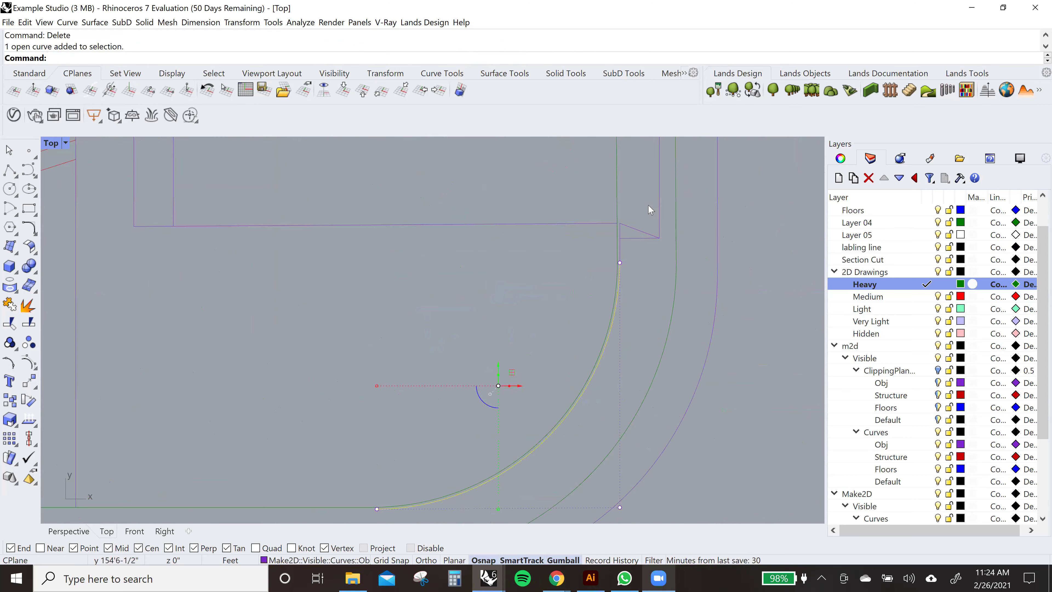
pyautogui.keyDown('shift'); pyautogui.moveTo(637, 240); pyautogui.dragTo(625, 237); pyautogui.keyUp('shift')
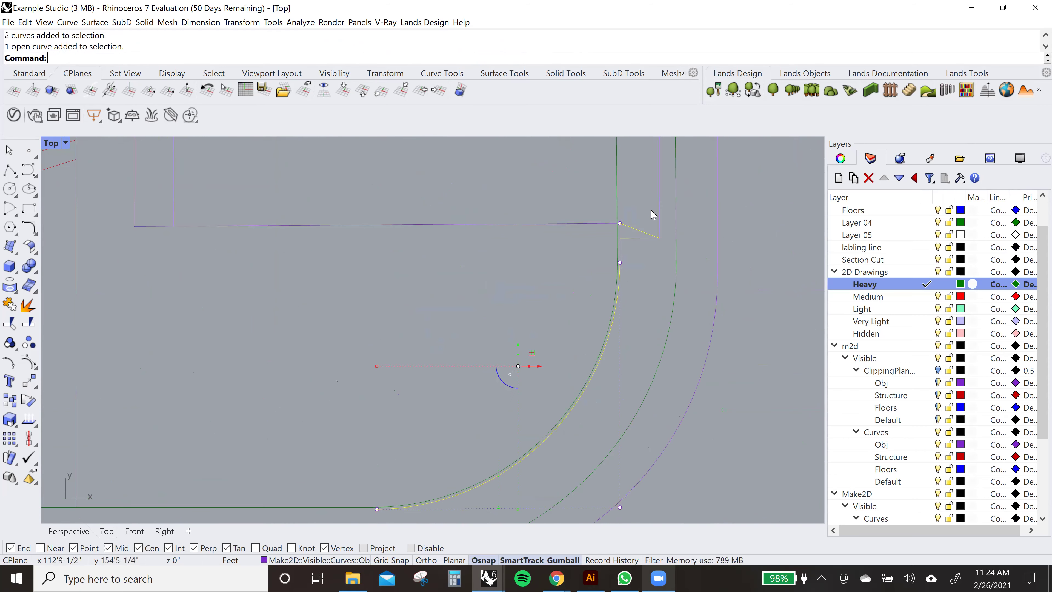
pyautogui.scroll(-4, 609, 353)
pyautogui.press('Delete')
# - Delete the beam and object segments inside the large room's vertical wall and the projected lines inside its horizontal upper wall
pyautogui.scroll(3, 620, 235)
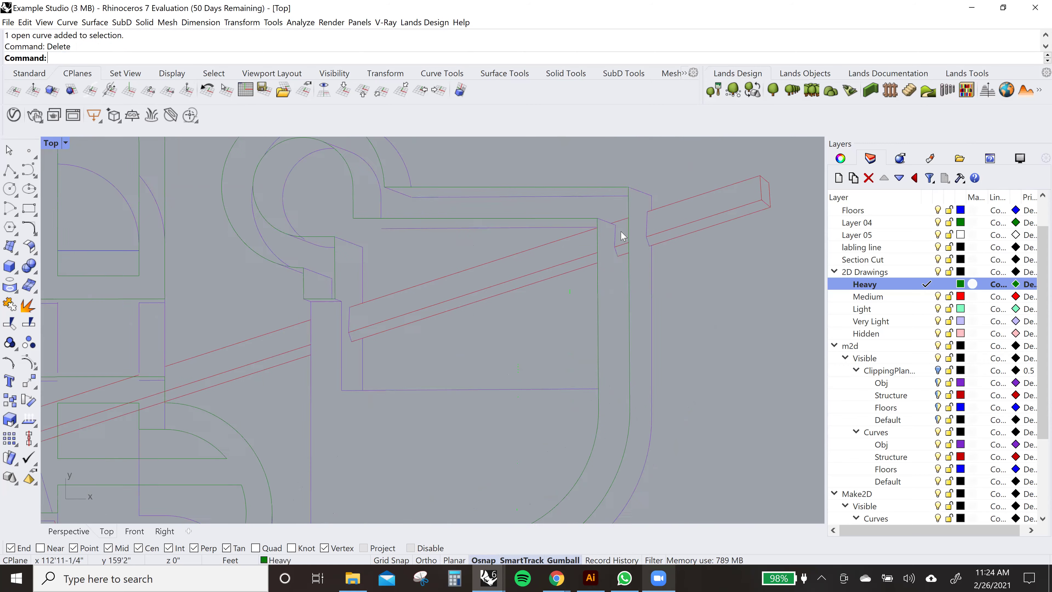
pyautogui.scroll(2, 619, 220)
pyautogui.moveTo(618, 232); pyautogui.dragTo(594, 321)
pyautogui.scroll(2, 695, 329)
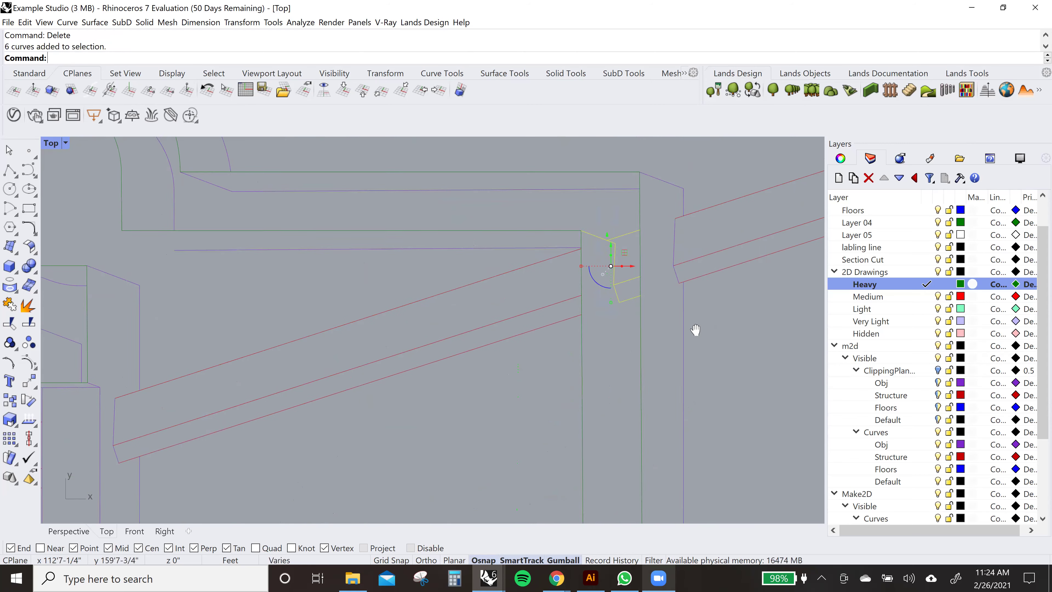
pyautogui.keyDown('shift'); pyautogui.moveTo(267, 277); pyautogui.dragTo(309, 277); pyautogui.keyUp('shift')
pyautogui.moveTo(237, 188); pyautogui.dragTo(467, 244, button='right')
pyautogui.keyDown('shift'); pyautogui.moveTo(431, 258); pyautogui.dragTo(430, 257); pyautogui.keyUp('shift')
pyautogui.press('Delete')
# - Select the stray projected arc and stepped edge lines inside the cut of the small curved wall
pyautogui.scroll(-3, 476, 259)
pyautogui.scroll(2, 373, 348)
pyautogui.click(367, 338)
pyautogui.scroll(1, 401, 265)
pyautogui.scroll(2, 443, 378)
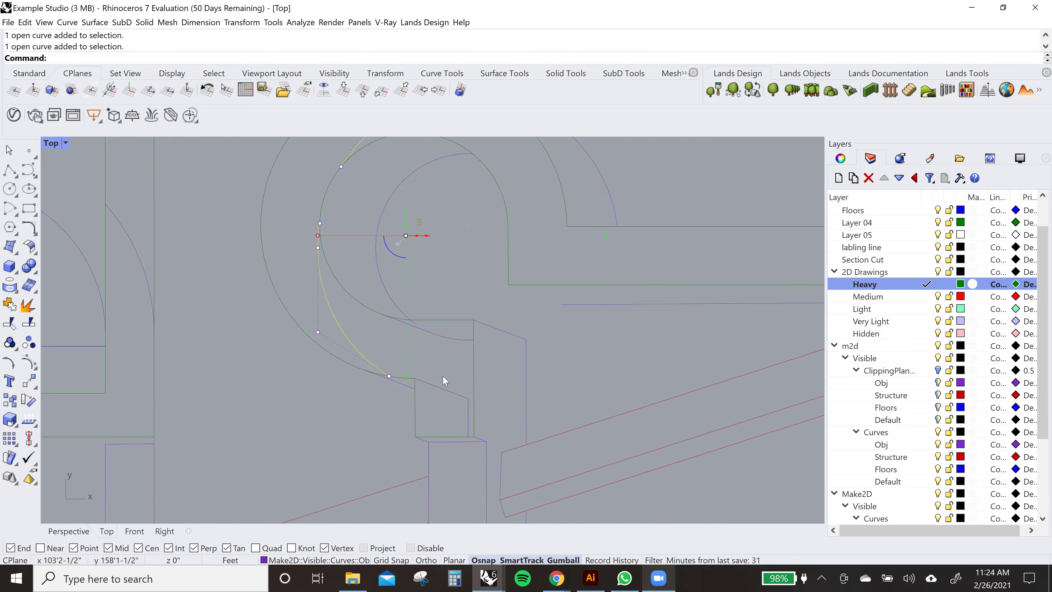
pyautogui.keyDown('shift'); pyautogui.click(452, 400); pyautogui.keyUp('shift')
pyautogui.scroll(2, 463, 427)
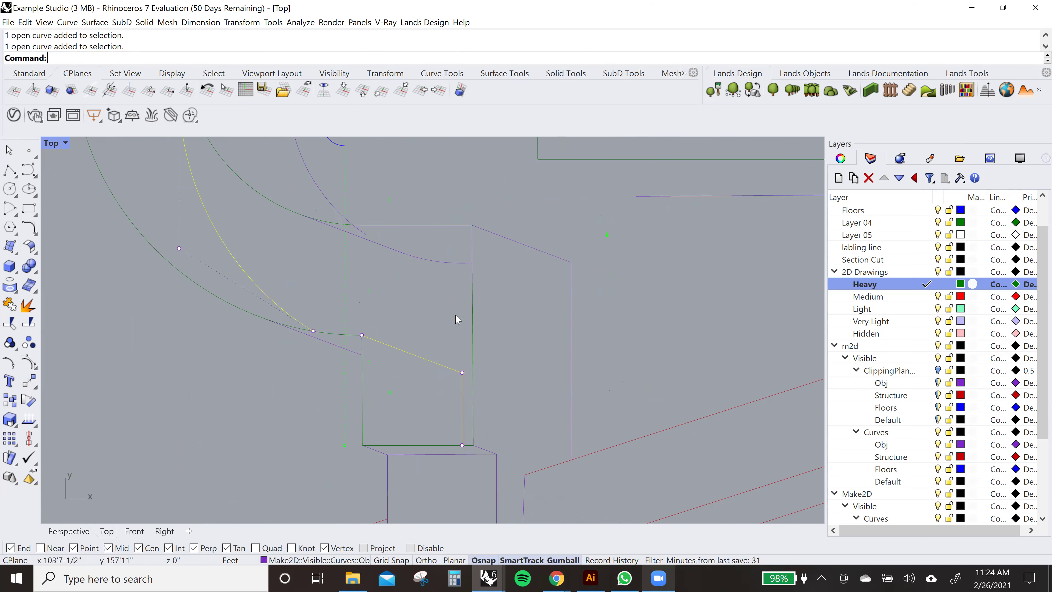
# - Delete the selected leftover curve and trim the projected curves inside the green cut outline beside the notch
pyautogui.press('Delete')
pyautogui.click(371, 225)
pyautogui.write('trim')
pyautogui.press('Return')
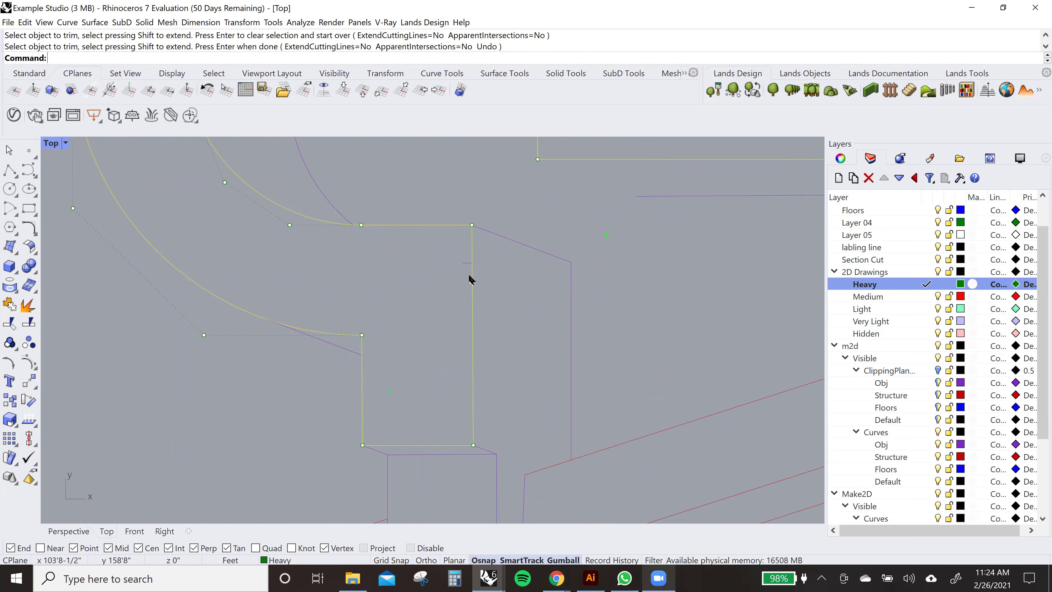
pyautogui.press('Escape')
# - Trim the lines crossing the cut area around the lower parallelogram and triangular openings, and delete the piece that is left over
pyautogui.scroll(-3, 515, 320)
pyautogui.moveTo(537, 408); pyautogui.dragTo(390, 388, button='right')
pyautogui.scroll(-4, 390, 387)
pyautogui.moveTo(490, 463); pyautogui.dragTo(629, 380, button='right')
pyautogui.scroll(-4, 543, 394)
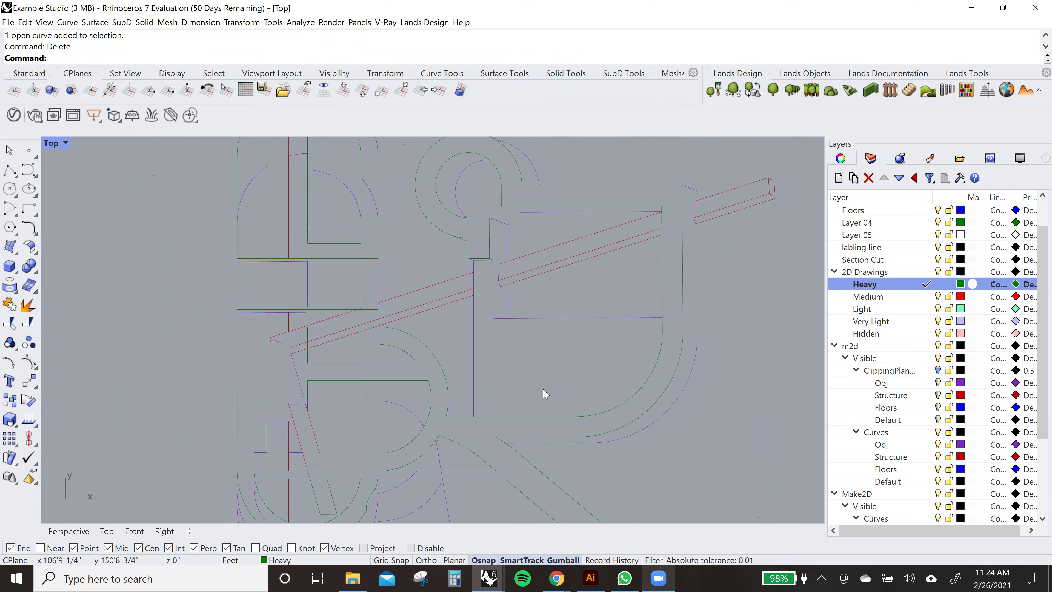
pyautogui.moveTo(545, 392); pyautogui.dragTo(566, 243, button='right')
pyautogui.scroll(2, 523, 385)
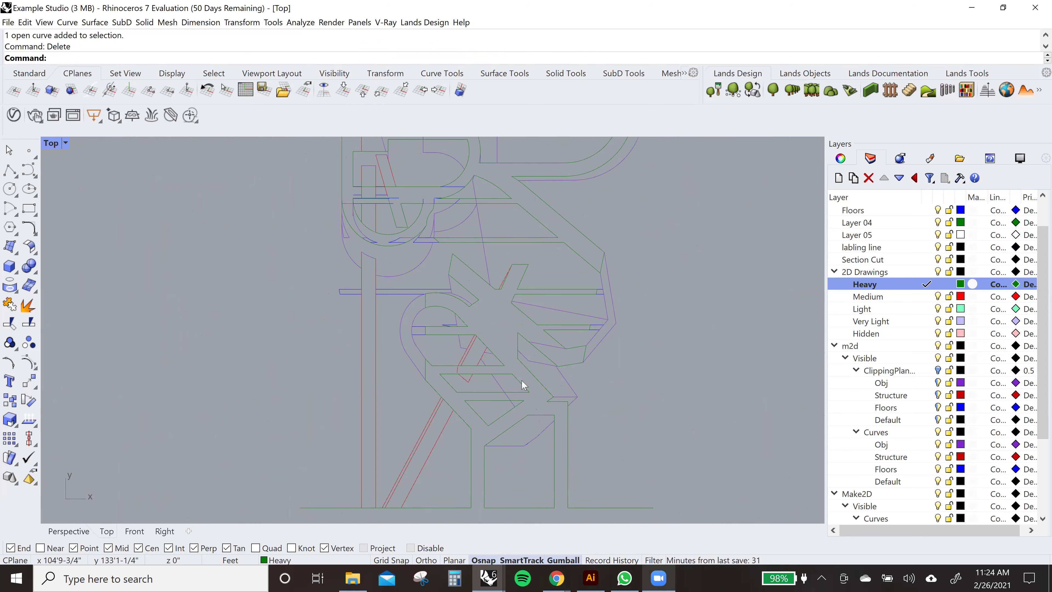
pyautogui.scroll(5, 529, 397)
pyautogui.click(481, 389)
pyautogui.keyDown('shift'); pyautogui.click(496, 412); pyautogui.keyUp('shift')
pyautogui.write('trim')
pyautogui.press('Return')
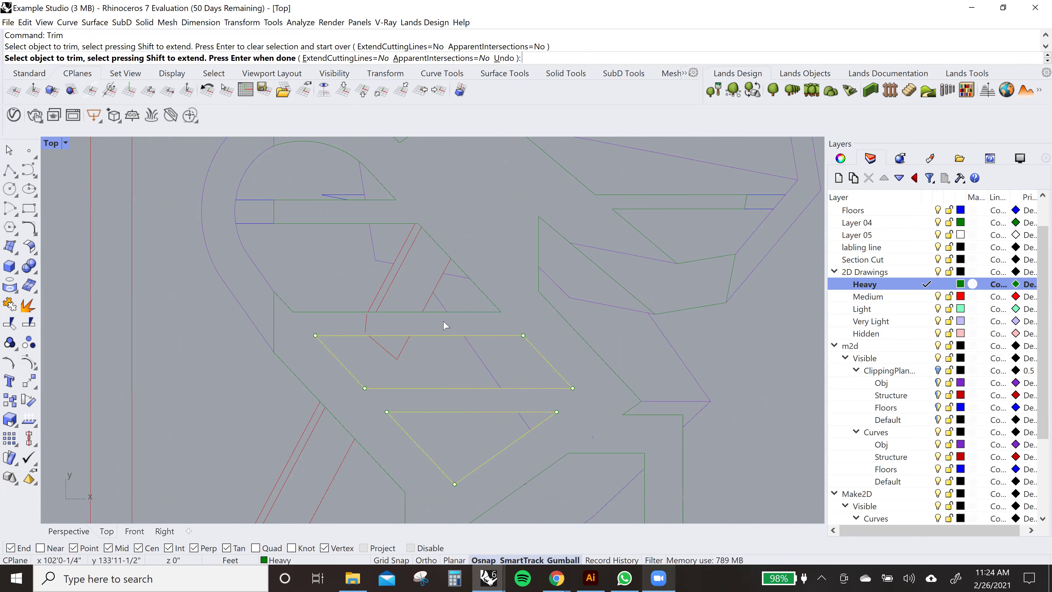
pyautogui.moveTo(351, 317); pyautogui.dragTo(514, 356, button='right')
pyautogui.keyDown('shift'); pyautogui.click(514, 350); pyautogui.keyUp('shift')
pyautogui.scroll(4, 581, 366)
pyautogui.press('Escape')
pyautogui.click(486, 360)
pyautogui.press('Delete')
# - Trim the beam, structure and floor lines crossing the cut walls and slabs, using the green outlines around the left rooms as cutters
pyautogui.scroll(-4, 442, 265)
pyautogui.scroll(-5, 559, 369)
pyautogui.scroll(-1, 593, 376)
pyautogui.scroll(2, 592, 365)
pyautogui.scroll(-2, 585, 247)
pyautogui.scroll(2, 496, 353)
pyautogui.scroll(1, 496, 353)
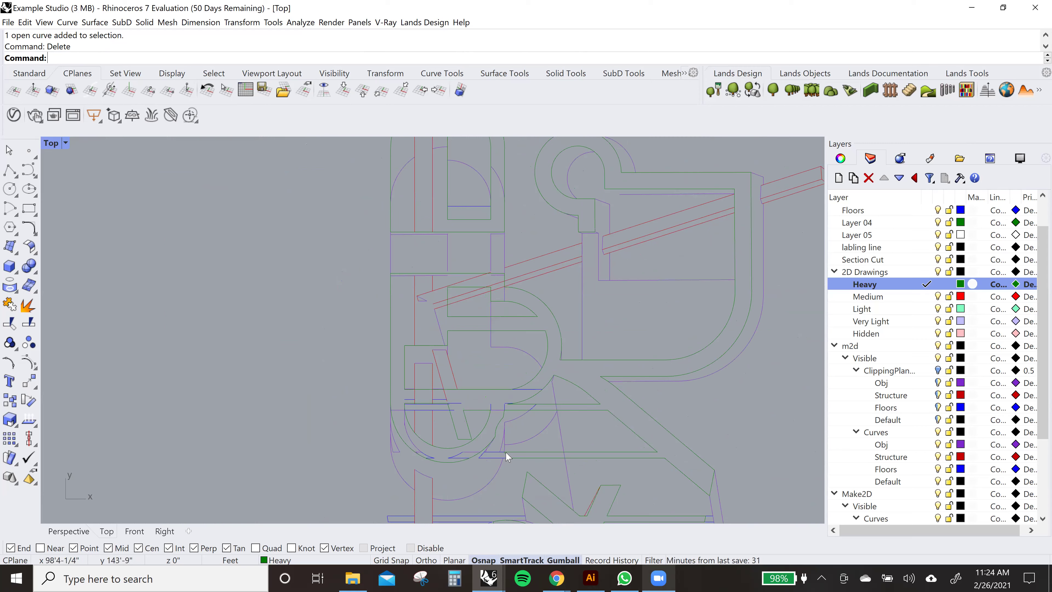
pyautogui.scroll(3, 417, 294)
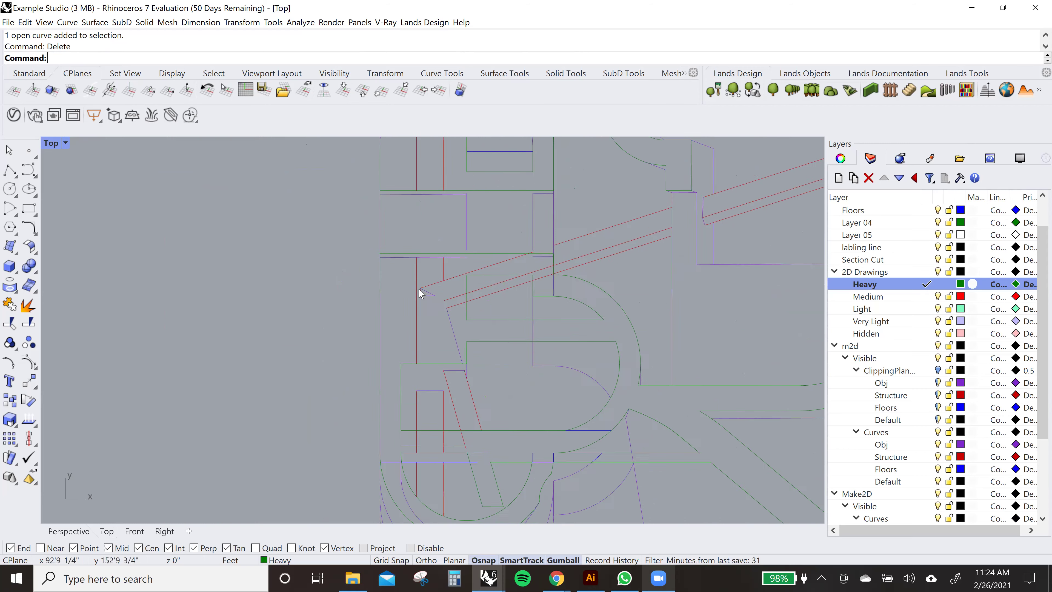
pyautogui.click(526, 281)
pyautogui.moveTo(520, 245); pyautogui.dragTo(516, 236, button='right')
pyautogui.scroll(-1, 516, 236)
pyautogui.click(540, 338)
pyautogui.scroll(-1, 499, 232)
pyautogui.click(538, 234)
pyautogui.scroll(3, 536, 309)
pyautogui.write('trim')
pyautogui.press('Return')
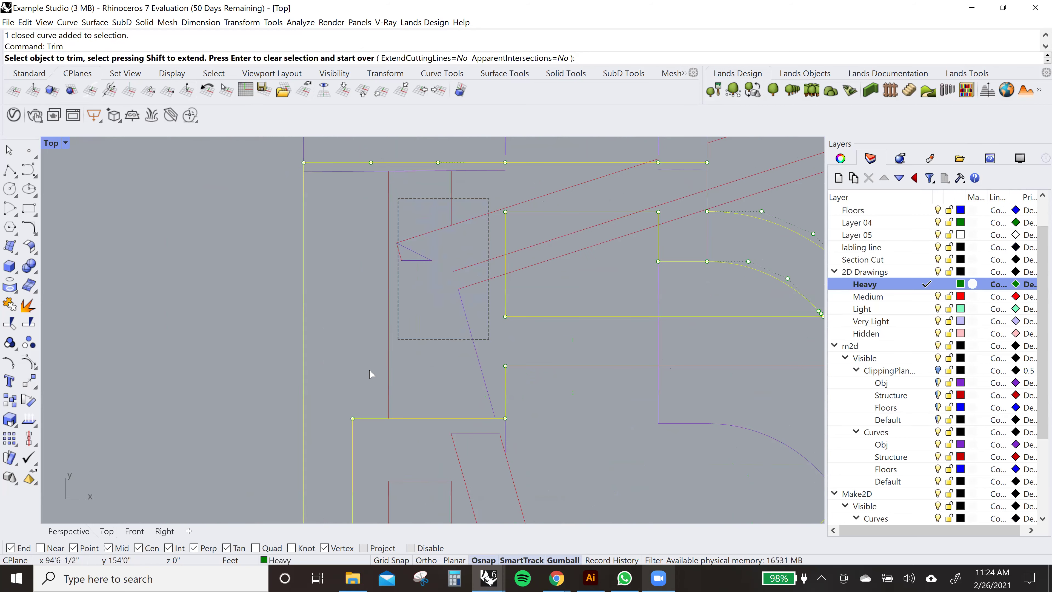
pyautogui.click(481, 352)
pyautogui.scroll(-3, 487, 353)
pyautogui.click(448, 292)
pyautogui.scroll(3, 545, 303)
pyautogui.scroll(1, 538, 301)
pyautogui.click(460, 263)
pyautogui.scroll(-1, 537, 288)
pyautogui.scroll(1, 512, 295)
pyautogui.scroll(-2, 513, 295)
pyautogui.scroll(2, 452, 257)
pyautogui.scroll(-2, 557, 388)
pyautogui.scroll(2, 641, 369)
pyautogui.rightClick(629, 400)
# - Trim the lines crossing the slab above the semicircular opening, using the surrounding green outlines as cutters
pyautogui.click(630, 401)
pyautogui.scroll(3, 625, 377)
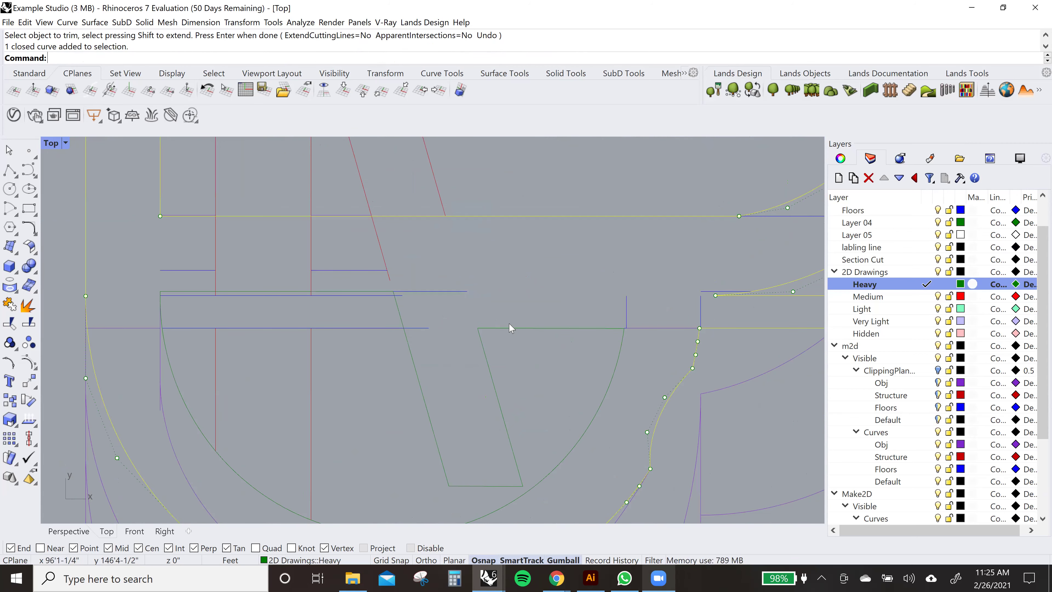
pyautogui.scroll(-2, 515, 338)
pyautogui.scroll(2, 540, 335)
pyautogui.press('Return')
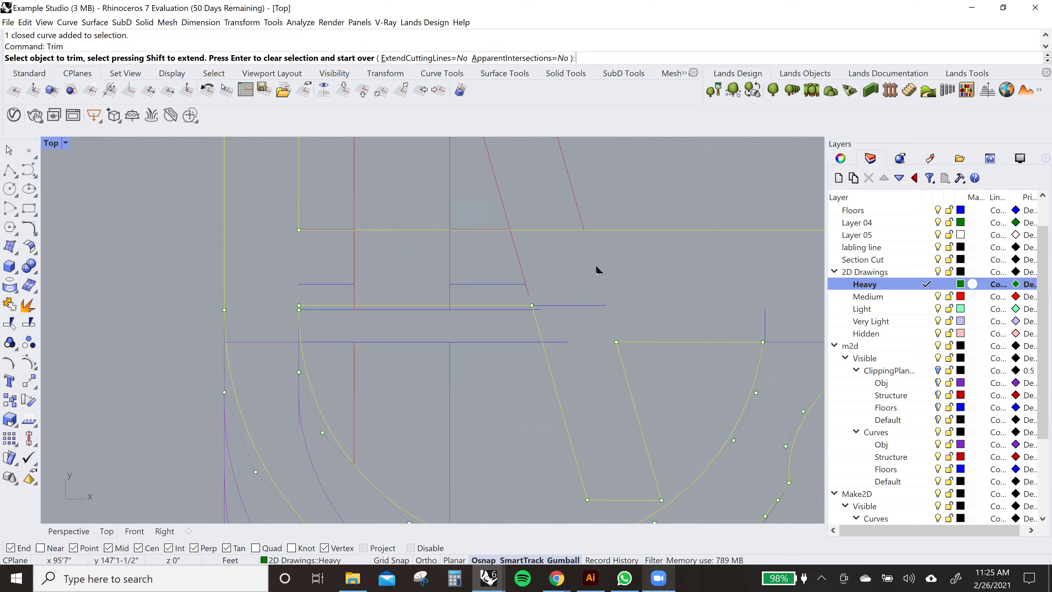
pyautogui.moveTo(312, 299); pyautogui.dragTo(315, 299)
pyautogui.click(538, 314)
pyautogui.press('Return')
# - Delete the short horizontal line left inside the wall thickness beside the semicircular opening
pyautogui.scroll(5, 394, 296)
pyautogui.scroll(4, 400, 189)
pyautogui.click(373, 192)
pyautogui.scroll(-6, 287, 231)
pyautogui.scroll(-4, 279, 277)
pyautogui.write('Delete')
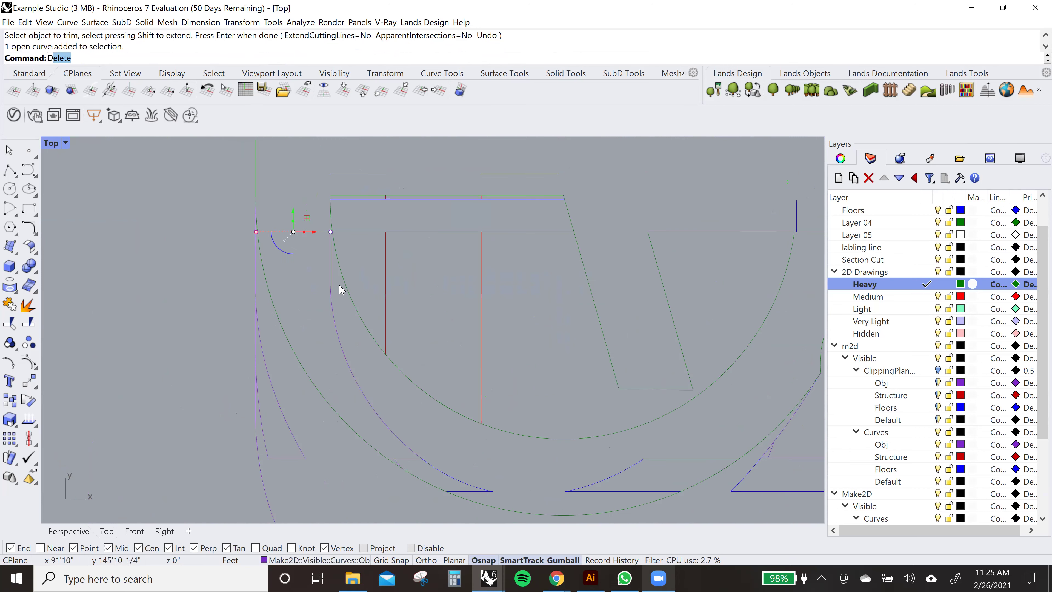
pyautogui.press('Return')
# - Delete the leftover arc and floor-line pieces inside the left half of the curved wall below the semicircular opening
pyautogui.scroll(2, 338, 287)
pyautogui.moveTo(337, 295); pyautogui.dragTo(311, 330)
pyautogui.scroll(-2, 335, 310)
pyautogui.moveTo(477, 464); pyautogui.dragTo(435, 329, button='right')
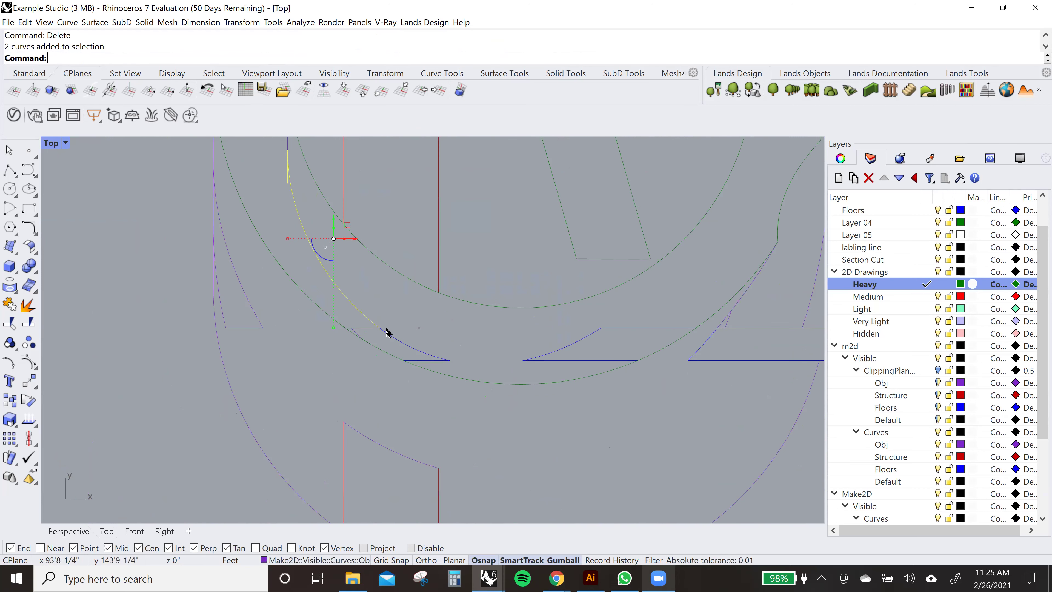
pyautogui.keyDown('shift'); pyautogui.click(355, 331); pyautogui.keyUp('shift')
pyautogui.keyDown('shift'); pyautogui.moveTo(449, 372); pyautogui.dragTo(450, 372); pyautogui.keyUp('shift')
pyautogui.scroll(2, 435, 357)
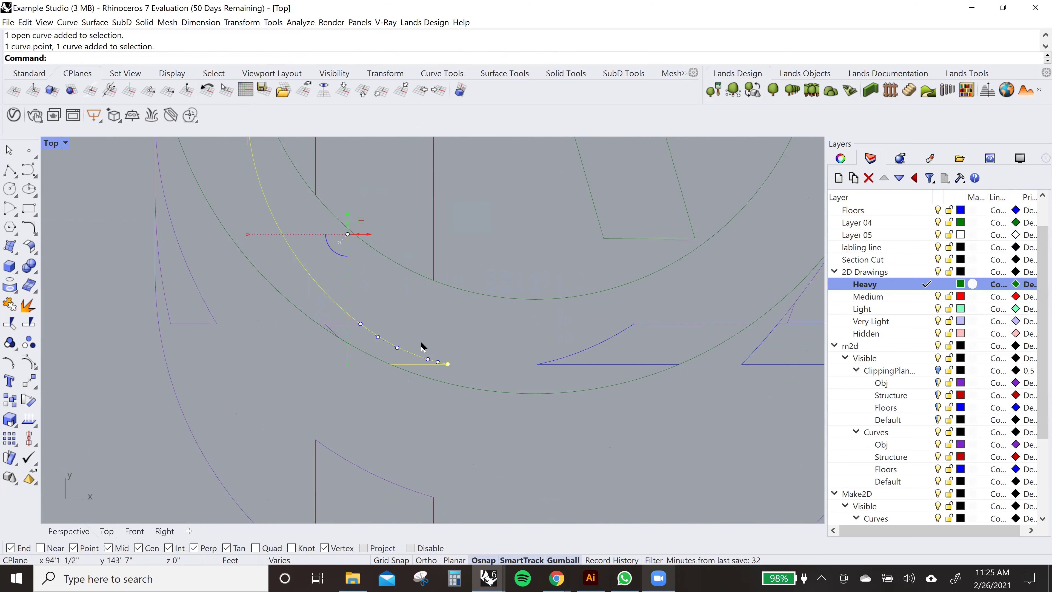
pyautogui.keyDown('shift'); pyautogui.click(332, 322); pyautogui.keyUp('shift')
pyautogui.keyDown('shift'); pyautogui.click(333, 330); pyautogui.keyUp('shift')
pyautogui.press('Delete')
# - Delete the leftover arc and floor-line pieces inside the right half of the curved wall
pyautogui.moveTo(636, 309); pyautogui.dragTo(588, 365)
pyautogui.keyDown('shift'); pyautogui.moveTo(399, 353); pyautogui.dragTo(398, 354); pyautogui.keyUp('shift')
pyautogui.scroll(-5, 451, 348)
pyautogui.press('Delete')
# - Delete the stray floor lines in the cut junction to the right of the semicircular opening
pyautogui.moveTo(636, 306); pyautogui.dragTo(518, 468, button='right')
pyautogui.scroll(5, 532, 324)
pyautogui.moveTo(540, 306); pyautogui.dragTo(473, 358)
pyautogui.press('Delete')
pyautogui.moveTo(628, 322); pyautogui.dragTo(521, 329, button='right')
pyautogui.moveTo(472, 360); pyautogui.dragTo(476, 358)
pyautogui.press('Delete')
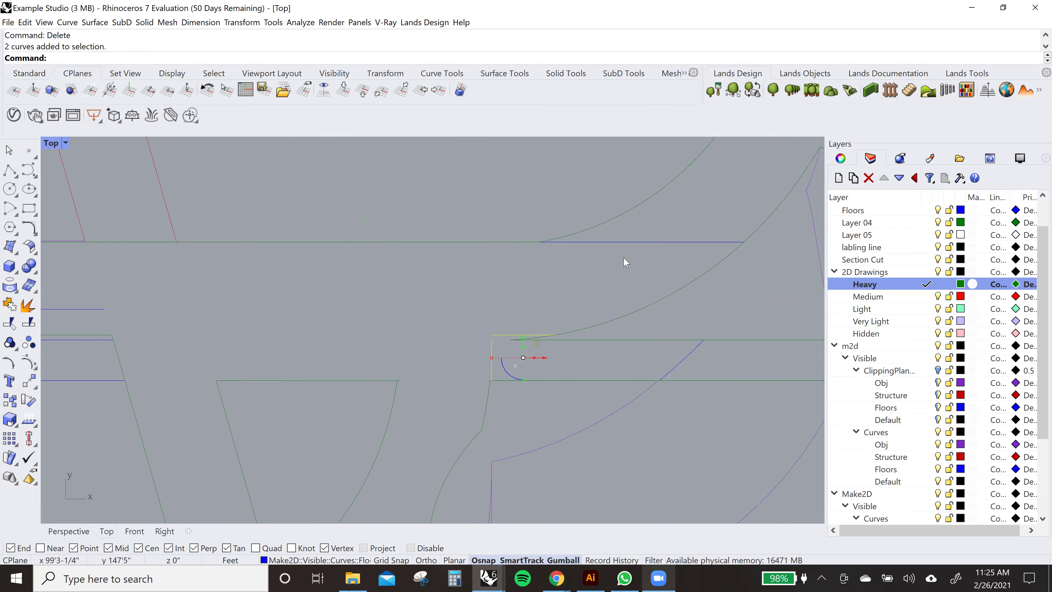
pyautogui.click(632, 242)
pyautogui.press('Delete')
# - Trim the overhanging end of the slab line where it meets the curved green outline
pyautogui.moveTo(727, 366); pyautogui.dragTo(470, 349)
pyautogui.scroll(-4, 613, 352)
pyautogui.moveTo(559, 318); pyautogui.dragTo(533, 369)
pyautogui.scroll(6, 528, 353)
pyautogui.write('Trim')
pyautogui.press('Return')
pyautogui.click(500, 332)
pyautogui.press('Return')
# - Delete the small triangle and the leftover lines in and below the upper-left floor slab
pyautogui.scroll(-6, 529, 352)
pyautogui.scroll(-10, 513, 374)
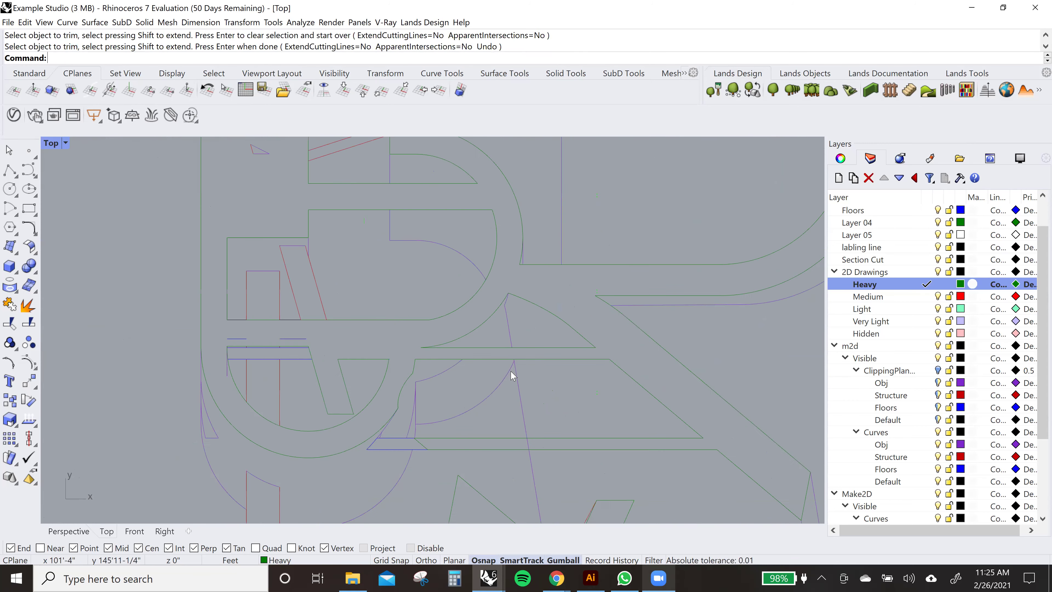
pyautogui.scroll(6, 395, 221)
pyautogui.moveTo(420, 286); pyautogui.dragTo(476, 412, button='right')
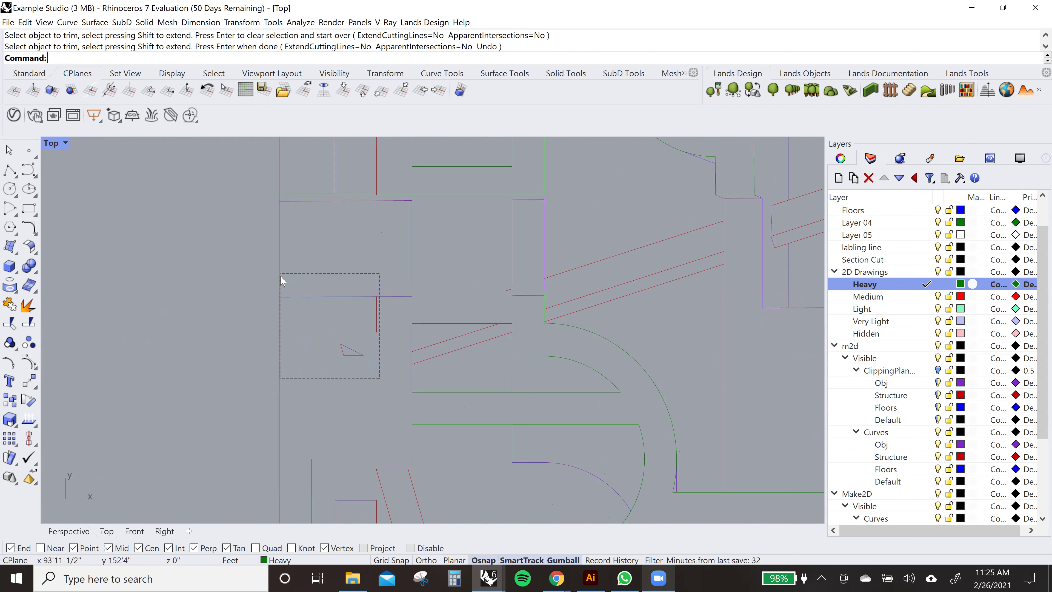
pyautogui.moveTo(300, 301); pyautogui.dragTo(300, 301)
pyautogui.press('Delete')
pyautogui.scroll(6, 538, 294)
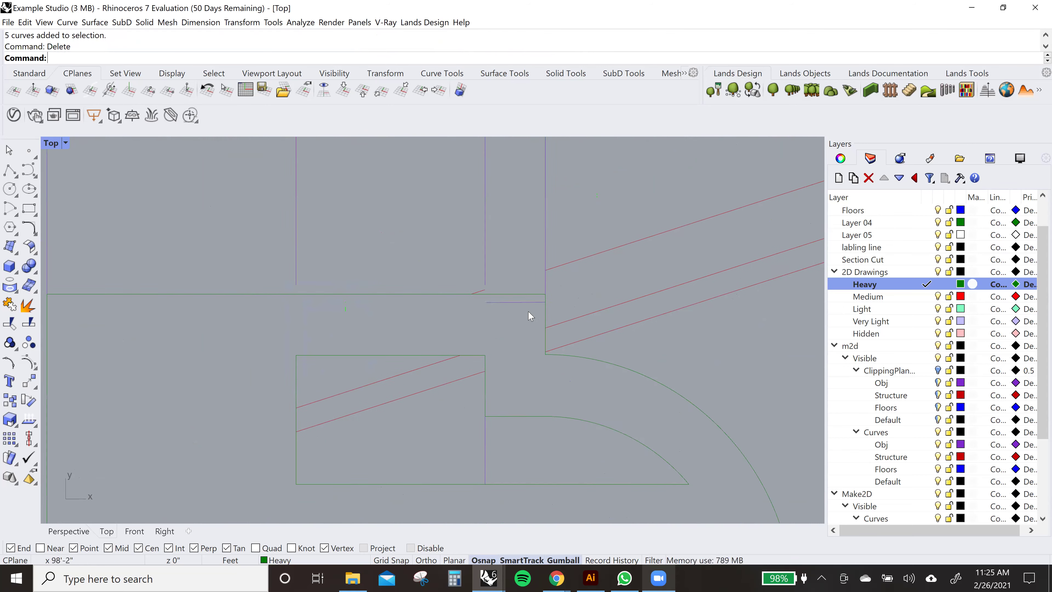
pyautogui.click(511, 298)
pyautogui.press('Return')
# - Delete the remaining stray line fragments in the cut area around the semicircular opening
pyautogui.scroll(-10, 515, 321)
pyautogui.moveTo(592, 351); pyautogui.dragTo(636, 247, button='right')
pyautogui.scroll(4, 493, 357)
pyautogui.moveTo(365, 363); pyautogui.dragTo(351, 365)
pyautogui.write('d')
pyautogui.press('Return')
pyautogui.moveTo(484, 433); pyautogui.dragTo(539, 344, button='right')
pyautogui.scroll(2, 538, 345)
pyautogui.click(382, 325)
pyautogui.write('d')
pyautogui.press('Return')
# - Delete the stray purple line between the outer curved wall and the pointed end of the floor
pyautogui.scroll(-4, 383, 329)
pyautogui.scroll(-4, 600, 374)
pyautogui.scroll(12, 615, 394)
pyautogui.scroll(3, 615, 327)
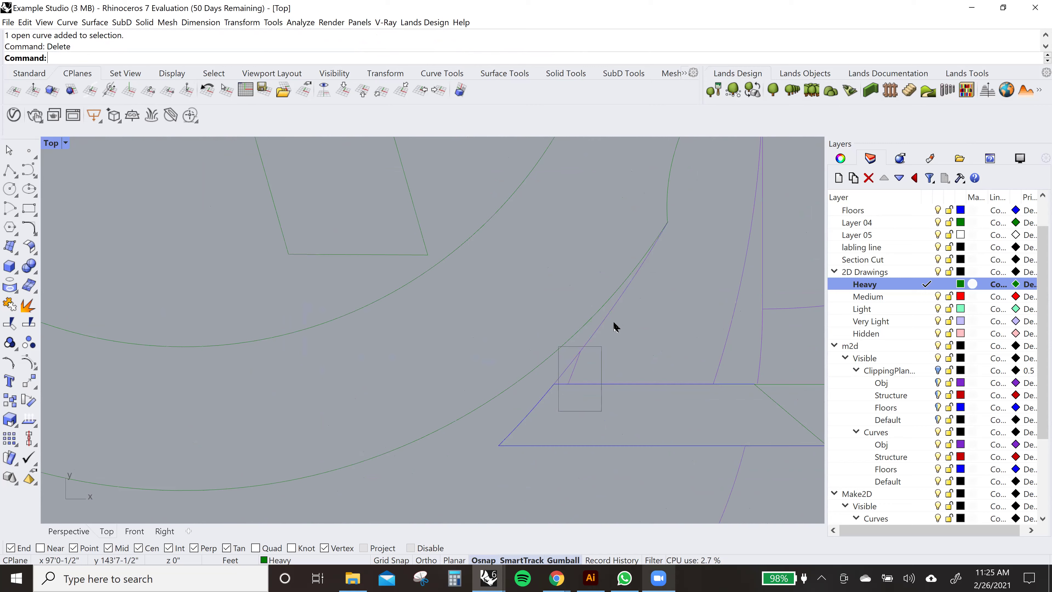
pyautogui.scroll(-6, 571, 364)
pyautogui.click(557, 359)
pyautogui.write('d')
pyautogui.press('Return')
# - Delete the leftover lines around the pointed left end of the floor beside the curved wall
pyautogui.scroll(-4, 502, 440)
pyautogui.moveTo(501, 440); pyautogui.dragTo(483, 417, button='right')
pyautogui.scroll(-2, 484, 418)
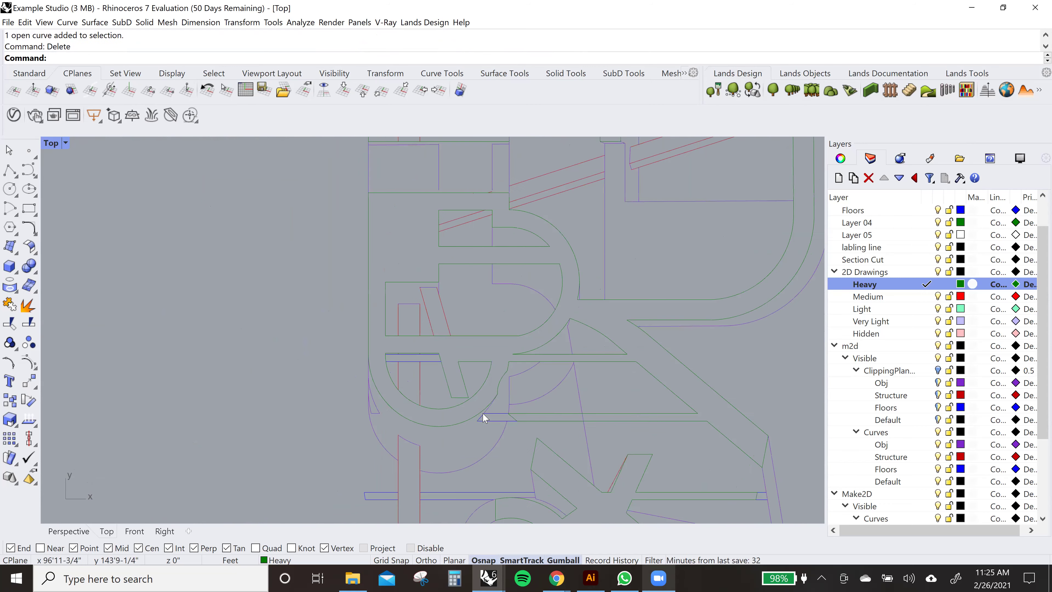
pyautogui.scroll(6, 563, 324)
pyautogui.click(553, 293)
pyautogui.write('d')
pyautogui.press('Return')
pyautogui.scroll(2, 450, 228)
pyautogui.moveTo(421, 322); pyautogui.dragTo(418, 325)
pyautogui.press('Delete')
# - Extend the purple line under the upper slab across the gap between the two vertical lines
pyautogui.scroll(4, 534, 282)
pyautogui.scroll(2, 465, 280)
pyautogui.click(446, 274)
pyautogui.press('Return')
pyautogui.click(723, 274)
pyautogui.press('Return')
# - Trim the ends of the two vertical lines that project past the extended line under the slab
pyautogui.click(626, 273)
pyautogui.scroll(3, 688, 275)
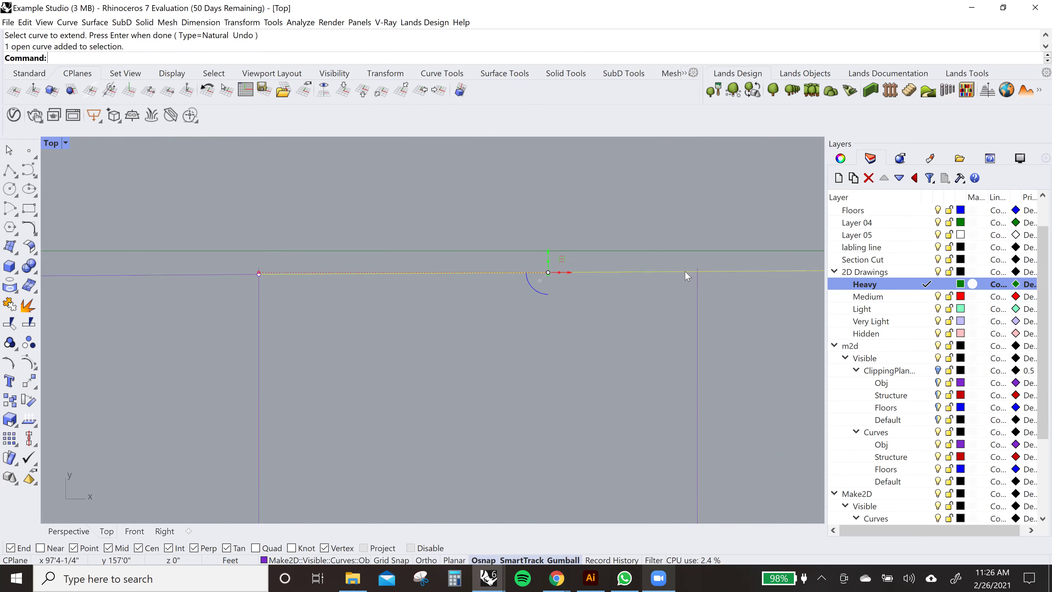
pyautogui.write('trim')
pyautogui.press('Return')
pyautogui.moveTo(716, 262); pyautogui.dragTo(235, 270)
pyautogui.press('Return')
# - Delete the small stray line inside the cut wall just above the base opening
pyautogui.scroll(-10, 528, 354)
pyautogui.moveTo(553, 398); pyautogui.dragTo(535, 307, button='right')
pyautogui.scroll(5, 533, 306)
pyautogui.scroll(-6, 500, 305)
pyautogui.moveTo(585, 267); pyautogui.dragTo(581, 399, button='right')
pyautogui.scroll(-6, 581, 399)
pyautogui.moveTo(627, 444); pyautogui.dragTo(584, 271, button='right')
pyautogui.moveTo(571, 376); pyautogui.dragTo(557, 223, button='right')
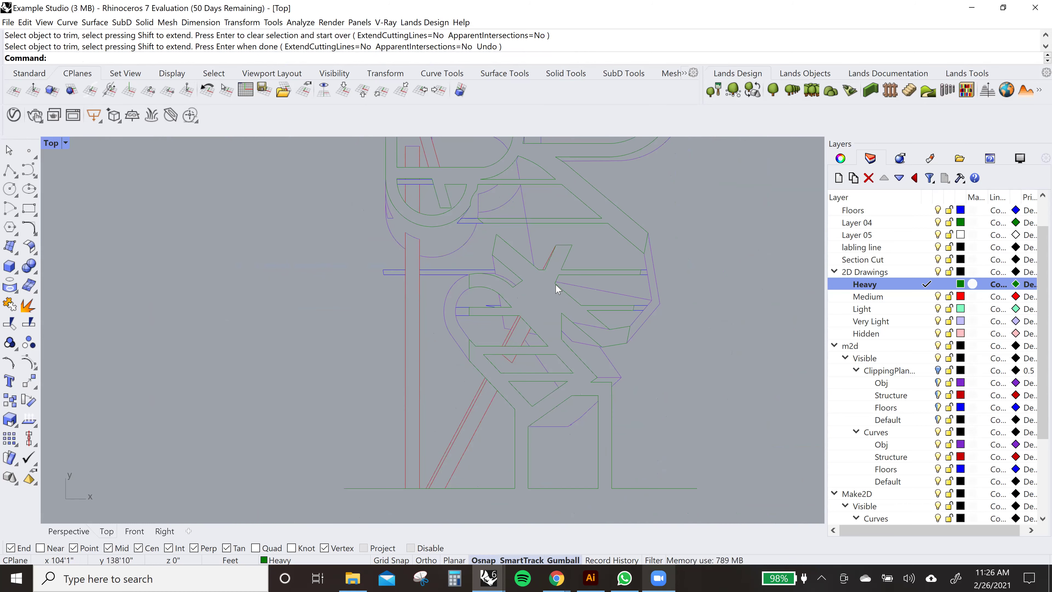
pyautogui.scroll(5, 574, 414)
pyautogui.click(568, 398)
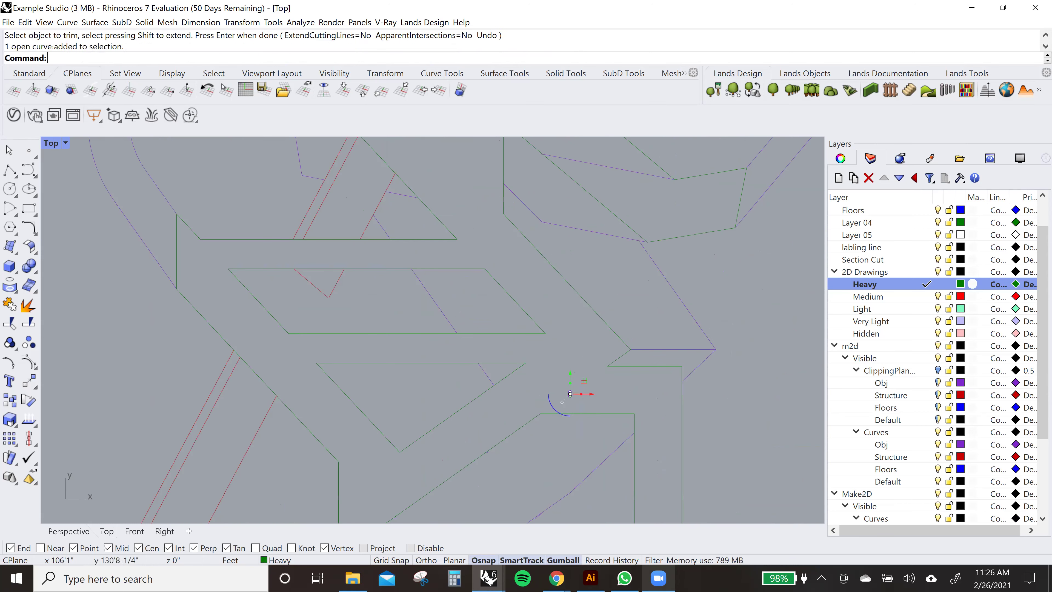
pyautogui.press('Delete')
# - Delete the two leftover curves along the sloped upper edge of the base opening
pyautogui.moveTo(473, 489); pyautogui.dragTo(523, 443)
pyautogui.write('Delete')
pyautogui.press('Return')
pyautogui.moveTo(519, 459); pyautogui.dragTo(600, 394, button='right')
pyautogui.scroll(-4, 581, 390)
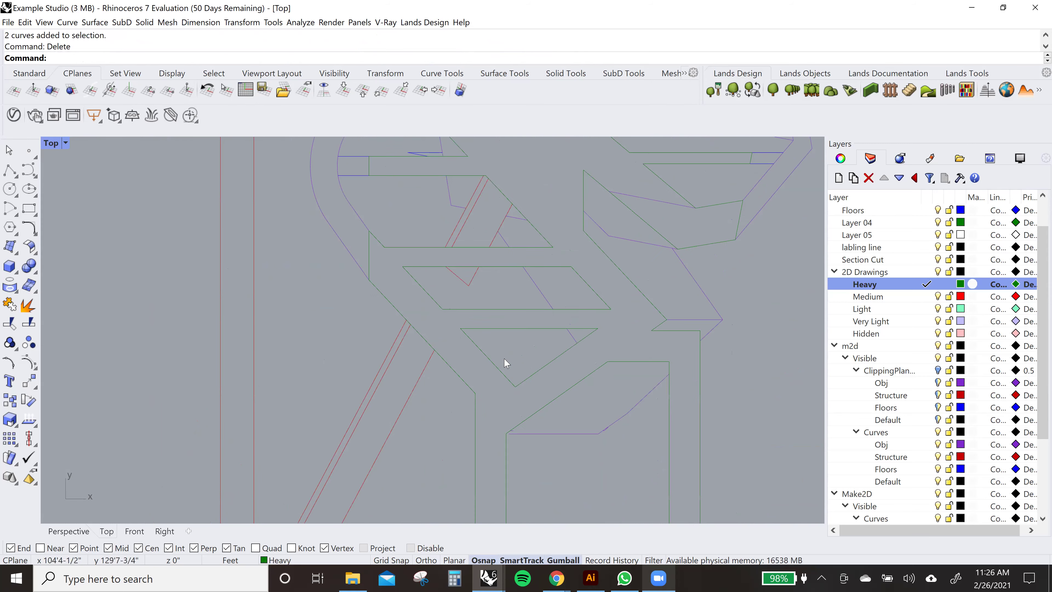
# - Trim the slanted purple line where it crosses the floor slab, using the green cut outline as the cutting edge
pyautogui.moveTo(465, 246); pyautogui.dragTo(508, 437, button='right')
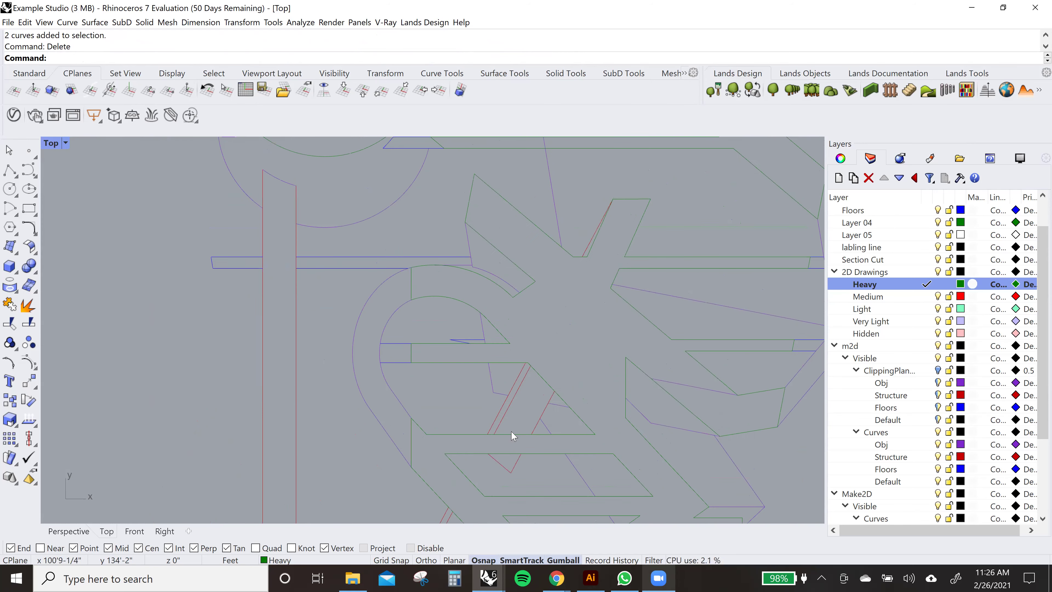
pyautogui.moveTo(640, 318); pyautogui.dragTo(615, 369, button='right')
pyautogui.scroll(3, 524, 266)
pyautogui.scroll(-2, 545, 331)
pyautogui.click(544, 332)
pyautogui.scroll(5, 519, 333)
pyautogui.write('trim')
pyautogui.press('Return')
pyautogui.click(446, 329)
pyautogui.scroll(-5, 443, 328)
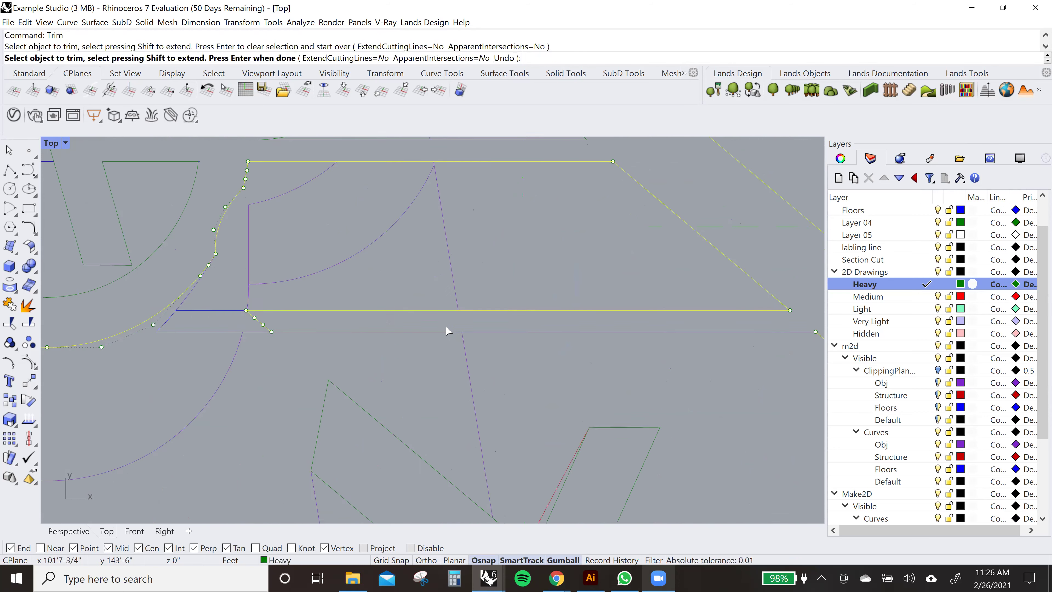
pyautogui.press('Return')
# - Examine the upper and middle parts of the section for projected lines left inside the green cut outlines
pyautogui.scroll(3, 469, 404)
pyautogui.moveTo(470, 405); pyautogui.dragTo(470, 458, button='right')
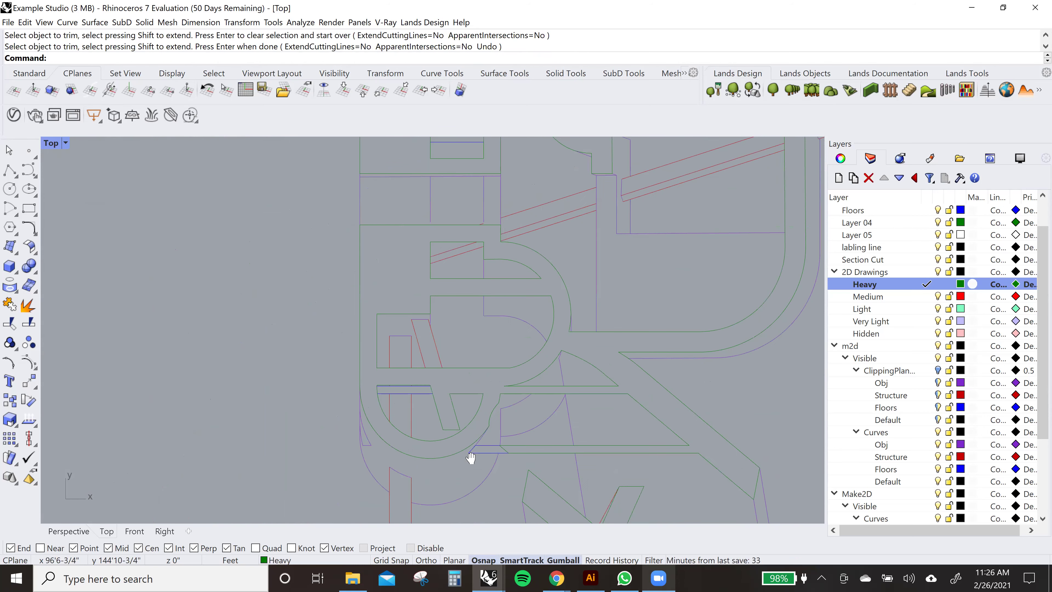
pyautogui.moveTo(484, 331); pyautogui.dragTo(481, 418, button='right')
pyautogui.scroll(2, 600, 364)
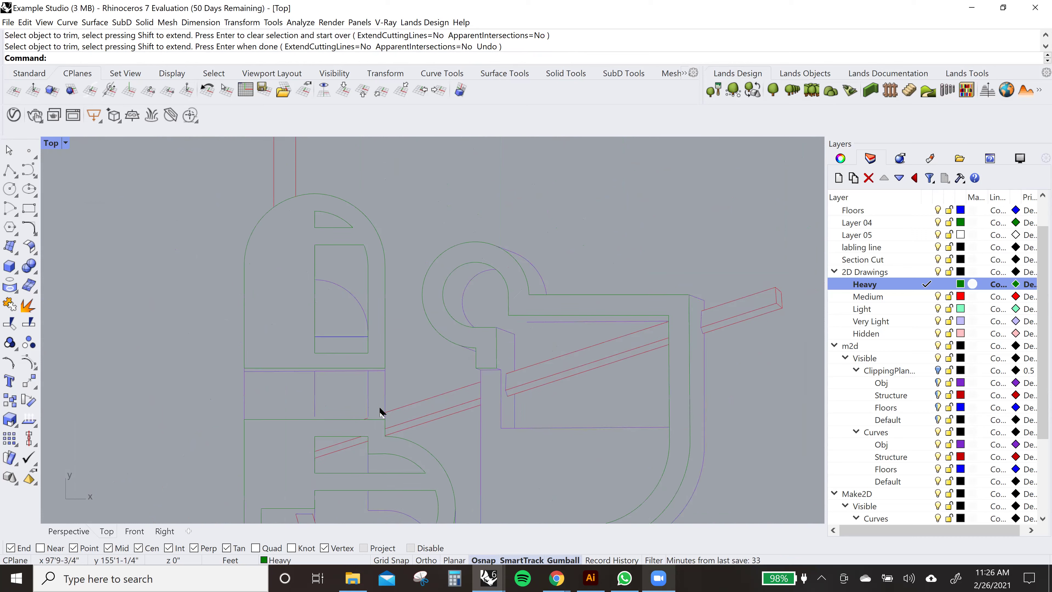
pyautogui.scroll(-3, 534, 416)
pyautogui.scroll(-2, 480, 365)
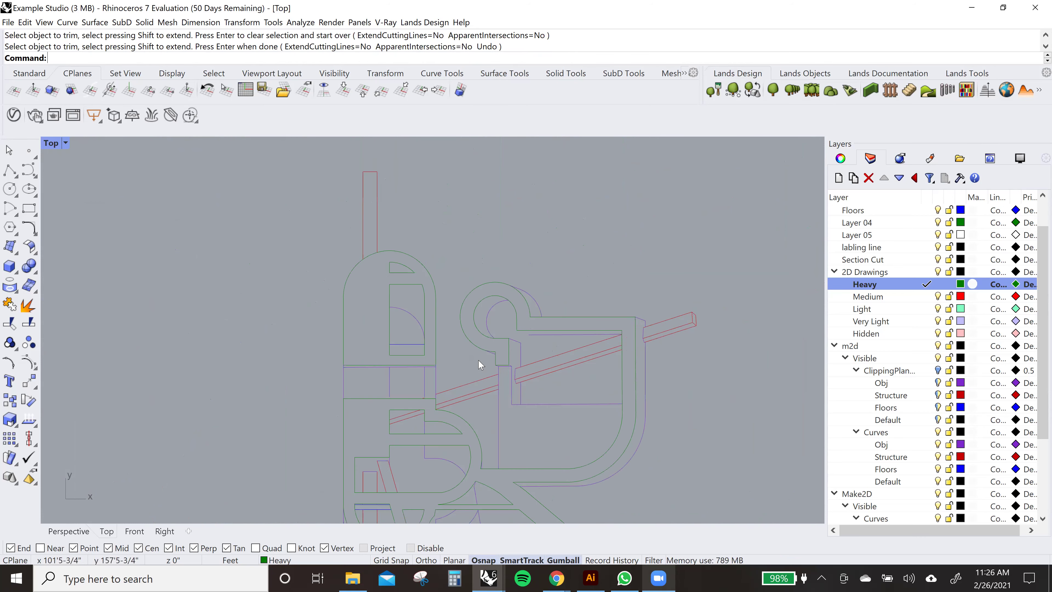
pyautogui.scroll(2, 425, 404)
pyautogui.scroll(-2, 446, 414)
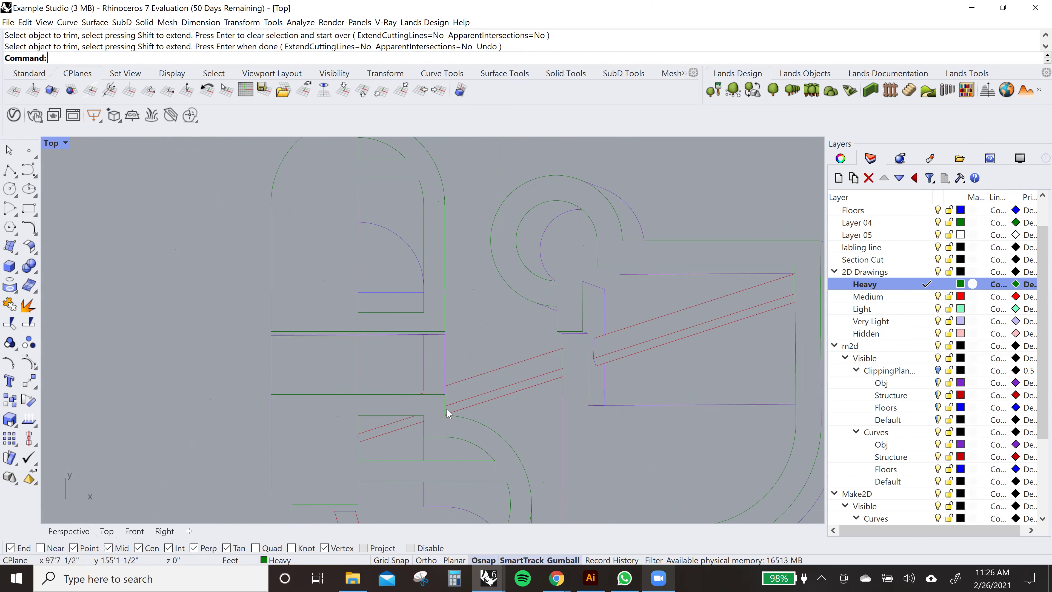
pyautogui.moveTo(569, 296); pyautogui.dragTo(556, 242, button='right')
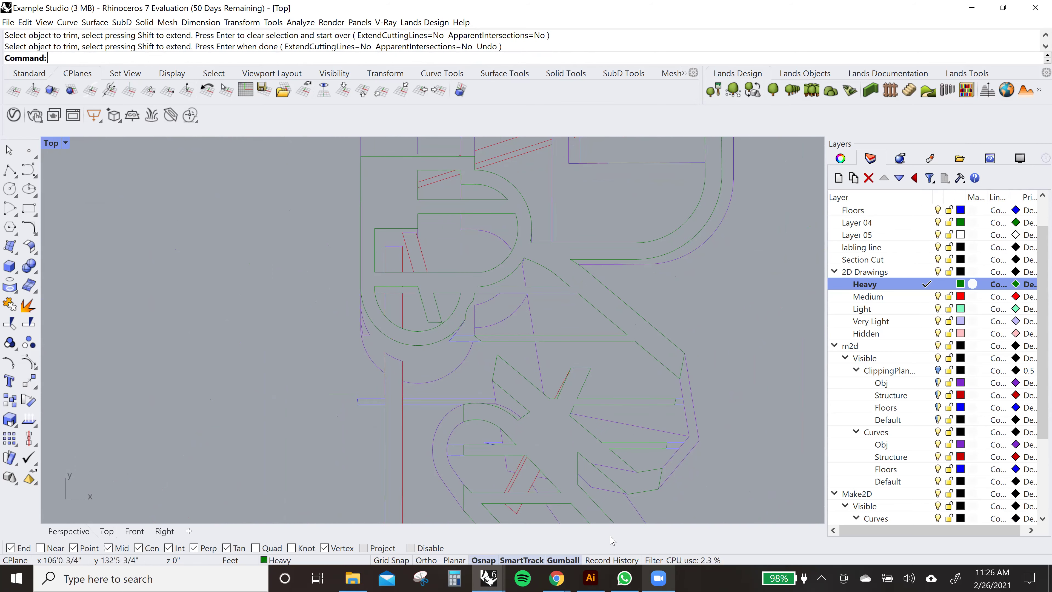
pyautogui.scroll(-4, 546, 374)
pyautogui.scroll(4, 546, 375)
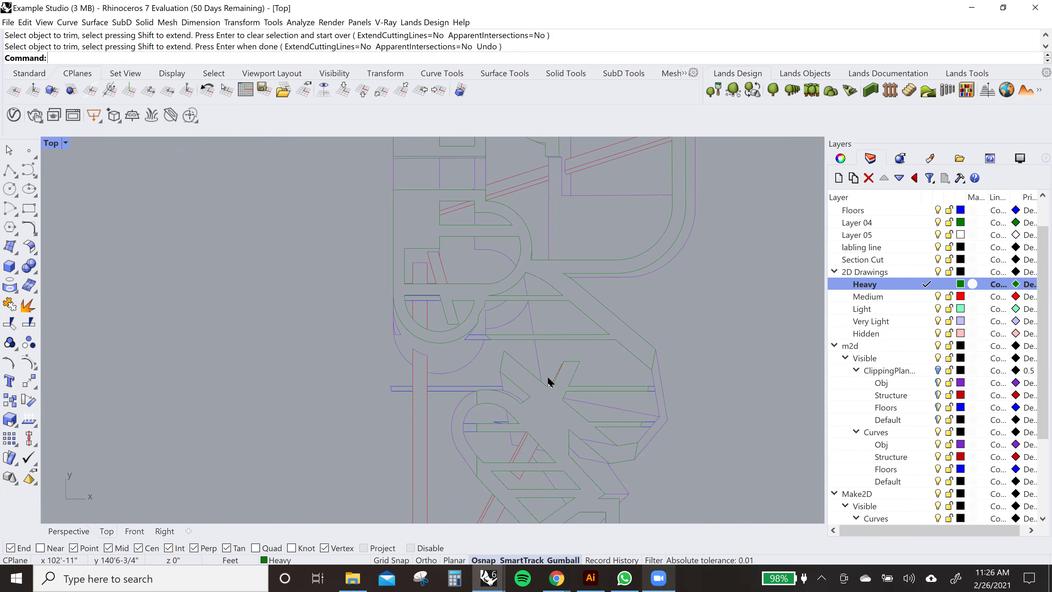
# - Select all objects on the Heavy layer and check the cut outlines against the projected lines in the lower building
pyautogui.click(524, 369)
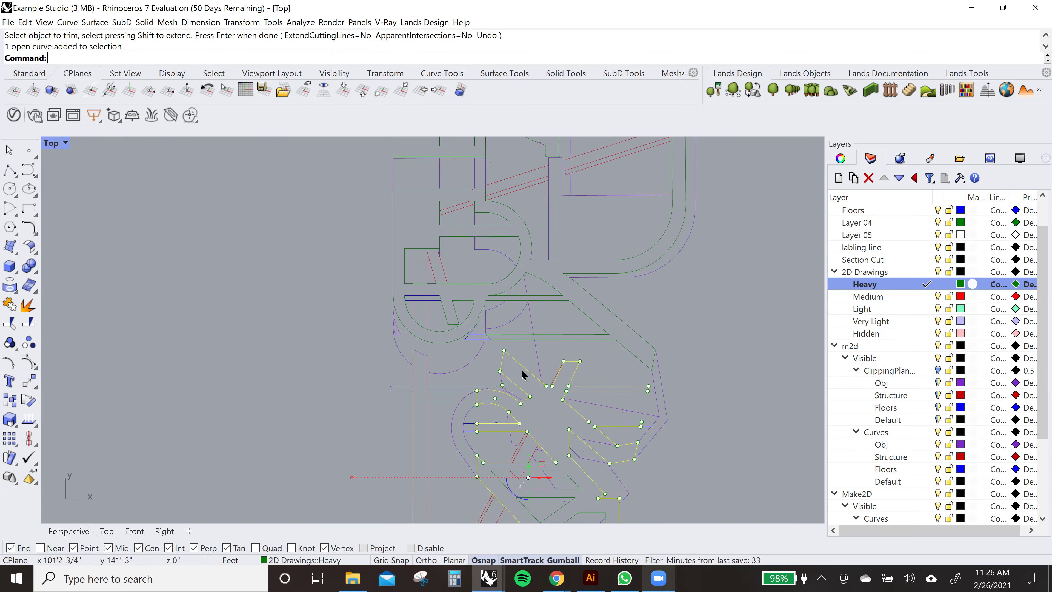
pyautogui.click(687, 307)
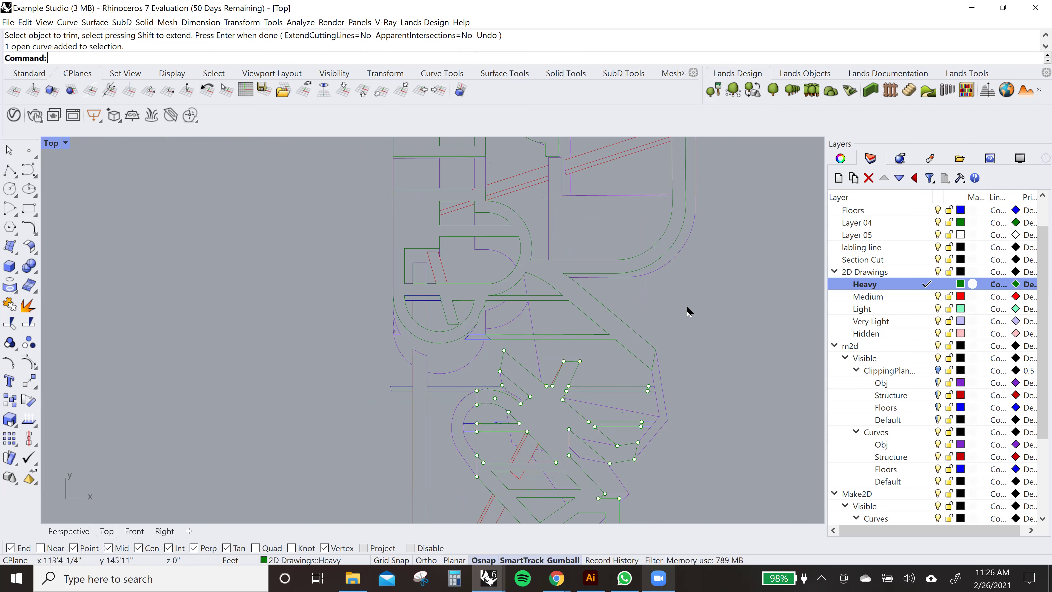
pyautogui.rightClick(862, 284)
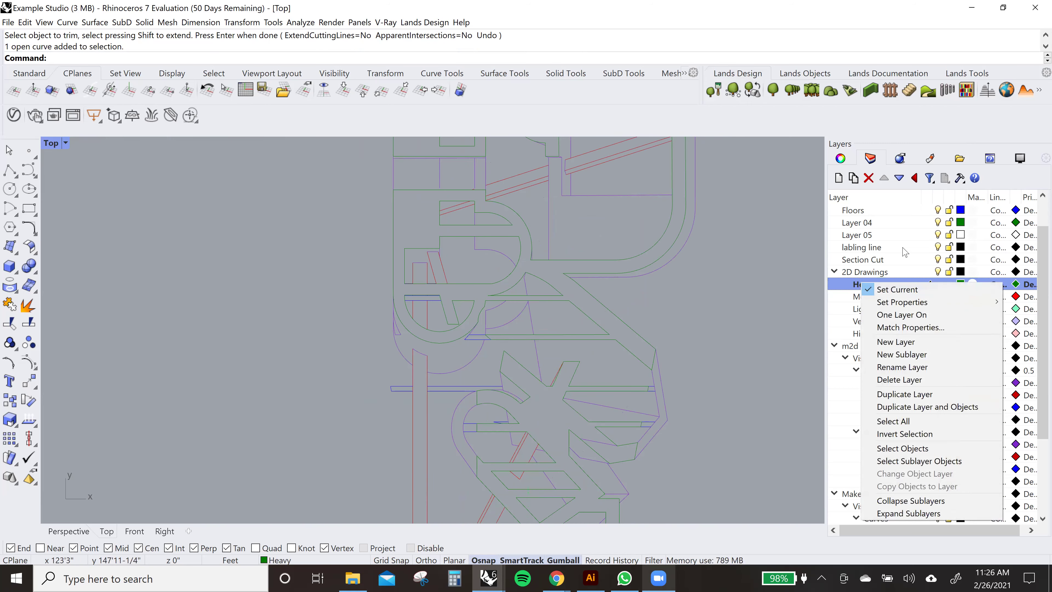
pyautogui.click(897, 450)
pyautogui.scroll(5, 441, 239)
pyautogui.moveTo(546, 424); pyautogui.dragTo(343, 216, button='right')
pyautogui.moveTo(375, 247); pyautogui.dragTo(595, 402, button='right')
pyautogui.scroll(1, 583, 369)
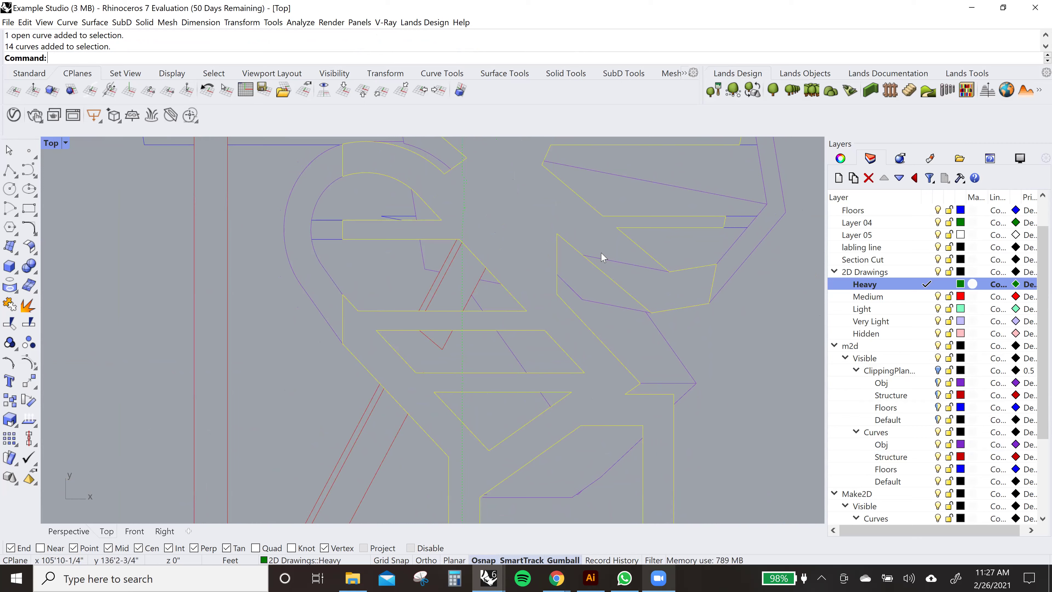
# - Delete the purple line crossing the solid wedge between the two pointed openings in the lower building
pyautogui.click(607, 262)
pyautogui.write('De')
pyautogui.press('Return')
pyautogui.scroll(-2, 609, 305)
pyautogui.moveTo(621, 412)
pyautogui.mouseDown(button='right')
pyautogui.moveTo(618, 329)
pyautogui.moveTo(611, 324)
pyautogui.moveTo(603, 347)
pyautogui.moveTo(613, 416)
pyautogui.moveTo(545, 300)
pyautogui.moveTo(566, 398)
pyautogui.mouseUp(button='right')
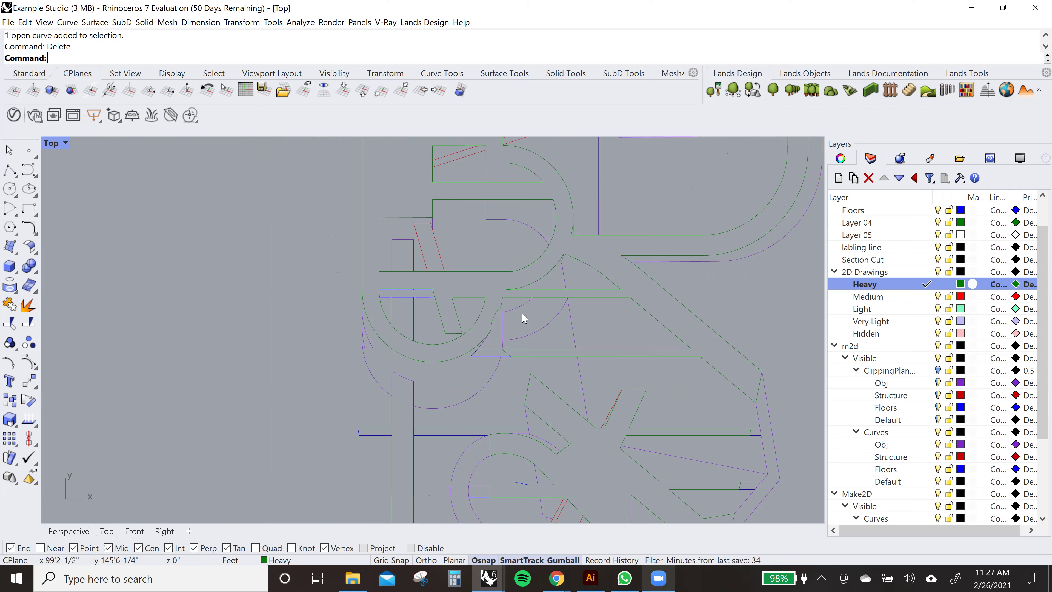
# - Review the whole section and highlight the upper building's green cut outline to check its boundary
pyautogui.scroll(-3, 454, 364)
pyautogui.scroll(-3, 455, 364)
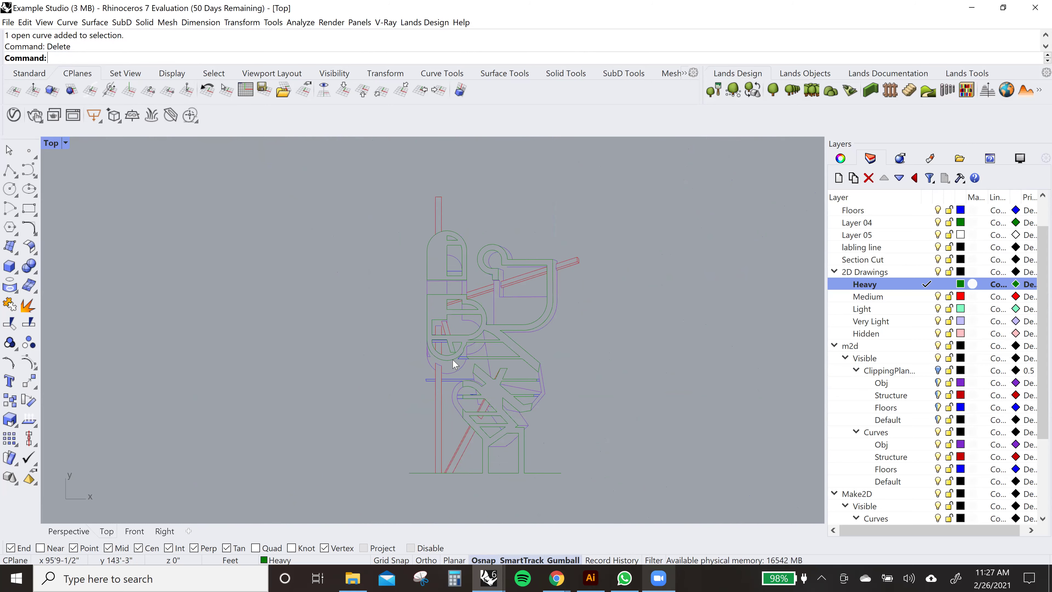
pyautogui.scroll(3, 454, 364)
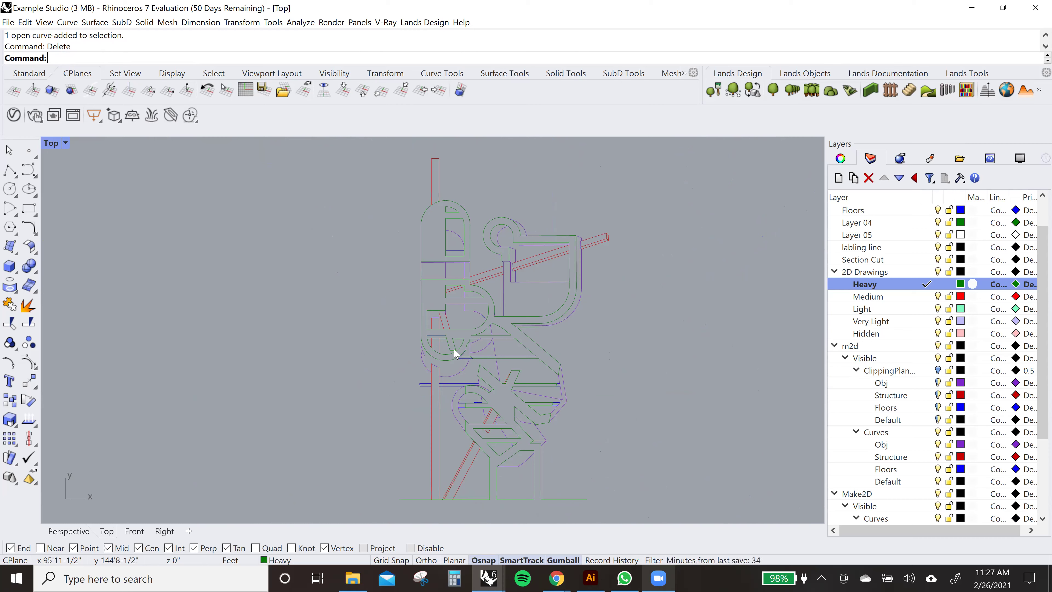
pyautogui.scroll(5, 485, 309)
pyautogui.moveTo(456, 184); pyautogui.dragTo(465, 244, button='right')
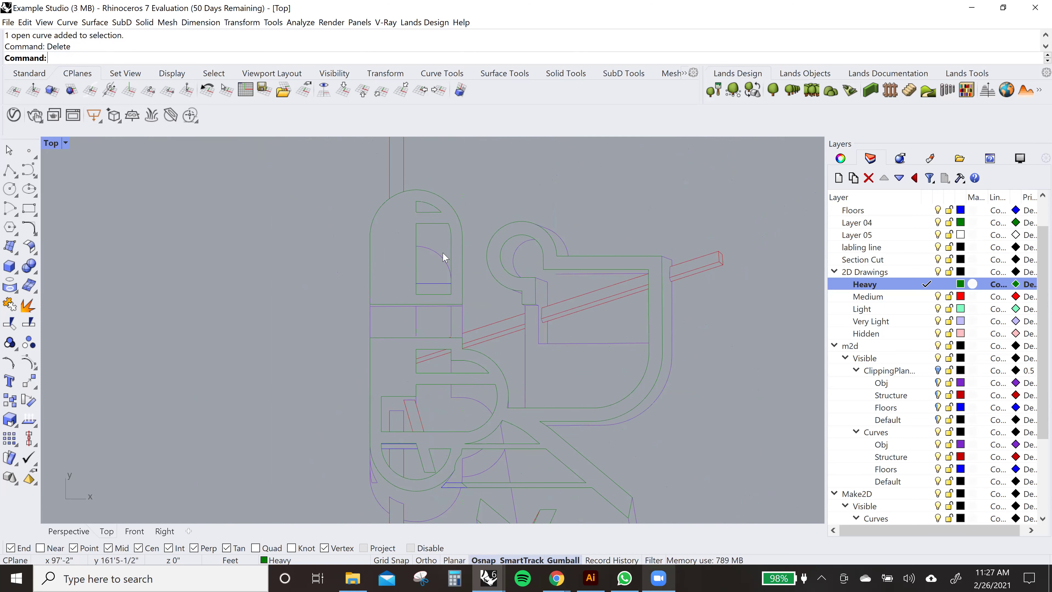
pyautogui.scroll(-1, 544, 397)
pyautogui.moveTo(545, 397); pyautogui.dragTo(545, 296, button='right')
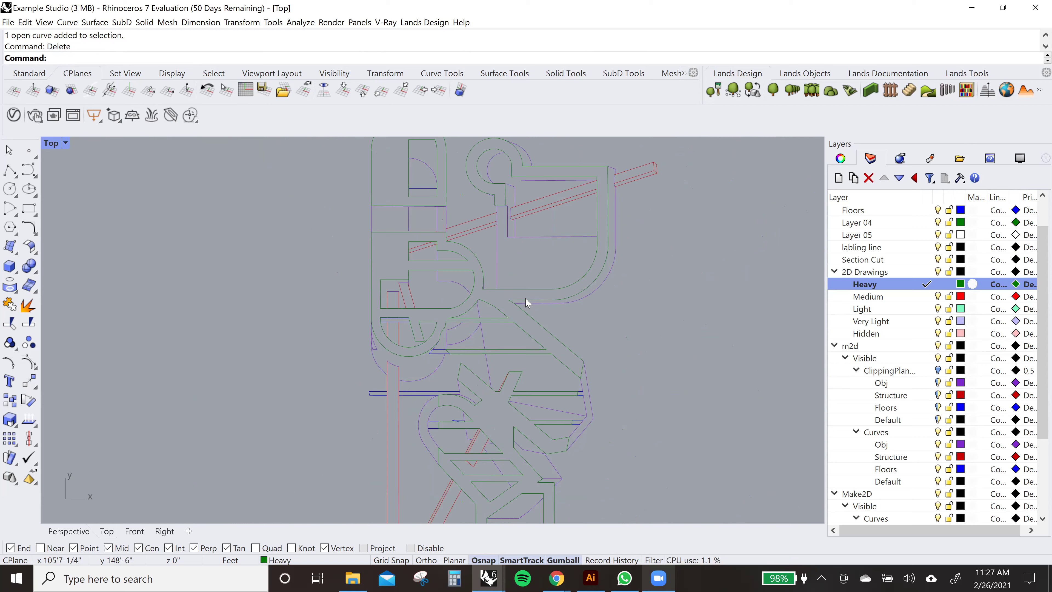
pyautogui.click(521, 292)
pyautogui.scroll(5, 496, 323)
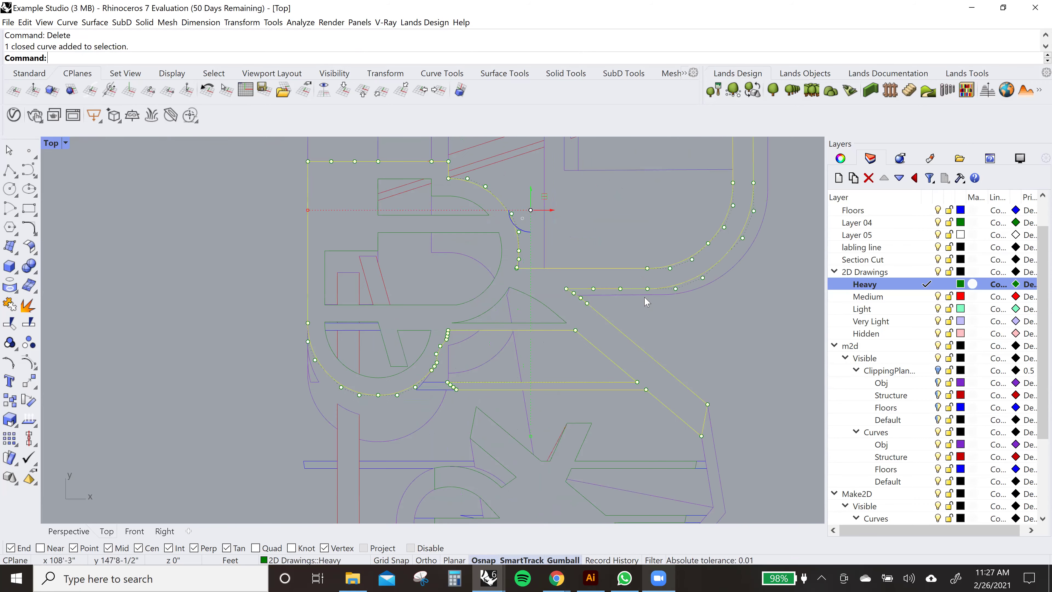
pyautogui.click(773, 328)
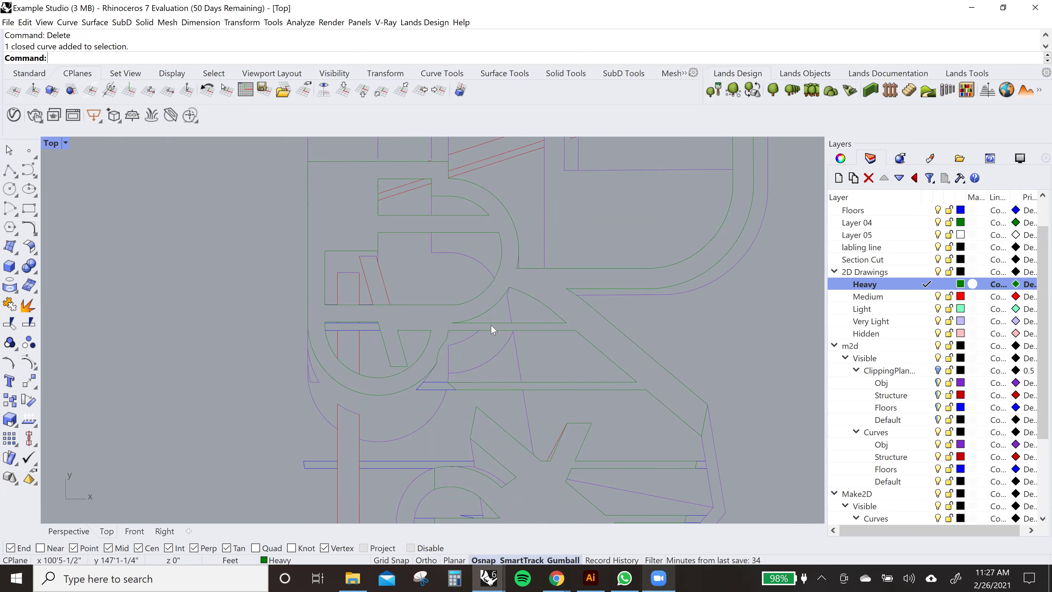
pyautogui.moveTo(463, 357); pyautogui.dragTo(515, 248, button='right')
pyautogui.scroll(2, 512, 245)
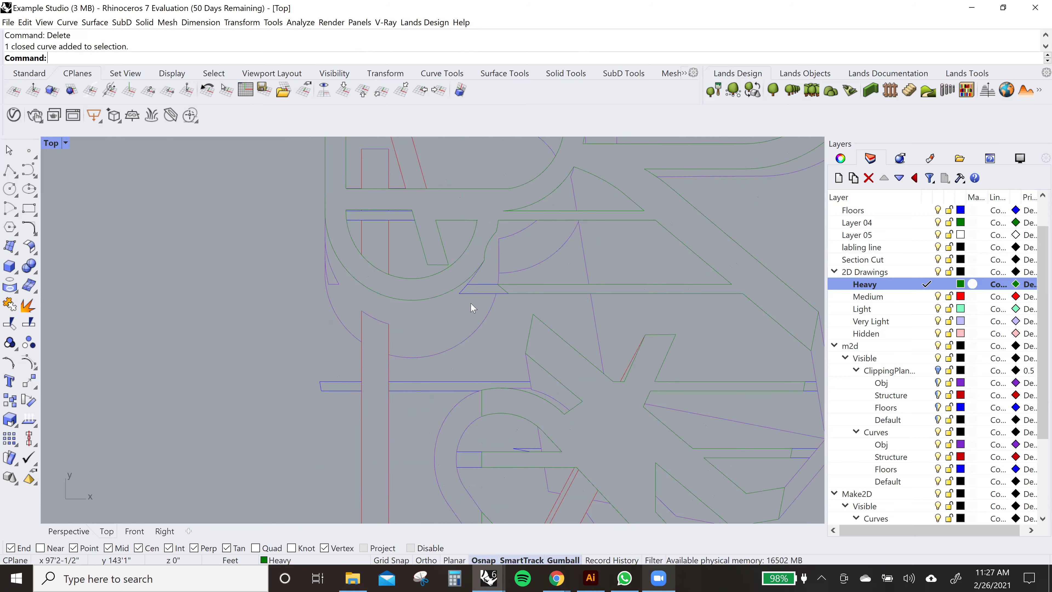
pyautogui.scroll(-3, 468, 314)
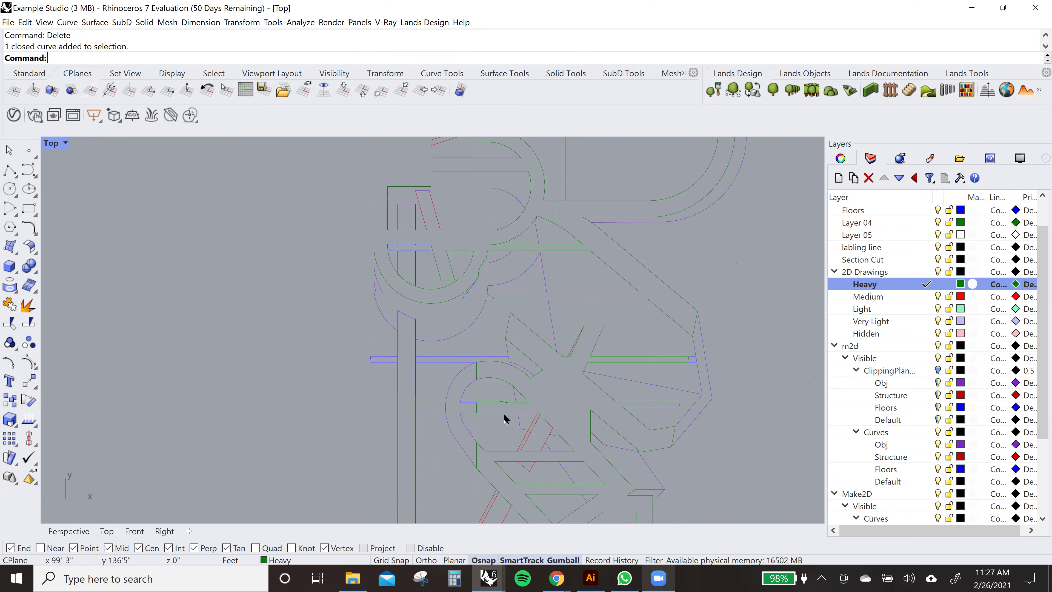
pyautogui.moveTo(504, 418)
pyautogui.mouseDown(button='right')
pyautogui.moveTo(521, 392)
pyautogui.moveTo(493, 270)
pyautogui.mouseUp(button='right')
pyautogui.scroll(-5, 497, 365)
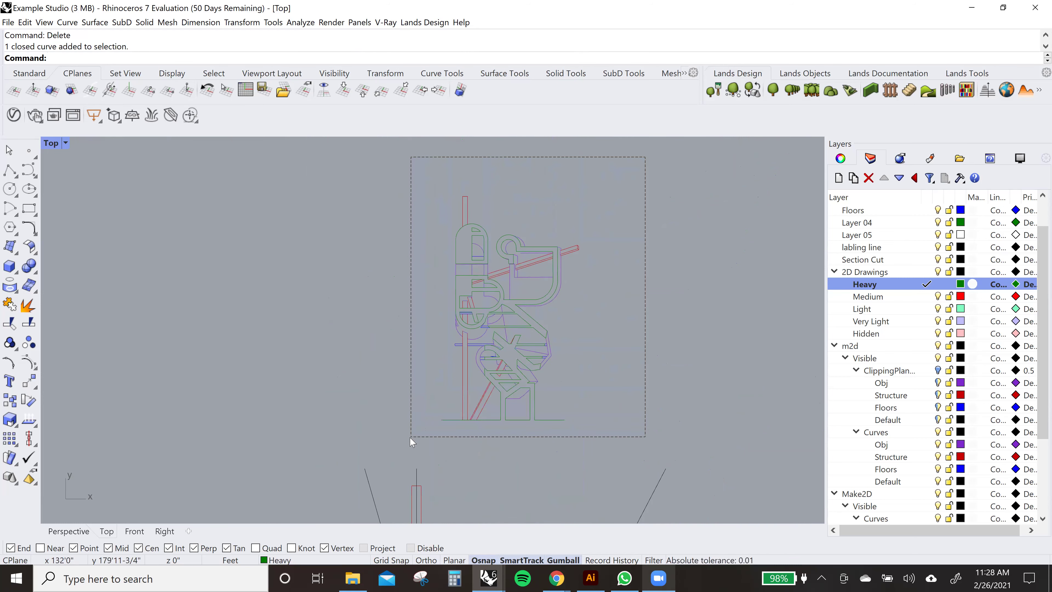
# - Select the entire section drawing and compare it with the reference section and line weight notes below it
pyautogui.click(422, 437)
pyautogui.scroll(6, 456, 414)
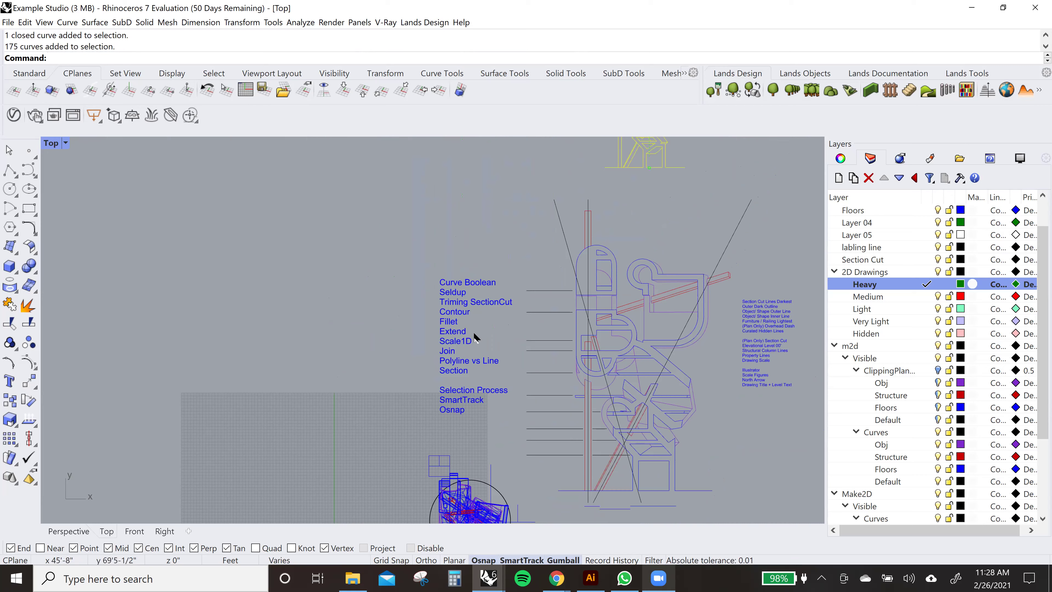
pyautogui.scroll(2, 472, 337)
pyautogui.moveTo(490, 328); pyautogui.dragTo(186, 314, button='right')
pyautogui.scroll(2, 553, 322)
pyautogui.scroll(-2, 554, 321)
pyautogui.scroll(-3, 554, 321)
pyautogui.moveTo(475, 247); pyautogui.dragTo(514, 392, button='right')
pyautogui.scroll(3, 392, 291)
pyautogui.press('Escape')
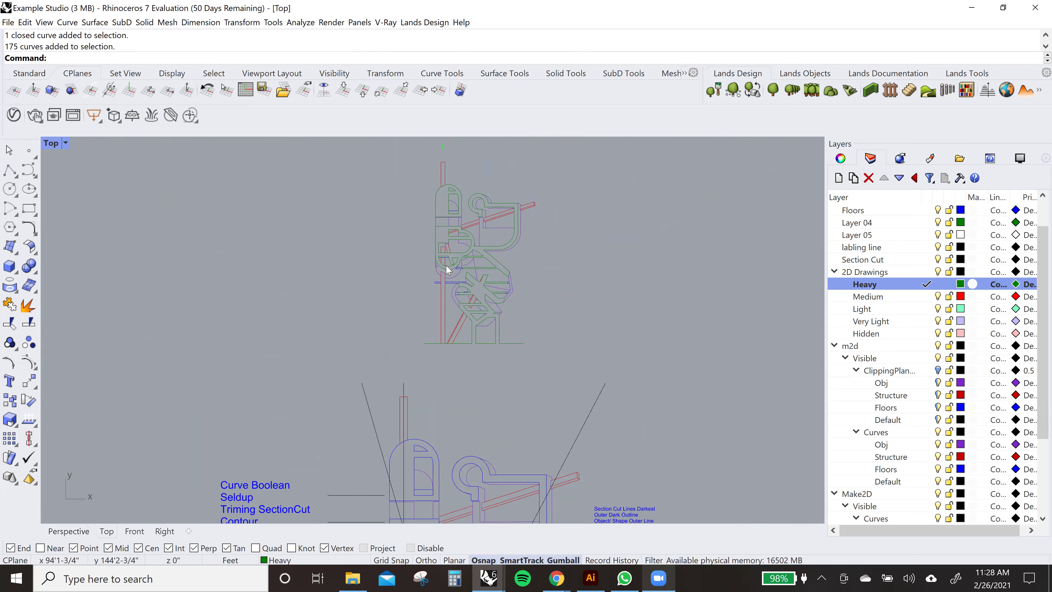
pyautogui.scroll(1, 448, 270)
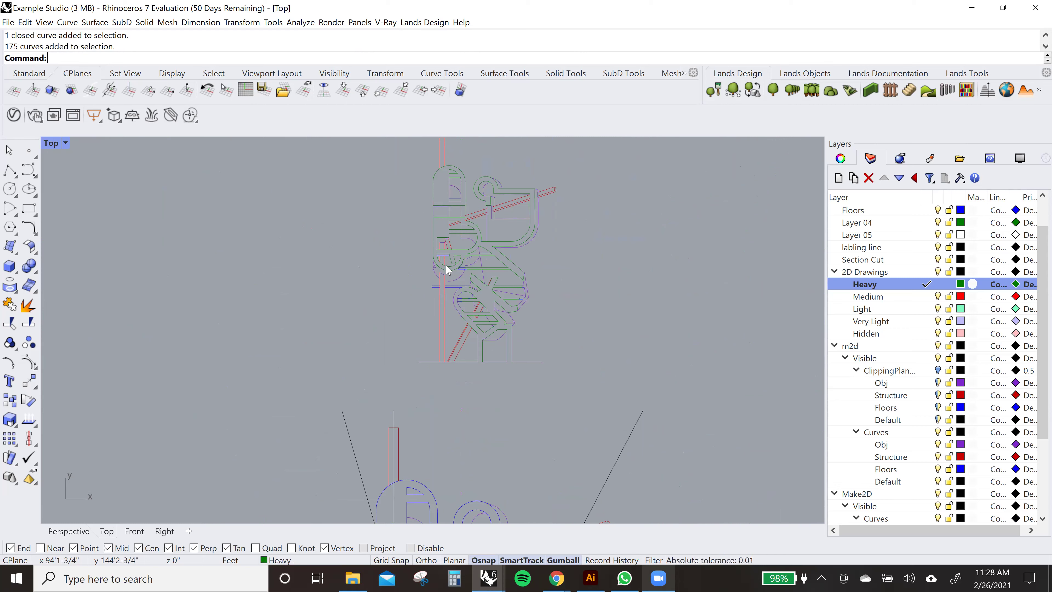
pyautogui.scroll(2, 551, 186)
pyautogui.moveTo(554, 183); pyautogui.dragTo(533, 261, button='right')
pyautogui.scroll(-1, 578, 188)
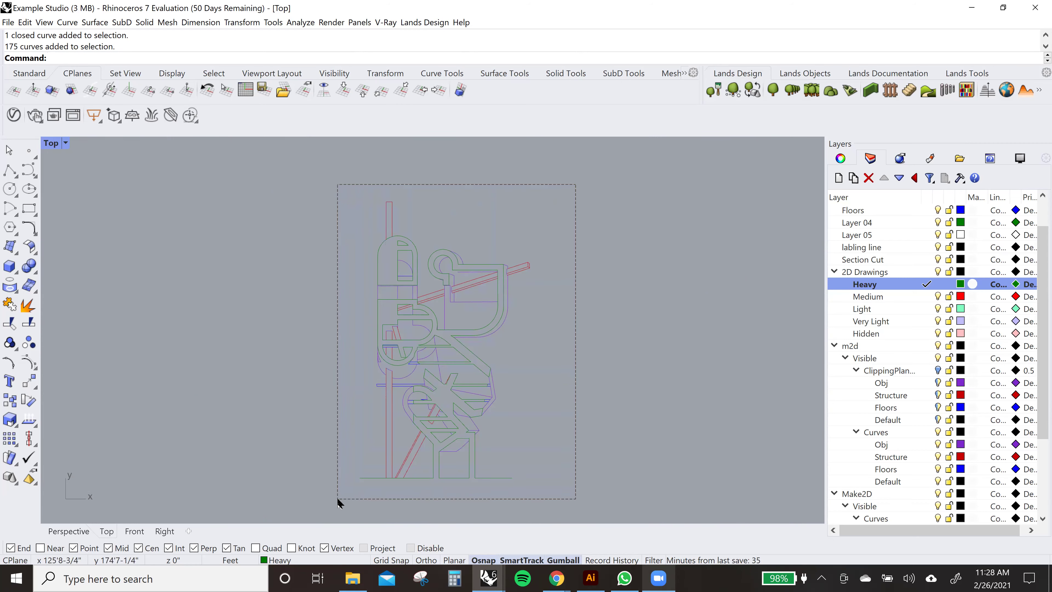
pyautogui.hotkey('ctrl', 'a')
# - Draw two lines at ground level across the bases of the two support walls beside the base opening
pyautogui.scroll(4, 415, 456)
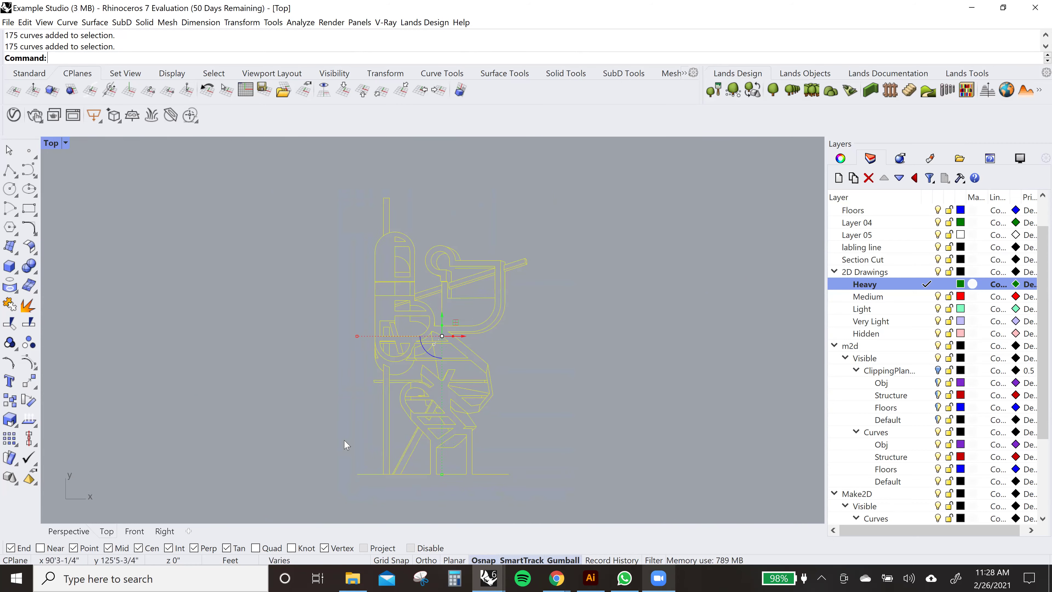
pyautogui.scroll(4, 401, 472)
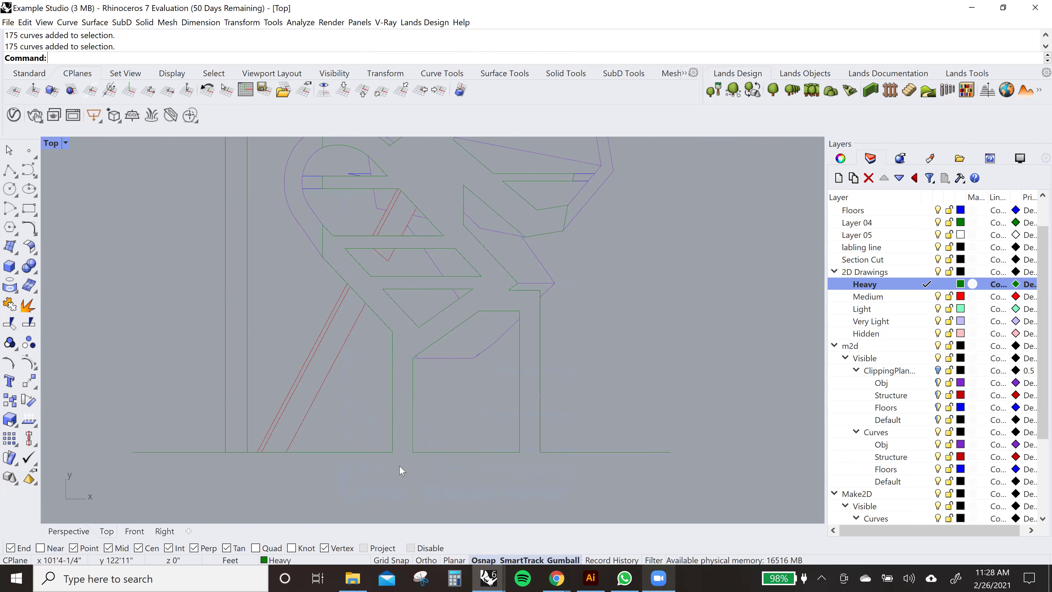
pyautogui.press('Return')
pyautogui.click(393, 452)
pyautogui.click(414, 453)
pyautogui.press('Return')
pyautogui.click(519, 452)
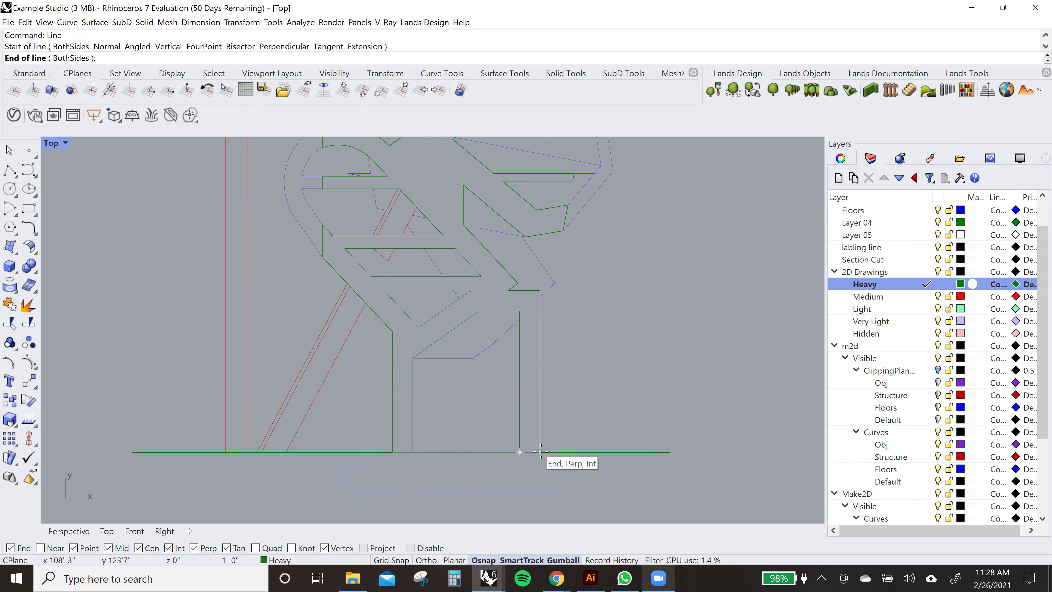
pyautogui.click(540, 452)
# - Add a layer named Outline directly after Medium in the 2D Drawings group
pyautogui.scroll(-6, 533, 447)
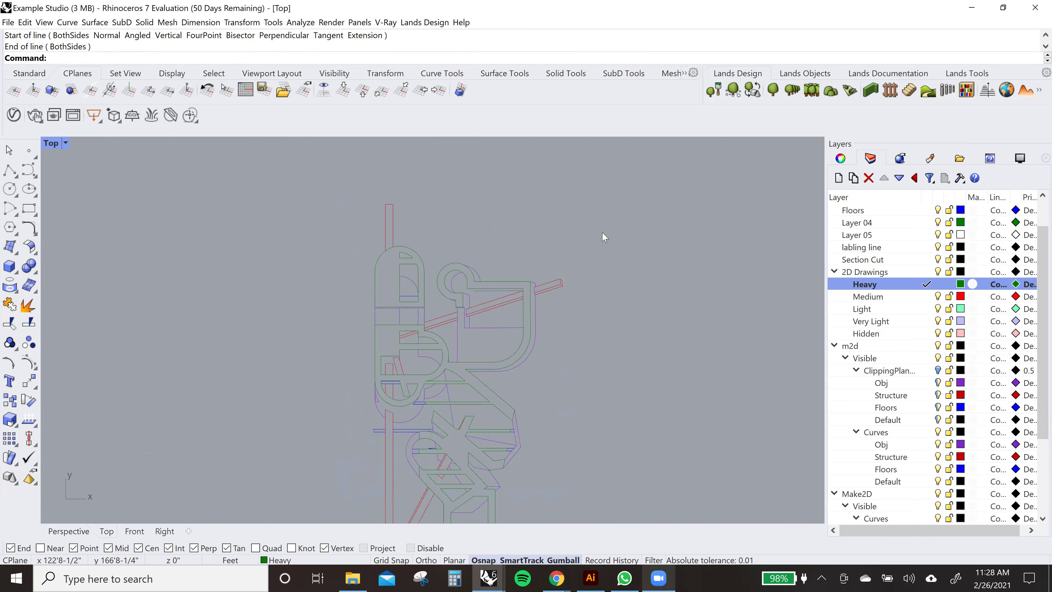
pyautogui.click(893, 297)
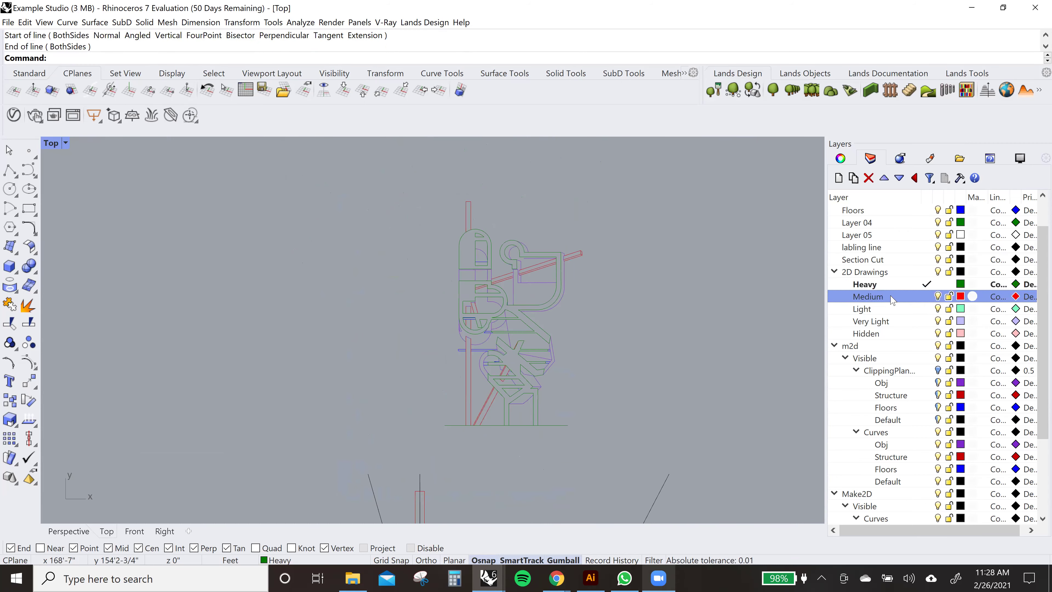
pyautogui.click(839, 178)
pyautogui.write('Outline')
pyautogui.press('Return')
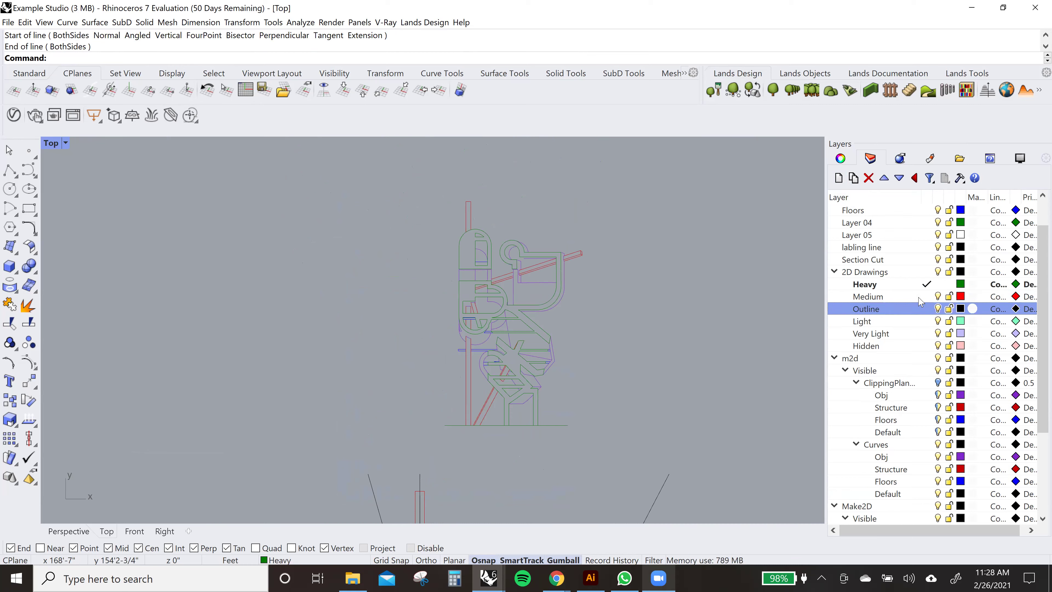
# - Make the Outline layer current and set its colour to Gold
pyautogui.click(924, 308)
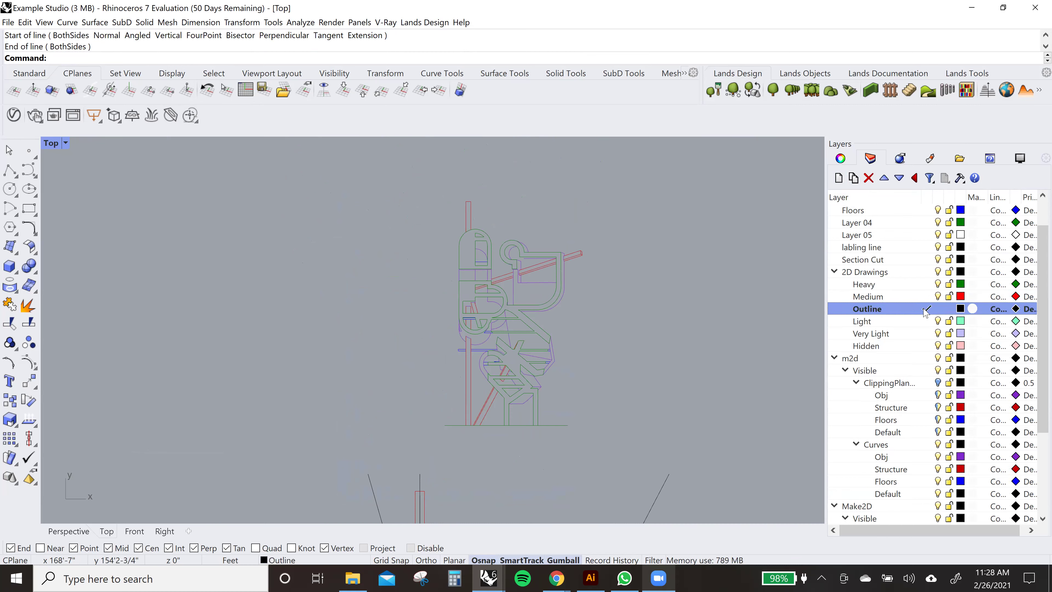
pyautogui.click(960, 309)
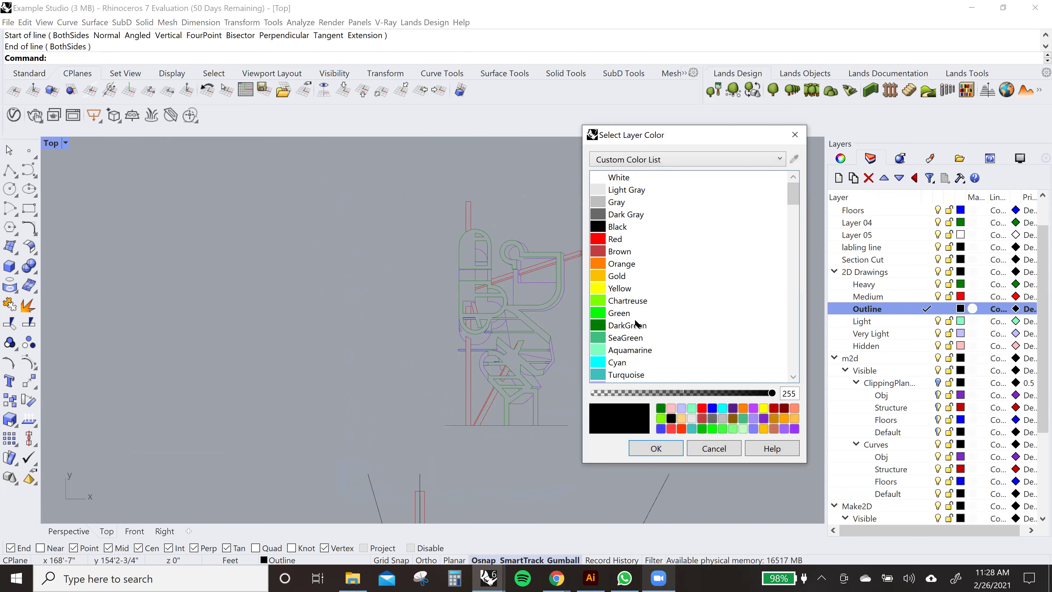
pyautogui.scroll(-2, 636, 323)
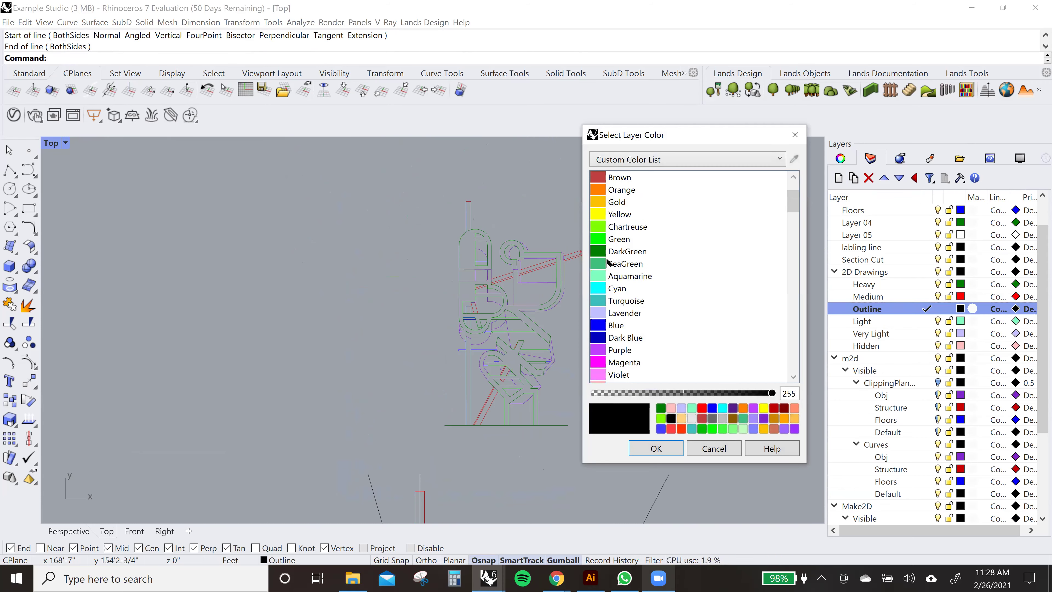
pyautogui.click(601, 277)
pyautogui.click(604, 264)
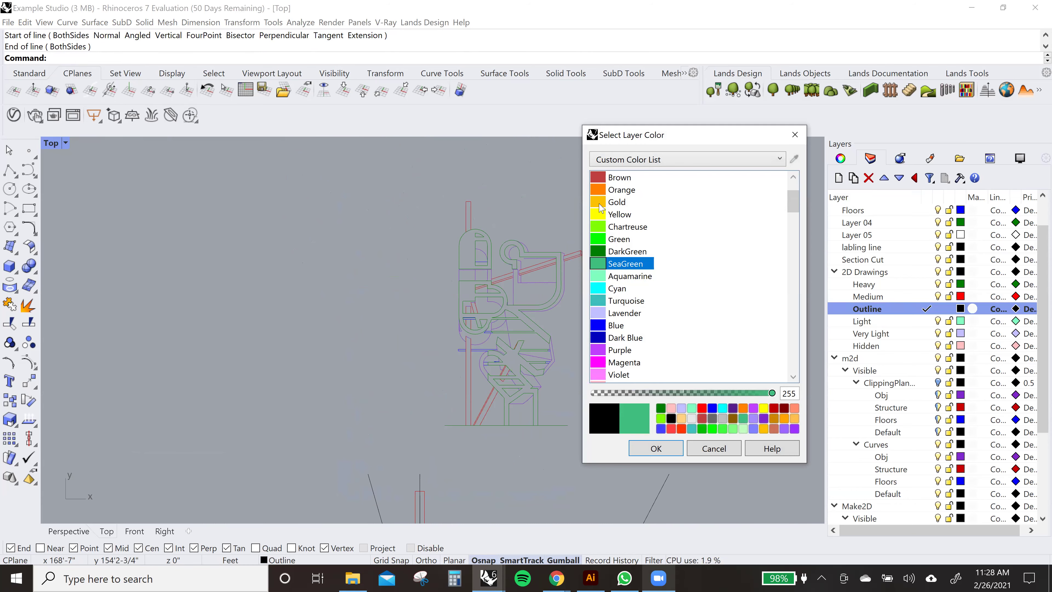
pyautogui.click(601, 203)
pyautogui.click(678, 451)
pyautogui.moveTo(625, 171); pyautogui.dragTo(393, 439)
pyautogui.write('Curve')
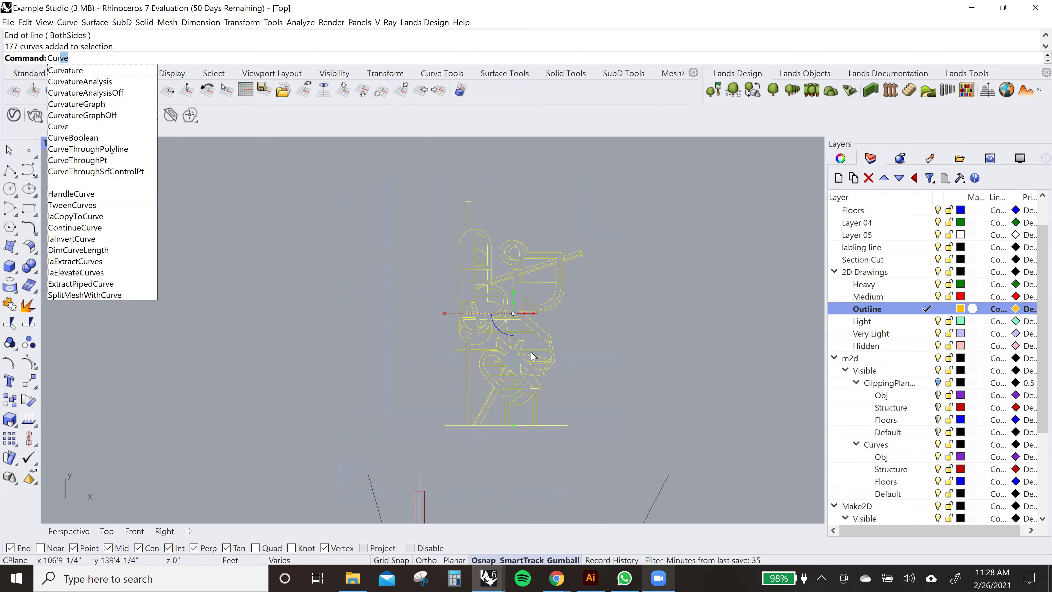
pyautogui.press('Escape')
pyautogui.press('Escape')
# - Try CurveBoolean on the entire section drawing to pick up its outer silhouette
pyautogui.moveTo(636, 176); pyautogui.dragTo(471, 390)
pyautogui.moveTo(424, 440); pyautogui.dragTo(423, 443)
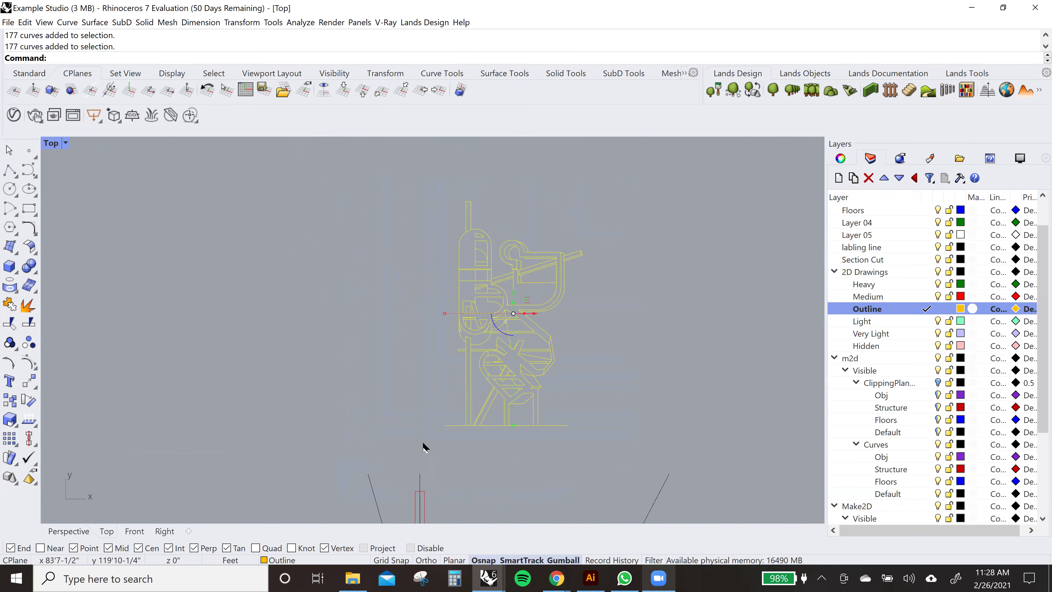
pyautogui.write('Cu')
pyautogui.press('Down')
pyautogui.press('Down')
pyautogui.press('Down')
pyautogui.press('Down')
pyautogui.press('Down')
pyautogui.press('Down')
pyautogui.press('Down')
pyautogui.press('Down')
pyautogui.press('Down')
pyautogui.press('Return')
pyautogui.scroll(3, 445, 369)
pyautogui.scroll(-4, 485, 301)
pyautogui.click(384, 219)
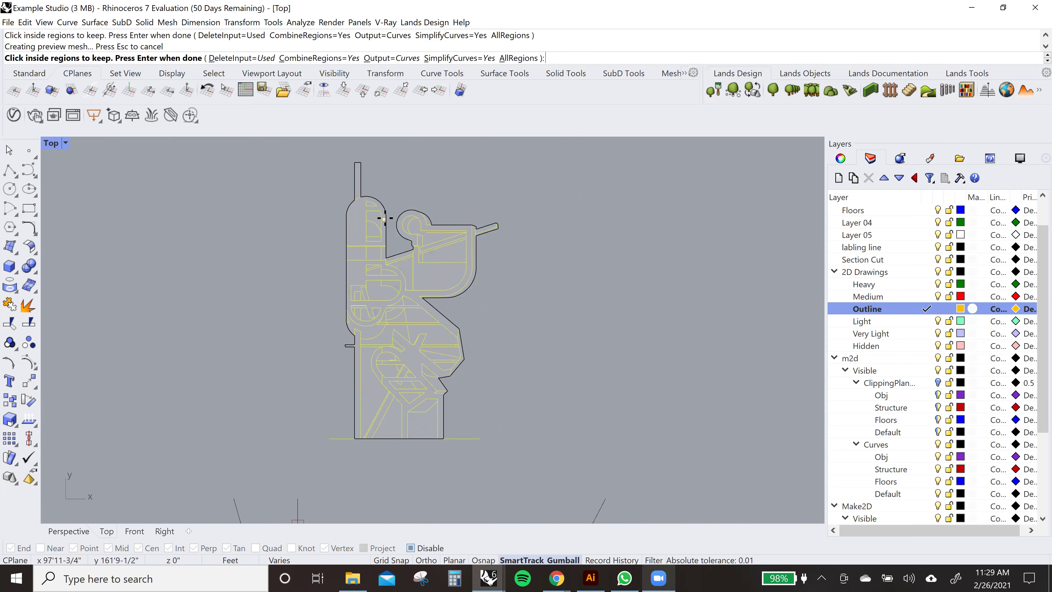
# - Leave the open voids between the building volumes and support walls out of the silhouette and generate the outline
pyautogui.scroll(3, 384, 218)
pyautogui.scroll(-1, 386, 397)
pyautogui.scroll(1, 410, 296)
pyautogui.click(407, 299)
pyautogui.scroll(3, 431, 272)
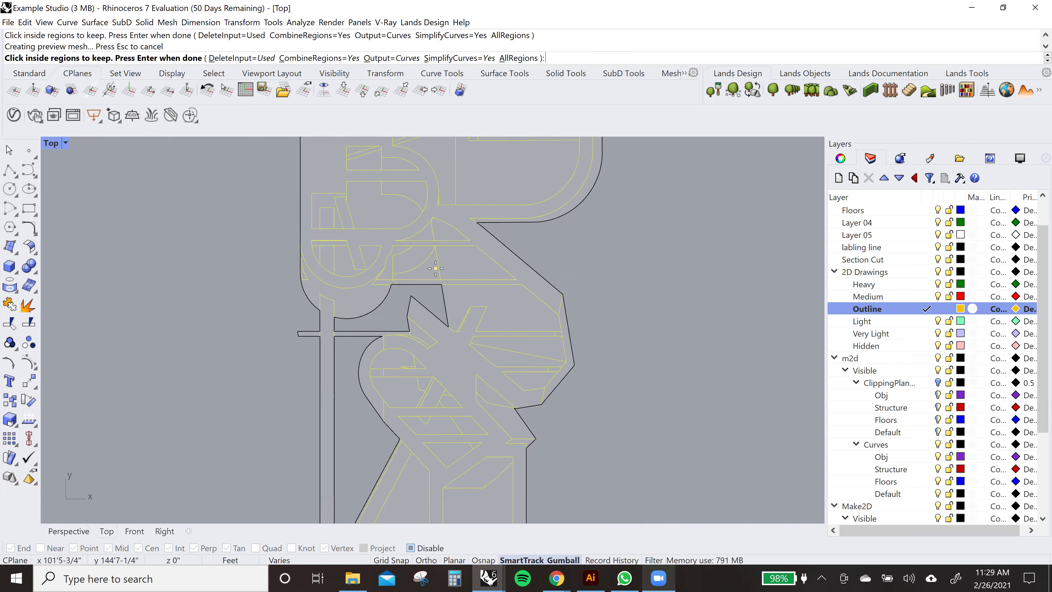
pyautogui.click(431, 271)
pyautogui.scroll(-4, 430, 271)
pyautogui.moveTo(530, 309); pyautogui.dragTo(594, 144, button='right')
pyautogui.click(469, 341)
pyautogui.scroll(-1, 551, 357)
pyautogui.scroll(4, 549, 338)
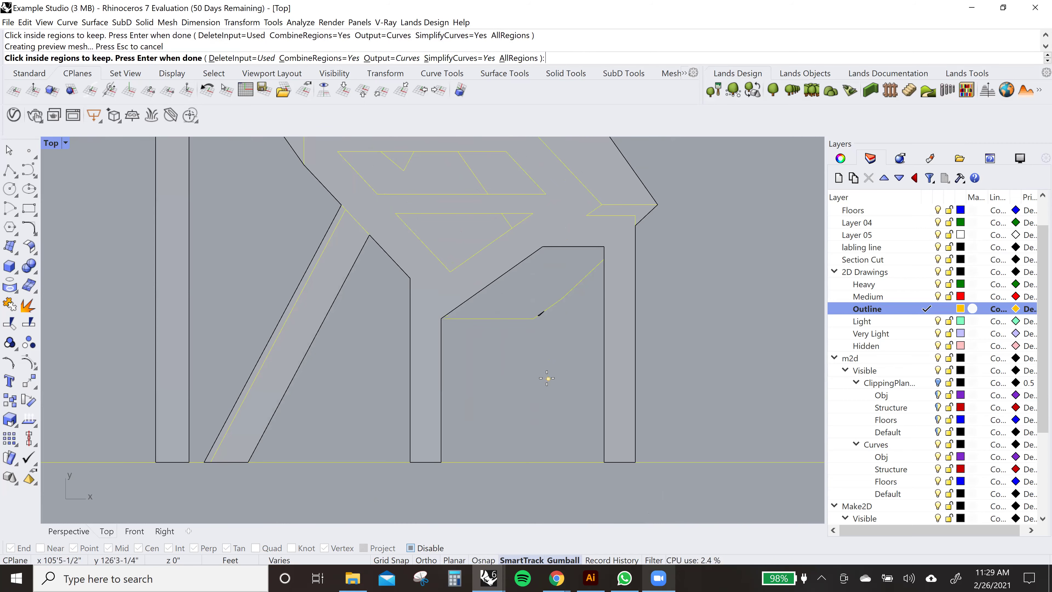
pyautogui.press('Return')
# - Tidy the curve across the top of the base opening by extending its loose end and deleting the stray segments
pyautogui.scroll(6, 458, 328)
pyautogui.click(426, 336)
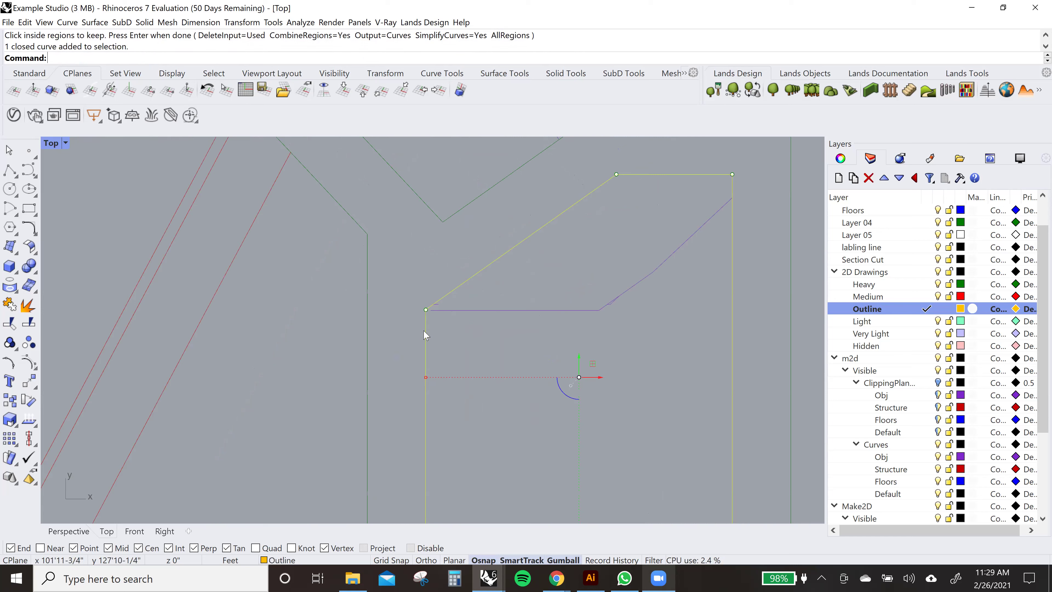
pyautogui.write('extend')
pyautogui.press('Return')
pyautogui.click(433, 310)
pyautogui.press('Return')
pyautogui.scroll(4, 438, 307)
pyautogui.moveTo(420, 282); pyautogui.dragTo(449, 307)
pyautogui.moveTo(502, 294); pyautogui.dragTo(325, 290, button='right')
pyautogui.press('Delete')
pyautogui.scroll(6, 543, 295)
pyautogui.moveTo(486, 345); pyautogui.dragTo(577, 258)
pyautogui.scroll(-10, 526, 368)
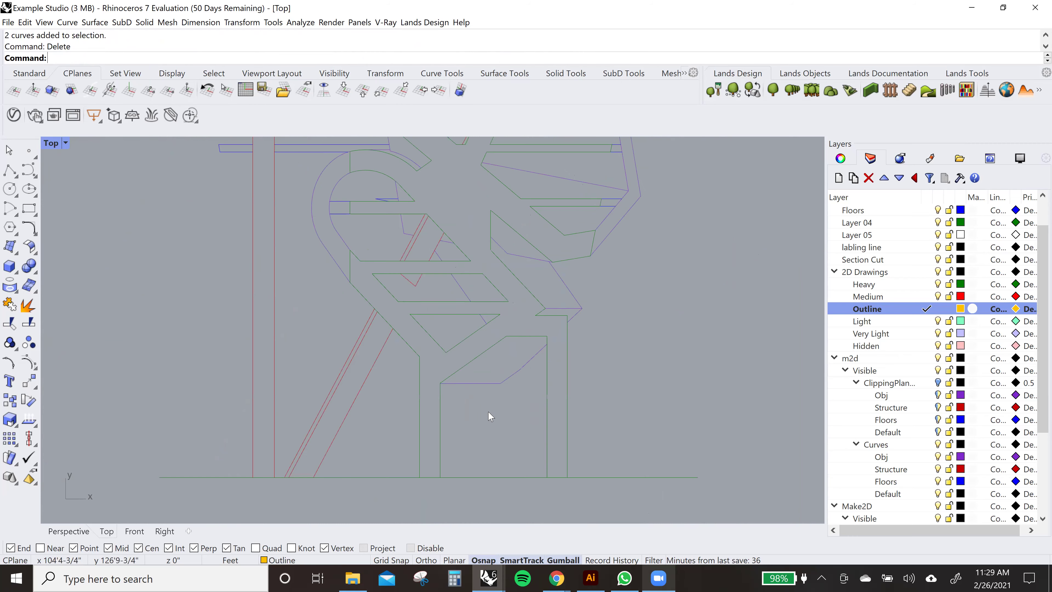
# - Run CurveBoolean on the entire section, taking the outer silhouette without the open spaces between the base supports
pyautogui.scroll(-4, 489, 413)
pyautogui.moveTo(629, 164); pyautogui.dragTo(628, 177, button='right')
pyautogui.moveTo(628, 160); pyautogui.dragTo(394, 398)
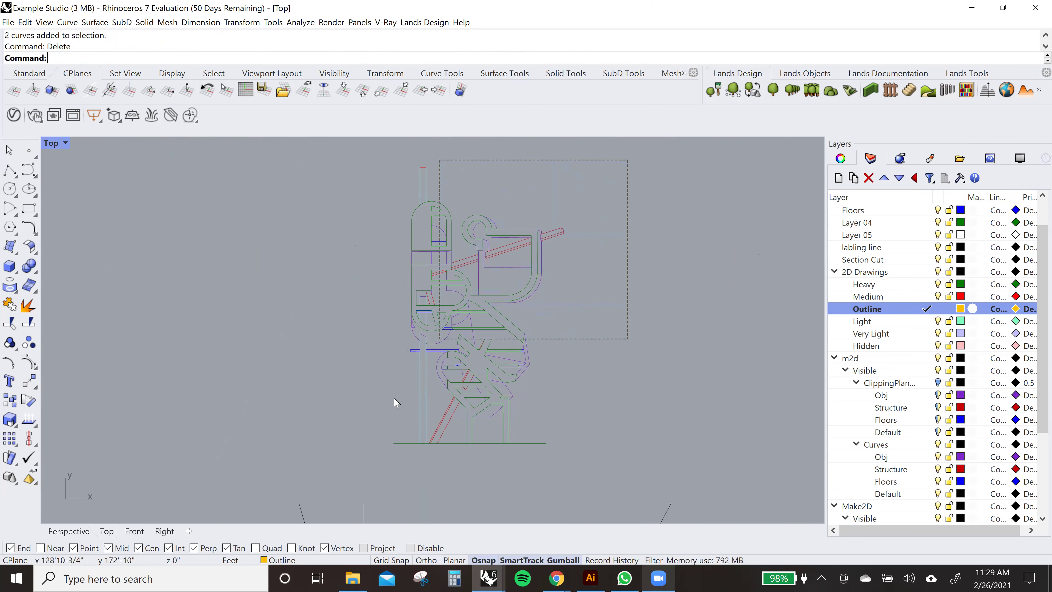
pyautogui.moveTo(366, 461); pyautogui.dragTo(372, 453)
pyautogui.write('Cur')
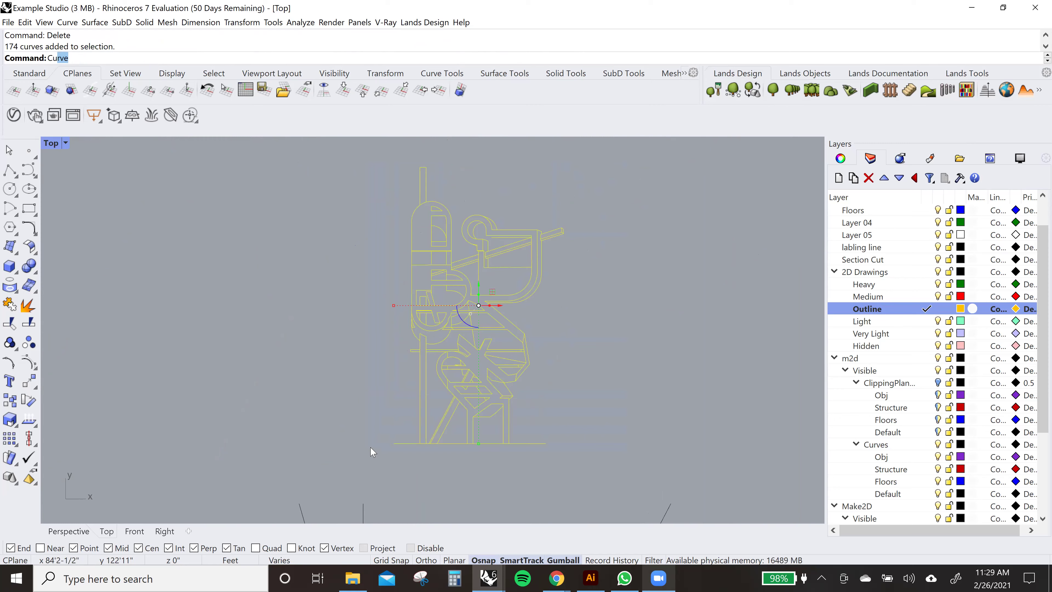
pyautogui.write('ve')
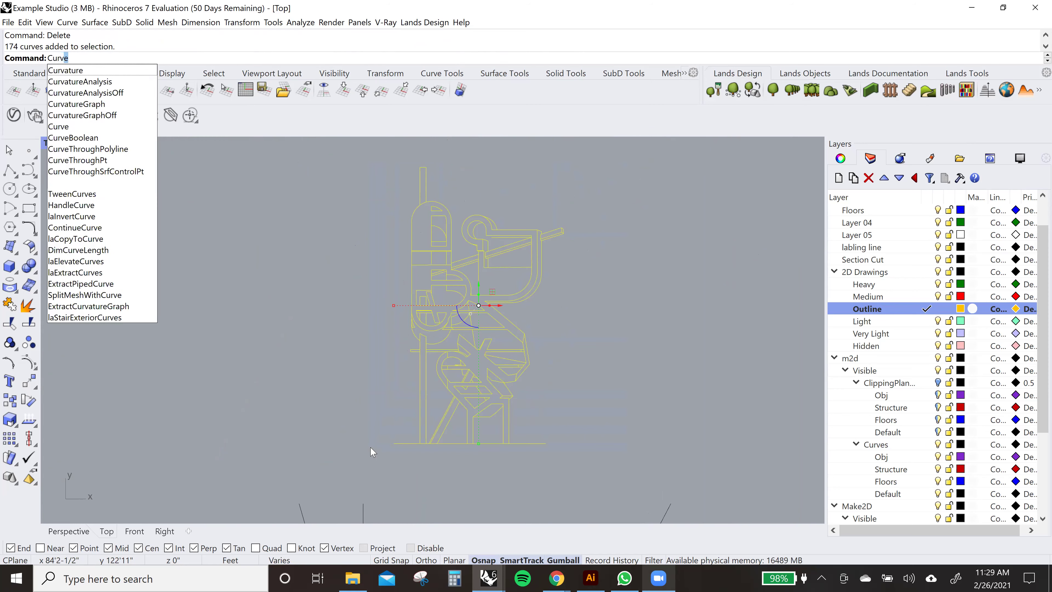
pyautogui.write('Boolean')
pyautogui.press('Return')
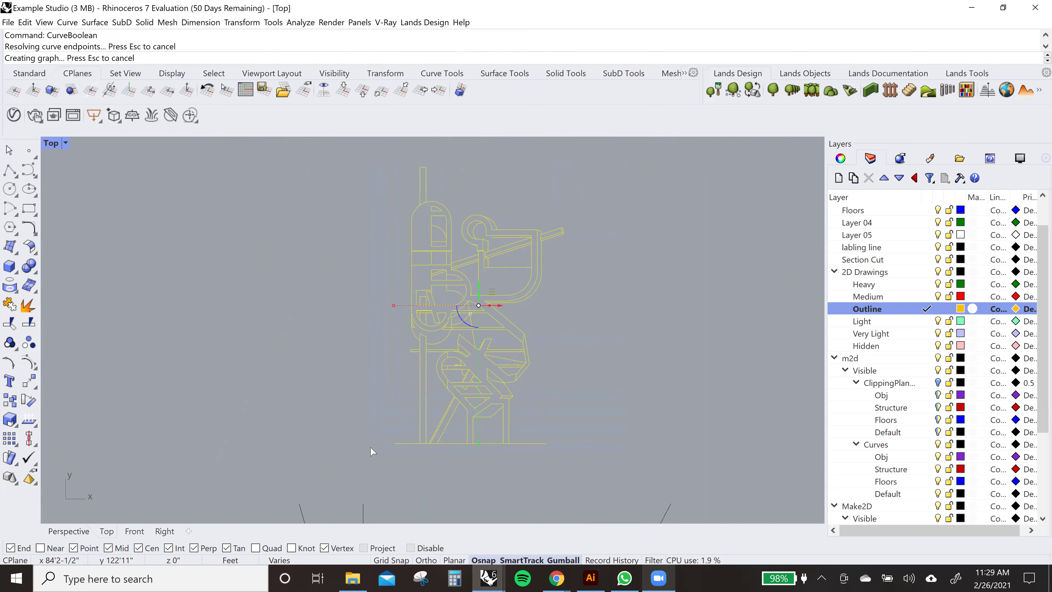
pyautogui.scroll(3, 433, 379)
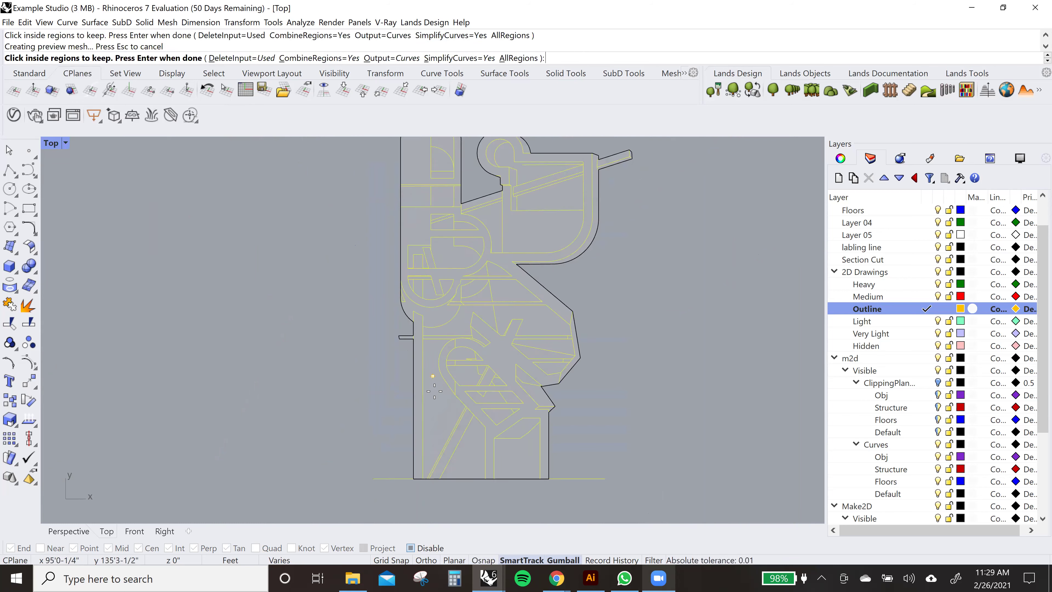
pyautogui.click(483, 476)
pyautogui.click(538, 476)
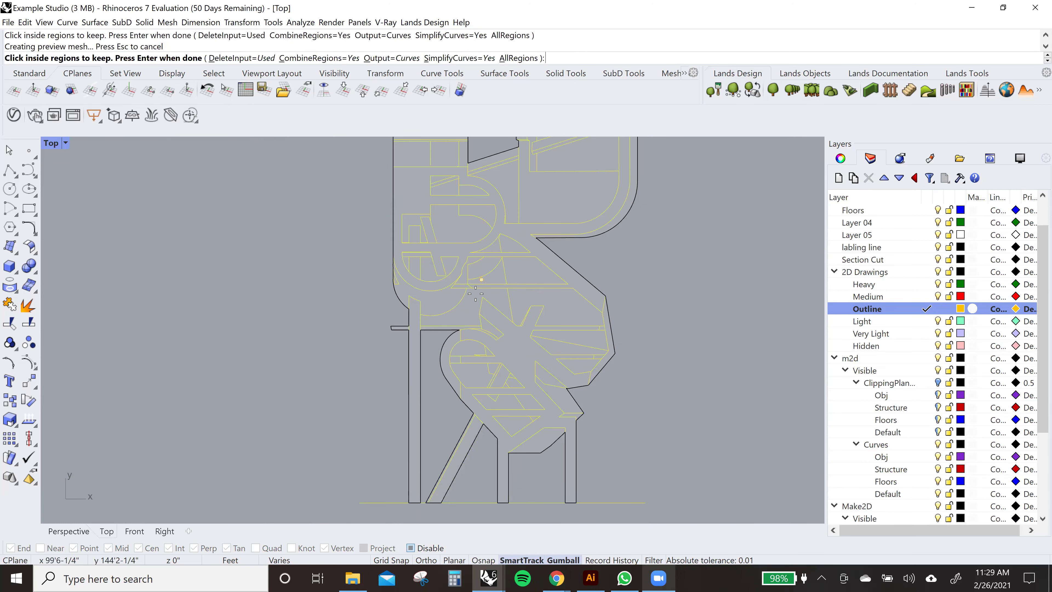
# - Exclude the voids between the upper volumes and below the sloped beam, and create the outline curves
pyautogui.click(494, 289)
pyautogui.click(500, 270)
pyautogui.moveTo(606, 240); pyautogui.dragTo(571, 347, button='right')
pyautogui.click(490, 295)
pyautogui.click(552, 260)
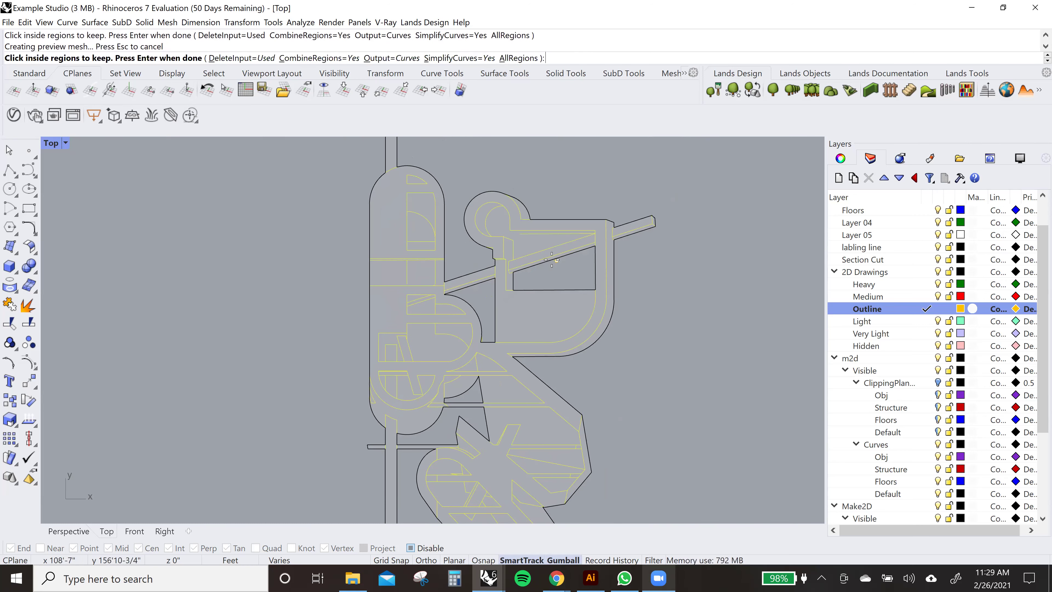
pyautogui.scroll(2, 552, 260)
pyautogui.scroll(-3, 462, 253)
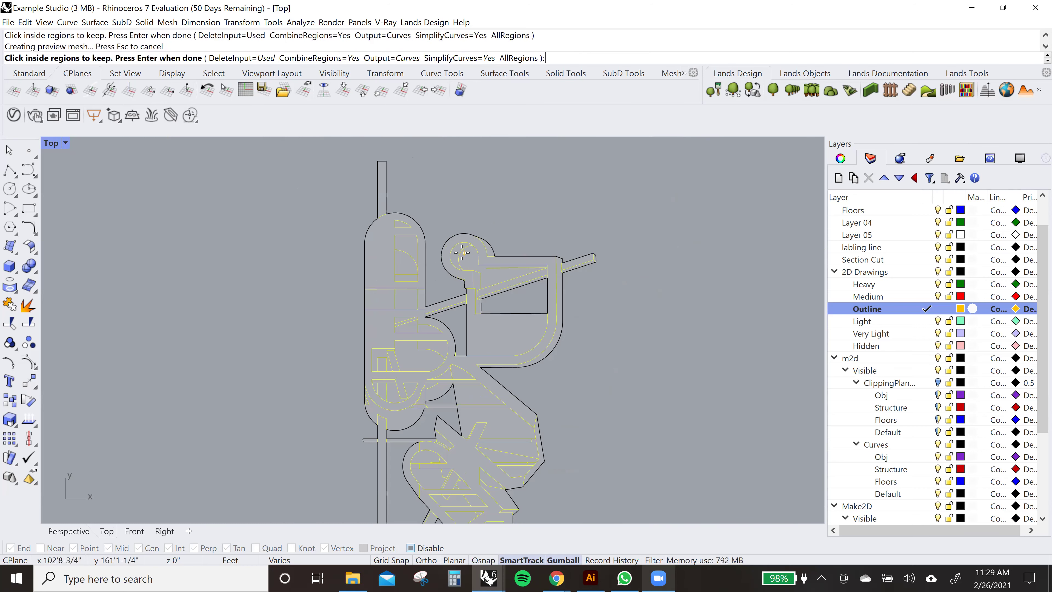
pyautogui.moveTo(473, 263)
pyautogui.mouseDown(button='right')
pyautogui.moveTo(475, 217)
pyautogui.moveTo(527, 318)
pyautogui.mouseUp(button='right')
pyautogui.moveTo(529, 203); pyautogui.dragTo(529, 242, button='right')
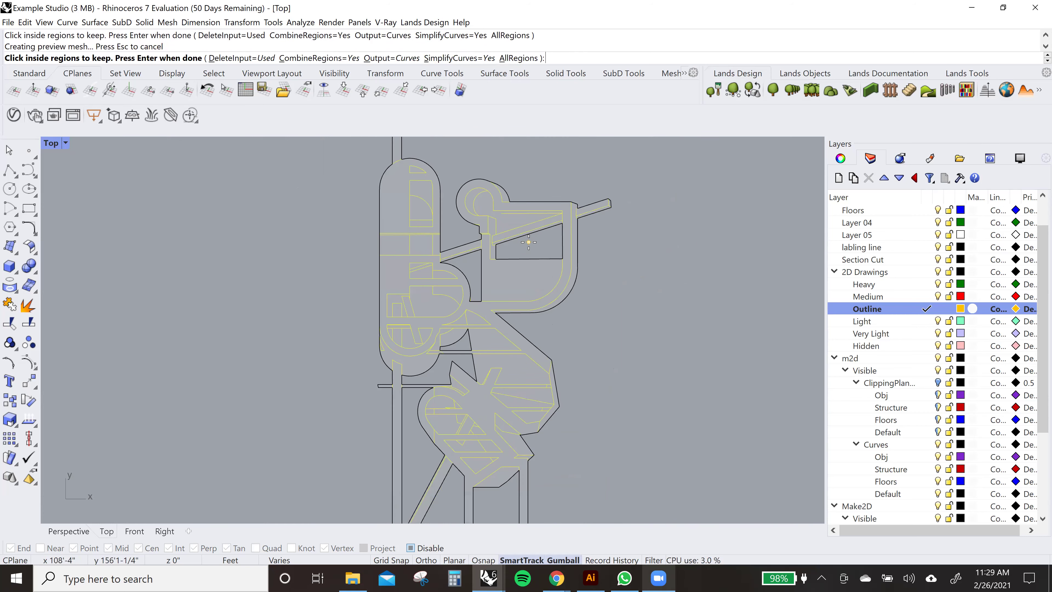
pyautogui.press('Return')
# - Draw a short line that closes off the space above the sloped beam in the upper-right room
pyautogui.scroll(3, 547, 279)
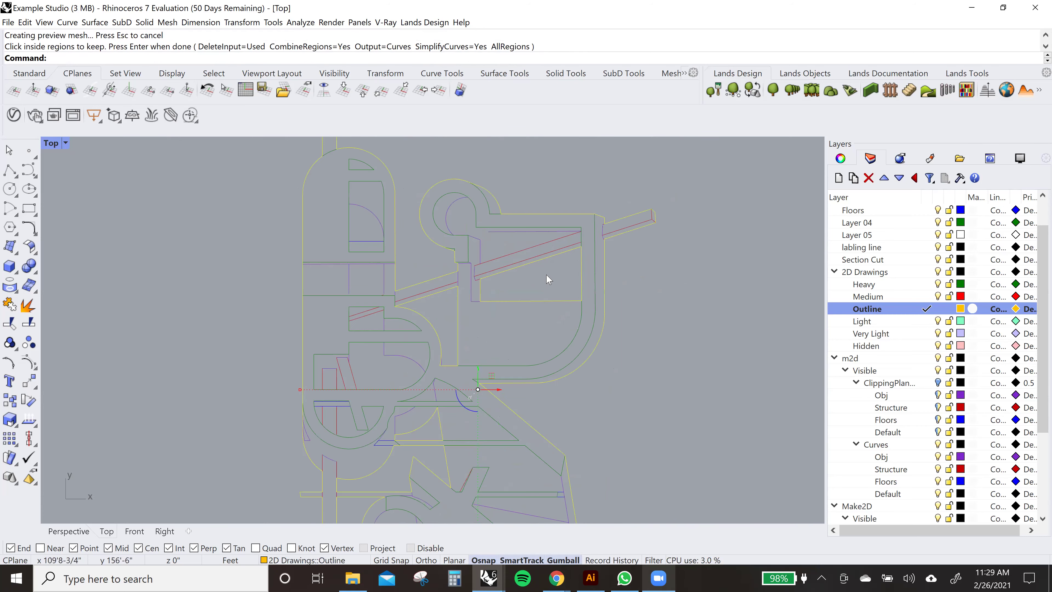
pyautogui.scroll(5, 509, 248)
pyautogui.write('Line')
pyautogui.press('Return')
pyautogui.click(497, 232)
pyautogui.click(455, 225)
pyautogui.scroll(-5, 456, 226)
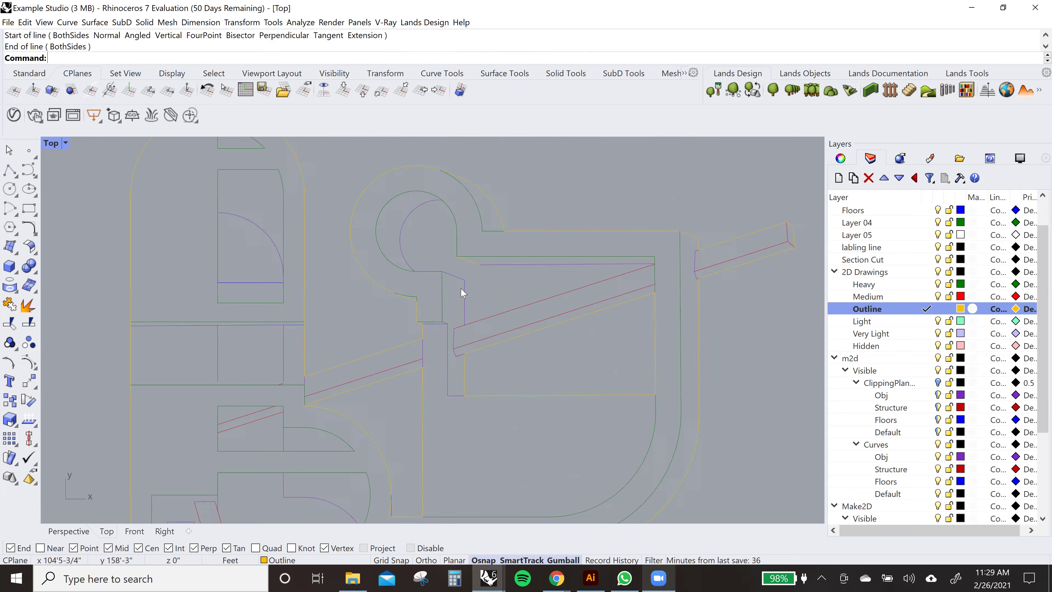
# - Run CurveBoolean on the upper-right room's curves to outline the open space above the sloped beam
pyautogui.moveTo(375, 364); pyautogui.dragTo(375, 363)
pyautogui.write('Curve')
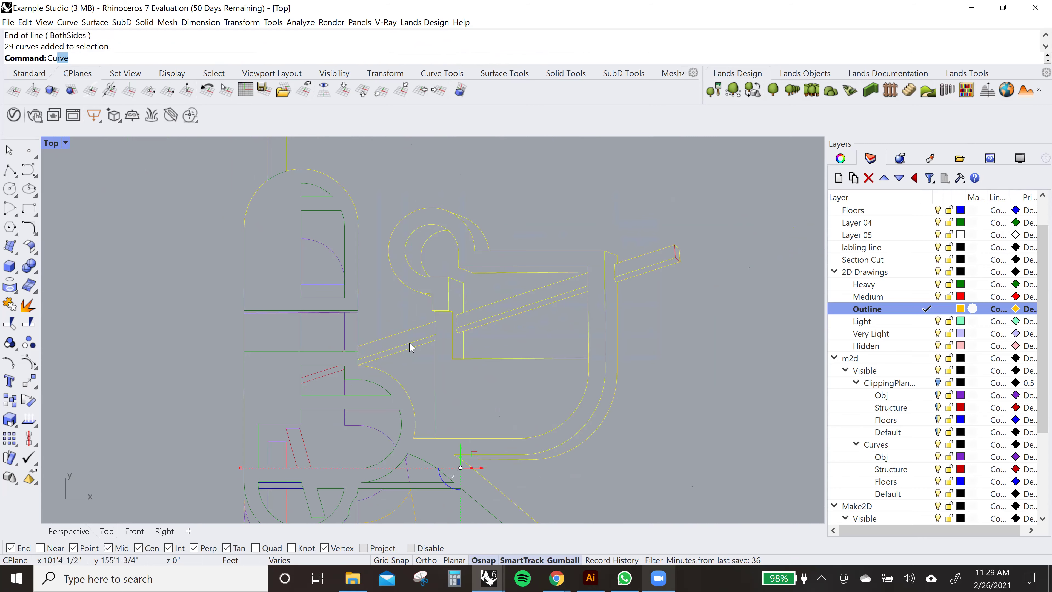
pyautogui.click(100, 160)
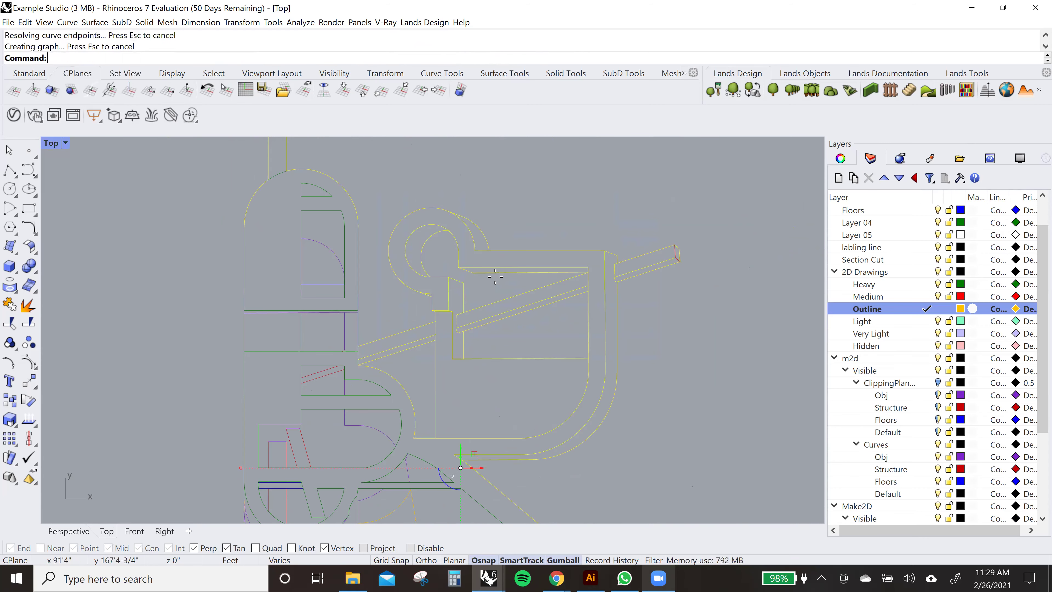
pyautogui.scroll(-4, 544, 229)
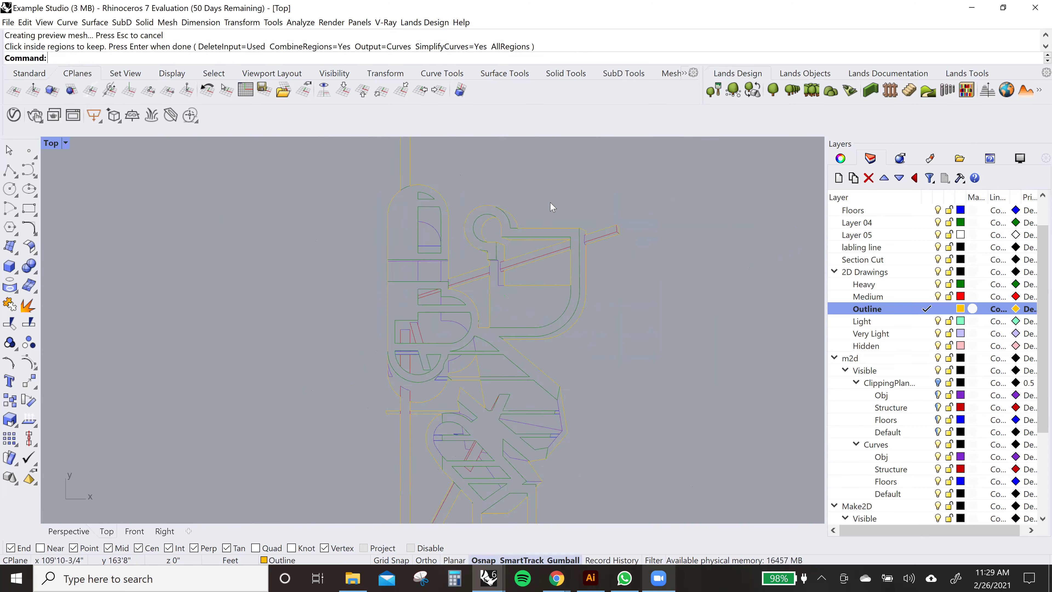
# - Inspect the outline around the lower branching structure and highlight one of its heavy cut curves
pyautogui.scroll(3, 544, 334)
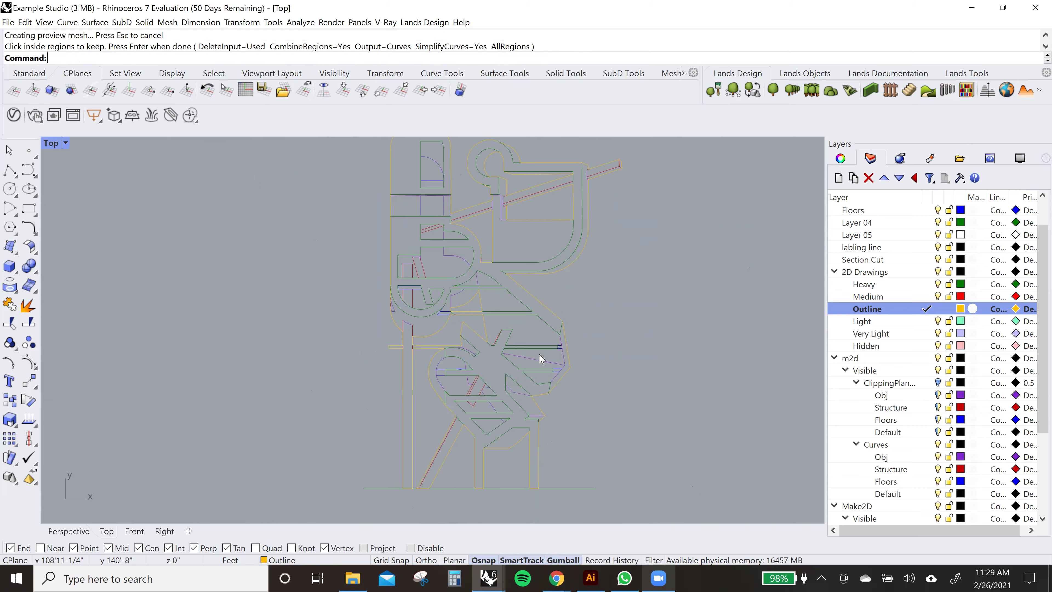
pyautogui.scroll(3, 509, 344)
pyautogui.click(515, 332)
pyautogui.scroll(-2, 507, 340)
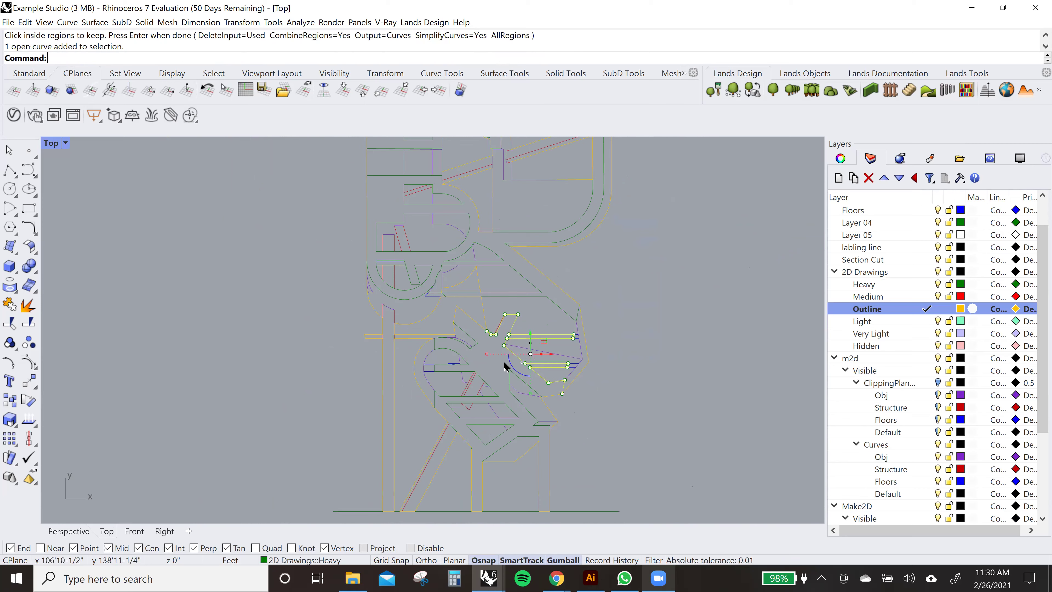
pyautogui.scroll(2, 495, 373)
pyautogui.scroll(-5, 498, 375)
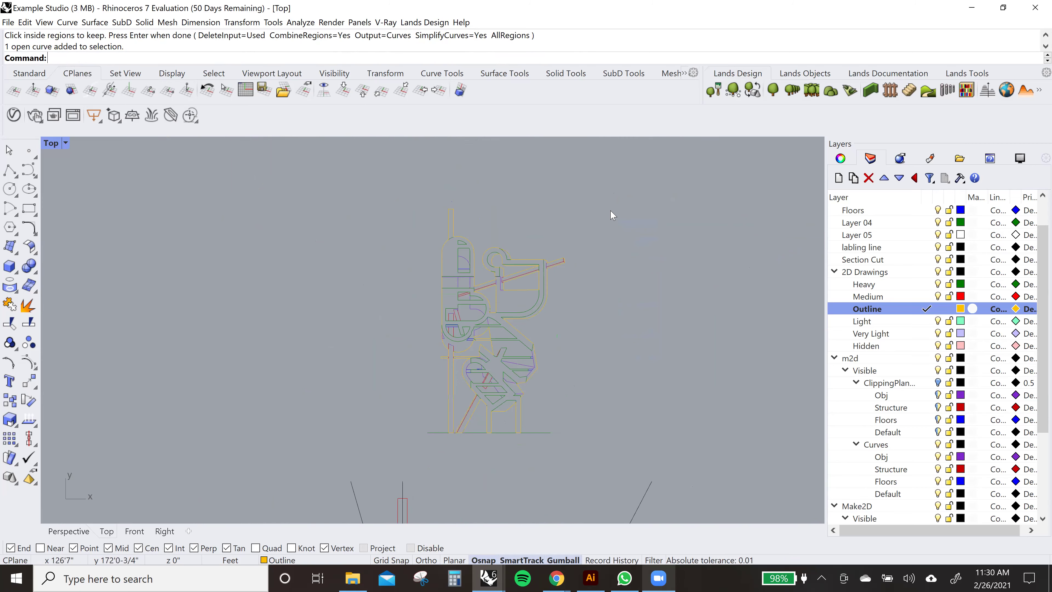
# - Make Heavy the current layer and run CurveBoolean on the entire section, keeping the solid cut regions of the upper building
pyautogui.click(923, 288)
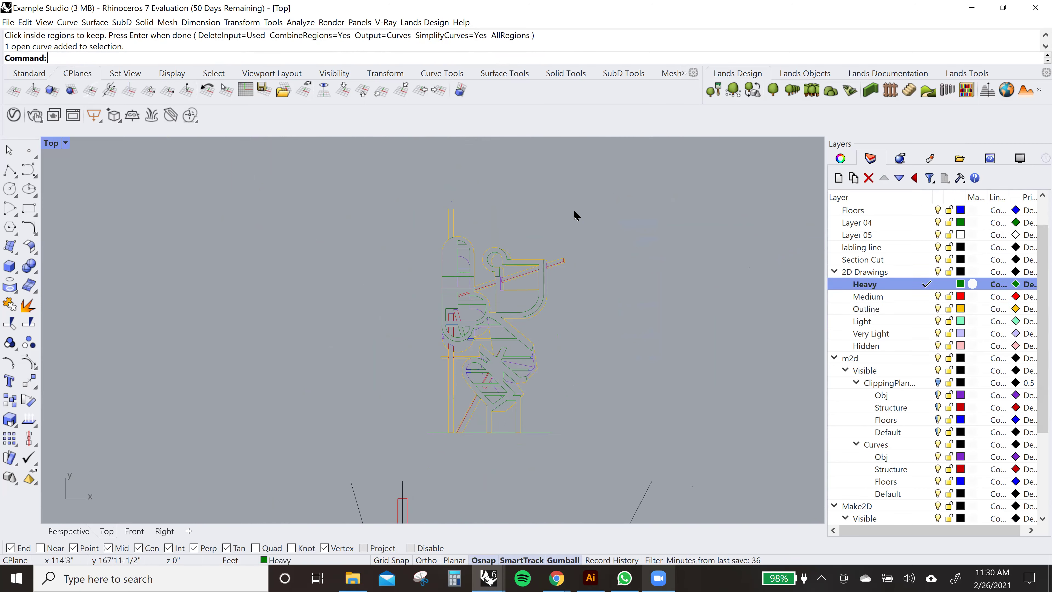
pyautogui.moveTo(399, 452); pyautogui.dragTo(399, 453)
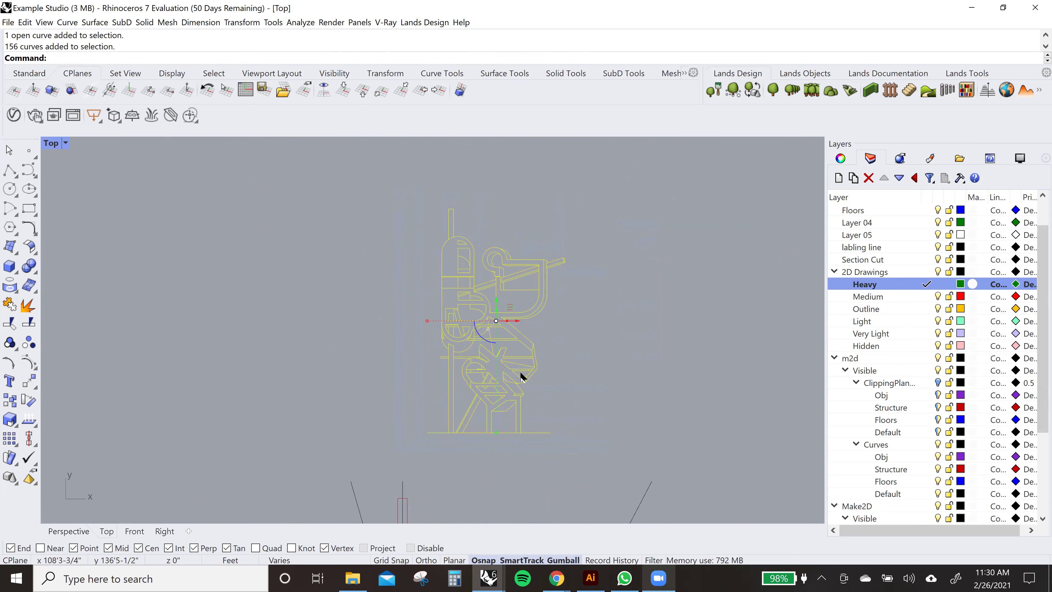
pyautogui.write('urveBoolean')
pyautogui.press('Return')
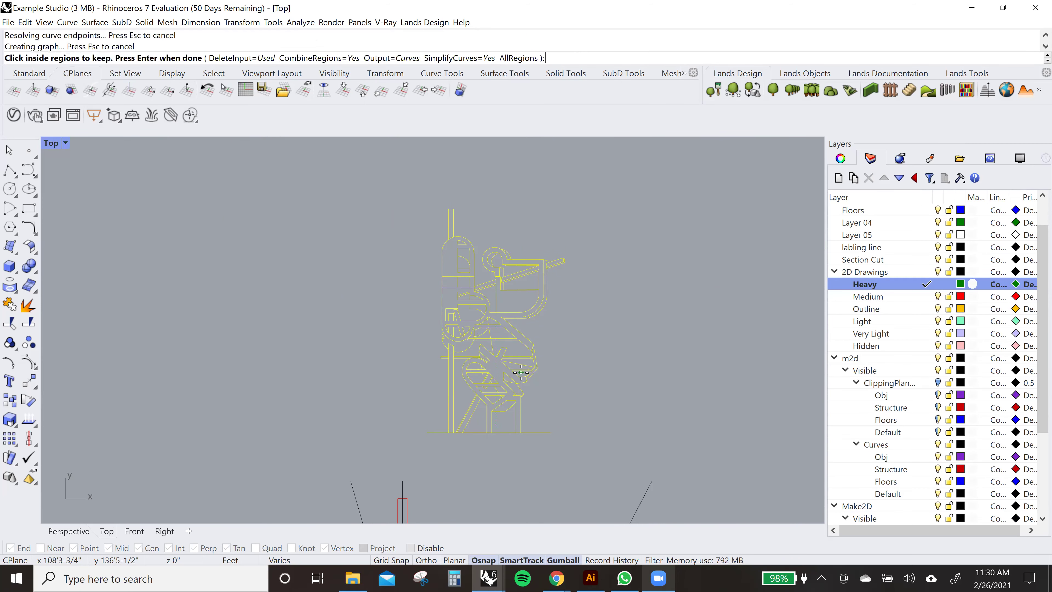
pyautogui.scroll(3, 514, 360)
pyautogui.click(373, 225)
pyautogui.scroll(2, 505, 316)
pyautogui.moveTo(511, 254)
pyautogui.mouseDown(button='right')
pyautogui.moveTo(525, 371)
pyautogui.moveTo(519, 232)
pyautogui.mouseUp(button='right')
pyautogui.click(409, 263)
pyautogui.scroll(2, 419, 230)
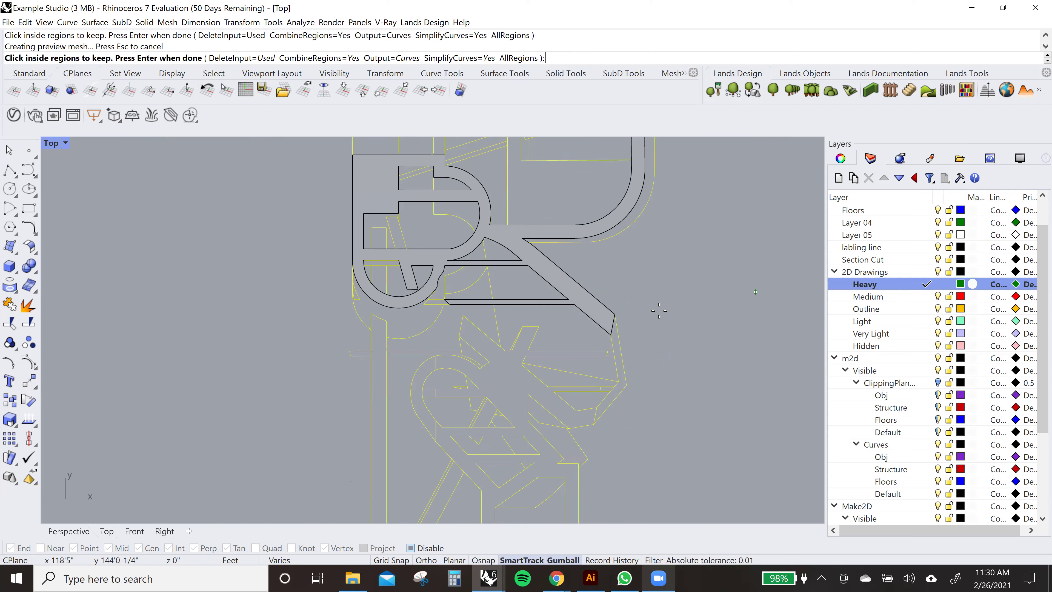
# - Add the solid cut region of the lower branching structure to the CurveBoolean selection and complete the heavy cut curves
pyautogui.click(520, 385)
pyautogui.moveTo(520, 385); pyautogui.dragTo(558, 426, button='right')
pyautogui.scroll(-1, 540, 303)
pyautogui.scroll(-2, 551, 390)
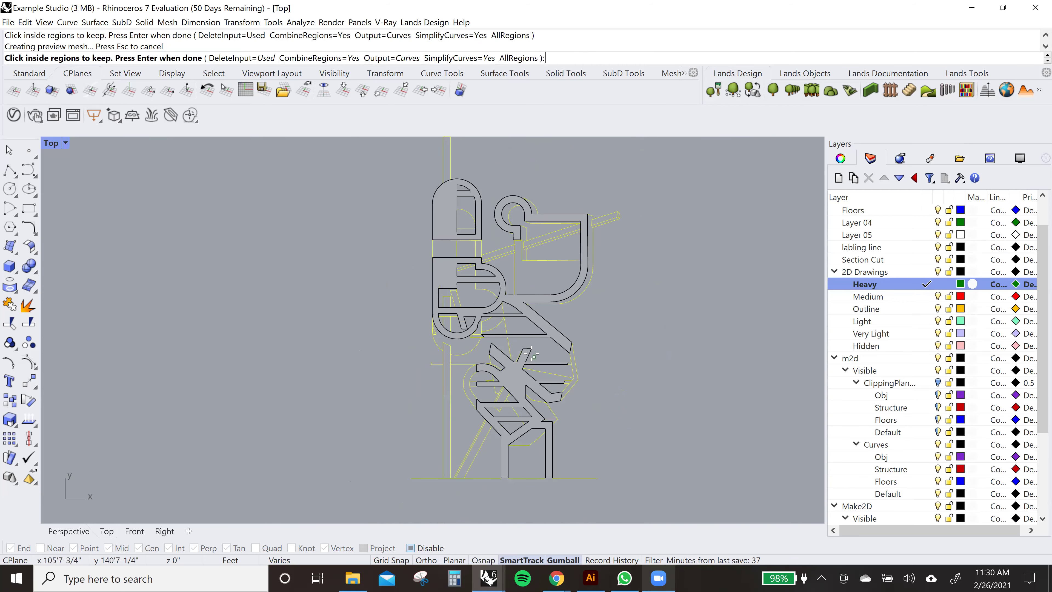
pyautogui.scroll(3, 532, 354)
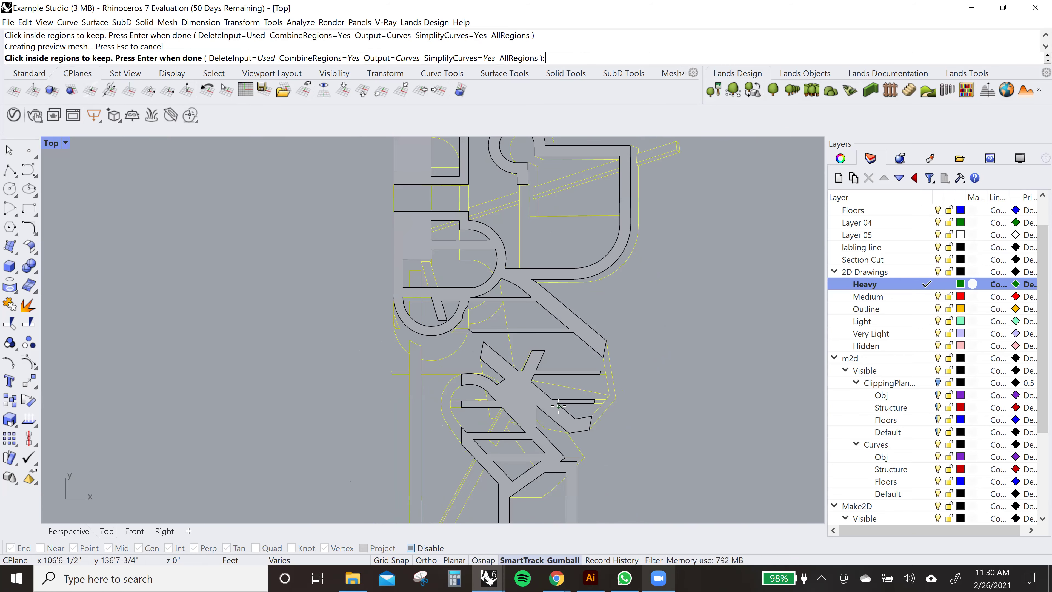
pyautogui.scroll(-1, 558, 406)
pyautogui.scroll(-1, 506, 390)
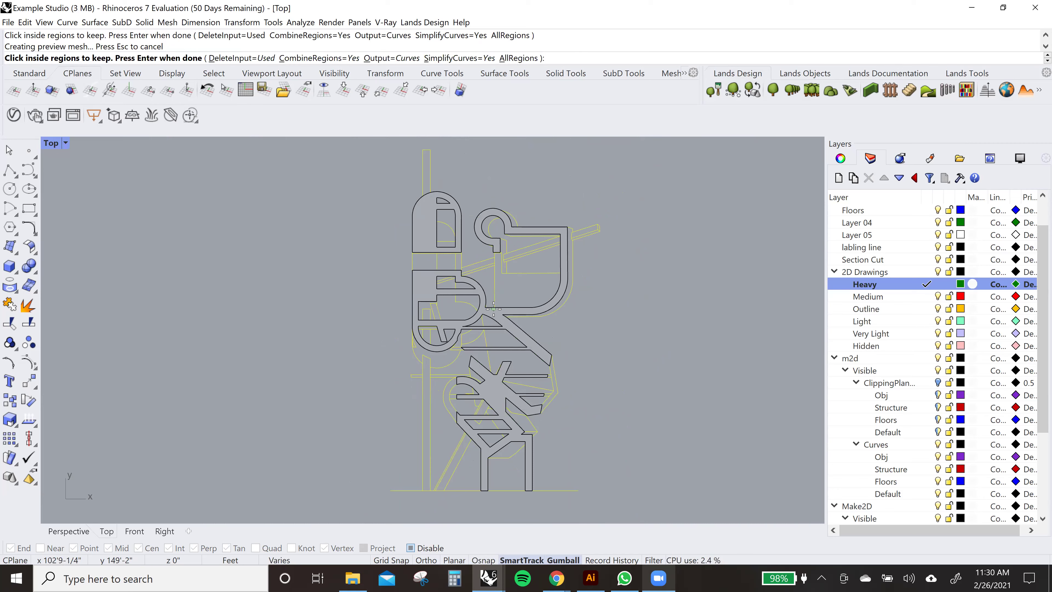
pyautogui.press('Return')
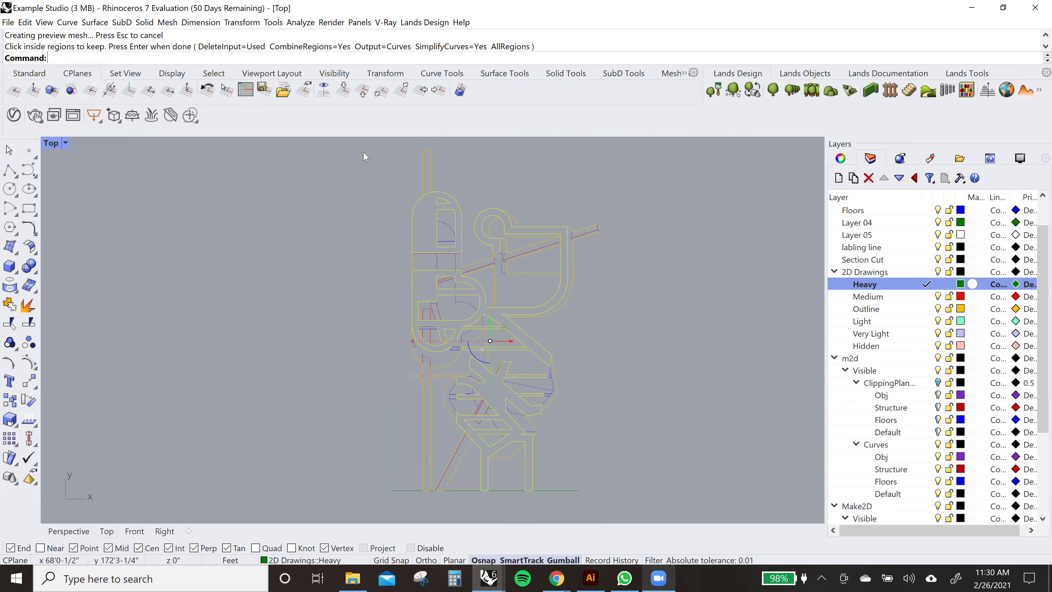
# - Examine the generated curves by selecting the mast outline, the upper-left building cut and the outline around the sloped beam
pyautogui.click(431, 178)
pyautogui.scroll(5, 439, 203)
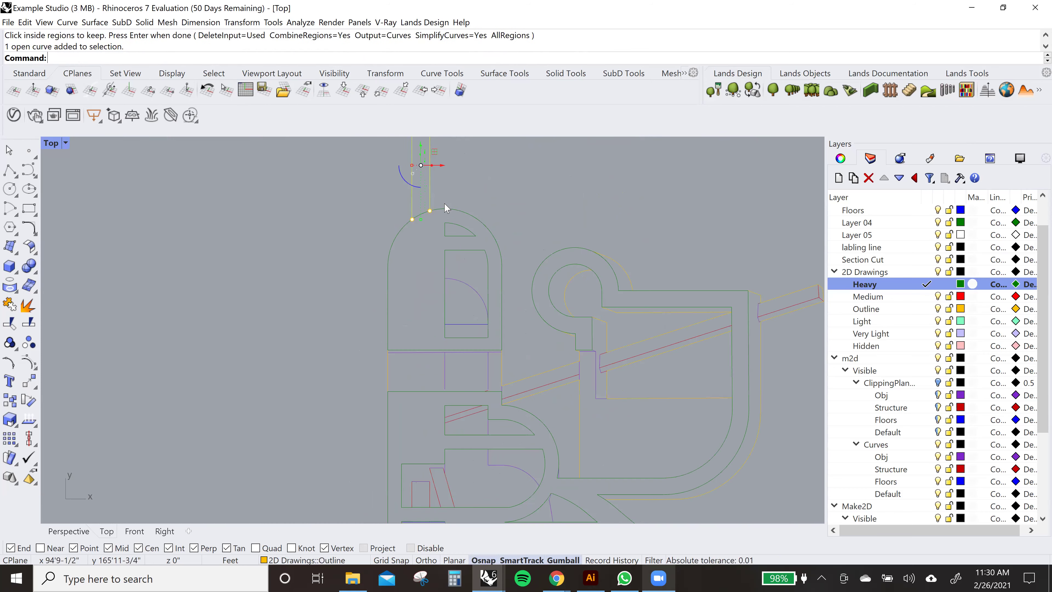
pyautogui.click(458, 214)
pyautogui.scroll(-4, 355, 233)
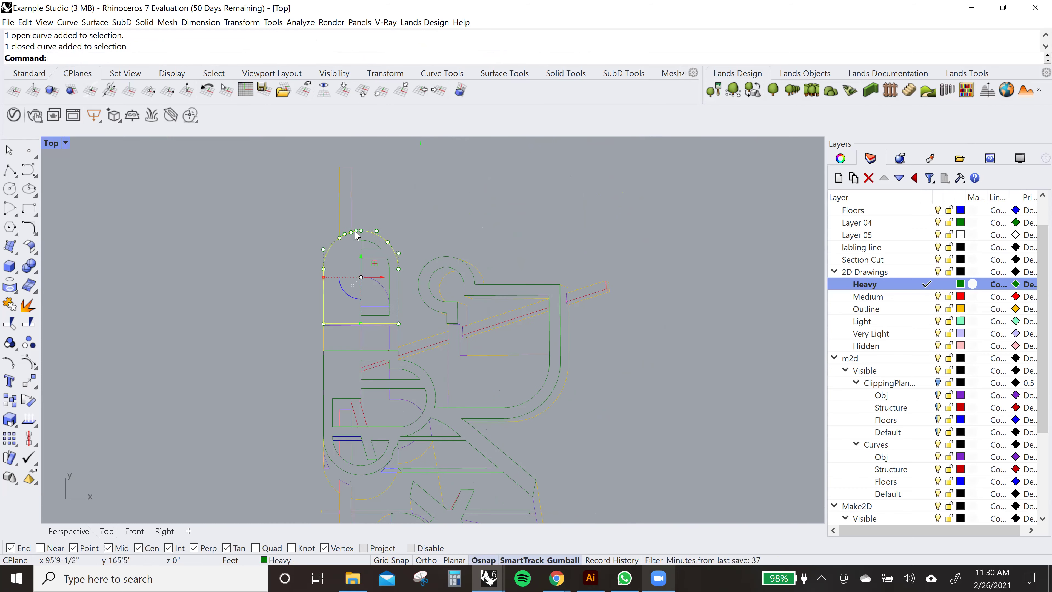
pyautogui.click(351, 207)
pyautogui.scroll(2, 442, 221)
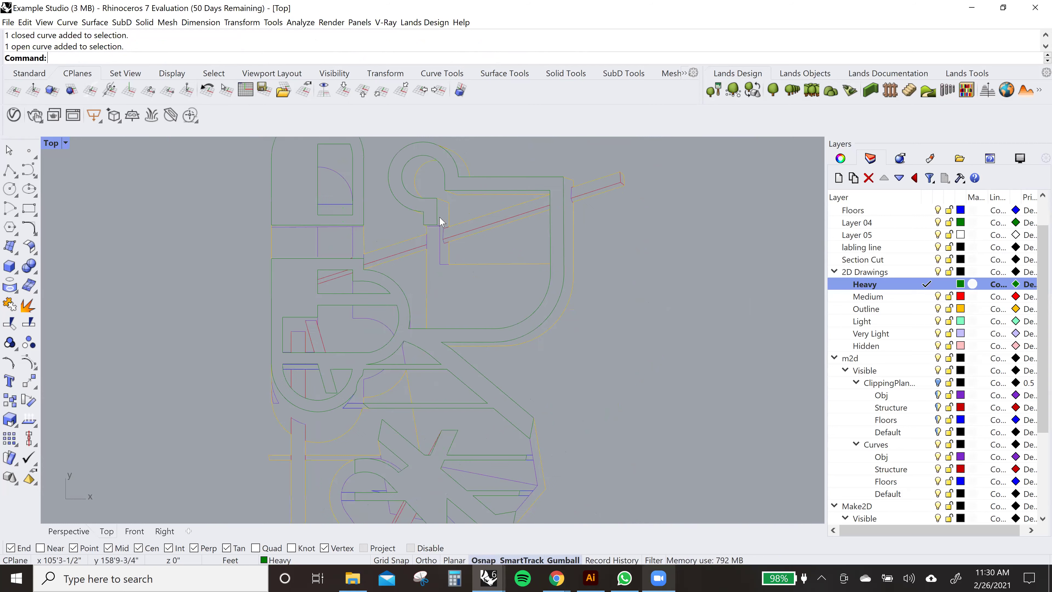
pyautogui.click(400, 246)
pyautogui.click(598, 184)
pyautogui.scroll(-1, 600, 203)
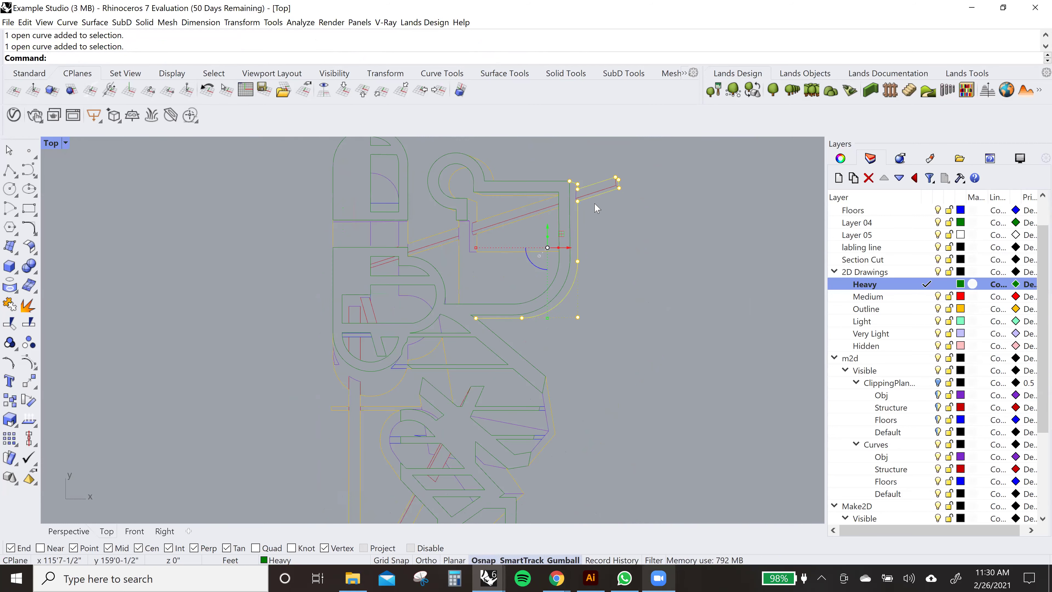
pyautogui.scroll(-1, 575, 344)
pyautogui.moveTo(561, 365); pyautogui.dragTo(561, 306, button='right')
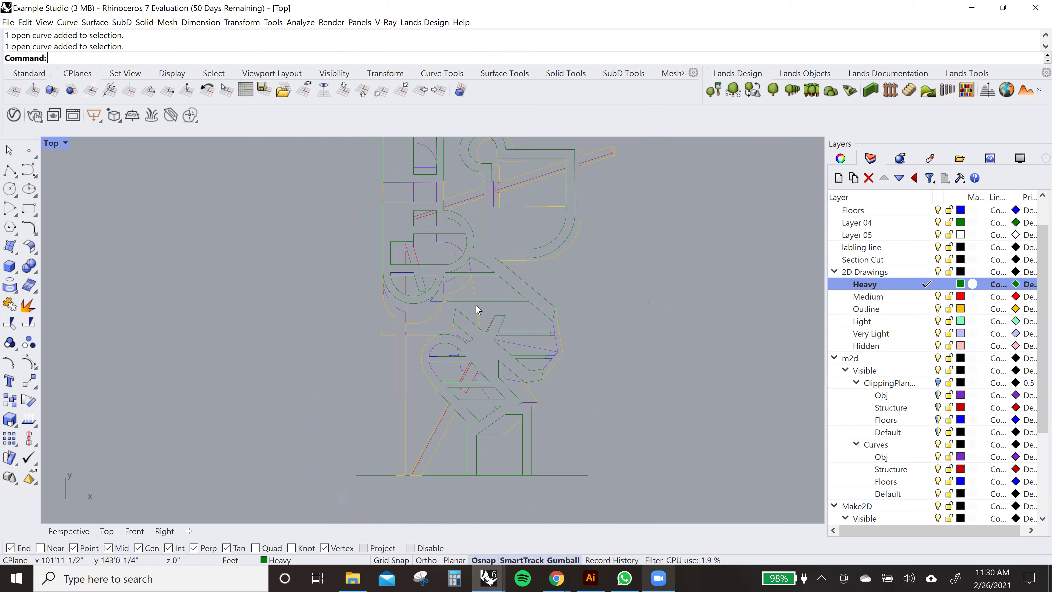
pyautogui.moveTo(537, 223); pyautogui.dragTo(529, 324, button='right')
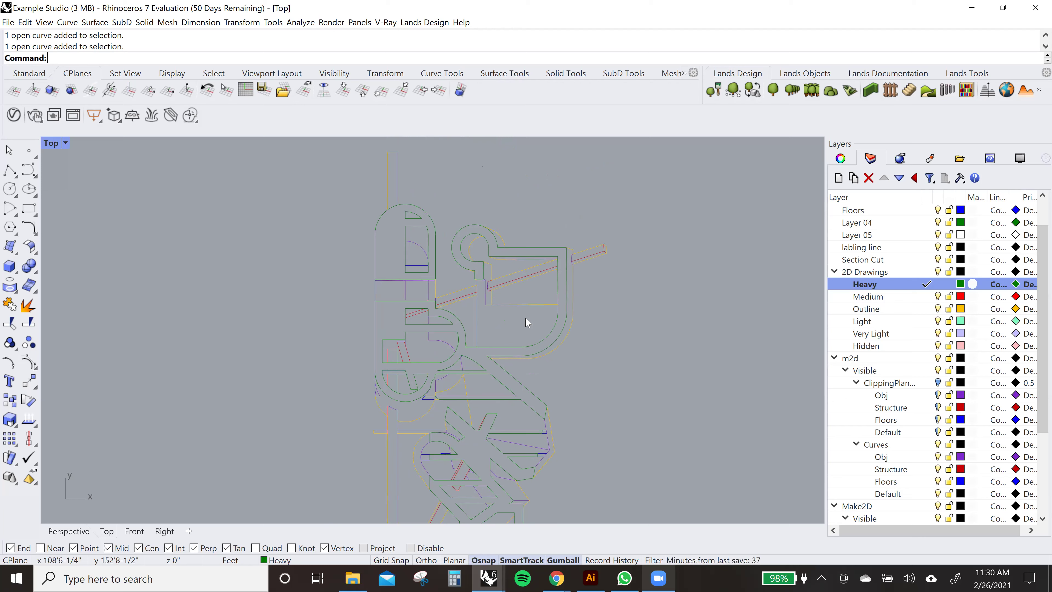
# - Split the mast and diagonal brace outline curves at their bases, using the ground line as cutting object
pyautogui.moveTo(521, 394); pyautogui.dragTo(526, 270, button='right')
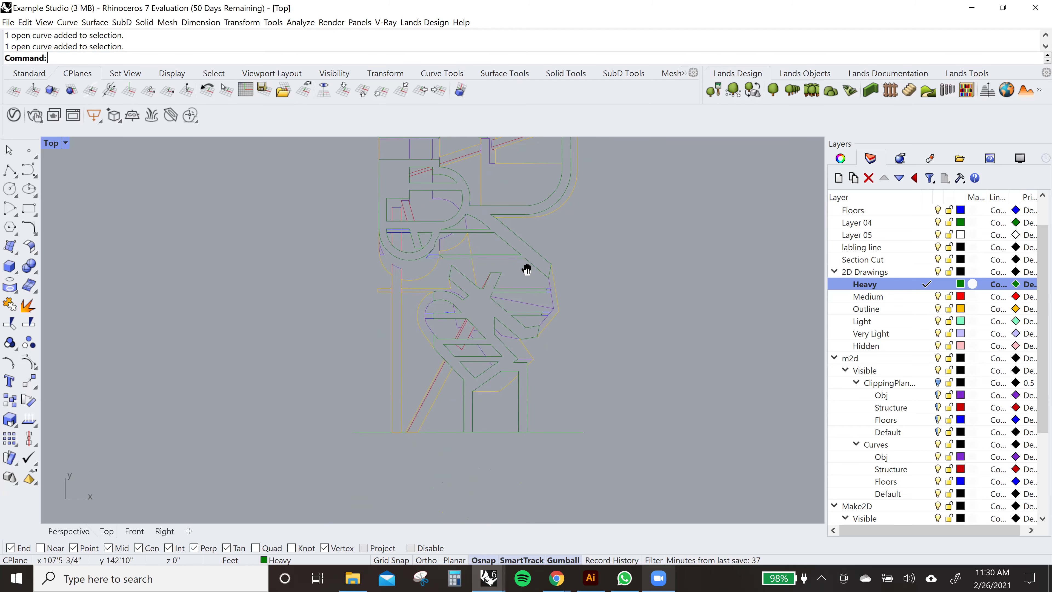
pyautogui.scroll(5, 396, 438)
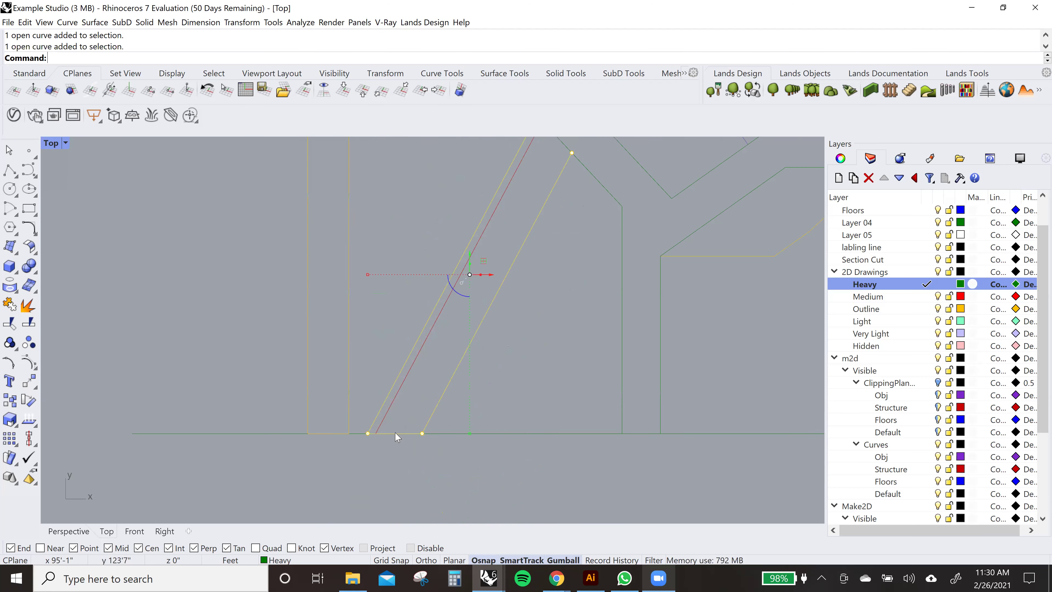
pyautogui.click(292, 438)
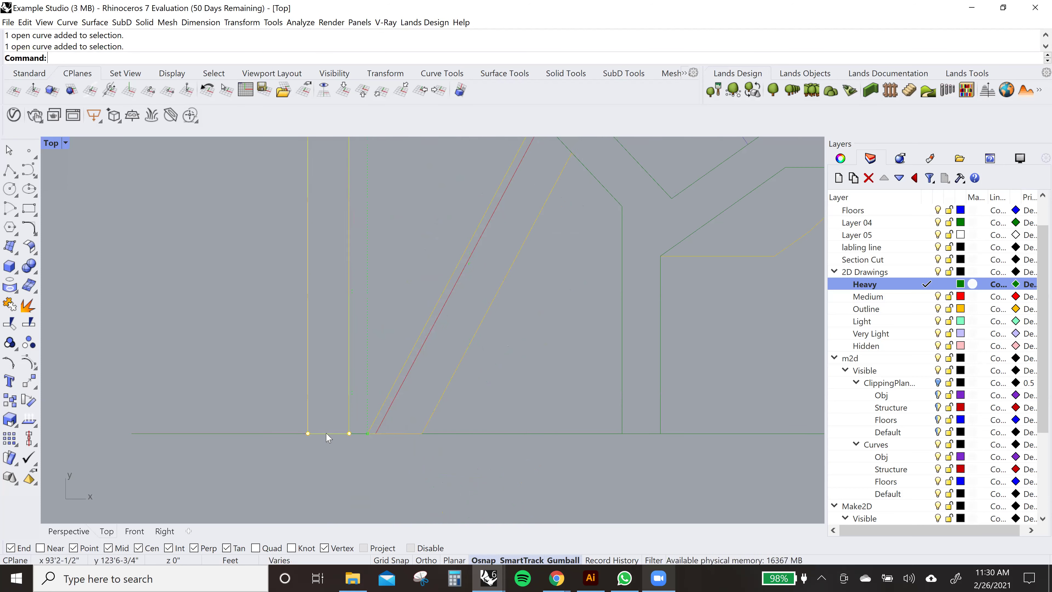
pyautogui.write('S')
pyautogui.press('Return')
pyautogui.scroll(3, 369, 439)
pyautogui.click(259, 428)
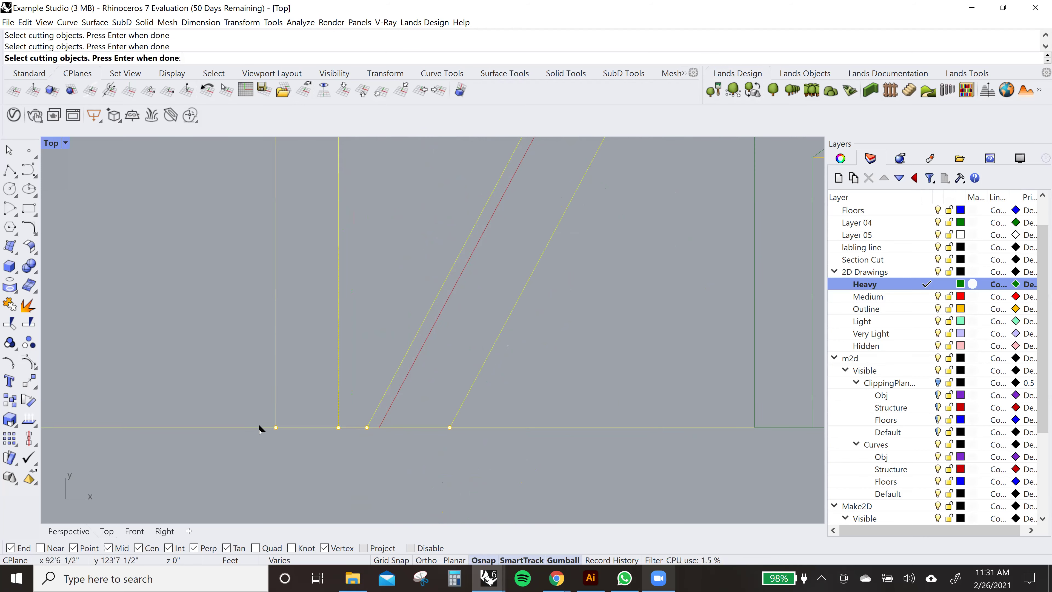
pyautogui.press('Return')
# - Match the split-off base segments along the ground to the layer of the heavy ground line
pyautogui.moveTo(234, 453); pyautogui.dragTo(613, 413)
pyautogui.write('Ma')
pyautogui.press('Return')
pyautogui.click(612, 428)
pyautogui.scroll(-3, 508, 412)
pyautogui.moveTo(547, 418)
pyautogui.mouseDown(button='right')
pyautogui.moveTo(557, 427)
pyautogui.moveTo(363, 436)
pyautogui.mouseUp(button='right')
pyautogui.press('Escape')
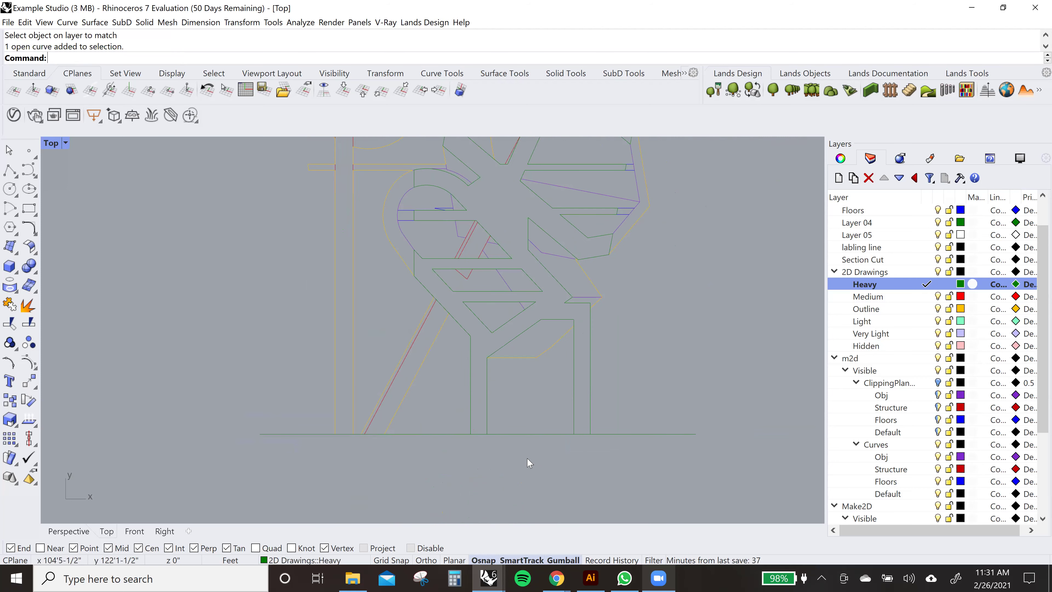
# - Trim the ground line where it crosses beneath the building's supporting legs
pyautogui.click(486, 435)
pyautogui.scroll(3, 486, 437)
pyautogui.press('Escape')
pyautogui.click(463, 434)
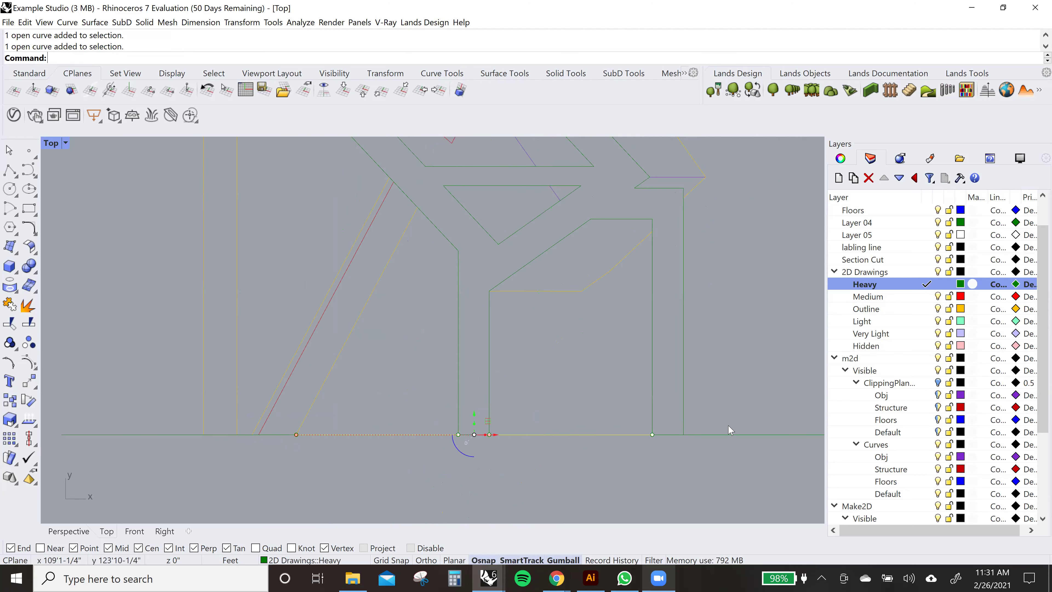
pyautogui.scroll(2, 702, 454)
pyautogui.write('trim')
pyautogui.press('Return')
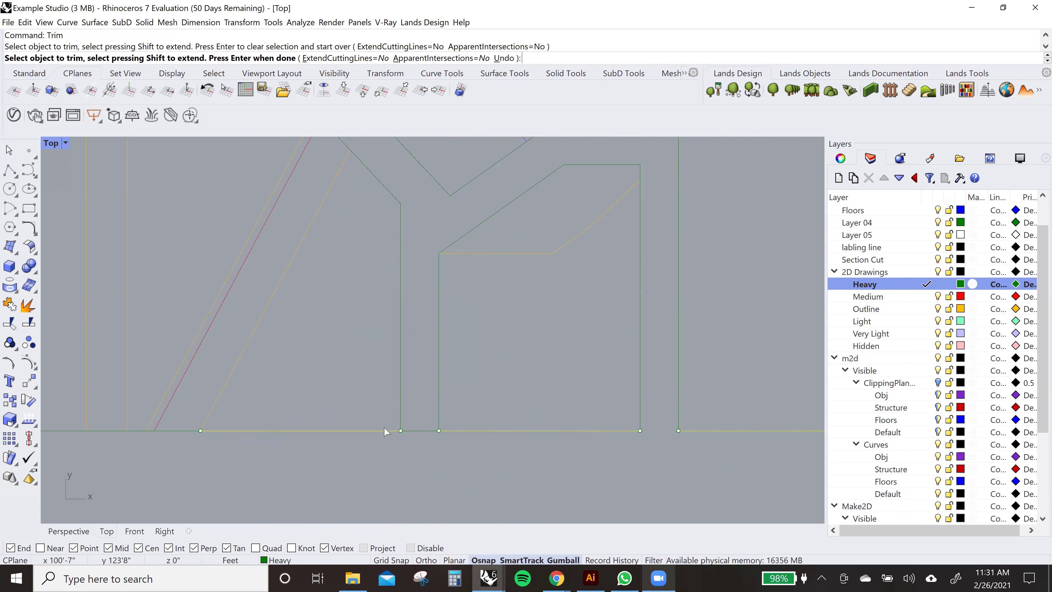
pyautogui.click(419, 433)
pyautogui.press('Return')
pyautogui.scroll(-5, 489, 427)
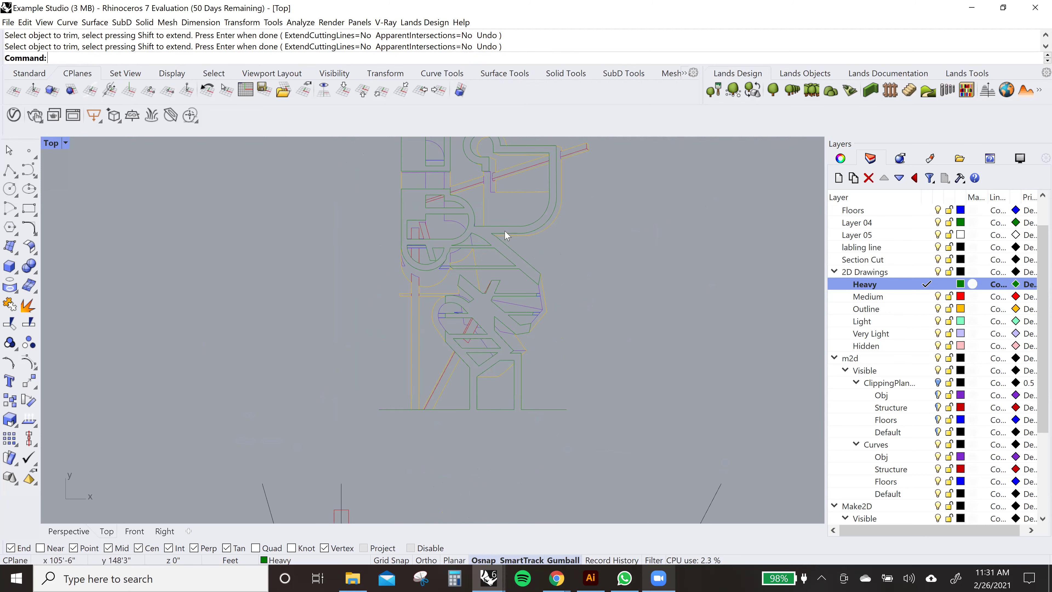
# - Review the line weight checklist beside the original section, from section cut lines down to curated hidden lines
pyautogui.moveTo(534, 220); pyautogui.dragTo(537, 331, button='right')
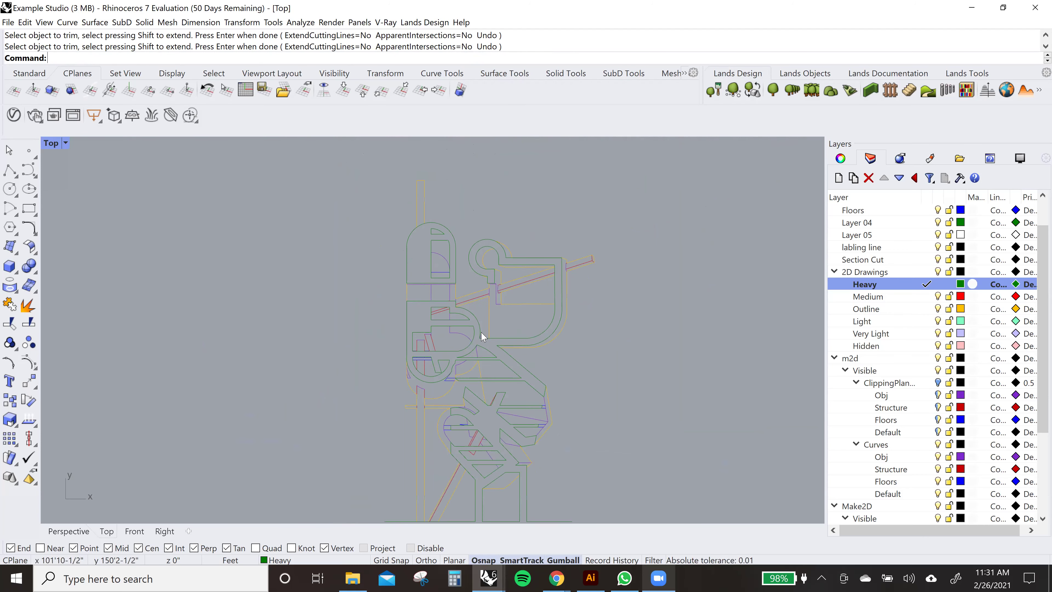
pyautogui.scroll(2, 476, 337)
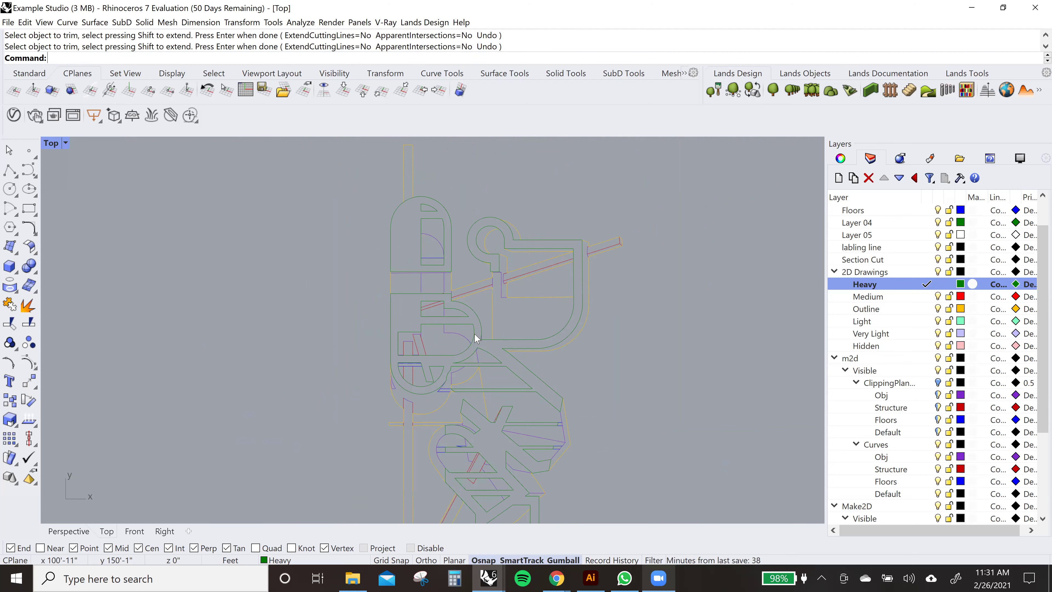
pyautogui.moveTo(556, 347)
pyautogui.mouseDown(button='right')
pyautogui.moveTo(558, 281)
pyautogui.moveTo(560, 297)
pyautogui.moveTo(473, 106)
pyautogui.mouseUp(button='right')
pyautogui.scroll(-6, 557, 300)
pyautogui.scroll(4, 630, 455)
pyautogui.moveTo(630, 455); pyautogui.dragTo(572, 305, button='right')
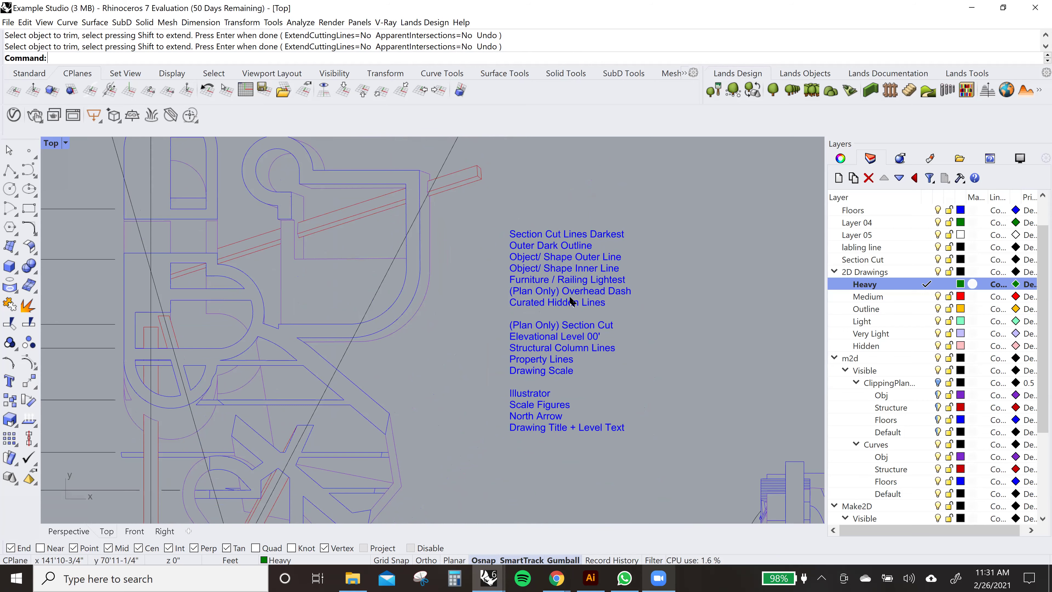
pyautogui.scroll(2, 688, 360)
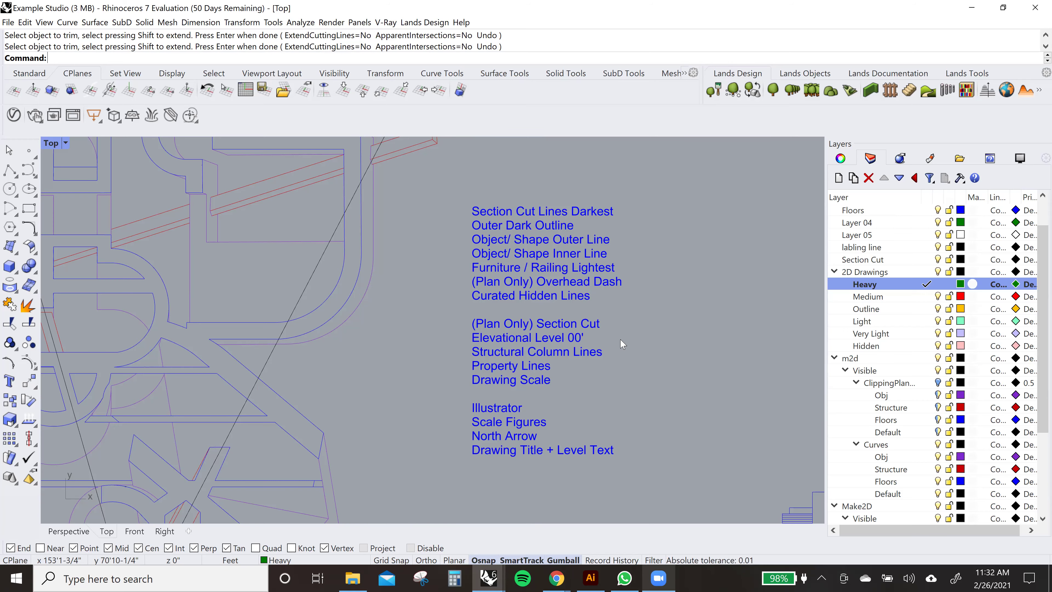
pyautogui.scroll(-6, 586, 318)
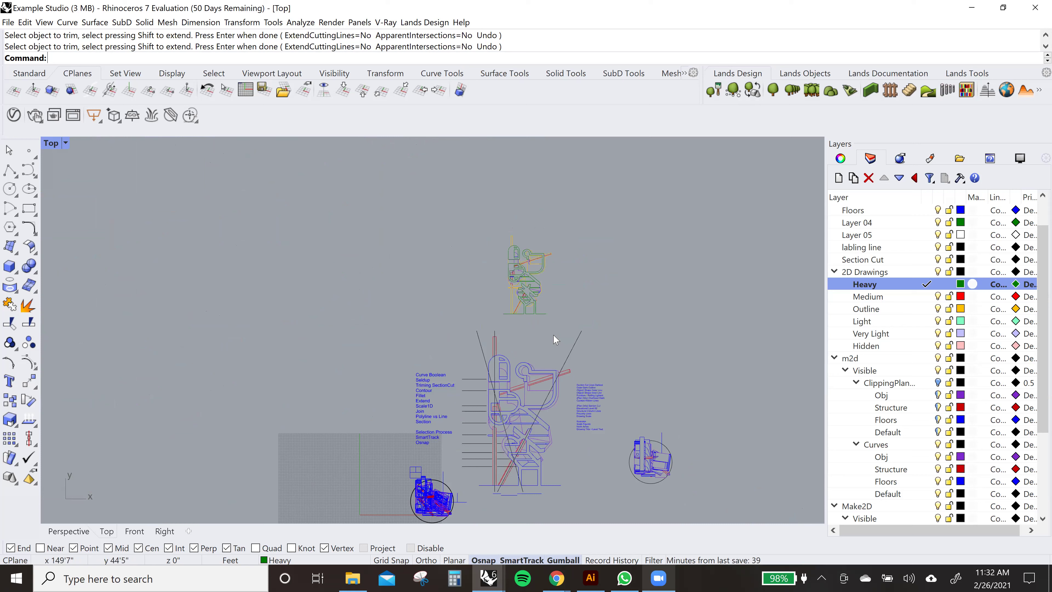
# - Join the four short curves at the wall end of the sloped beam projecting from the upper-right room
pyautogui.scroll(6, 548, 254)
pyautogui.moveTo(573, 322); pyautogui.dragTo(537, 370, button='right')
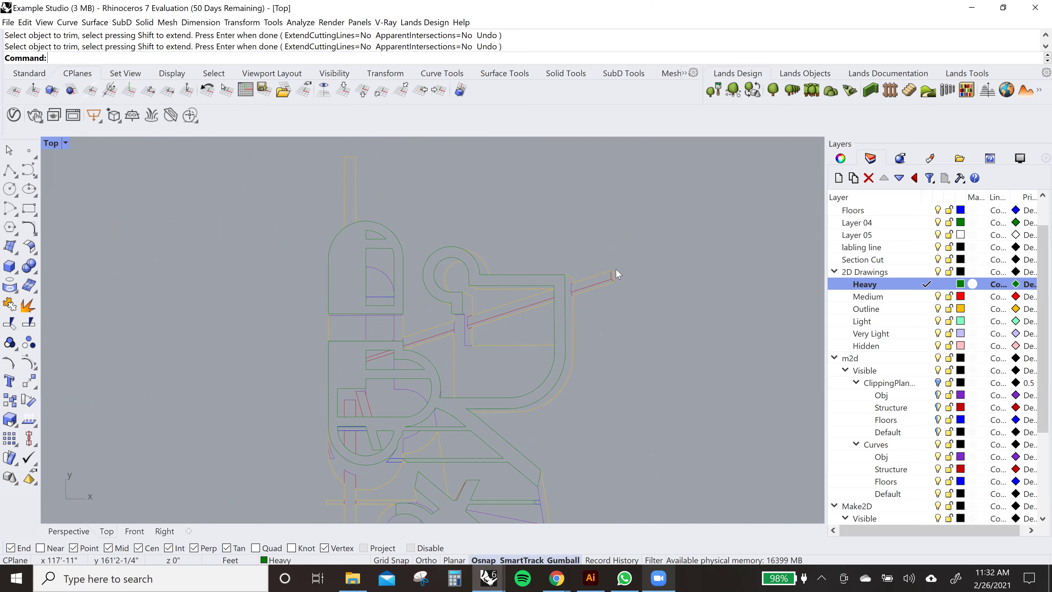
pyautogui.scroll(2, 609, 297)
pyautogui.scroll(15, 609, 297)
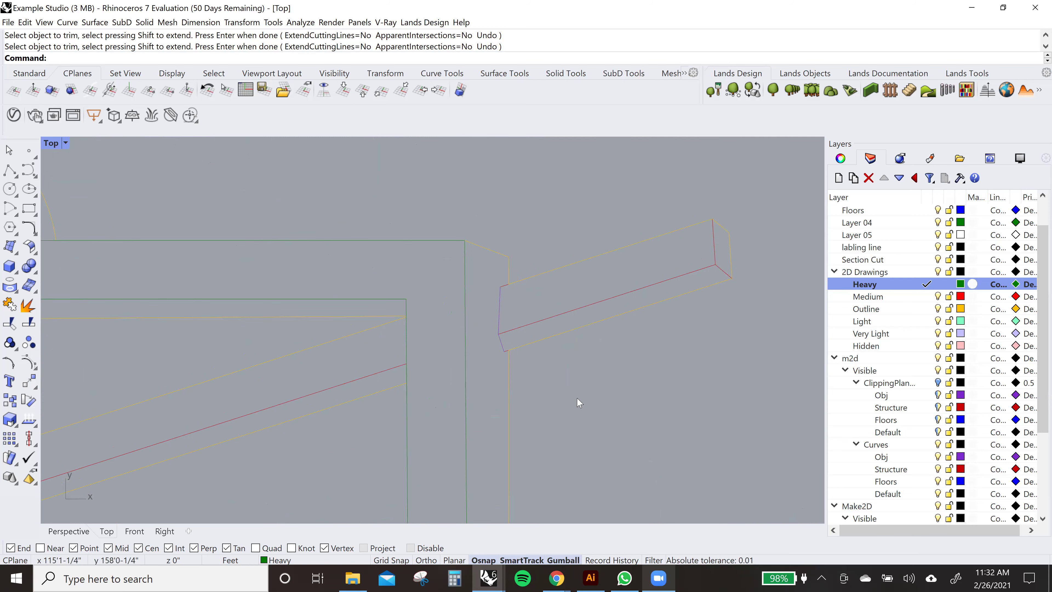
pyautogui.moveTo(526, 347); pyautogui.dragTo(513, 326, button='right')
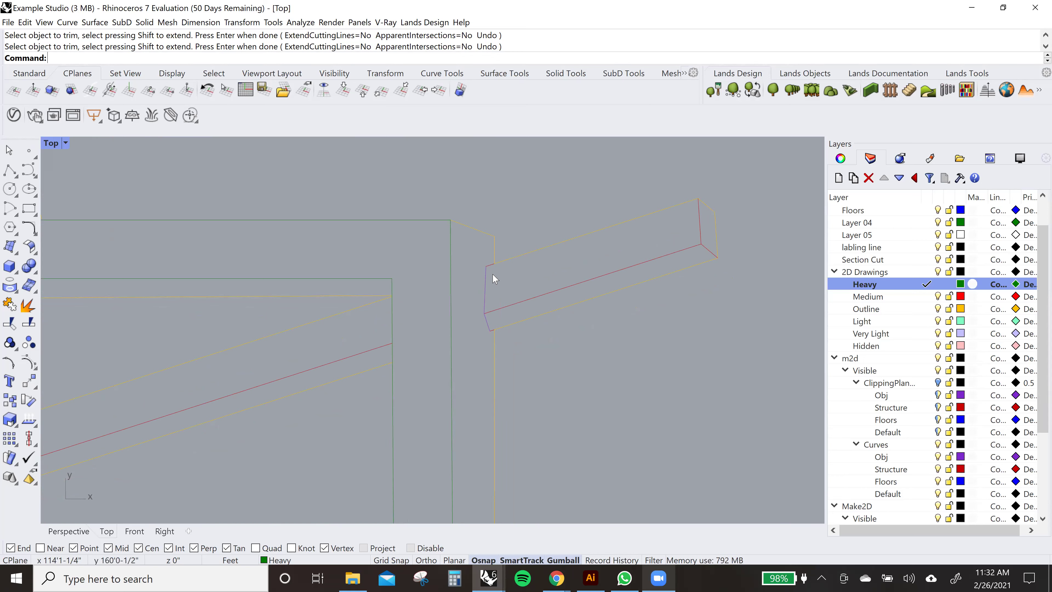
pyautogui.scroll(-1, 542, 266)
pyautogui.scroll(-1, 469, 330)
pyautogui.scroll(3, 485, 330)
pyautogui.moveTo(477, 237); pyautogui.dragTo(511, 372)
pyautogui.scroll(2, 531, 353)
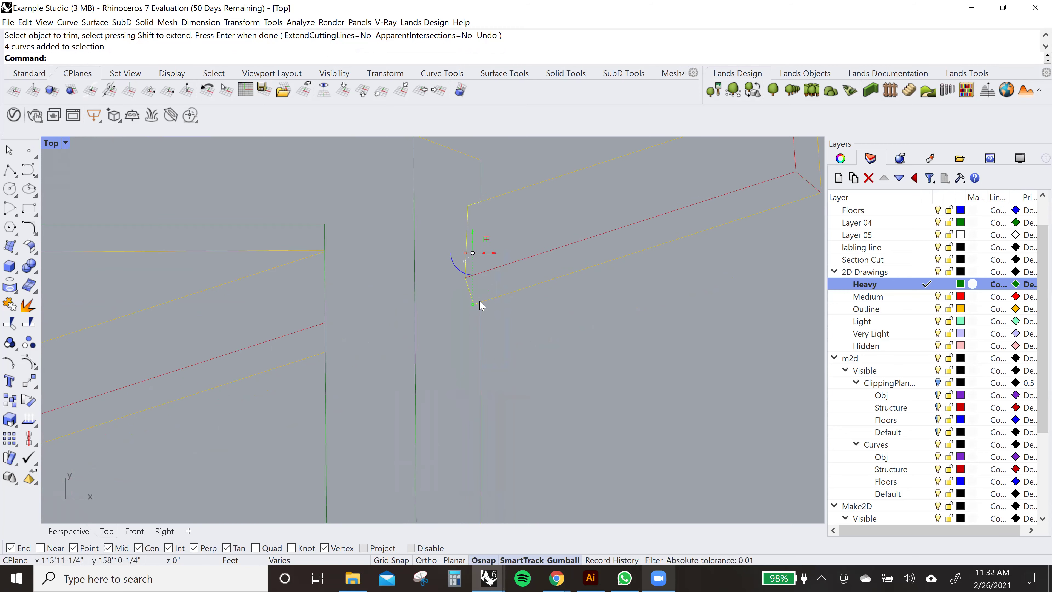
pyautogui.scroll(-1, 479, 313)
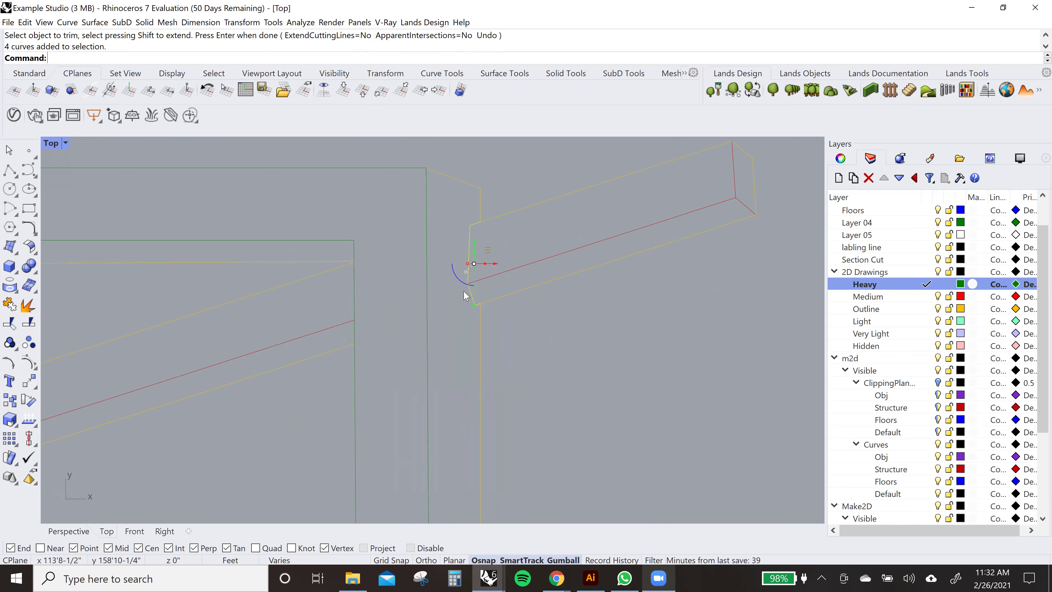
pyautogui.moveTo(678, 183); pyautogui.dragTo(640, 241, button='right')
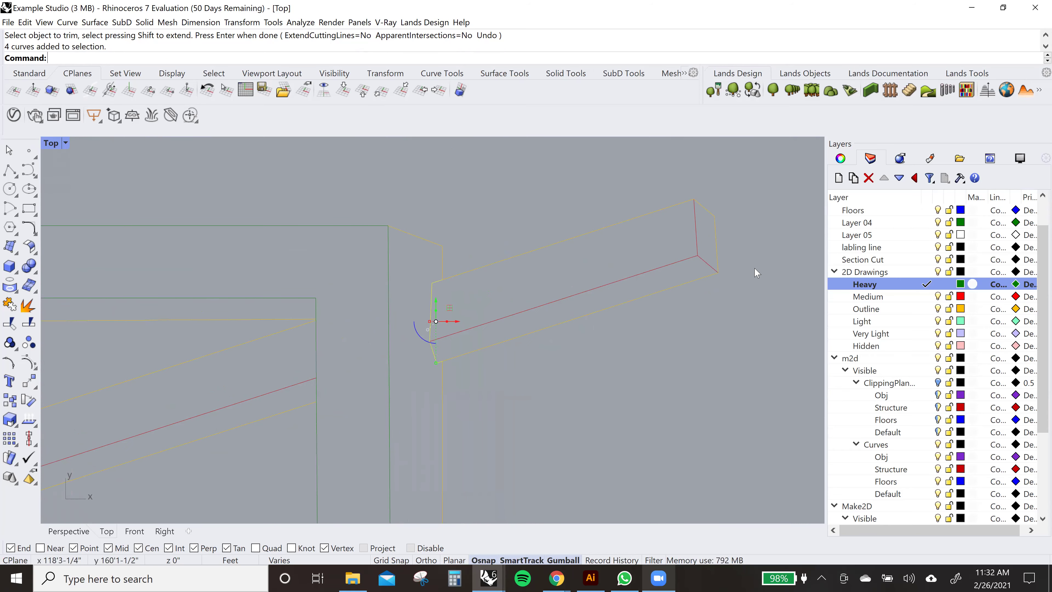
pyautogui.scroll(2, 464, 332)
pyautogui.moveTo(533, 291); pyautogui.dragTo(573, 264, button='right')
pyautogui.write('join')
pyautogui.press('Return')
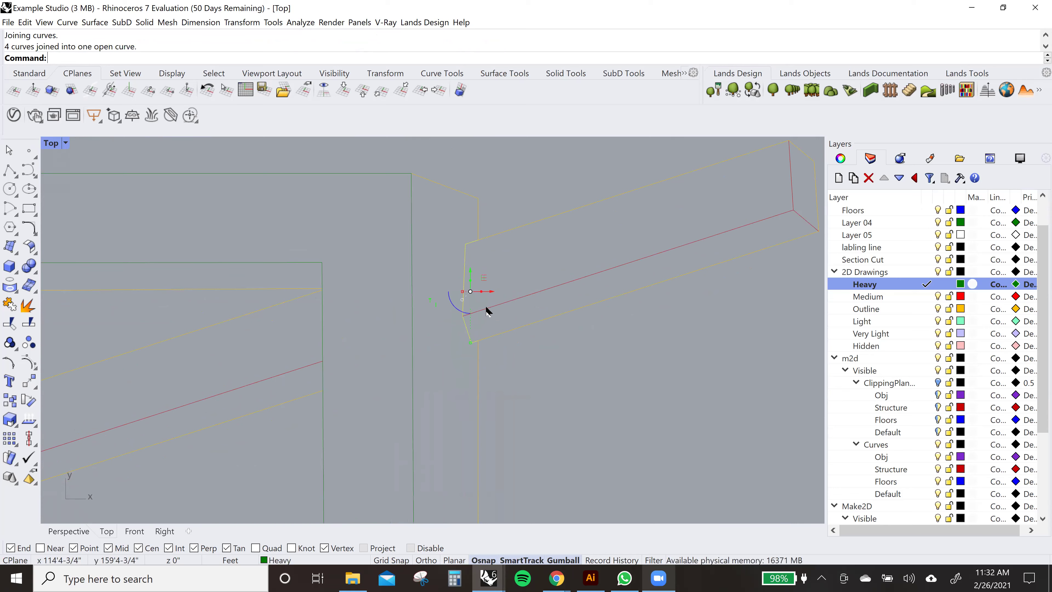
# - Move the joined beam-end curve to the Medium layer and select it to check its layer
pyautogui.rightClick(881, 297)
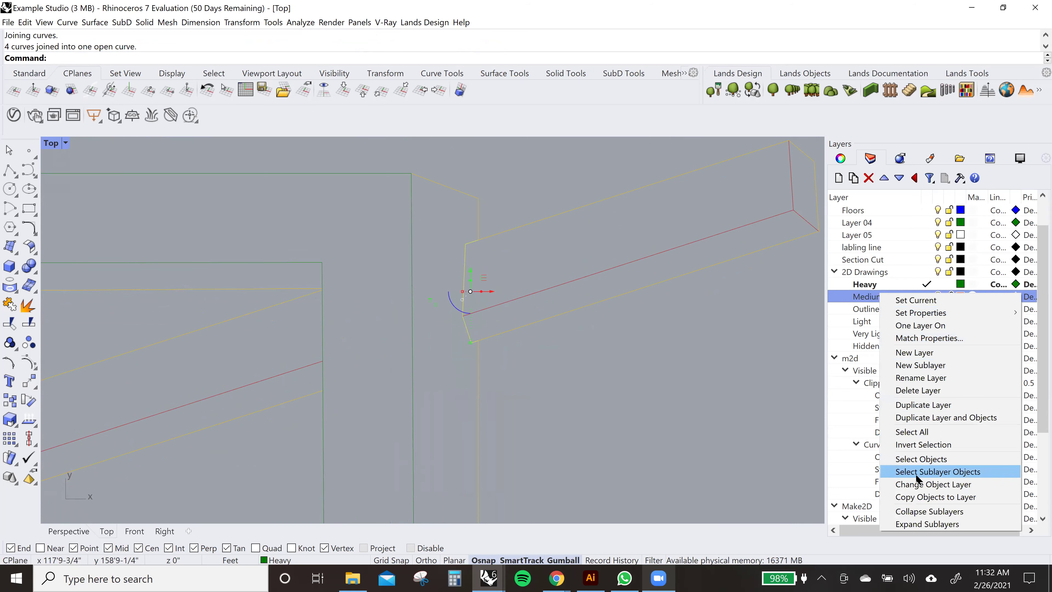
pyautogui.click(915, 484)
pyautogui.scroll(-2, 521, 383)
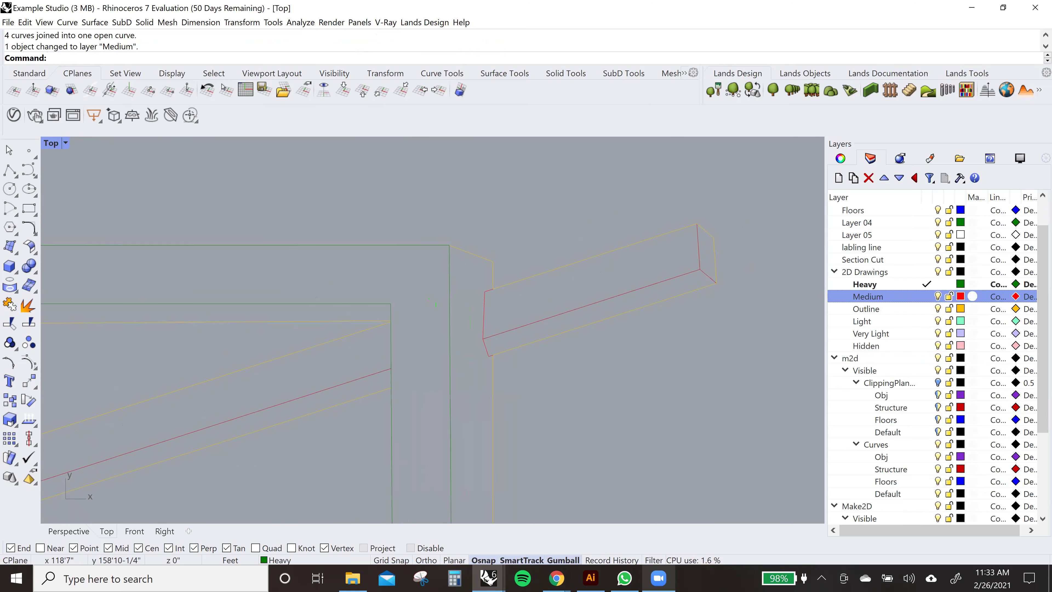
pyautogui.click(484, 309)
# - Check the original section and its line weight checklist, then return to the projecting beam and clear the selection
pyautogui.scroll(-5, 486, 302)
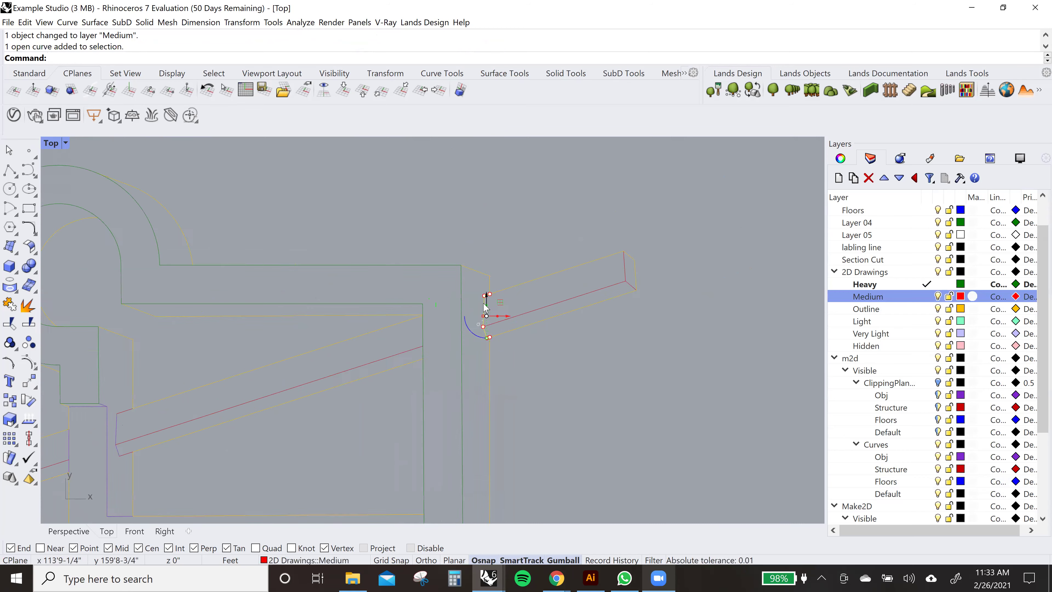
pyautogui.moveTo(486, 277); pyautogui.dragTo(615, 251, button='right')
pyautogui.scroll(6, 615, 250)
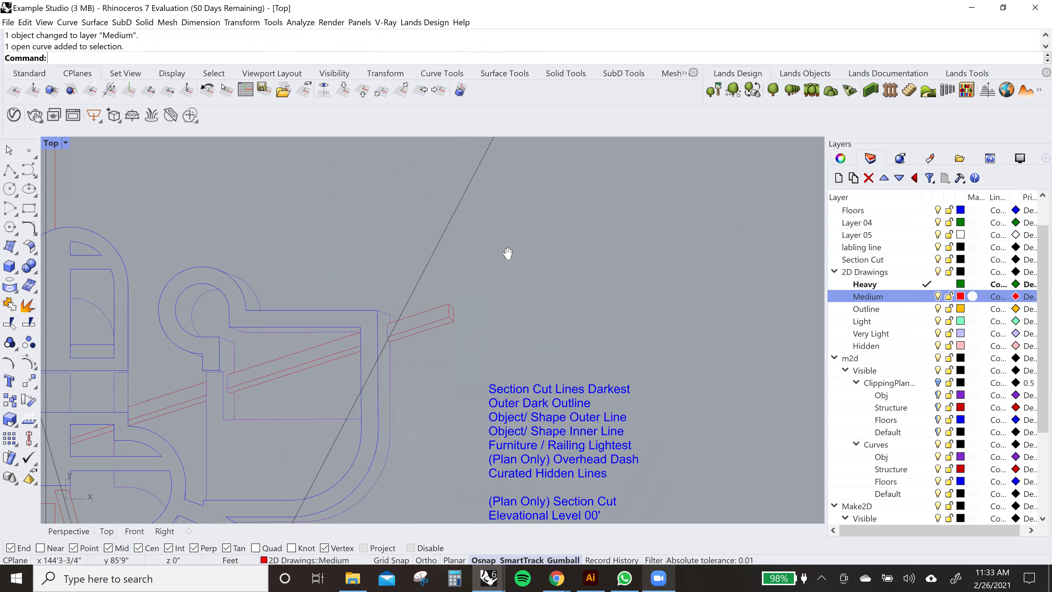
pyautogui.moveTo(513, 352); pyautogui.dragTo(431, 335, button='right')
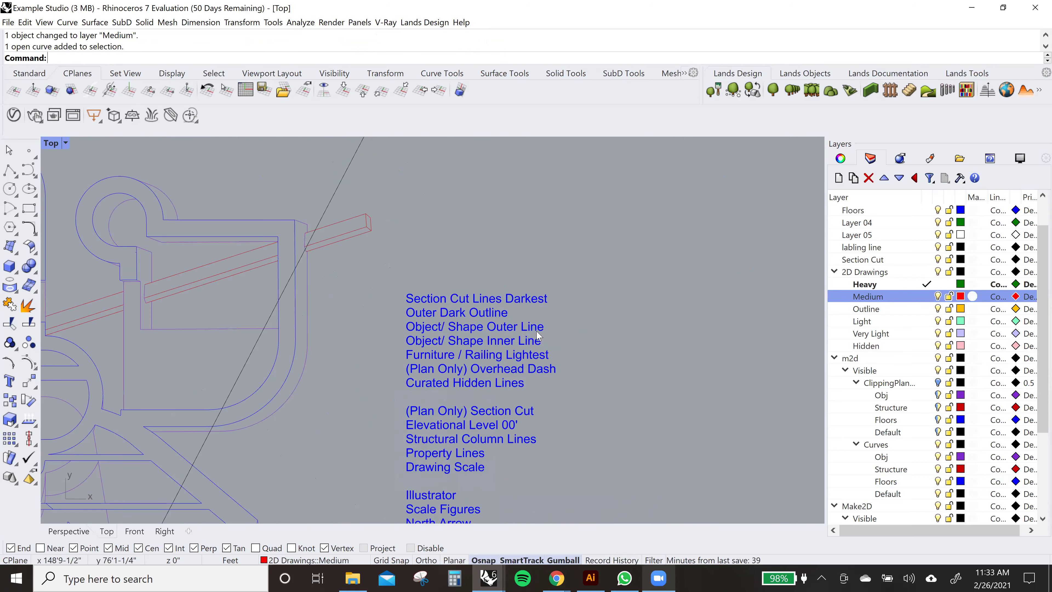
pyautogui.scroll(-6, 488, 335)
pyautogui.scroll(4, 537, 307)
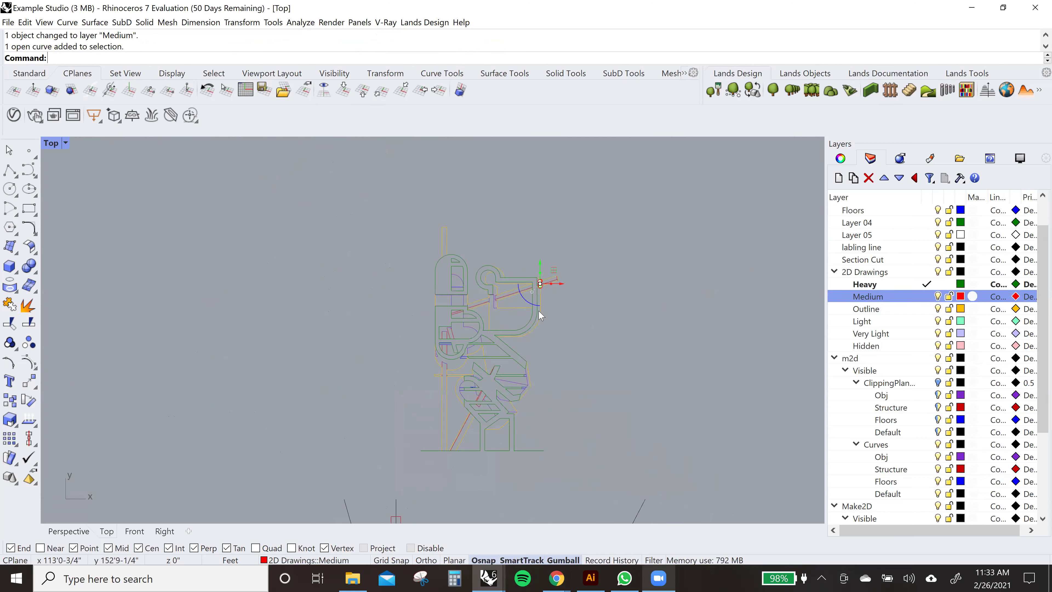
pyautogui.scroll(6, 558, 254)
pyautogui.press('Escape')
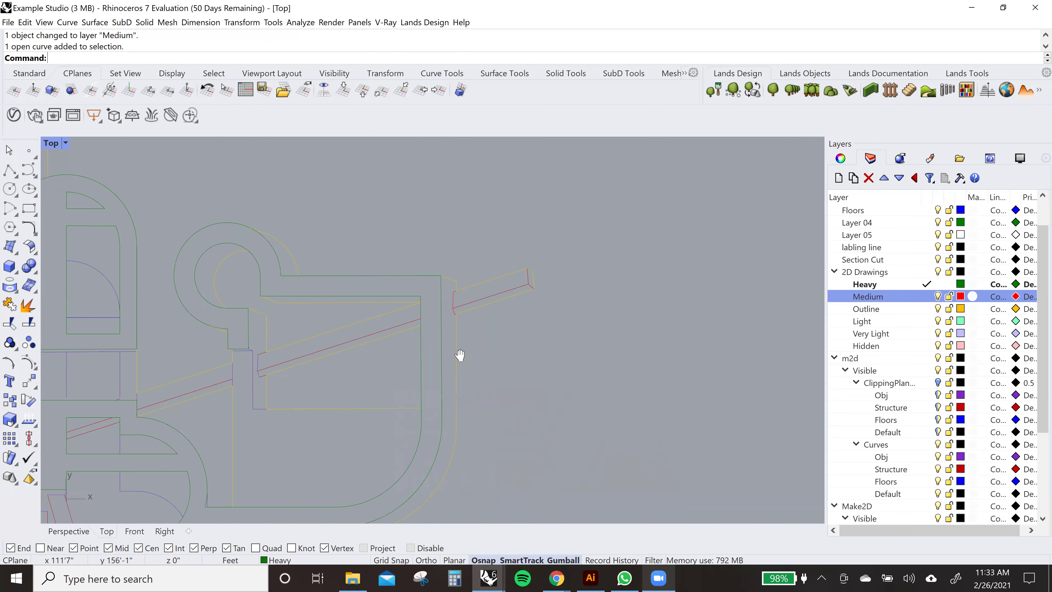
# - Join the four short curves at the lower wall end of the sloped beam inside the upper-right room
pyautogui.scroll(5, 528, 236)
pyautogui.moveTo(510, 268); pyautogui.dragTo(511, 269)
pyautogui.scroll(4, 529, 316)
pyautogui.keyDown('shift'); pyautogui.moveTo(535, 326); pyautogui.dragTo(511, 353); pyautogui.keyUp('shift')
pyautogui.scroll(-6, 514, 353)
pyautogui.hotkey('ctrl', 'j')
pyautogui.scroll(-2, 560, 350)
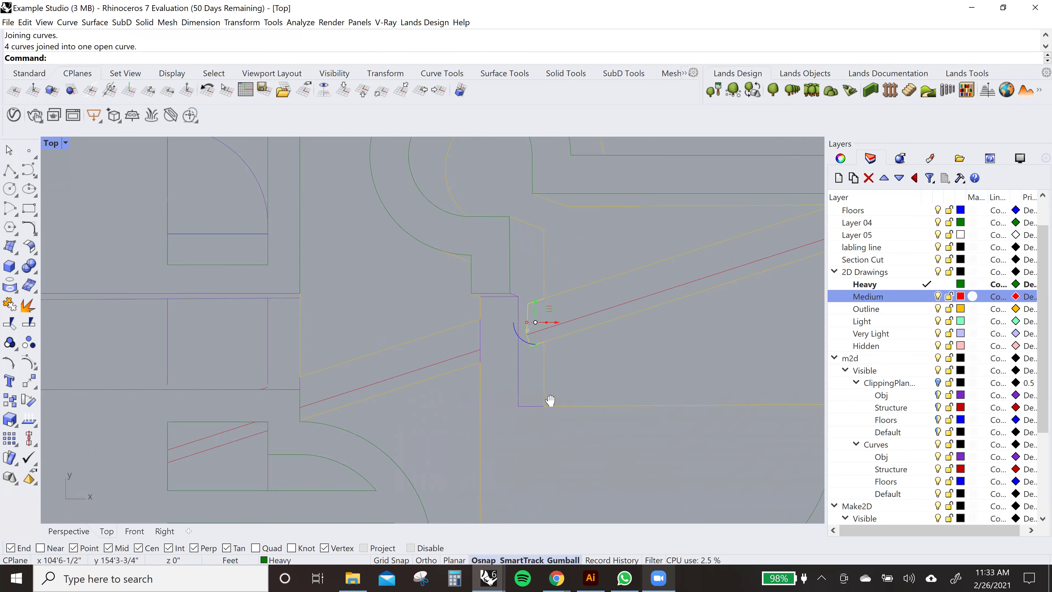
# - Try to match the layer of the vertical line at the upper end of the neighbouring lower beam segment
pyautogui.scroll(3, 513, 235)
pyautogui.click(506, 231)
pyautogui.scroll(-4, 506, 232)
pyautogui.scroll(2, 465, 283)
pyautogui.click(464, 284)
pyautogui.write('MatchLayer')
pyautogui.press('Return')
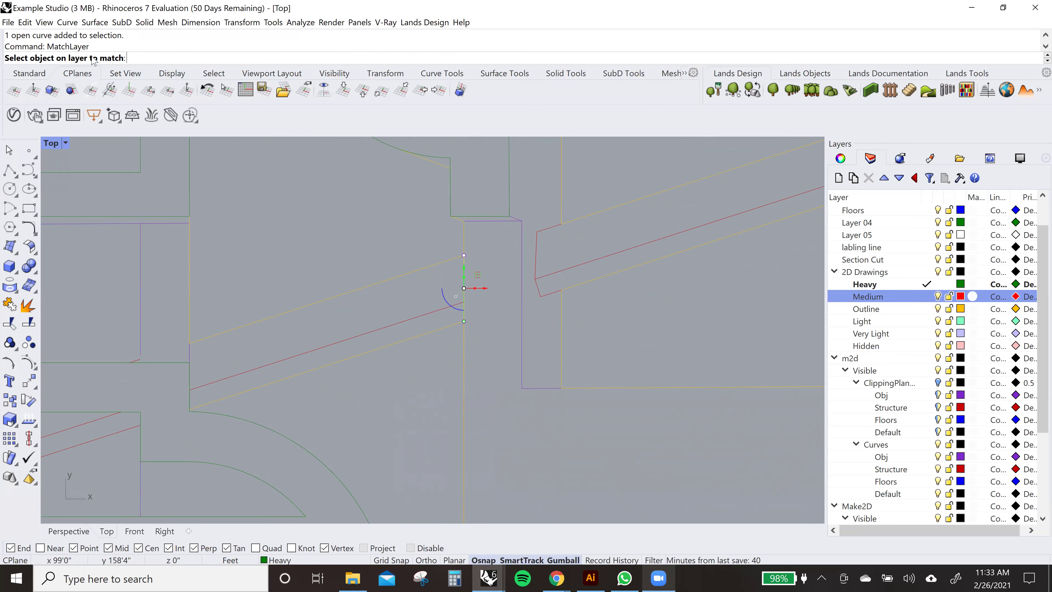
pyautogui.click(454, 269)
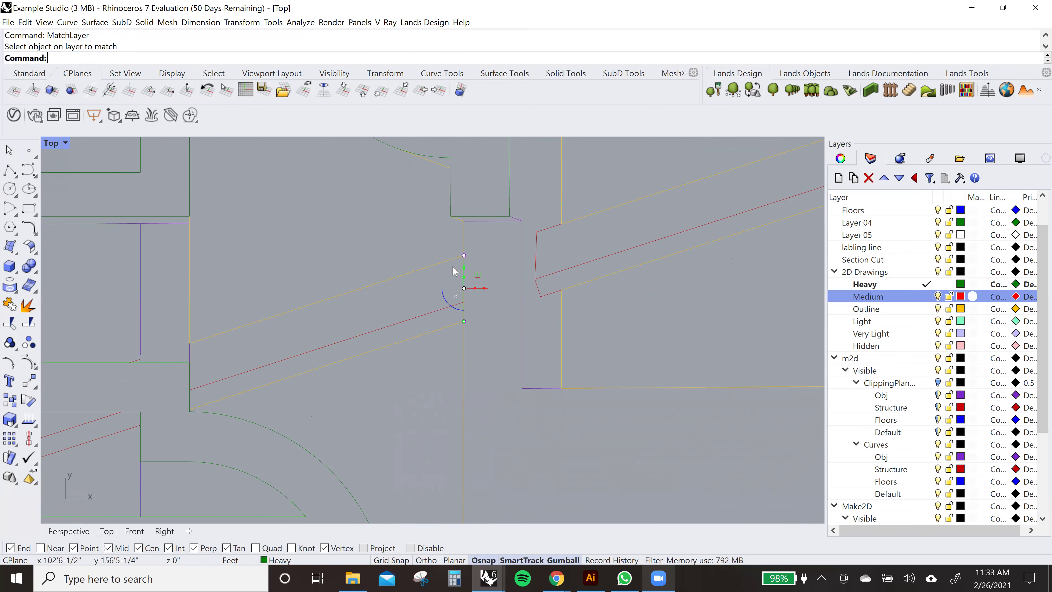
# - Match the vertical lines at both ends of the lower beam segment to the layer of the joined beam-end curve
pyautogui.scroll(-3, 528, 263)
pyautogui.scroll(3, 347, 317)
pyautogui.click(457, 281)
pyautogui.scroll(-3, 457, 280)
pyautogui.moveTo(505, 207); pyautogui.dragTo(423, 339, button='right')
pyautogui.scroll(5, 500, 299)
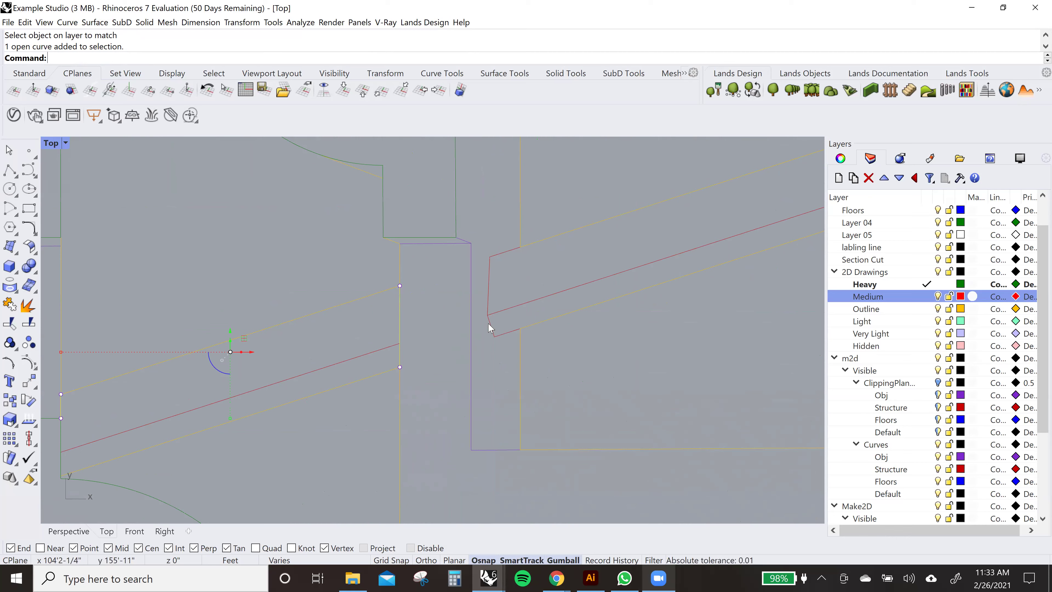
pyautogui.write('MatchLayer')
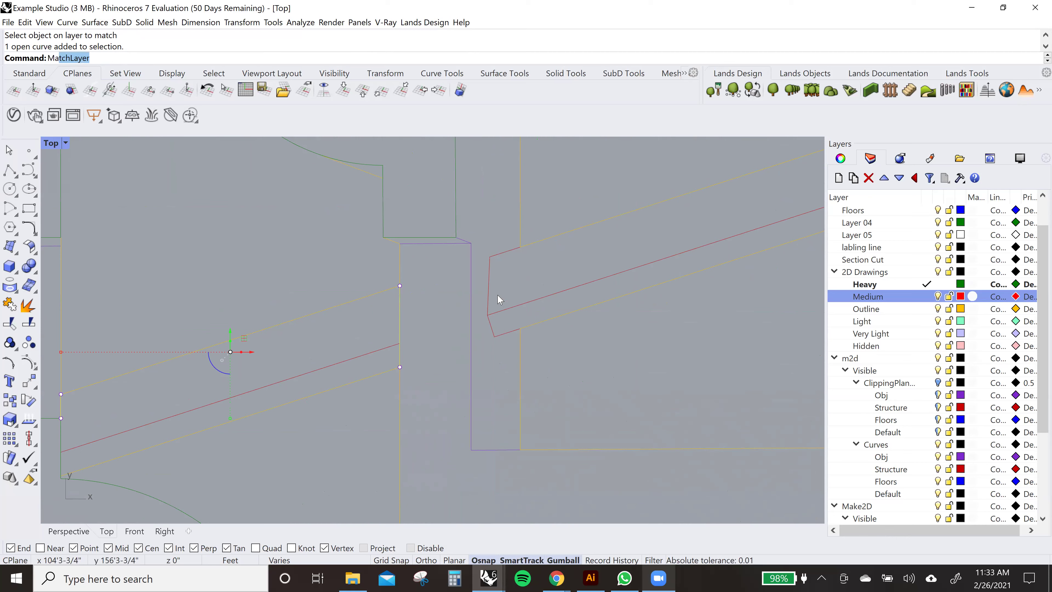
pyautogui.press('Return')
pyautogui.click(502, 254)
pyautogui.click(554, 270)
# - Set the Medium layer's color to Brown
pyautogui.click(961, 296)
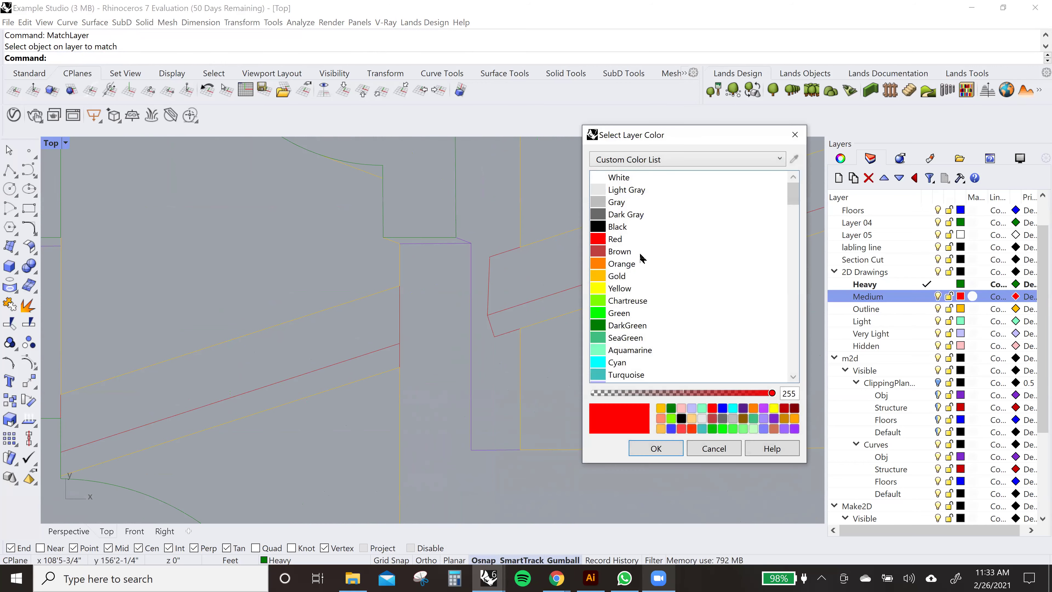
pyautogui.click(621, 251)
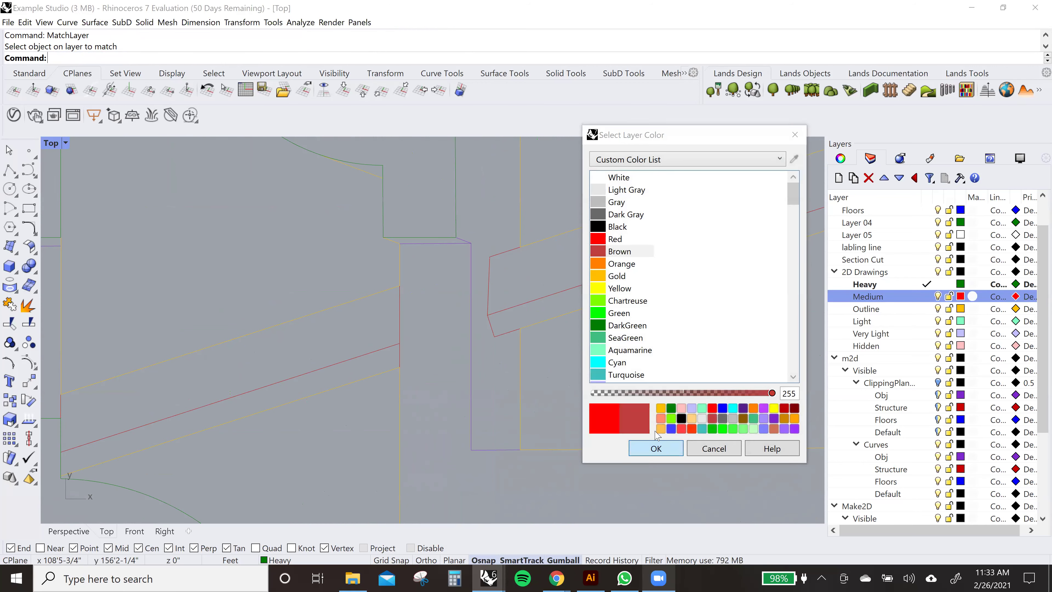
pyautogui.click(658, 448)
# - Change the Medium layer's color to Turquoise
pyautogui.click(961, 297)
pyautogui.scroll(-1, 633, 268)
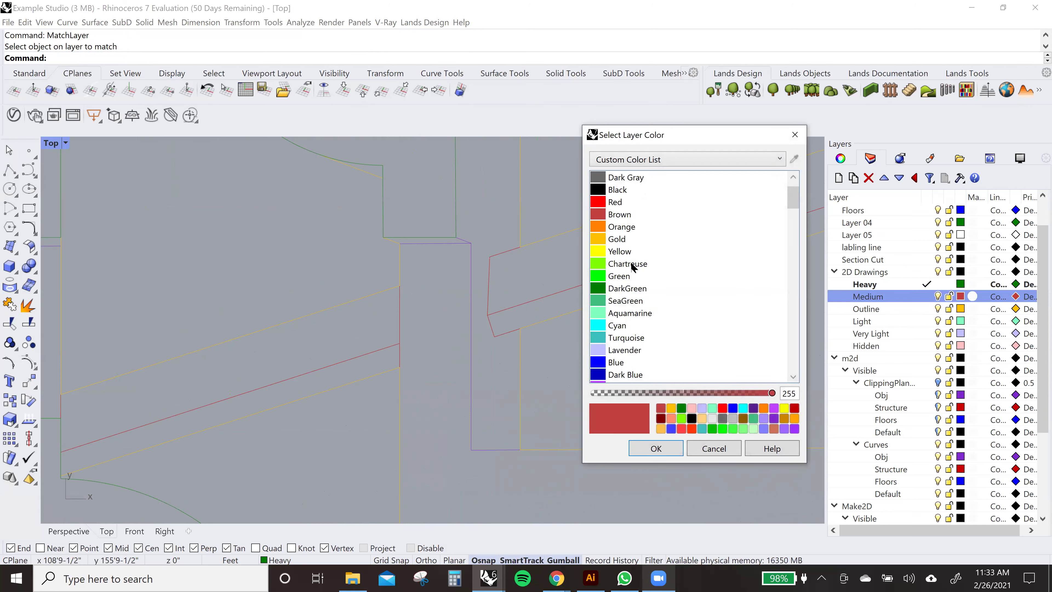
pyautogui.click(617, 340)
pyautogui.click(657, 449)
# - Match the joined beam-end curve and the adjacent vertical end line to the Medium layer using the projecting beam's end curve
pyautogui.moveTo(497, 282); pyautogui.dragTo(531, 247, button='right')
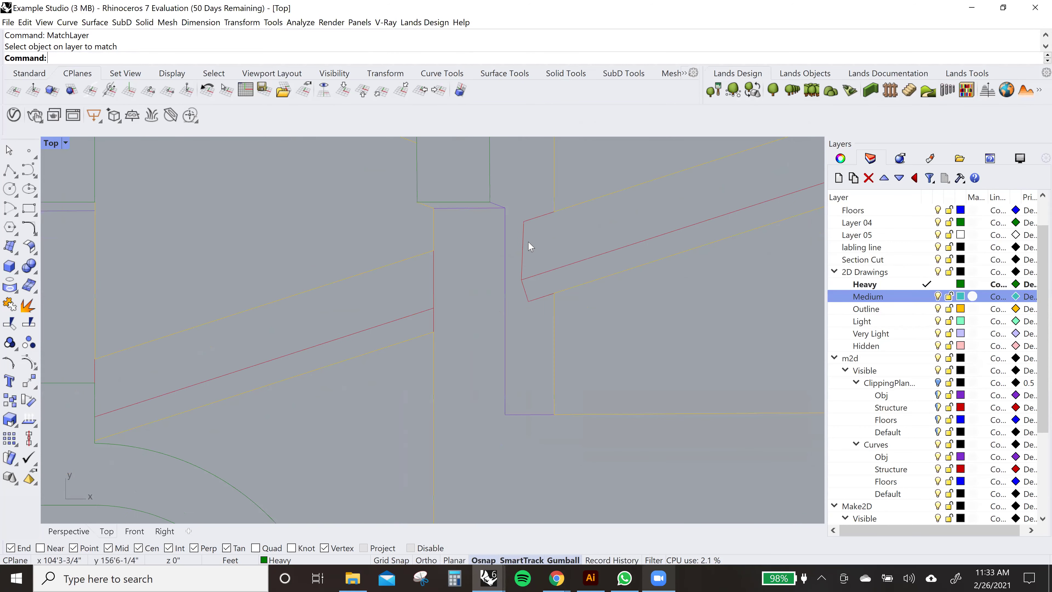
pyautogui.click(529, 248)
pyautogui.click(430, 298)
pyautogui.scroll(-5, 422, 318)
pyautogui.scroll(3, 663, 296)
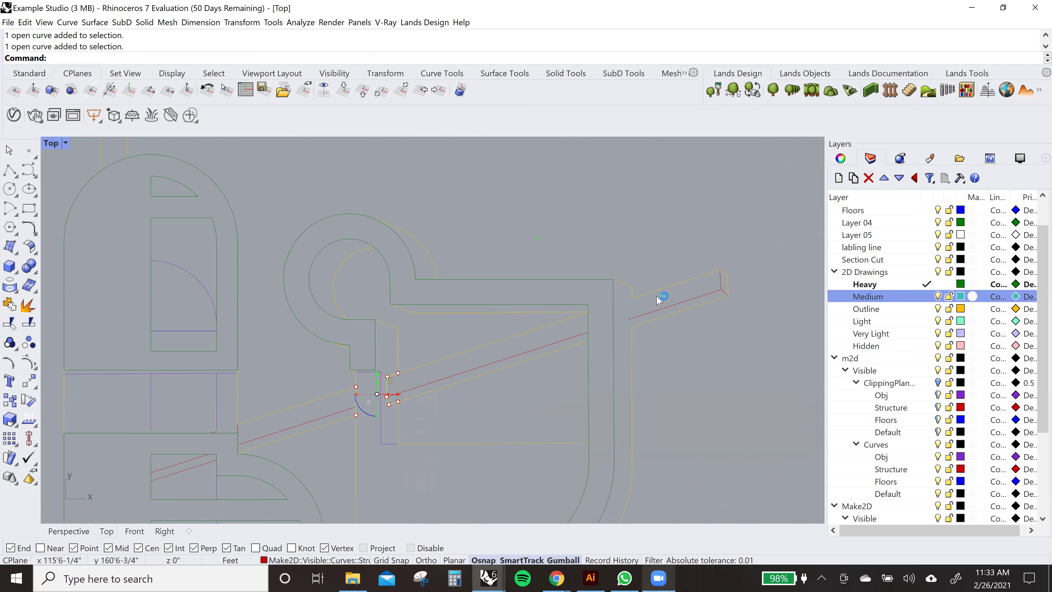
pyautogui.write('MatchLayer')
pyautogui.press('Return')
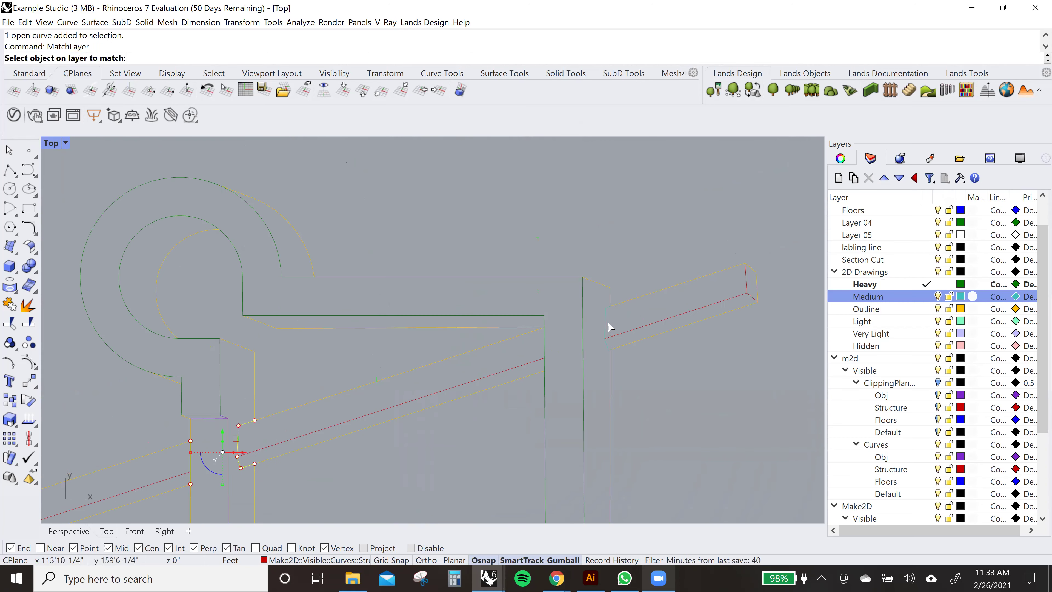
pyautogui.click(610, 325)
# - Match the three inner curves in the D-shaped room to the Medium layer, using the vertical beam-end line as reference
pyautogui.scroll(-3, 657, 258)
pyautogui.moveTo(460, 415)
pyautogui.mouseDown(button='right')
pyautogui.moveTo(547, 338)
pyautogui.moveTo(601, 397)
pyautogui.mouseUp(button='right')
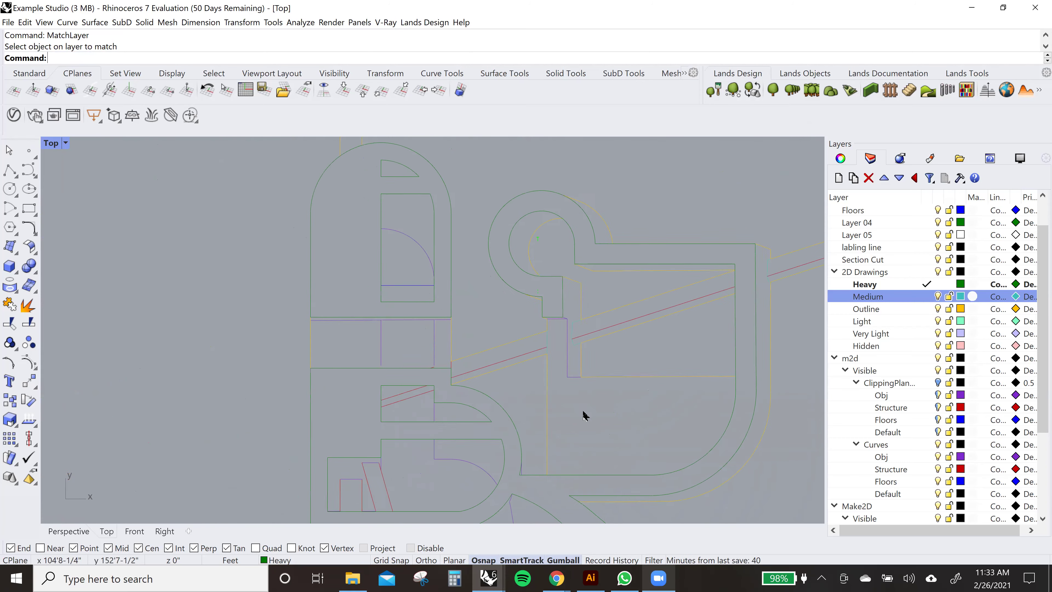
pyautogui.moveTo(549, 454); pyautogui.dragTo(508, 230, button='right')
pyautogui.scroll(3, 416, 239)
pyautogui.moveTo(421, 233); pyautogui.dragTo(364, 282)
pyautogui.moveTo(365, 282); pyautogui.dragTo(526, 291, button='right')
pyautogui.scroll(-2, 657, 277)
pyautogui.moveTo(657, 277); pyautogui.dragTo(603, 320, button='right')
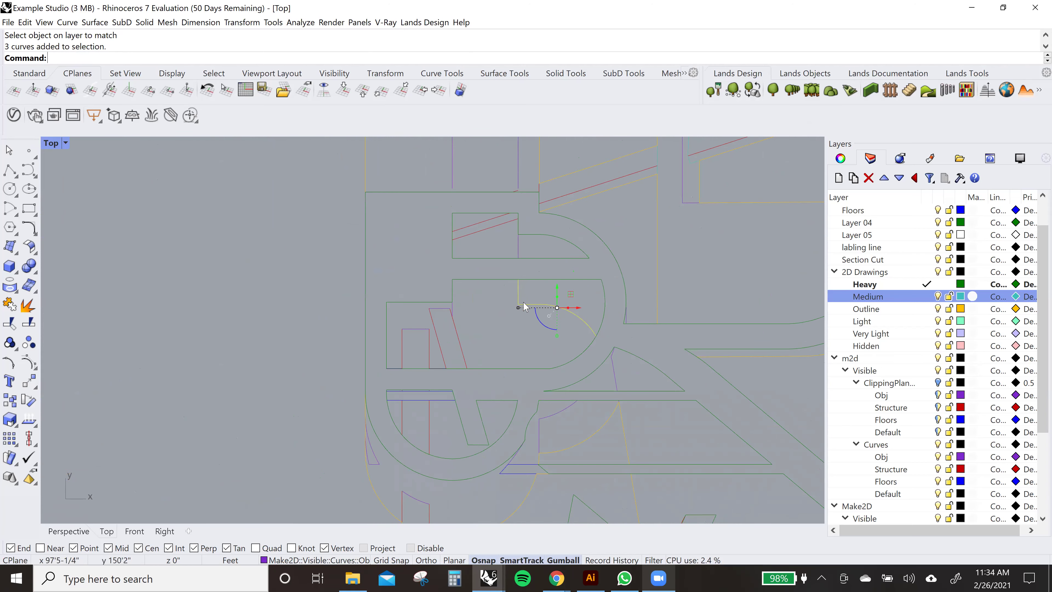
pyautogui.moveTo(594, 288); pyautogui.dragTo(509, 324, button='right')
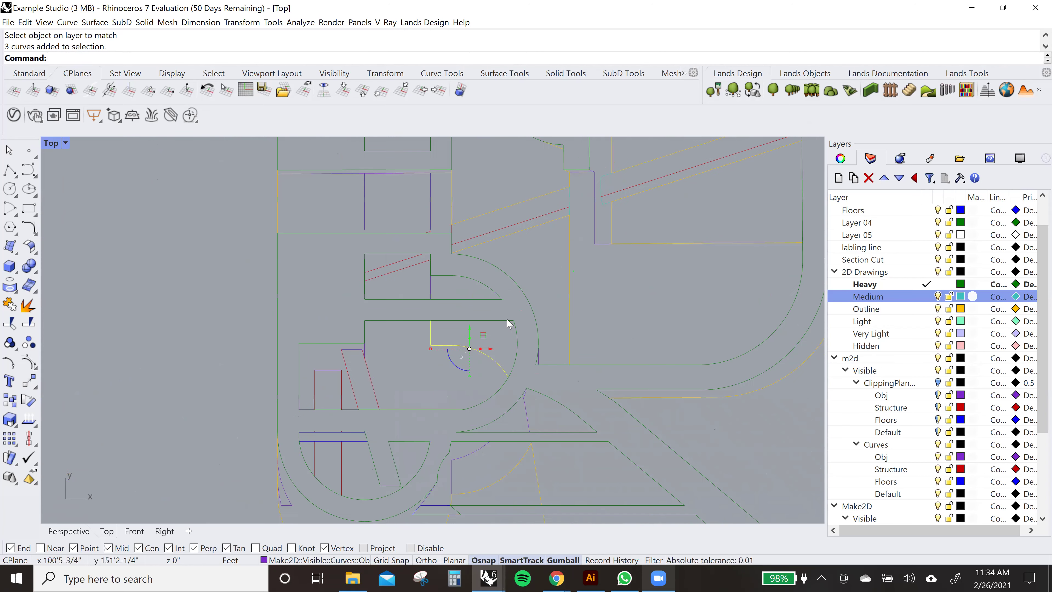
pyautogui.write('atchLayer')
pyautogui.press('Return')
pyautogui.click(607, 185)
# - Match the two purple curves inside the pointed opening above the supporting legs to the Medium layer
pyautogui.scroll(-2, 622, 303)
pyautogui.moveTo(592, 298); pyautogui.dragTo(575, 217, button='right')
pyautogui.scroll(3, 573, 390)
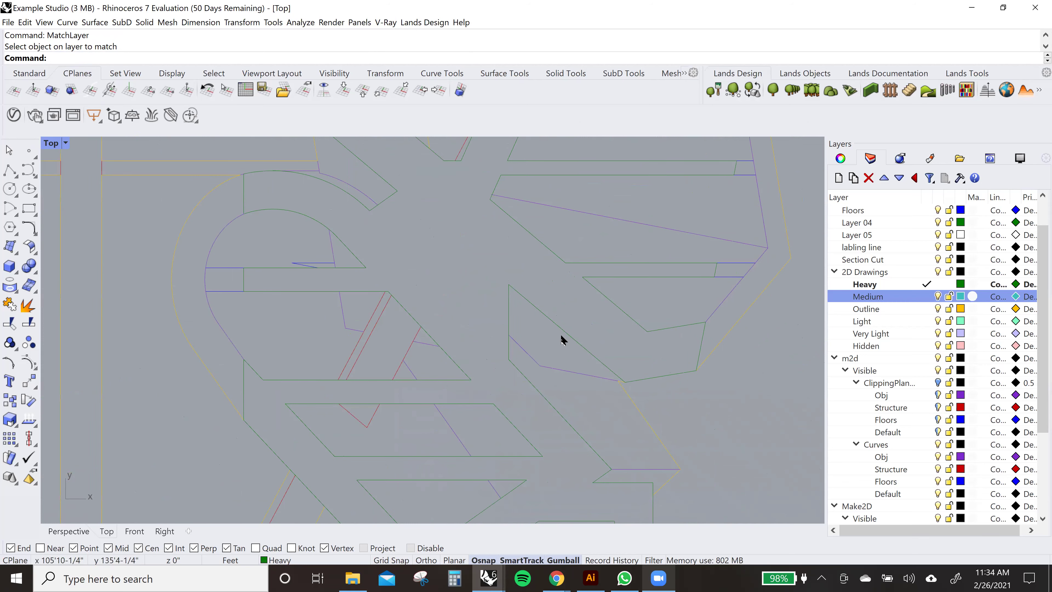
pyautogui.moveTo(638, 387)
pyautogui.mouseDown(button='right')
pyautogui.moveTo(595, 341)
pyautogui.moveTo(591, 367)
pyautogui.mouseUp(button='right')
pyautogui.scroll(-2, 592, 326)
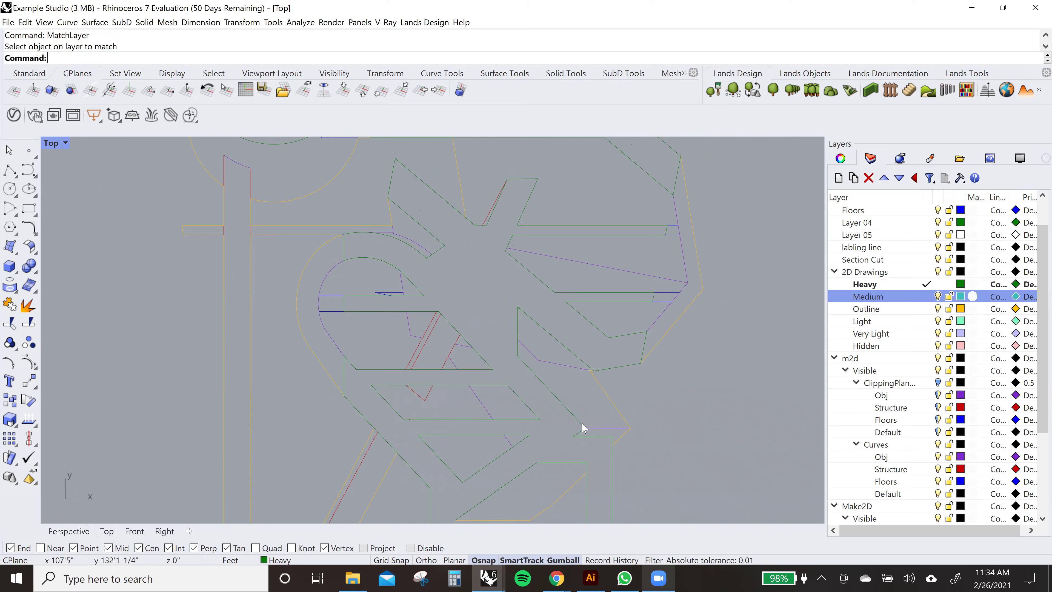
pyautogui.scroll(2, 545, 351)
pyautogui.moveTo(545, 350); pyautogui.dragTo(499, 361)
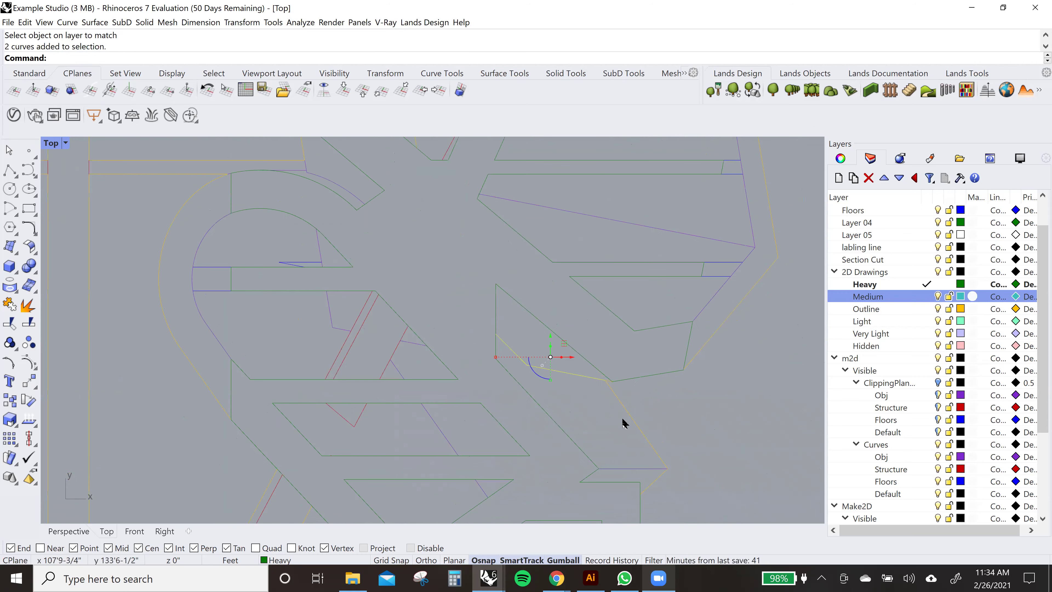
pyautogui.scroll(-3, 624, 423)
pyautogui.write('atchLayer')
pyautogui.press('Return')
pyautogui.scroll(-2, 594, 379)
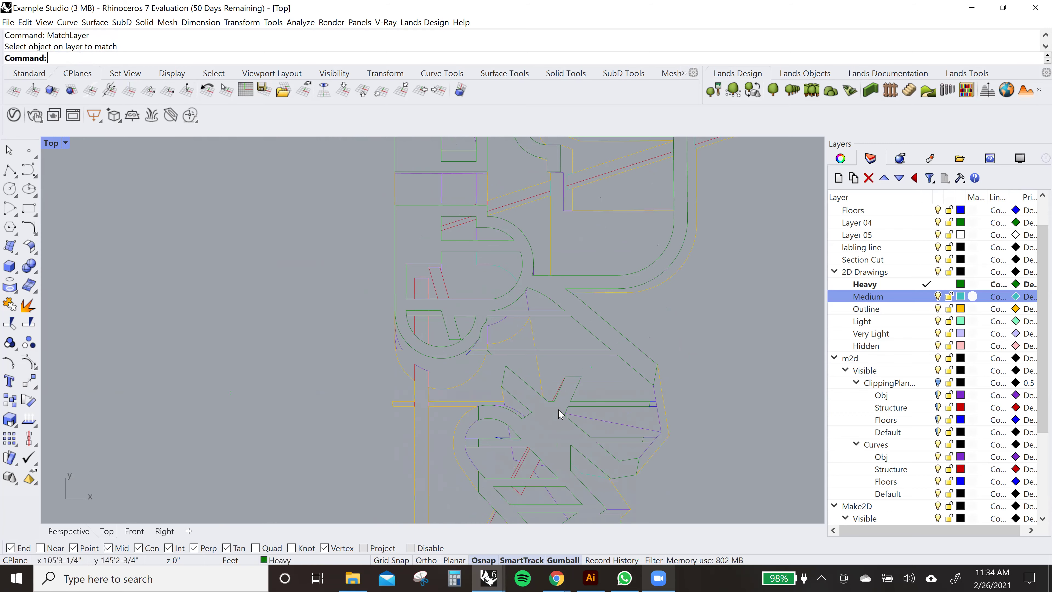
# - Match the purple inner curves in the rounded opening and the sloped opening below it to the Medium layer
pyautogui.scroll(3, 553, 473)
pyautogui.moveTo(558, 408); pyautogui.dragTo(523, 267, button='right')
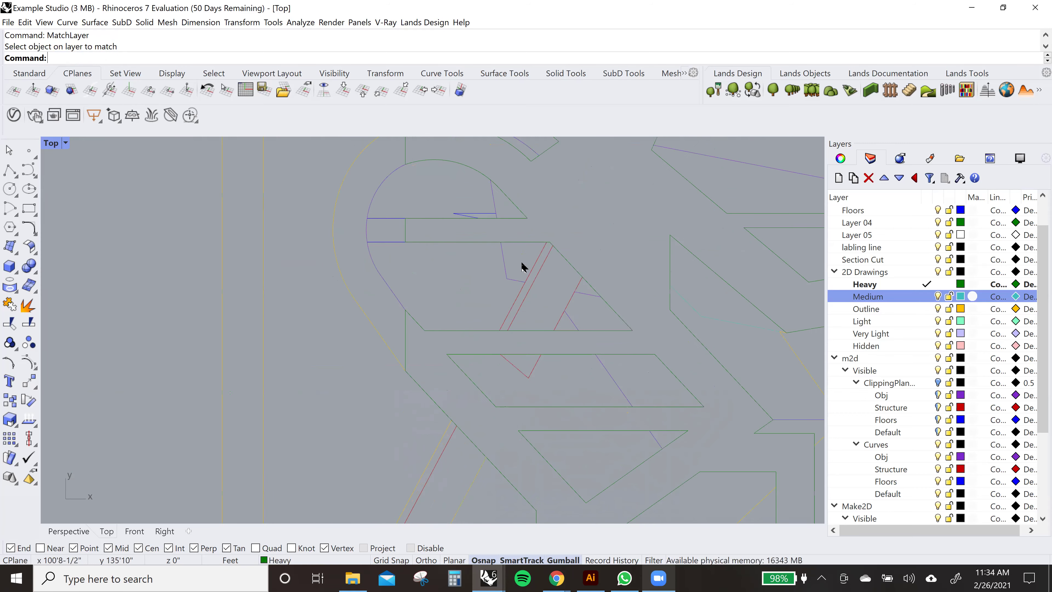
pyautogui.click(495, 285)
pyautogui.keyDown('shift'); pyautogui.click(493, 195); pyautogui.keyUp('shift')
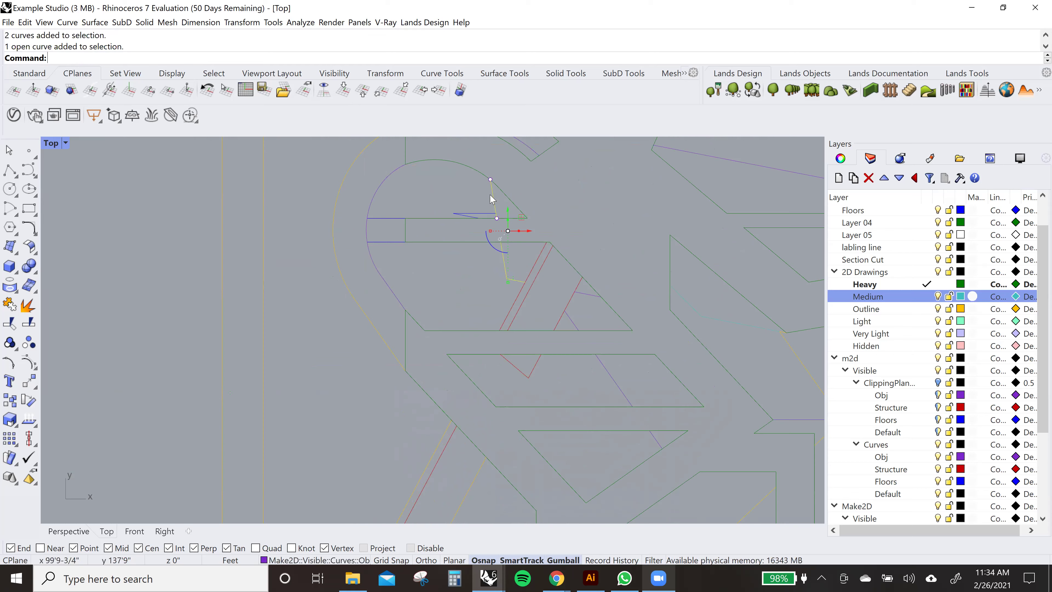
pyautogui.keyDown('shift'); pyautogui.click(584, 297); pyautogui.keyUp('shift')
pyautogui.scroll(-2, 584, 297)
pyautogui.press('Return')
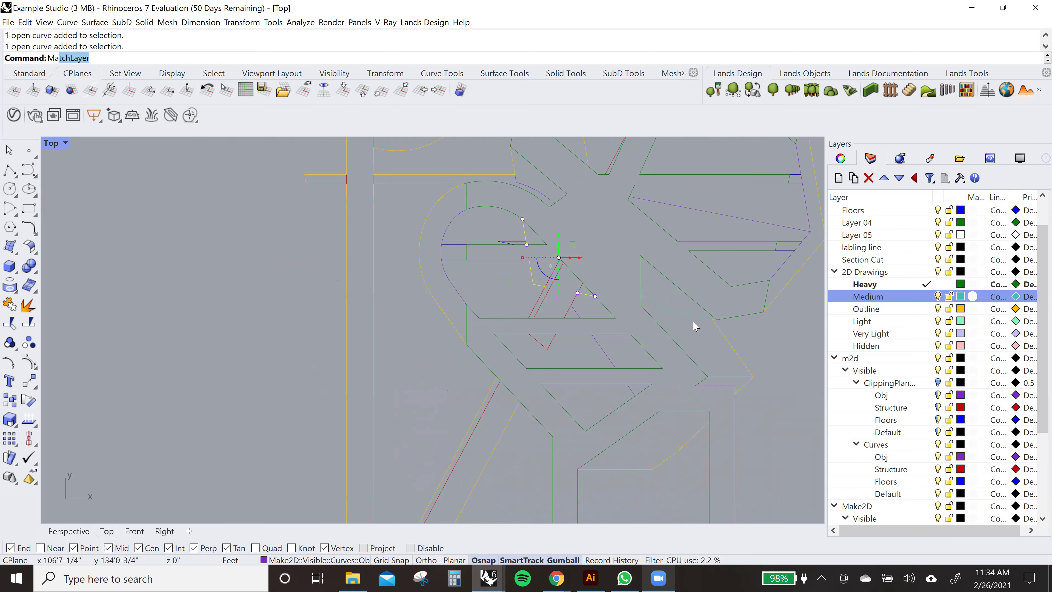
pyautogui.click(698, 347)
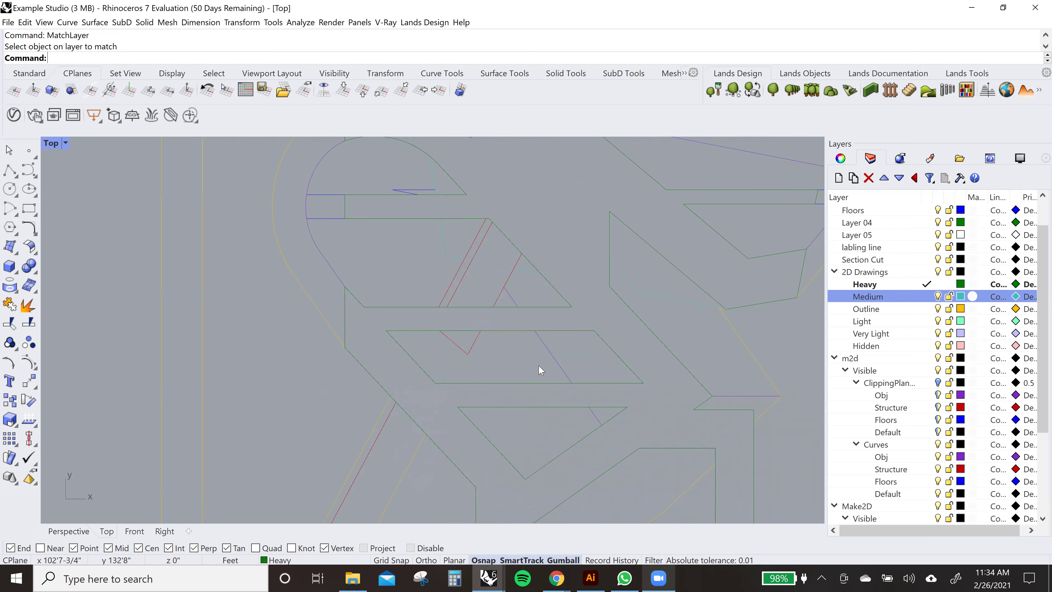
# - Match the remaining purple diagonals in the sloped, parallelogram and triangular openings to the Medium layer
pyautogui.scroll(1, 549, 354)
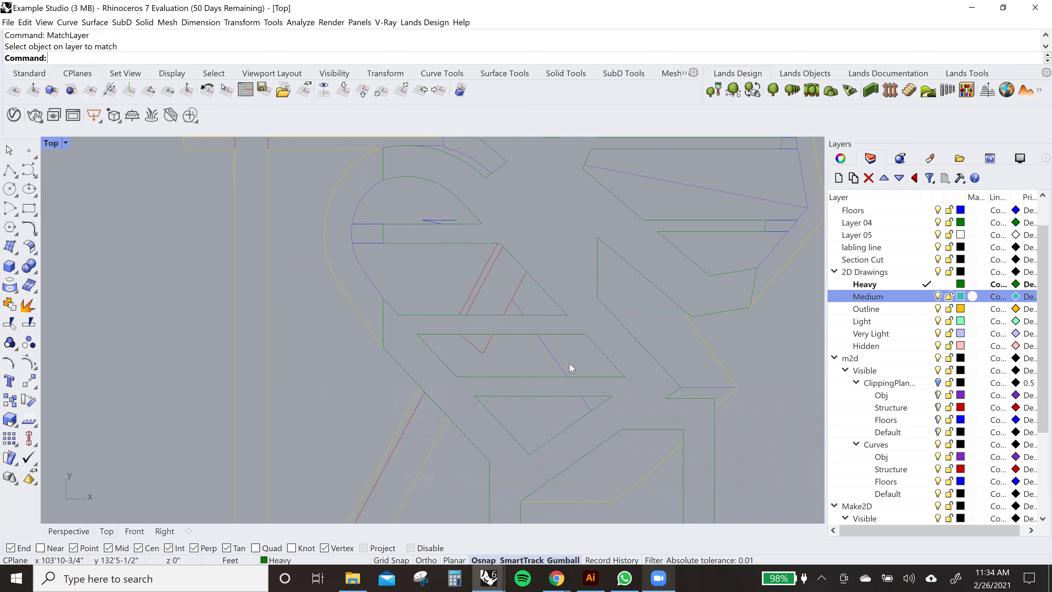
pyautogui.click(560, 361)
pyautogui.keyDown('shift'); pyautogui.click(517, 307); pyautogui.keyUp('shift')
pyautogui.keyDown('shift'); pyautogui.click(587, 402); pyautogui.keyUp('shift')
pyautogui.press('Return')
pyautogui.click(687, 361)
pyautogui.scroll(2, 484, 320)
pyautogui.click(486, 302)
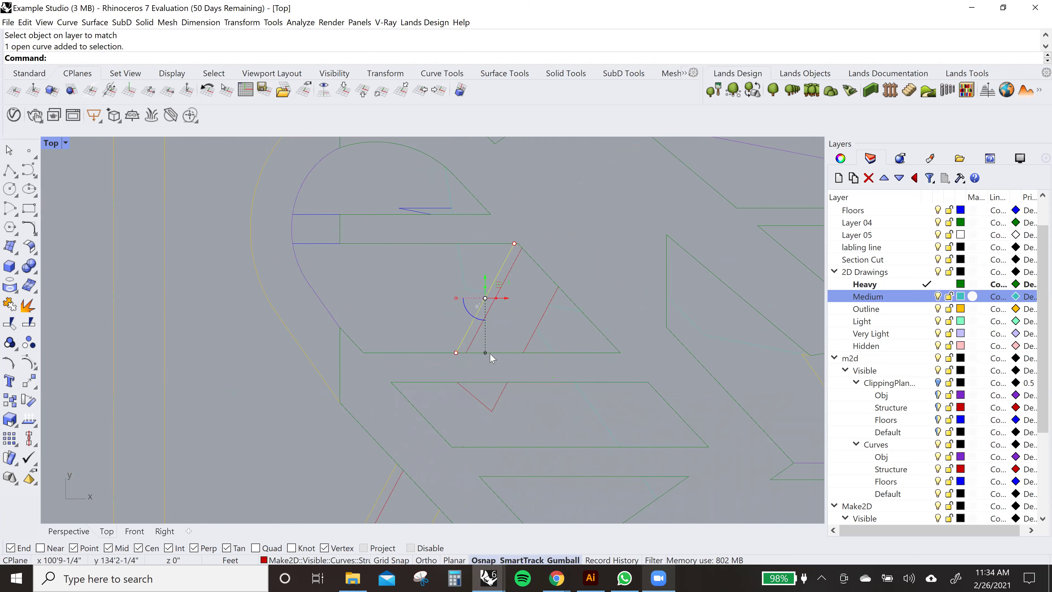
pyautogui.press('Escape')
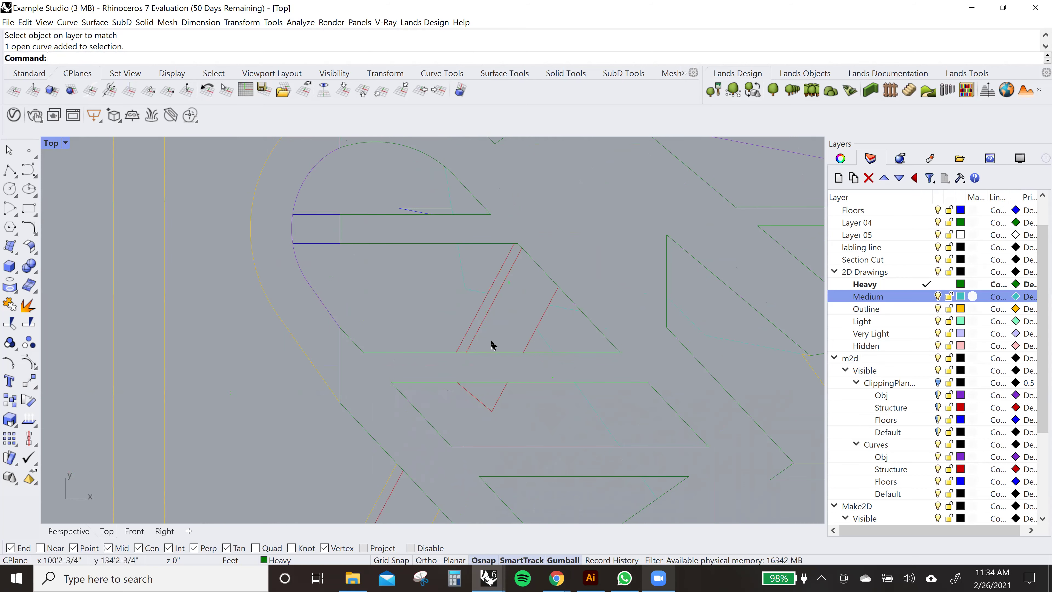
# - Match the two outer red diagonals in the sloped opening and the red V-shaped curves below to the Medium layer
pyautogui.scroll(-3, 484, 311)
pyautogui.click(480, 371)
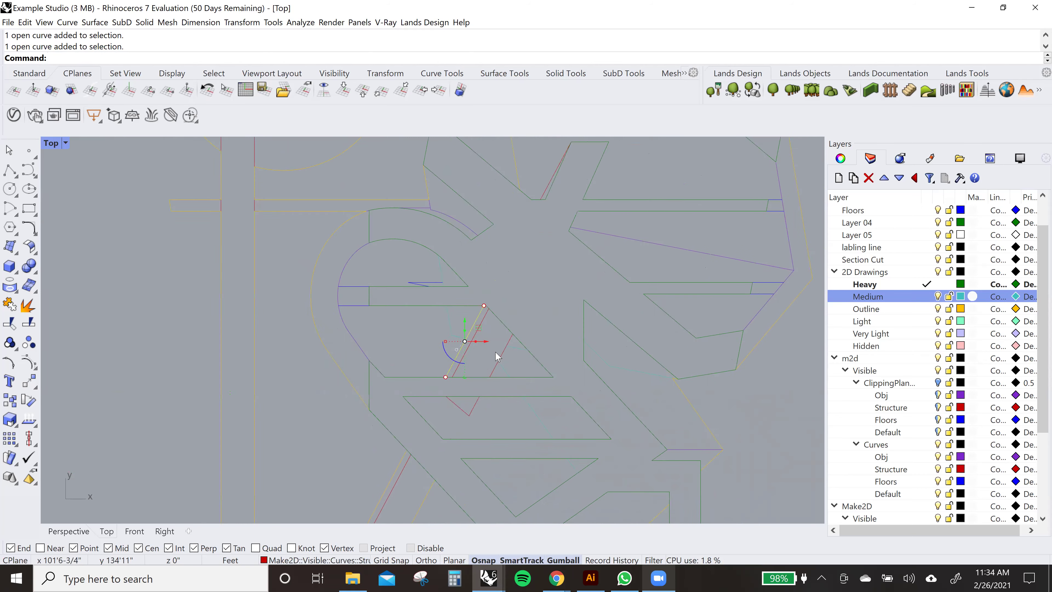
pyautogui.scroll(3, 515, 373)
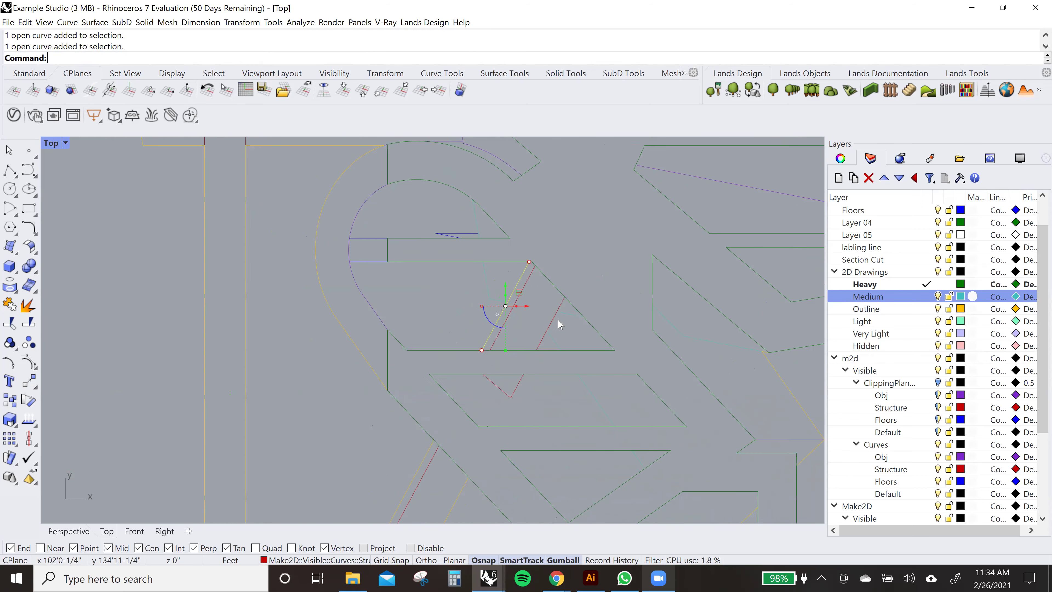
pyautogui.keyDown('shift'); pyautogui.click(558, 320); pyautogui.keyUp('shift')
pyautogui.scroll(2, 504, 410)
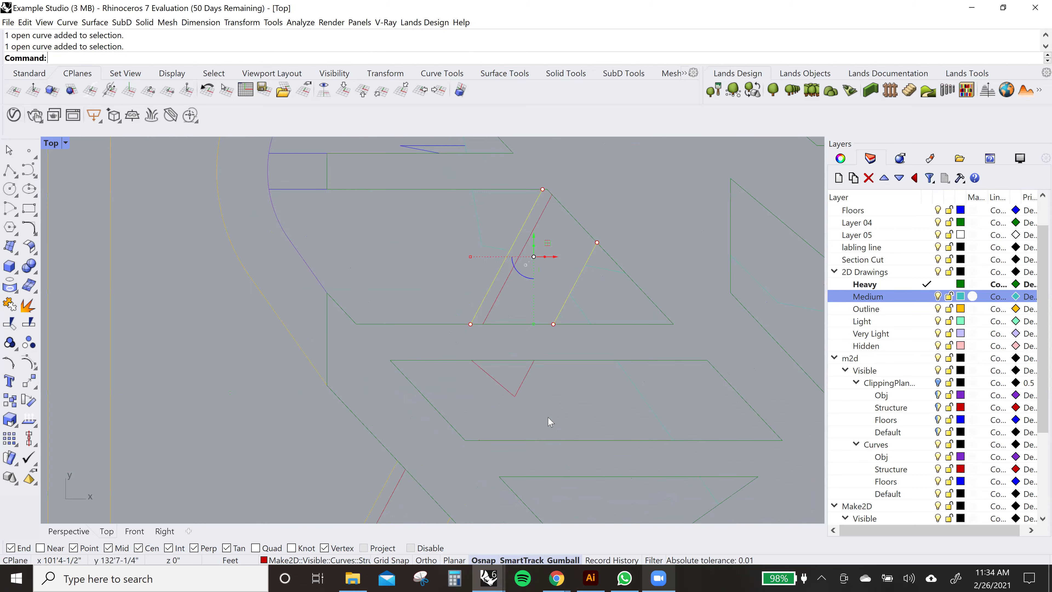
pyautogui.keyDown('shift'); pyautogui.moveTo(509, 396); pyautogui.dragTo(469, 372); pyautogui.keyUp('shift')
pyautogui.scroll(-1, 469, 371)
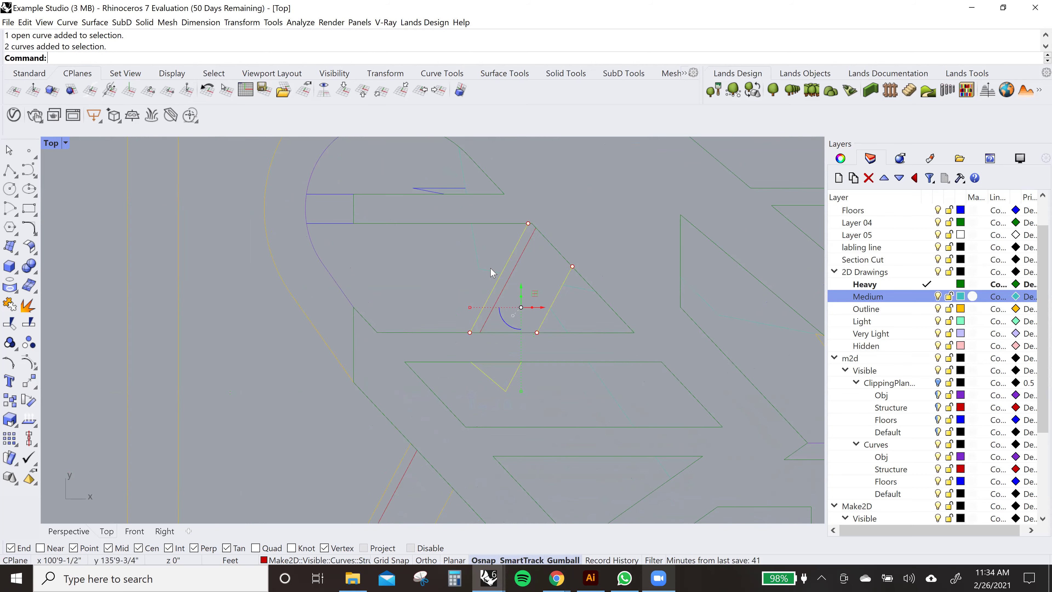
pyautogui.write('atchLayer')
pyautogui.press('Return')
pyautogui.click(435, 287)
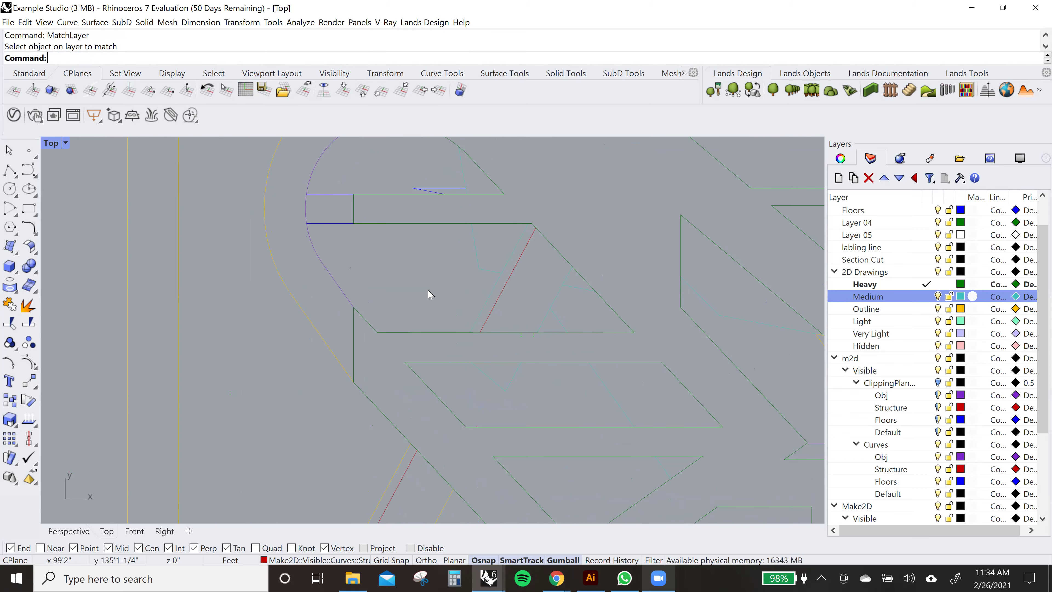
# - Delete the stray blue zigzag near the rounded opening and join the two purple curves forming the opening's outer end
pyautogui.scroll(2, 418, 207)
pyautogui.moveTo(420, 250); pyautogui.dragTo(421, 250)
pyautogui.press('Delete')
pyautogui.scroll(-5, 359, 354)
pyautogui.click(487, 305)
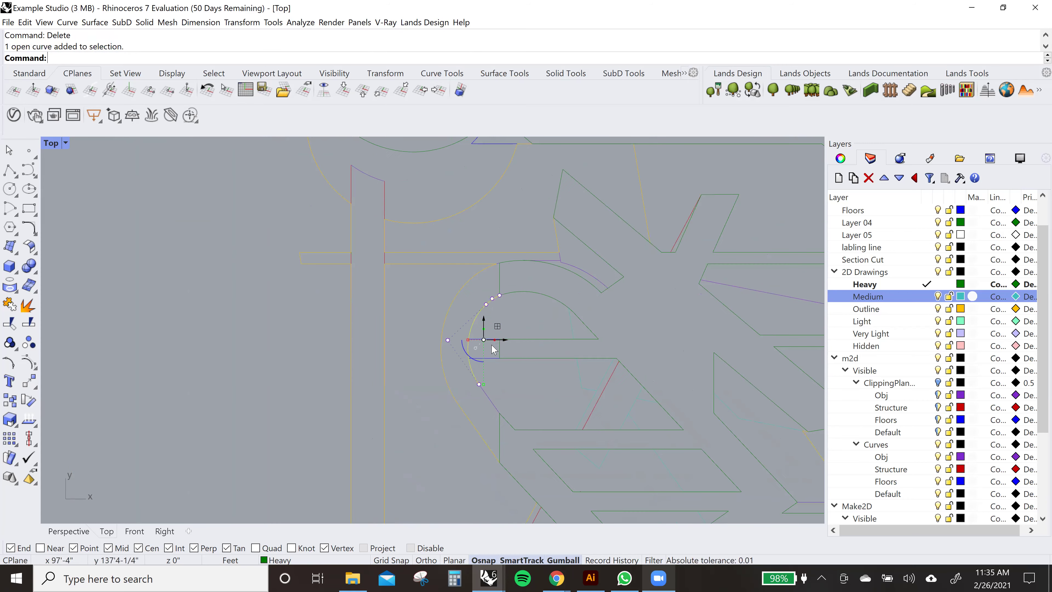
pyautogui.scroll(5, 495, 364)
pyautogui.keyDown('shift'); pyautogui.click(481, 372); pyautogui.keyUp('shift')
pyautogui.write('join')
pyautogui.press('Return')
# - Match the joined rounded end curve and the two short blue horizontals inside it to the Medium layer
pyautogui.scroll(-2, 497, 290)
pyautogui.moveTo(468, 324); pyautogui.dragTo(494, 321)
pyautogui.keyDown('shift'); pyautogui.click(440, 234); pyautogui.keyUp('shift')
pyautogui.scroll(-2, 488, 301)
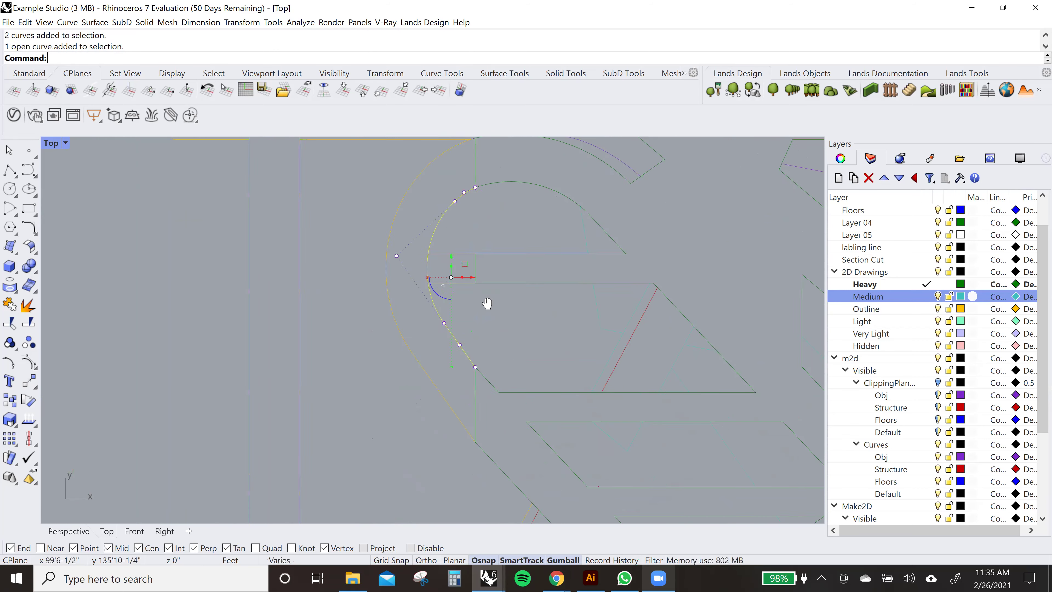
pyautogui.write('MatchLayer')
pyautogui.press('Return')
pyautogui.click(507, 221)
pyautogui.scroll(5, 483, 325)
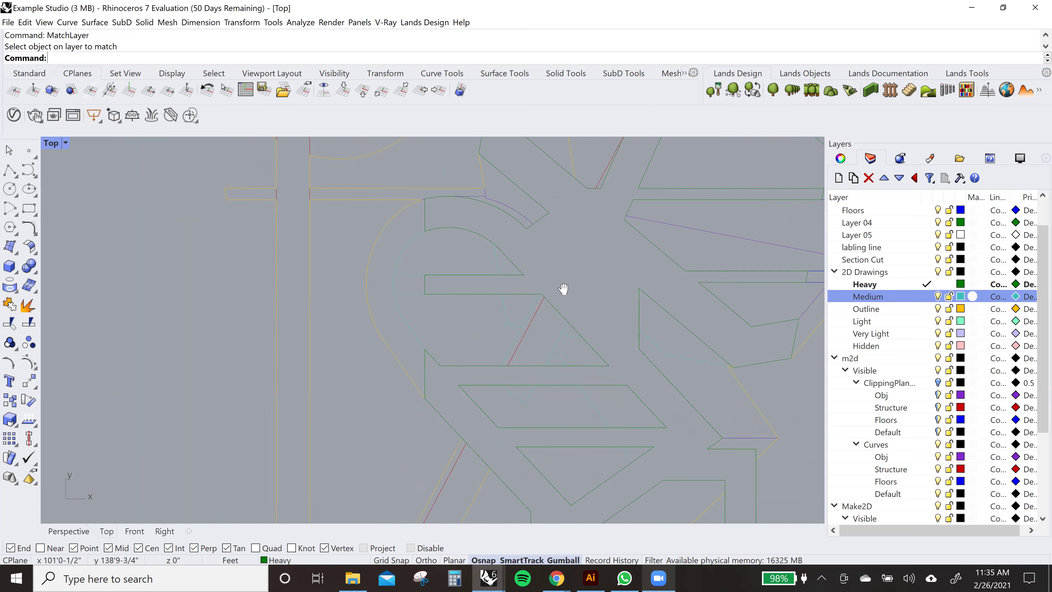
# - Match the two purple arcs above the rounded opening, beside the sloped green outline, to the Medium layer
pyautogui.scroll(-5, 556, 305)
pyautogui.click(554, 317)
pyautogui.keyDown('shift'); pyautogui.click(523, 292); pyautogui.keyUp('shift')
pyautogui.scroll(-2, 523, 306)
pyautogui.write('MatchLayer')
pyautogui.press('Return')
pyautogui.click(416, 368)
pyautogui.click(470, 383)
# - Match the short vertical curves where the column crosses the thin horizontal bar to the Medium layer
pyautogui.scroll(-2, 470, 383)
pyautogui.moveTo(241, 324); pyautogui.dragTo(421, 300, button='right')
pyautogui.scroll(4, 422, 299)
pyautogui.moveTo(399, 270); pyautogui.dragTo(532, 334)
pyautogui.rightClick(681, 363)
pyautogui.click(682, 387)
pyautogui.scroll(-4, 641, 358)
# - Match the three curves at the column's upper end, including the purple arc, to the Medium layer
pyautogui.scroll(6, 546, 229)
pyautogui.moveTo(562, 198); pyautogui.dragTo(451, 245)
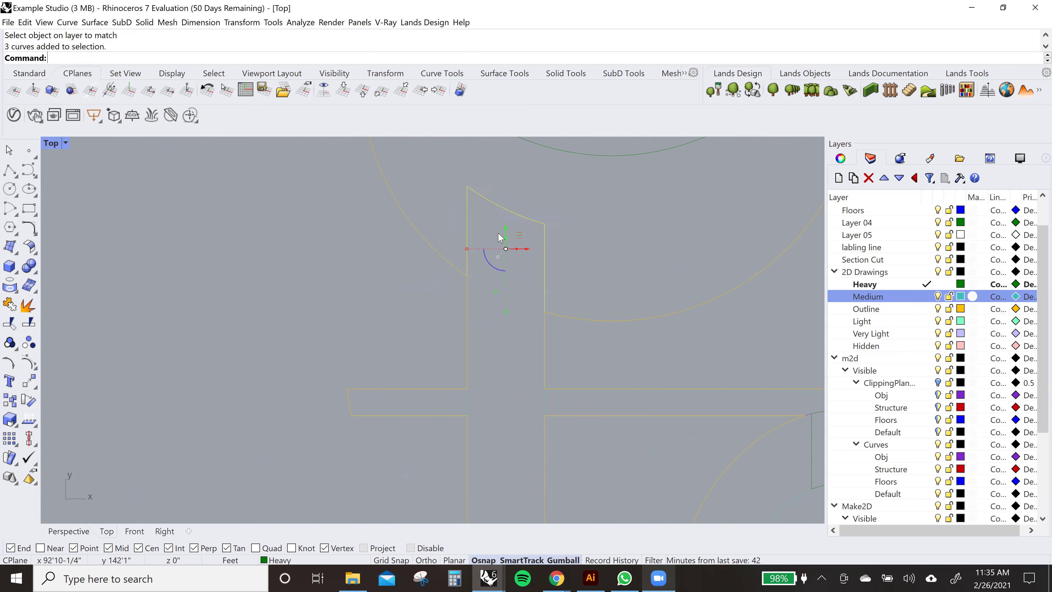
pyautogui.scroll(-4, 510, 235)
pyautogui.rightClick(691, 408)
pyautogui.click(690, 412)
pyautogui.scroll(5, 493, 383)
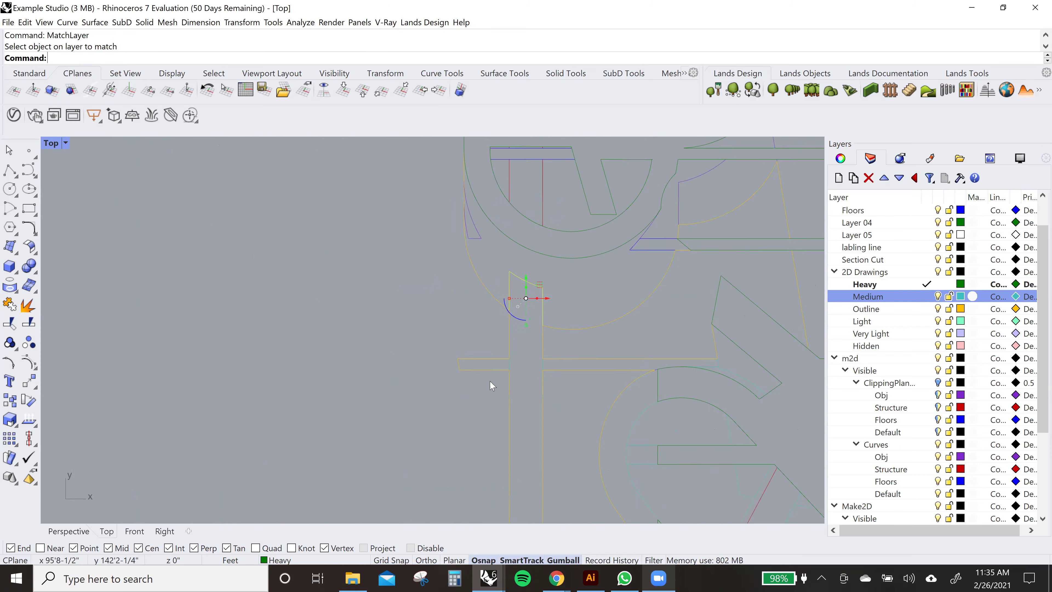
# - Delete the small purple triangular curves between the semicircular wall and the yellow outline
pyautogui.moveTo(405, 340); pyautogui.dragTo(357, 371)
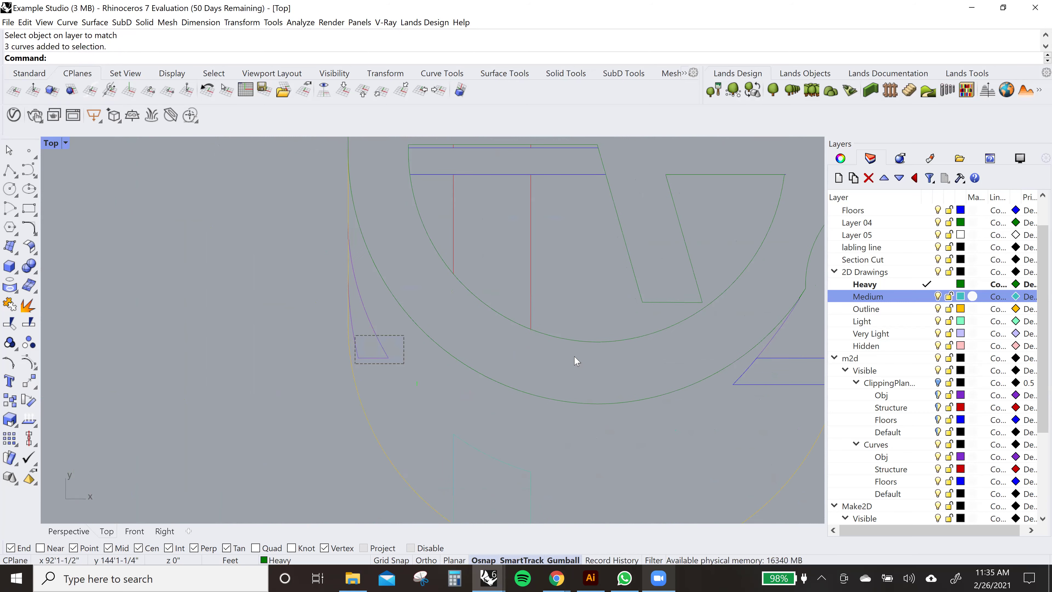
pyautogui.scroll(-3, 592, 359)
pyautogui.press('Delete')
pyautogui.moveTo(415, 208); pyautogui.dragTo(486, 380)
pyautogui.press('Delete')
# - Join the blue curves forming the pointed end of the floor slab beside the semicircular wall
pyautogui.scroll(-6, 497, 357)
pyautogui.moveTo(540, 362); pyautogui.dragTo(256, 308, button='right')
pyautogui.scroll(4, 404, 337)
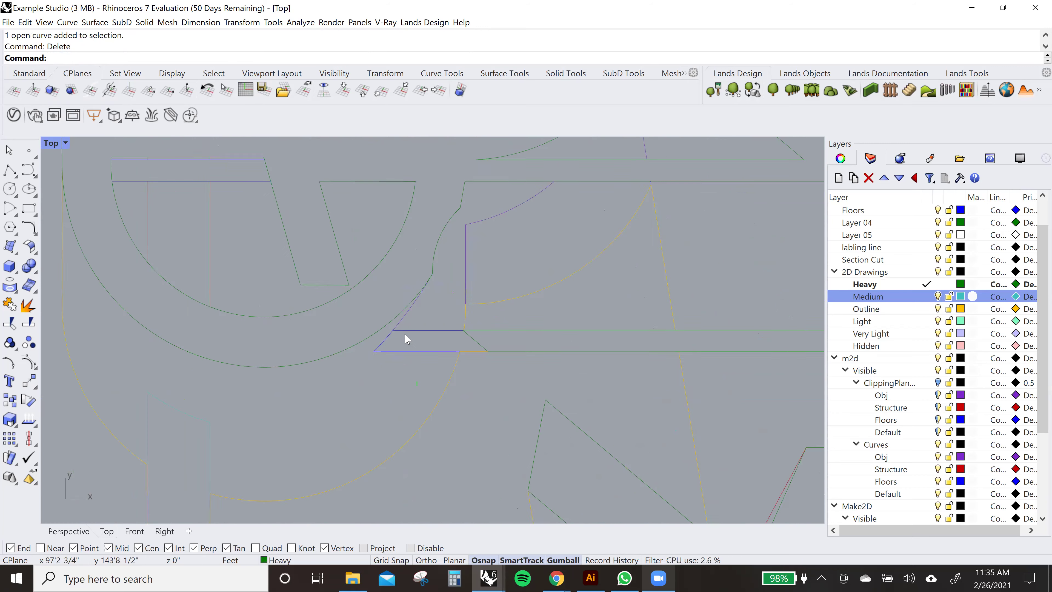
pyautogui.click(387, 347)
pyautogui.scroll(-1, 391, 348)
pyautogui.click(394, 348)
pyautogui.scroll(-1, 394, 347)
pyautogui.moveTo(555, 375); pyautogui.dragTo(546, 305, button='right')
pyautogui.write('HiJoin')
pyautogui.press('Return')
# - Match the slab's joined pointed end to the layer of the Medium curve in the rounded opening
pyautogui.scroll(-6, 546, 301)
pyautogui.moveTo(578, 397); pyautogui.dragTo(557, 327, button='right')
pyautogui.write('MatchLayer')
pyautogui.press('Return')
pyautogui.click(456, 385)
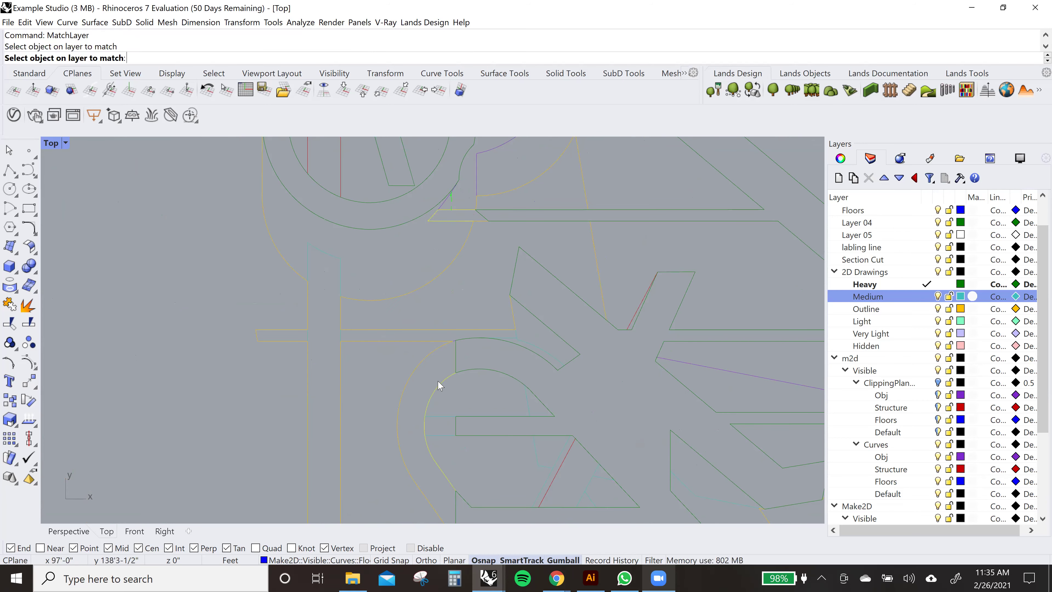
# - Delete the short purple curve between the semicircular wall and the slab's pointed end
pyautogui.scroll(3, 462, 209)
pyautogui.moveTo(479, 184); pyautogui.dragTo(463, 311, button='right')
pyautogui.press('Delete')
pyautogui.scroll(-3, 561, 399)
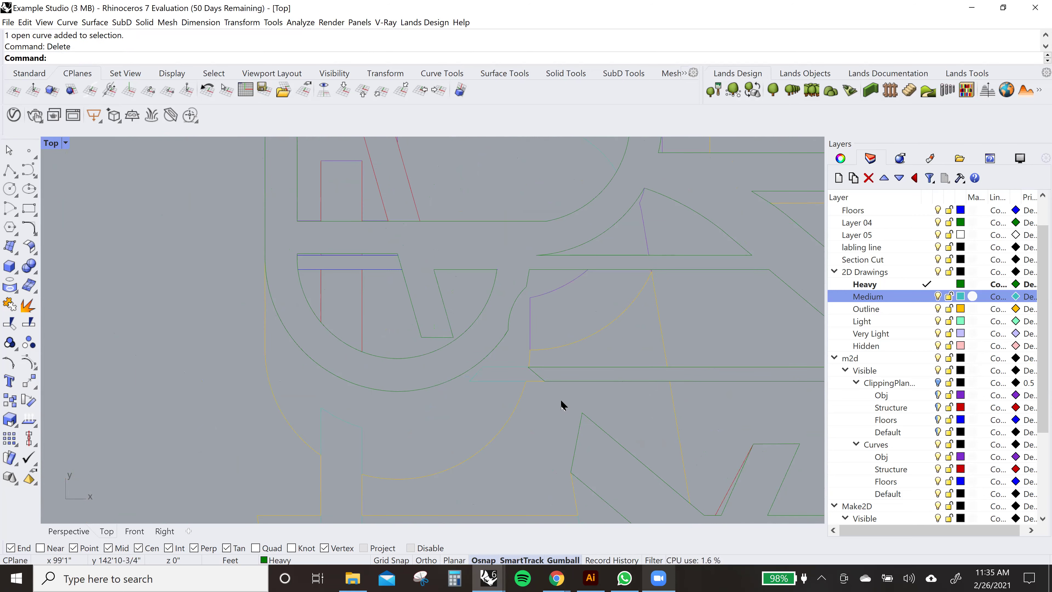
# - Match the purple arc and vertical line beneath the upper floor slab to the Medium layer
pyautogui.click(539, 292)
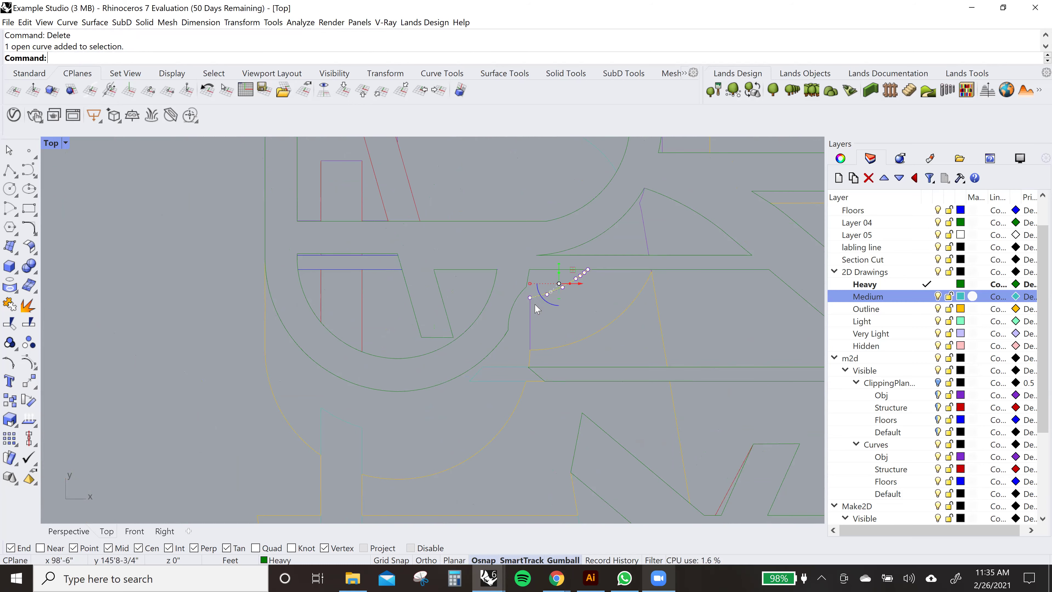
pyautogui.keyDown('shift'); pyautogui.click(531, 320); pyautogui.keyUp('shift')
pyautogui.moveTo(659, 226); pyautogui.dragTo(578, 299, button='right')
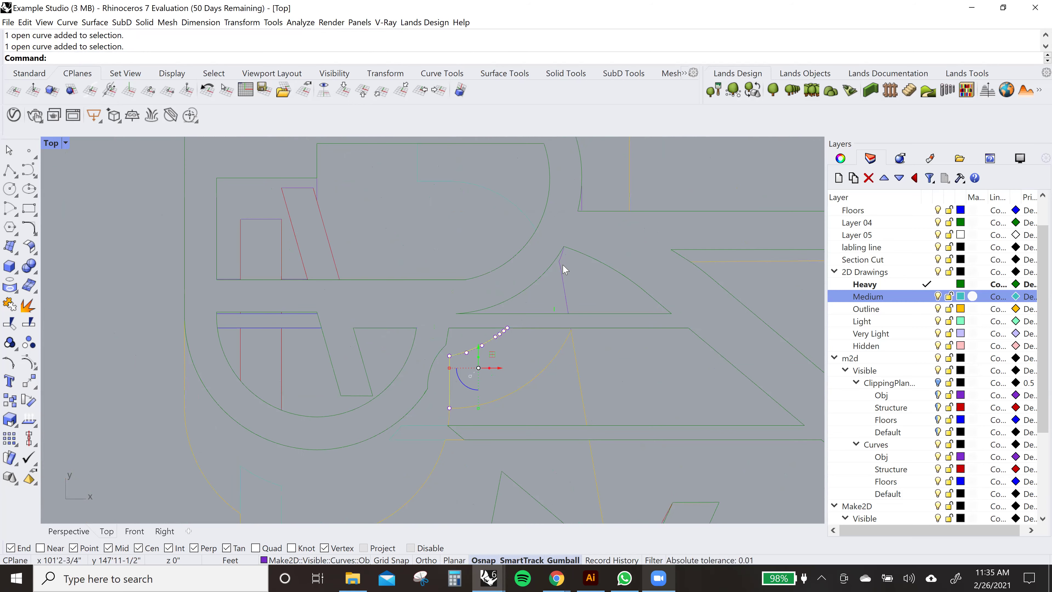
pyautogui.write('MatchLayer')
pyautogui.press('Return')
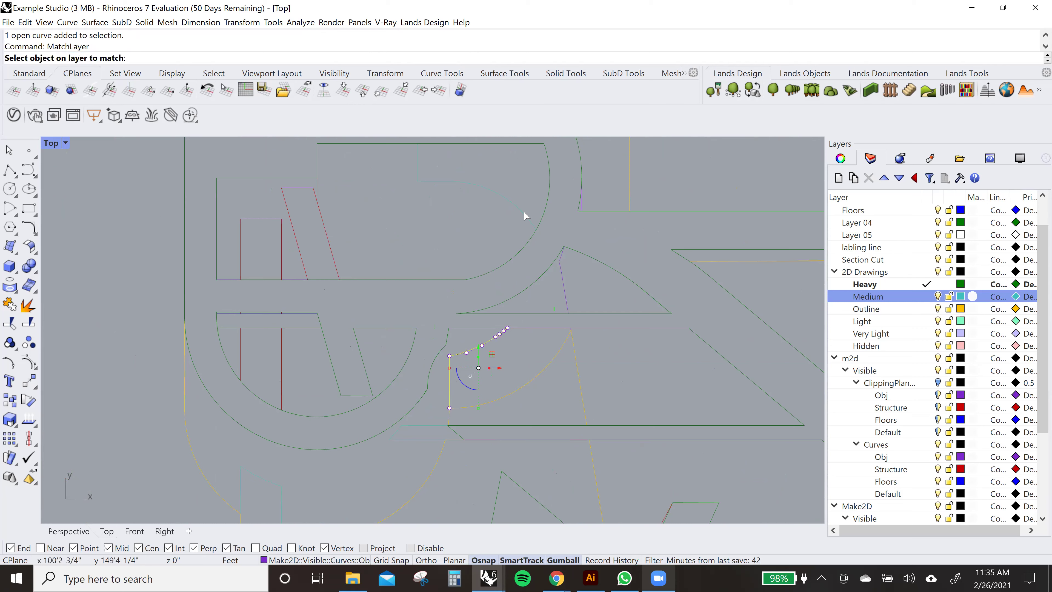
pyautogui.click(525, 213)
pyautogui.scroll(4, 562, 288)
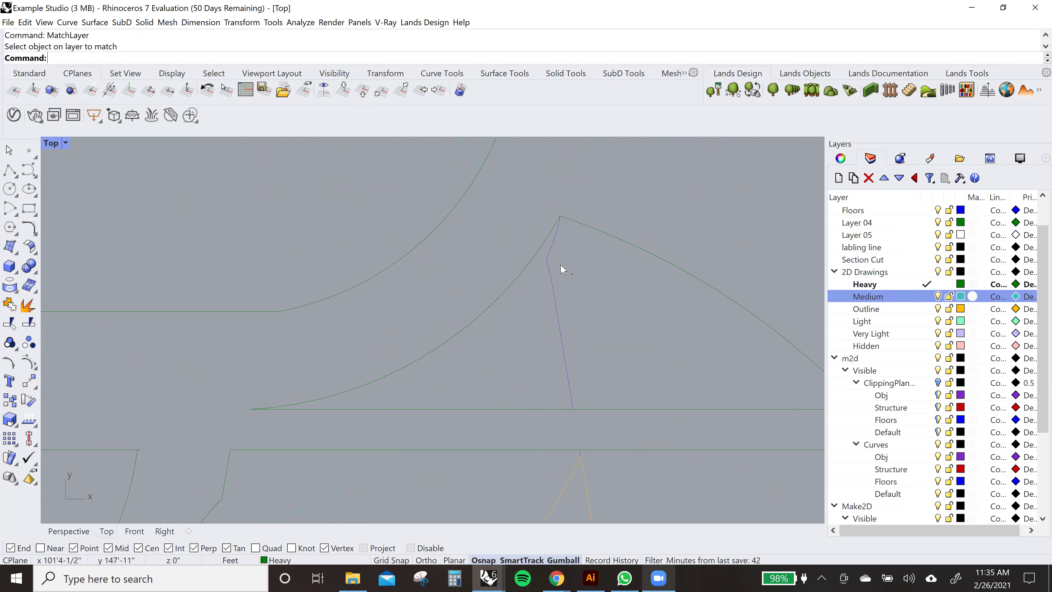
# - Join the two purple curves inside the curved triangular opening and match the result to the Medium layer
pyautogui.click(548, 254)
pyautogui.scroll(-2, 532, 293)
pyautogui.click(549, 309)
pyautogui.write('Join')
pyautogui.press('Return')
pyautogui.write('MatchLayer')
pyautogui.press('Return')
pyautogui.click(495, 207)
pyautogui.scroll(-3, 435, 286)
pyautogui.press('Escape')
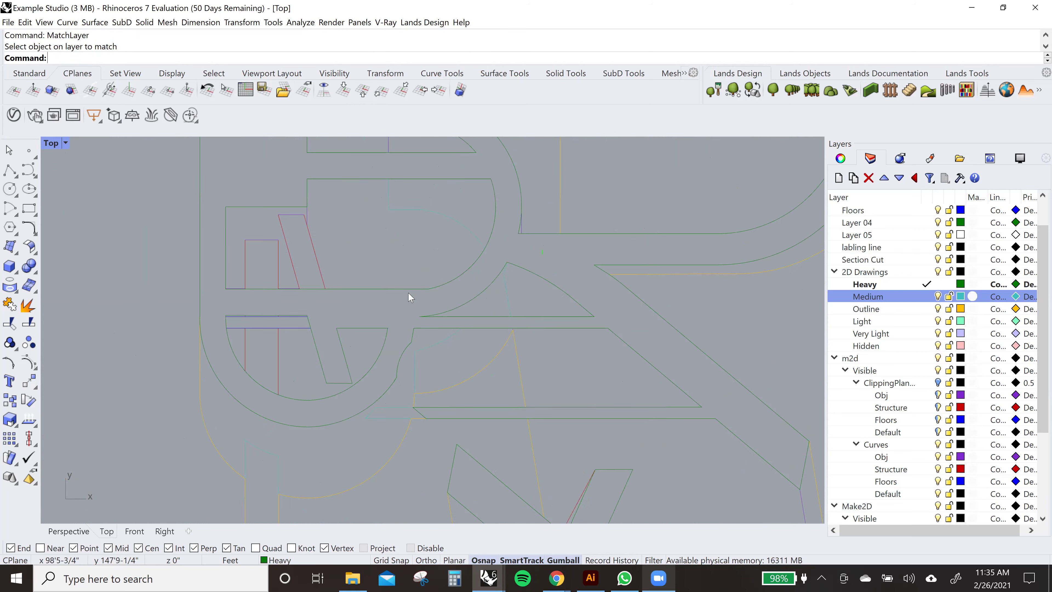
pyautogui.scroll(3, 244, 335)
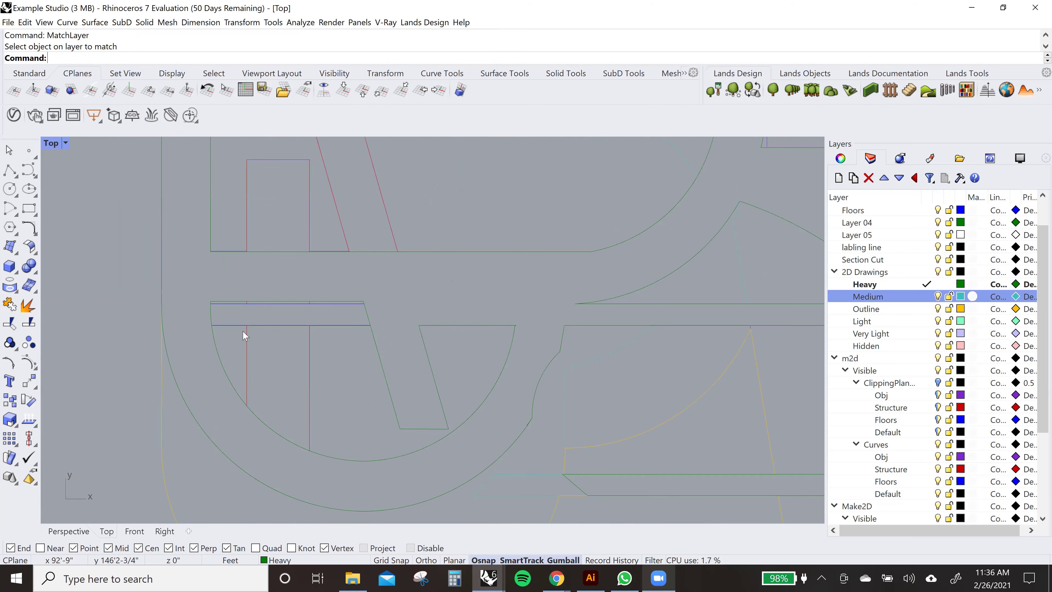
pyautogui.scroll(-4, 245, 334)
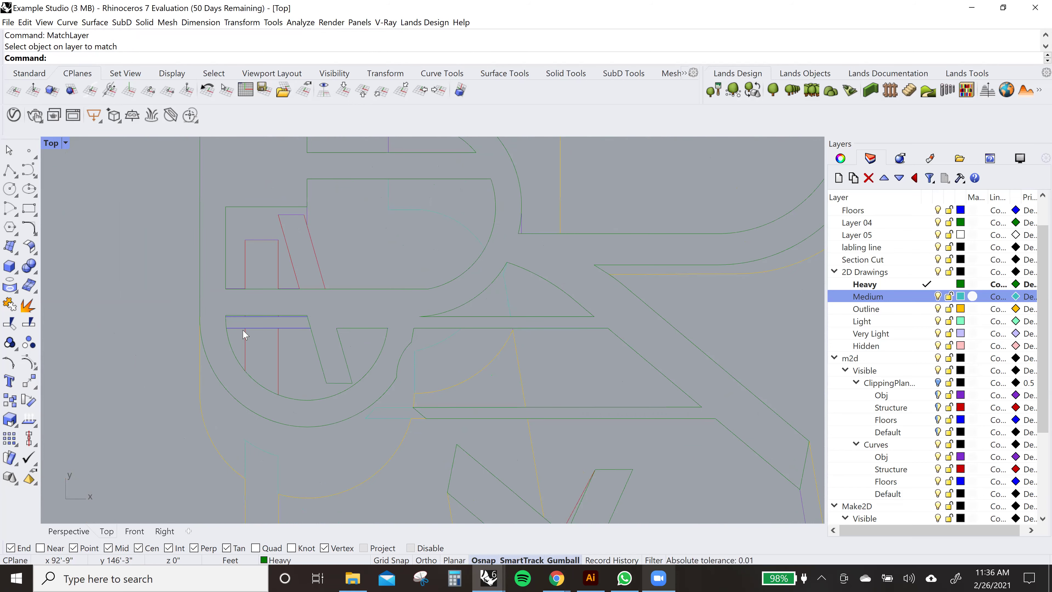
pyautogui.scroll(-1, 244, 335)
pyautogui.scroll(-2, 244, 335)
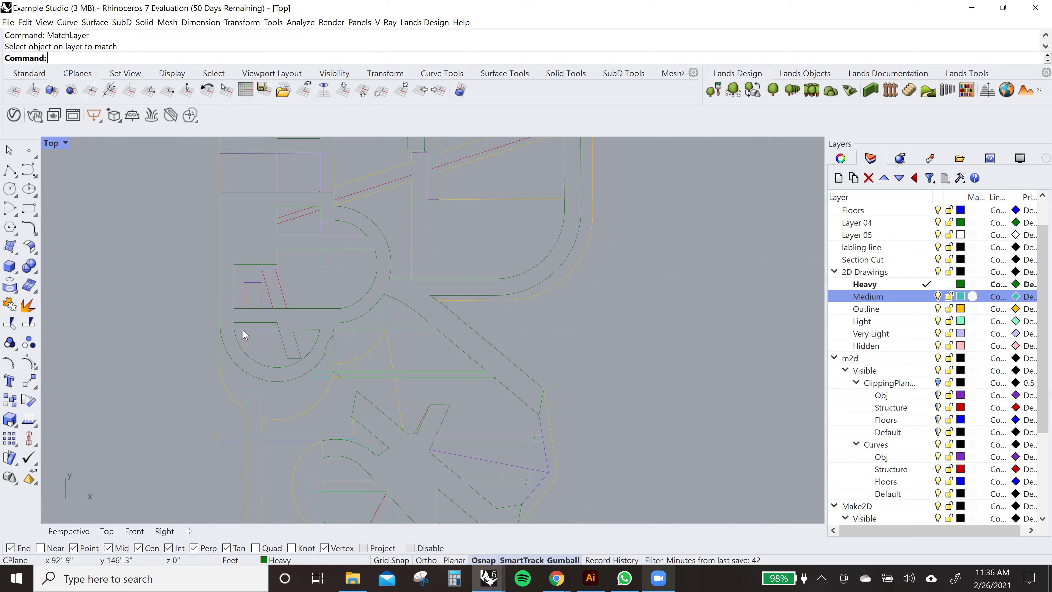
pyautogui.moveTo(584, 424); pyautogui.dragTo(638, 301, button='right')
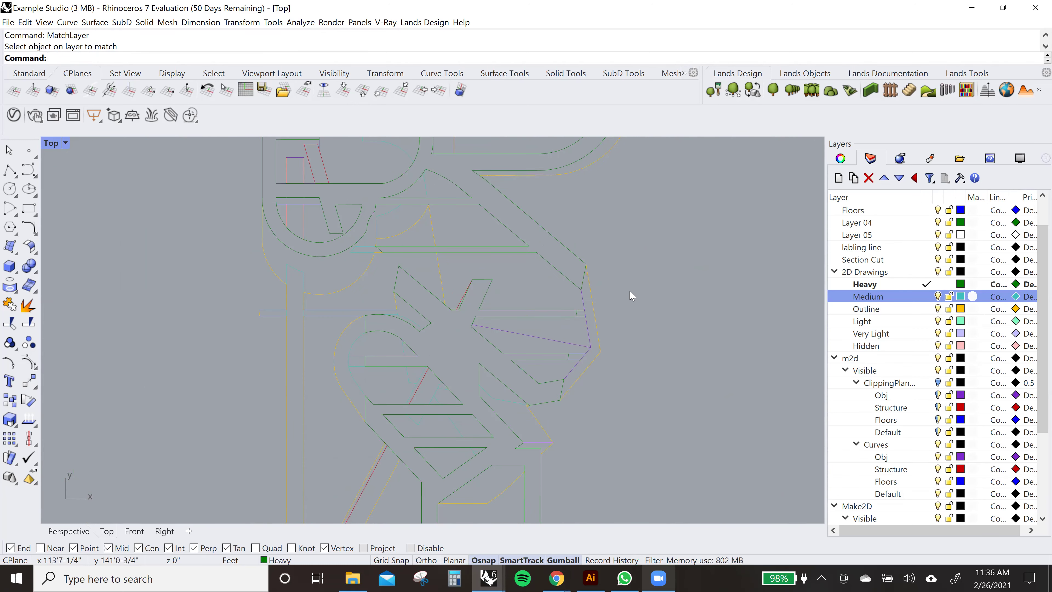
pyautogui.scroll(-2, 595, 367)
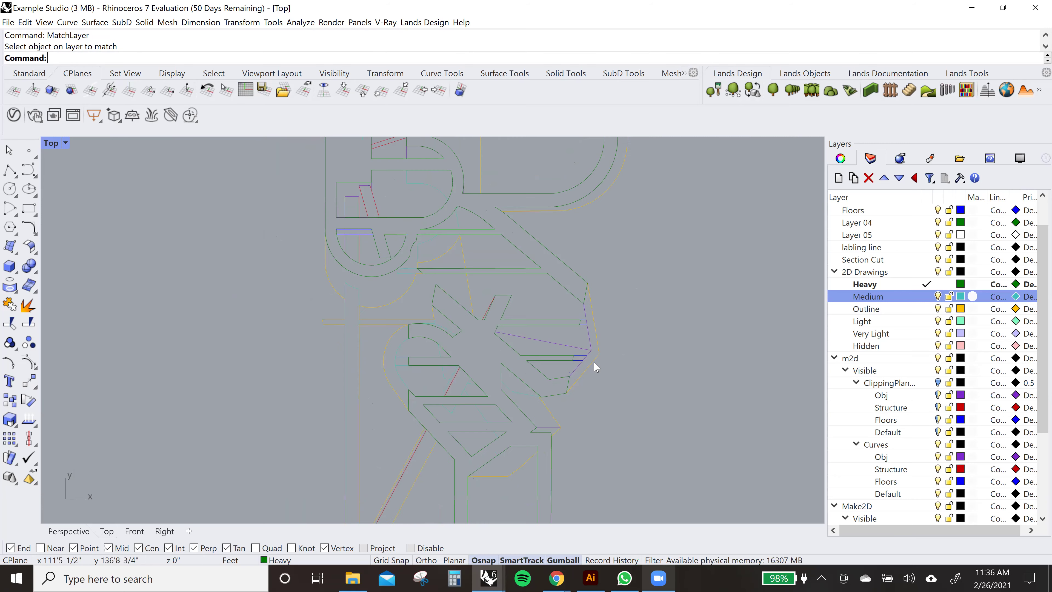
# - Delete the two short red segments between the green and blue lines atop the semicircular opening
pyautogui.scroll(6, 467, 356)
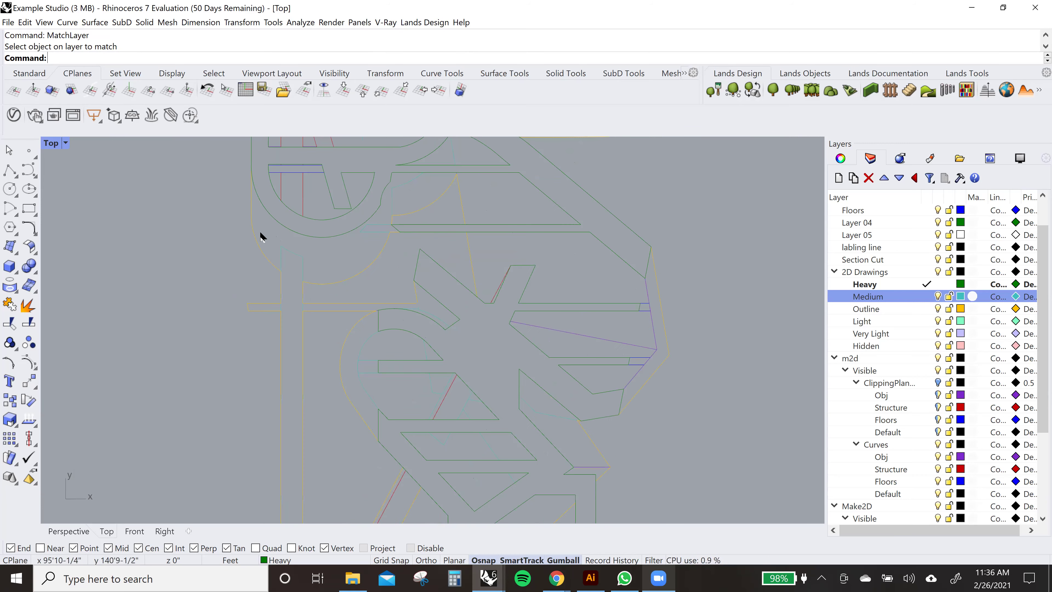
pyautogui.scroll(2, 478, 306)
pyautogui.moveTo(359, 278); pyautogui.dragTo(545, 308)
pyautogui.scroll(1, 523, 308)
pyautogui.moveTo(323, 254); pyautogui.dragTo(463, 294)
pyautogui.moveTo(463, 292); pyautogui.dragTo(512, 317, button='right')
pyautogui.press('Delete')
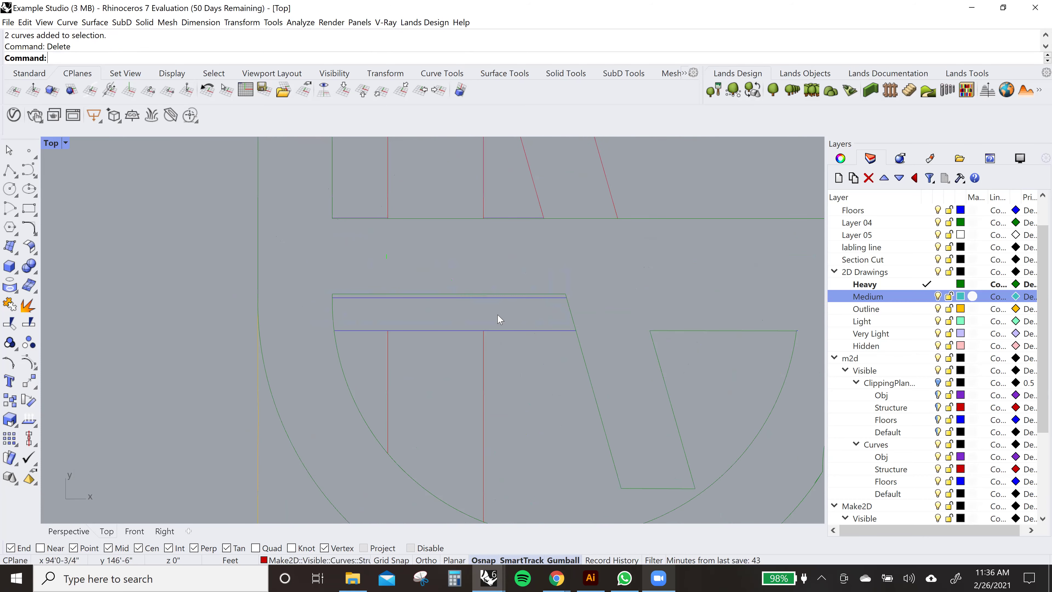
# - Delete the blue horizontal floor lines across the upper part of the semicircular opening
pyautogui.scroll(-2, 554, 303)
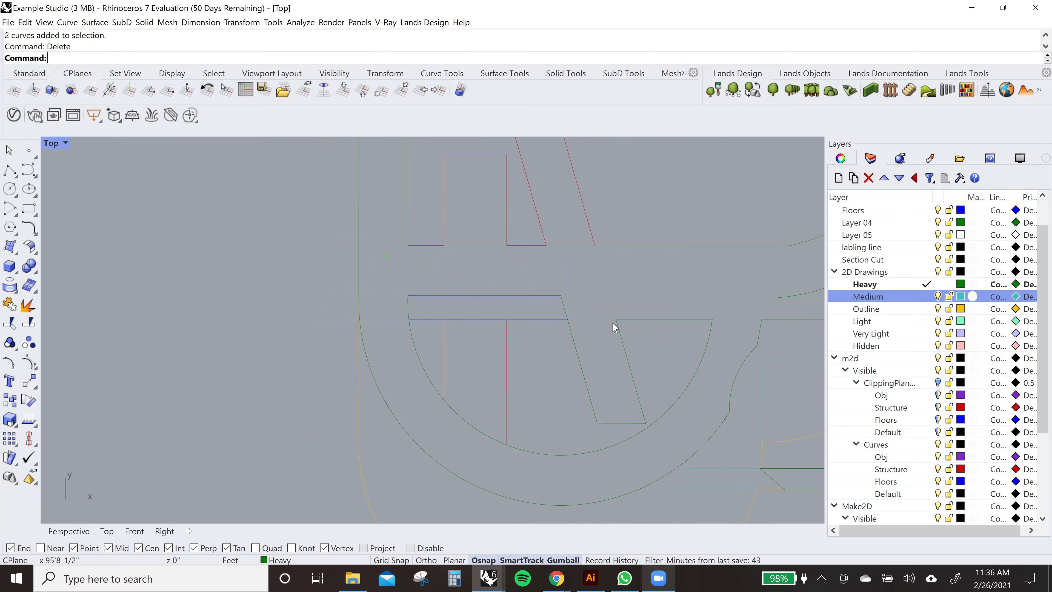
pyautogui.scroll(2, 548, 313)
pyautogui.scroll(2, 546, 305)
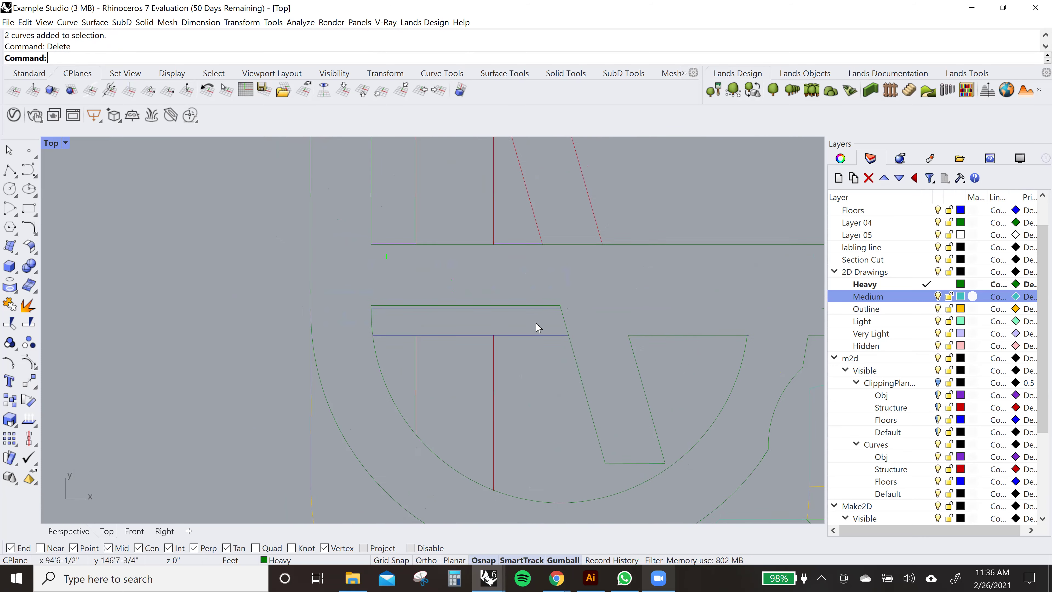
pyautogui.moveTo(503, 292); pyautogui.dragTo(502, 292)
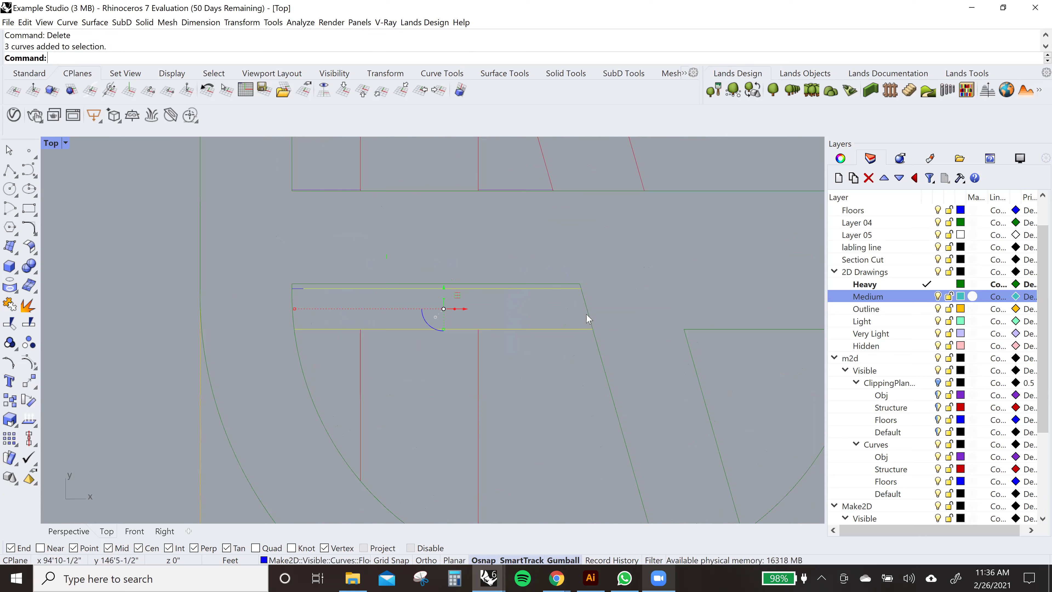
pyautogui.scroll(2, 286, 302)
pyautogui.moveTo(278, 308); pyautogui.dragTo(404, 285)
pyautogui.press('Delete')
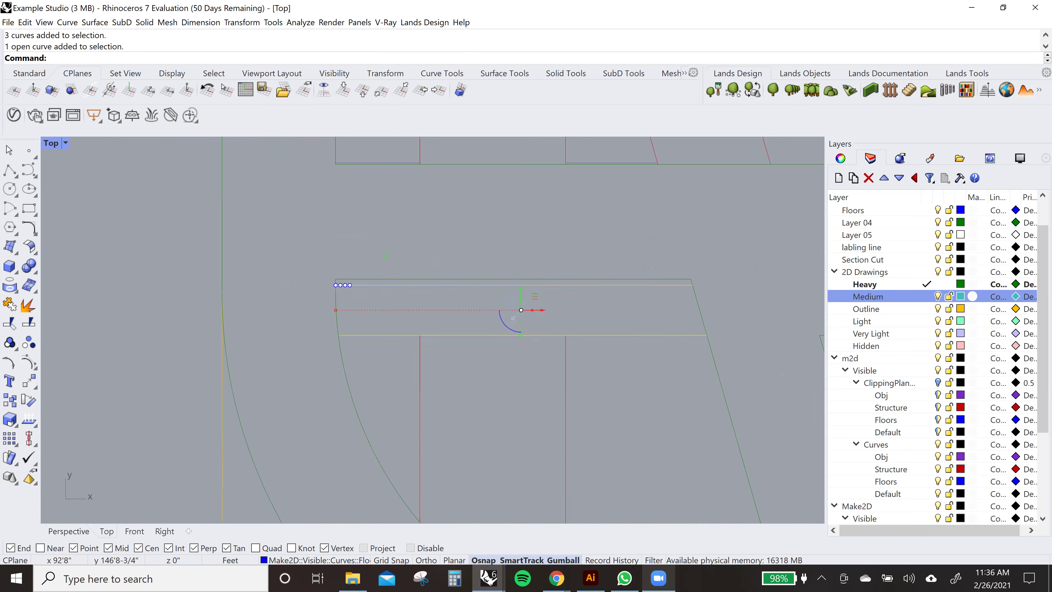
# - Extend the two red verticals in the semicircular opening up to its green upper edge
pyautogui.scroll(-2, 406, 284)
pyautogui.click(469, 282)
pyautogui.press('Return')
pyautogui.click(510, 328)
pyautogui.click(415, 330)
pyautogui.scroll(-5, 477, 317)
pyautogui.press('Escape')
# - Delete the two short blue curves along the lower edge of the room above the semicircular opening
pyautogui.scroll(9, 391, 250)
pyautogui.moveTo(380, 248); pyautogui.dragTo(747, 282)
pyautogui.scroll(-3, 606, 324)
pyautogui.press('Delete')
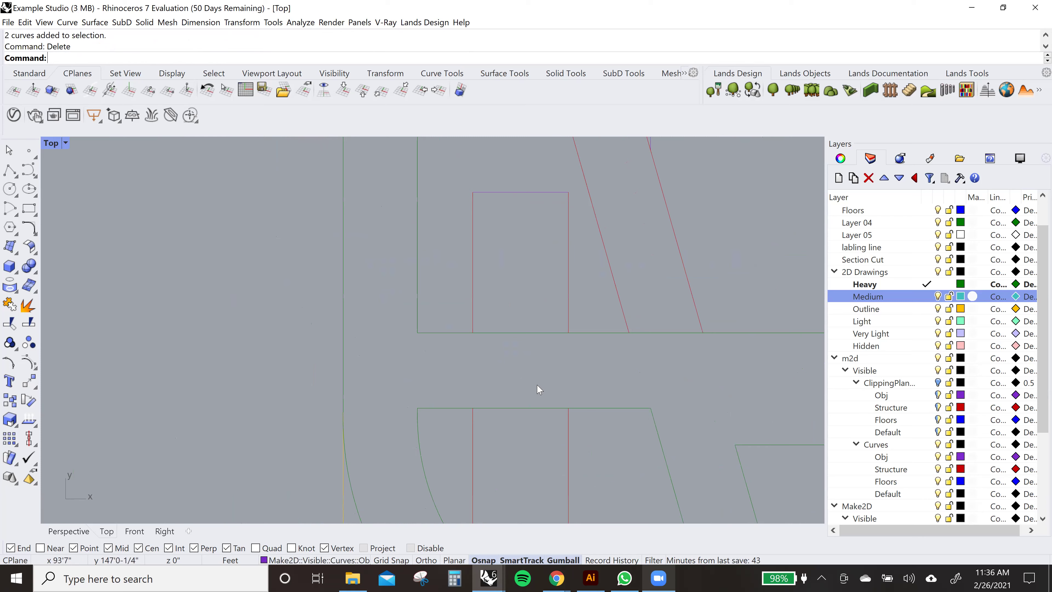
# - Join the curves of the rectangular frame and the slanted frame in the room above the semicircular opening
pyautogui.moveTo(558, 177); pyautogui.dragTo(507, 279, button='right')
pyautogui.moveTo(411, 326); pyautogui.dragTo(410, 326)
pyautogui.hotkey('ctrl', 'j')
pyautogui.scroll(3, 583, 224)
pyautogui.moveTo(437, 257); pyautogui.dragTo(470, 247)
pyautogui.hotkey('ctrl', 'j')
pyautogui.scroll(-2, 460, 249)
# - Match the rectangular and slanted frames in that room to the Medium layer
pyautogui.moveTo(317, 388); pyautogui.dragTo(317, 388)
pyautogui.scroll(5, 425, 345)
pyautogui.write('Ma')
pyautogui.press('Return')
pyautogui.click(527, 350)
pyautogui.scroll(-3, 605, 346)
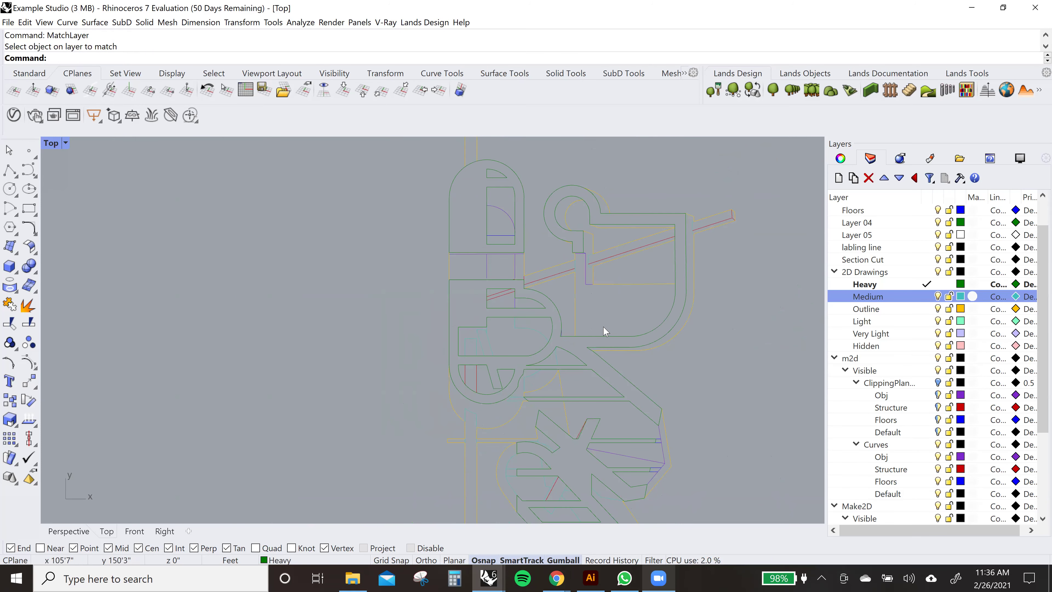
# - Change the three inner curves of the sloped beam's projecting outer end to the Light layer
pyautogui.scroll(4, 698, 228)
pyautogui.moveTo(698, 228); pyautogui.dragTo(453, 258, button='right')
pyautogui.scroll(3, 651, 220)
pyautogui.click(649, 237)
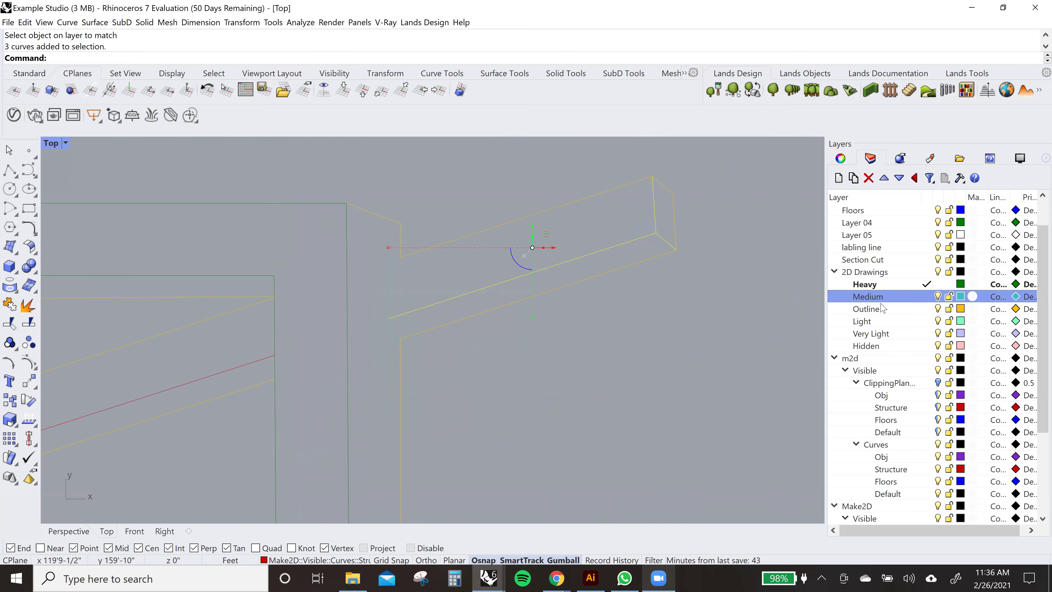
pyautogui.rightClick(867, 325)
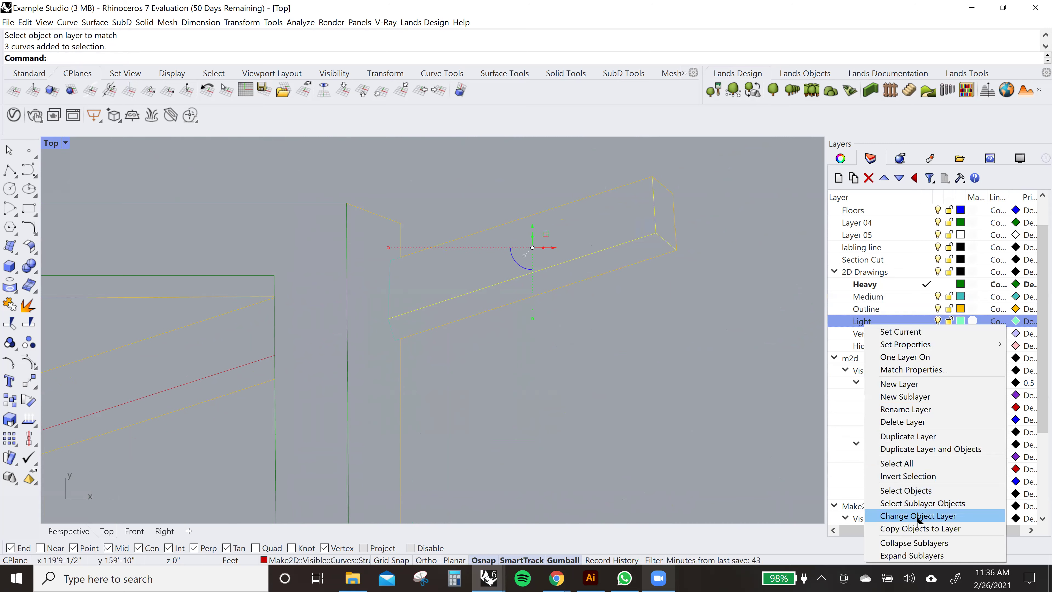
pyautogui.click(911, 516)
pyautogui.scroll(-4, 627, 344)
# - Change the sloped beam's two remaining red centre lines inside the building to the Light layer
pyautogui.moveTo(430, 412); pyautogui.dragTo(709, 295, button='right')
pyautogui.scroll(2, 335, 339)
pyautogui.click(334, 338)
pyautogui.scroll(-2, 334, 339)
pyautogui.scroll(-2, 336, 343)
pyautogui.keyDown('shift'); pyautogui.click(282, 301); pyautogui.keyUp('shift')
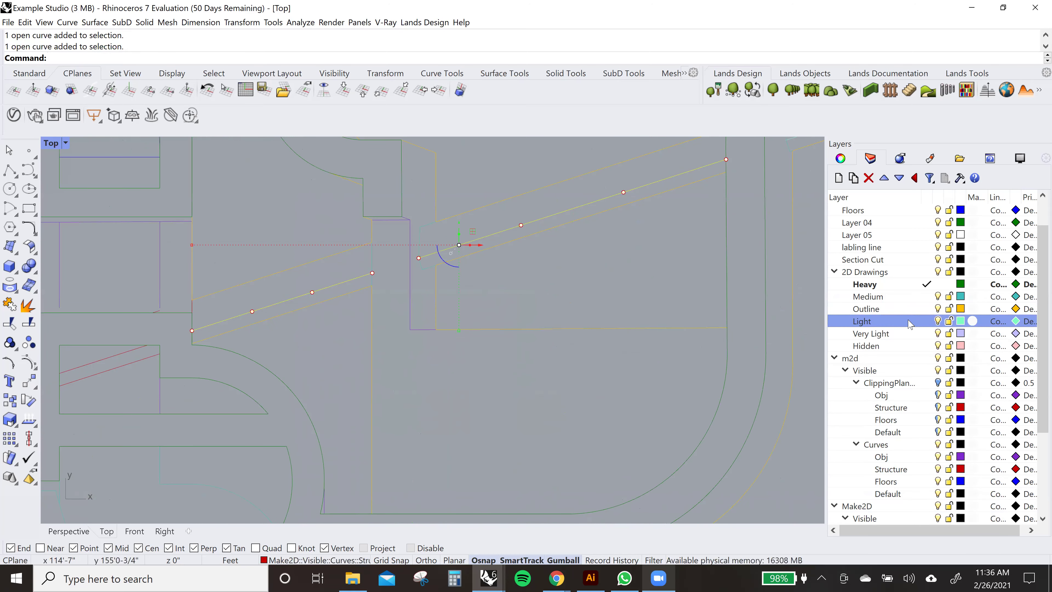
pyautogui.rightClick(910, 322)
pyautogui.click(962, 511)
pyautogui.scroll(-2, 568, 353)
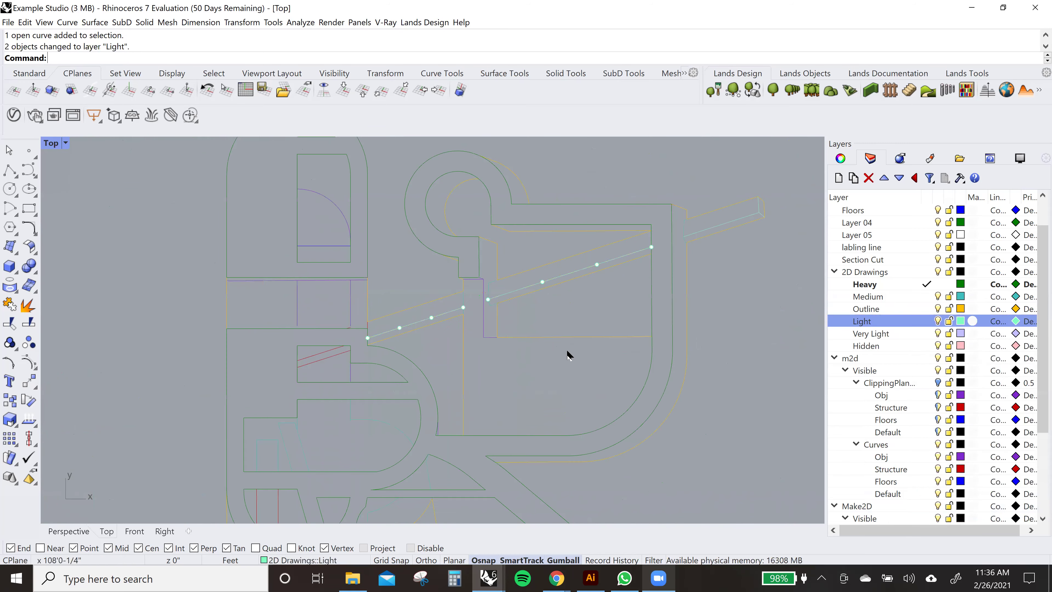
# - Change the three purple curves meeting at the faceted facade's outer corner to the Light layer
pyautogui.scroll(-2, 628, 456)
pyautogui.moveTo(629, 457); pyautogui.dragTo(546, 295, button='right')
pyautogui.scroll(5, 545, 380)
pyautogui.click(535, 382)
pyautogui.rightClick(905, 322)
pyautogui.click(953, 512)
pyautogui.click(610, 336)
pyautogui.scroll(-3, 604, 311)
pyautogui.scroll(-4, 613, 348)
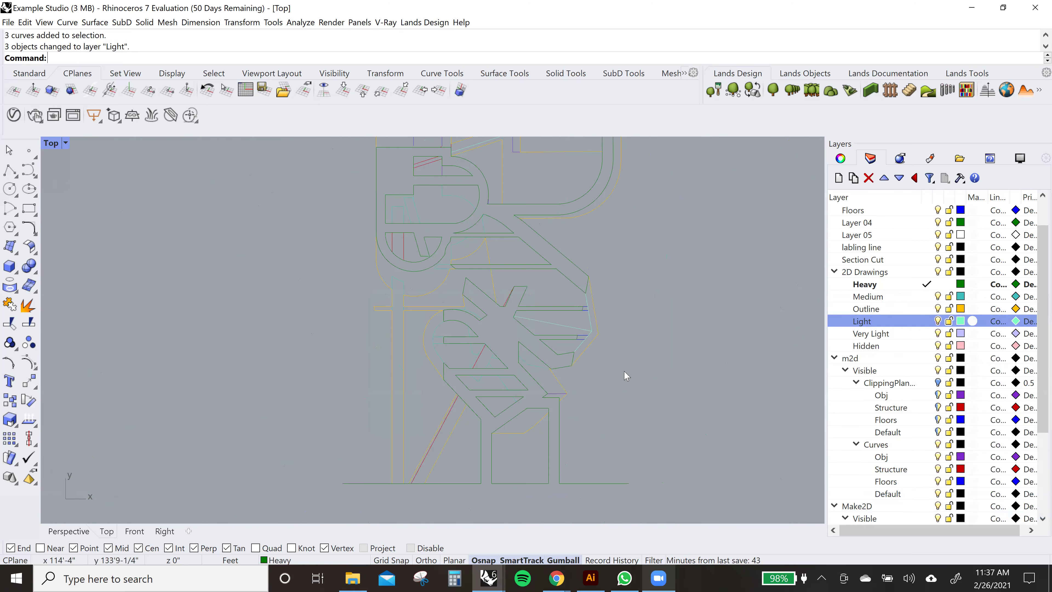
pyautogui.moveTo(634, 368)
pyautogui.mouseDown(button='right')
pyautogui.moveTo(493, 359)
pyautogui.moveTo(531, 396)
pyautogui.moveTo(544, 390)
pyautogui.mouseUp(button='right')
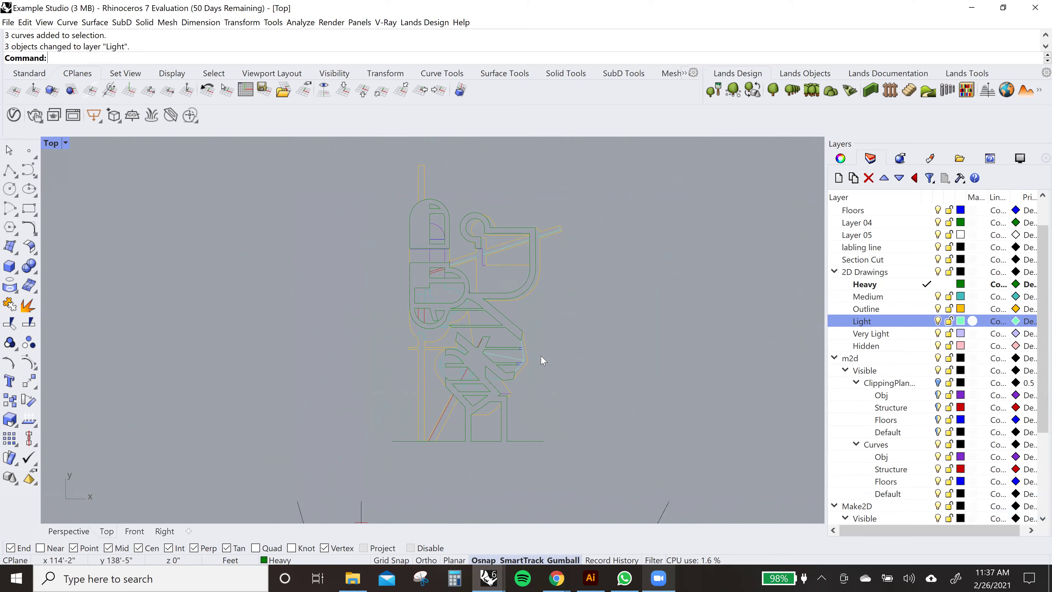
pyautogui.scroll(3, 476, 267)
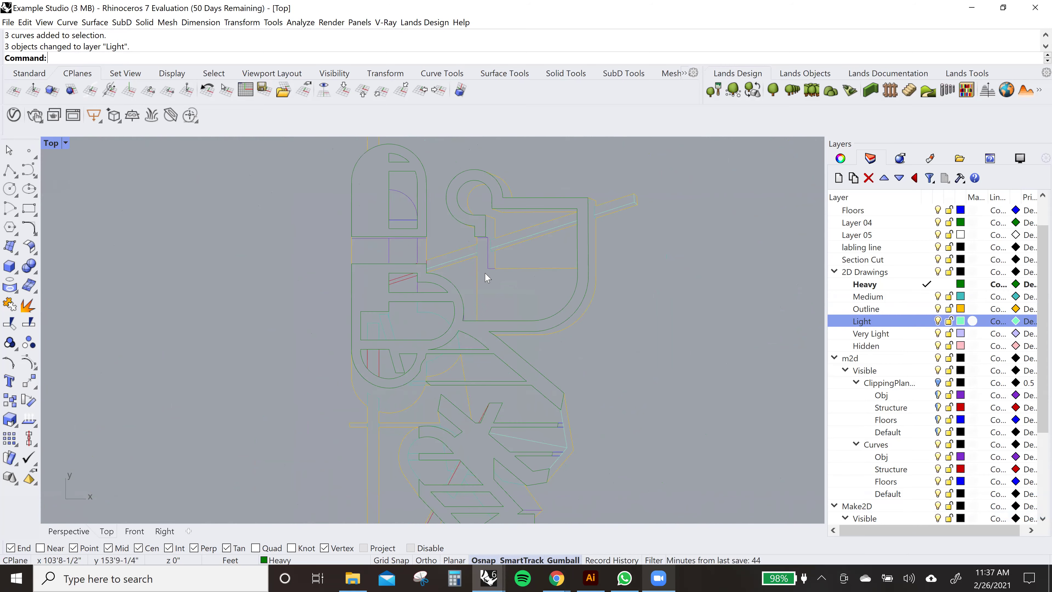
pyautogui.scroll(6, 487, 277)
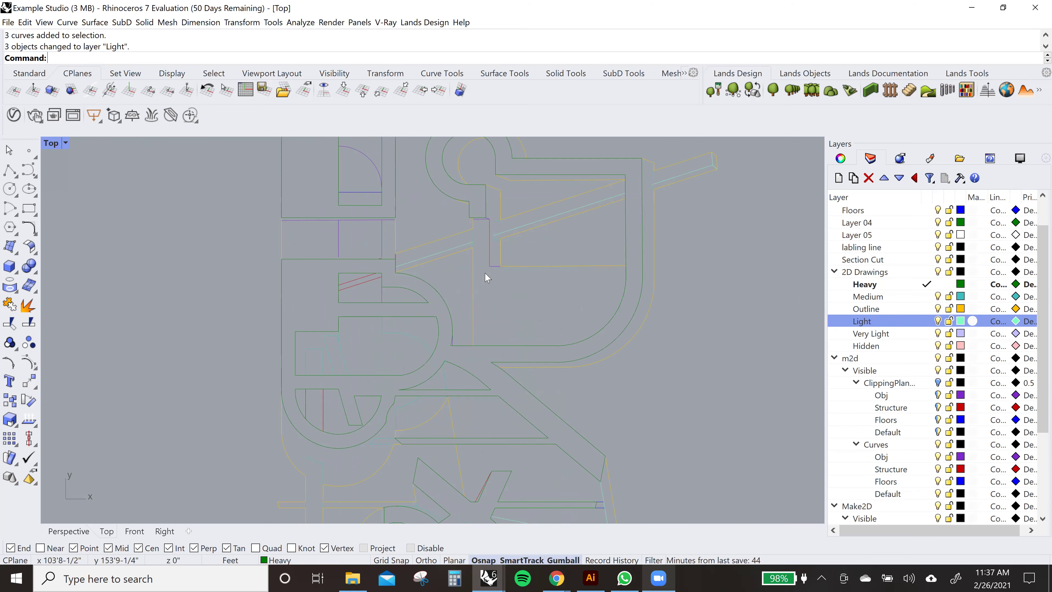
# - Change the side, bottom and short slanted purple curves of the narrow wall crossing the sloped beam to the Medium layer
pyautogui.moveTo(500, 268); pyautogui.dragTo(481, 302)
pyautogui.scroll(4, 501, 194)
pyautogui.moveTo(505, 190); pyautogui.dragTo(501, 186, button='right')
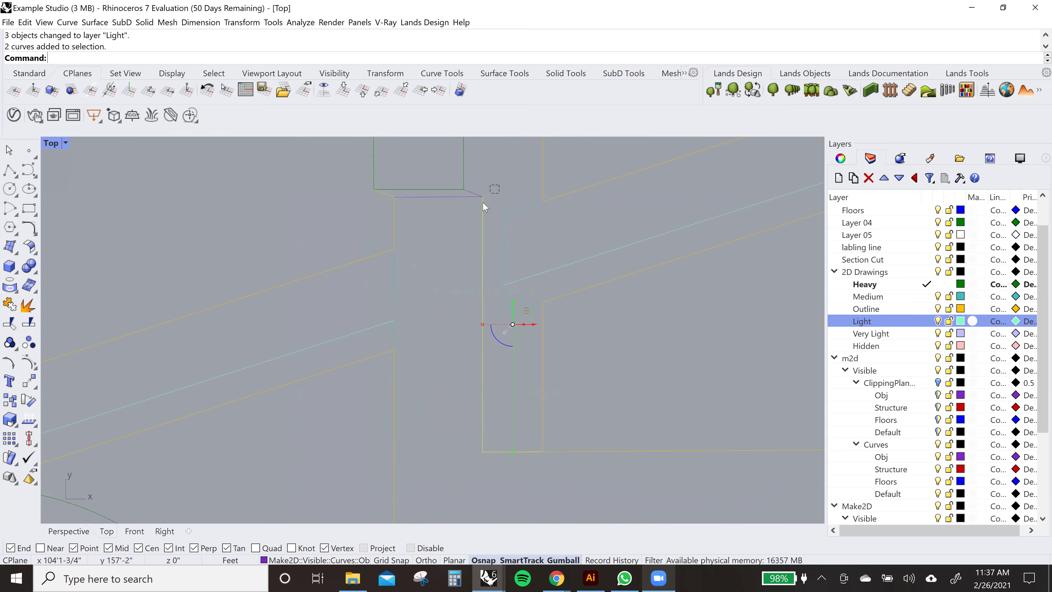
pyautogui.keyDown('shift'); pyautogui.click(477, 196); pyautogui.keyUp('shift')
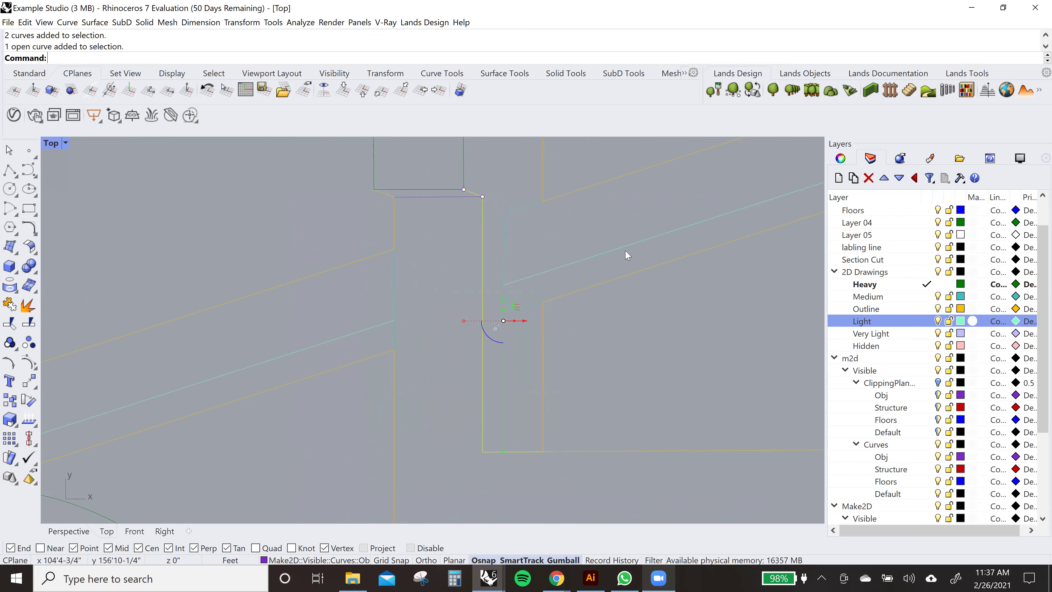
pyautogui.rightClick(875, 298)
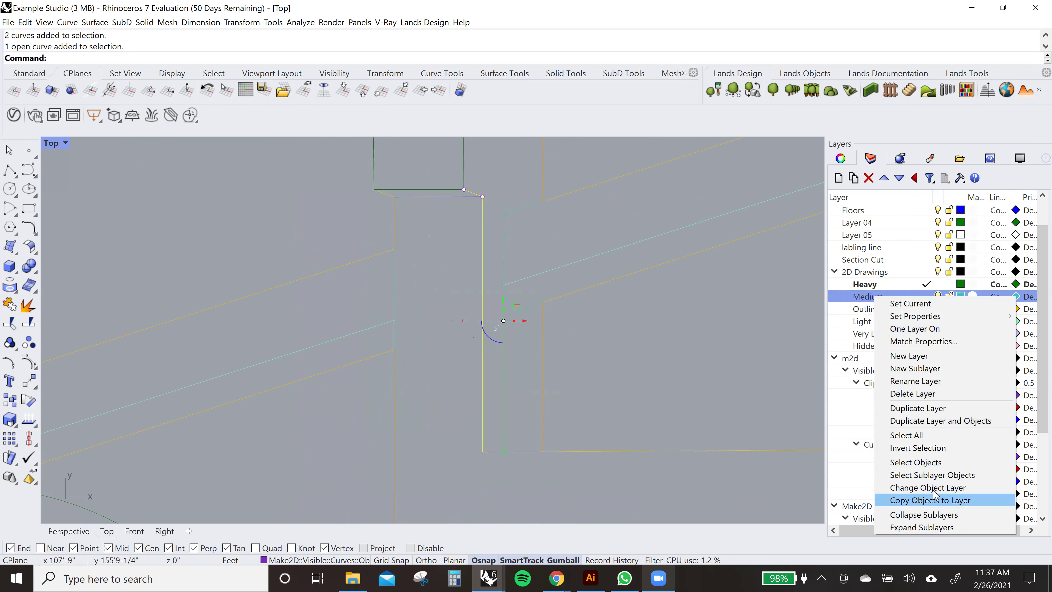
pyautogui.click(932, 481)
# - Match the remaining purple top edge of that narrow wall to the Medium layer
pyautogui.click(462, 198)
pyautogui.write('MatchLayer')
pyautogui.press('Return')
pyautogui.press('Escape')
# - Make Very Light the current layer
pyautogui.scroll(-3, 516, 328)
pyautogui.scroll(-4, 539, 338)
pyautogui.moveTo(327, 346)
pyautogui.mouseDown(button='right')
pyautogui.moveTo(413, 368)
pyautogui.moveTo(419, 358)
pyautogui.mouseUp(button='right')
pyautogui.scroll(-3, 484, 376)
pyautogui.scroll(-2, 516, 328)
pyautogui.scroll(2, 547, 317)
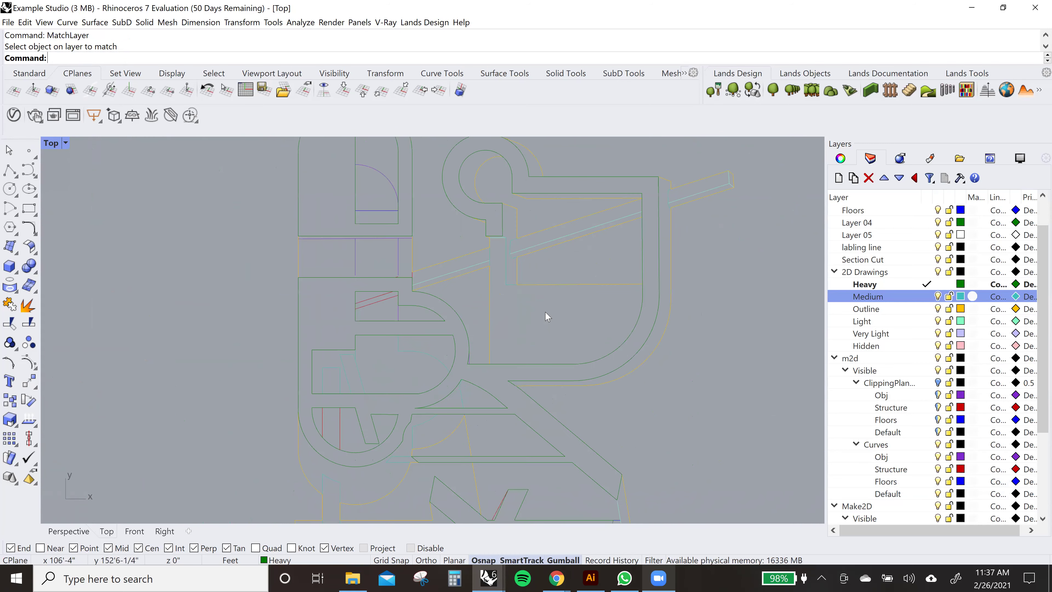
pyautogui.scroll(1, 543, 284)
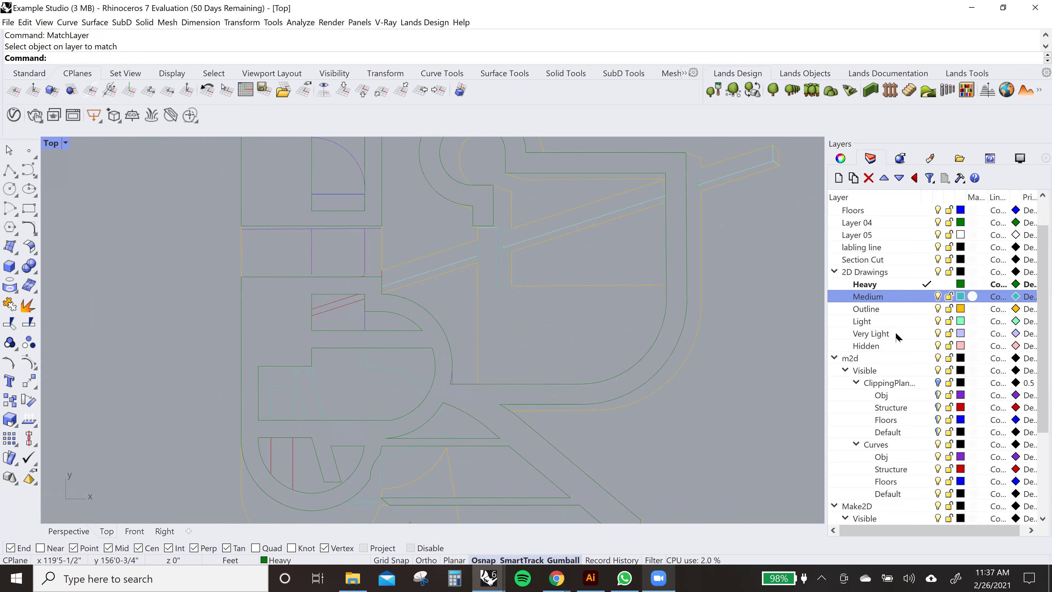
pyautogui.click(585, 224)
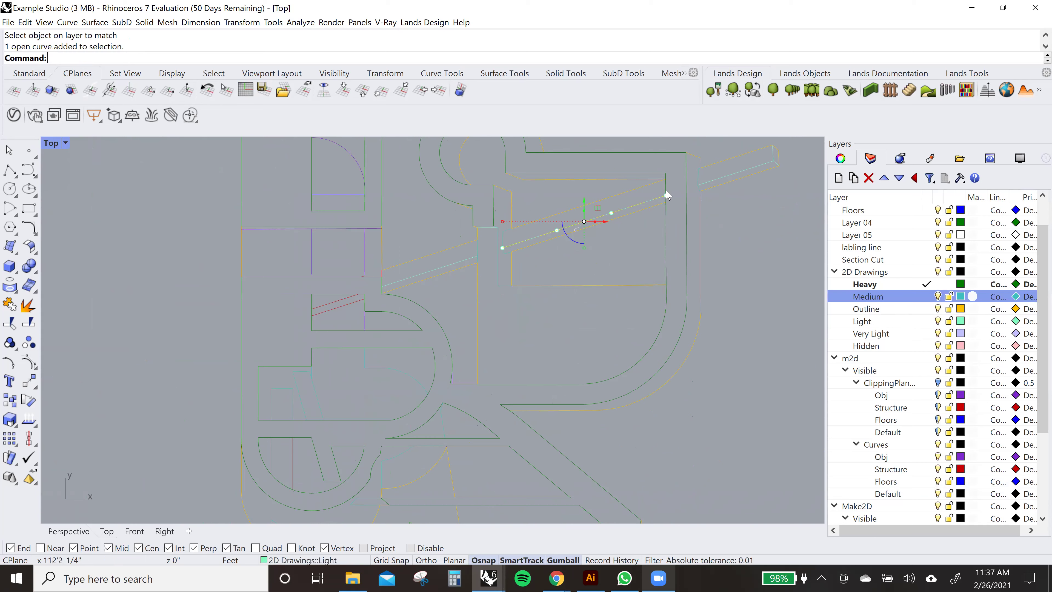
pyautogui.press('Escape')
pyautogui.click(917, 340)
pyautogui.doubleClick(918, 340)
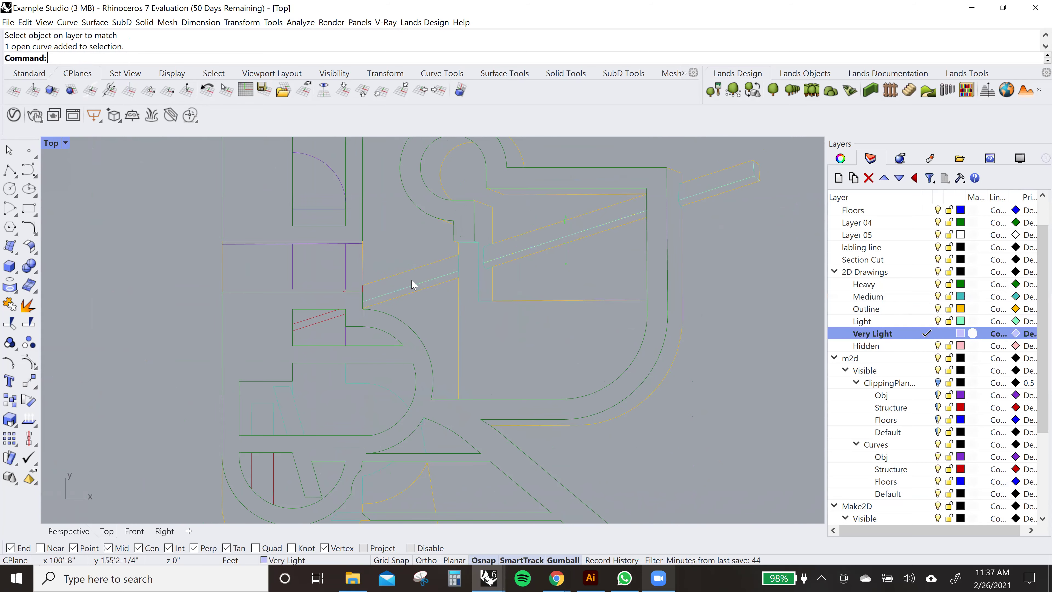
# - Try to draw a horizontal railing line about 8'-3" long from the narrow wall to the large room's outer wall
pyautogui.scroll(1, 597, 313)
pyautogui.moveTo(548, 296); pyautogui.dragTo(498, 308, button='right')
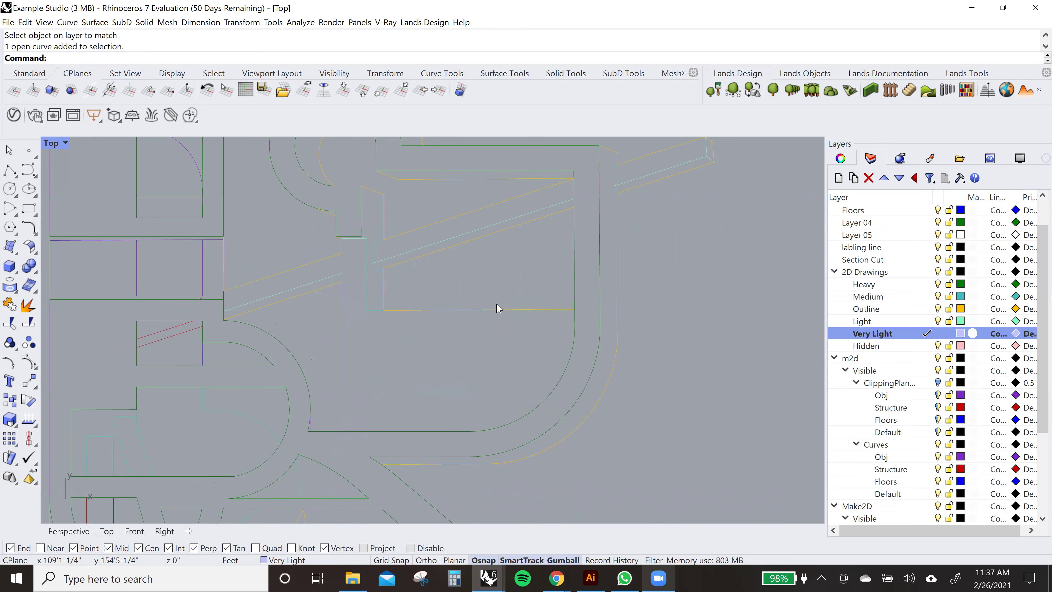
pyautogui.click(477, 309)
pyautogui.write('line')
pyautogui.press('Return')
pyautogui.scroll(2, 383, 305)
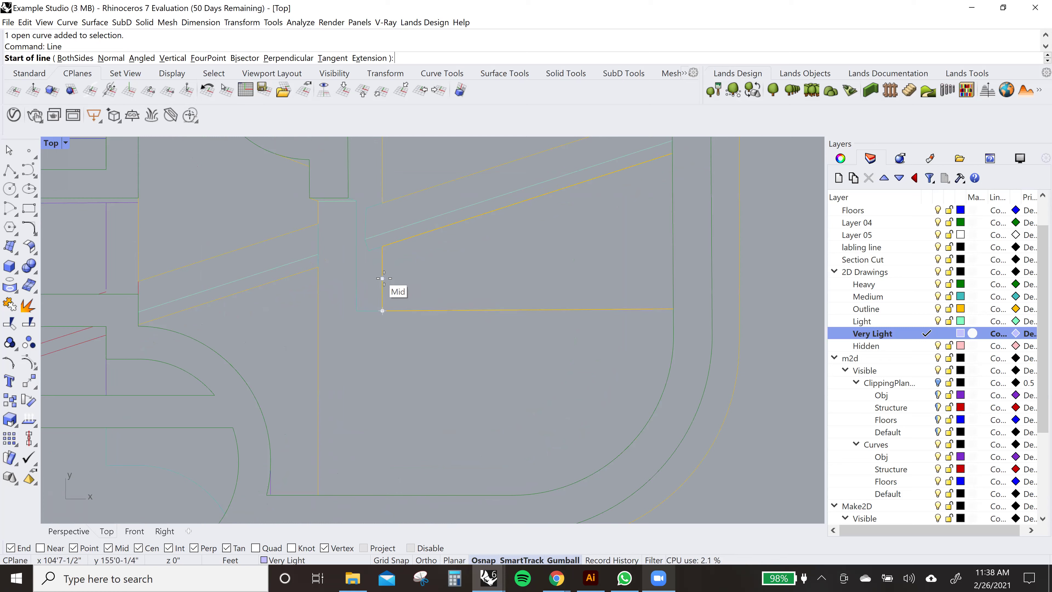
pyautogui.click(356, 278)
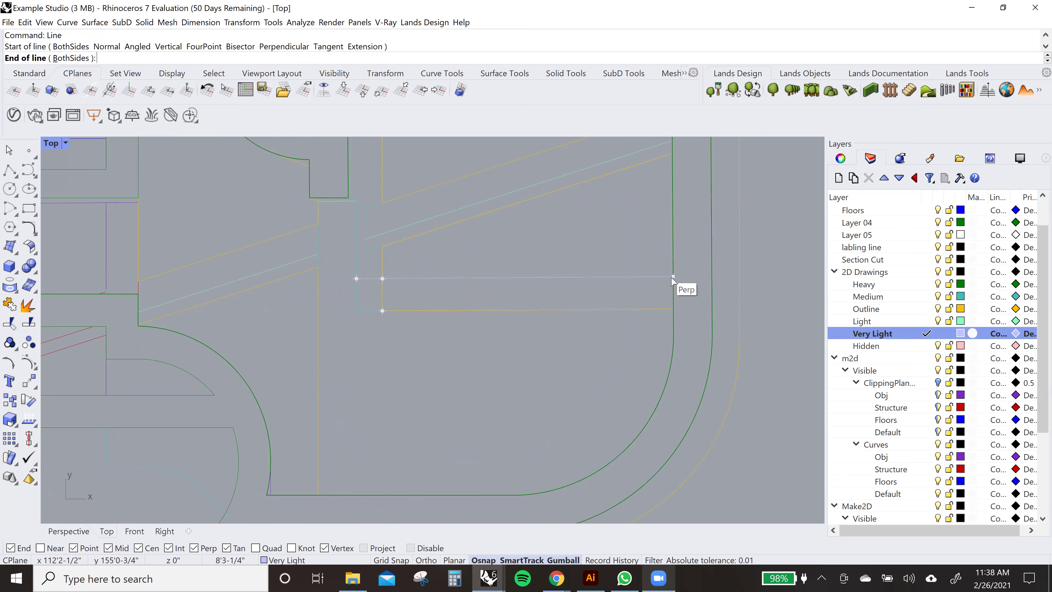
pyautogui.click(671, 278)
pyautogui.hotkey('ctrl', 'z')
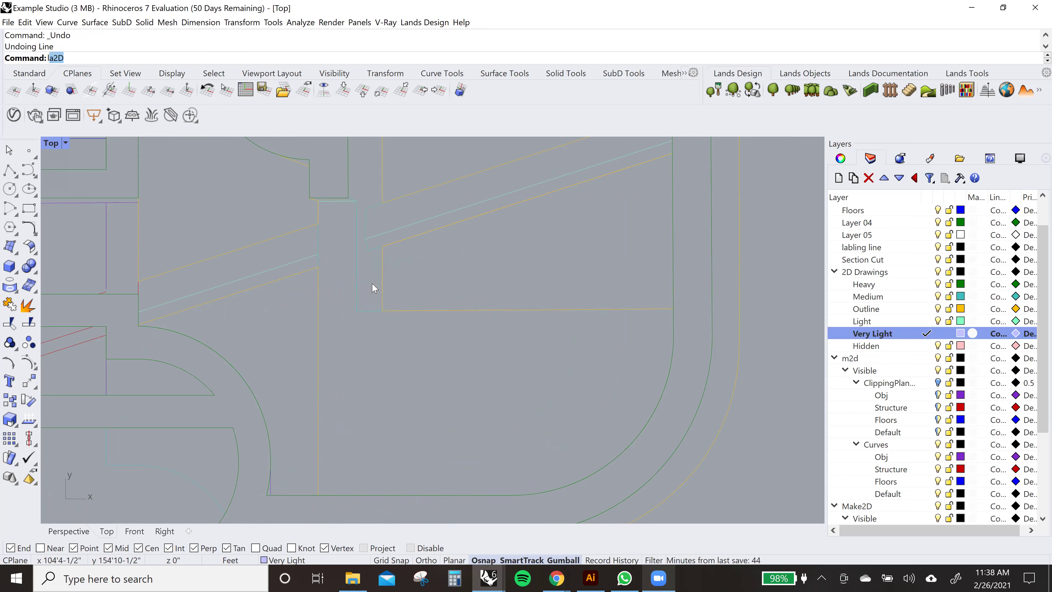
# - Draw a horizontal railing line just above the yellow floor edge, from the narrow wall to the large room's outer wall
pyautogui.press('Return')
pyautogui.click(357, 310)
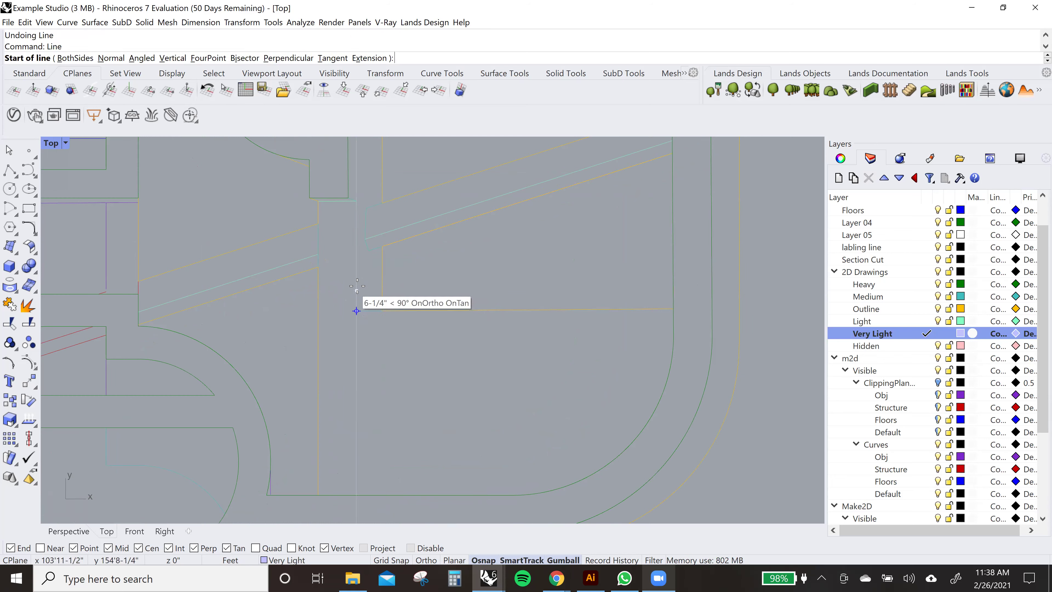
pyautogui.click(672, 284)
pyautogui.scroll(-2, 482, 307)
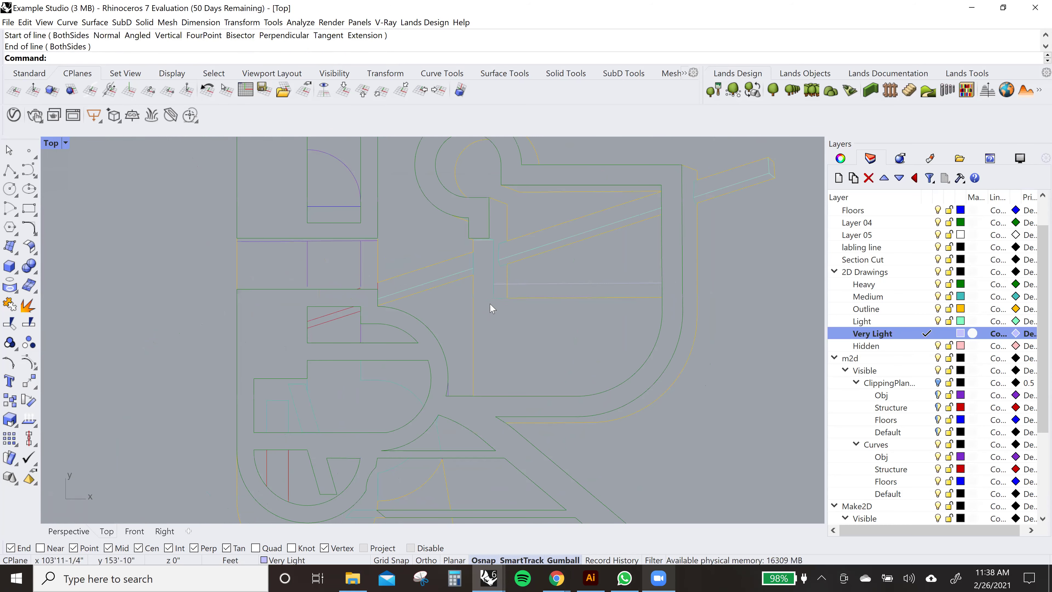
# - Copy the railing line a very short distance below itself to form a double rail
pyautogui.click(567, 285)
pyautogui.scroll(3, 566, 290)
pyautogui.write('copy')
pyautogui.press('Return')
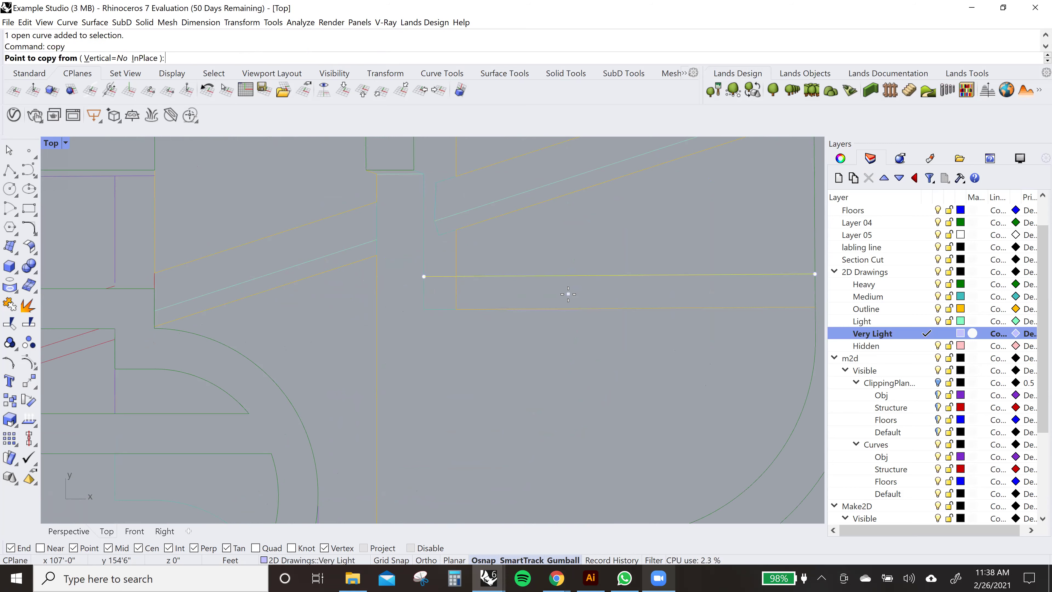
pyautogui.click(569, 214)
pyautogui.click(571, 218)
pyautogui.press('Return')
pyautogui.scroll(-5, 518, 379)
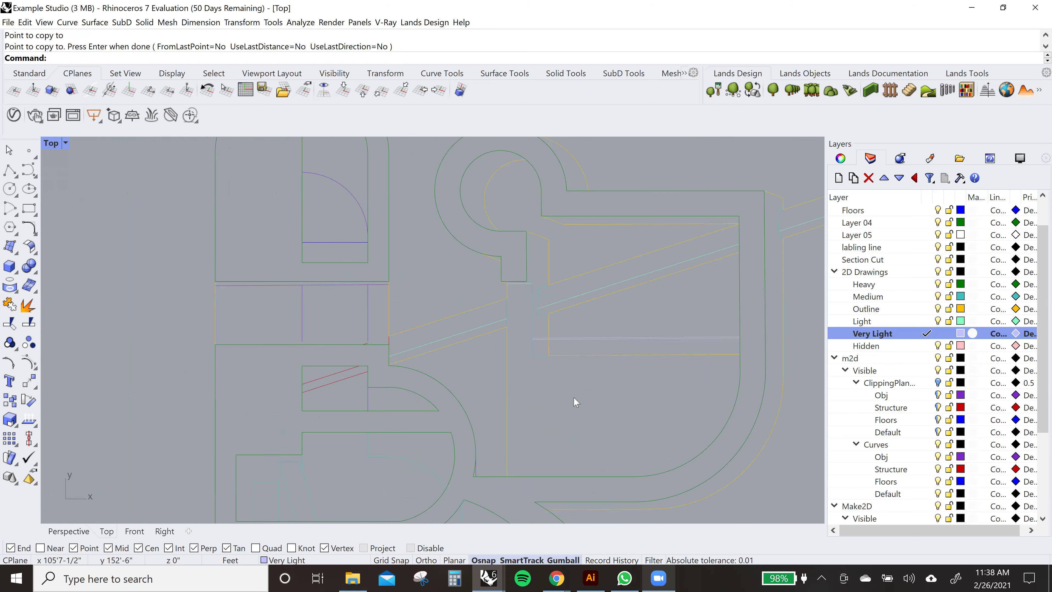
# - Draw a horizontal railing line above the upper floor slab behind the faceted facade, running inward from above the slab's cut end
pyautogui.scroll(5, 582, 415)
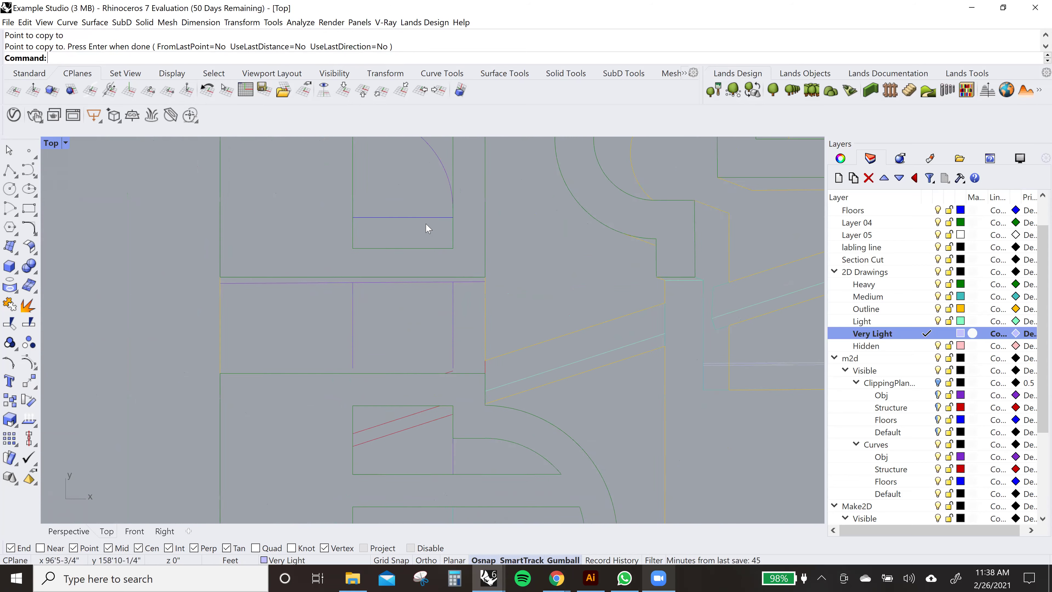
pyautogui.scroll(-5, 480, 327)
pyautogui.scroll(5, 530, 278)
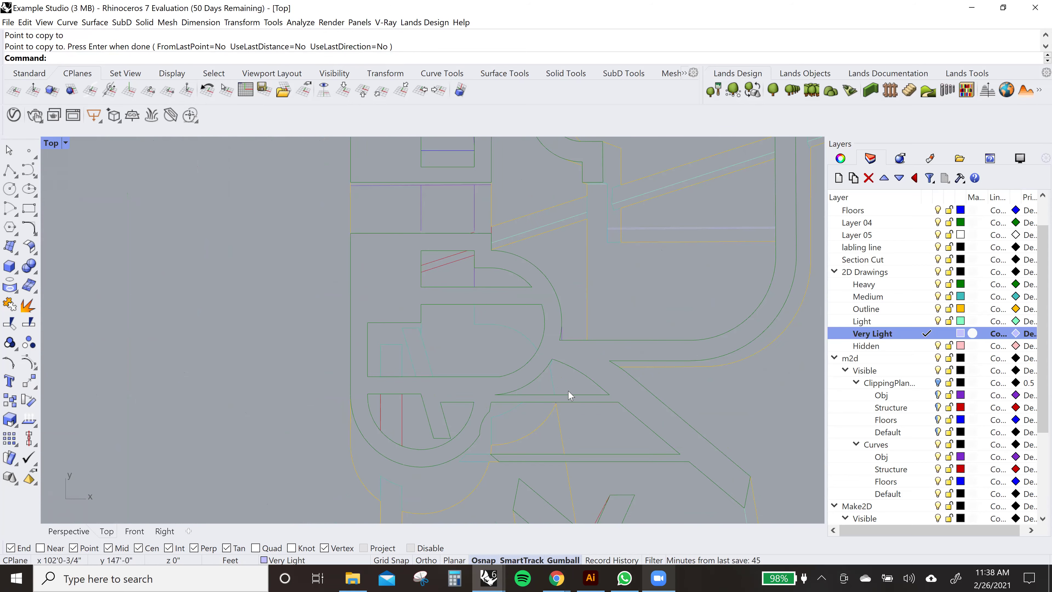
pyautogui.moveTo(575, 352); pyautogui.dragTo(514, 266, button='right')
pyautogui.scroll(2, 599, 364)
pyautogui.click(586, 353)
pyautogui.scroll(2, 575, 345)
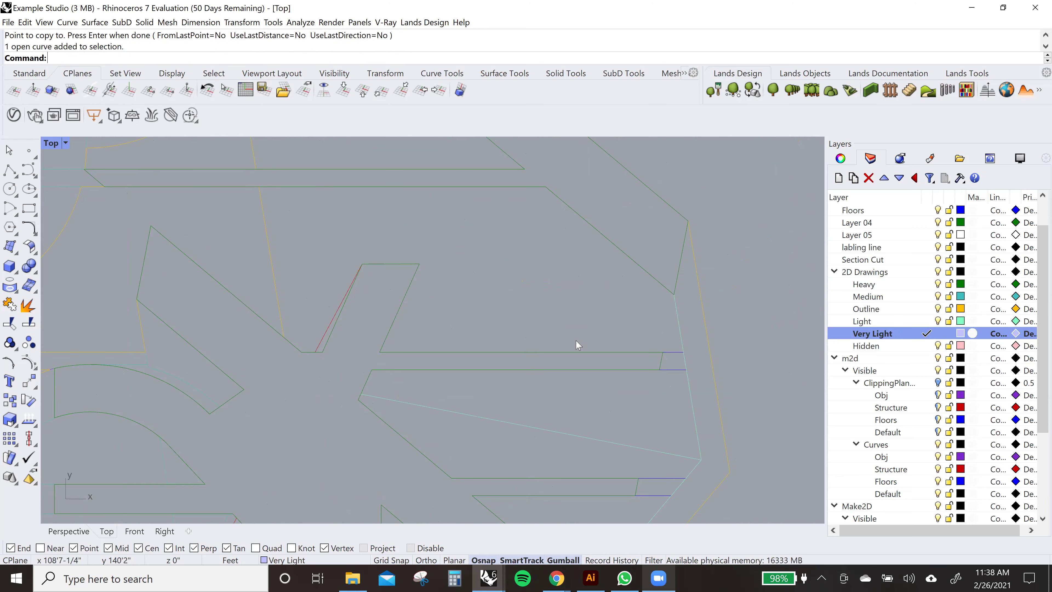
pyautogui.press('Return')
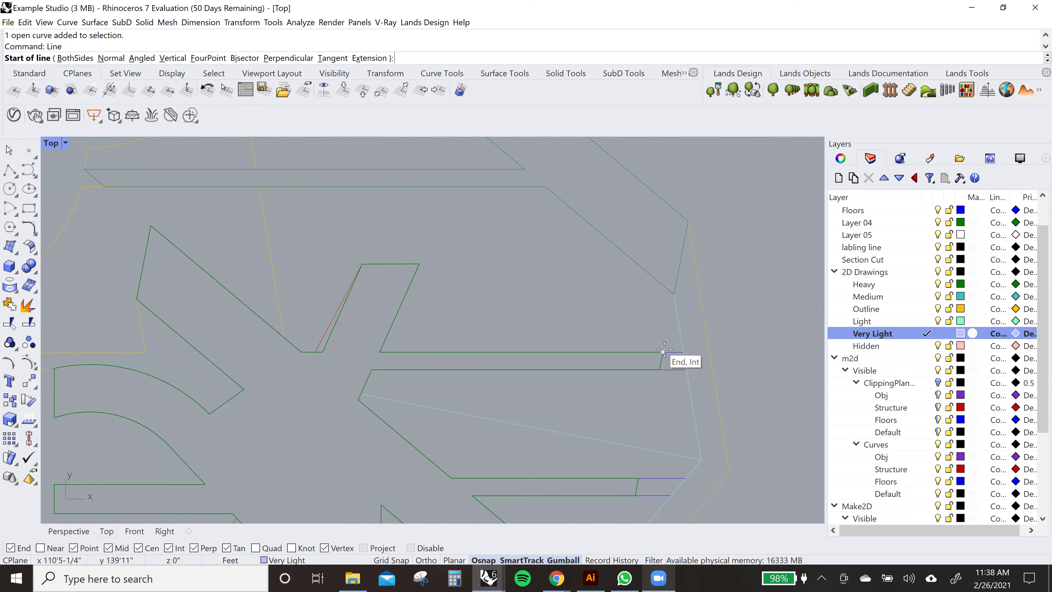
pyautogui.click(661, 352)
pyautogui.scroll(2, 659, 332)
pyautogui.click(665, 326)
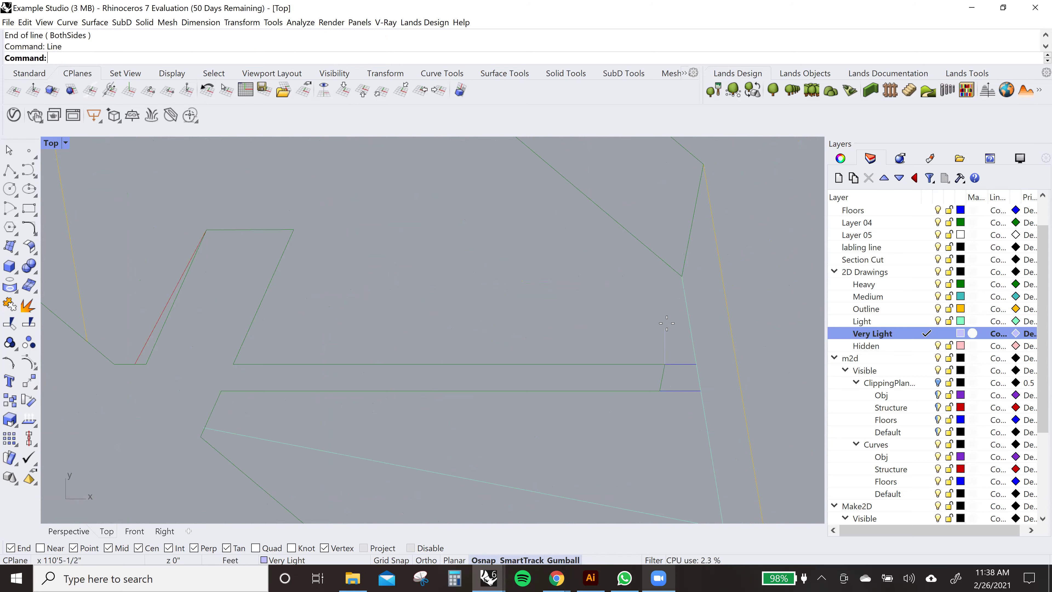
pyautogui.click(250, 327)
# - Continue the railing with a short line from above the slab's cut end outward to the faceted facade
pyautogui.press('Return')
pyautogui.click(664, 327)
pyautogui.click(689, 327)
pyautogui.press('Return')
pyautogui.scroll(-10, 576, 376)
pyautogui.moveTo(658, 458); pyautogui.dragTo(669, 242, button='right')
pyautogui.scroll(-5, 400, 339)
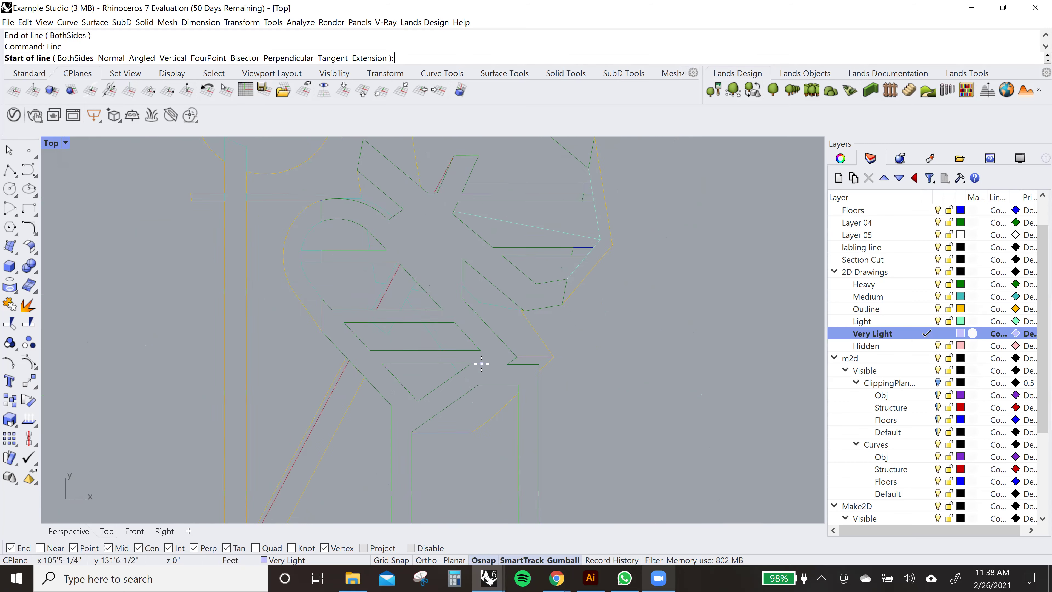
pyautogui.rightClick(538, 334)
# - Examine the whole layered section, the original section below it and the line-weight notes beside it
pyautogui.moveTo(538, 334); pyautogui.dragTo(588, 474, button='right')
pyautogui.scroll(-4, 578, 392)
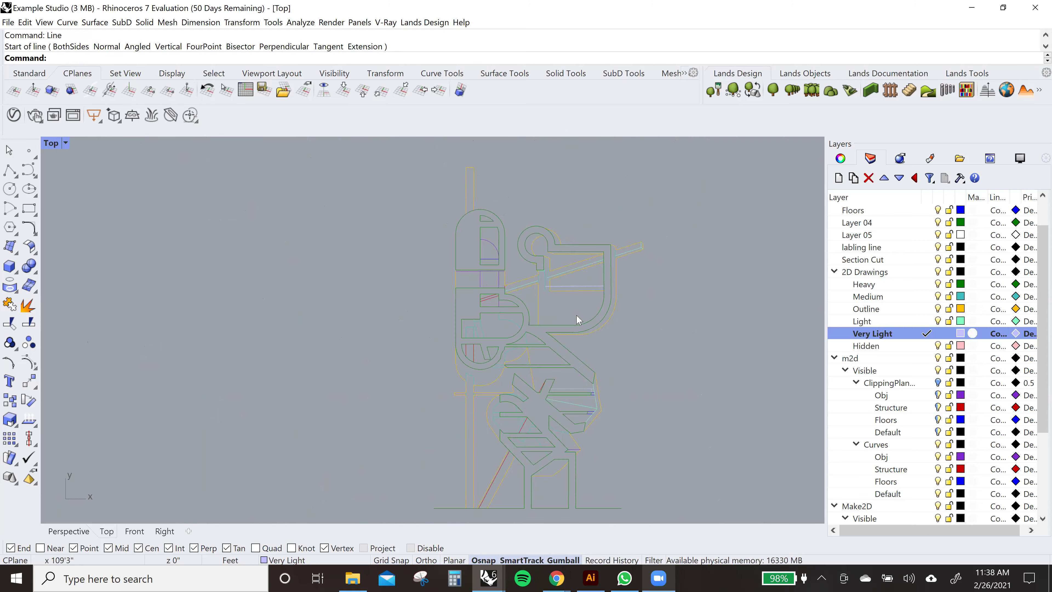
pyautogui.moveTo(531, 345); pyautogui.dragTo(387, 166, button='right')
pyautogui.moveTo(607, 471); pyautogui.dragTo(512, 214, button='right')
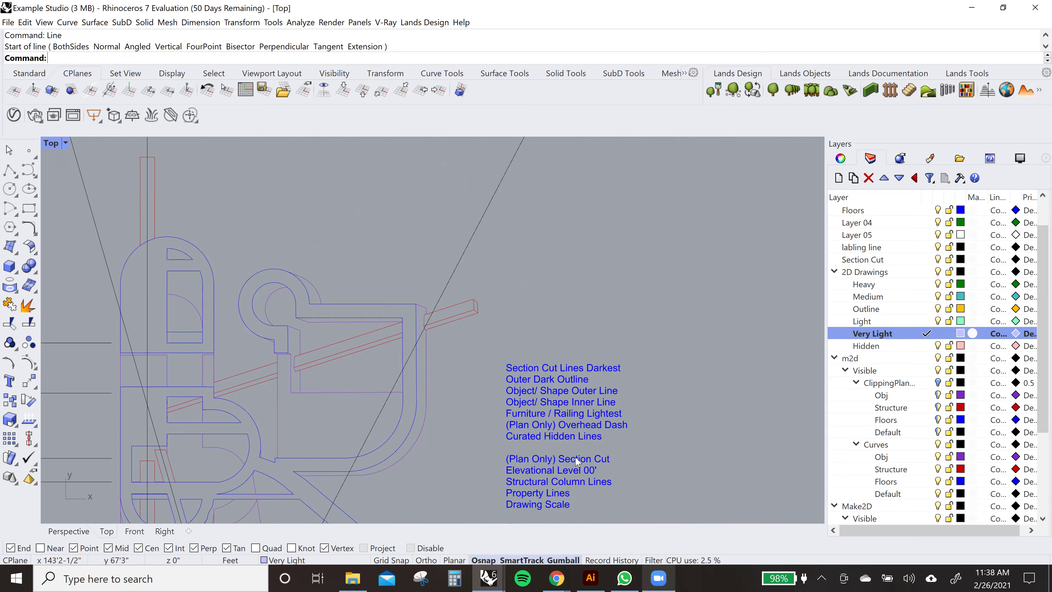
pyautogui.scroll(-3, 578, 461)
pyautogui.scroll(-2, 448, 270)
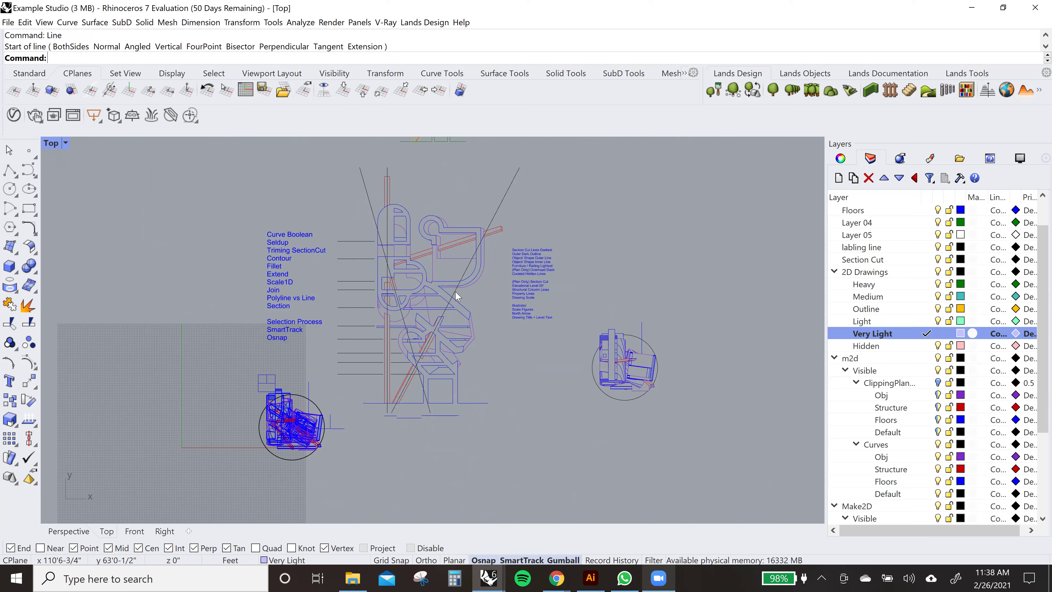
pyautogui.scroll(-3, 457, 295)
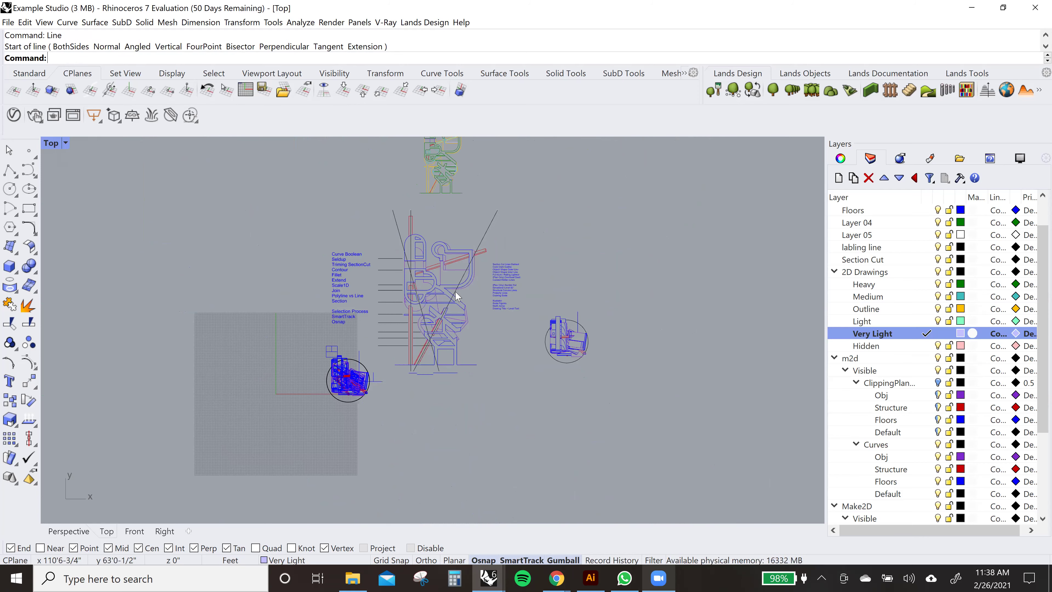
pyautogui.moveTo(451, 236)
pyautogui.mouseDown(button='right')
pyautogui.moveTo(458, 284)
pyautogui.moveTo(462, 235)
pyautogui.mouseUp(button='right')
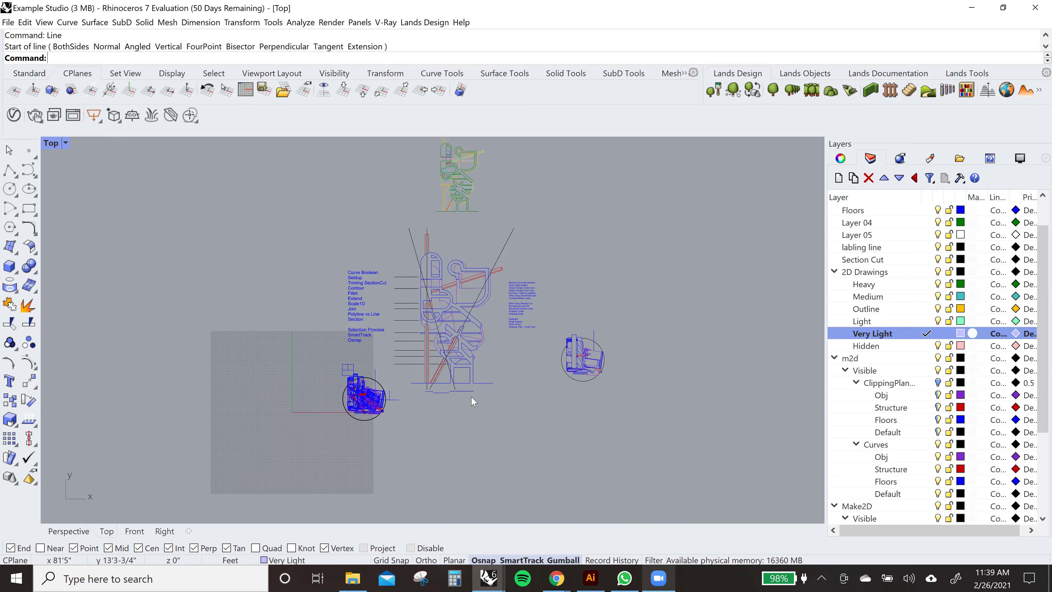
pyautogui.scroll(1, 525, 236)
pyautogui.scroll(1, 525, 236)
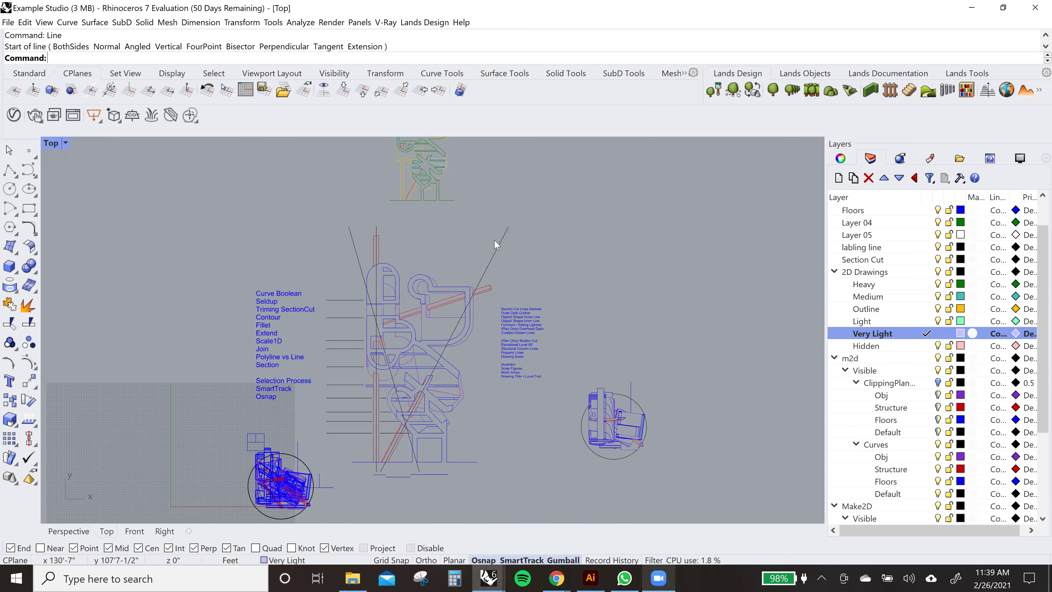
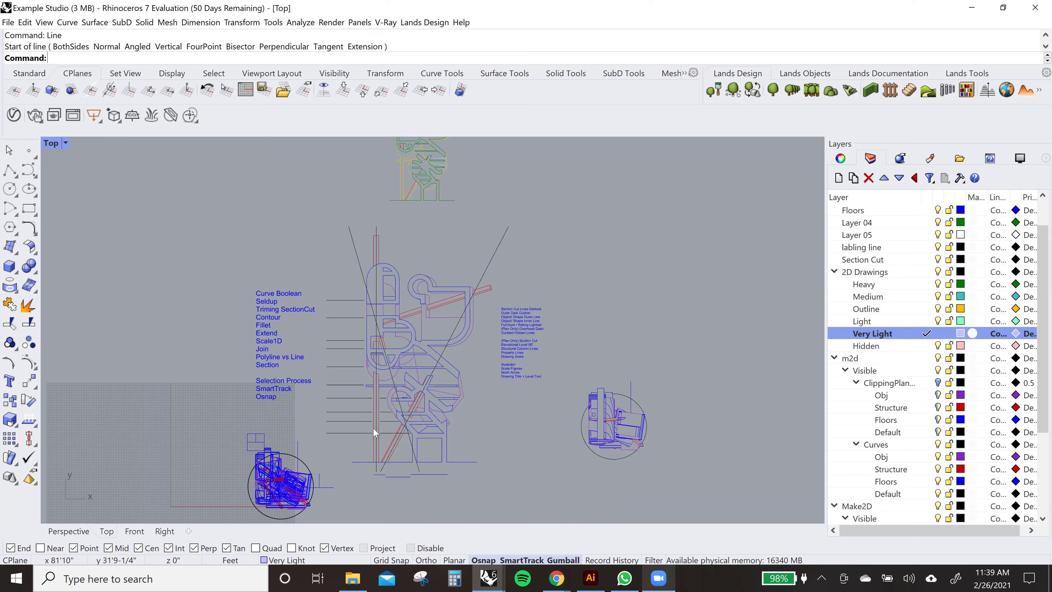
# - Examine the two circled plan drawings on either side of the original section, ending on the cleaner one
pyautogui.scroll(-2, 374, 433)
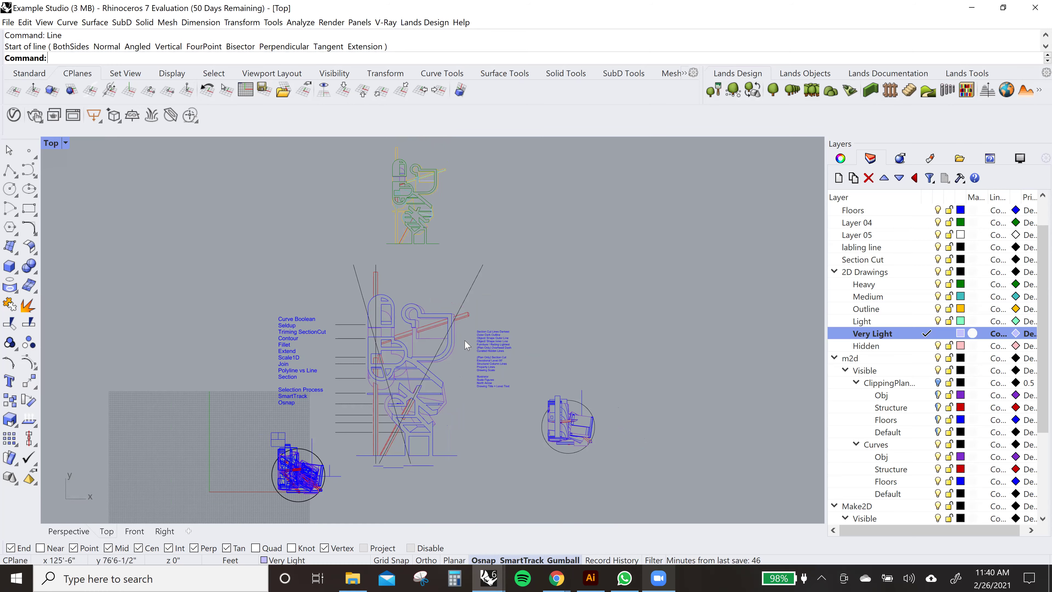
pyautogui.moveTo(467, 346); pyautogui.dragTo(552, 298, button='right')
pyautogui.scroll(10, 456, 357)
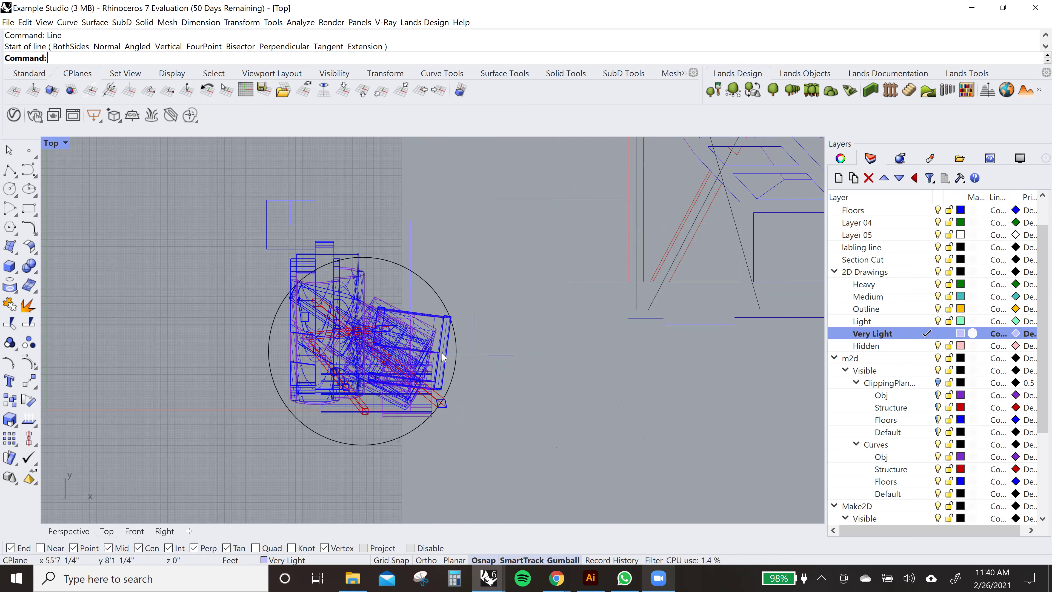
pyautogui.scroll(-3, 433, 318)
pyautogui.scroll(-2, 433, 319)
pyautogui.moveTo(634, 201); pyautogui.dragTo(334, 329, button='right')
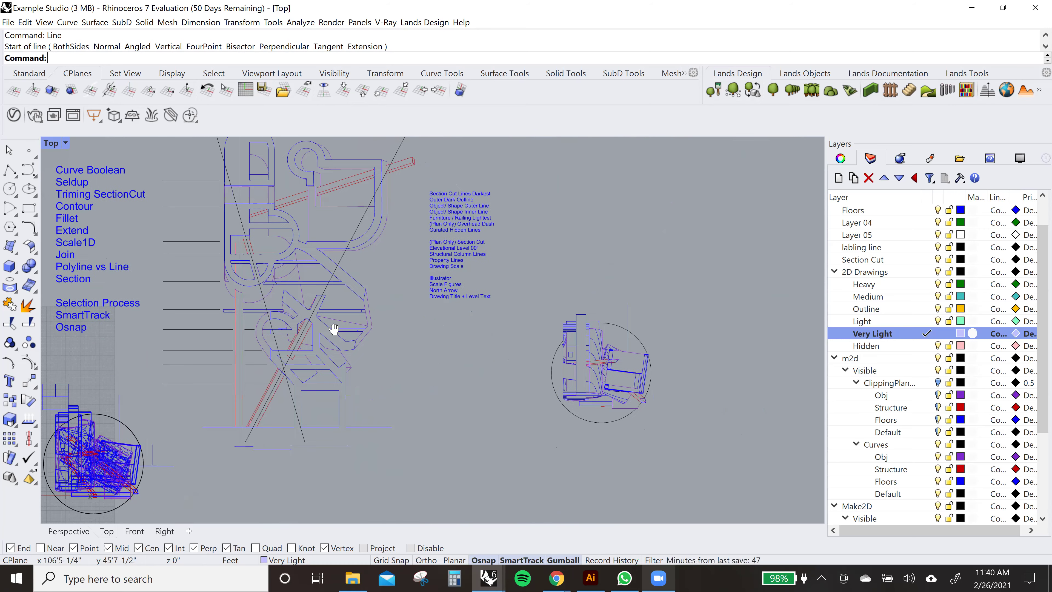
pyautogui.scroll(7, 657, 388)
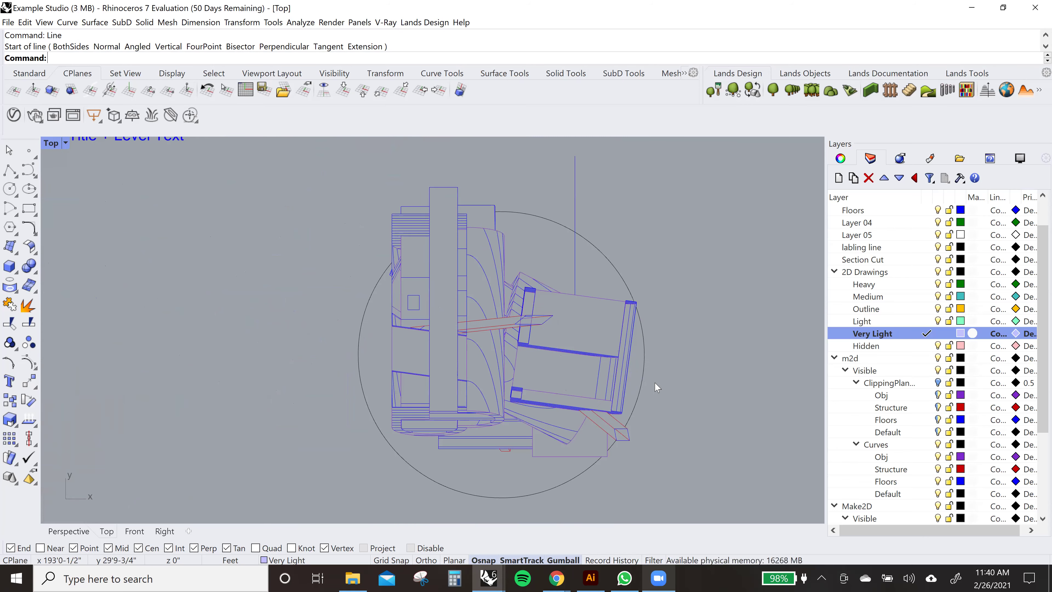
pyautogui.scroll(-5, 658, 387)
pyautogui.scroll(3, 657, 388)
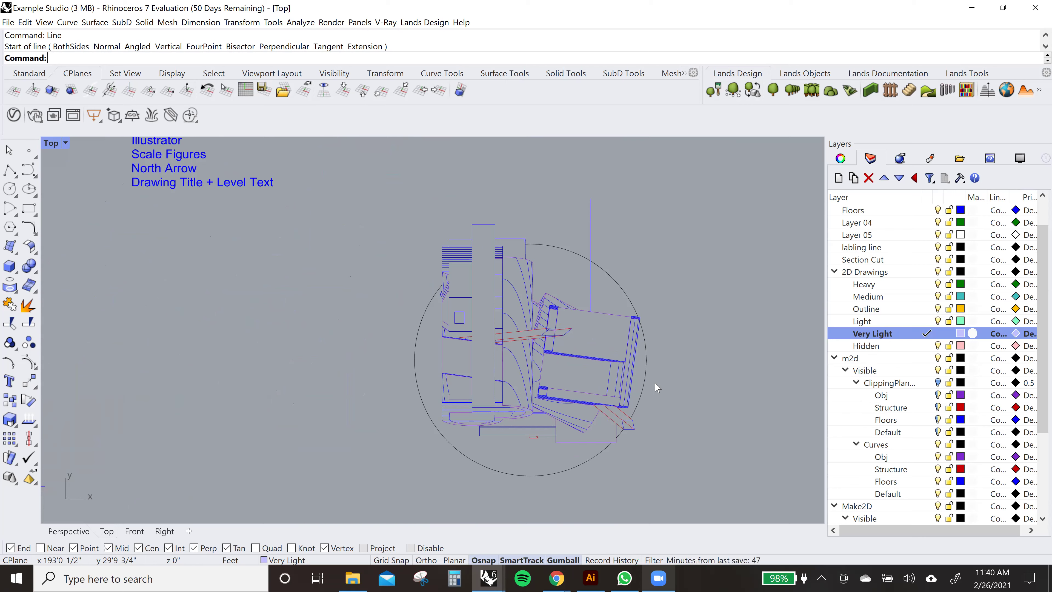
pyautogui.scroll(4, 538, 348)
pyautogui.scroll(-1, 564, 368)
pyautogui.scroll(-4, 565, 370)
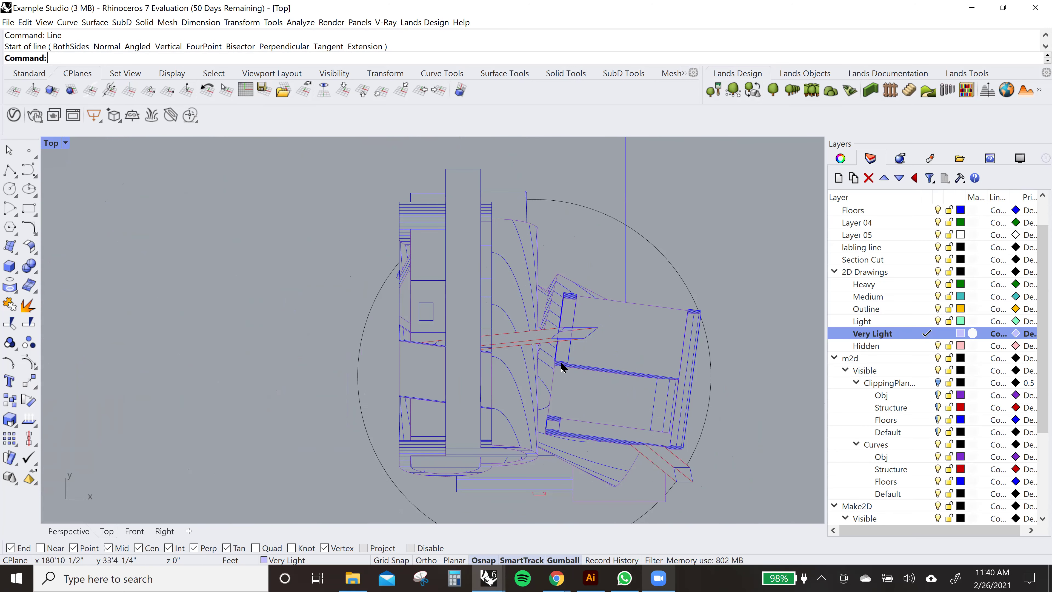
pyautogui.scroll(-1, 561, 364)
pyautogui.moveTo(586, 391); pyautogui.dragTo(564, 378, button='right')
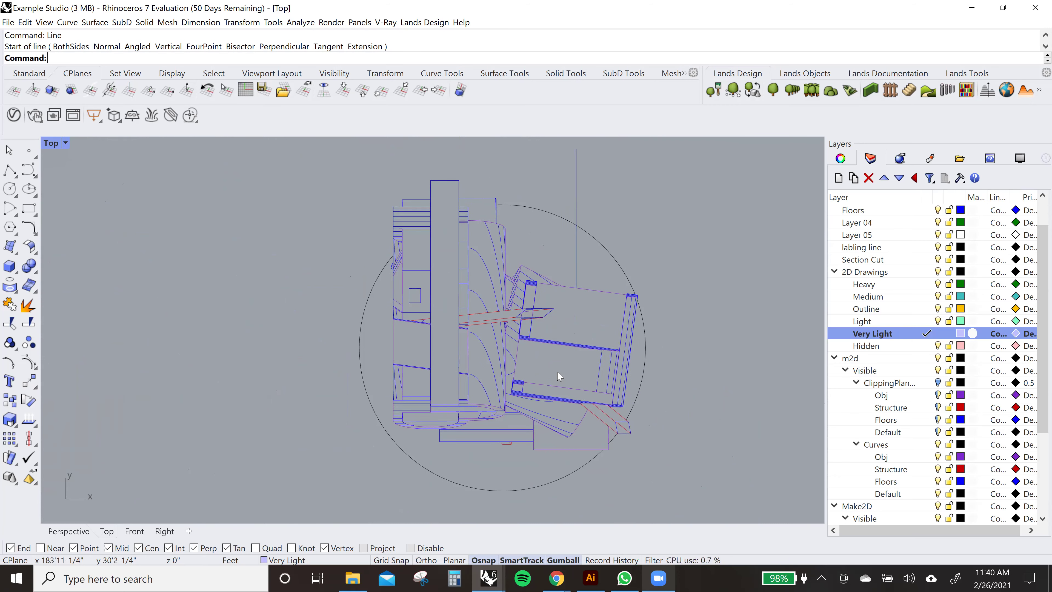
# - Examine the circled plan drawings, the 3D model and the line-weight notes beside the original section
pyautogui.scroll(-5, 559, 376)
pyautogui.scroll(1, 413, 394)
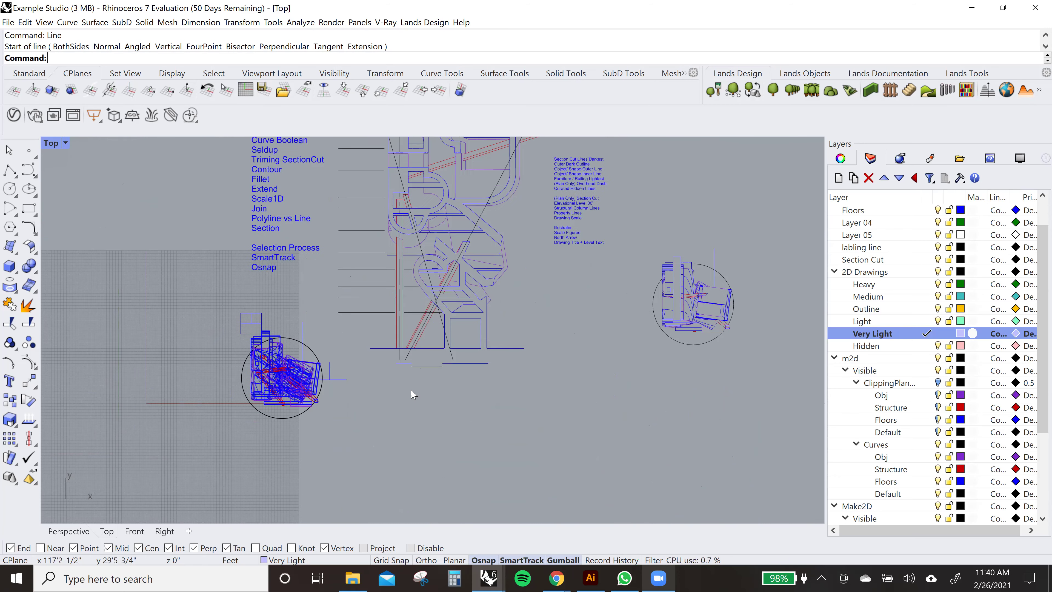
pyautogui.click(69, 531)
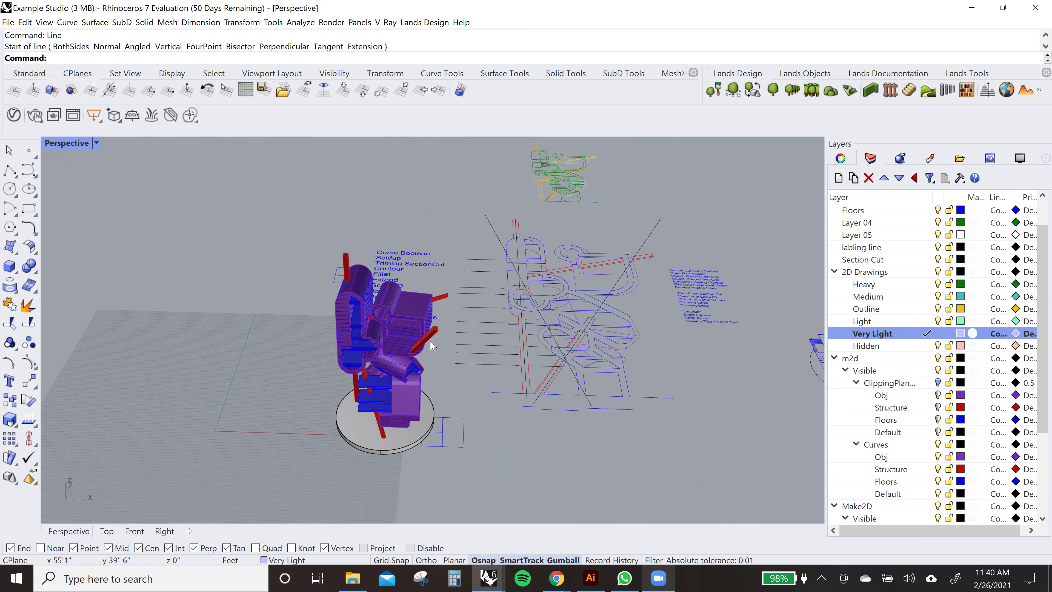
pyautogui.click(107, 531)
pyautogui.scroll(4, 685, 281)
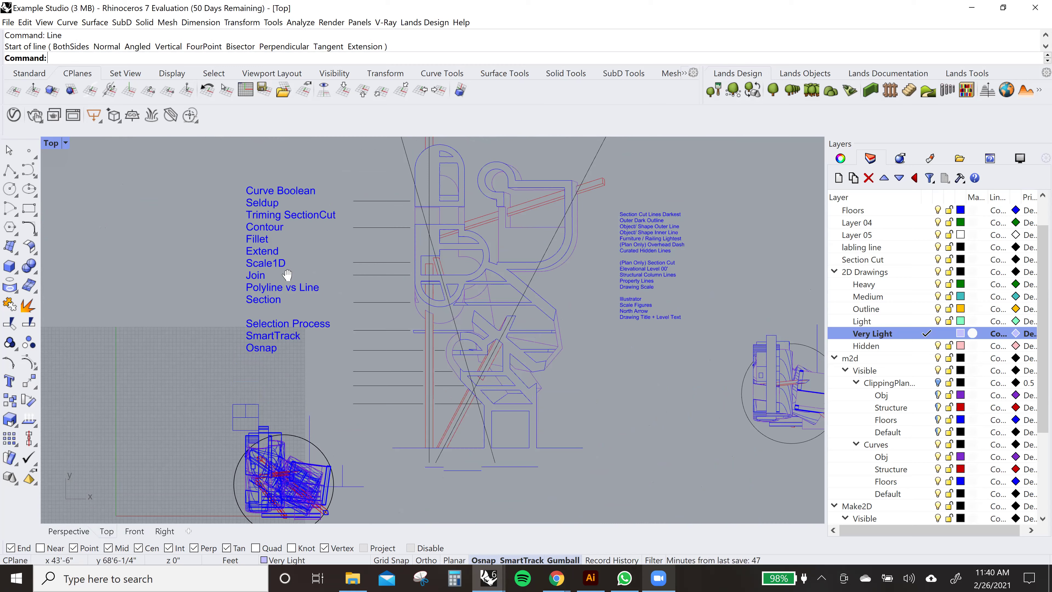
pyautogui.scroll(4, 685, 281)
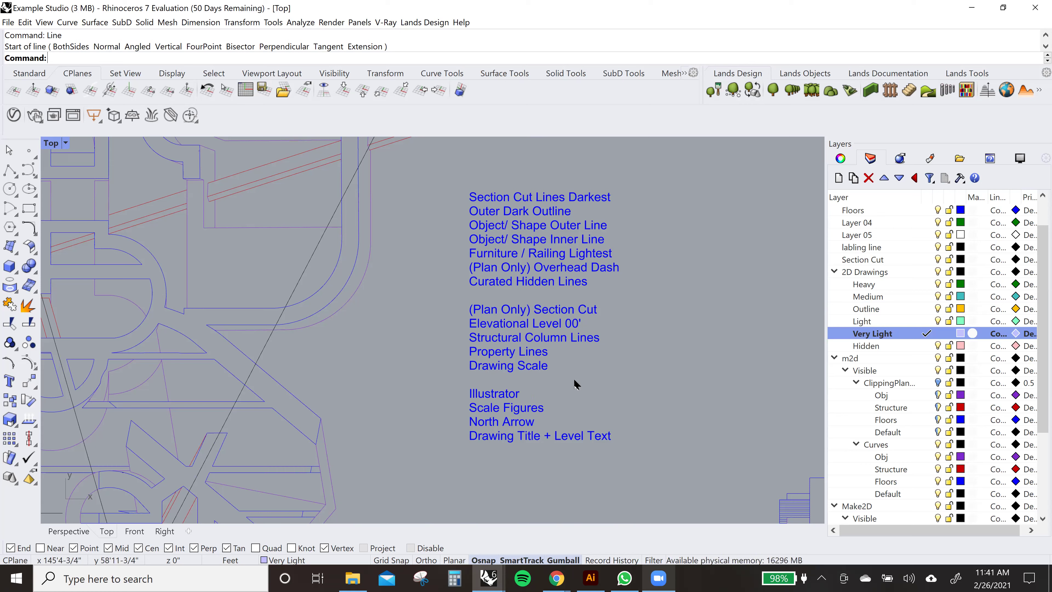
pyautogui.scroll(-8, 574, 379)
pyautogui.moveTo(573, 379); pyautogui.dragTo(605, 307, button='right')
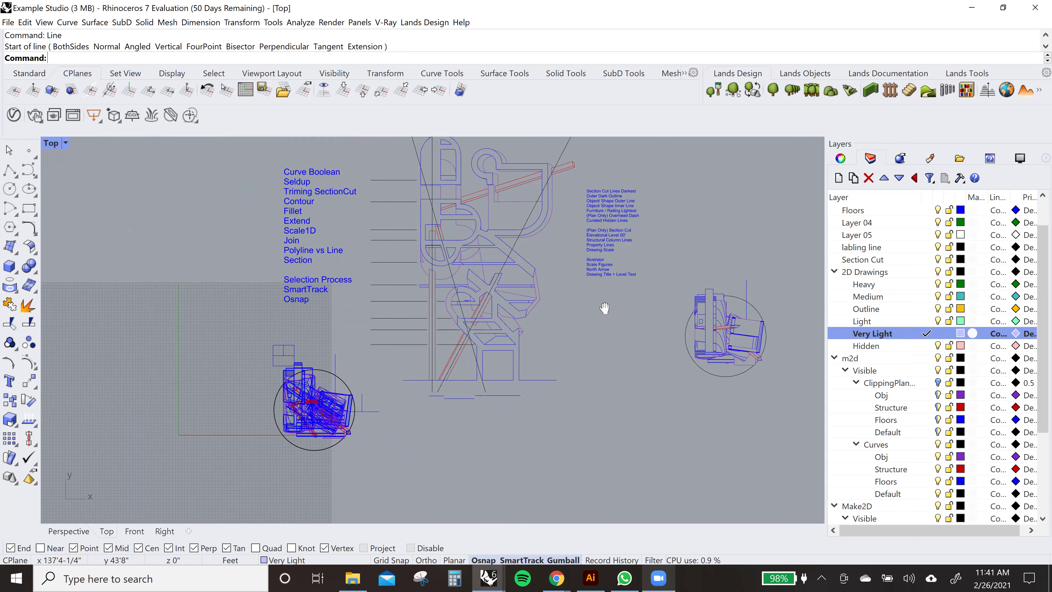
pyautogui.scroll(2, 622, 356)
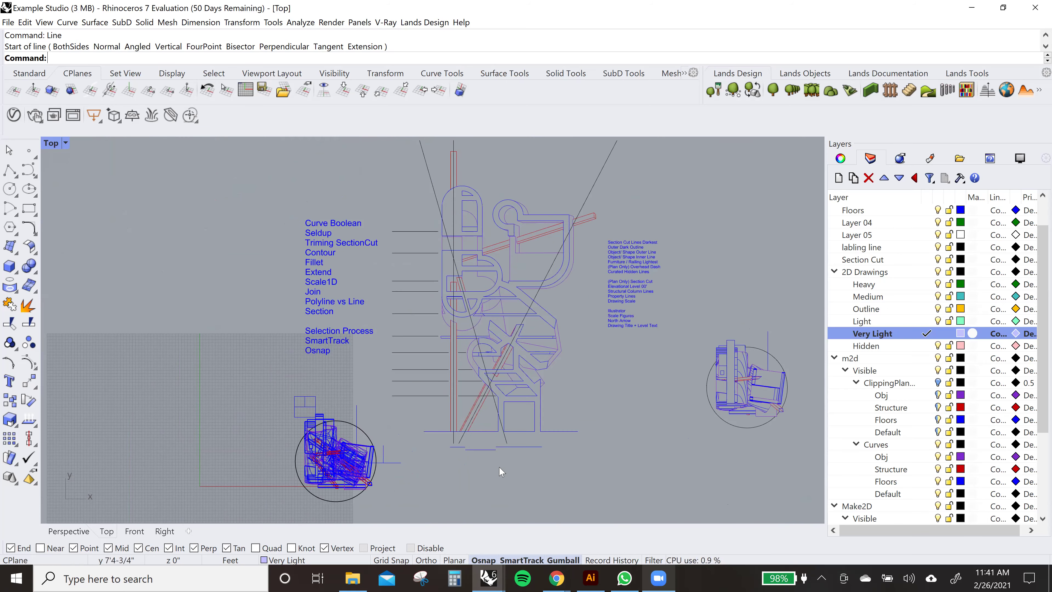
# - Examine the short horizontal lines below the original section's ground line, selecting the section curves and clearing the selection
pyautogui.scroll(5, 493, 460)
pyautogui.scroll(3, 485, 449)
pyautogui.hotkey('ctrl', 'a')
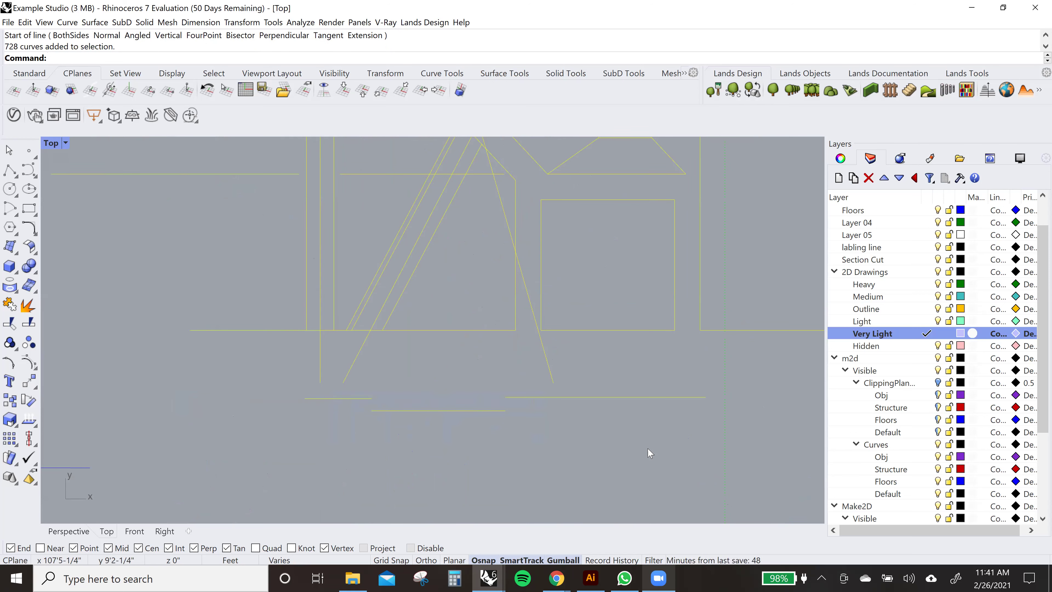
pyautogui.click(503, 448)
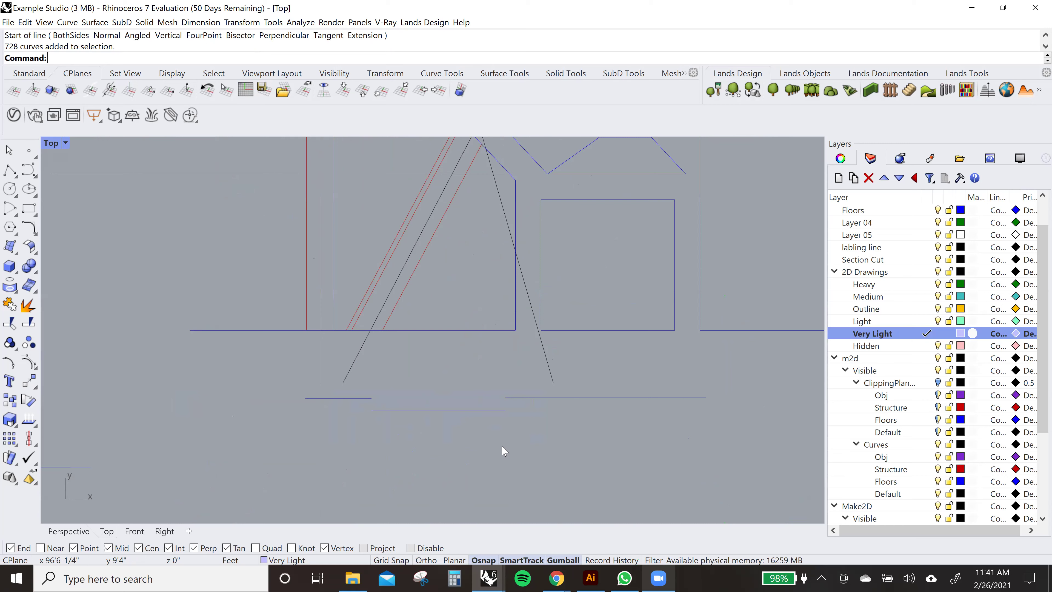
pyautogui.scroll(-2, 502, 451)
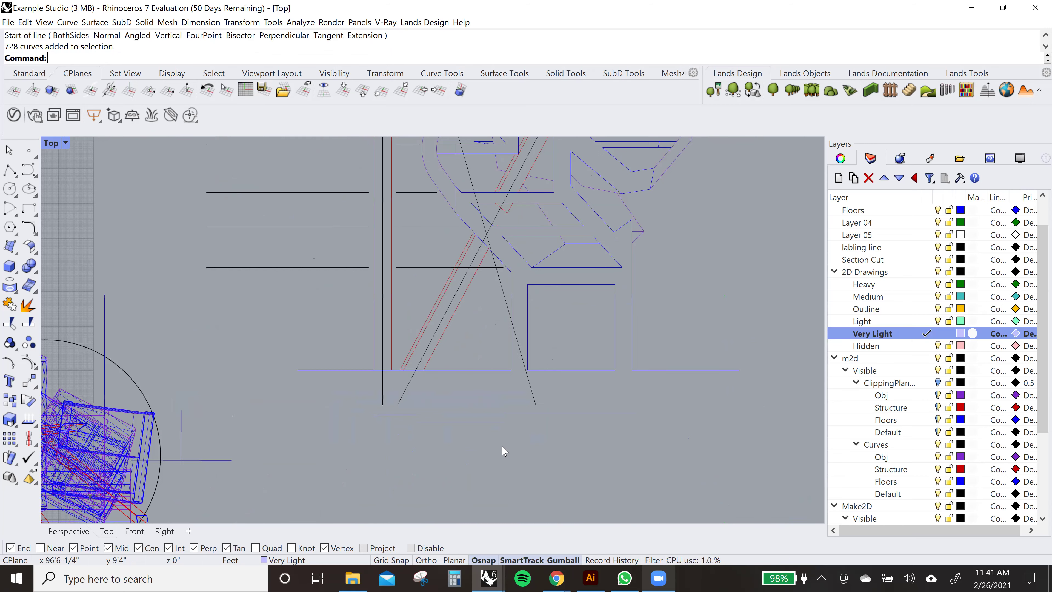
pyautogui.scroll(-1, 502, 451)
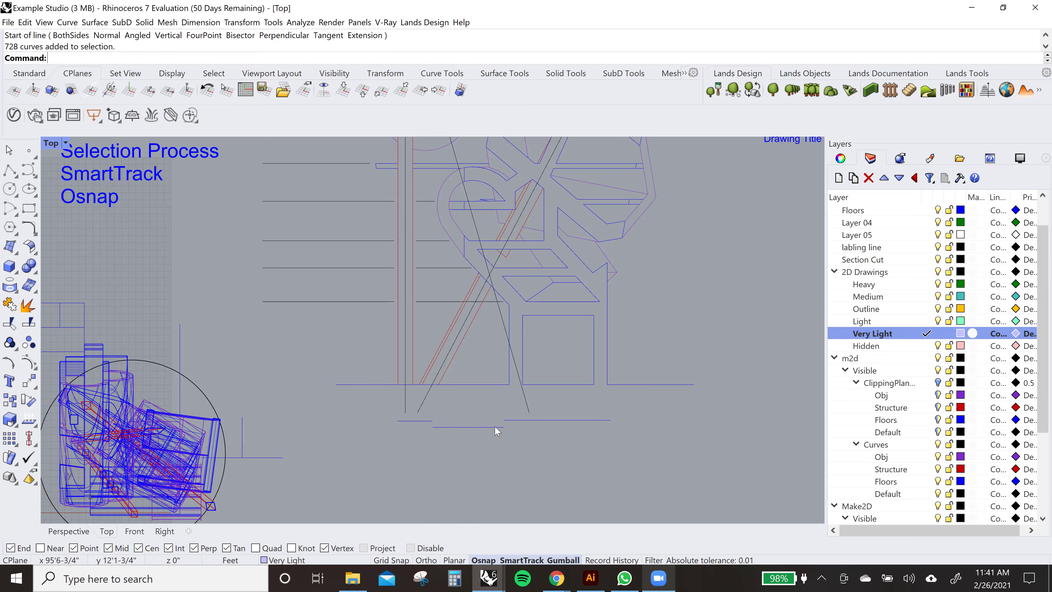
pyautogui.press('Return')
pyautogui.scroll(-2, 451, 426)
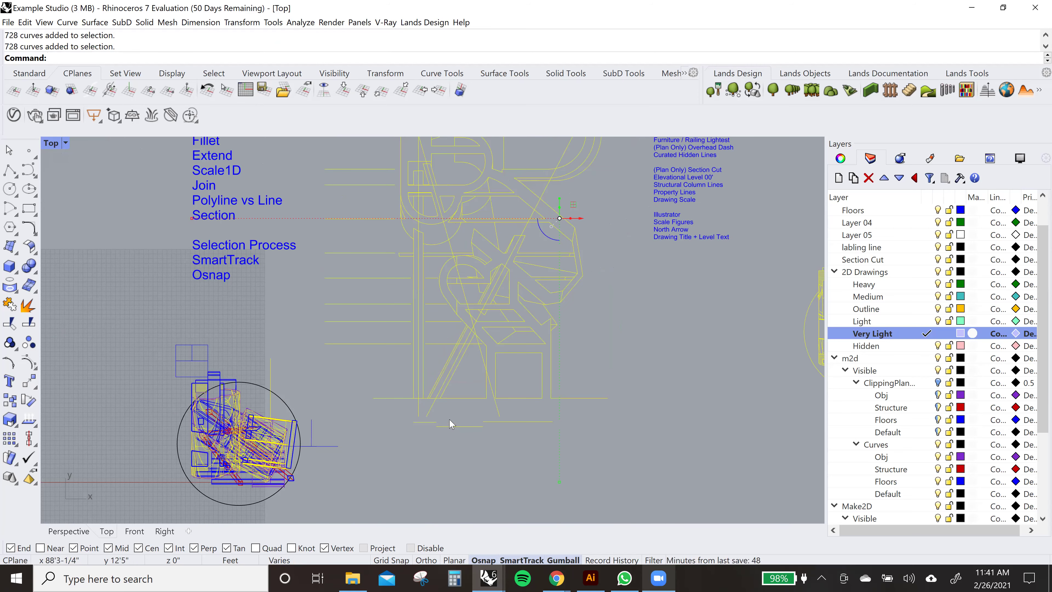
pyautogui.moveTo(499, 363); pyautogui.dragTo(497, 396, button='right')
pyautogui.scroll(-2, 497, 398)
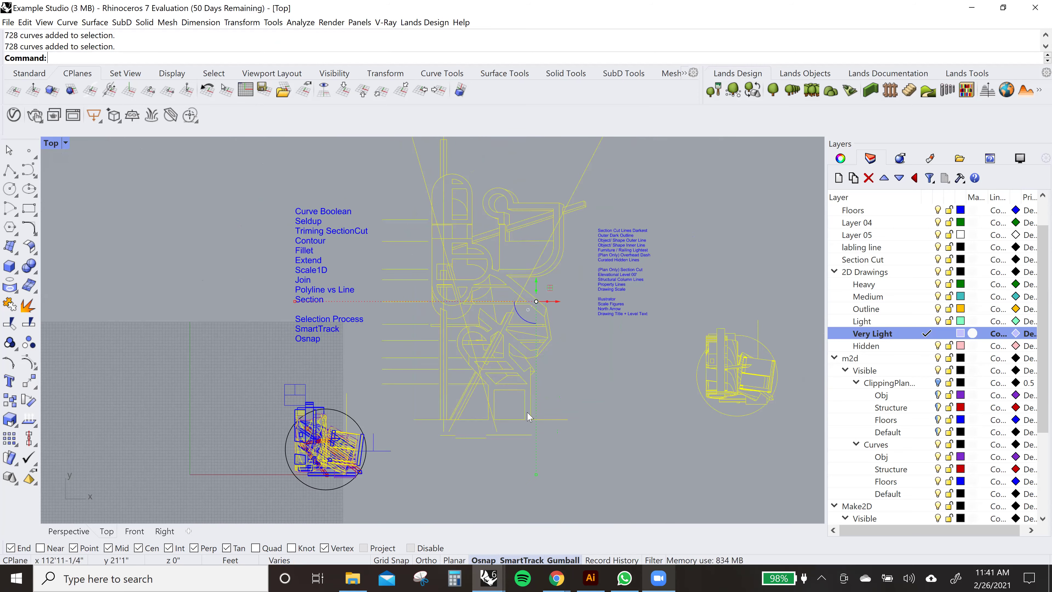
pyautogui.scroll(1, 511, 431)
pyautogui.scroll(1, 509, 445)
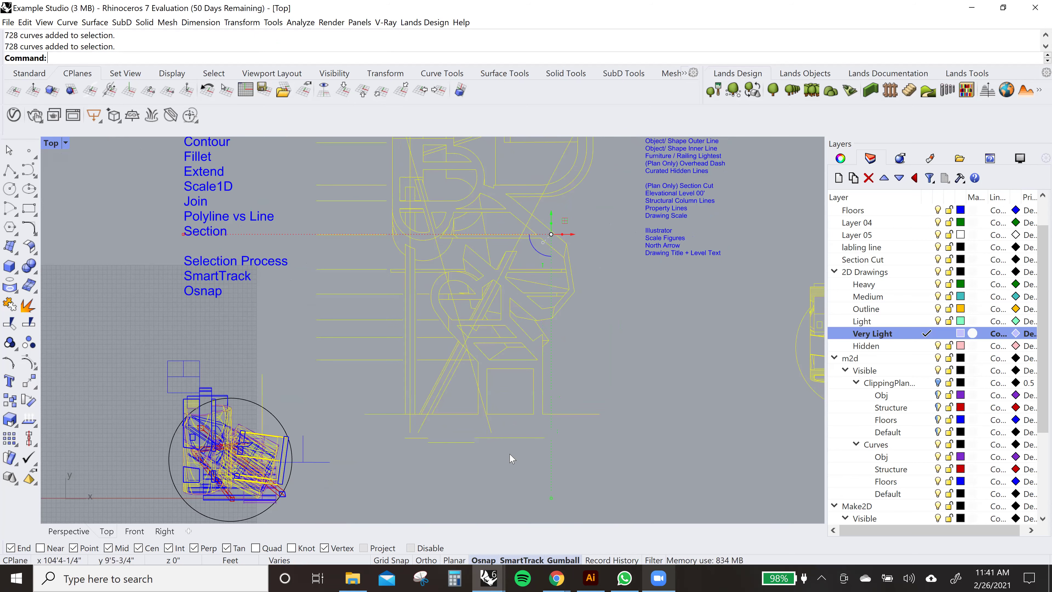
pyautogui.press('Escape')
pyautogui.scroll(1, 536, 437)
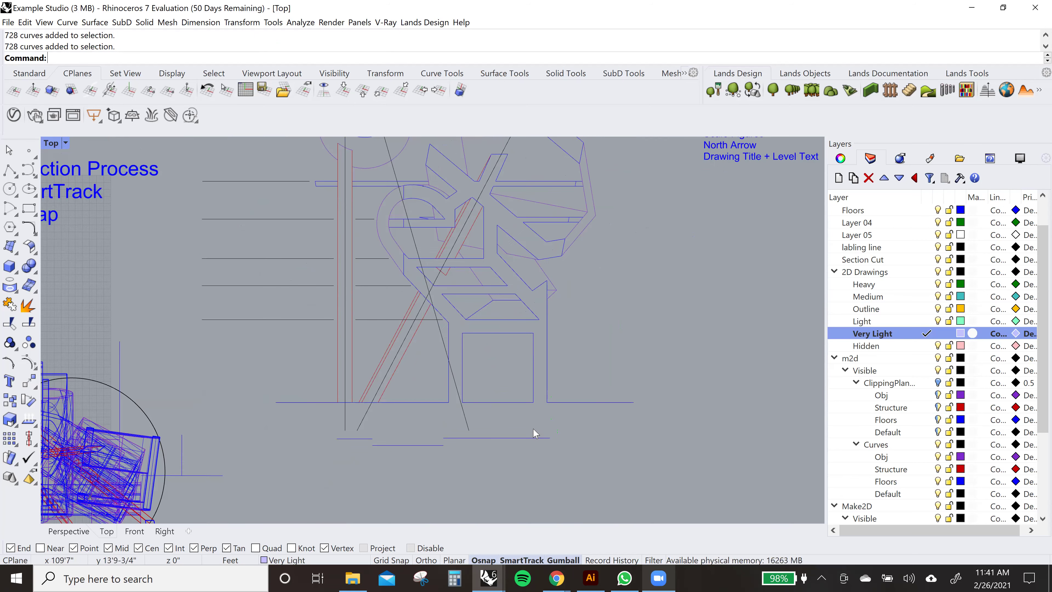
# - Try a short horizontal Very Light line below the ground line beside the section's base, and delete it
pyautogui.write('Line')
pyautogui.press('Return')
pyautogui.scroll(2, 531, 427)
pyautogui.click(526, 429)
pyautogui.click(620, 428)
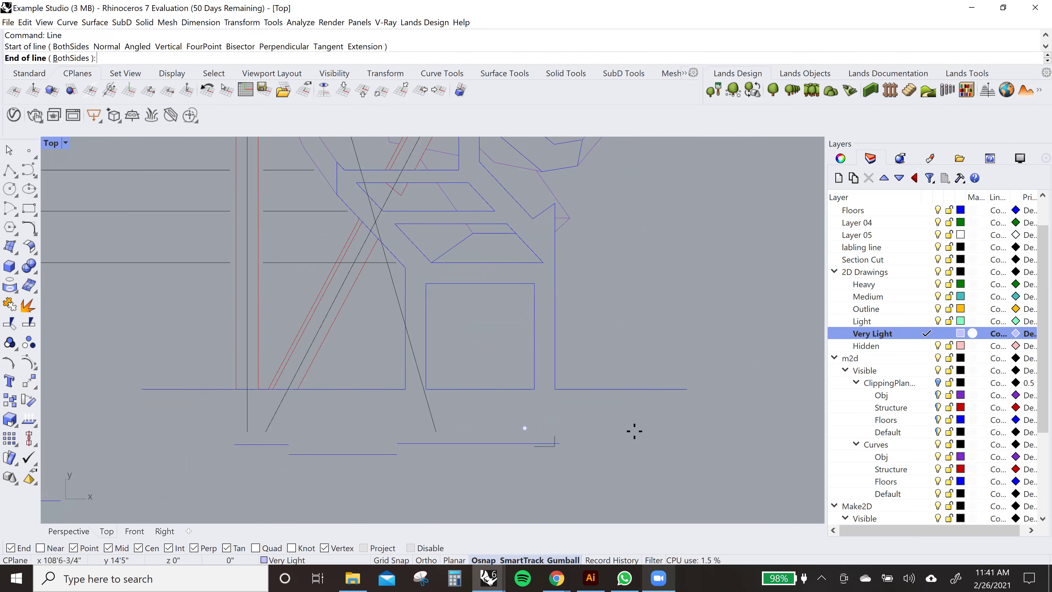
pyautogui.scroll(-2, 617, 447)
pyautogui.click(614, 442)
pyautogui.scroll(-2, 614, 442)
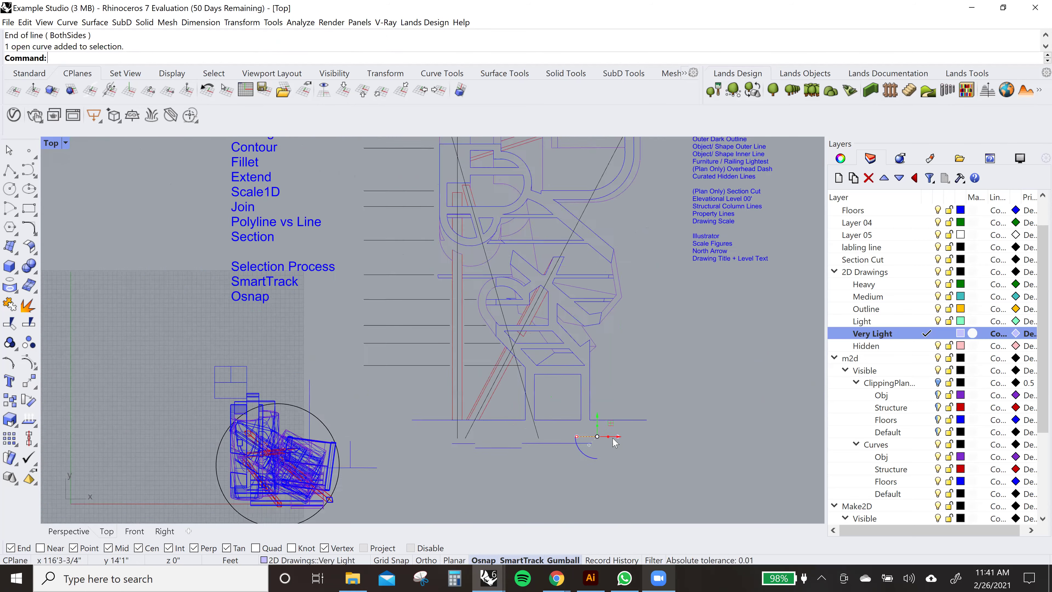
pyautogui.scroll(1, 593, 390)
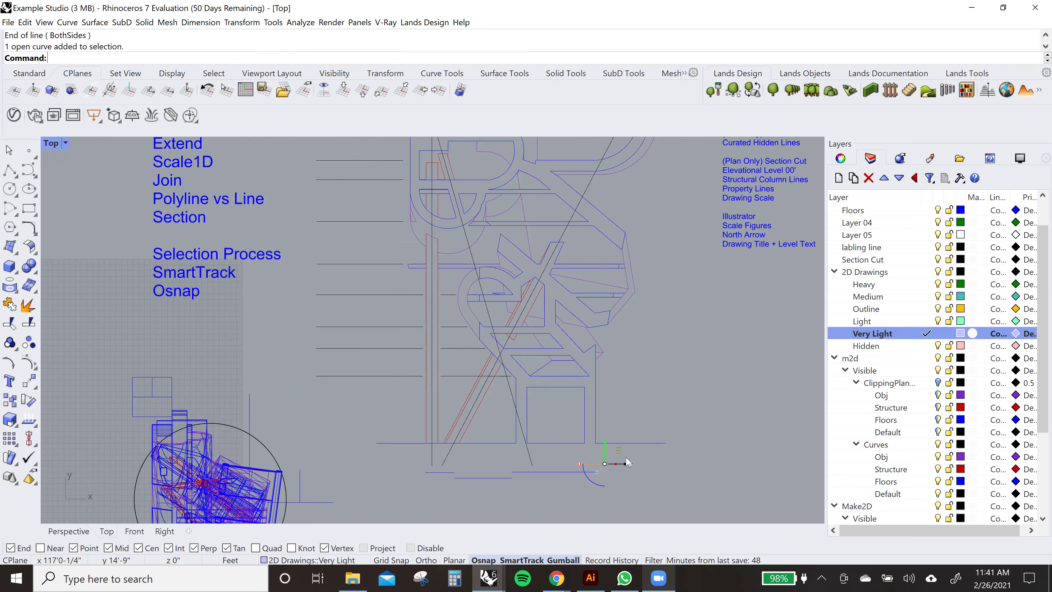
pyautogui.press('Delete')
# - Select the horizontal clipping plane beside the 3D model and toggle one of the viewports it clips
pyautogui.scroll(-4, 638, 473)
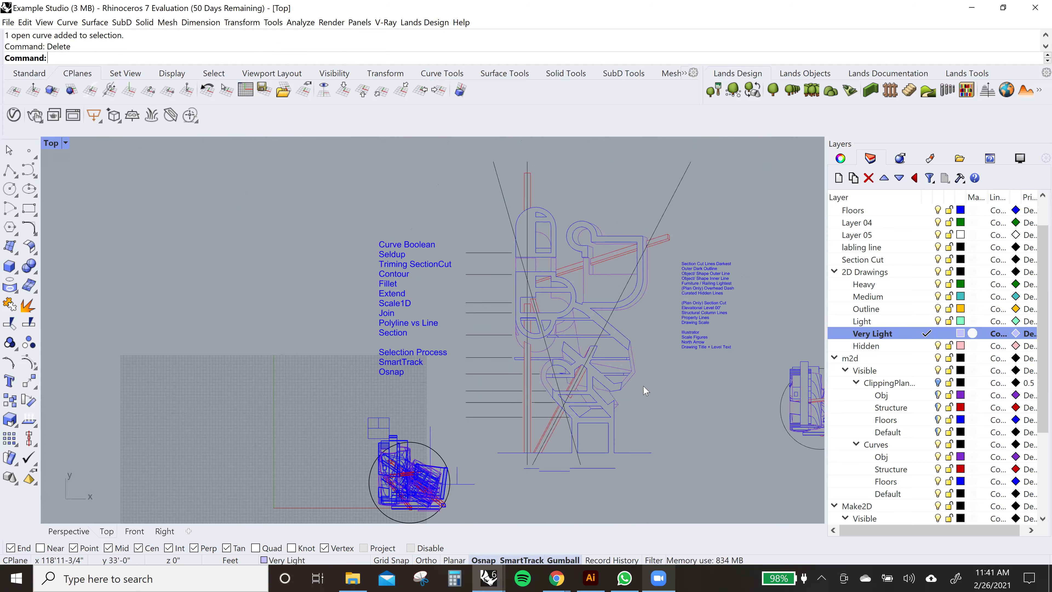
pyautogui.moveTo(678, 221)
pyautogui.mouseDown(button='right')
pyautogui.moveTo(674, 254)
pyautogui.moveTo(594, 413)
pyautogui.moveTo(642, 224)
pyautogui.mouseUp(button='right')
pyautogui.moveTo(555, 362); pyautogui.dragTo(571, 313, button='right')
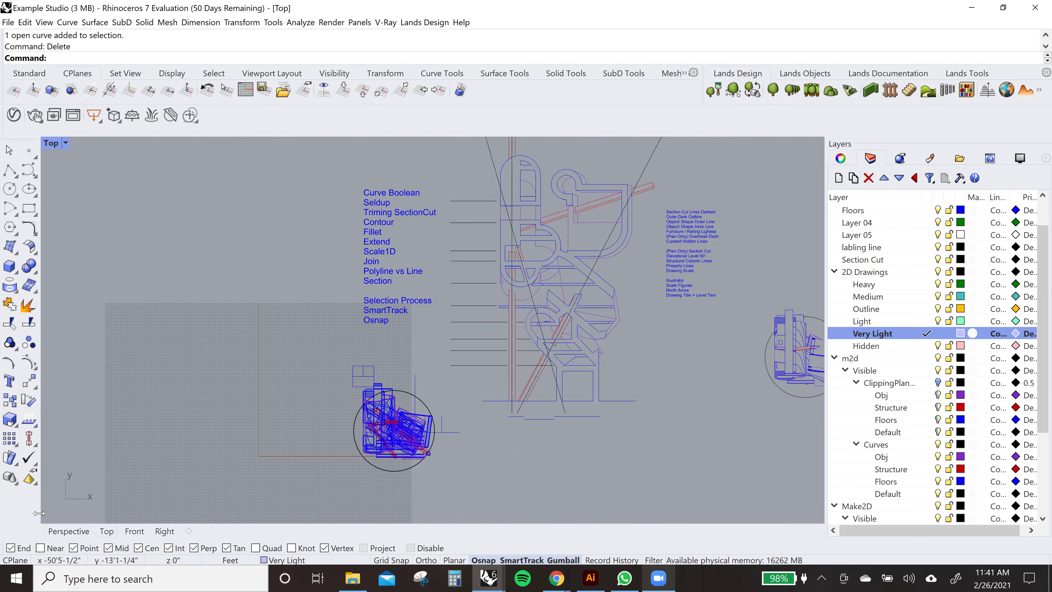
pyautogui.click(68, 531)
pyautogui.scroll(6, 380, 327)
pyautogui.moveTo(394, 341); pyautogui.dragTo(330, 306, button='right')
pyautogui.scroll(3, 455, 232)
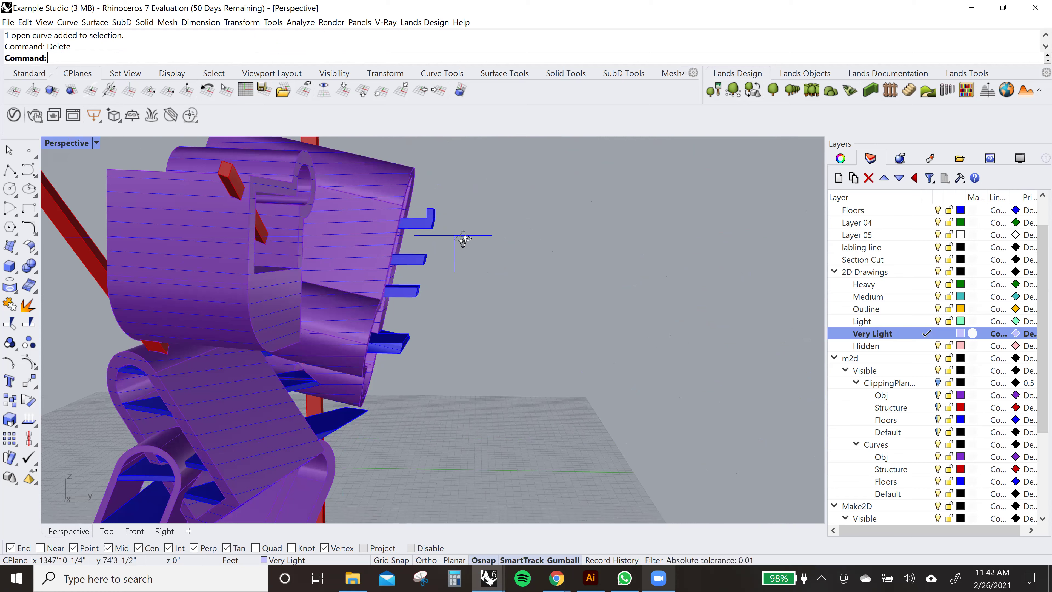
pyautogui.click(516, 217)
pyautogui.moveTo(517, 216); pyautogui.dragTo(583, 301, button='right')
pyautogui.scroll(2, 535, 260)
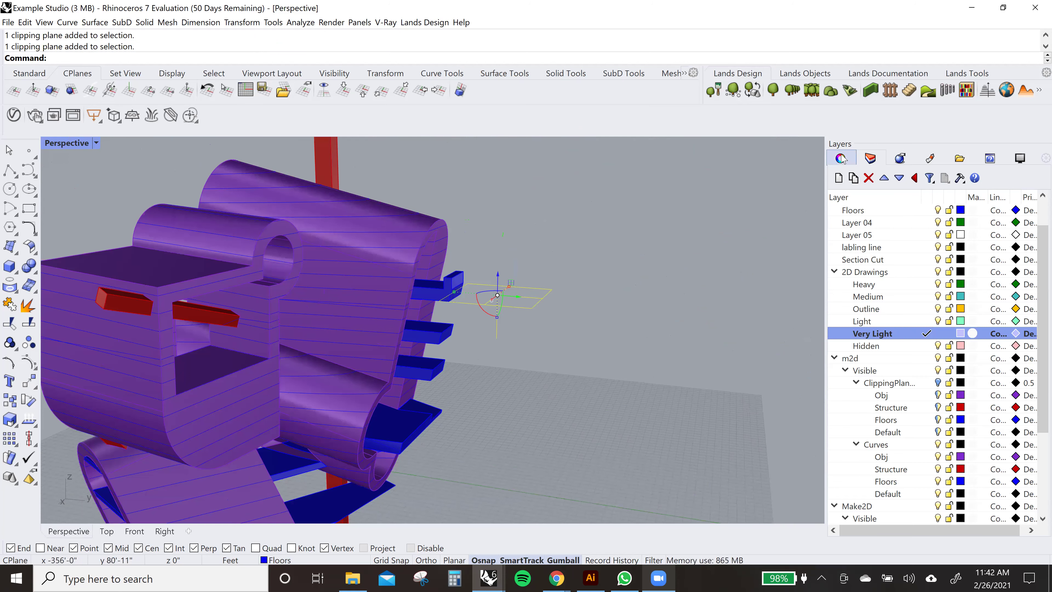
pyautogui.click(840, 157)
pyautogui.click(843, 297)
pyautogui.click(528, 438)
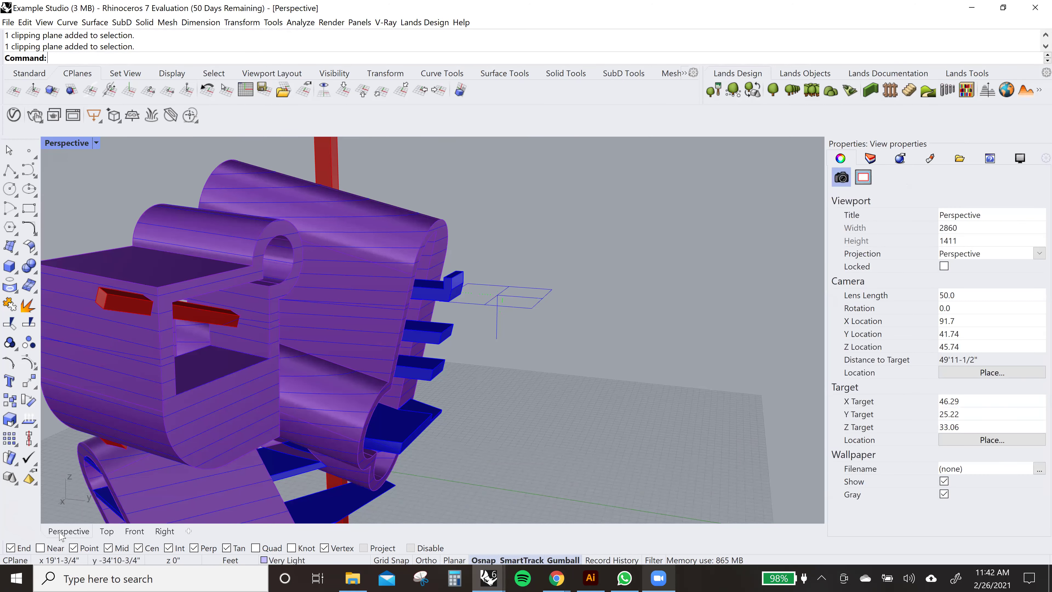
# - Set the Top viewport's display mode to Shaded
pyautogui.click(106, 531)
pyautogui.scroll(3, 374, 321)
pyautogui.scroll(1, 374, 321)
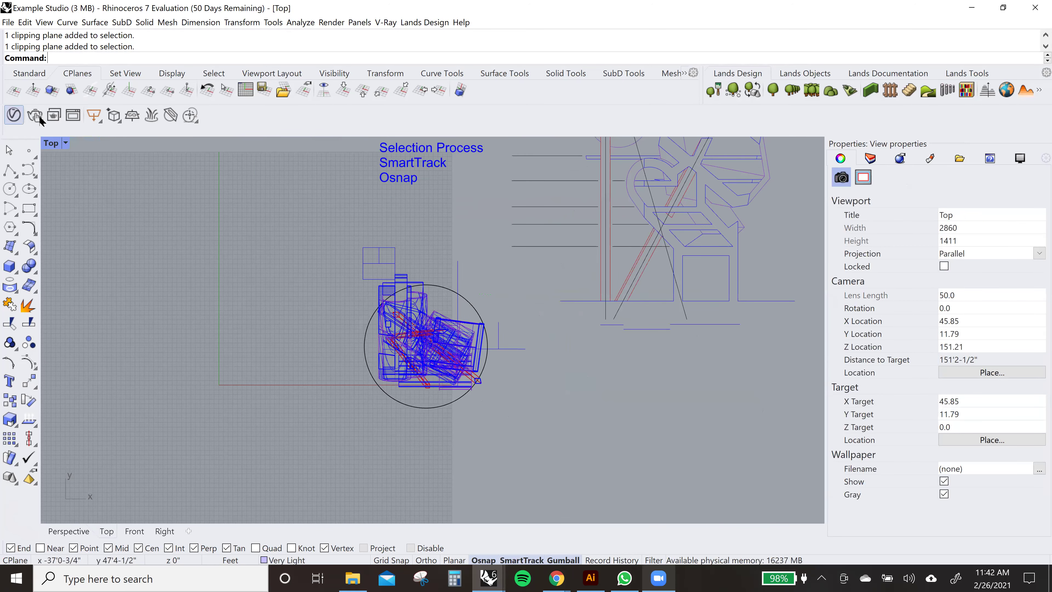
pyautogui.click(59, 144)
pyautogui.click(120, 77)
pyautogui.scroll(2, 416, 334)
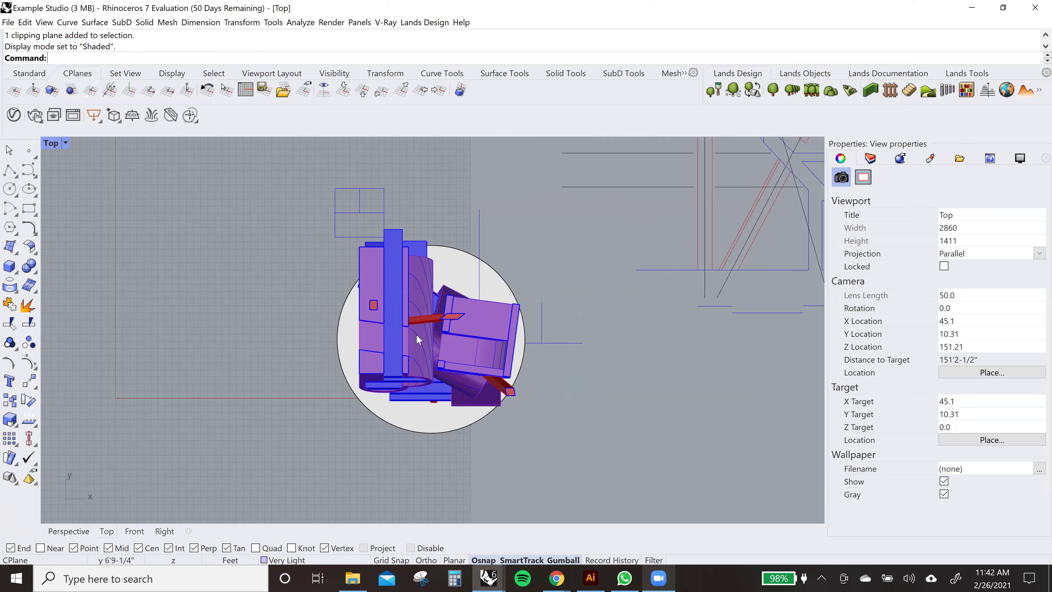
# - Generate a Make2D plan of the 3D model and its circular base, excluding the clipping planes and existing drawing curves from the selection
pyautogui.moveTo(373, 206); pyautogui.dragTo(367, 197, button='right')
pyautogui.scroll(2, 382, 237)
pyautogui.scroll(-1, 551, 239)
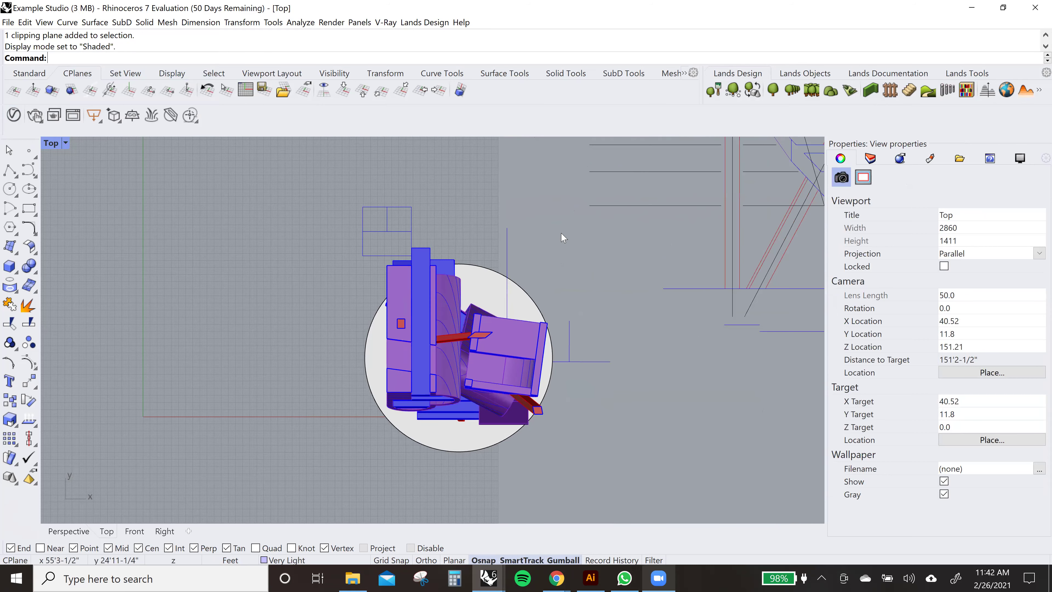
pyautogui.moveTo(617, 220); pyautogui.dragTo(594, 242, button='right')
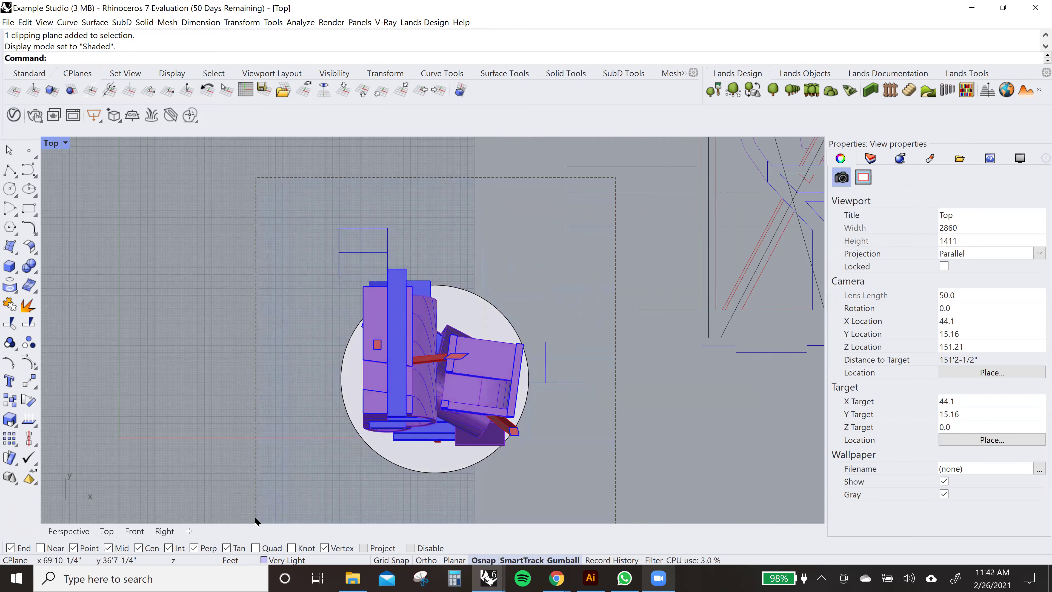
pyautogui.hotkey('ctrl', 'a')
pyautogui.moveTo(466, 276); pyautogui.dragTo(460, 310, button='right')
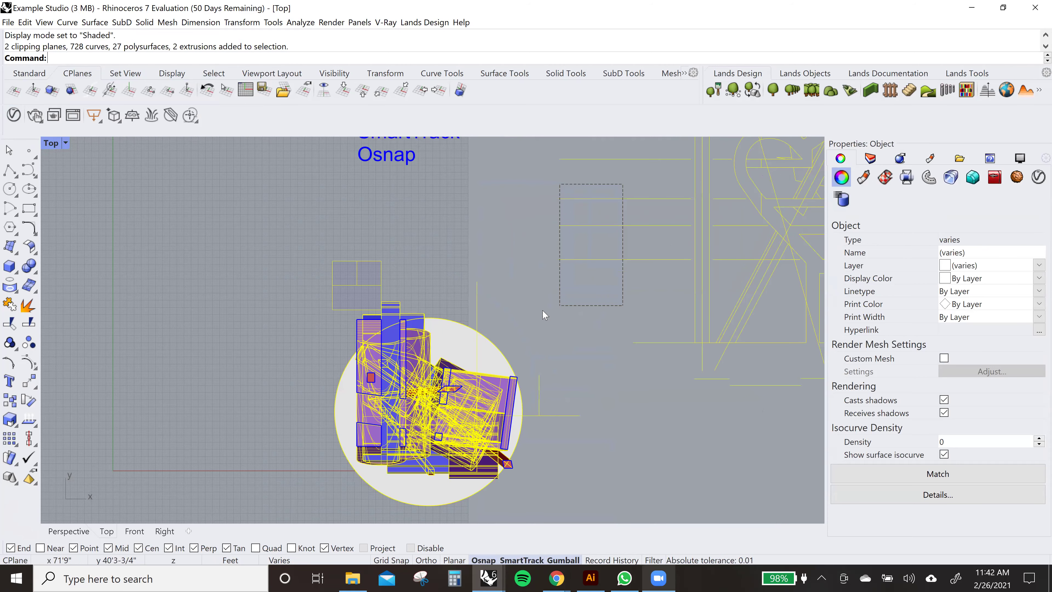
pyautogui.keyDown('ctrl'); pyautogui.moveTo(542, 311); pyautogui.dragTo(538, 311); pyautogui.keyUp('ctrl')
pyautogui.keyDown('ctrl'); pyautogui.moveTo(555, 405); pyautogui.dragTo(539, 432); pyautogui.keyUp('ctrl')
pyautogui.keyDown('ctrl'); pyautogui.moveTo(405, 243); pyautogui.dragTo(334, 279); pyautogui.keyUp('ctrl')
pyautogui.moveTo(425, 298); pyautogui.dragTo(424, 289, button='right')
pyautogui.write('Make')
pyautogui.press('Return')
pyautogui.press('Return')
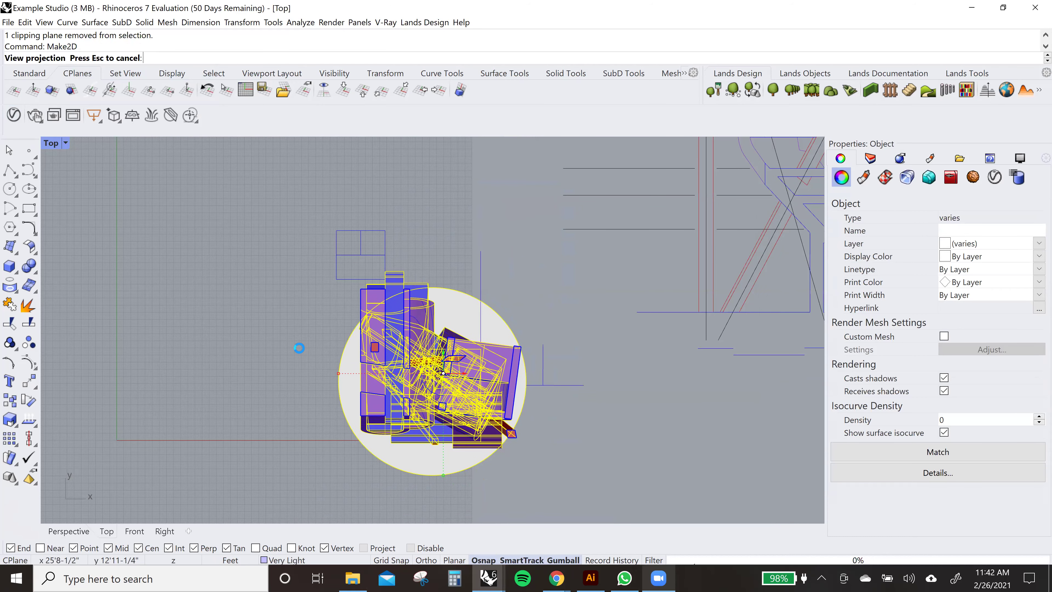
# - Move the new 2D plan curves into the empty space on the far side of the existing circled plan
pyautogui.scroll(-2, 300, 352)
pyautogui.scroll(-6, 367, 333)
pyautogui.moveTo(396, 331); pyautogui.dragTo(318, 332, button='right')
pyautogui.write('M')
pyautogui.press('Return')
pyautogui.click(339, 376)
pyautogui.scroll(2, 746, 337)
pyautogui.click(751, 348)
pyautogui.scroll(8, 714, 259)
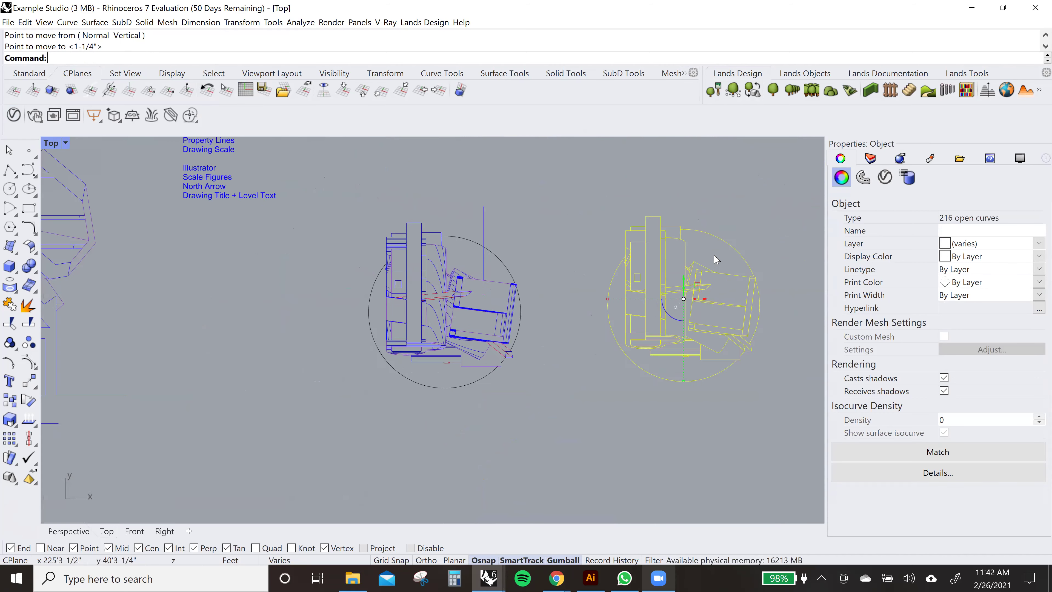
pyautogui.click(739, 245)
# - Examine the new plan's linework, toggling the Make2D Visible layer off and on to identify its curves
pyautogui.moveTo(747, 246); pyautogui.dragTo(697, 255, button='right')
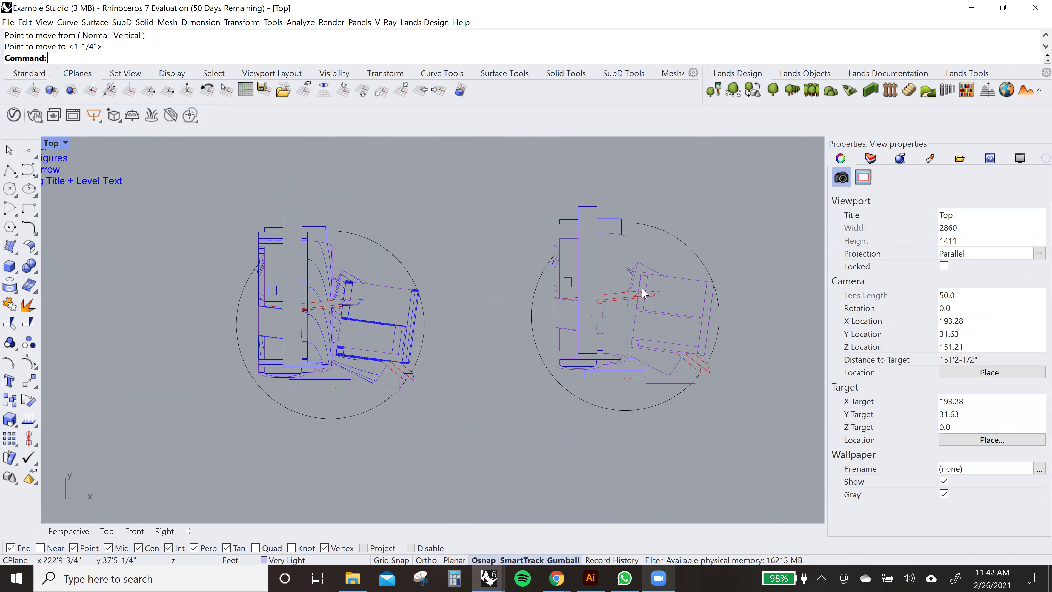
pyautogui.scroll(3, 638, 292)
pyautogui.click(688, 218)
pyautogui.click(711, 197)
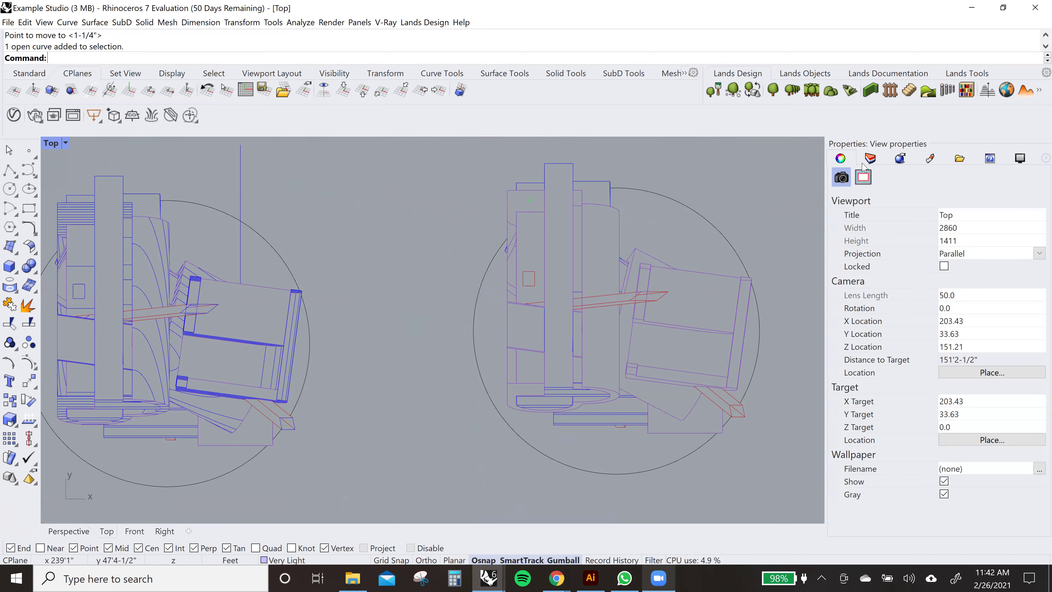
pyautogui.click(870, 158)
pyautogui.scroll(-3, 937, 324)
pyautogui.scroll(1, 937, 291)
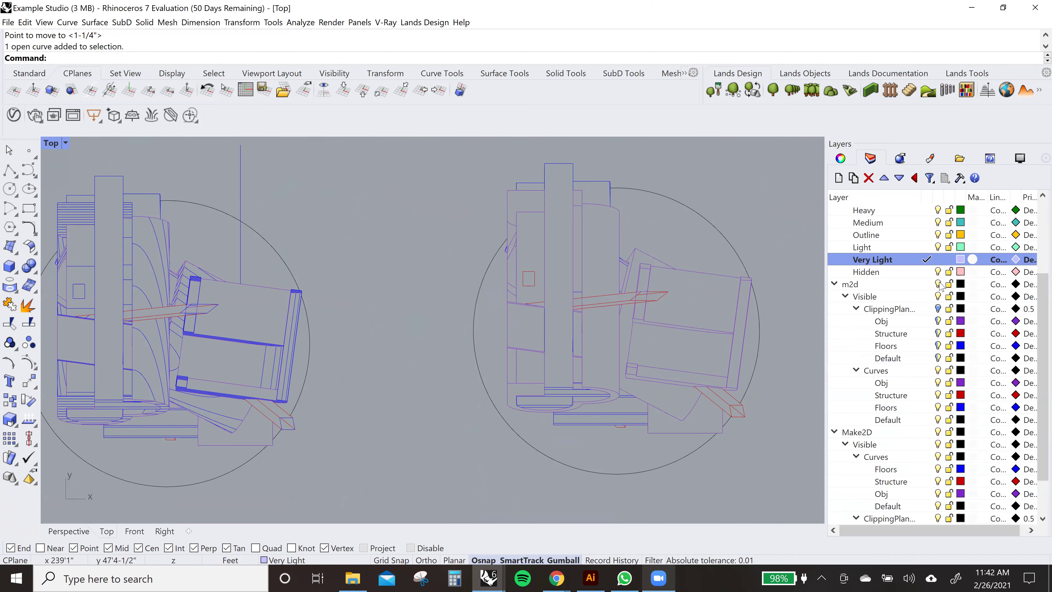
pyautogui.scroll(-1, 935, 376)
pyautogui.click(938, 396)
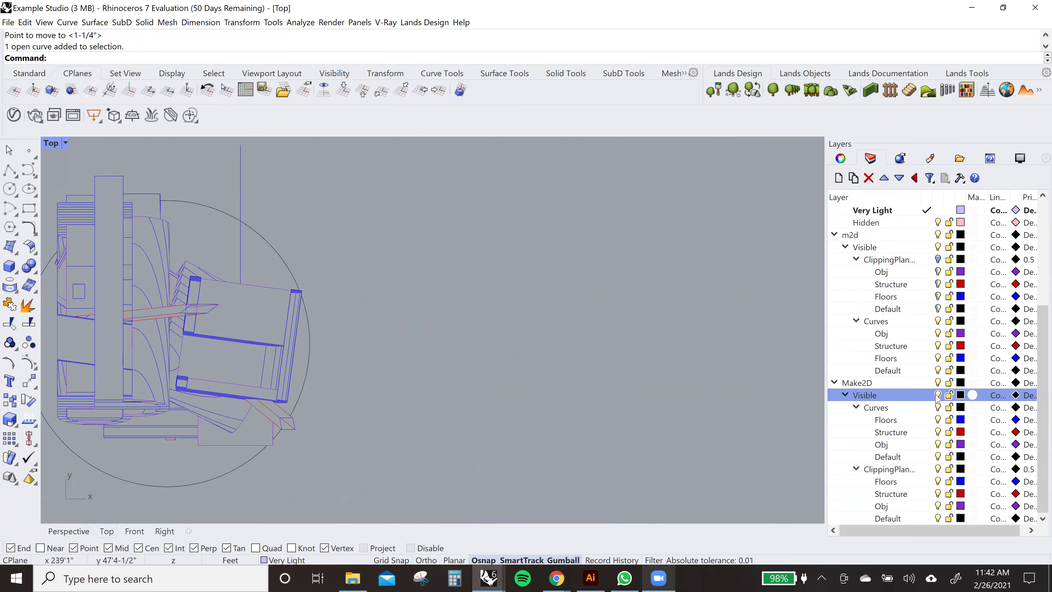
pyautogui.click(938, 395)
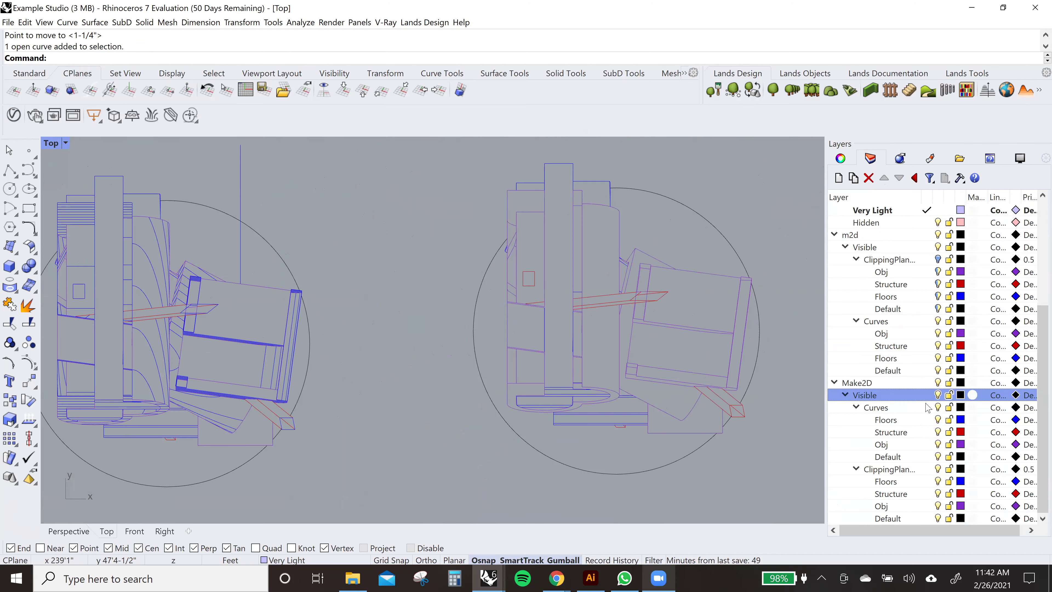
pyautogui.click(938, 395)
pyautogui.click(938, 395)
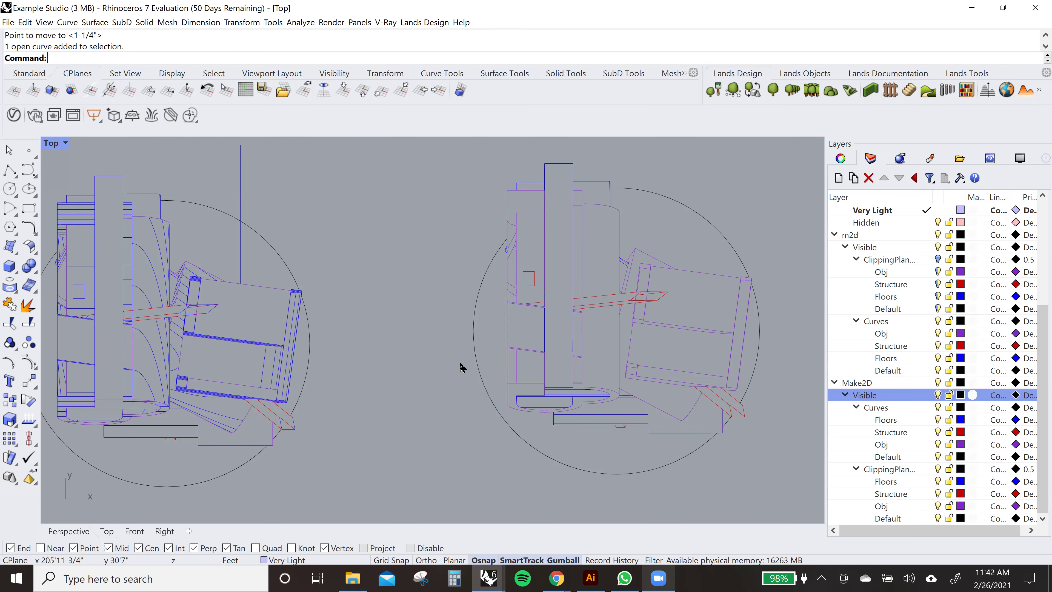
# - Toggle the Make2D Curves sublayer off and on to identify which lines of the new plan it holds
pyautogui.scroll(-3, 463, 367)
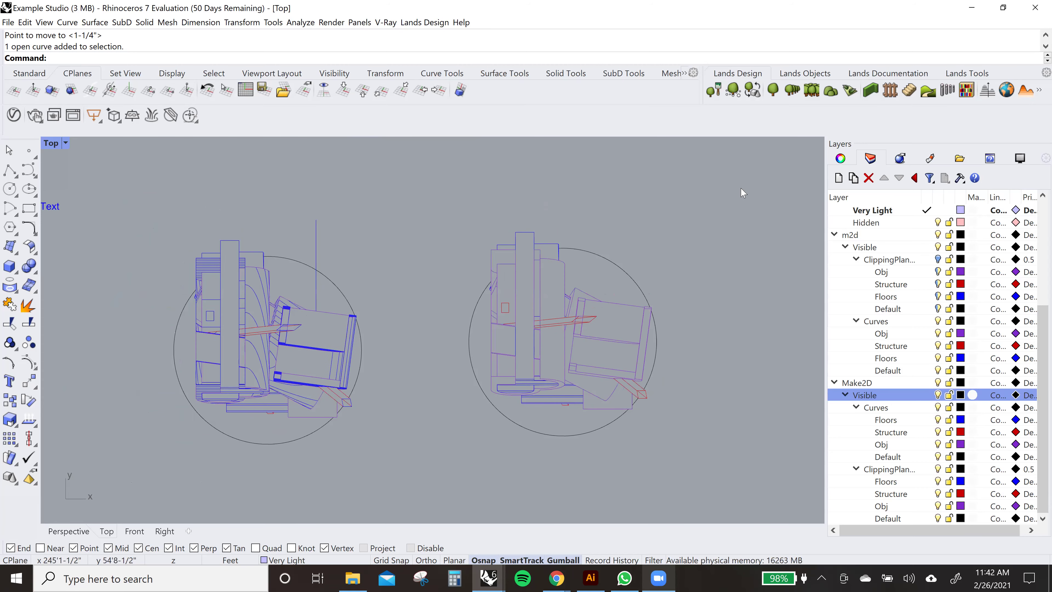
pyautogui.click(938, 408)
pyautogui.click(938, 408)
pyautogui.click(937, 408)
pyautogui.click(938, 407)
pyautogui.scroll(-3, 597, 382)
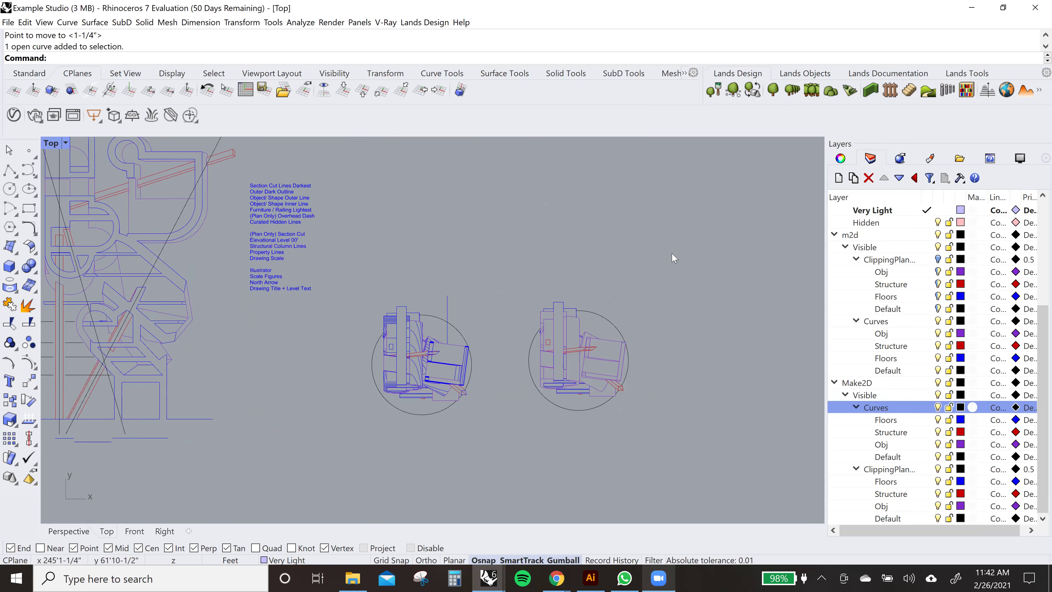
pyautogui.moveTo(534, 442); pyautogui.dragTo(511, 451)
pyautogui.moveTo(543, 418); pyautogui.dragTo(601, 350, button='right')
pyautogui.scroll(-4, 601, 349)
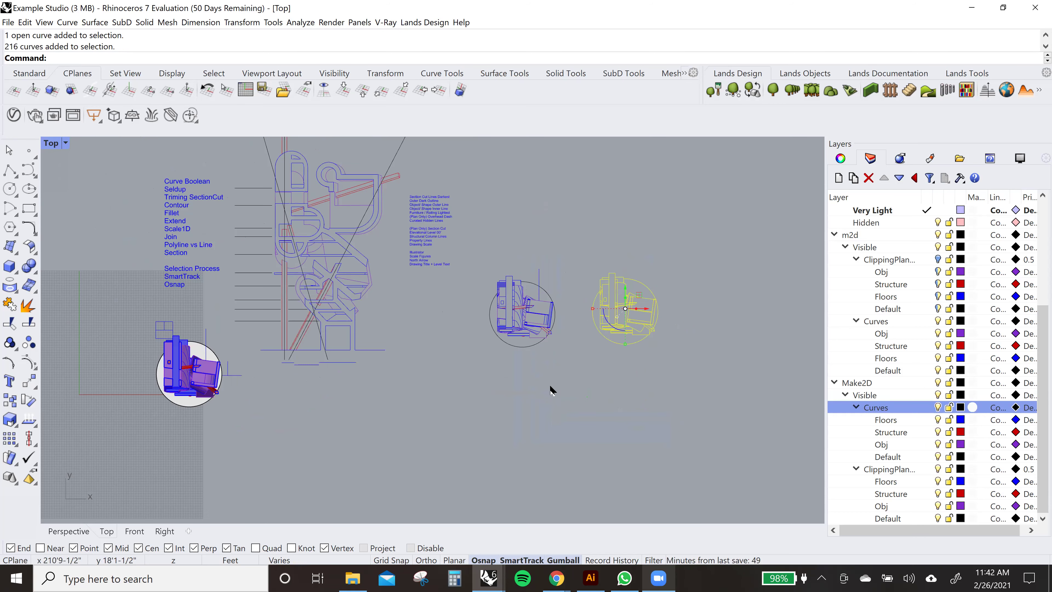
pyautogui.click(551, 387)
pyautogui.moveTo(231, 383); pyautogui.dragTo(381, 372, button='right')
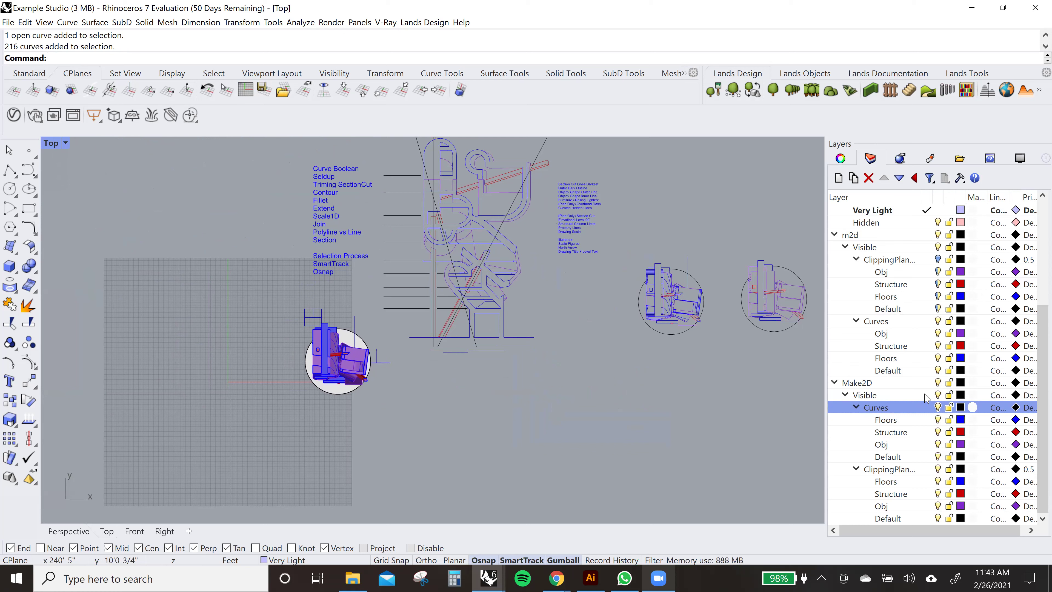
pyautogui.click(939, 408)
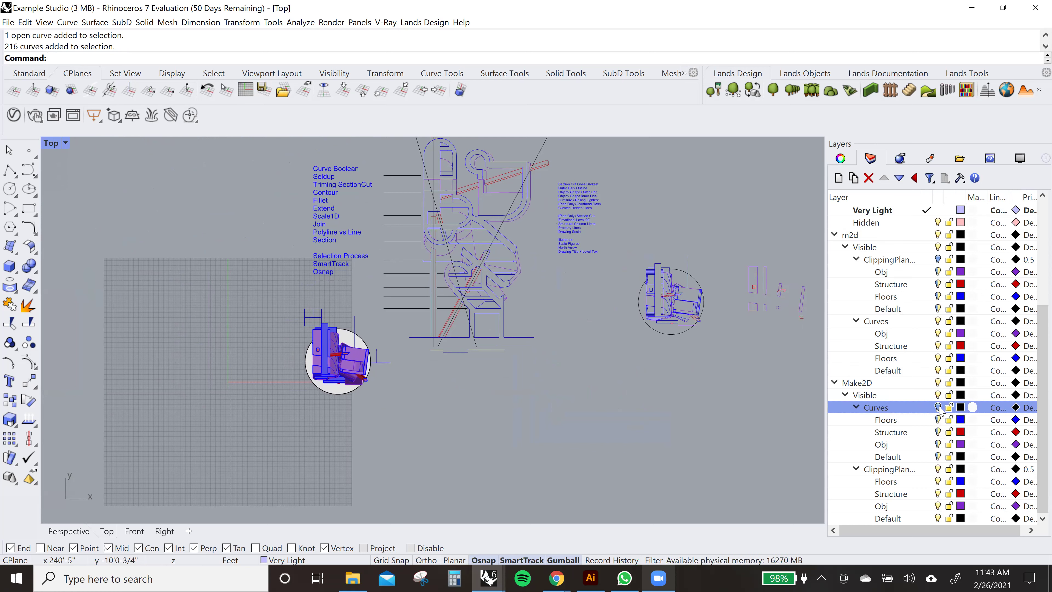
pyautogui.click(939, 408)
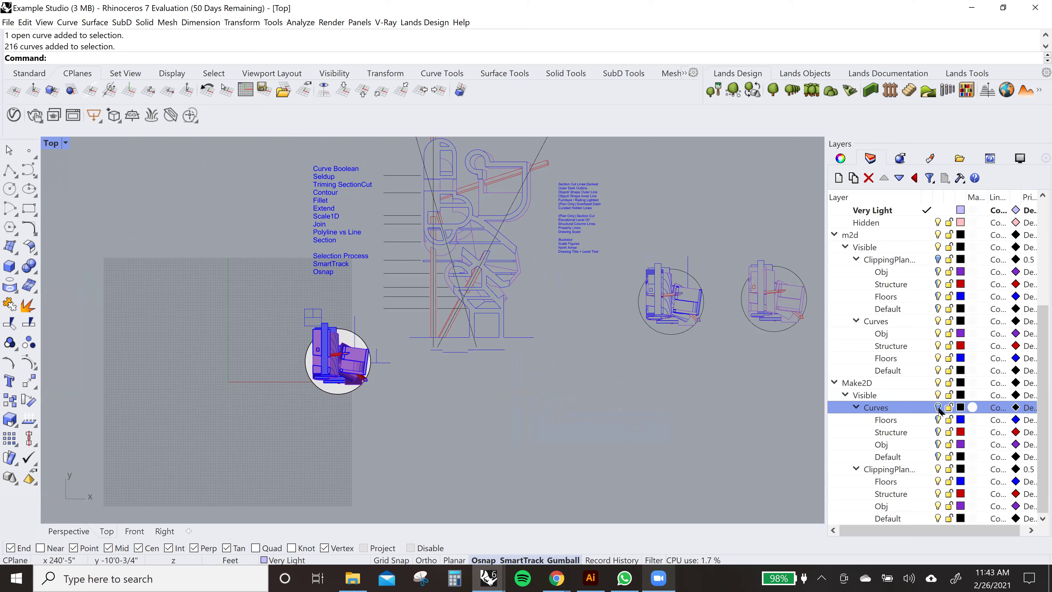
# - Toggle the Make2D ClippingPlaneIntersections sublayer off and on to examine the cut lines in the new plan
pyautogui.click(895, 469)
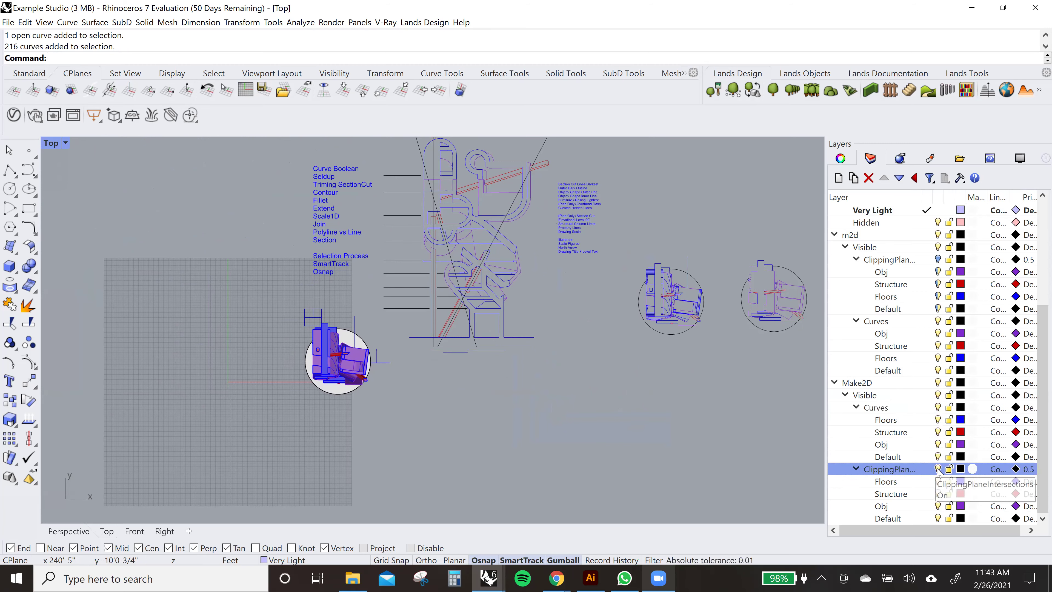
pyautogui.moveTo(753, 373); pyautogui.dragTo(501, 380, button='right')
pyautogui.scroll(5, 534, 337)
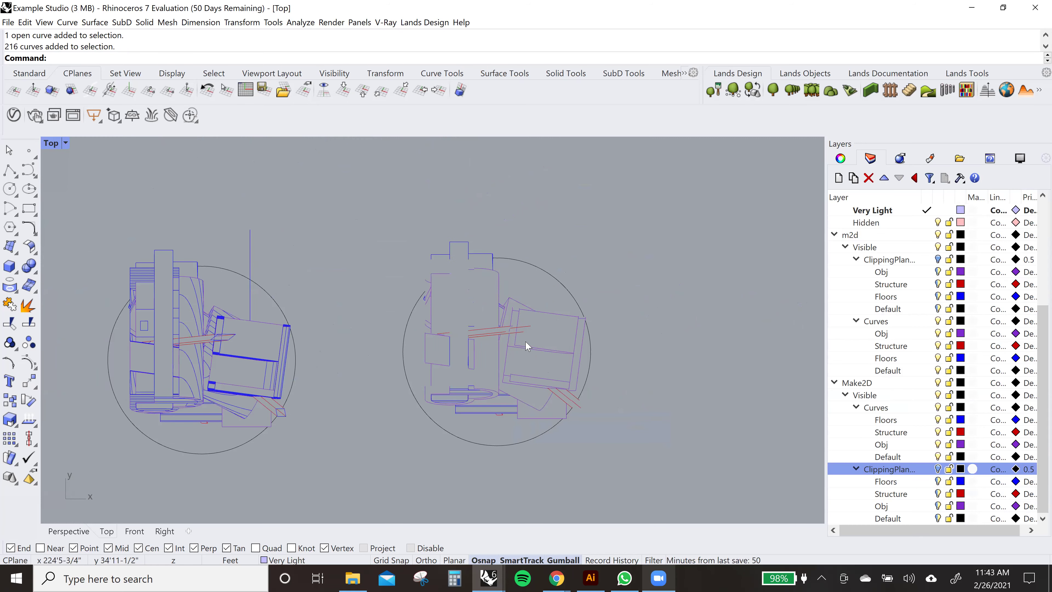
pyautogui.scroll(-5, 527, 346)
pyautogui.moveTo(485, 334); pyautogui.dragTo(463, 338, button='right')
pyautogui.scroll(5, 429, 346)
pyautogui.scroll(-4, 453, 353)
pyautogui.click(938, 470)
pyautogui.click(938, 469)
pyautogui.click(938, 470)
pyautogui.scroll(-10, 663, 385)
pyautogui.moveTo(314, 413); pyautogui.dragTo(438, 382, button='right')
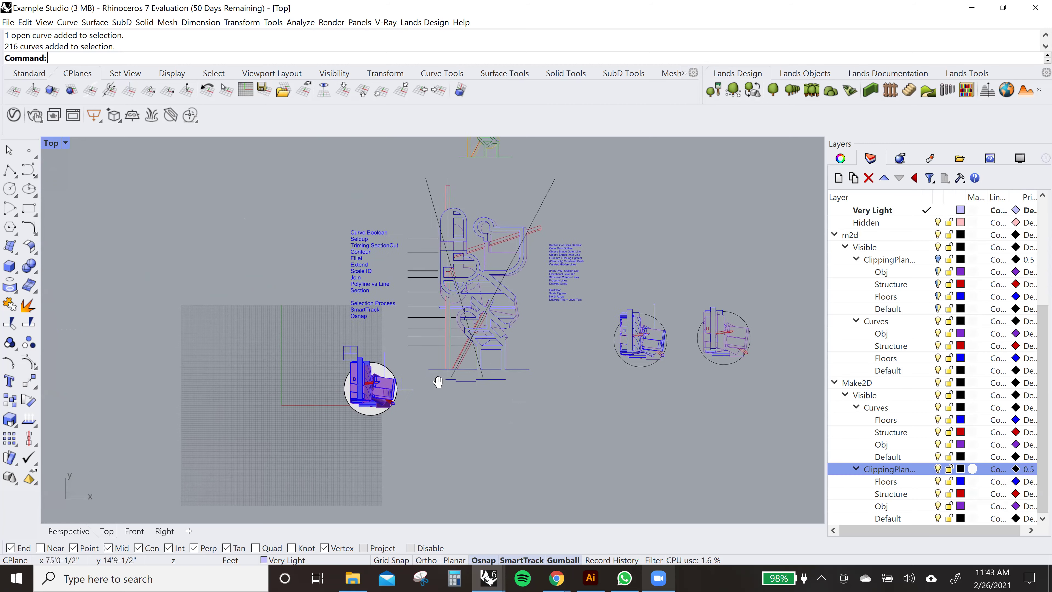
# - Check the 3D model in Perspective, and review the plan's cut lines in Top with the Make2D Curves sublayer toggled off and on
pyautogui.click(68, 531)
pyautogui.moveTo(550, 321); pyautogui.dragTo(526, 298, button='right')
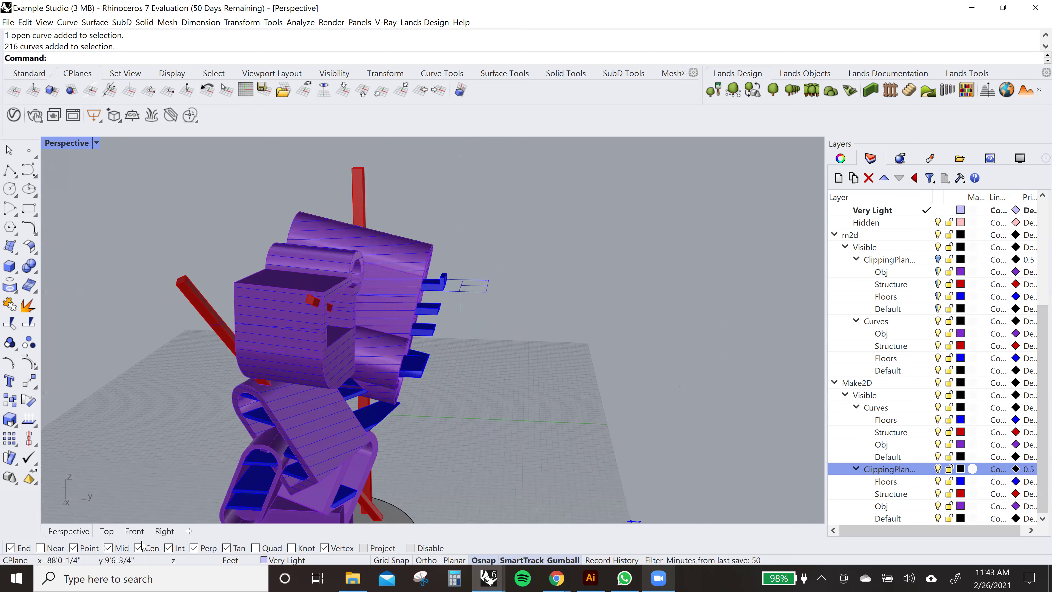
pyautogui.click(107, 531)
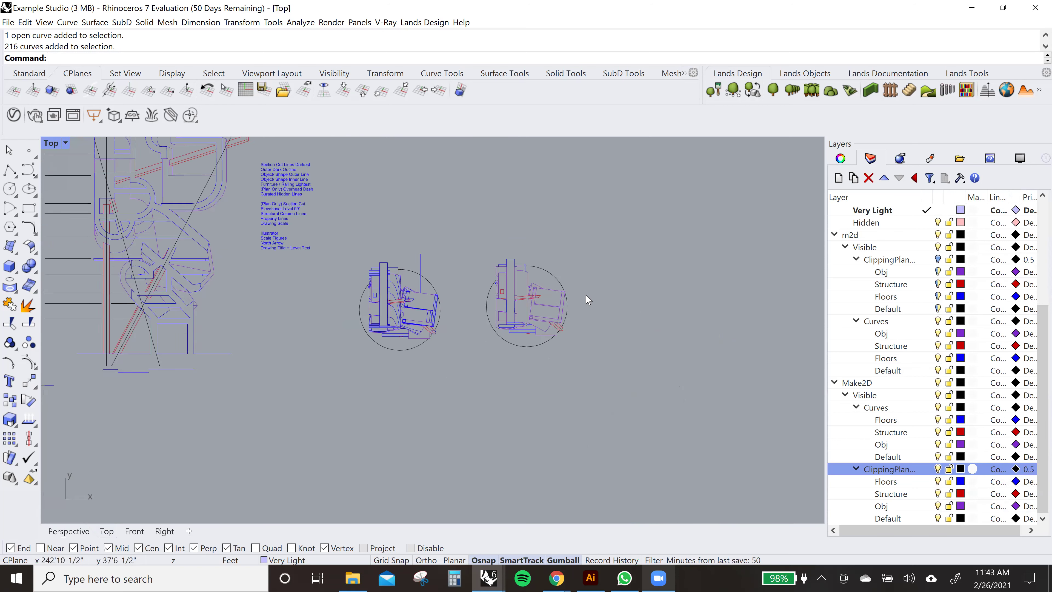
pyautogui.scroll(3, 588, 300)
pyautogui.click(938, 408)
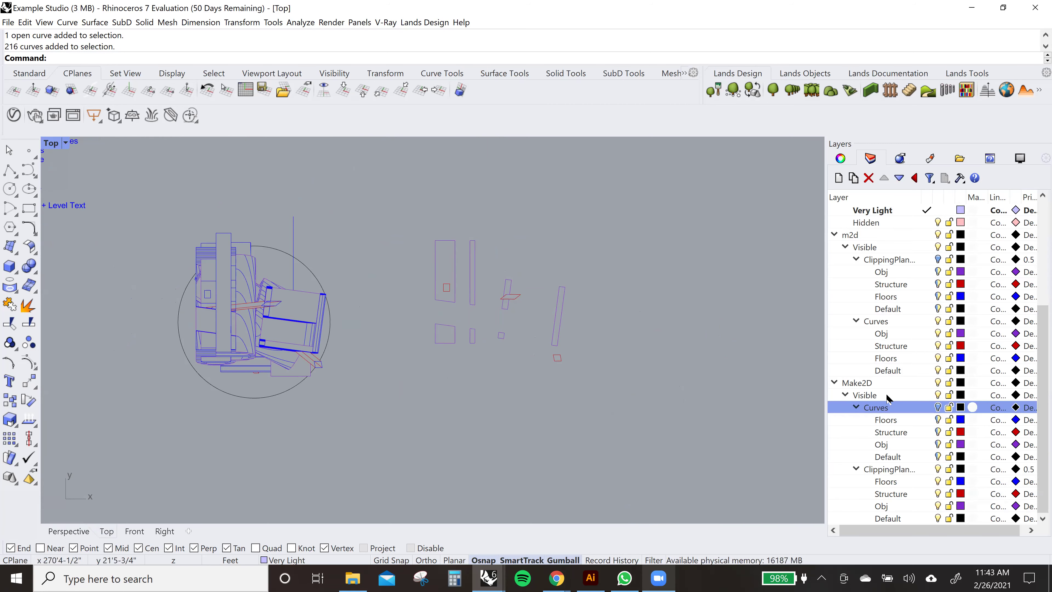
pyautogui.click(937, 407)
pyautogui.scroll(-2, 508, 343)
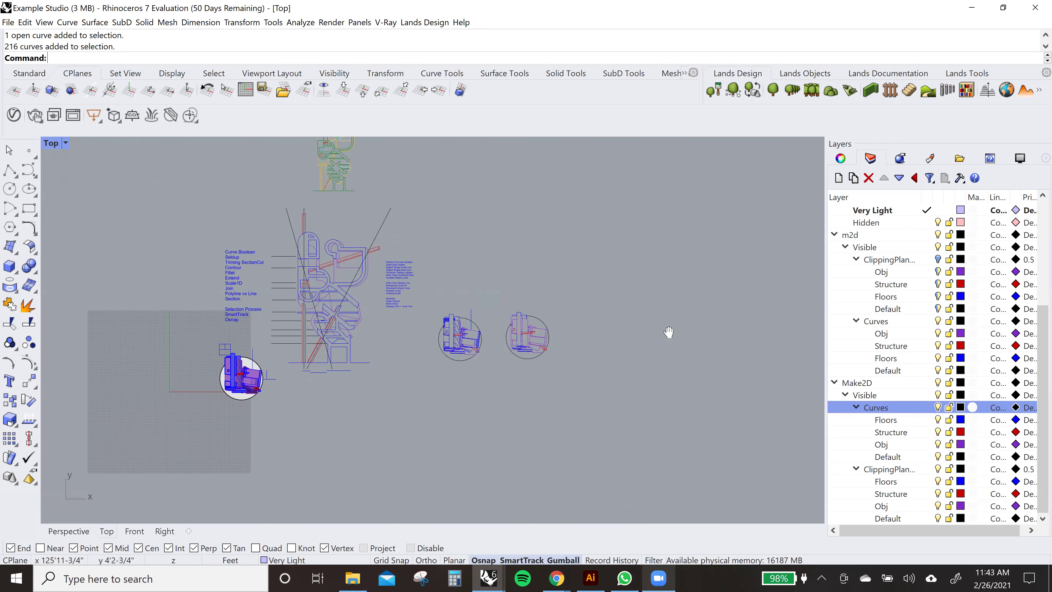
# - Locate the horizontal plan-cut clipping plane on the 3D model, checking it in the Perspective and Front views
pyautogui.click(68, 531)
pyautogui.moveTo(466, 300); pyautogui.dragTo(559, 296, button='right')
pyautogui.click(503, 299)
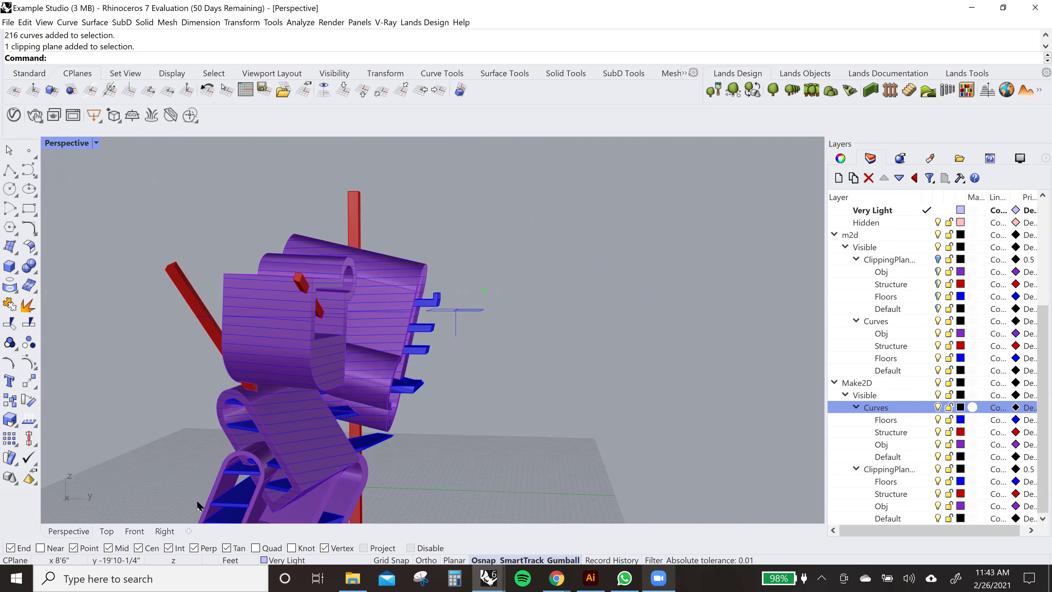
pyautogui.click(135, 531)
pyautogui.scroll(5, 322, 285)
pyautogui.click(322, 286)
pyautogui.scroll(2, 318, 291)
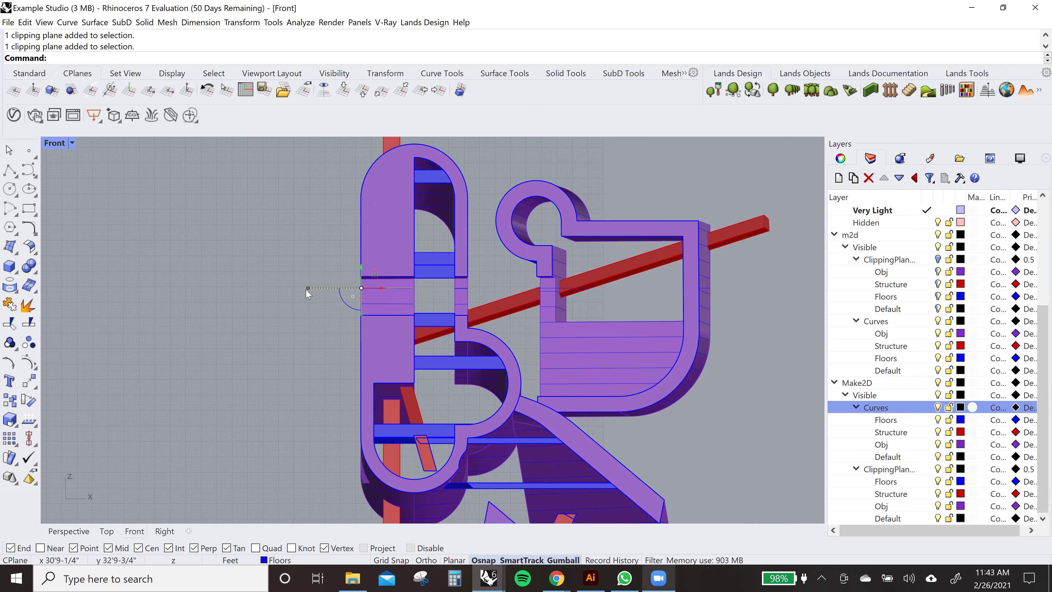
pyautogui.click(309, 295)
pyautogui.scroll(-2, 313, 327)
pyautogui.moveTo(620, 212); pyautogui.dragTo(667, 186, button='right')
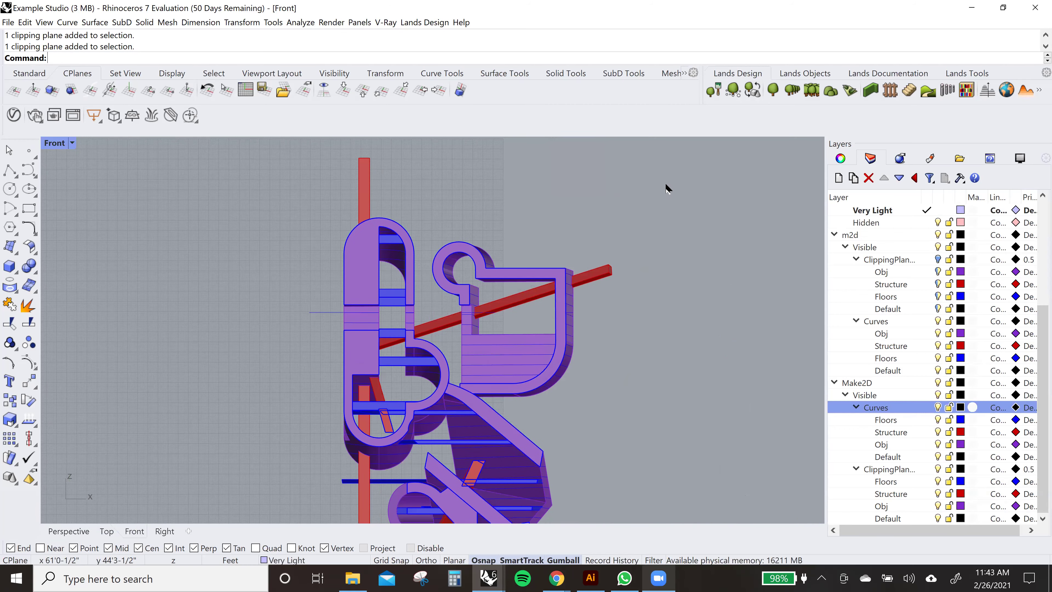
# - Run Section on the model without the clipping plane, drawing a horizontal cut line from the clipping plane's end across the full building with Ortho on
pyautogui.moveTo(668, 181); pyautogui.dragTo(258, 472)
pyautogui.moveTo(375, 334); pyautogui.dragTo(345, 348)
pyautogui.scroll(2, 321, 307)
pyautogui.keyDown('ctrl'); pyautogui.click(315, 316); pyautogui.keyUp('ctrl')
pyautogui.moveTo(383, 291); pyautogui.dragTo(328, 339, button='right')
pyautogui.write('Sec')
pyautogui.press('Return')
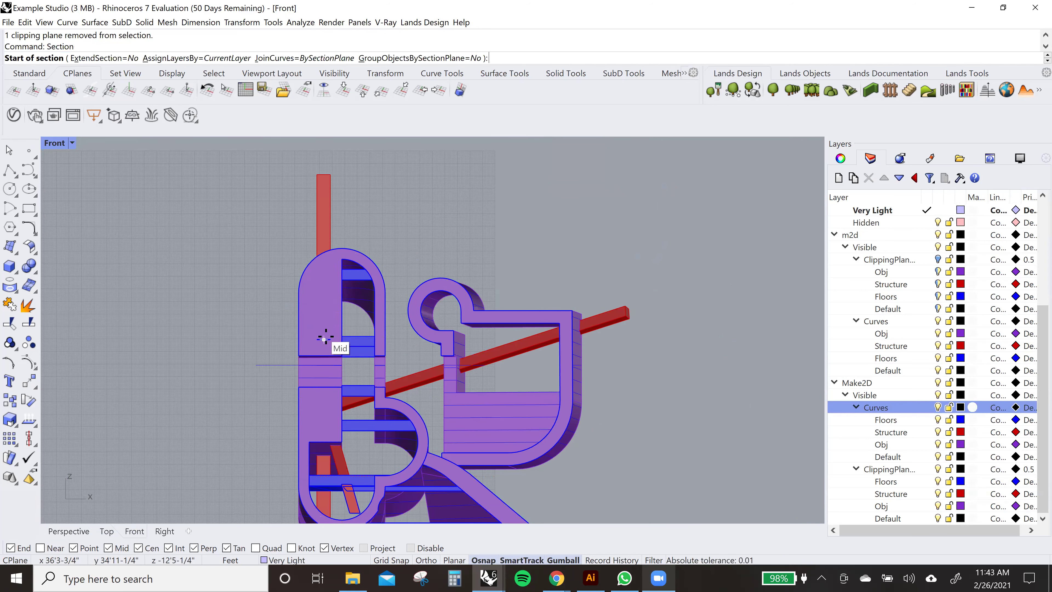
pyautogui.click(256, 365)
pyautogui.scroll(-2, 256, 364)
pyautogui.press('F8')
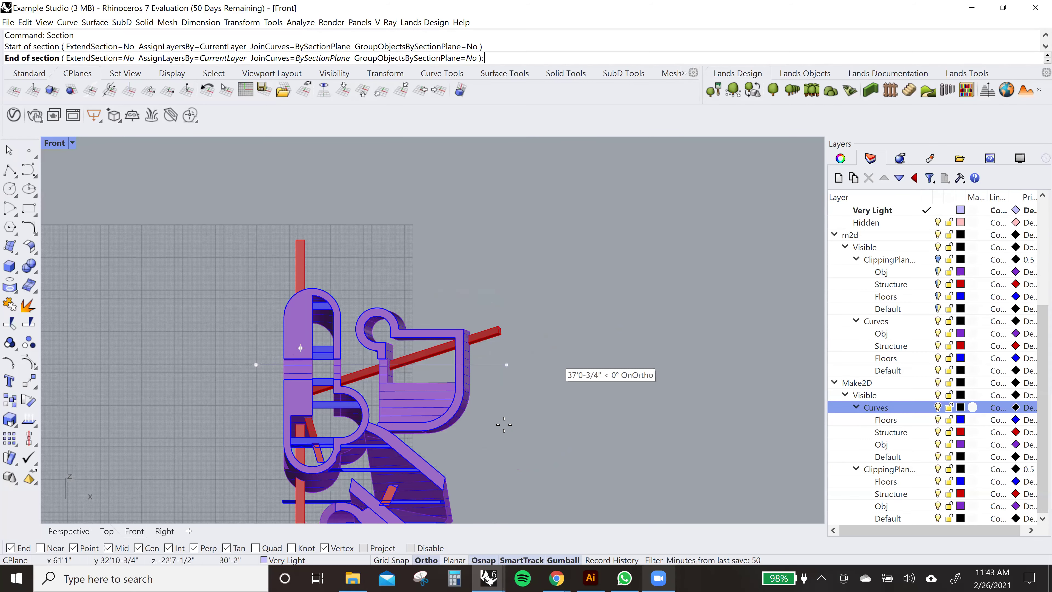
pyautogui.click(546, 438)
pyautogui.scroll(2, 292, 390)
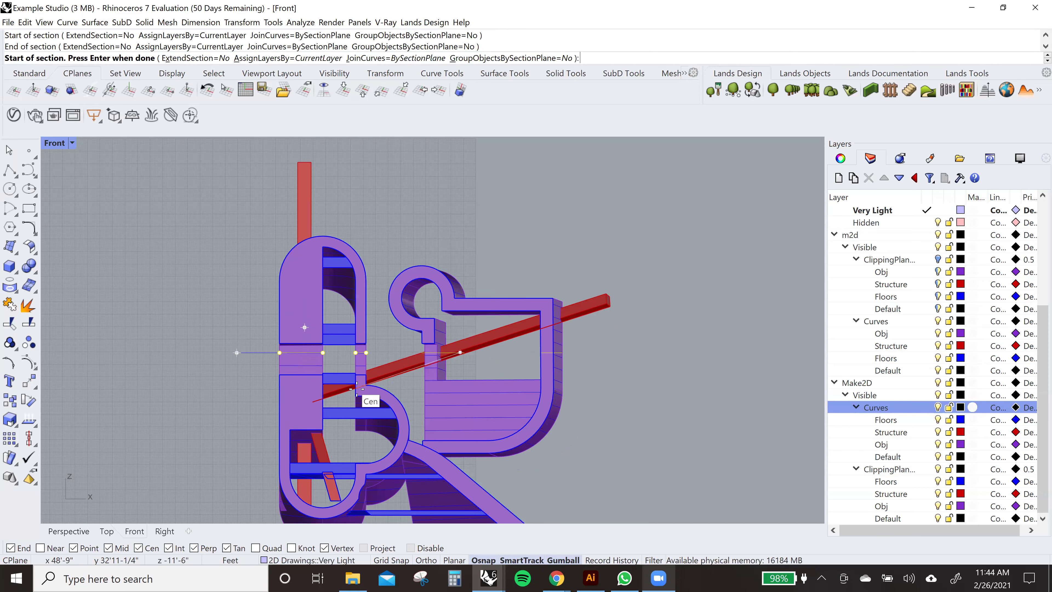
pyautogui.press('Return')
# - Move the section curves from the 3D model down to the 2D drawings, between the two circled plans
pyautogui.click(69, 531)
pyautogui.moveTo(319, 296); pyautogui.dragTo(157, 350, button='right')
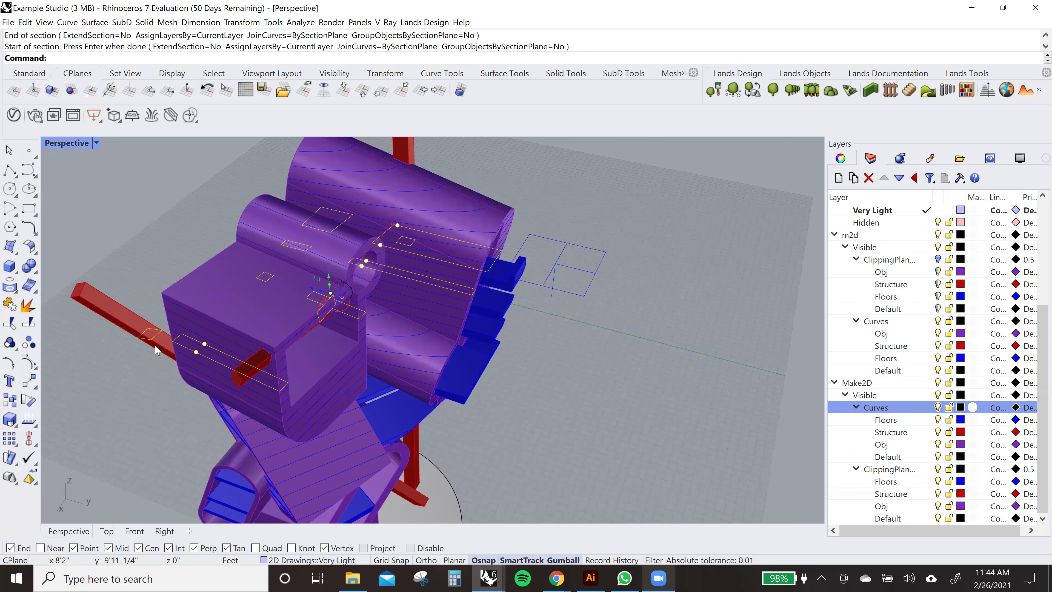
pyautogui.moveTo(497, 267); pyautogui.dragTo(371, 365, button='right')
pyautogui.moveTo(431, 336)
pyautogui.mouseDown(button='right')
pyautogui.moveTo(266, 355)
pyautogui.moveTo(429, 305)
pyautogui.moveTo(414, 323)
pyautogui.mouseUp(button='right')
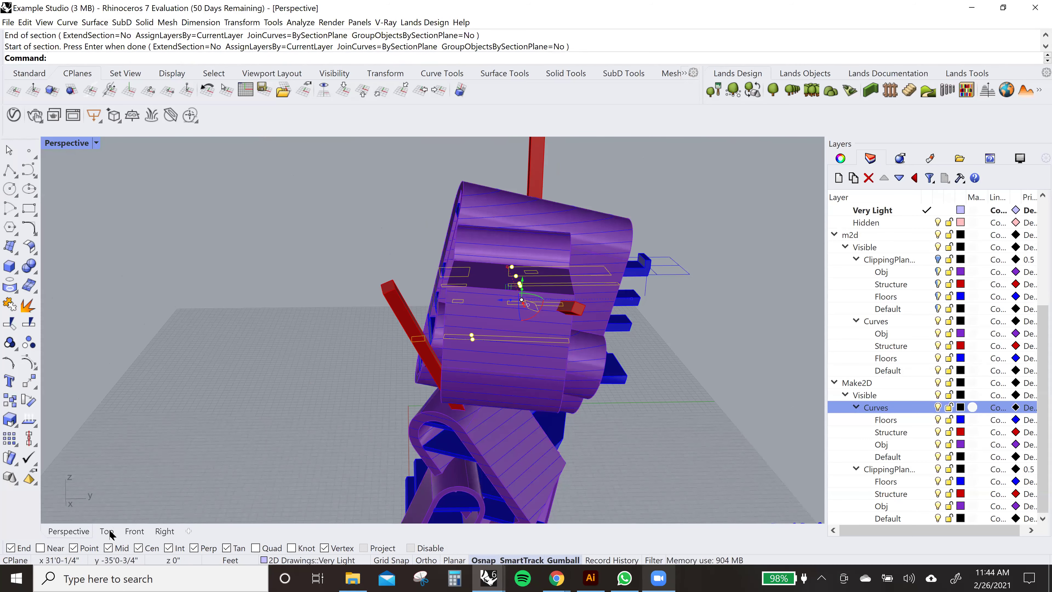
pyautogui.moveTo(202, 415)
pyautogui.mouseDown(button='right')
pyautogui.moveTo(308, 389)
pyautogui.moveTo(332, 367)
pyautogui.mouseUp(button='right')
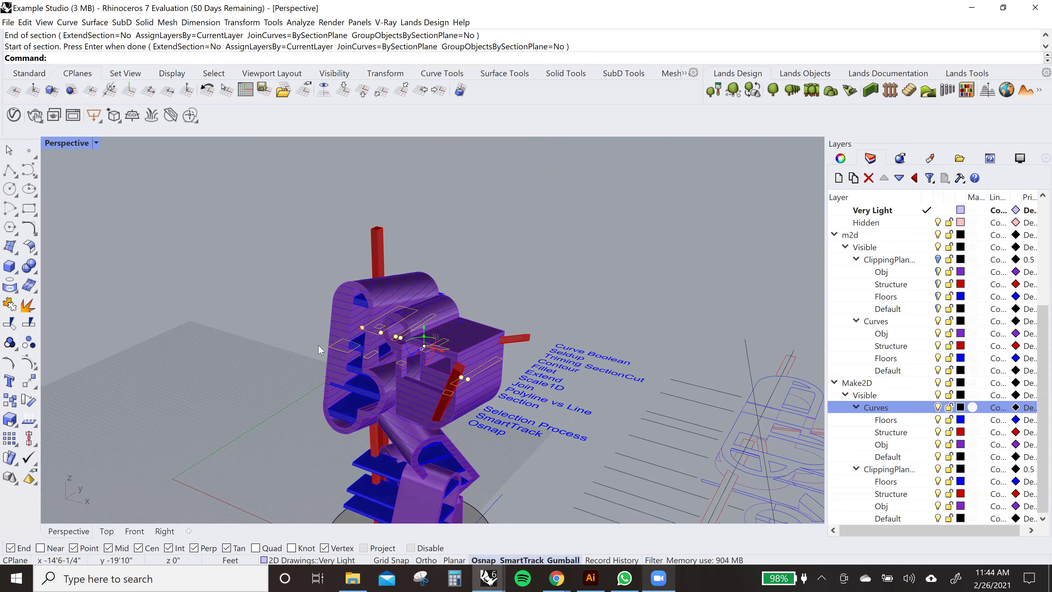
pyautogui.scroll(5, 358, 384)
pyautogui.write('m')
pyautogui.press('Return')
pyautogui.click(353, 357)
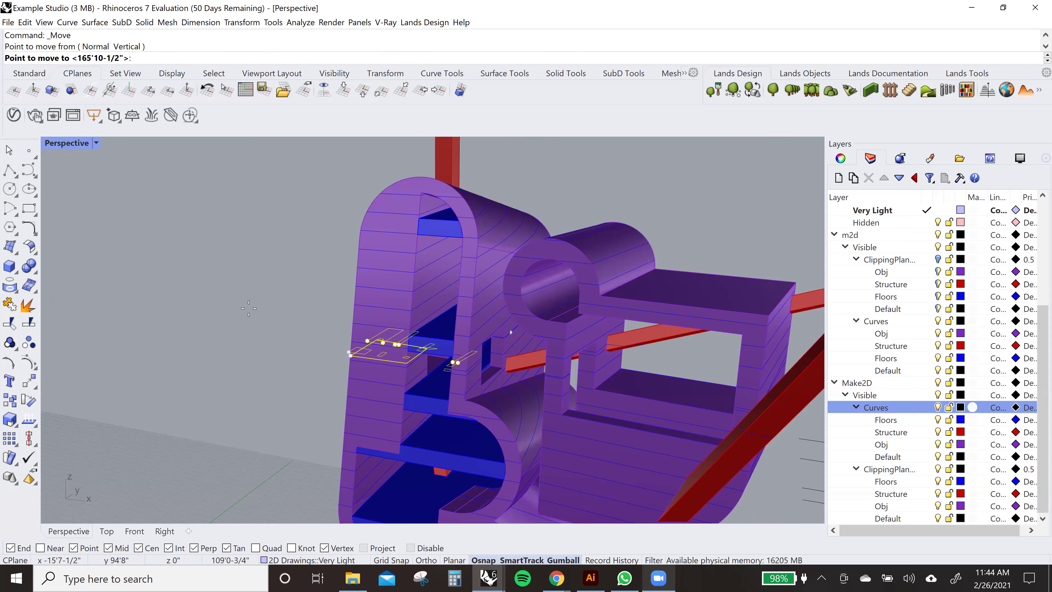
pyautogui.scroll(-5, 217, 298)
pyautogui.scroll(-3, 217, 298)
pyautogui.scroll(10, 217, 298)
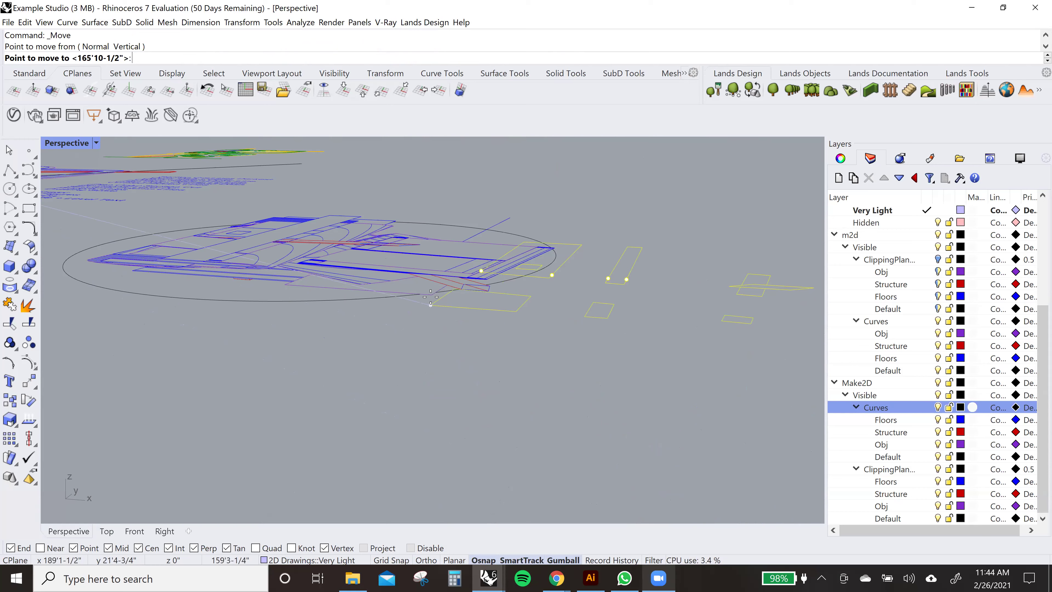
pyautogui.click(411, 364)
# - Shift the section curves into the empty space on the far side of the new Make2D plan
pyautogui.moveTo(411, 363); pyautogui.dragTo(445, 408, button='right')
pyautogui.scroll(-6, 476, 372)
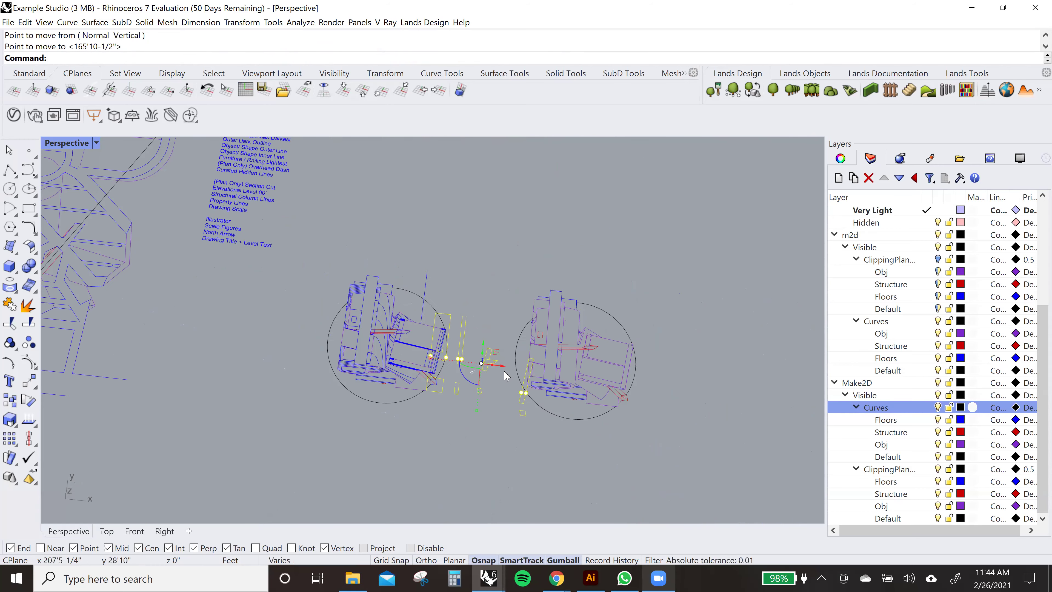
pyautogui.moveTo(626, 420); pyautogui.dragTo(652, 398)
pyautogui.scroll(5, 659, 388)
pyautogui.moveTo(564, 392); pyautogui.dragTo(536, 273, button='right')
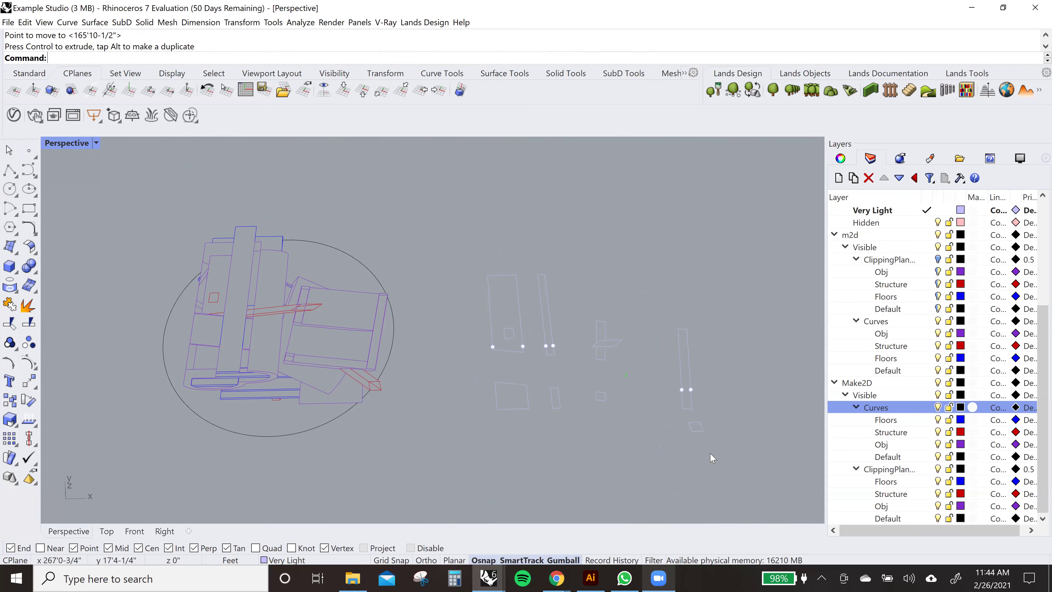
# - Toggle the Make2D ClippingPlaneIntersections sublayer off and on to compare the plan's cut lines with the section curves
pyautogui.click(938, 474)
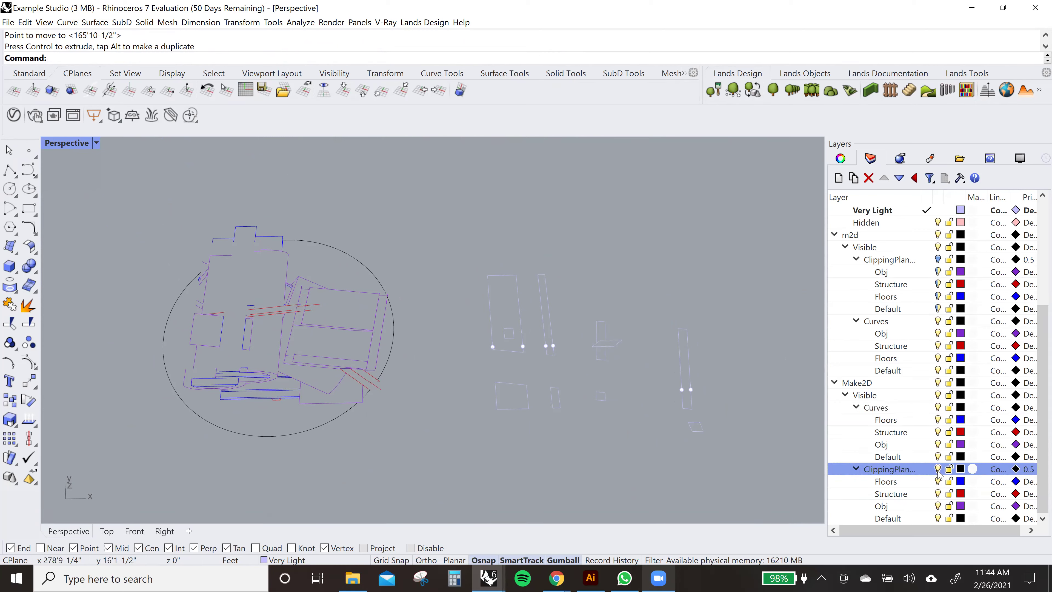
pyautogui.scroll(-2, 482, 383)
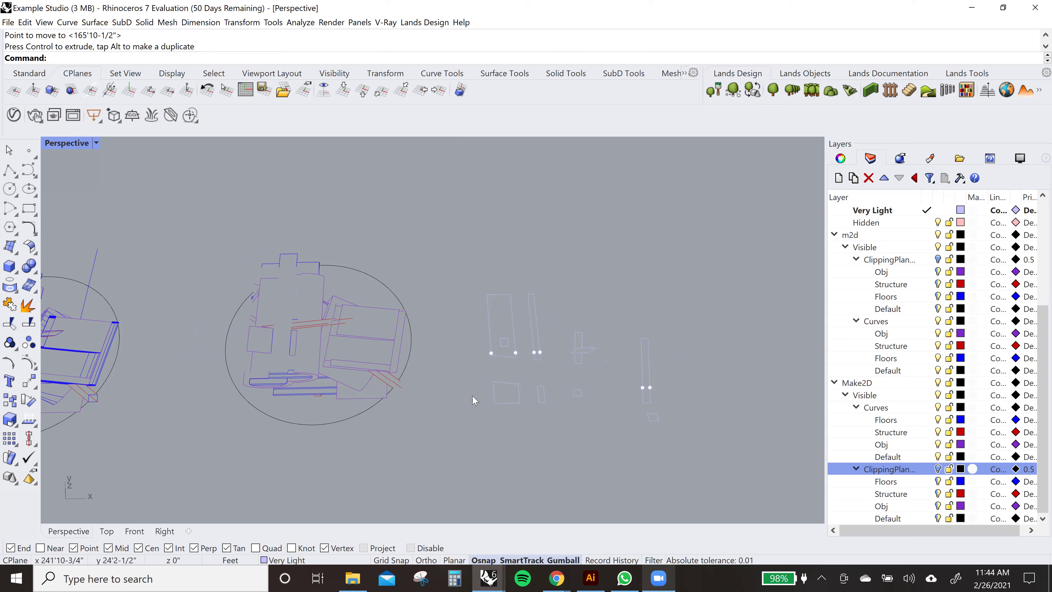
pyautogui.scroll(2, 472, 317)
pyautogui.scroll(-3, 510, 349)
pyautogui.hscroll(3, 658, 342)
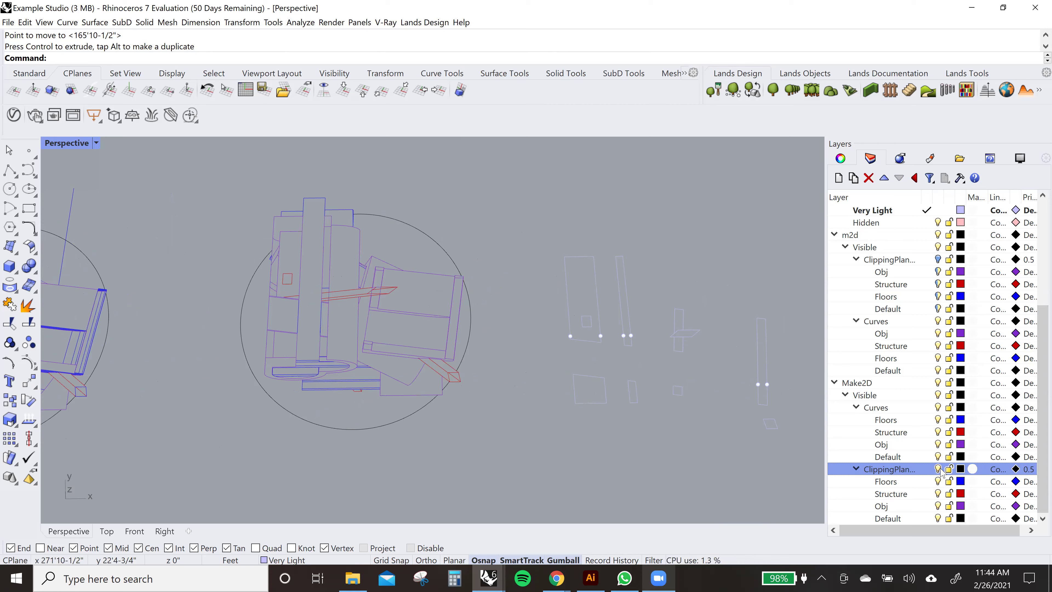
pyautogui.hscroll(5, 442, 305)
pyautogui.scroll(-2, 441, 306)
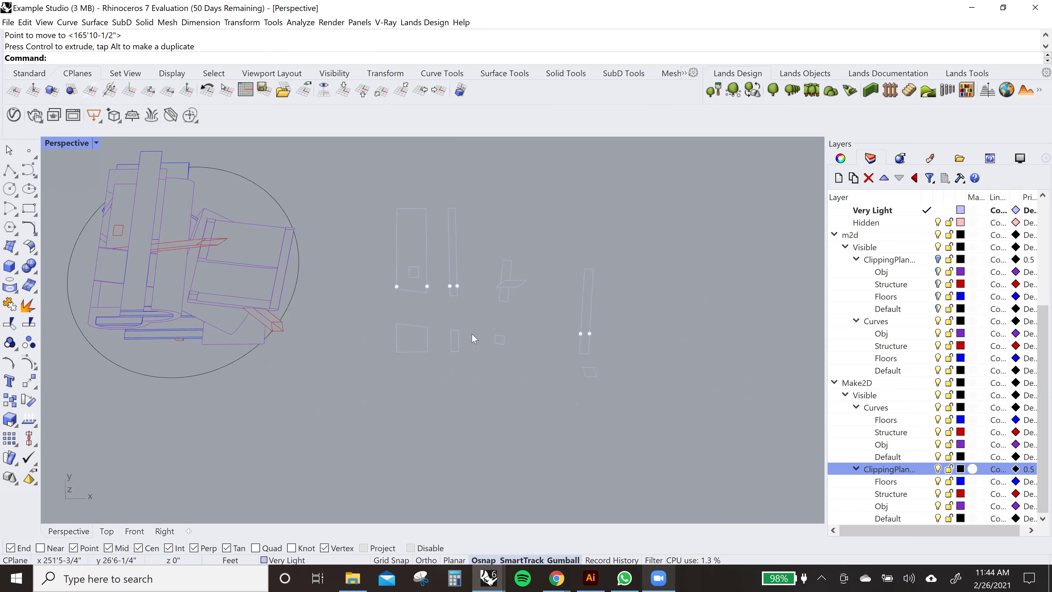
# - Select the section curves and examine the loose points generated along them
pyautogui.click(520, 281)
pyautogui.moveTo(371, 183); pyautogui.dragTo(685, 476)
pyautogui.scroll(5, 477, 286)
pyautogui.scroll(3, 385, 287)
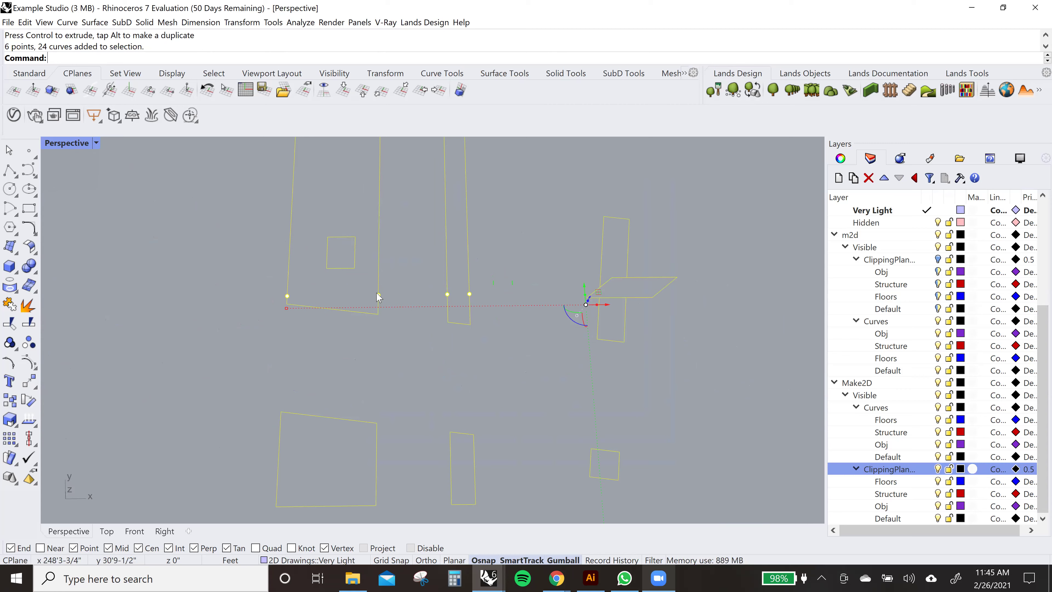
pyautogui.scroll(-4, 370, 300)
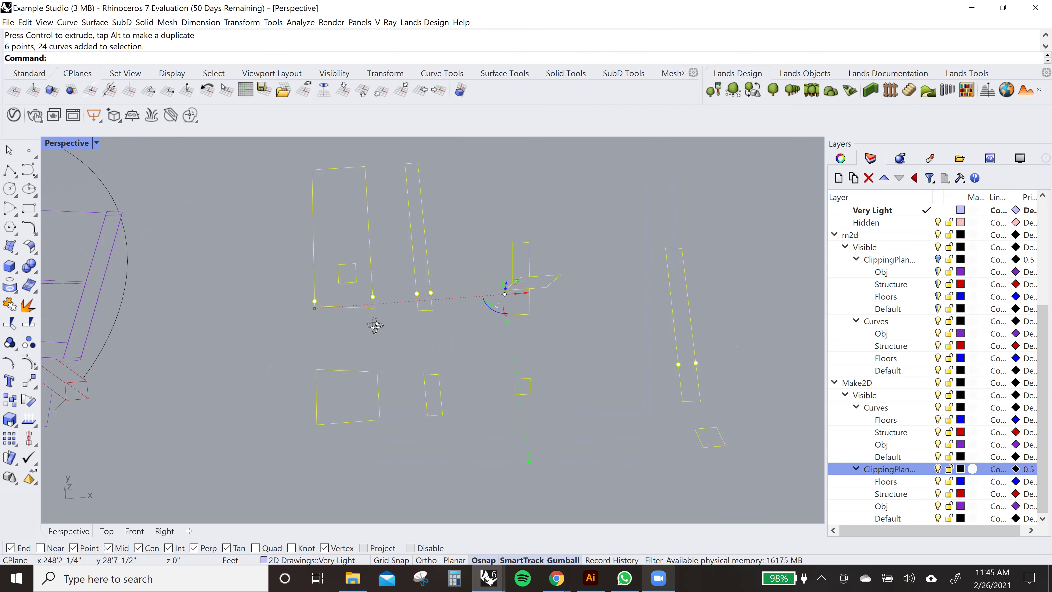
pyautogui.scroll(3, 382, 310)
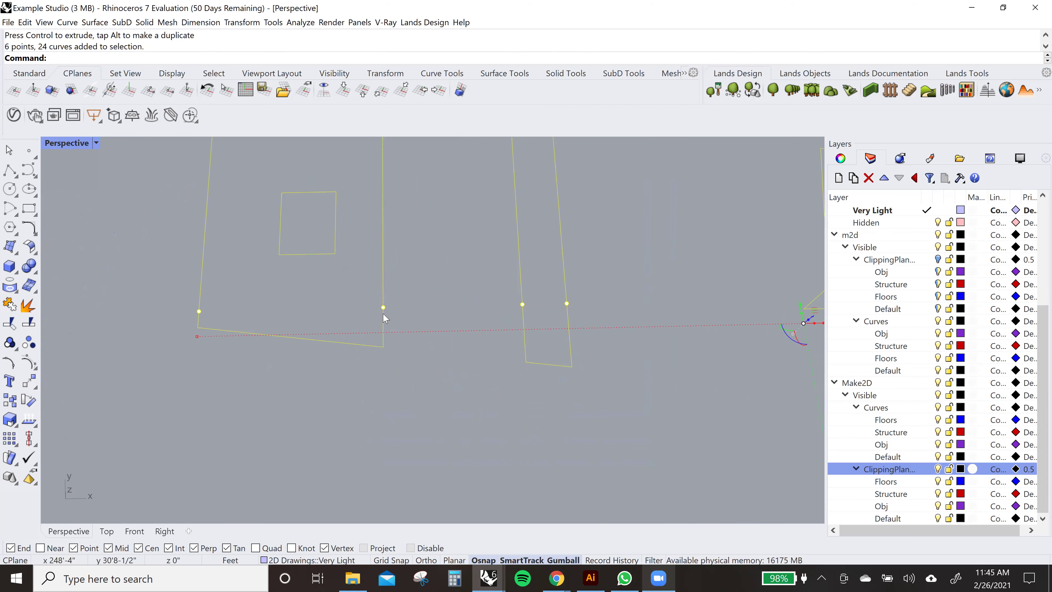
pyautogui.scroll(-4, 389, 325)
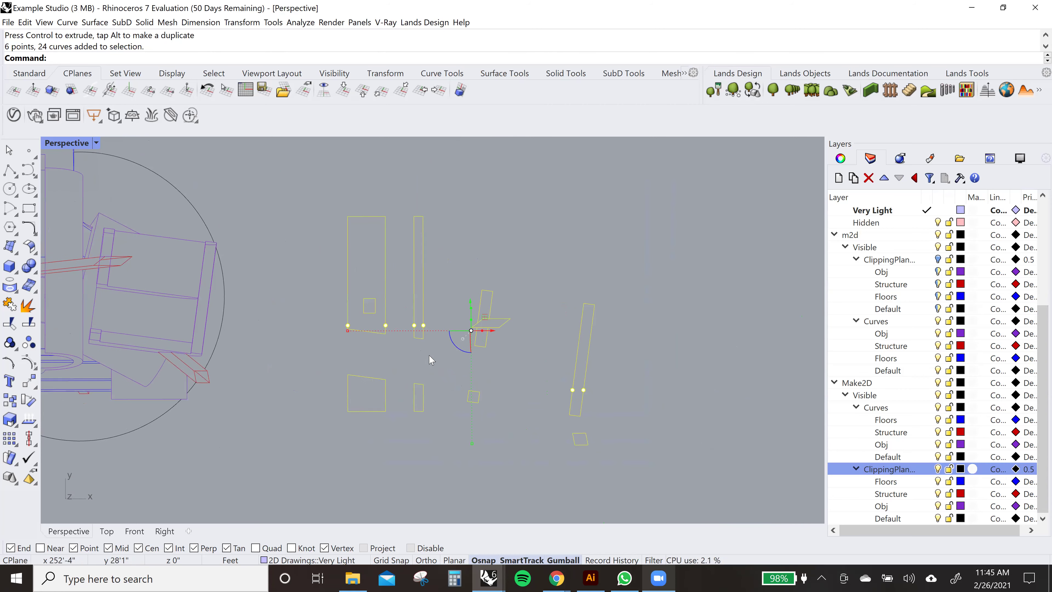
# - Isolate the section curves and their points from everything else in the model
pyautogui.scroll(-3, 412, 368)
pyautogui.moveTo(334, 200); pyautogui.dragTo(582, 477)
pyautogui.moveTo(532, 390); pyautogui.dragTo(521, 389, button='right')
pyautogui.write('Isolate')
pyautogui.press('Return')
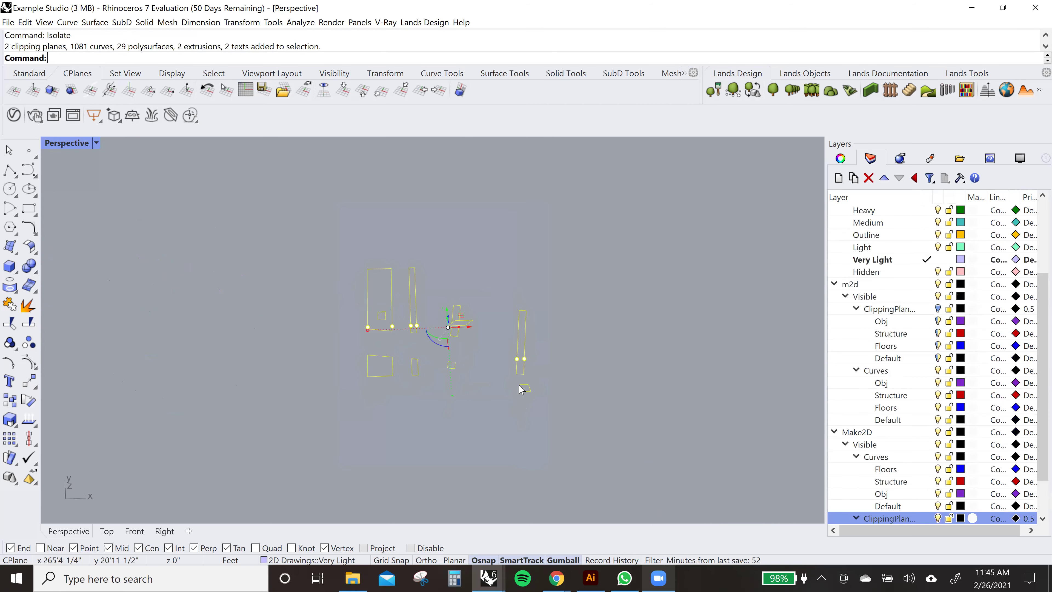
# - Select all point objects among the isolated section curves, delete them, and unisolate the rest of the model
pyautogui.write('Sel')
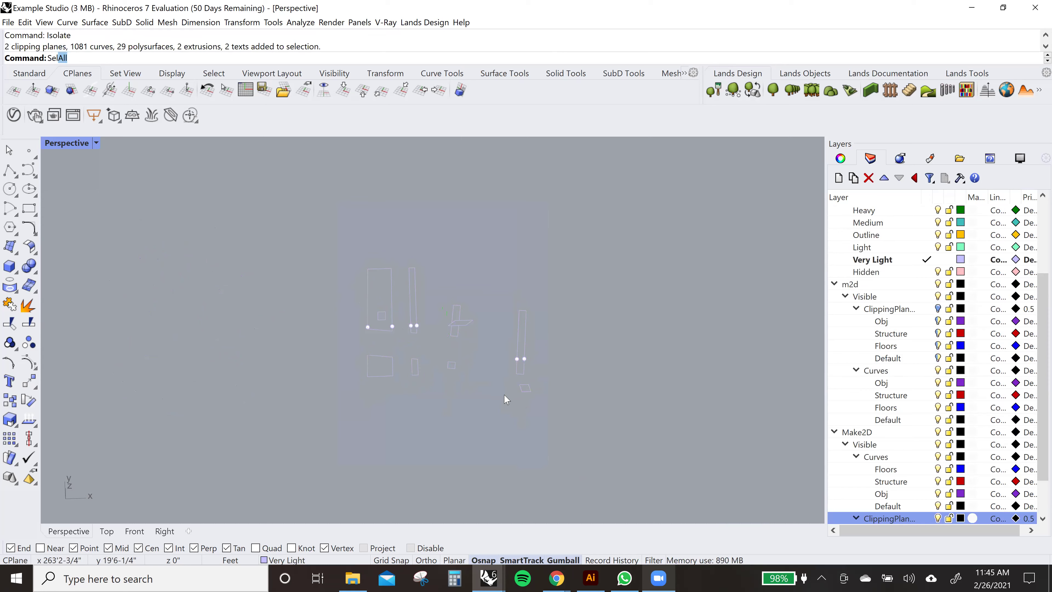
pyautogui.write('Polyline')
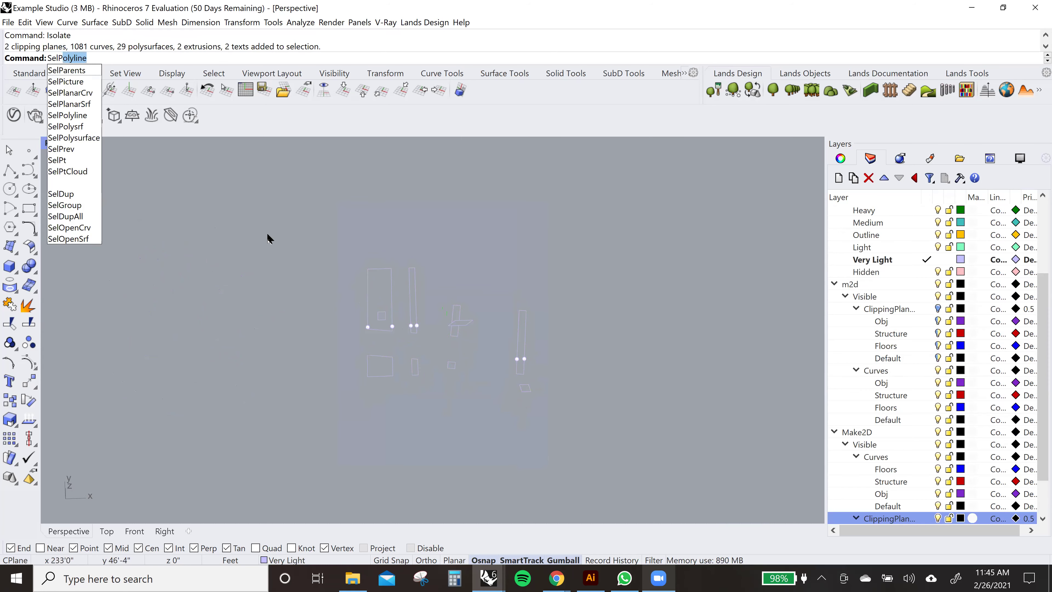
pyautogui.click(82, 161)
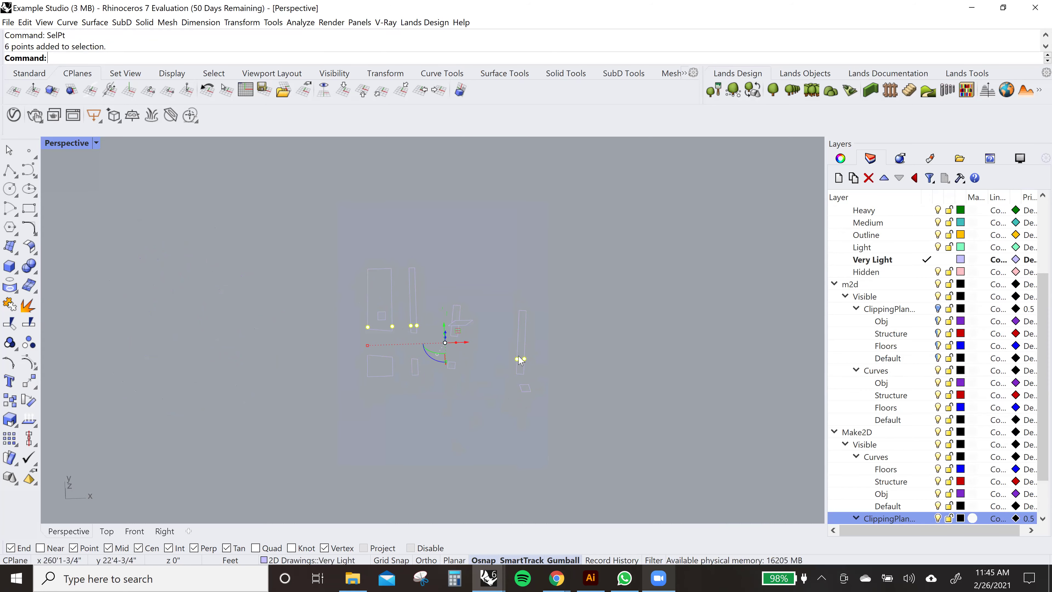
pyautogui.press('Delete')
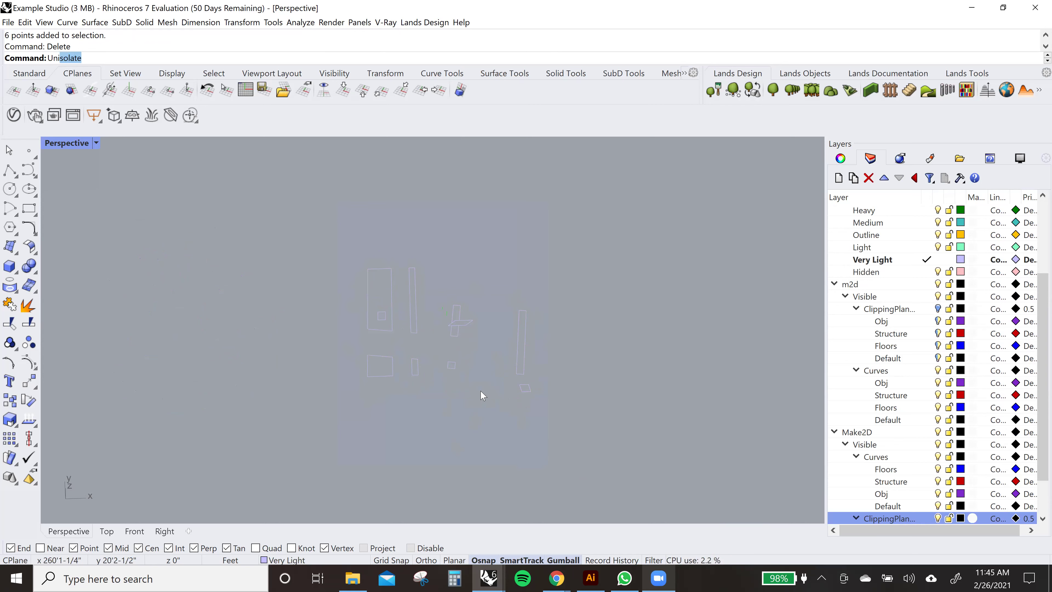
pyautogui.press('Return')
# - Select all the section curves beside the Make2D plan and start the Move command on them
pyautogui.scroll(2, 431, 350)
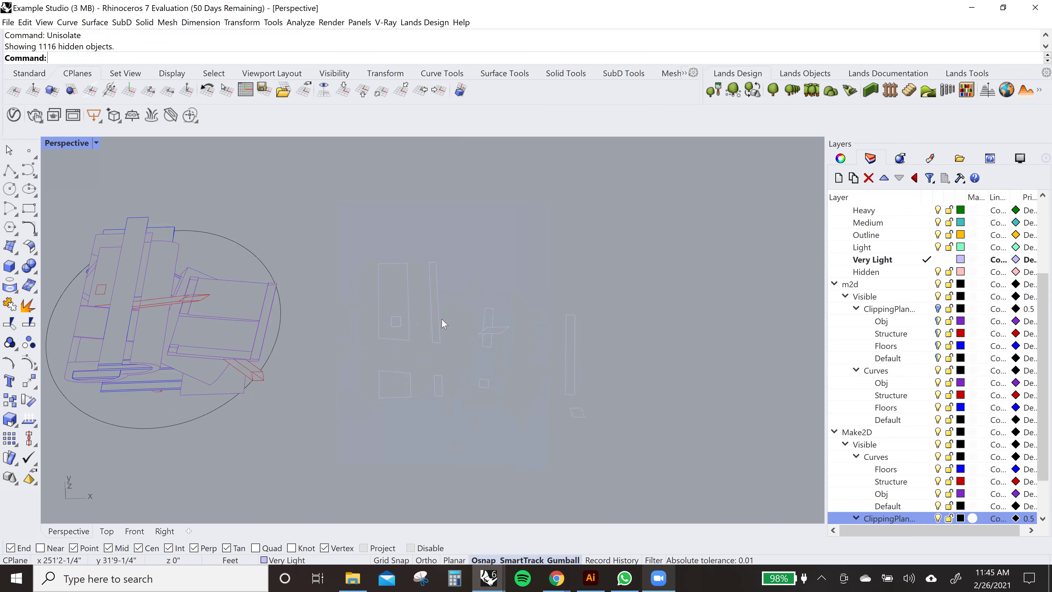
pyautogui.moveTo(376, 334); pyautogui.dragTo(738, 218, button='right')
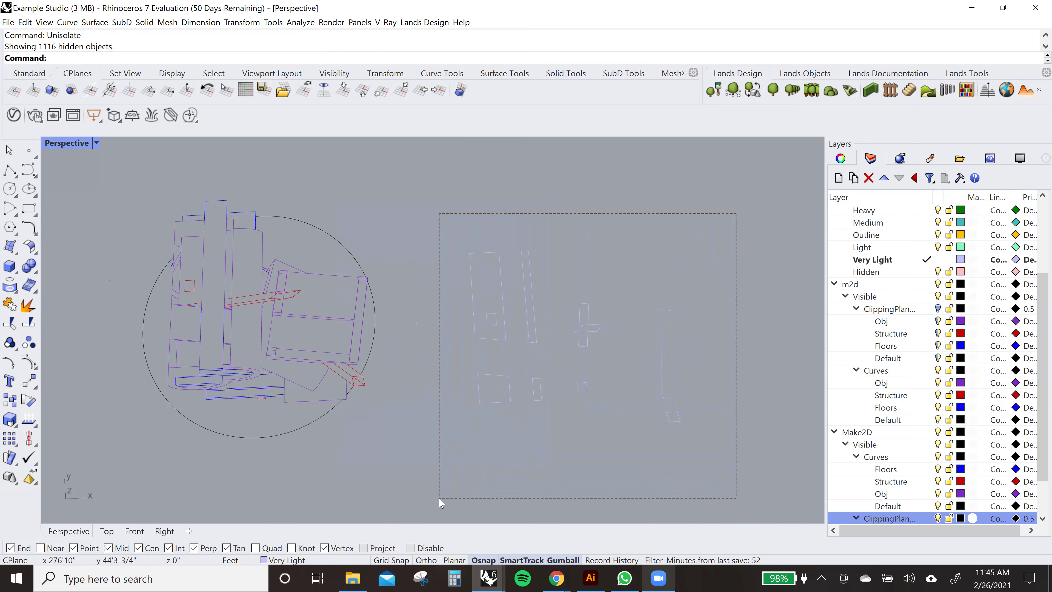
pyautogui.moveTo(441, 503); pyautogui.dragTo(440, 500)
pyautogui.scroll(-1, 591, 440)
pyautogui.scroll(1, 502, 339)
pyautogui.write('m')
pyautogui.press('Return')
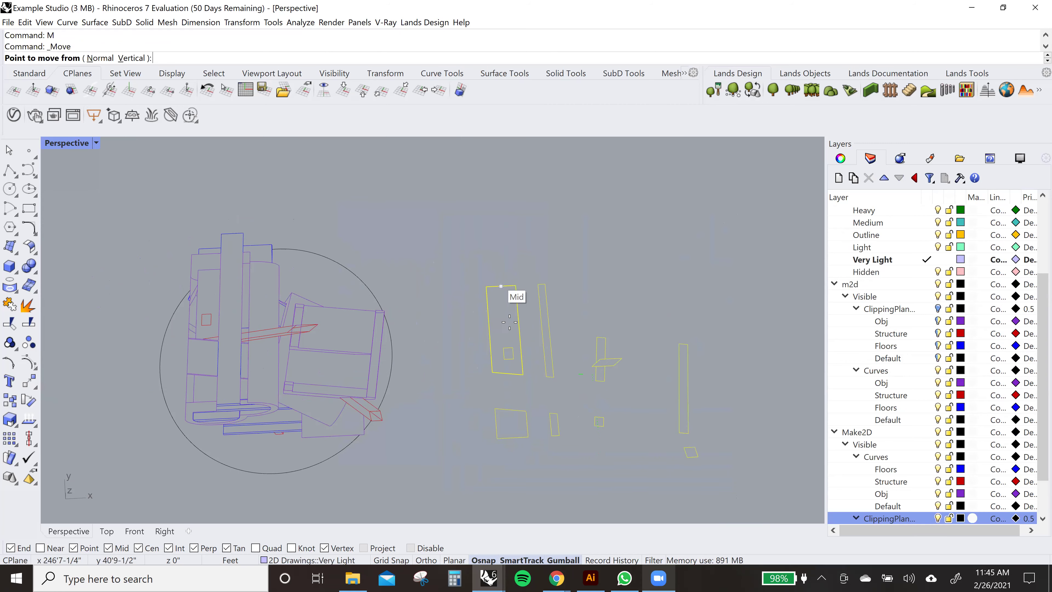
# - Move the selected clipping-plane section outlines onto their matching positions in the plan drawing inside the circle
pyautogui.scroll(10, 210, 336)
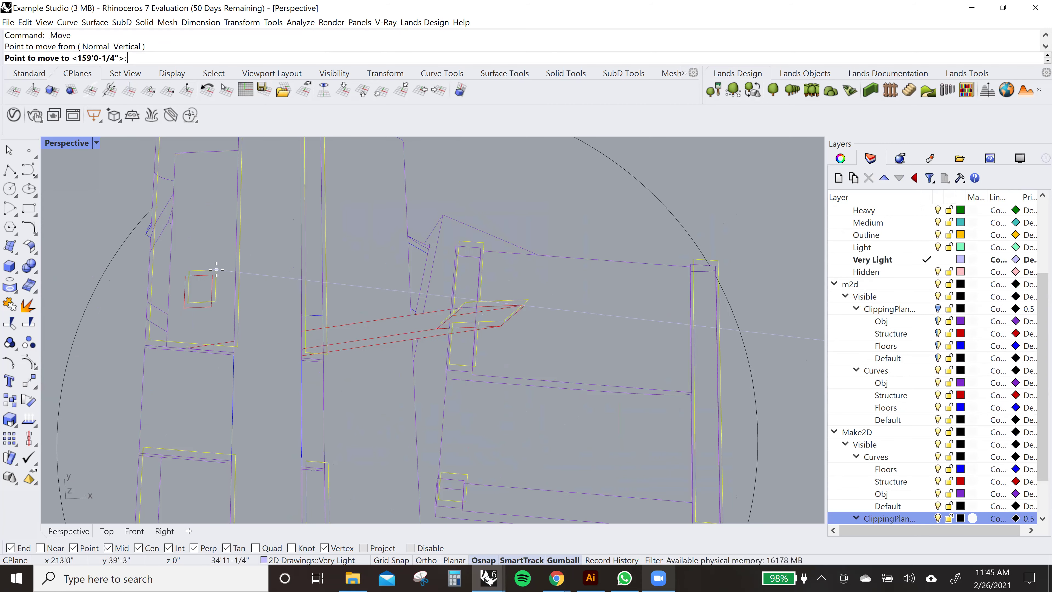
pyautogui.click(214, 273)
pyautogui.scroll(-6, 358, 284)
pyautogui.moveTo(346, 292); pyautogui.dragTo(348, 261, button='right')
pyautogui.press('Escape')
# - Look over the two circular plan drawings and the list of command topics beside the section drawing
pyautogui.keyDown('shift'); pyautogui.moveTo(524, 311); pyautogui.dragTo(628, 321, button='right'); pyautogui.keyUp('shift')
pyautogui.scroll(-1, 910, 481)
pyautogui.moveTo(575, 392)
pyautogui.mouseDown(button='right')
pyautogui.moveTo(552, 367)
pyautogui.moveTo(573, 384)
pyautogui.mouseUp(button='right')
pyautogui.scroll(-5, 573, 385)
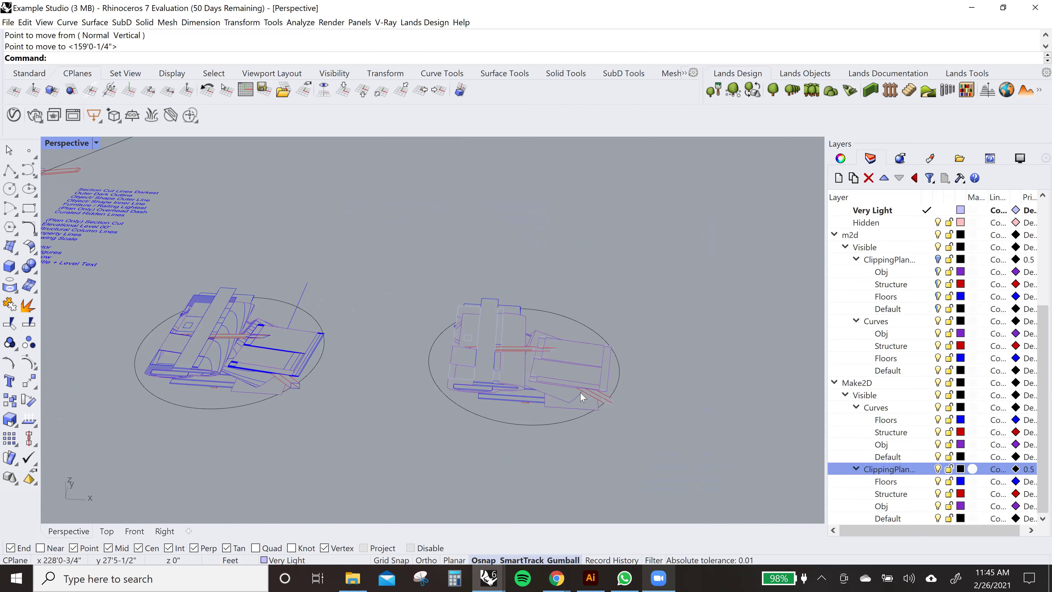
pyautogui.scroll(4, 610, 349)
pyautogui.moveTo(608, 341); pyautogui.dragTo(613, 399, button='right')
pyautogui.scroll(-6, 613, 400)
pyautogui.keyDown('shift'); pyautogui.moveTo(188, 296); pyautogui.dragTo(621, 325, button='right'); pyautogui.keyUp('shift')
pyautogui.keyDown('shift'); pyautogui.moveTo(234, 335); pyautogui.dragTo(336, 333, button='right'); pyautogui.keyUp('shift')
pyautogui.scroll(4, 338, 335)
pyautogui.moveTo(422, 324); pyautogui.dragTo(430, 330, button='right')
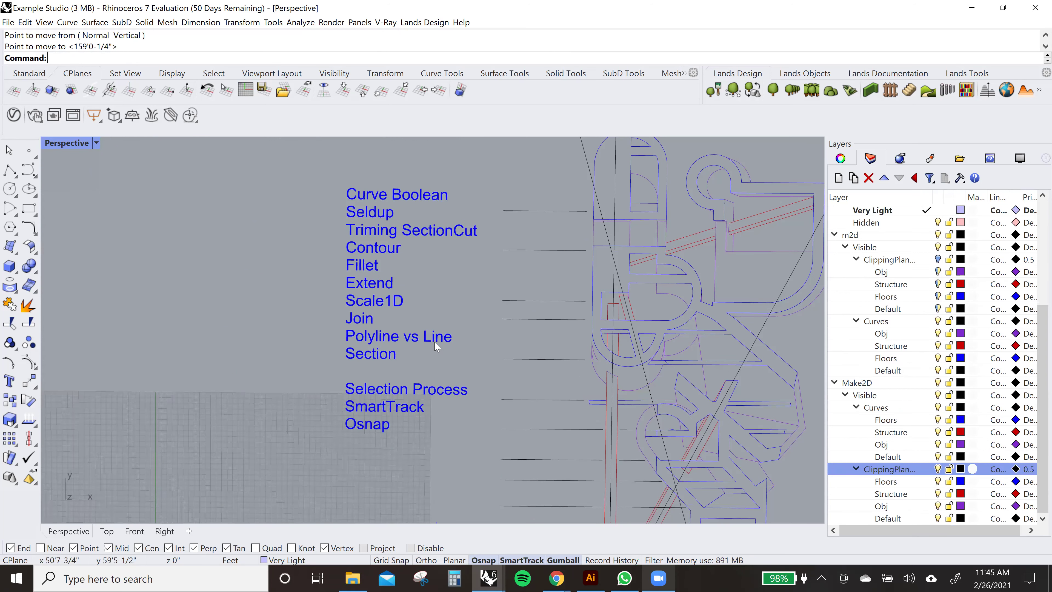
pyautogui.keyDown('shift'); pyautogui.moveTo(559, 341); pyautogui.dragTo(444, 344, button='right'); pyautogui.keyUp('shift')
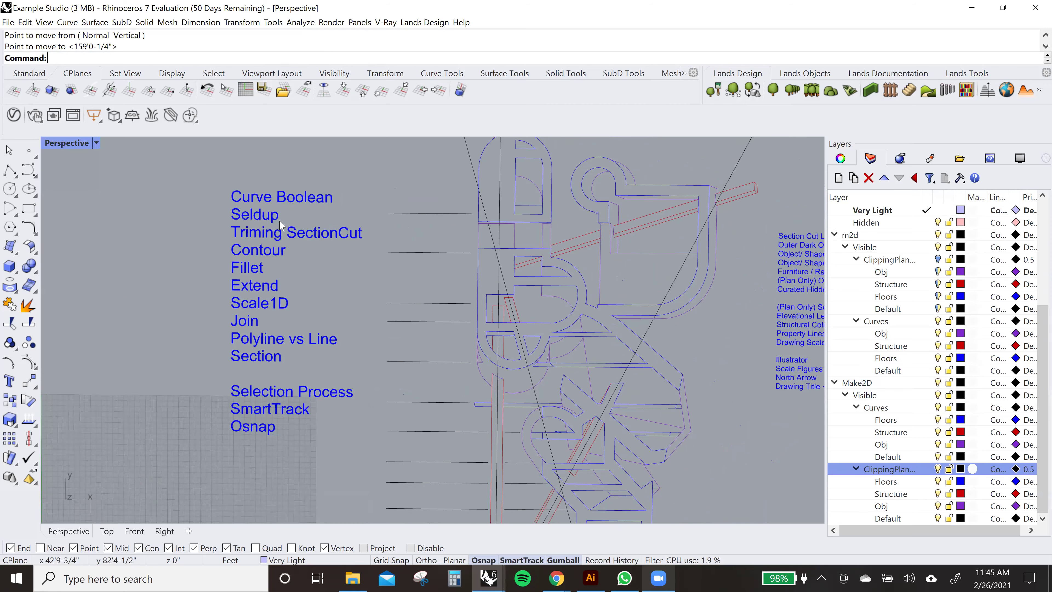
pyautogui.scroll(-4, 324, 281)
pyautogui.scroll(3, 324, 281)
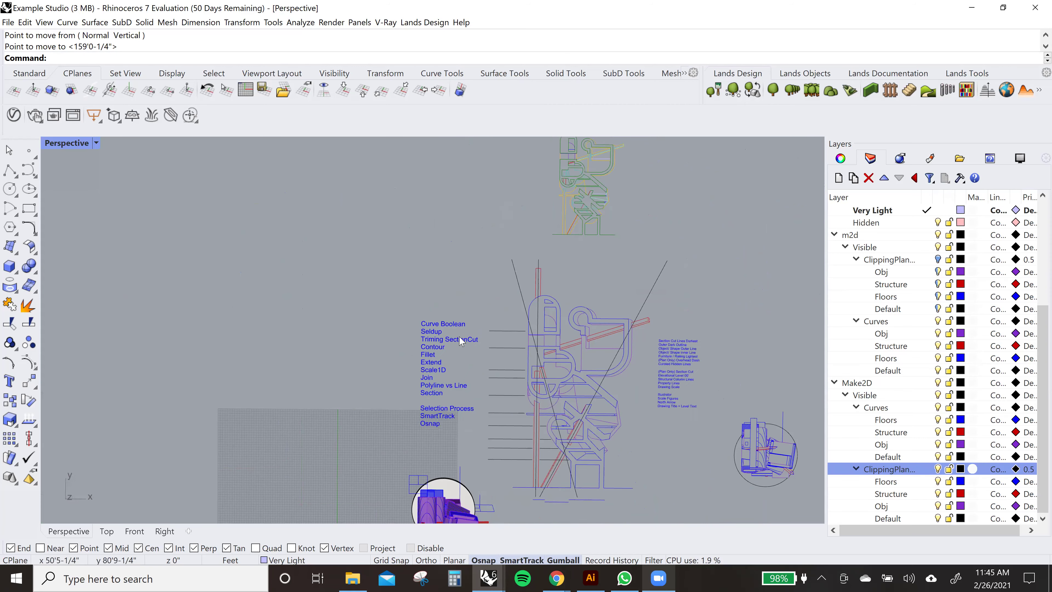
# - Draw a sample rectangle in the empty area above the list of command topics
pyautogui.write('rectangle')
pyautogui.press('Return')
pyautogui.click(367, 184)
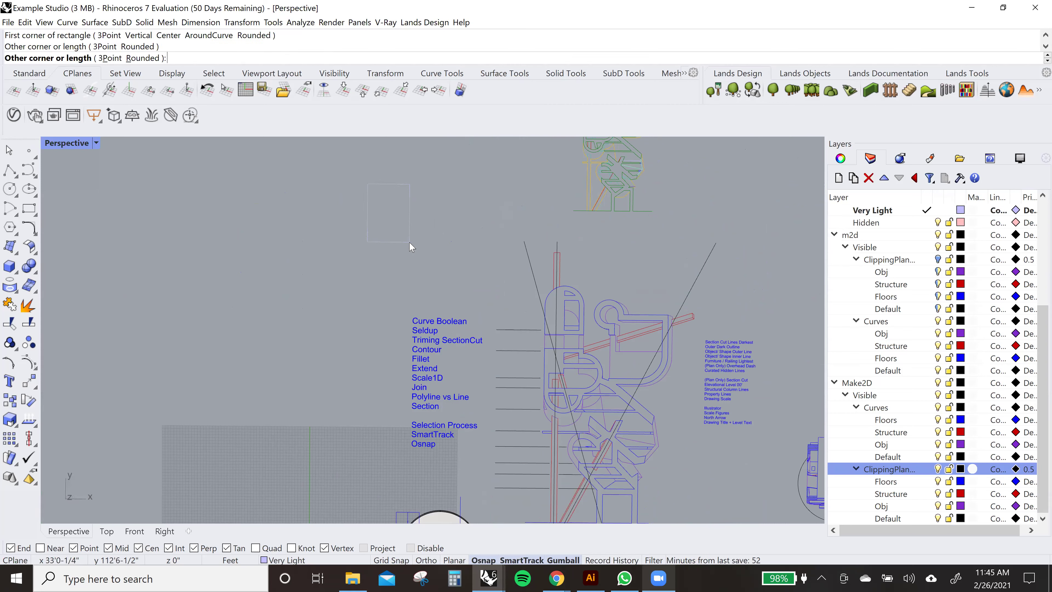
pyautogui.click(410, 244)
pyautogui.scroll(3, 389, 194)
# - Copy the sample rectangle and paste two duplicates of it in the same place
pyautogui.click(411, 189)
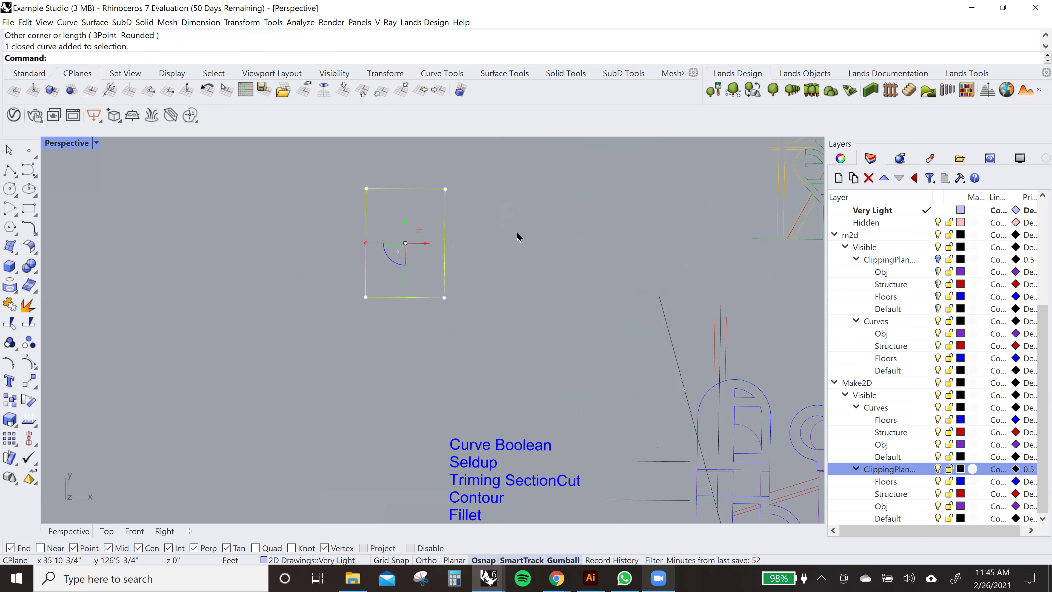
pyautogui.hotkey('ctrl', 'c')
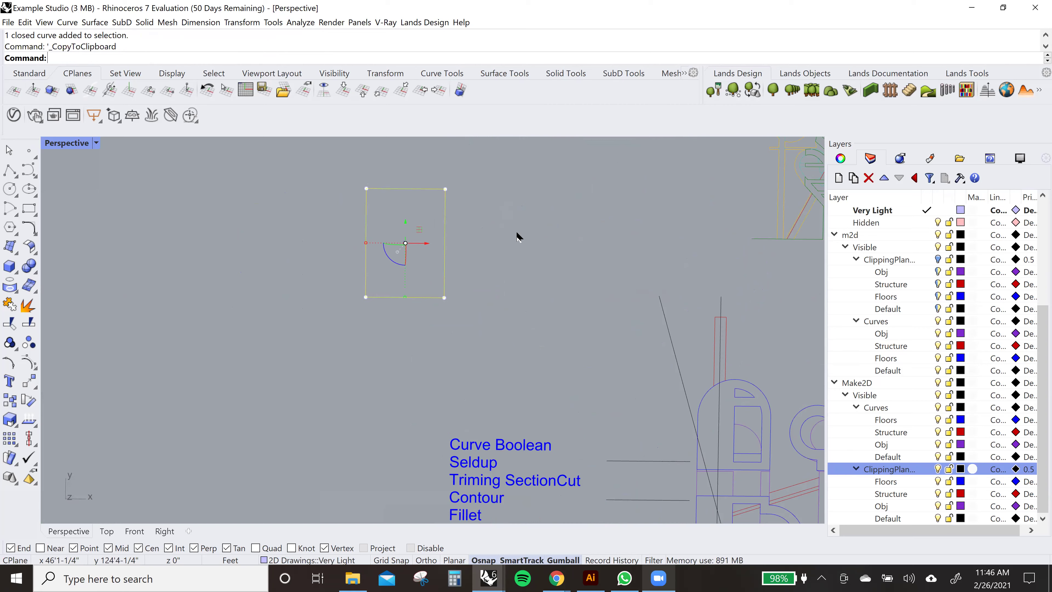
pyautogui.hotkey('ctrl', 'v')
pyautogui.hotkey('ctrl', 'v')
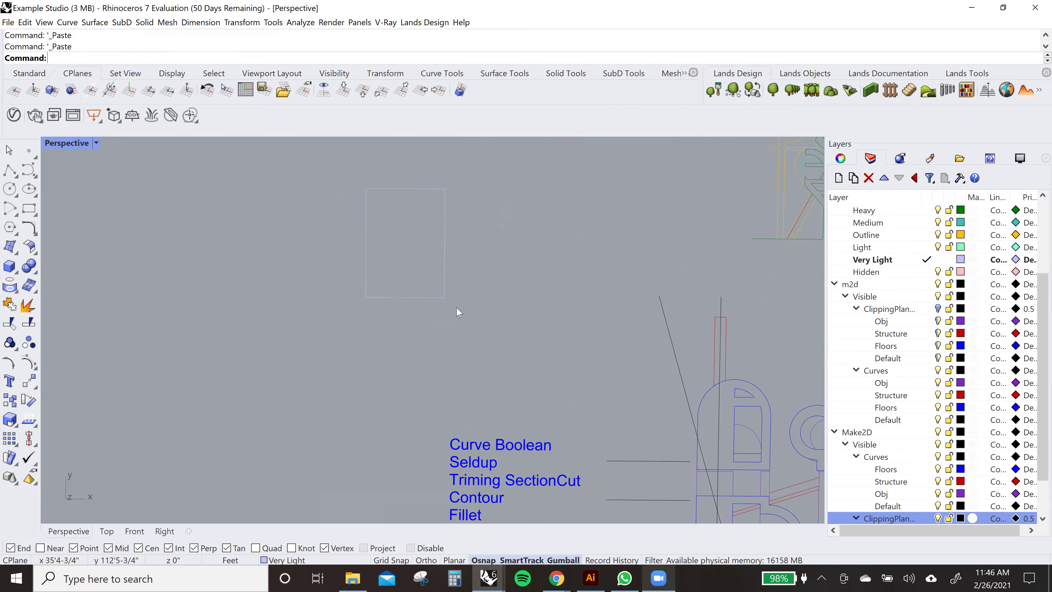
pyautogui.scroll(-3, 472, 298)
pyautogui.scroll(5, 451, 302)
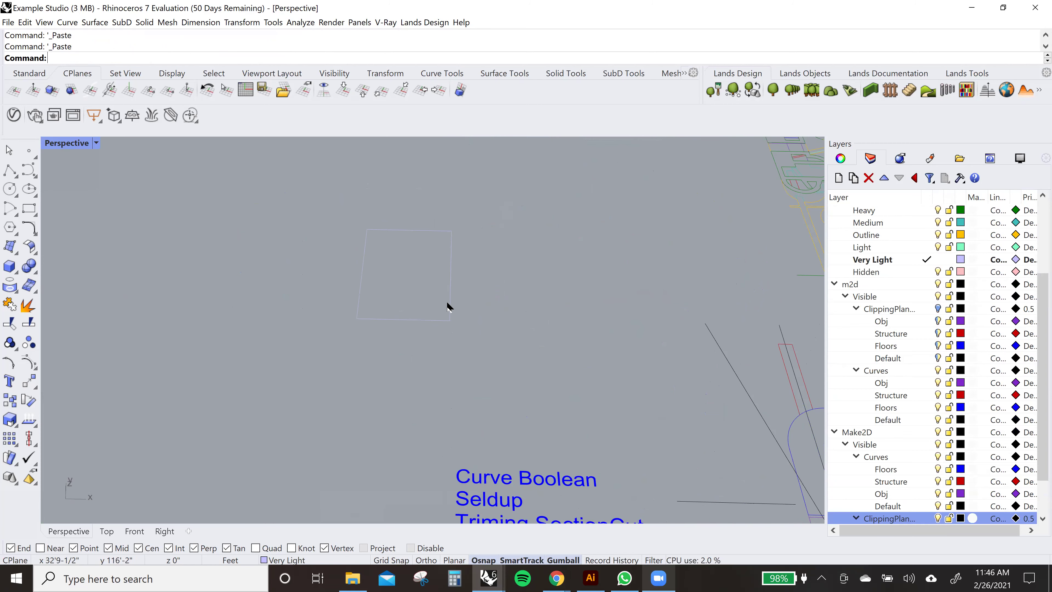
# - Select all duplicate objects in the model with the SelDup command
pyautogui.write('Sel')
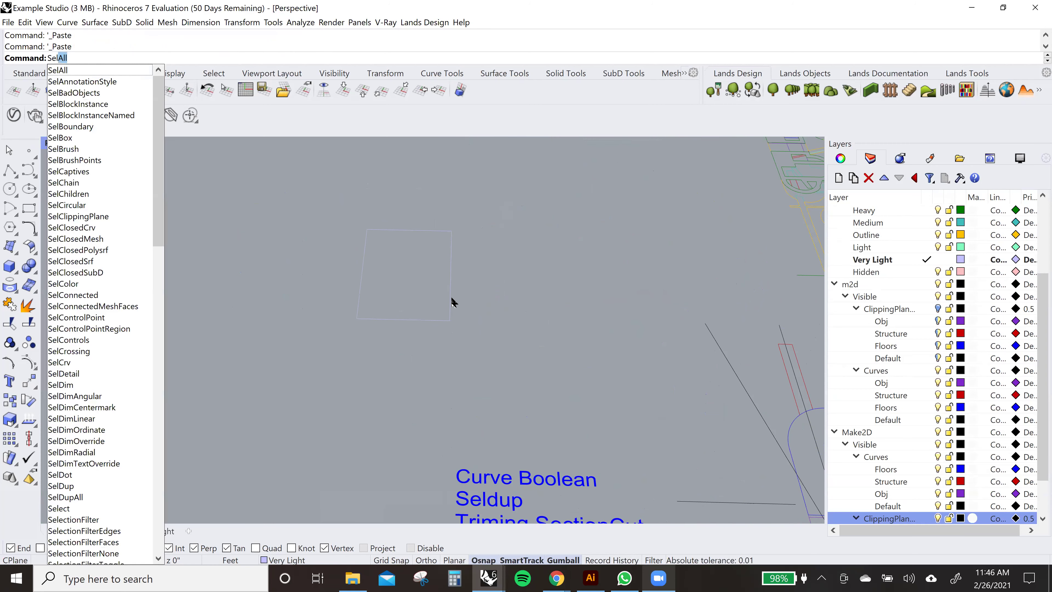
pyautogui.write('Dup')
pyautogui.press('Return')
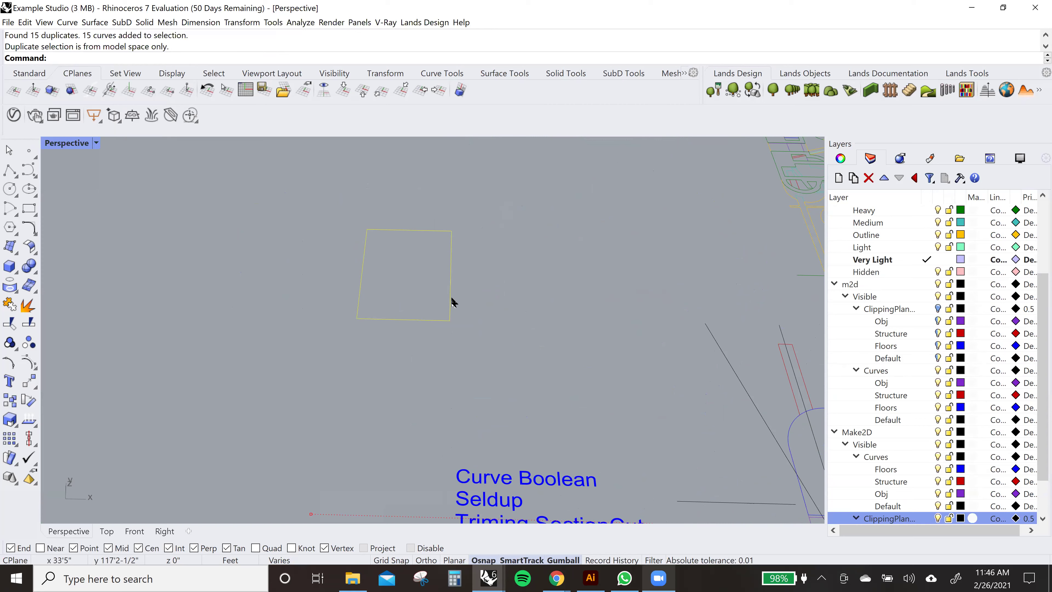
pyautogui.moveTo(453, 302); pyautogui.dragTo(405, 290, button='right')
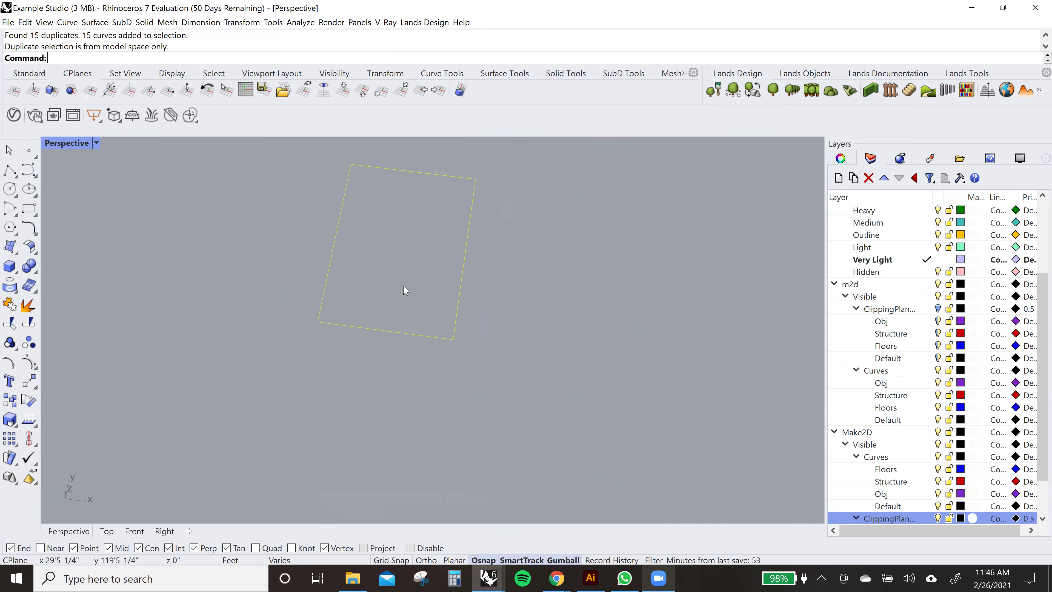
# - Inspect which curves are selected as duplicates in the two plan drawings and across the rest of the file
pyautogui.scroll(-12, 370, 293)
pyautogui.moveTo(449, 360); pyautogui.dragTo(454, 339, button='right')
pyautogui.scroll(-7, 455, 338)
pyautogui.scroll(7, 618, 410)
pyautogui.scroll(8, 552, 363)
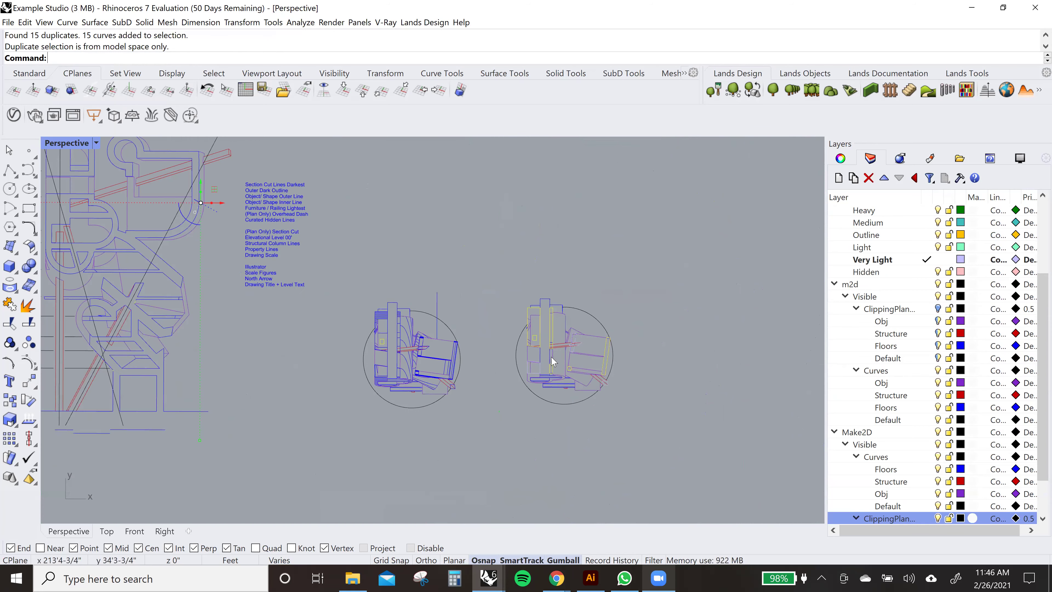
pyautogui.scroll(-4, 554, 362)
pyautogui.scroll(-5, 554, 362)
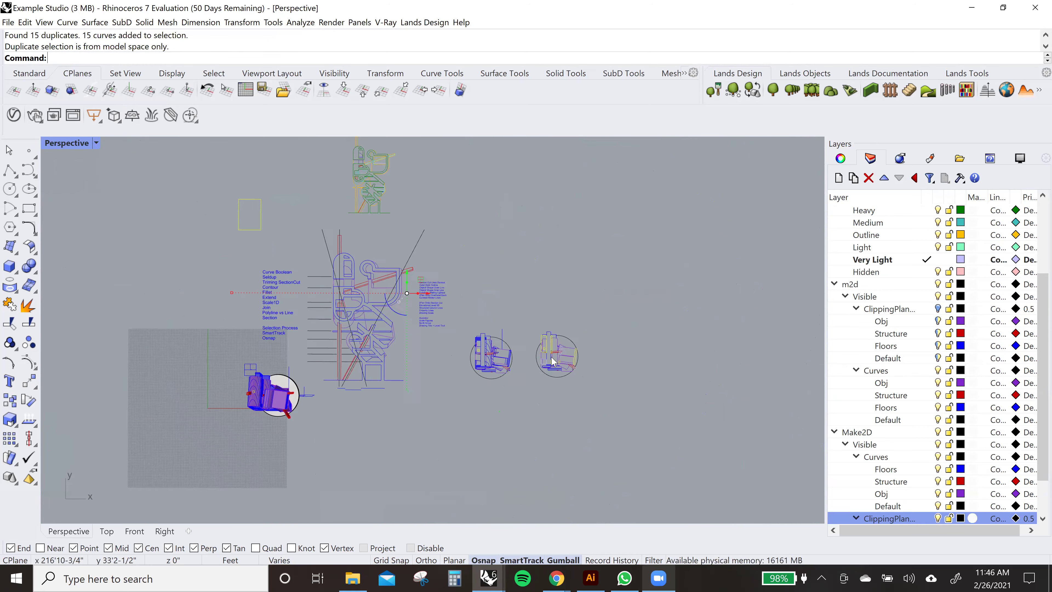
pyautogui.scroll(1, 353, 266)
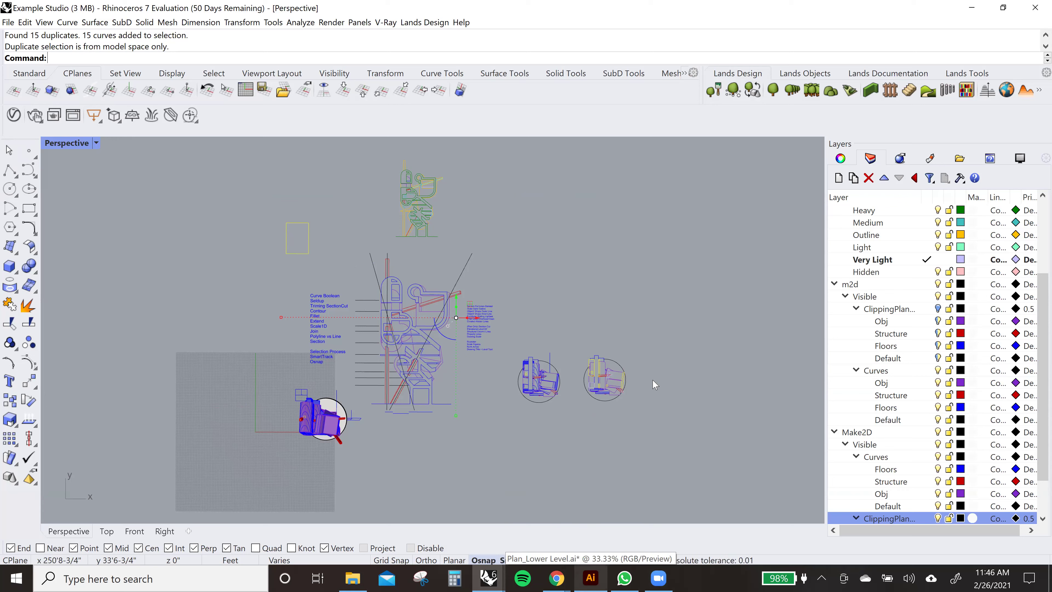
pyautogui.scroll(6, 597, 369)
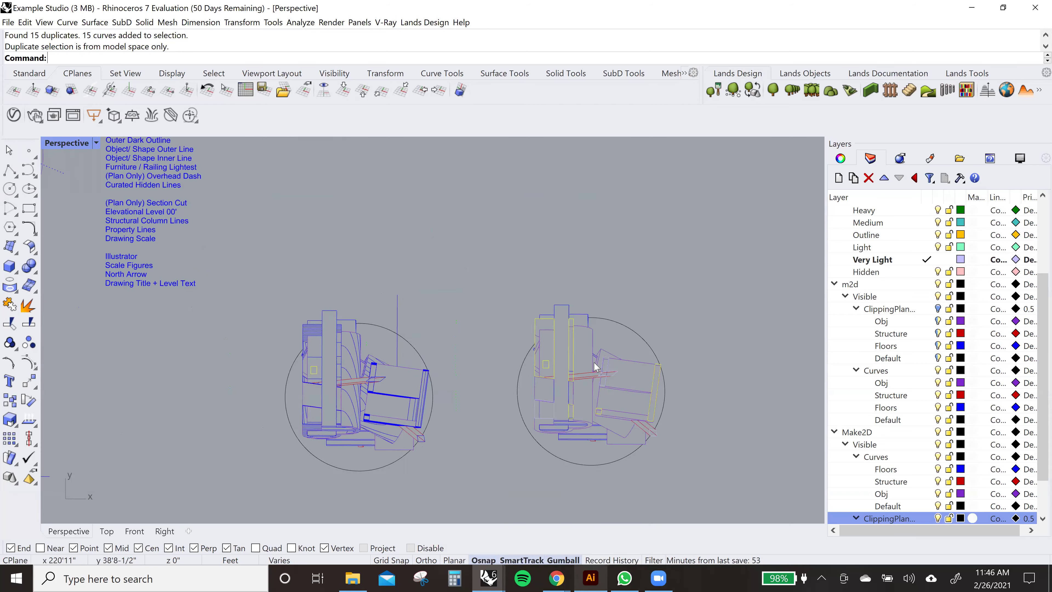
pyautogui.scroll(1, 597, 367)
pyautogui.moveTo(549, 384); pyautogui.dragTo(575, 390, button='right')
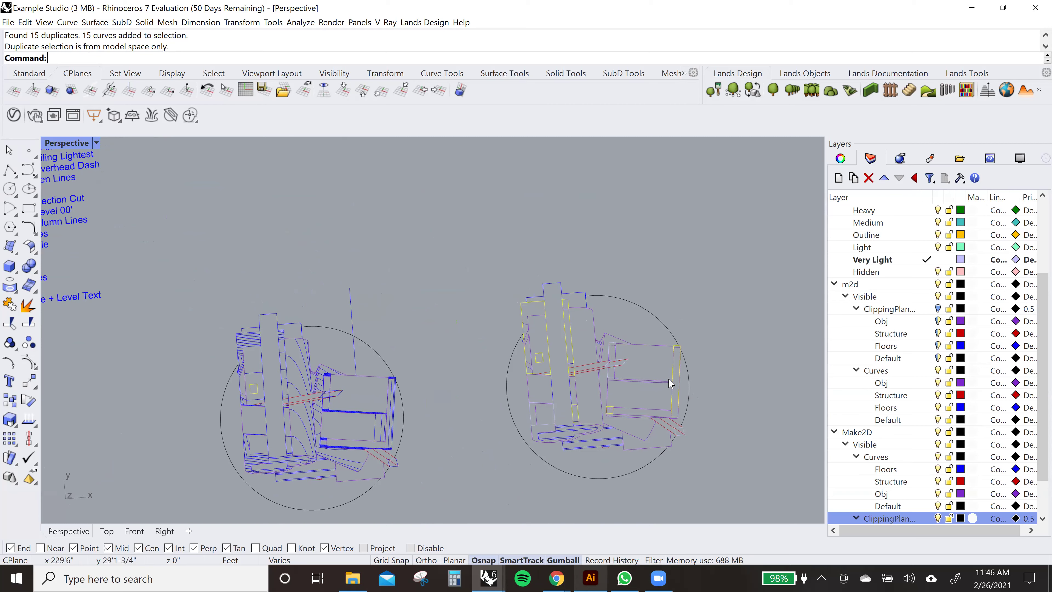
pyautogui.scroll(4, 549, 366)
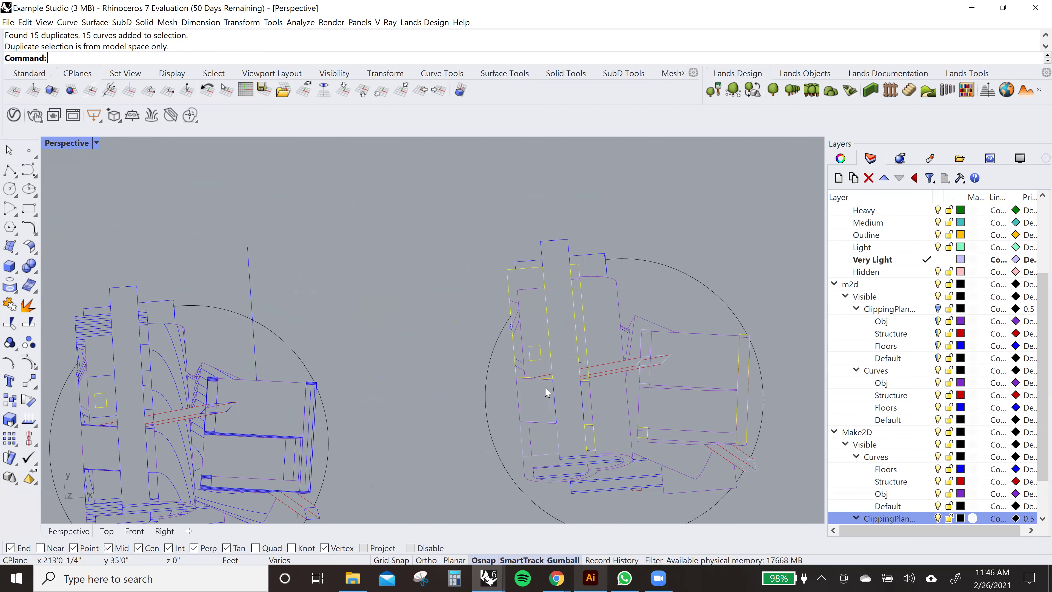
pyautogui.scroll(-4, 592, 396)
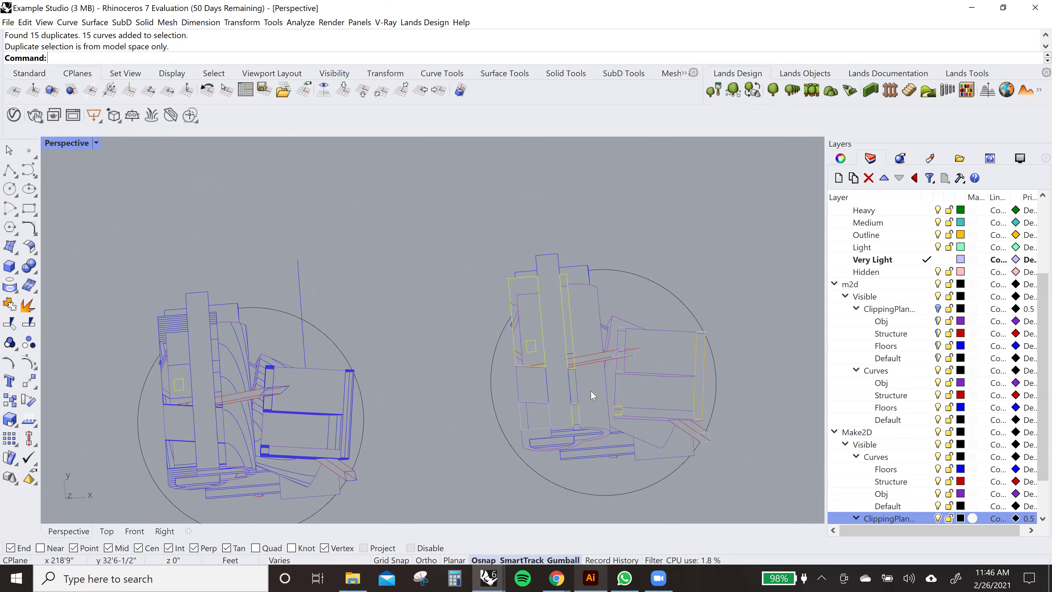
pyautogui.scroll(4, 624, 381)
pyautogui.scroll(-5, 641, 368)
# - Delete the selected duplicate curves and check the remaining sample rectangle by selecting it
pyautogui.press('Return')
pyautogui.scroll(-3, 601, 355)
pyautogui.scroll(5, 381, 270)
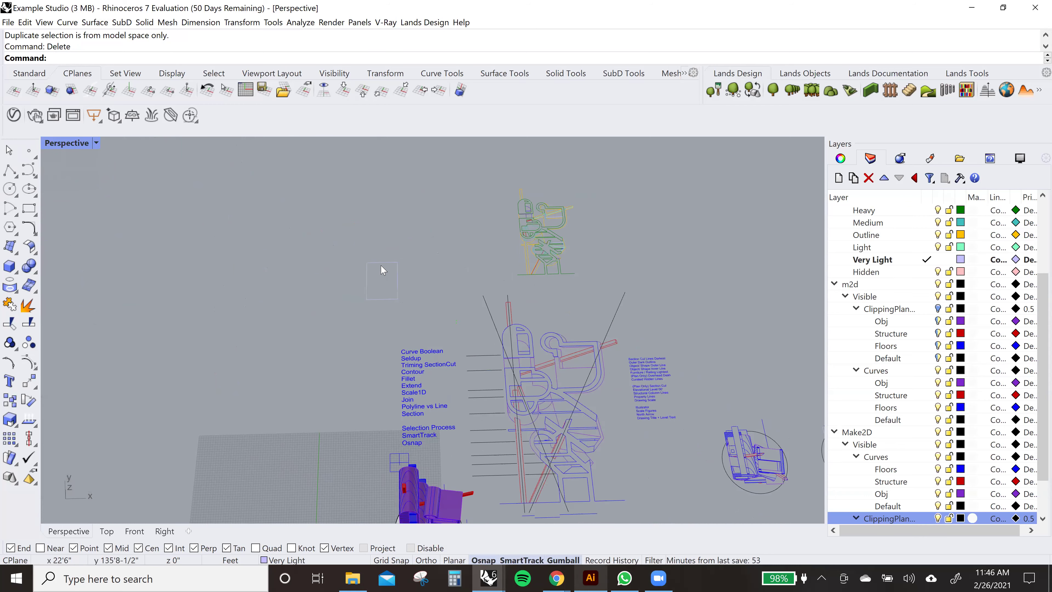
pyautogui.click(372, 270)
pyautogui.scroll(2, 371, 270)
pyautogui.press('Escape')
# - Review the Contour topic in the command list and examine the contour curves on the 3D tower model
pyautogui.scroll(-4, 512, 321)
pyautogui.scroll(5, 512, 321)
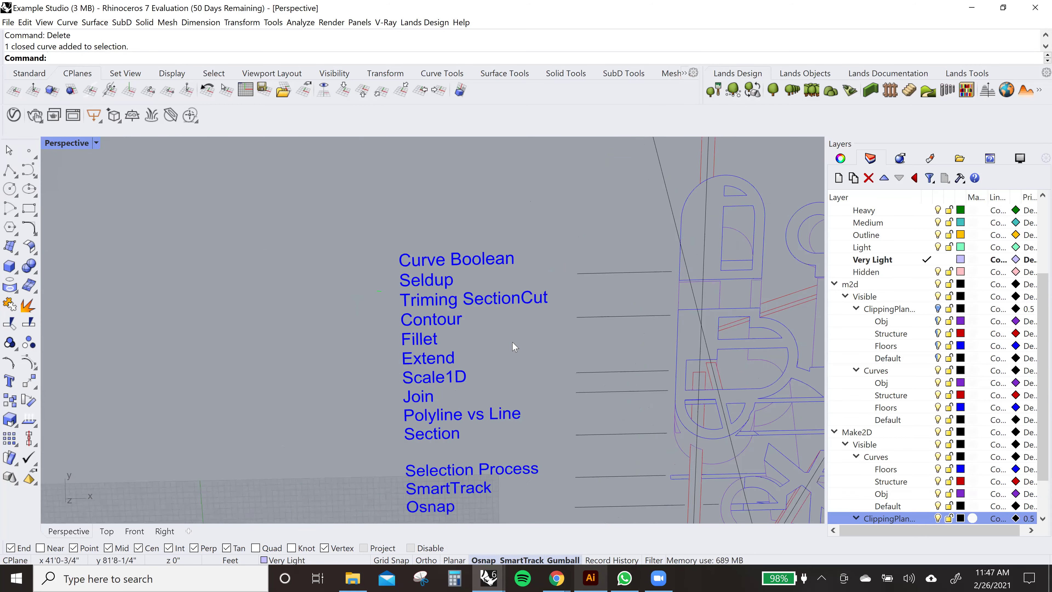
pyautogui.keyDown('shift'); pyautogui.moveTo(561, 296); pyautogui.dragTo(553, 282, button='right'); pyautogui.keyUp('shift')
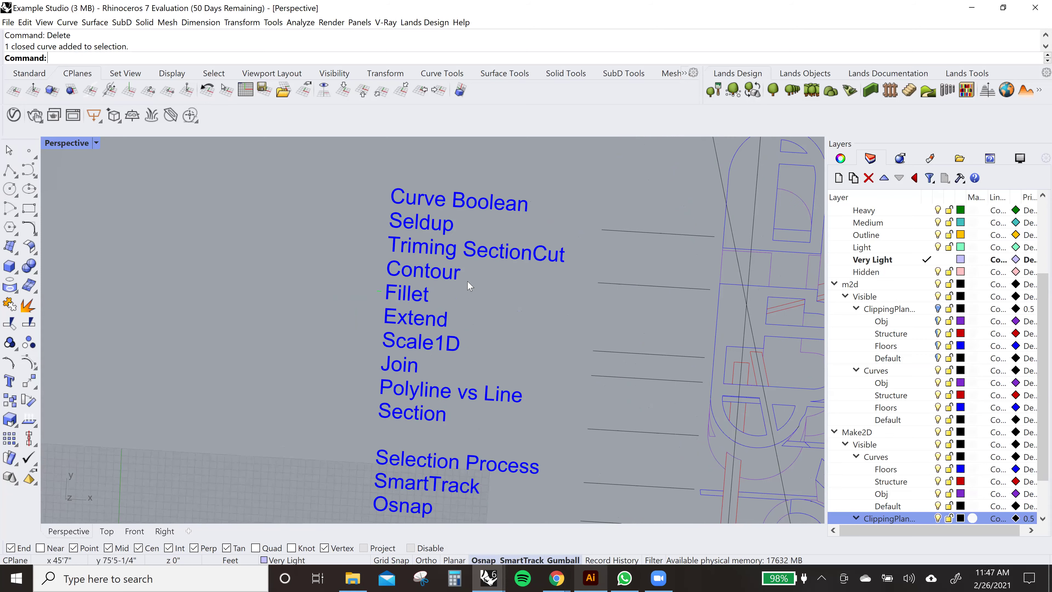
pyautogui.moveTo(464, 283); pyautogui.dragTo(426, 321, button='right')
pyautogui.moveTo(370, 376); pyautogui.dragTo(280, 209, button='right')
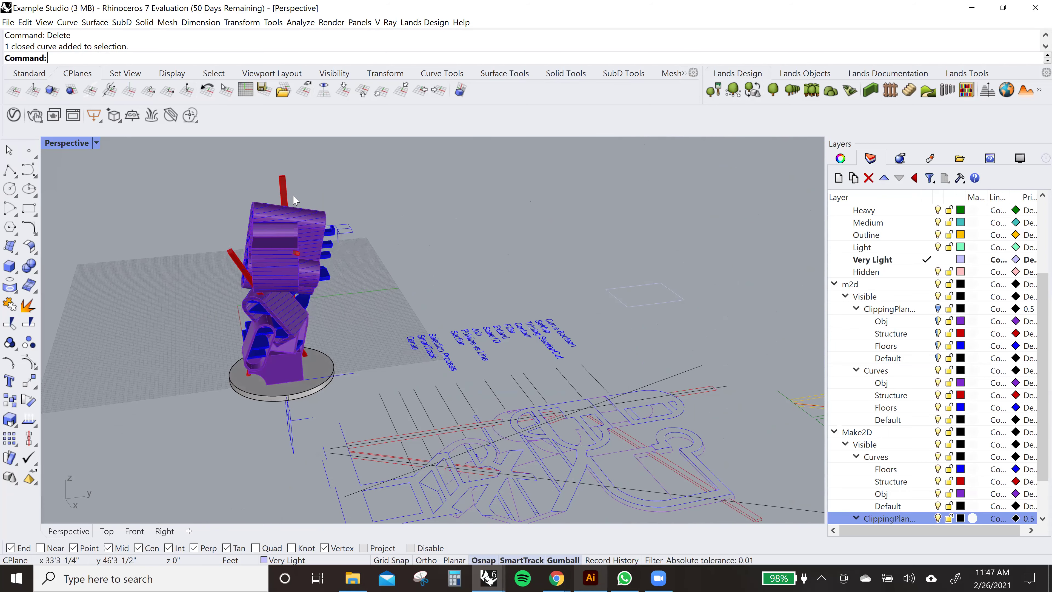
pyautogui.scroll(3, 295, 201)
pyautogui.click(341, 207)
pyautogui.click(352, 238)
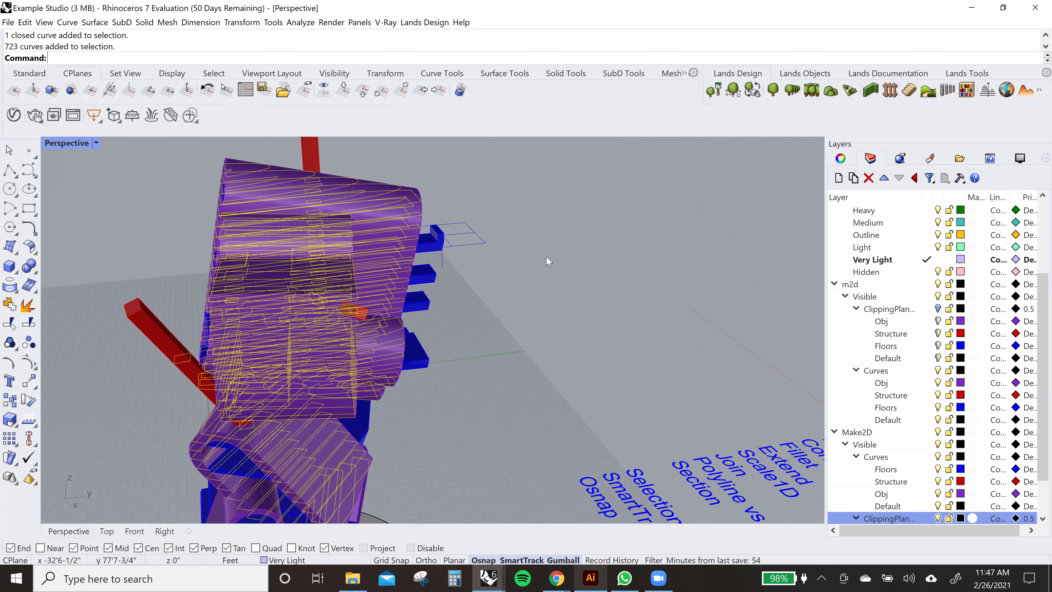
pyautogui.press('Delete')
# - Try to copy the tower's upper purple volume into the empty space beside the model
pyautogui.moveTo(548, 261); pyautogui.dragTo(377, 243, button='right')
pyautogui.click(360, 288)
pyautogui.scroll(-5, 519, 356)
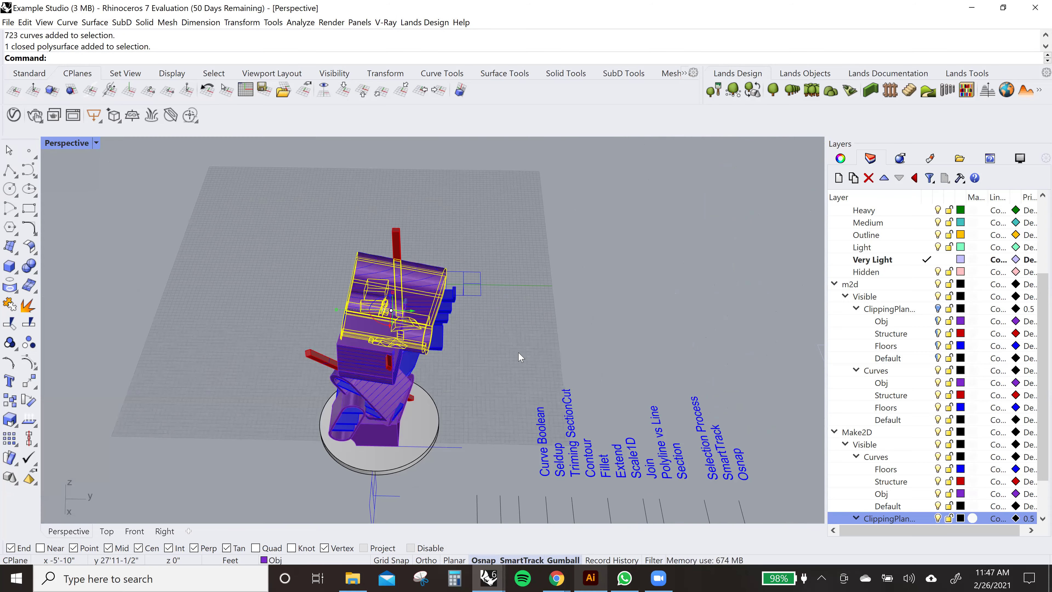
pyautogui.scroll(-3, 519, 410)
pyautogui.write('copy')
pyautogui.press('Return')
pyautogui.click(518, 414)
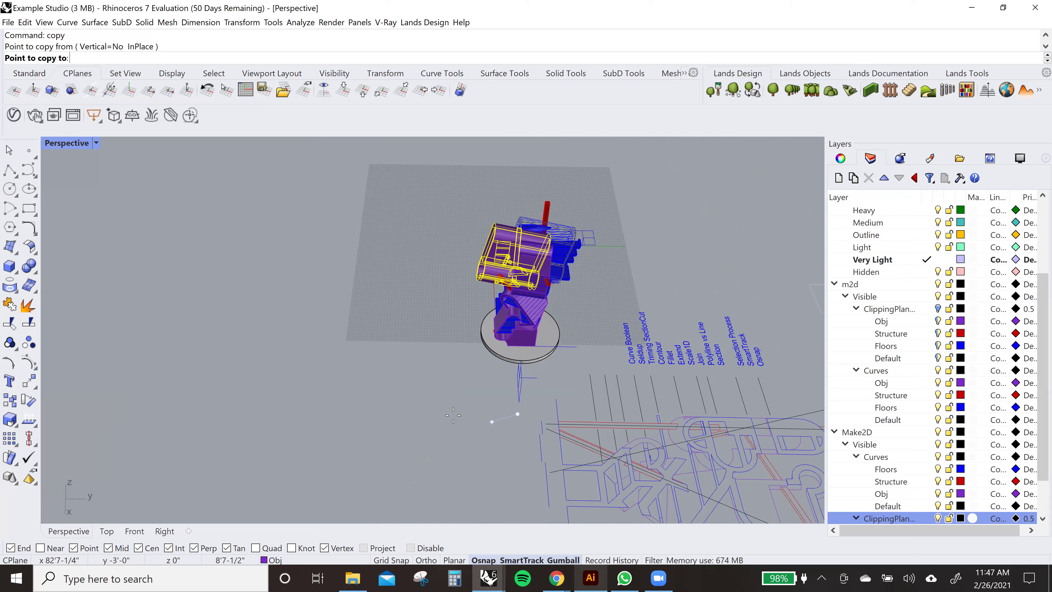
pyautogui.keyDown('shift'); pyautogui.click(255, 453); pyautogui.keyUp('shift')
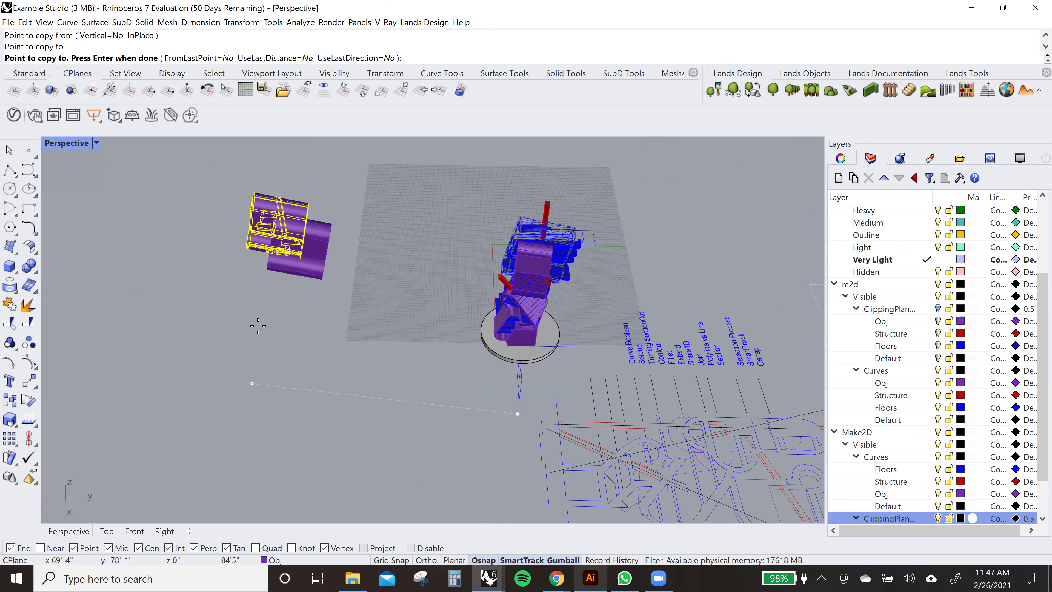
pyautogui.press('Return')
pyautogui.scroll(2, 256, 275)
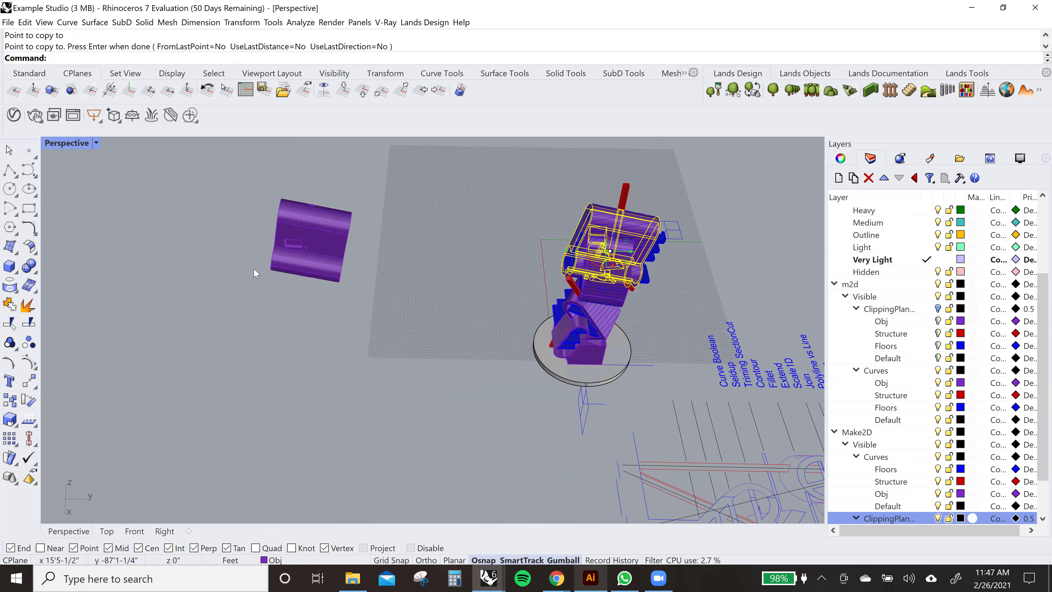
pyautogui.press('Escape')
pyautogui.hotkey('ctrl', 'z')
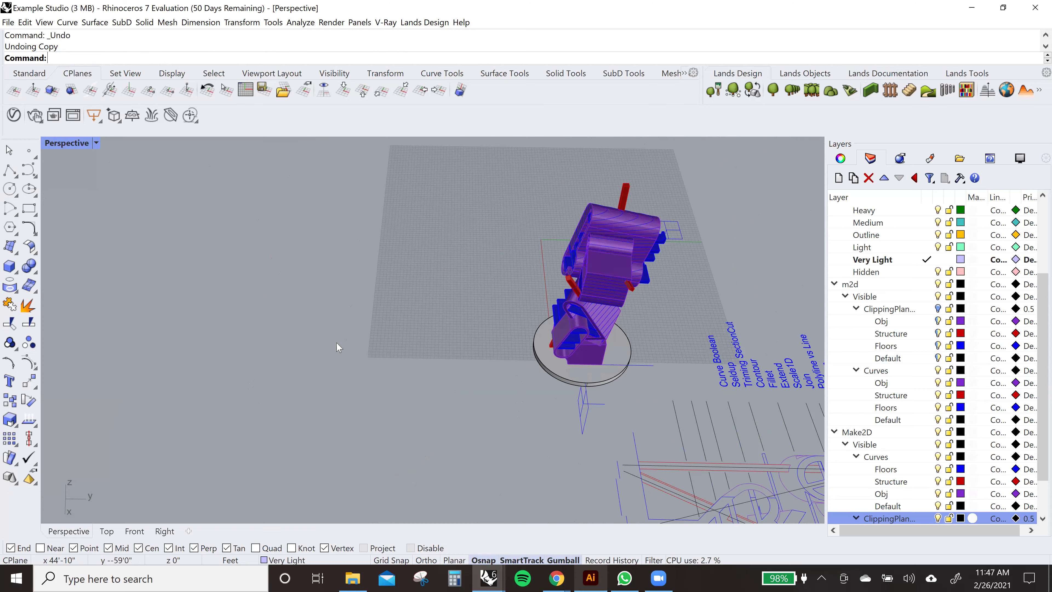
# - Create a sphere in the empty space beside the tower model
pyautogui.write('Spher')
pyautogui.press('Return')
pyautogui.click(367, 378)
pyautogui.click(413, 352)
# - Raise the sphere vertically above the ground plane
pyautogui.click(359, 365)
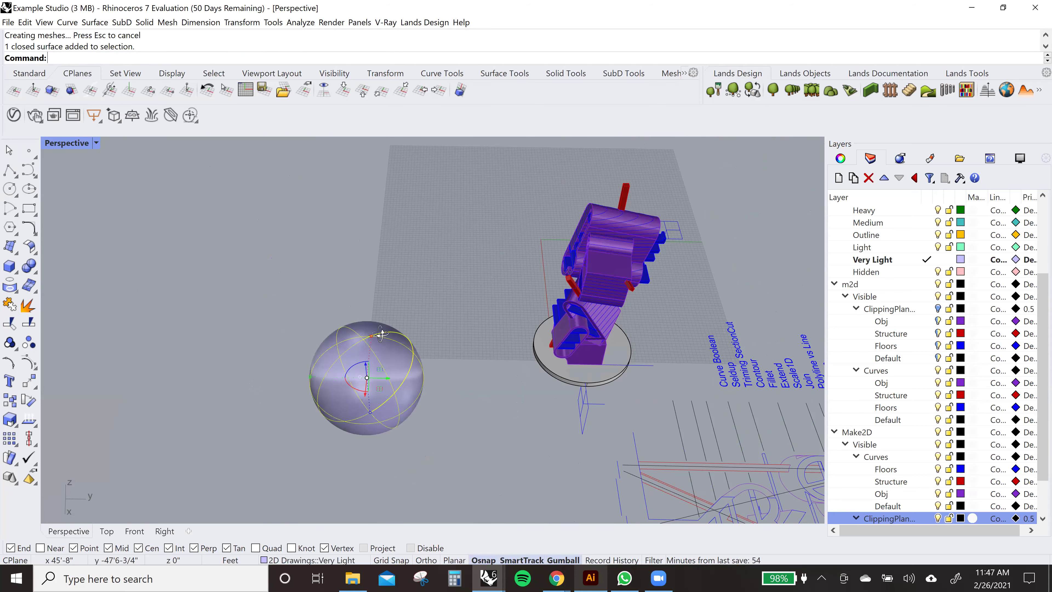
pyautogui.moveTo(362, 365); pyautogui.dragTo(382, 328, button='right')
pyautogui.moveTo(370, 356); pyautogui.dragTo(370, 286)
pyautogui.click(480, 367)
pyautogui.scroll(4, 338, 306)
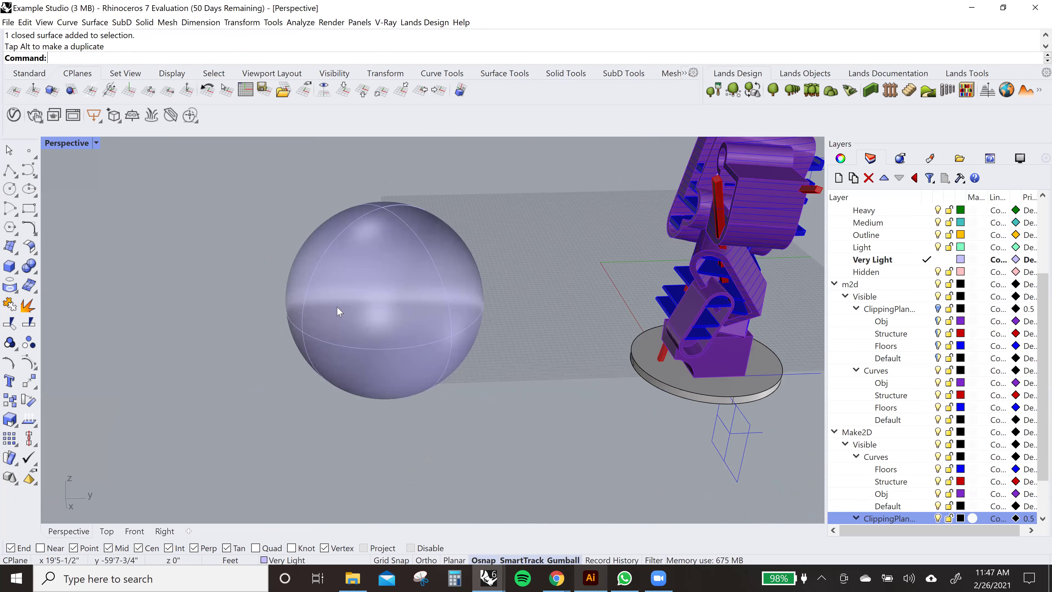
# - Check the sphere's placement in plan and scale it down
pyautogui.click(107, 531)
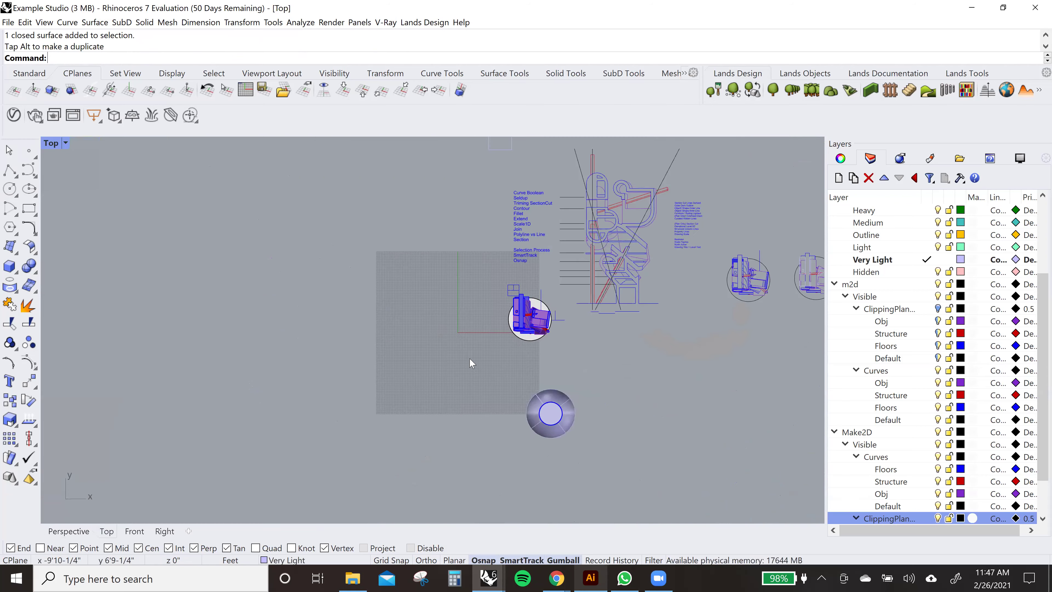
pyautogui.scroll(4, 508, 372)
pyautogui.scroll(-1, 507, 373)
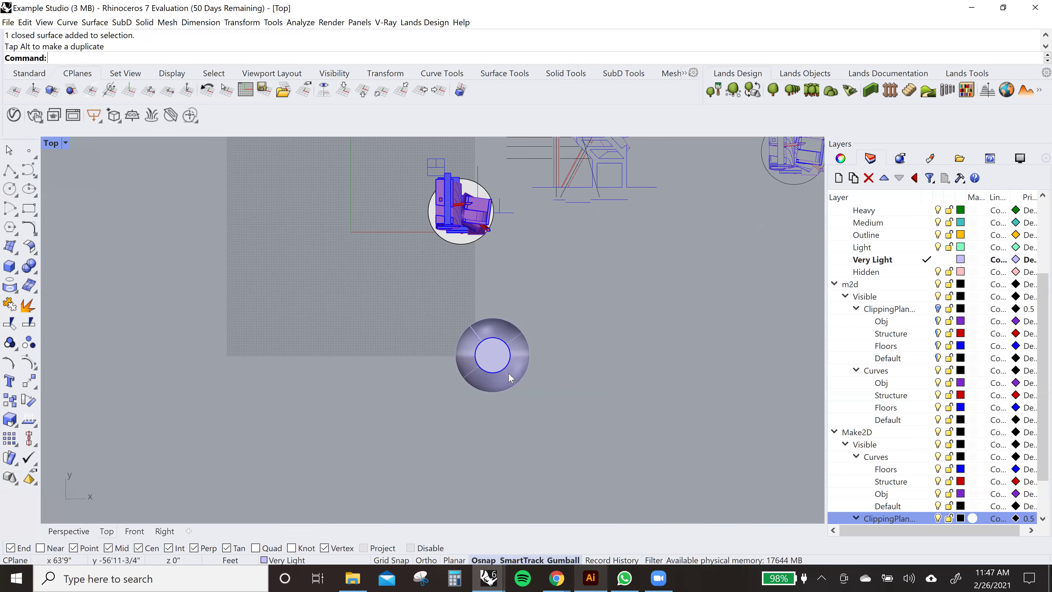
pyautogui.click(69, 531)
pyautogui.moveTo(442, 380); pyautogui.dragTo(365, 311, button='right')
pyautogui.click(360, 311)
pyautogui.moveTo(313, 310); pyautogui.dragTo(345, 315)
pyautogui.click(430, 373)
# - Draw a horizontal guide line from the sphere's lowest point outward into the empty space towards the tower
pyautogui.scroll(2, 429, 360)
pyautogui.write('line')
pyautogui.press('Return')
pyautogui.moveTo(449, 394); pyautogui.dragTo(439, 352, button='right')
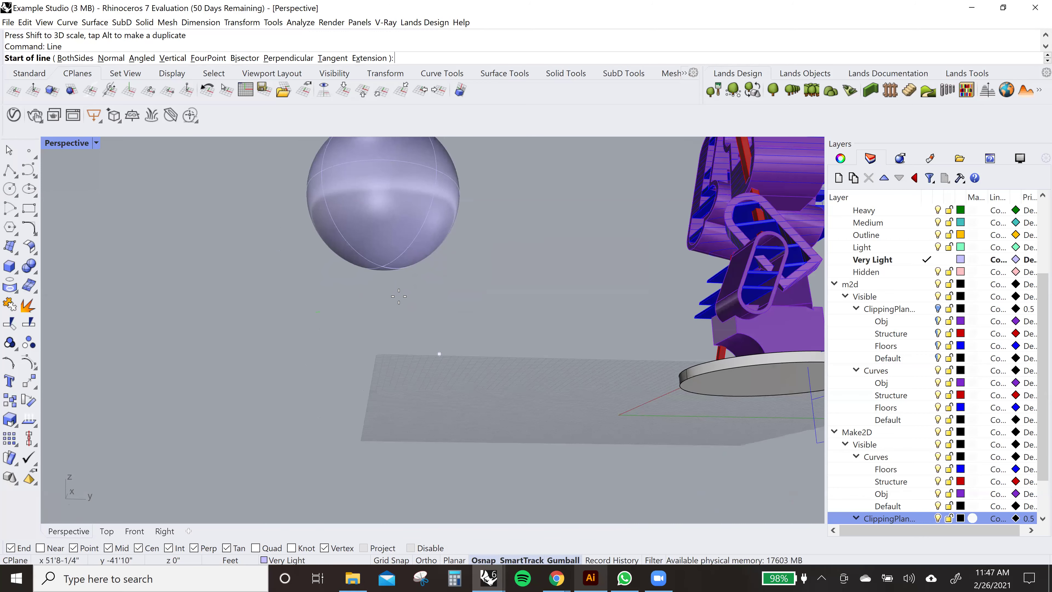
pyautogui.moveTo(383, 266); pyautogui.dragTo(390, 325, button='right')
pyautogui.moveTo(406, 410); pyautogui.dragTo(410, 315, button='right')
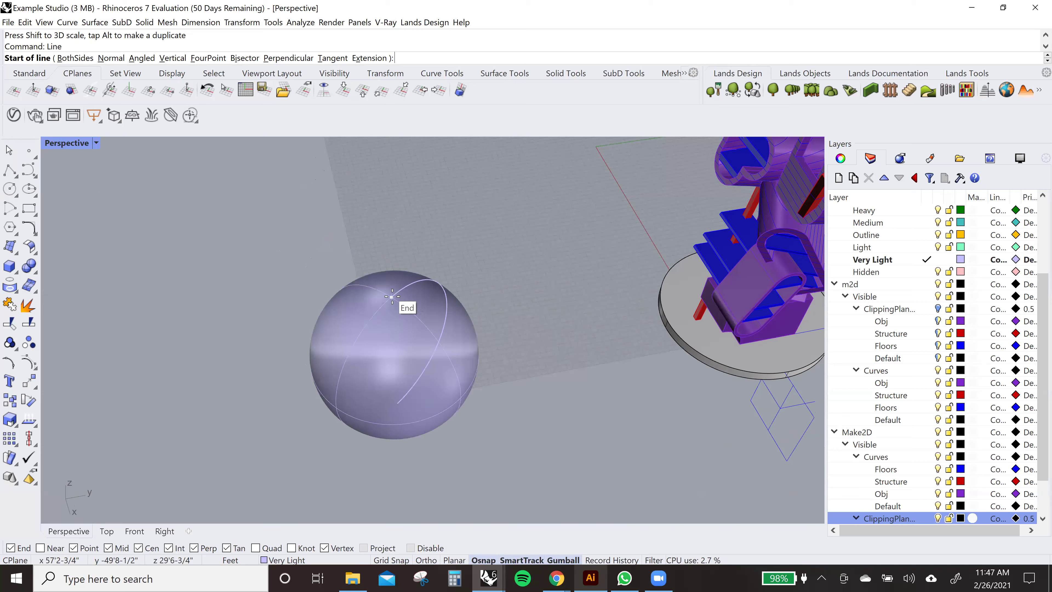
pyautogui.moveTo(415, 363); pyautogui.dragTo(417, 347, button='right')
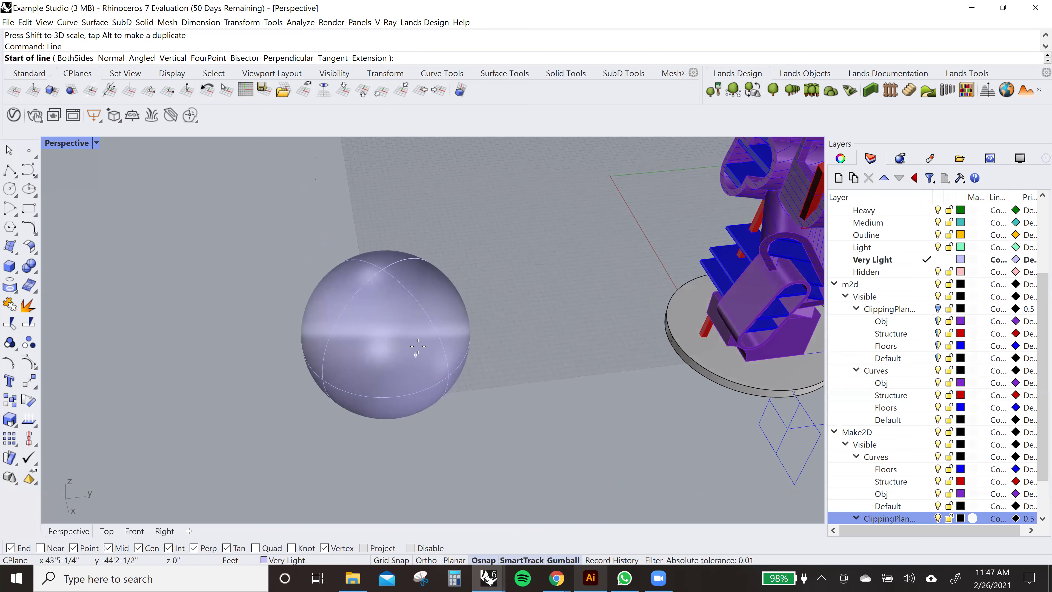
pyautogui.moveTo(419, 395); pyautogui.dragTo(388, 254, button='right')
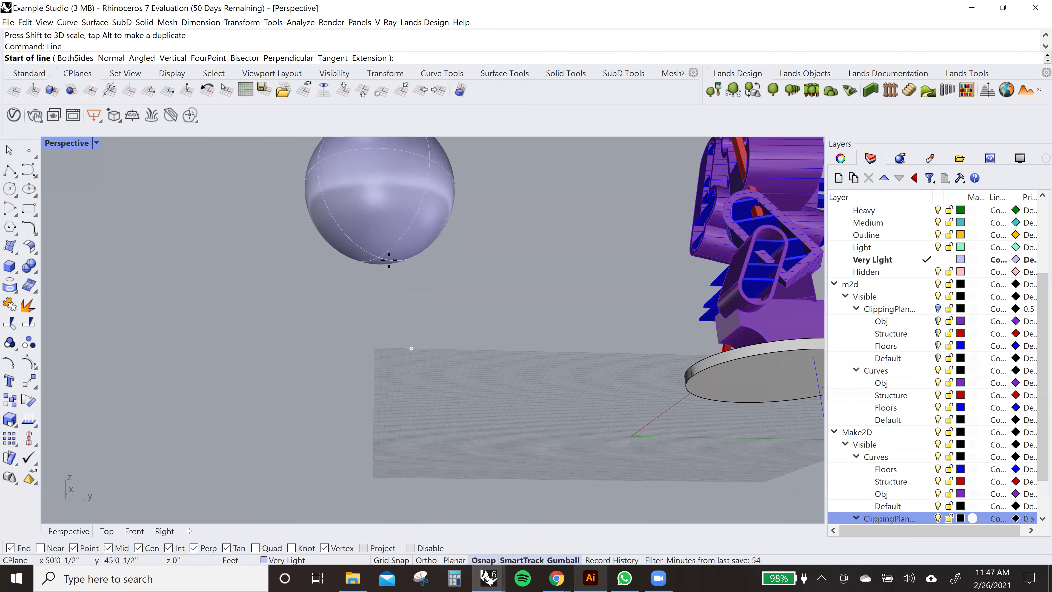
pyautogui.click(382, 256)
pyautogui.click(547, 271)
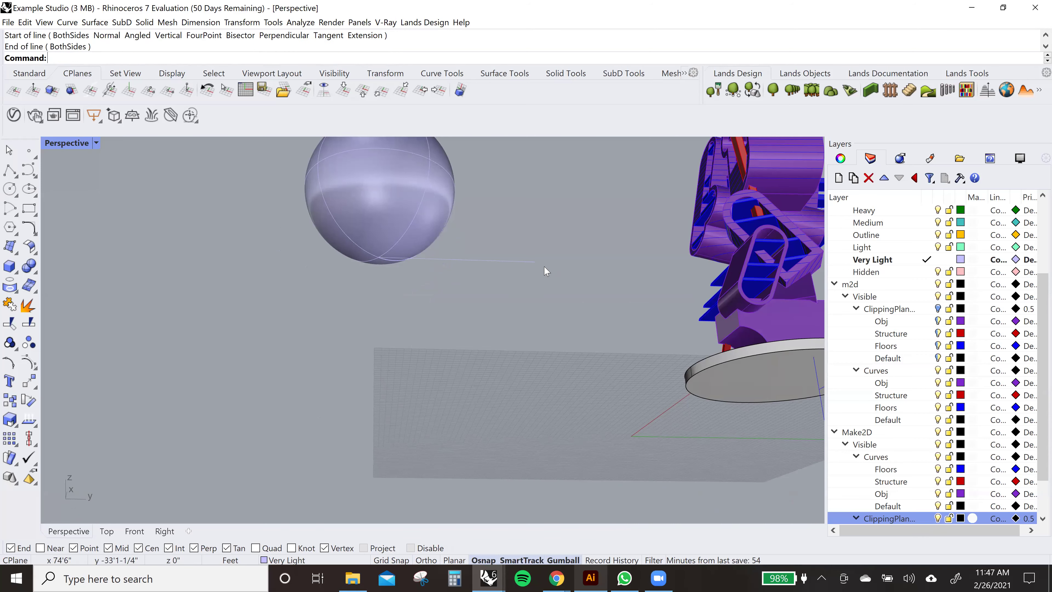
# - Draw a vertical line upward from the outer end of the horizontal guide line
pyautogui.moveTo(547, 270); pyautogui.dragTo(552, 291, button='right')
pyautogui.rightClick(544, 296)
pyautogui.click(544, 296)
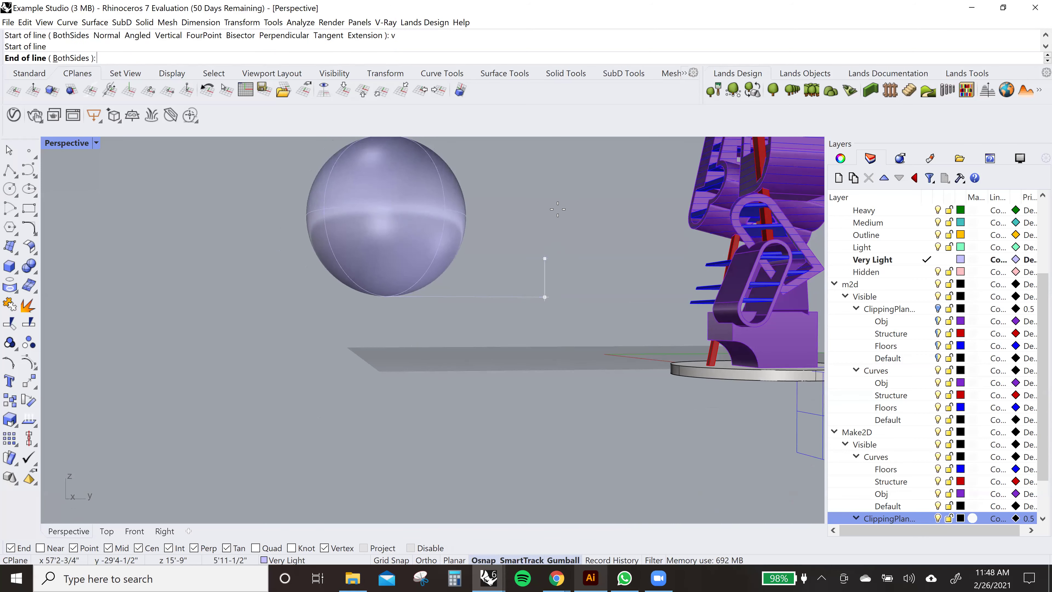
pyautogui.keyDown('shift'); pyautogui.click(567, 163); pyautogui.keyUp('shift')
# - Stretch the vertical line with Scale1D from its base to above the sphere's top, and delete the horizontal guide line
pyautogui.keyDown('shift'); pyautogui.moveTo(567, 270); pyautogui.dragTo(548, 251, button='right'); pyautogui.keyUp('shift')
pyautogui.click(537, 287)
pyautogui.write('scale1d')
pyautogui.press('Return')
pyautogui.click(535, 397)
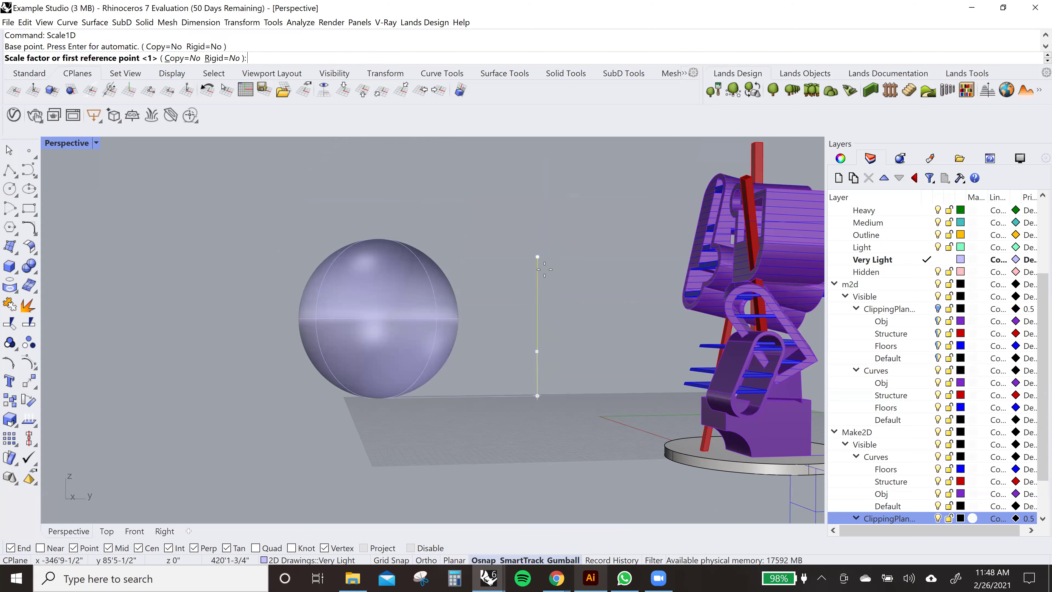
pyautogui.click(538, 257)
pyautogui.click(550, 189)
pyautogui.press('Delete')
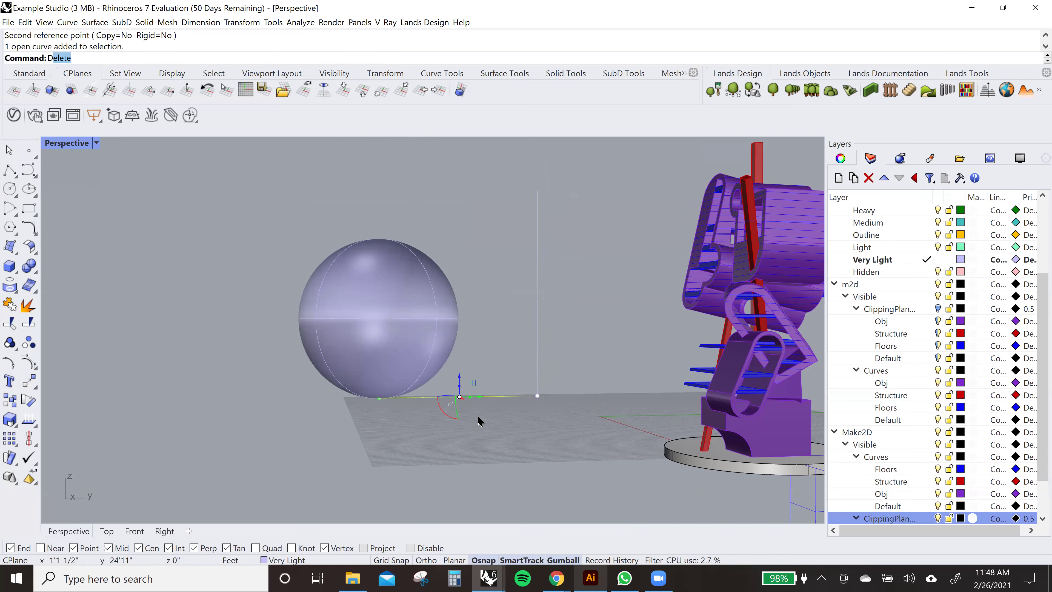
# - Contour the sphere at 1'-0" spacing, using the vertical guide line from bottom to top as the contour direction
pyautogui.click(403, 342)
pyautogui.write('COntour')
pyautogui.press('Return')
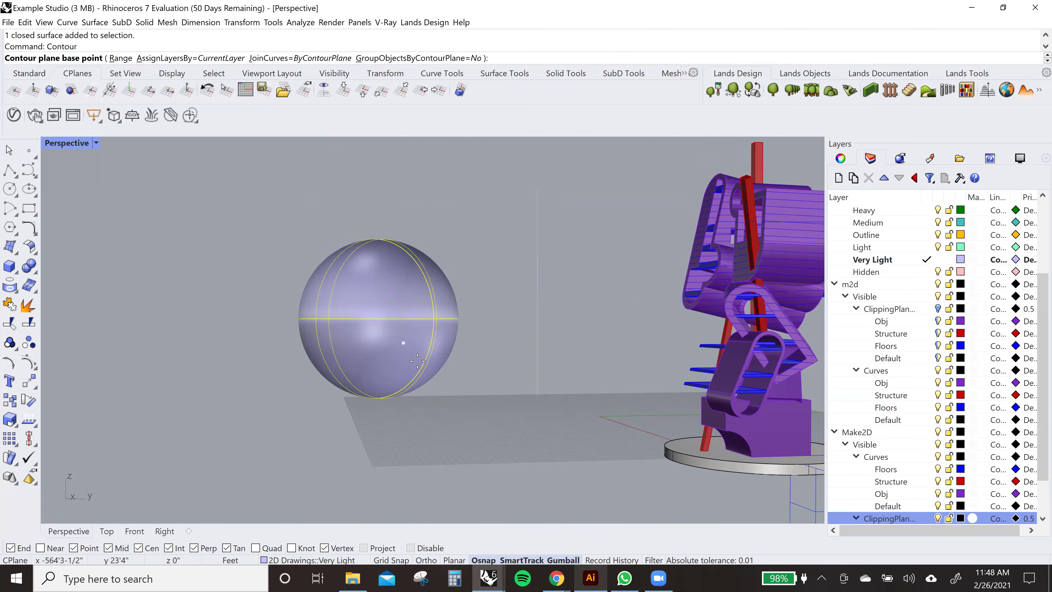
pyautogui.moveTo(455, 455); pyautogui.dragTo(477, 394, button='right')
pyautogui.click(524, 369)
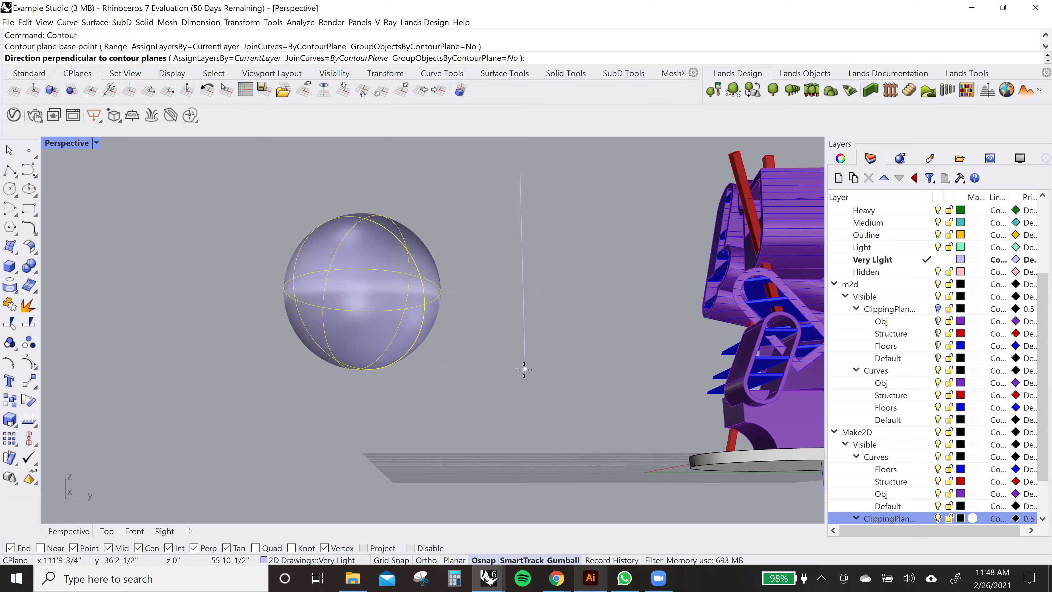
pyautogui.click(519, 171)
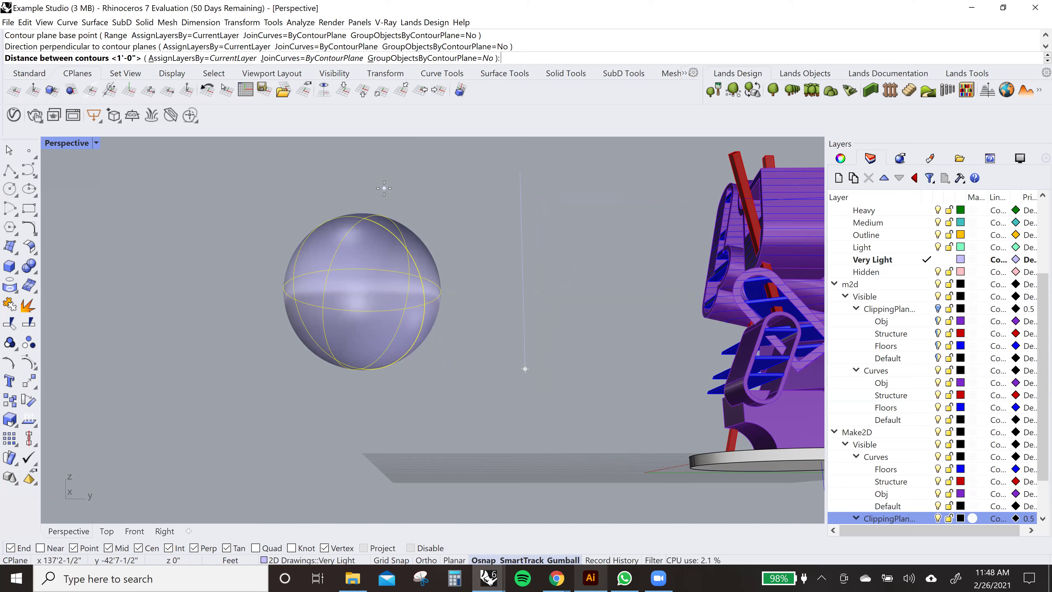
pyautogui.press('Return')
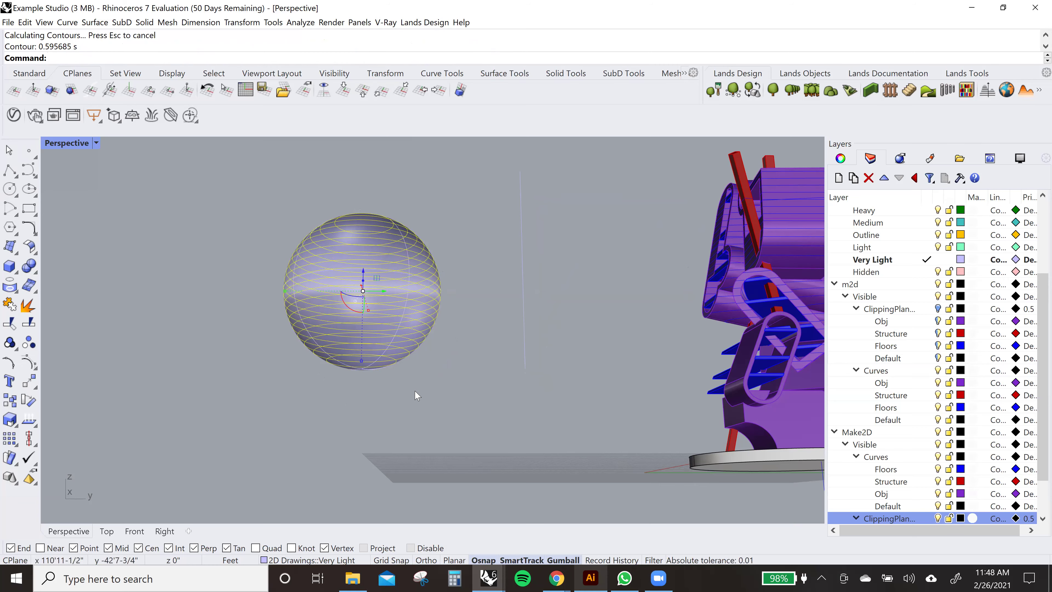
# - Examine the sphere's contour curves in perspective and in plan
pyautogui.scroll(1, 399, 369)
pyautogui.scroll(1, 417, 316)
pyautogui.scroll(-2, 418, 316)
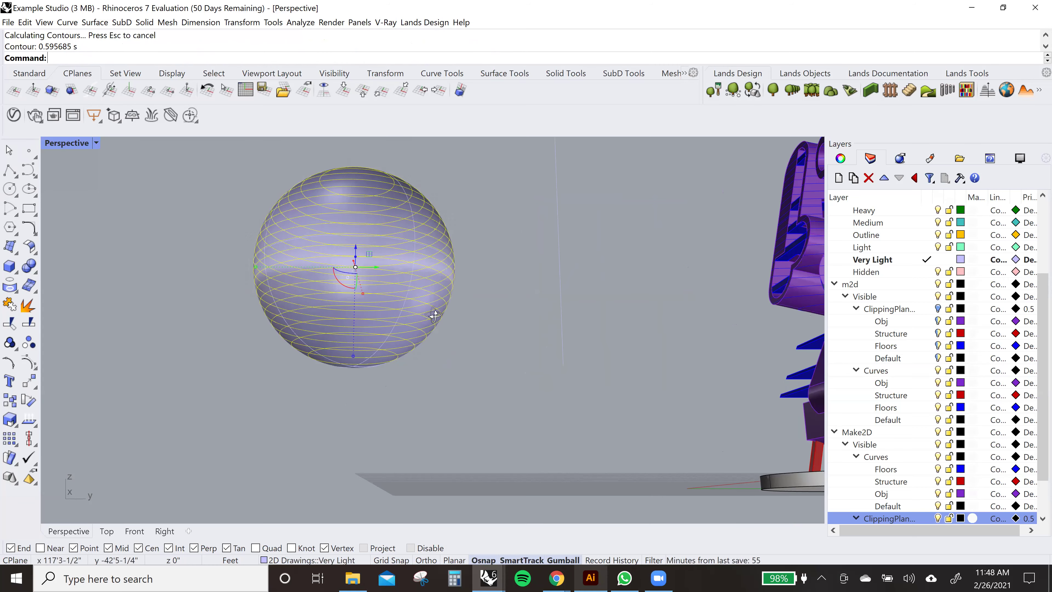
pyautogui.moveTo(433, 315); pyautogui.dragTo(186, 512, button='right')
pyautogui.click(106, 531)
pyautogui.scroll(2, 463, 357)
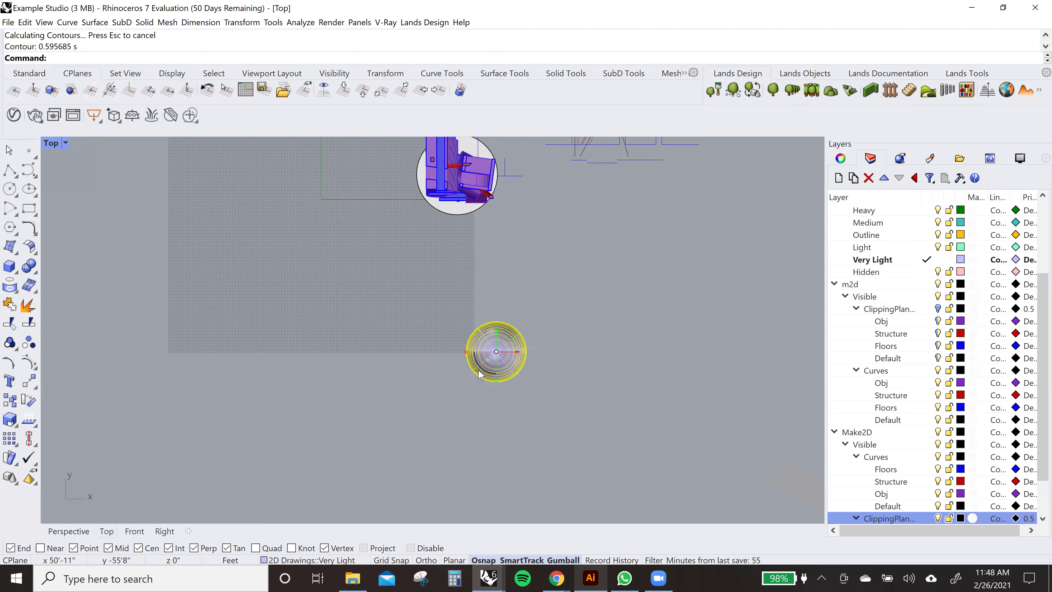
pyautogui.scroll(2, 617, 320)
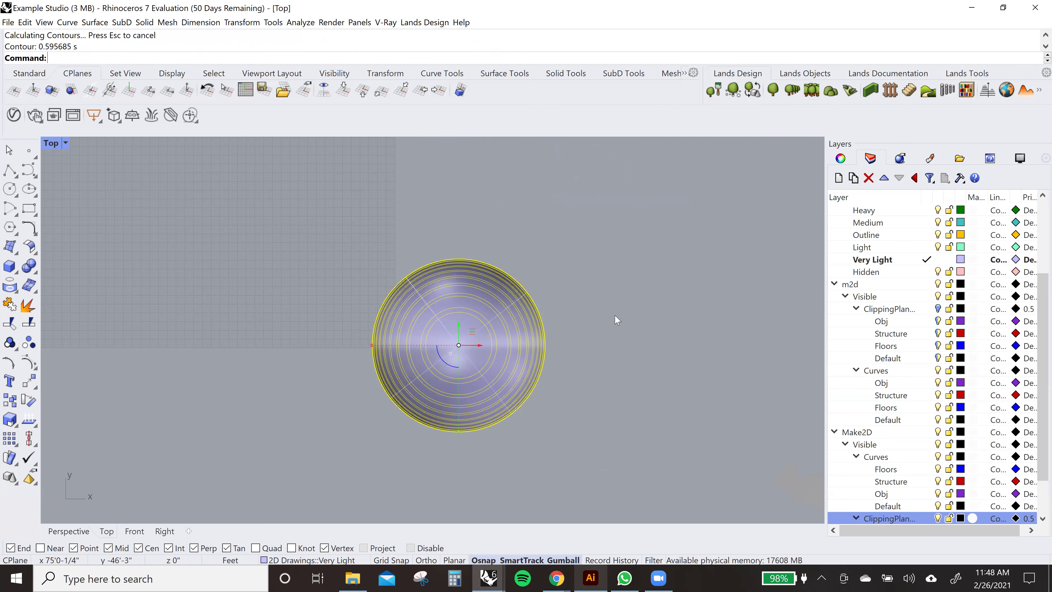
pyautogui.click(69, 531)
pyautogui.moveTo(423, 346); pyautogui.dragTo(400, 330, button='right')
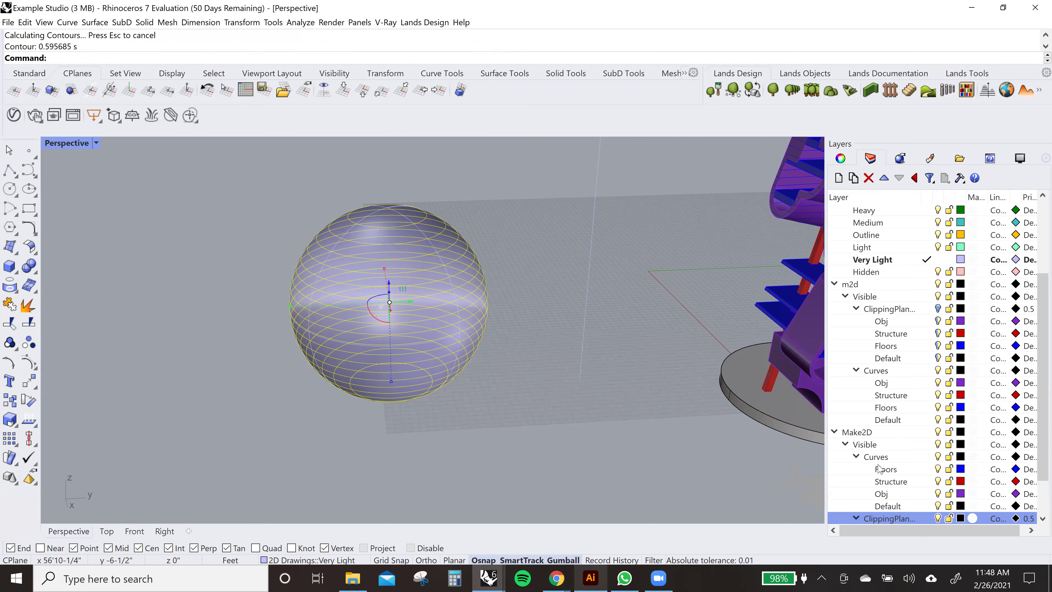
pyautogui.scroll(-2, 880, 468)
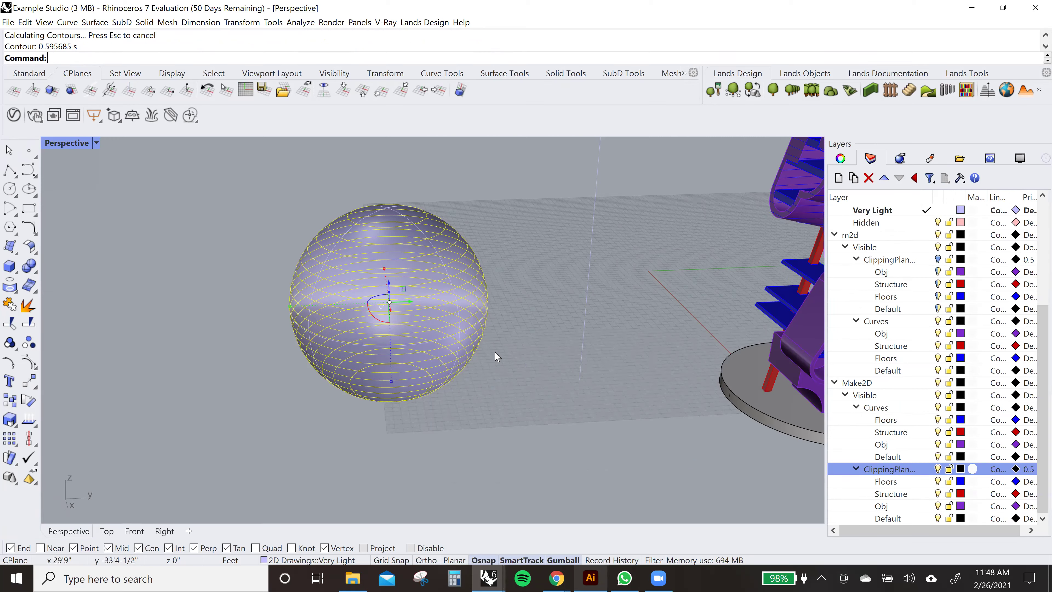
pyautogui.scroll(-3, 480, 365)
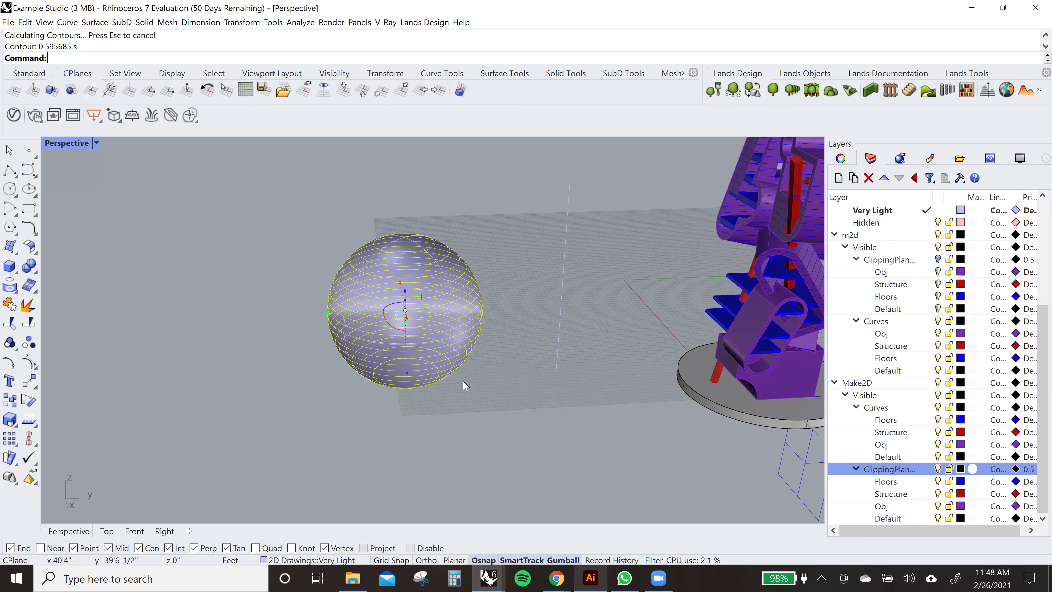
pyautogui.scroll(-2, 463, 380)
# - Delete the vertical guide line and the sphere together with its contour curves
pyautogui.click(486, 413)
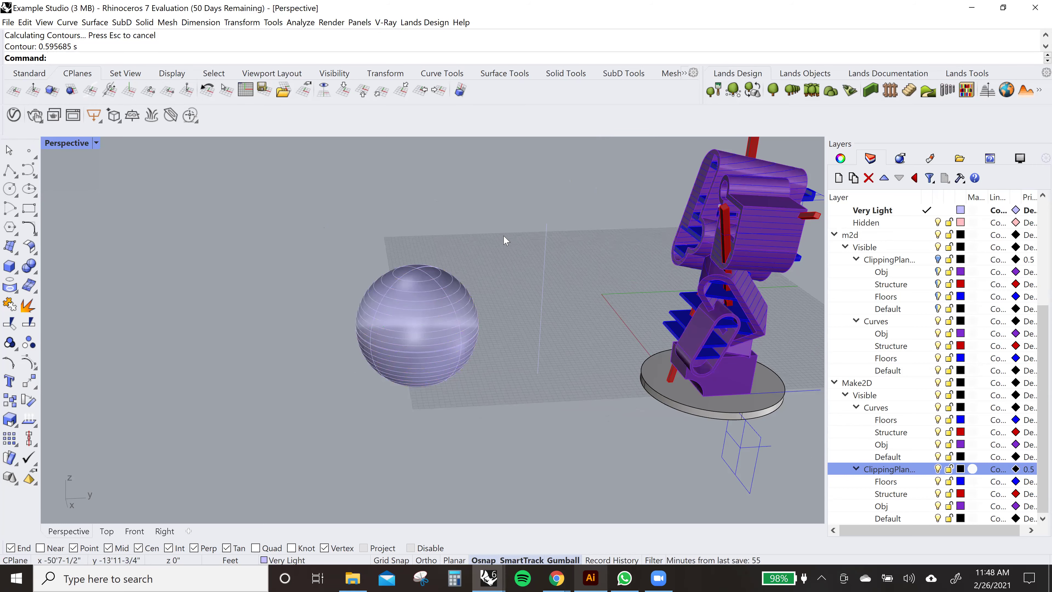
pyautogui.click(544, 272)
pyautogui.press('Delete')
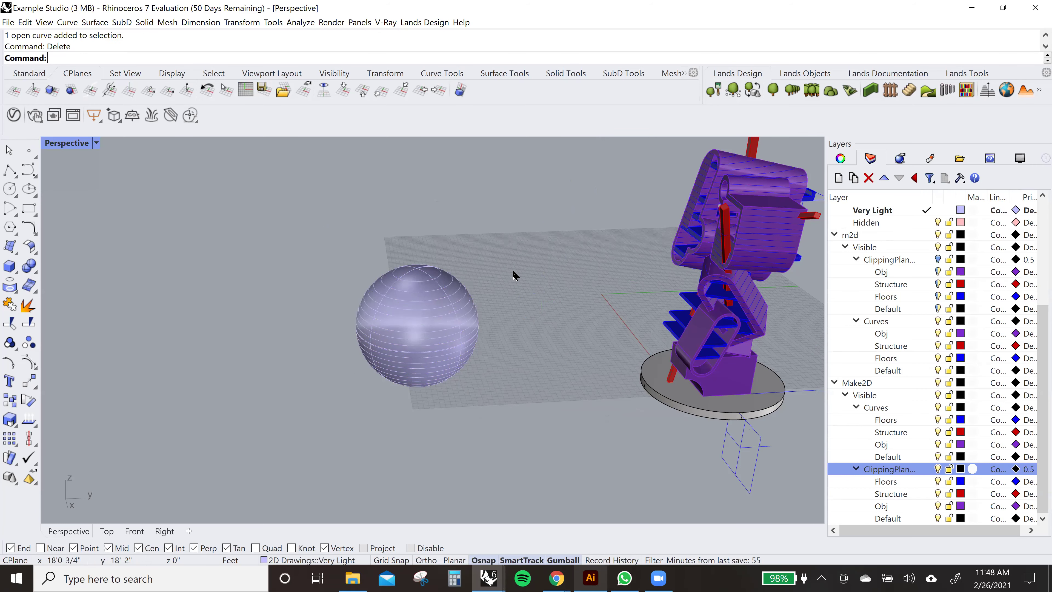
pyautogui.scroll(-3, 282, 324)
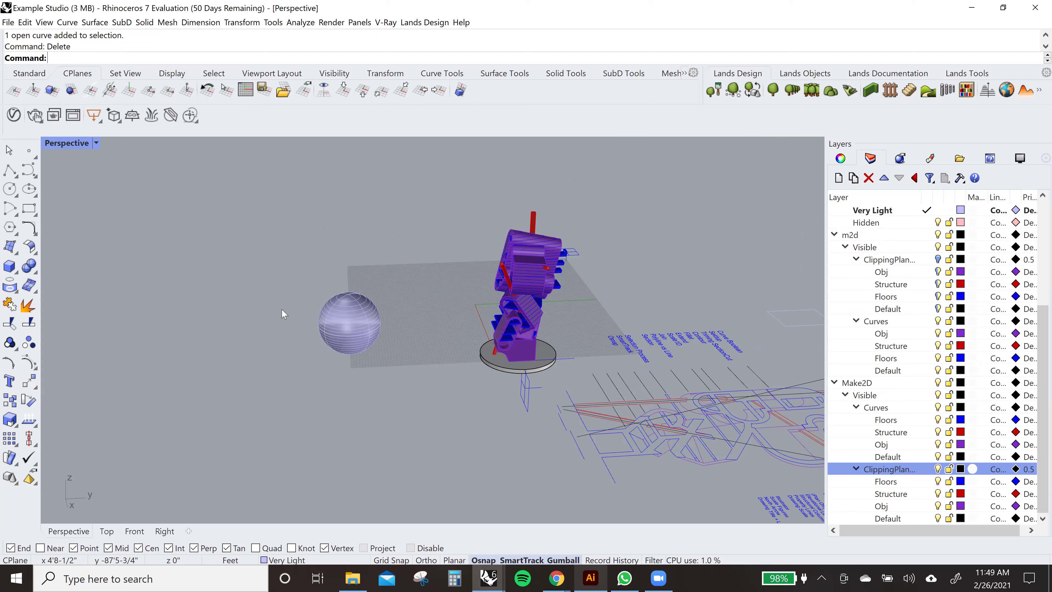
pyautogui.scroll(3, 394, 321)
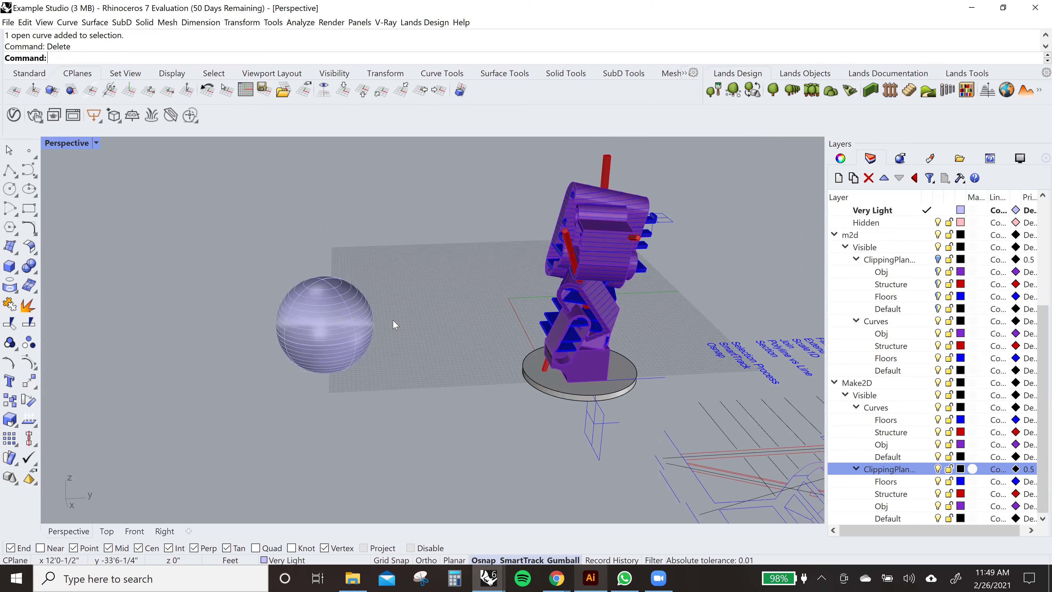
pyautogui.moveTo(465, 215); pyautogui.dragTo(237, 426)
pyautogui.press('Delete')
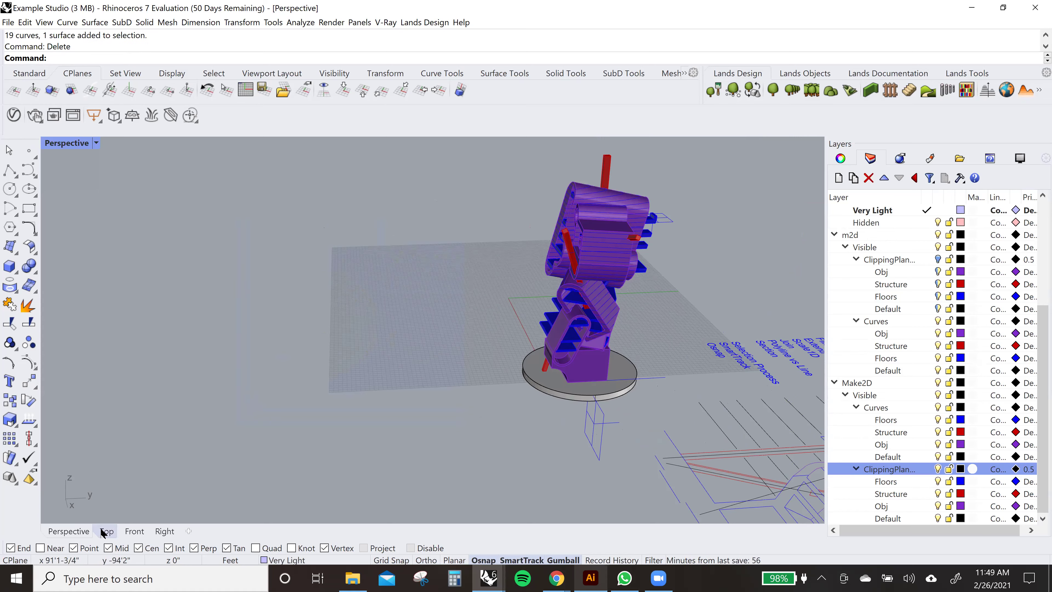
# - Review the list of commands beside the section drawing in plan, around Contour and Scale1D
pyautogui.click(106, 531)
pyautogui.scroll(-10, 482, 362)
pyautogui.scroll(8, 447, 181)
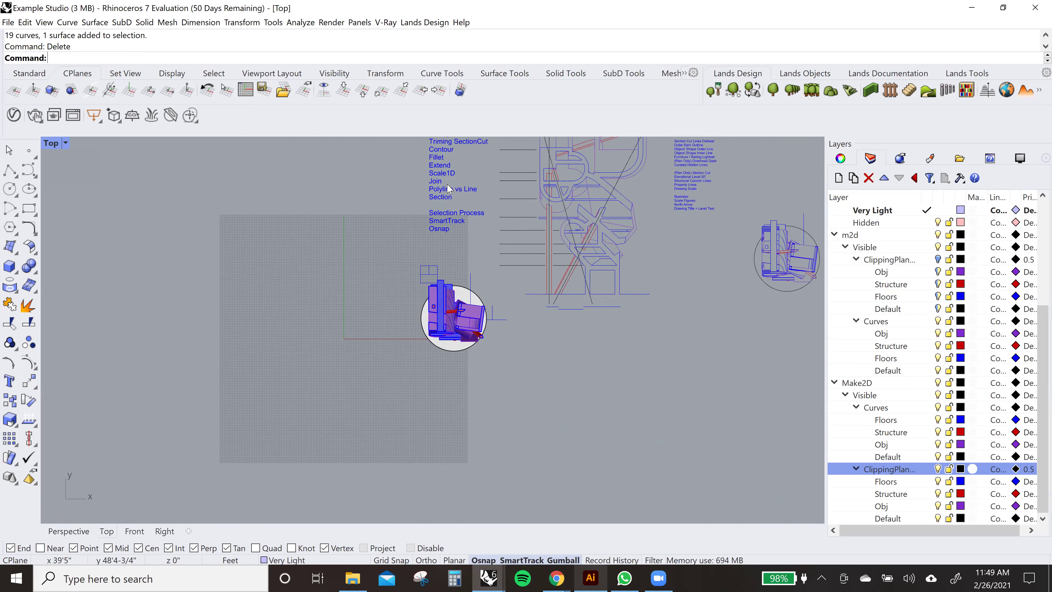
pyautogui.scroll(3, 420, 266)
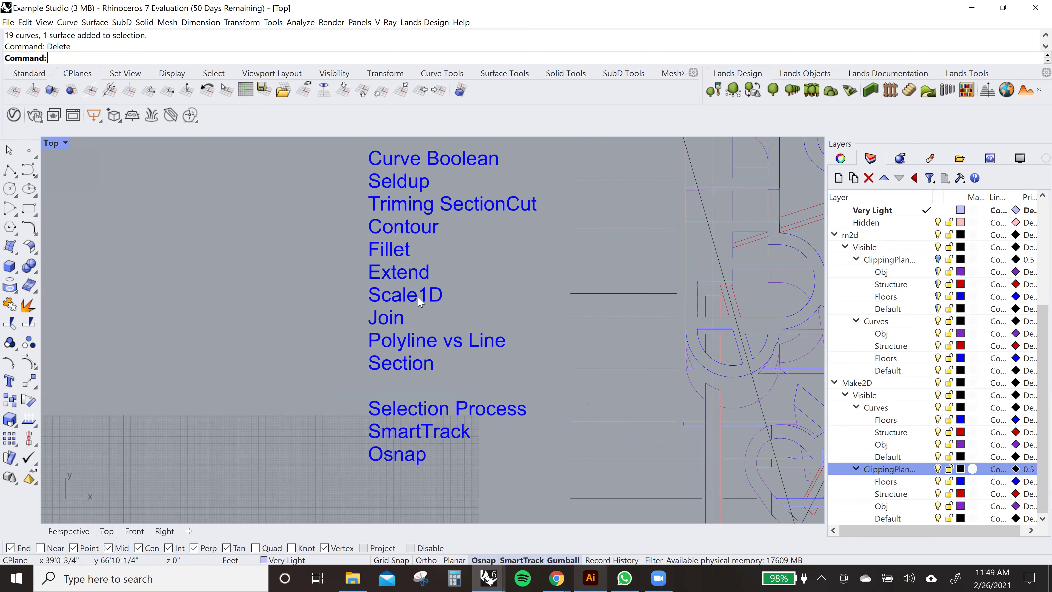
pyautogui.scroll(-3, 452, 302)
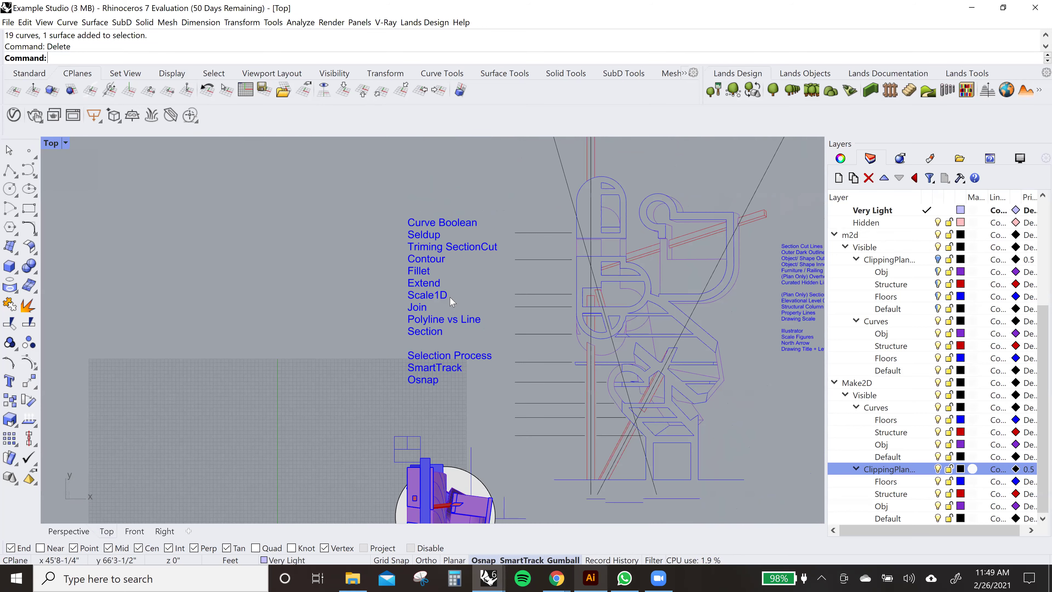
# - Draw a short vertical line in the empty space beside the command list
pyautogui.scroll(-2, 452, 301)
pyautogui.scroll(3, 451, 302)
pyautogui.write('lki')
pyautogui.press('BackSpace')
pyautogui.press('BackSpace')
pyautogui.press('BackSpace')
pyautogui.write('Line')
pyautogui.press('Return')
pyautogui.click(270, 292)
pyautogui.click(269, 230)
# - Try Scale1D on the short vertical line from its lower endpoint, and delete the line
pyautogui.moveTo(295, 246); pyautogui.dragTo(226, 274)
pyautogui.write('Scale1D')
pyautogui.press('Return')
pyautogui.click(270, 292)
pyautogui.click(269, 230)
pyautogui.click(270, 230)
pyautogui.press('Escape')
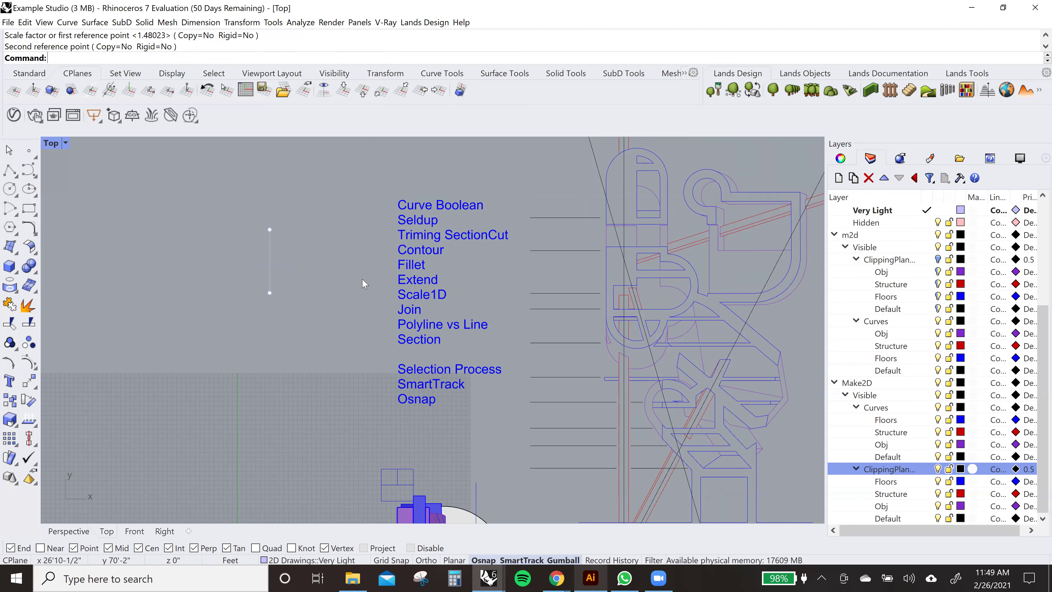
pyautogui.click(270, 285)
pyautogui.press('Delete')
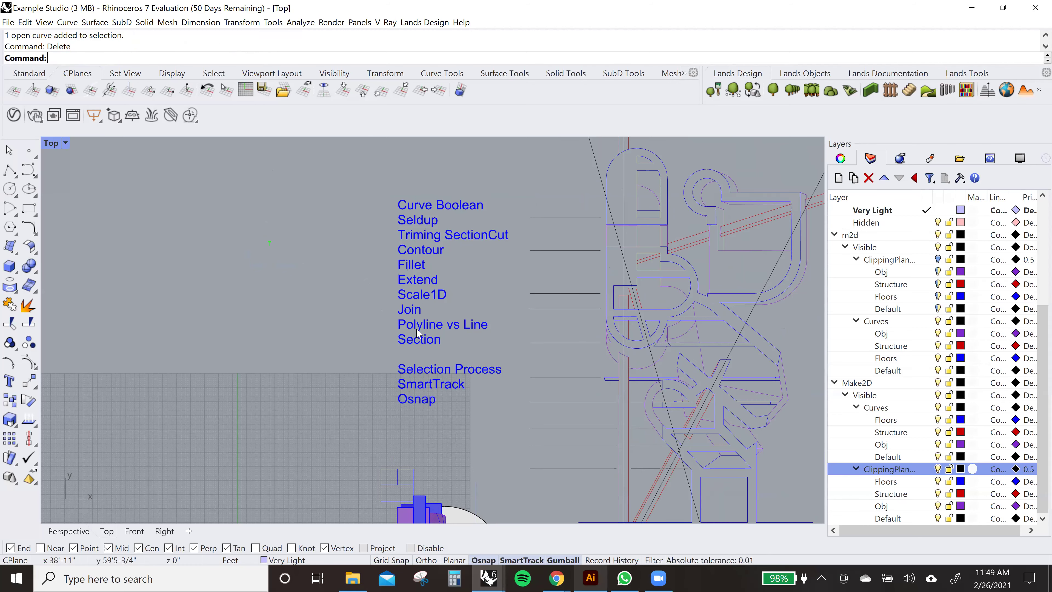
# - Examine the remaining entries of the command list, such as Join, Polyline vs Line and Section, beside the section drawing
pyautogui.scroll(3, 414, 332)
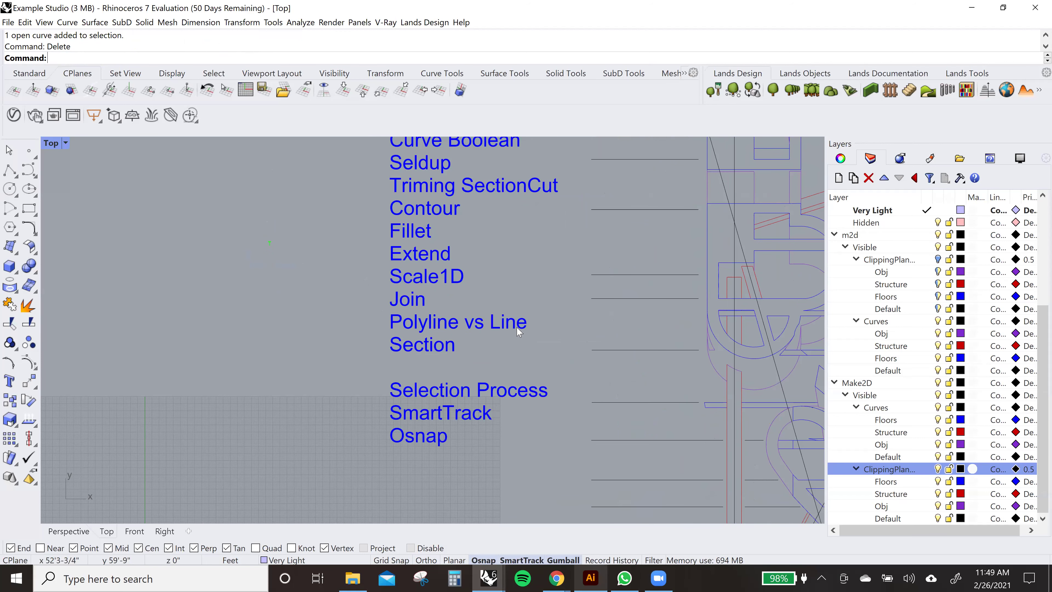
pyautogui.scroll(-3, 436, 336)
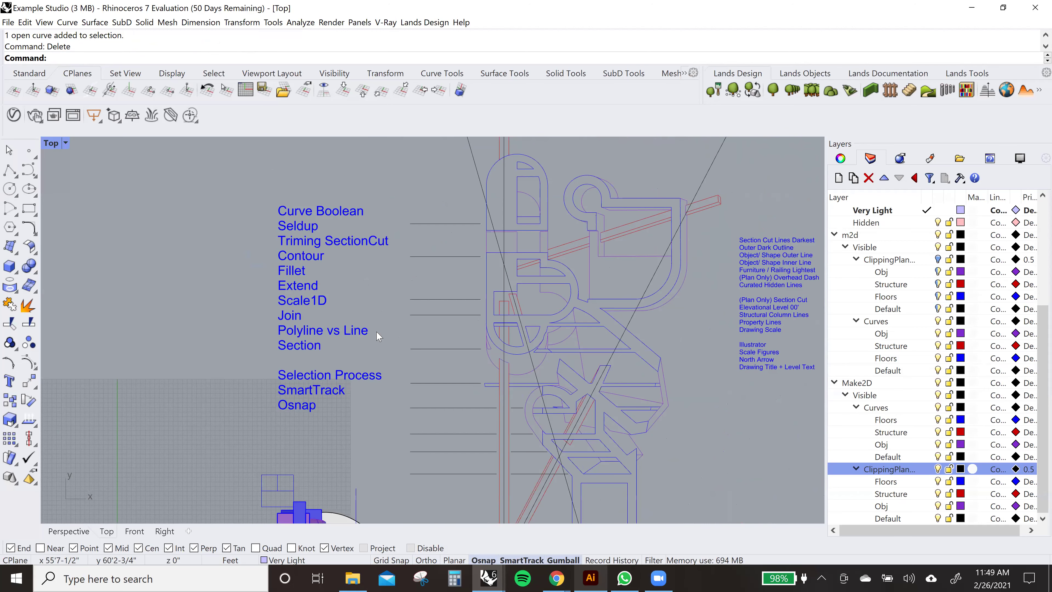
pyautogui.scroll(-2, 379, 335)
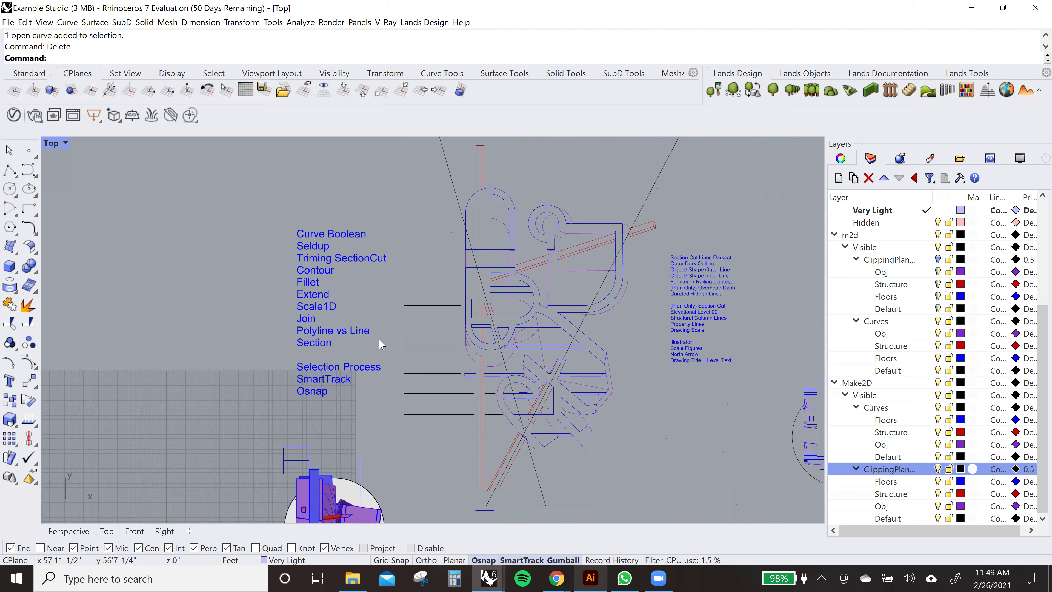
pyautogui.scroll(1, 369, 333)
pyautogui.scroll(1, 322, 343)
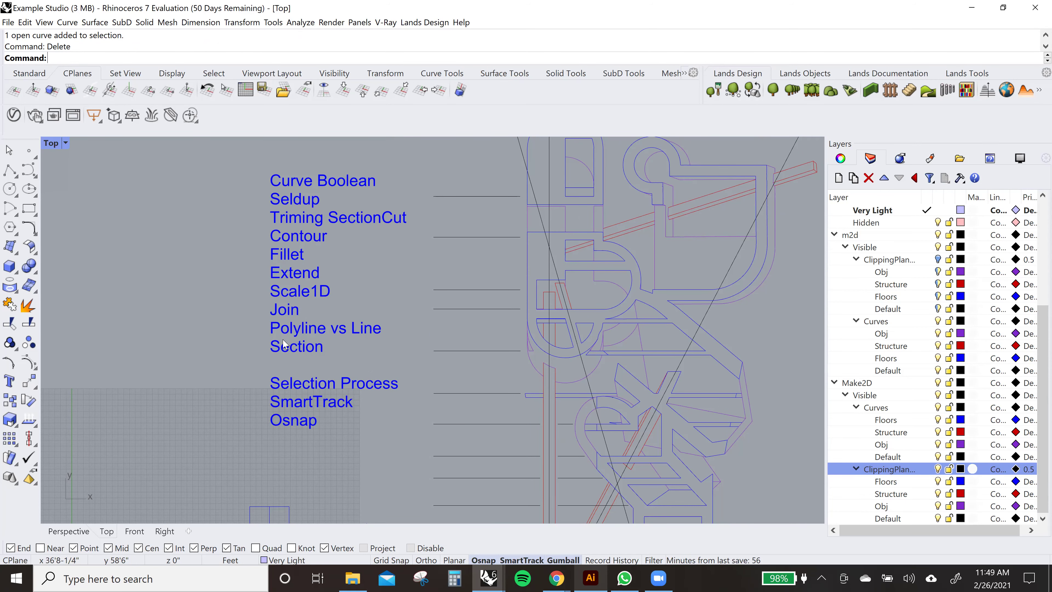
pyautogui.scroll(-5, 544, 381)
pyautogui.scroll(4, 537, 386)
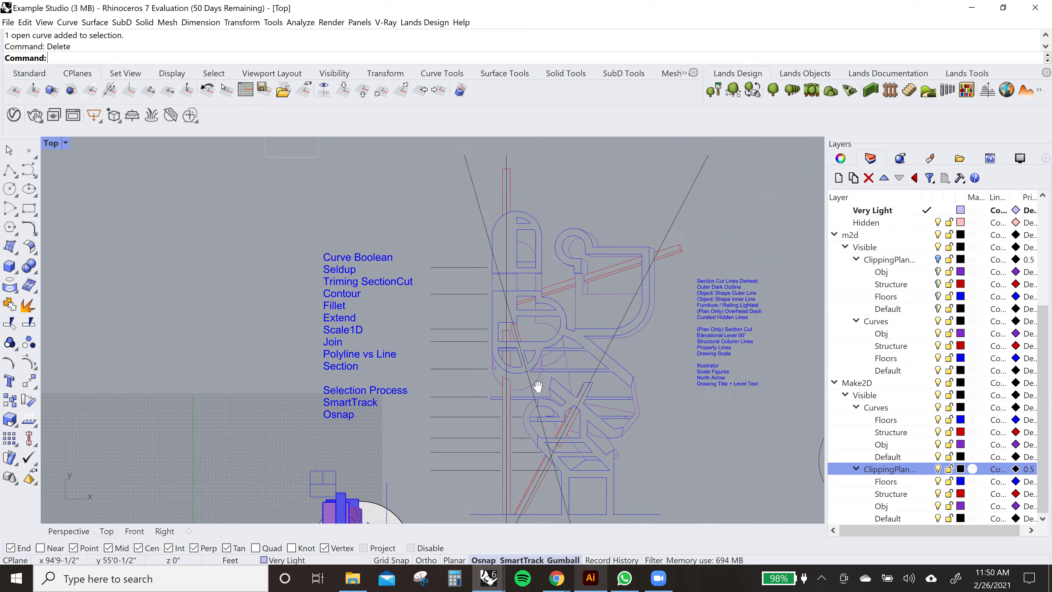
pyautogui.scroll(2, 318, 355)
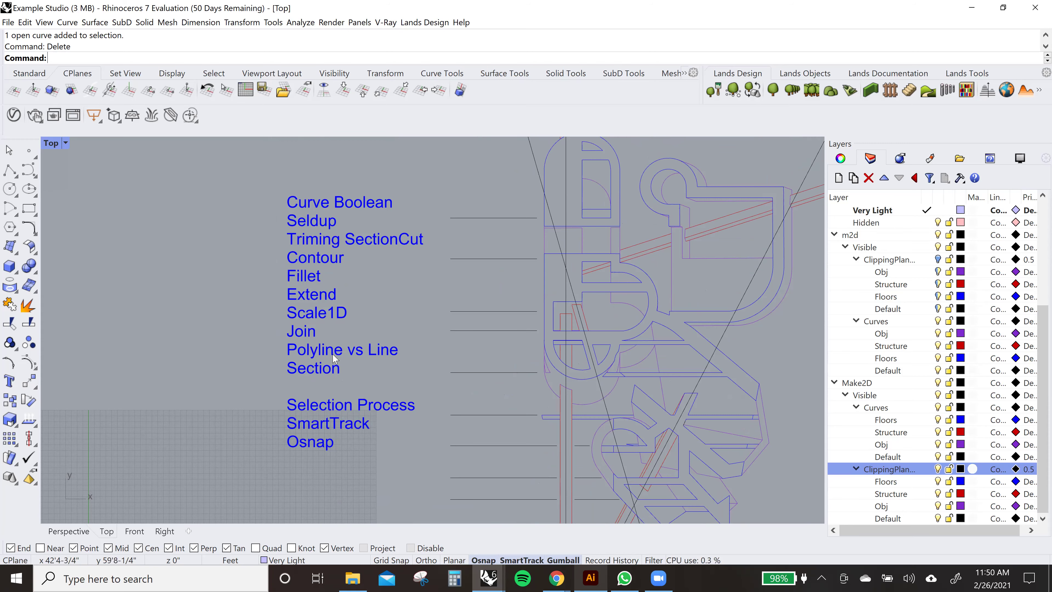
pyautogui.scroll(-2, 333, 355)
pyautogui.moveTo(359, 349); pyautogui.dragTo(549, 379, button='right')
pyautogui.moveTo(408, 332); pyautogui.dragTo(413, 334, button='right')
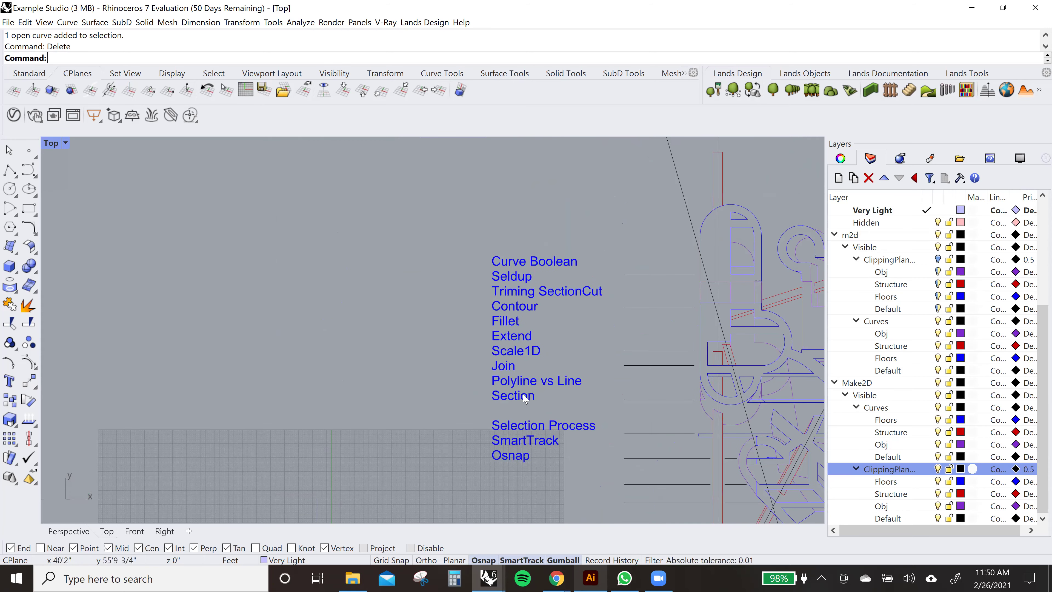
# - Examine the lower entries of the command list, including Selection Process, SmartTrack and Osnap, beside the section drawing
pyautogui.scroll(3, 453, 398)
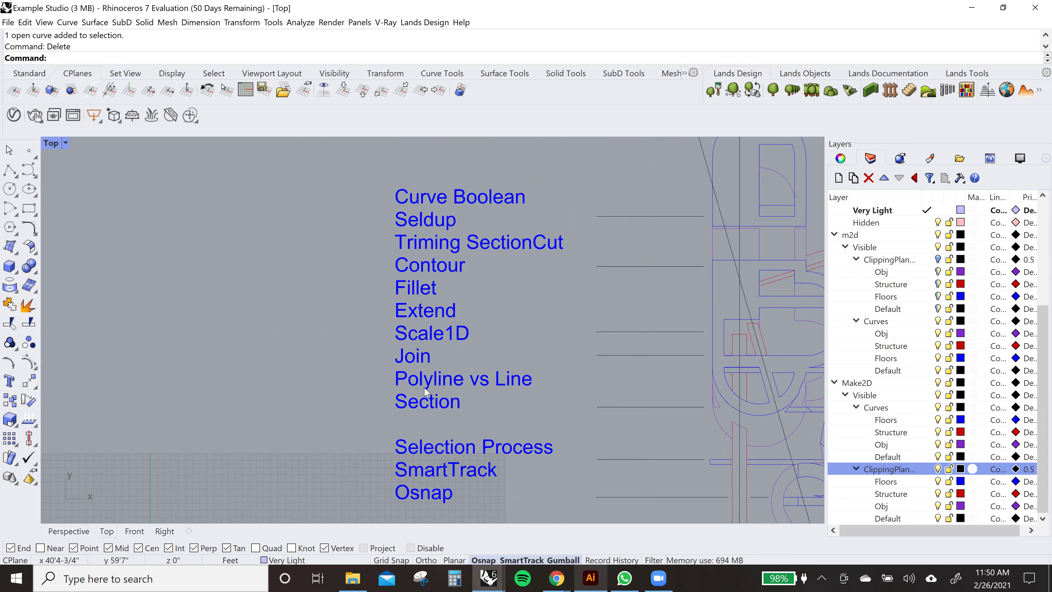
pyautogui.moveTo(434, 376); pyautogui.dragTo(395, 366, button='right')
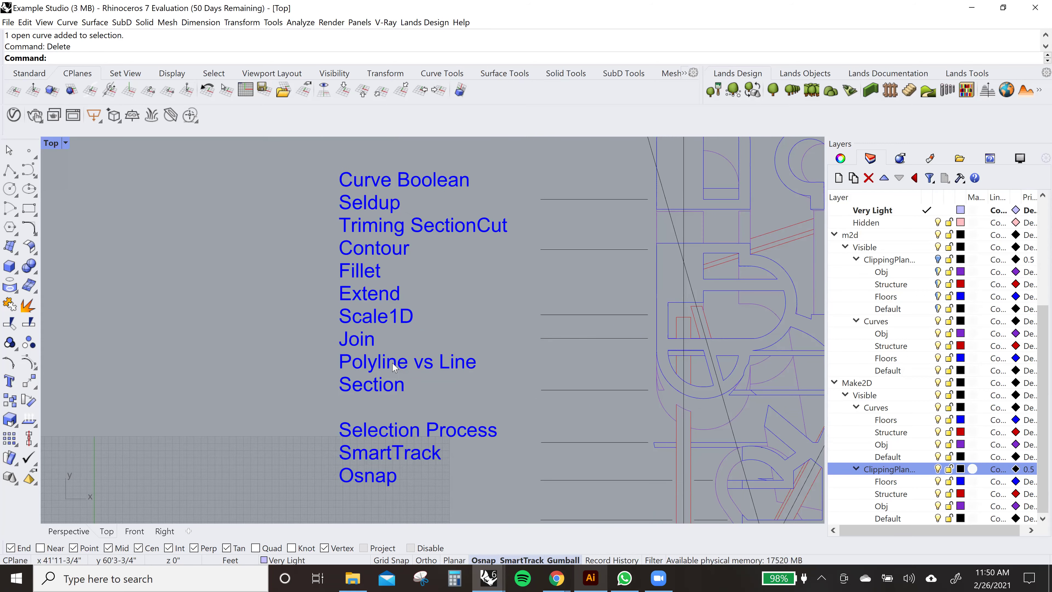
pyautogui.moveTo(413, 365); pyautogui.dragTo(453, 276, button='right')
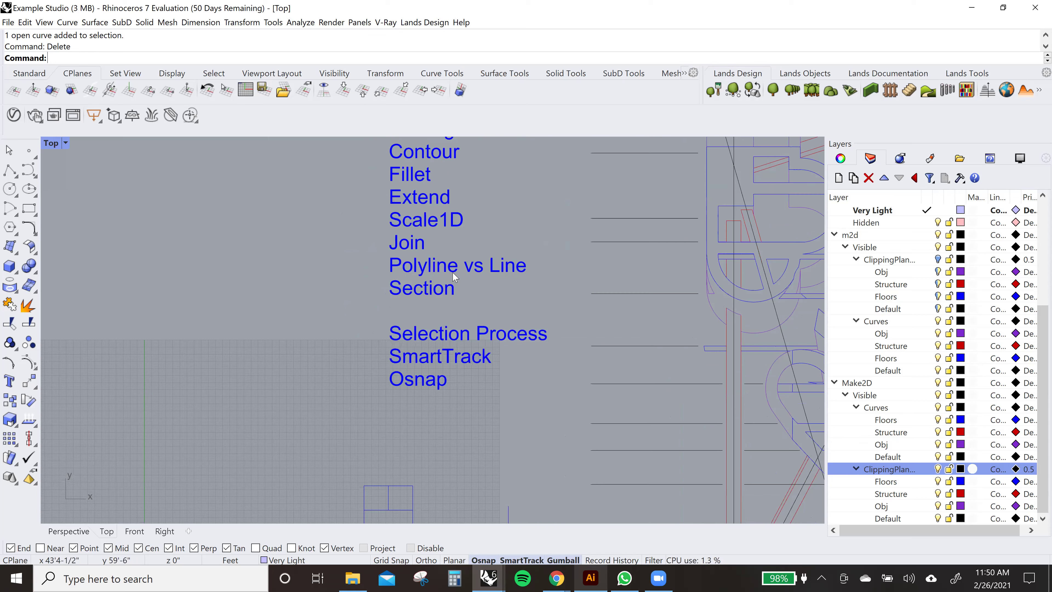
pyautogui.scroll(1, 455, 277)
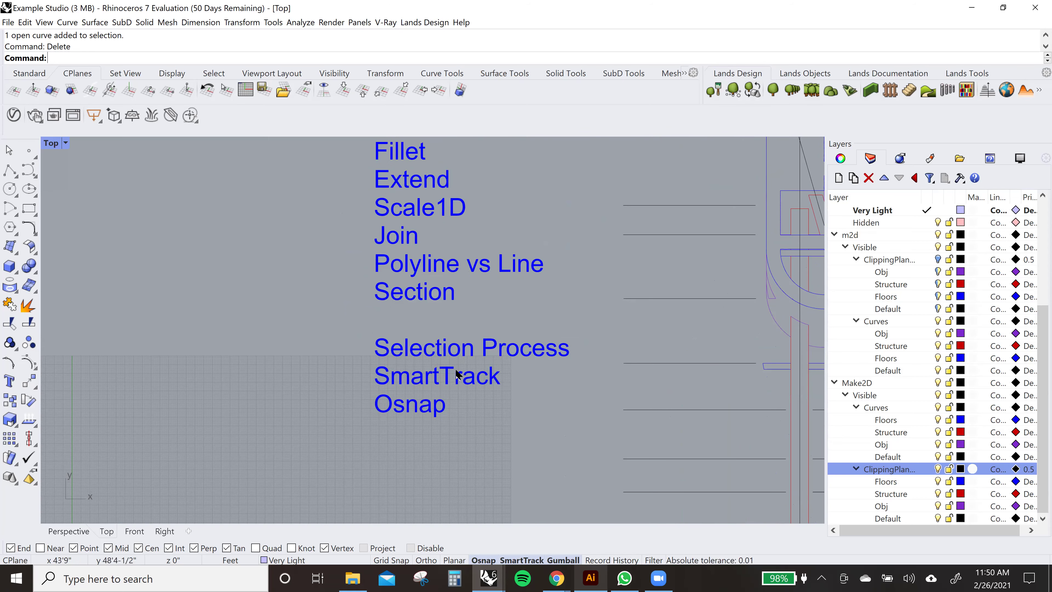
pyautogui.scroll(-2, 504, 353)
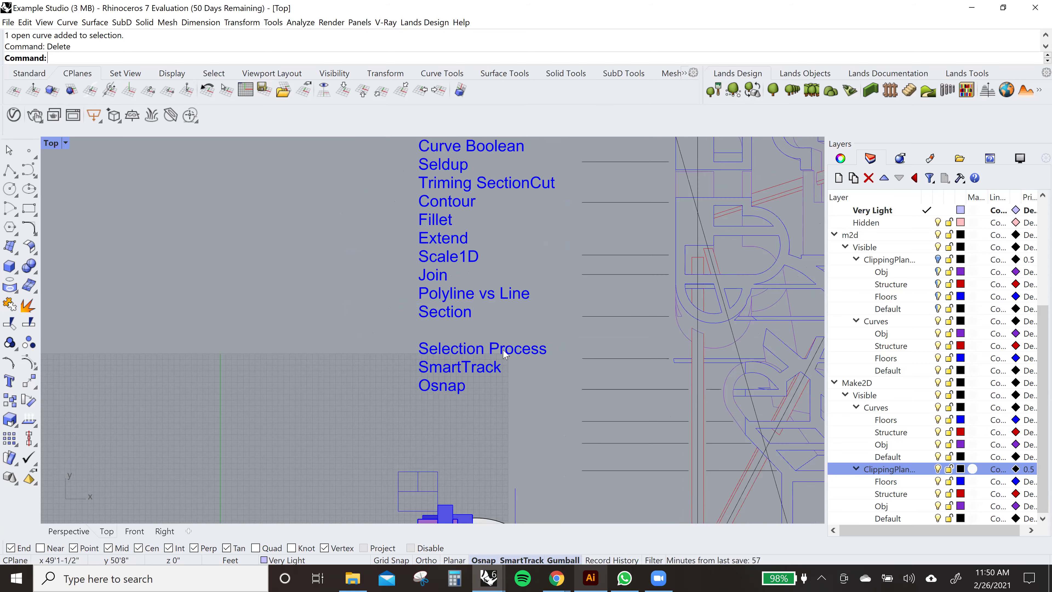
pyautogui.scroll(1, 504, 353)
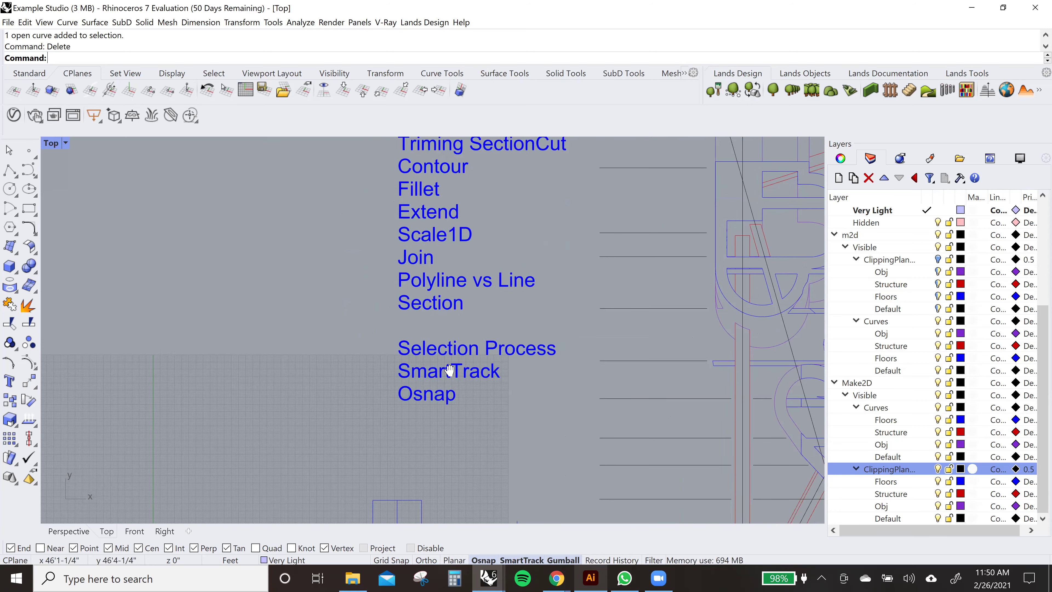
pyautogui.moveTo(487, 398); pyautogui.dragTo(370, 354, button='right')
pyautogui.moveTo(512, 491); pyautogui.dragTo(501, 487, button='right')
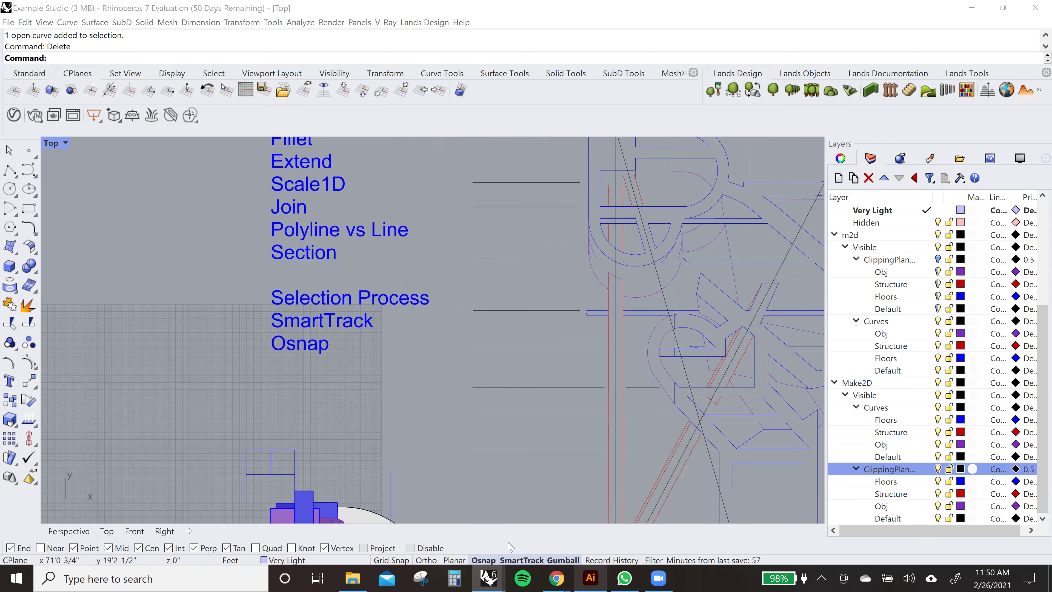
pyautogui.scroll(-2, 501, 428)
pyautogui.scroll(1, 494, 440)
# - Try to place a line's start point by SmartTrack from the pointed corner of the angled slab in the section drawing
pyautogui.write('line')
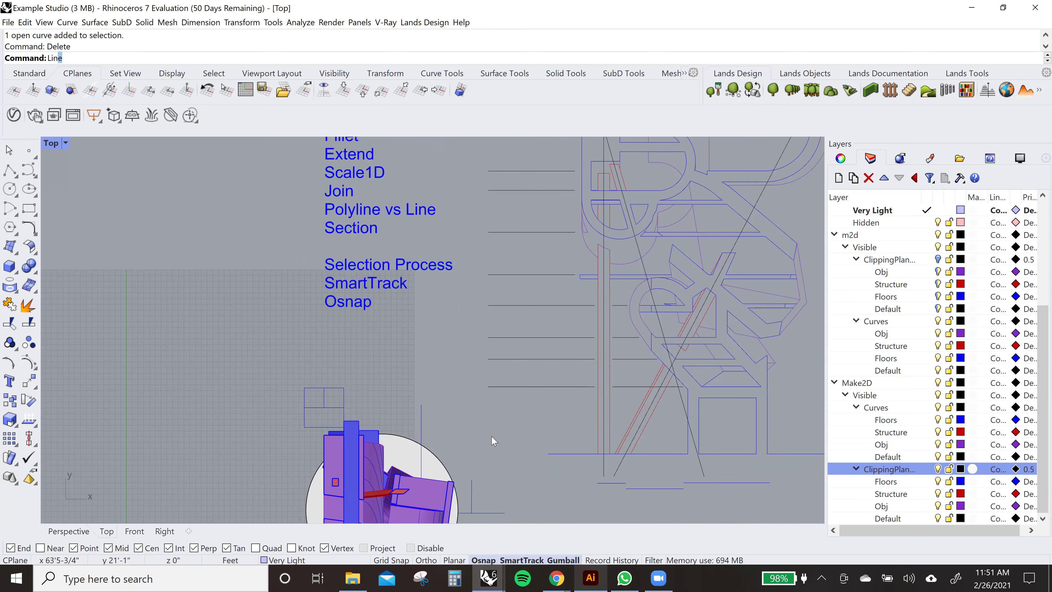
pyautogui.press('Return')
pyautogui.scroll(-2, 514, 386)
pyautogui.scroll(1, 513, 386)
pyautogui.scroll(8, 642, 308)
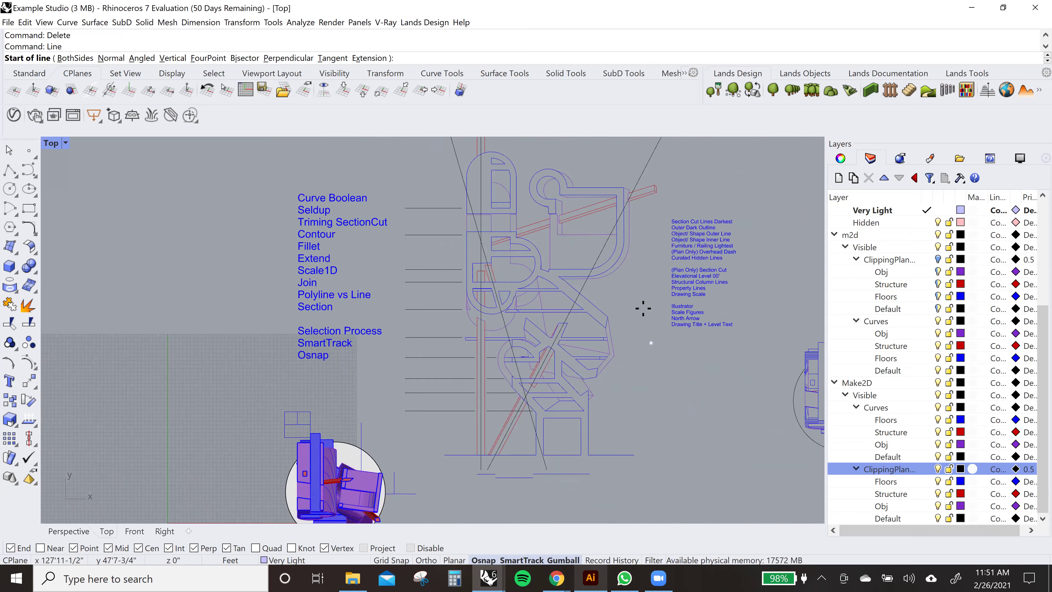
pyautogui.moveTo(620, 279); pyautogui.dragTo(638, 291, button='right')
pyautogui.scroll(-1, 639, 291)
pyautogui.moveTo(580, 277)
pyautogui.mouseDown(button='right')
pyautogui.moveTo(603, 206)
pyautogui.moveTo(615, 207)
pyautogui.mouseUp(button='right')
pyautogui.scroll(1, 606, 347)
pyautogui.scroll(1, 536, 207)
pyautogui.moveTo(536, 207); pyautogui.dragTo(530, 309, button='right')
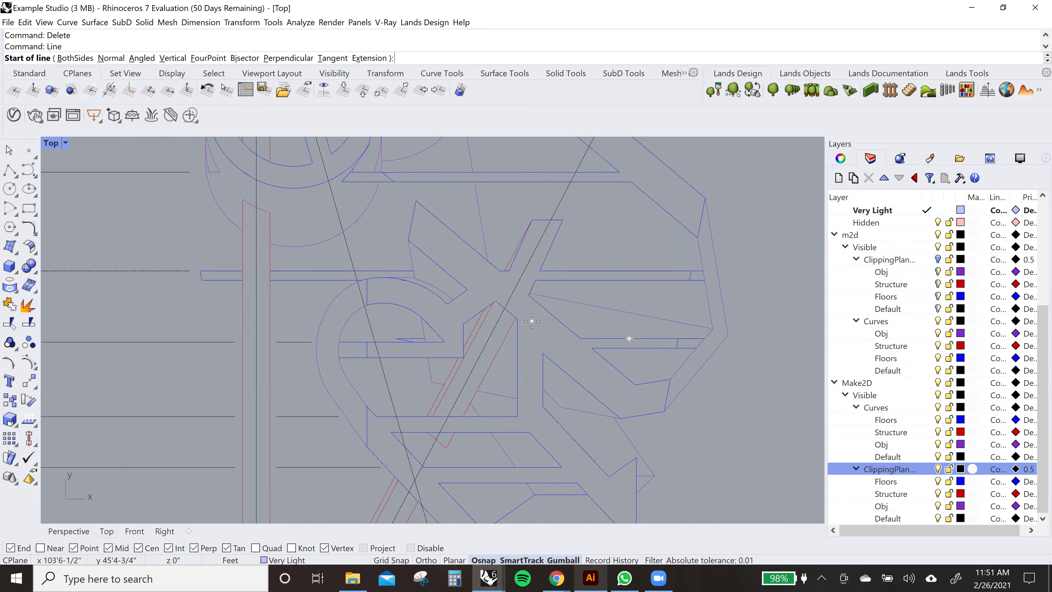
pyautogui.scroll(2, 530, 309)
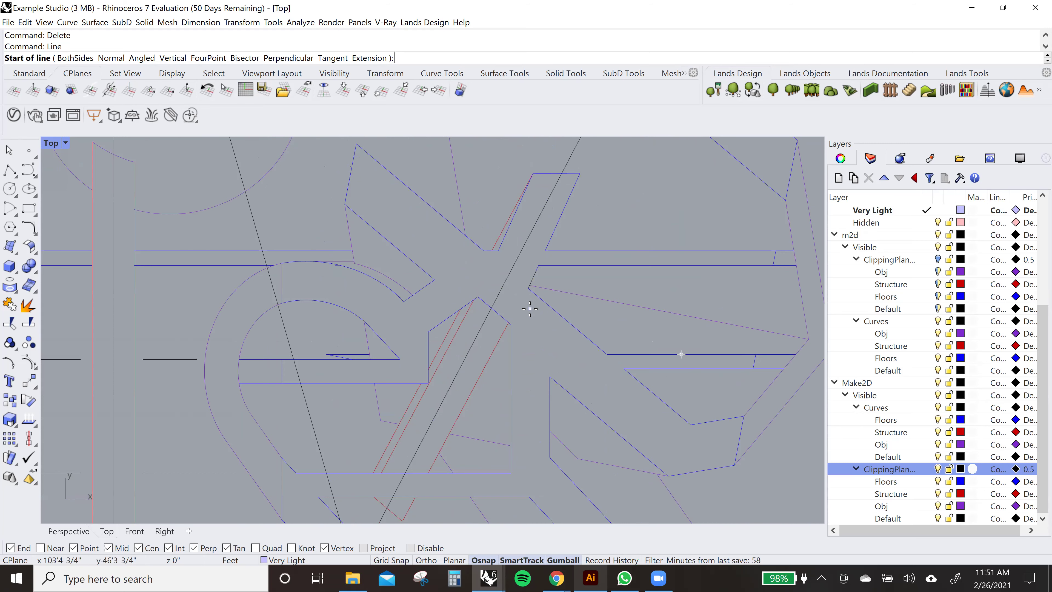
pyautogui.scroll(-1, 531, 309)
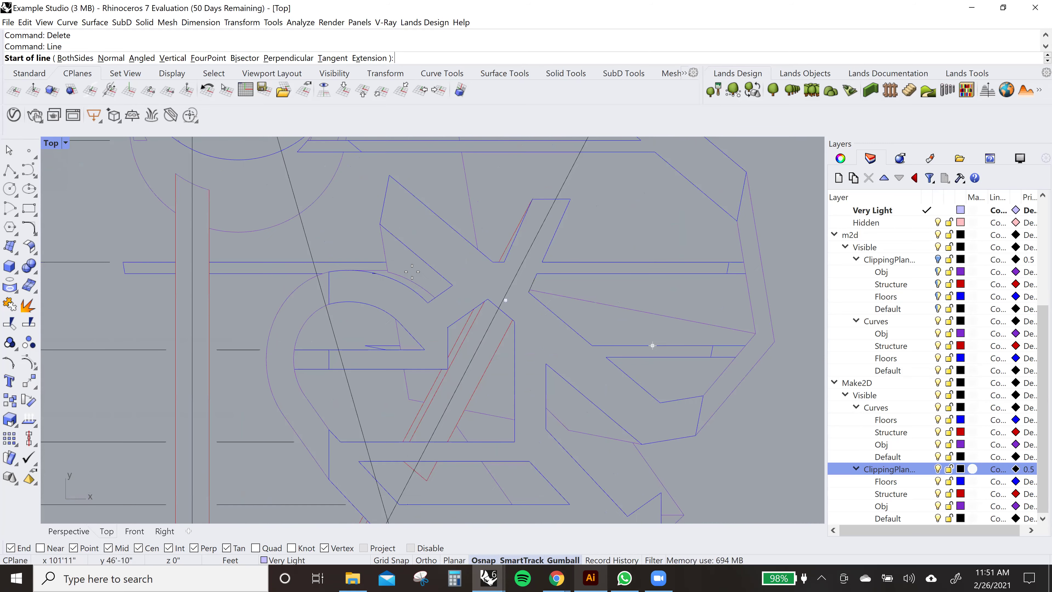
pyautogui.scroll(2, 468, 283)
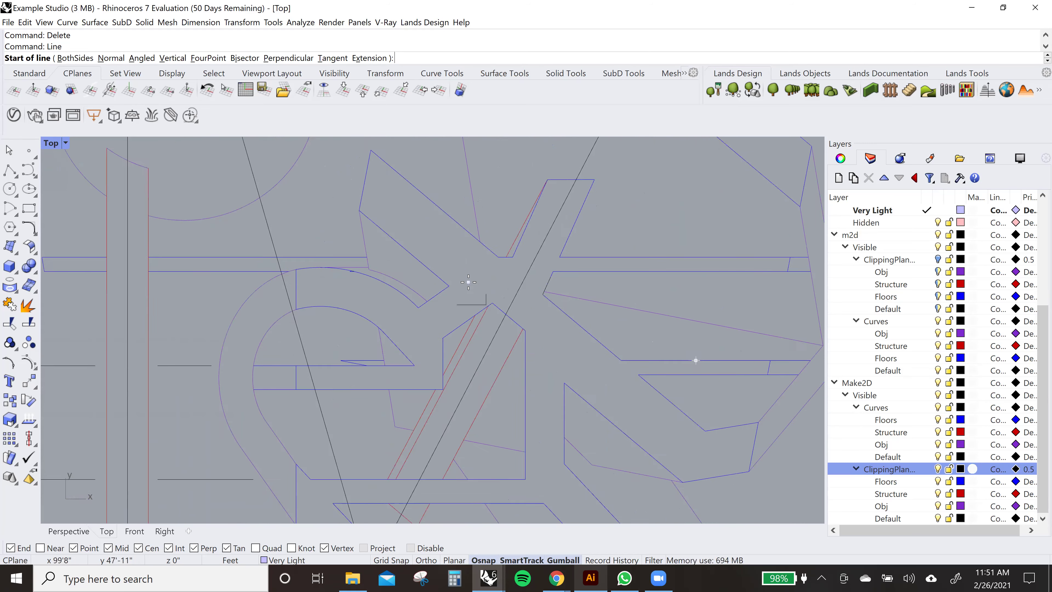
pyautogui.moveTo(466, 280); pyautogui.dragTo(543, 326, button='right')
pyautogui.scroll(1, 511, 298)
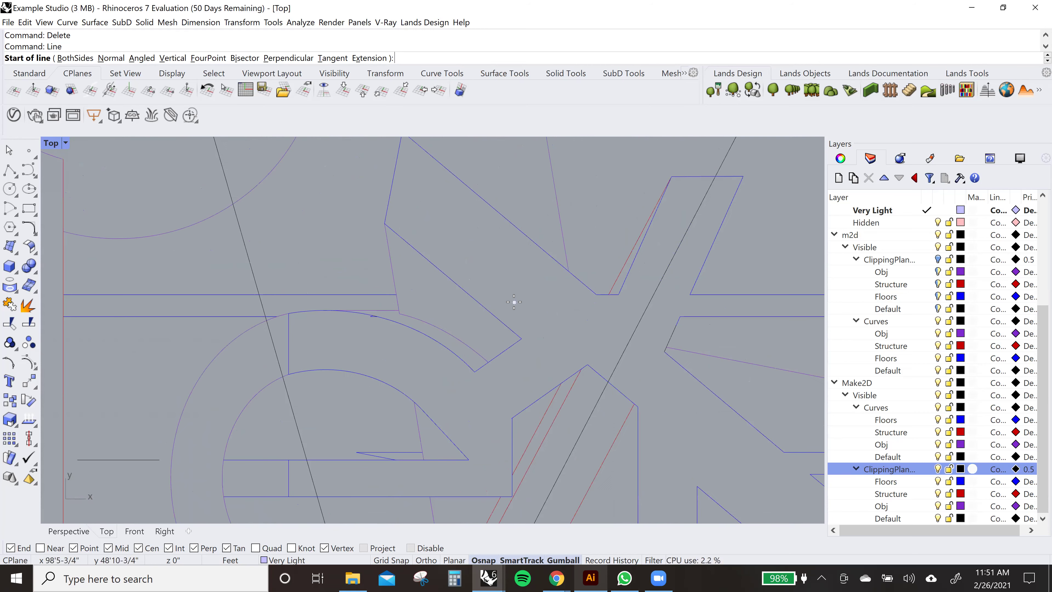
pyautogui.scroll(2, 537, 334)
pyautogui.moveTo(538, 357); pyautogui.dragTo(446, 328, button='right')
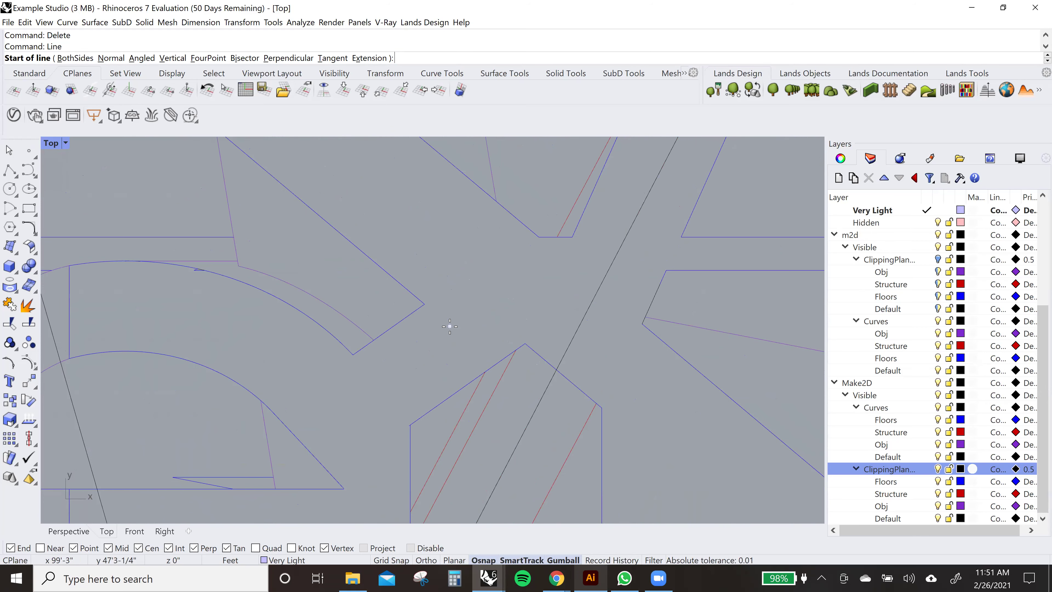
pyautogui.scroll(-1, 452, 317)
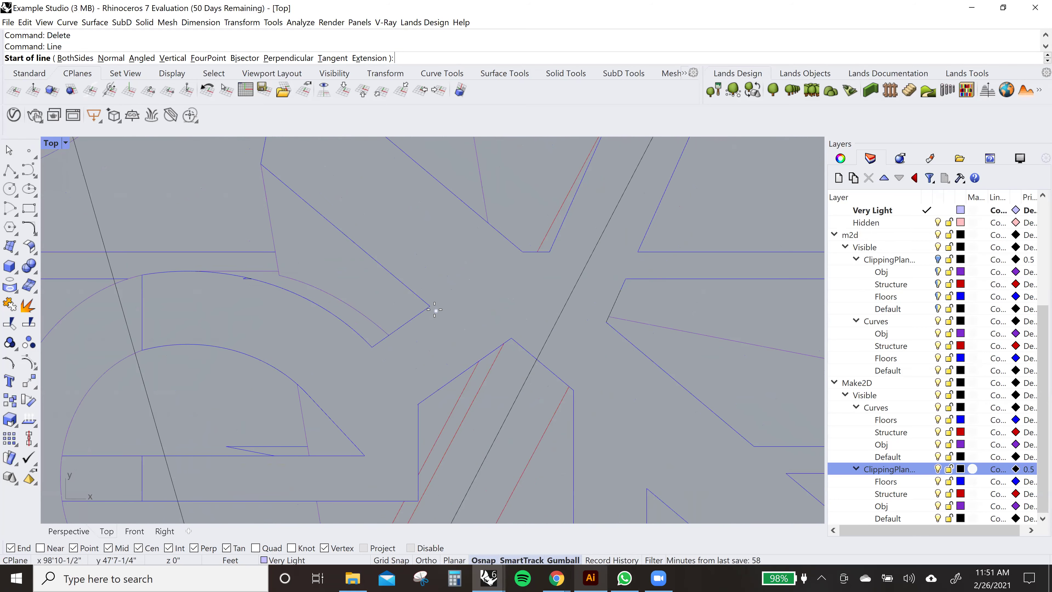
pyautogui.scroll(2, 430, 306)
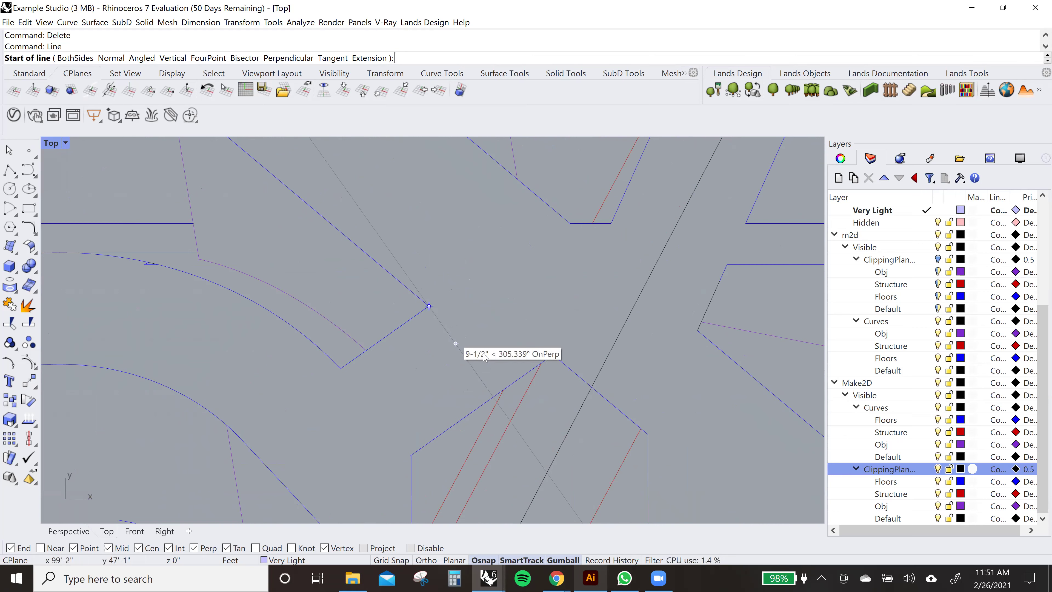
pyautogui.scroll(-3, 430, 305)
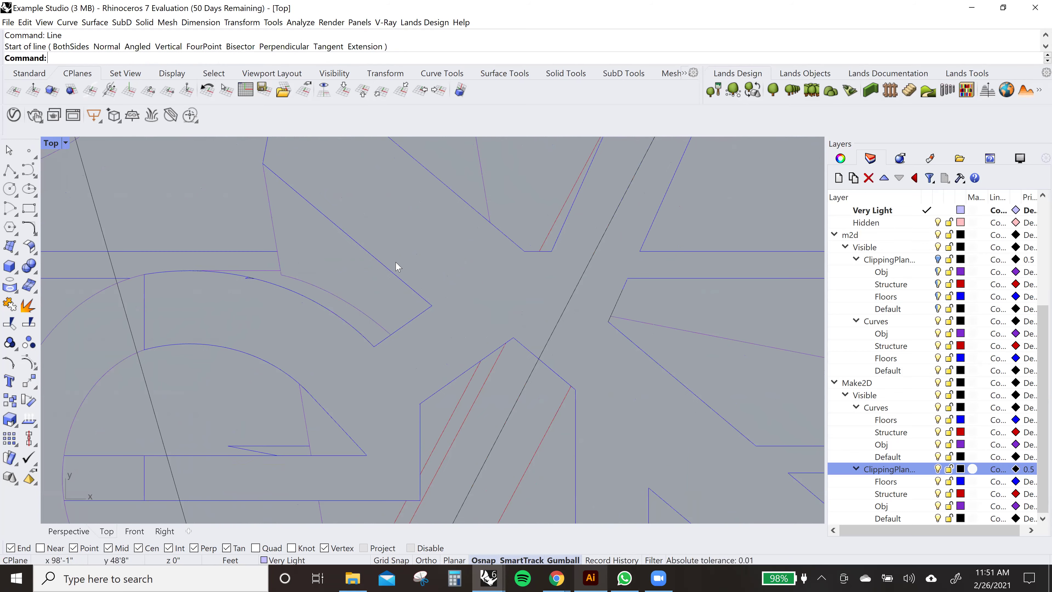
# - Draw a line from a SmartTrack point on the slab edge's extension back to the slab's pointed corner
pyautogui.press('Return')
pyautogui.press('Return')
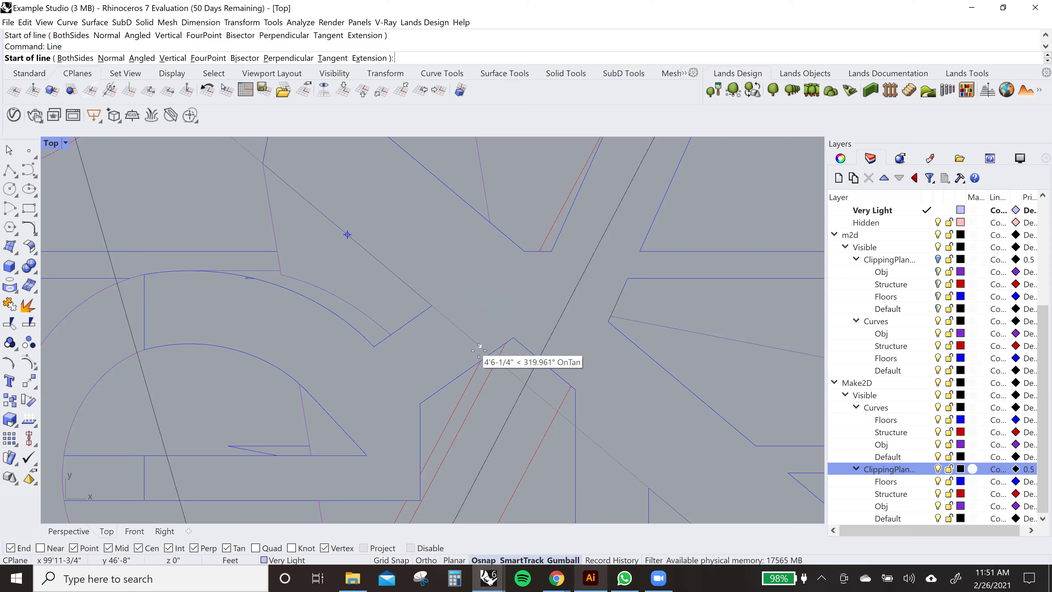
pyautogui.click(510, 372)
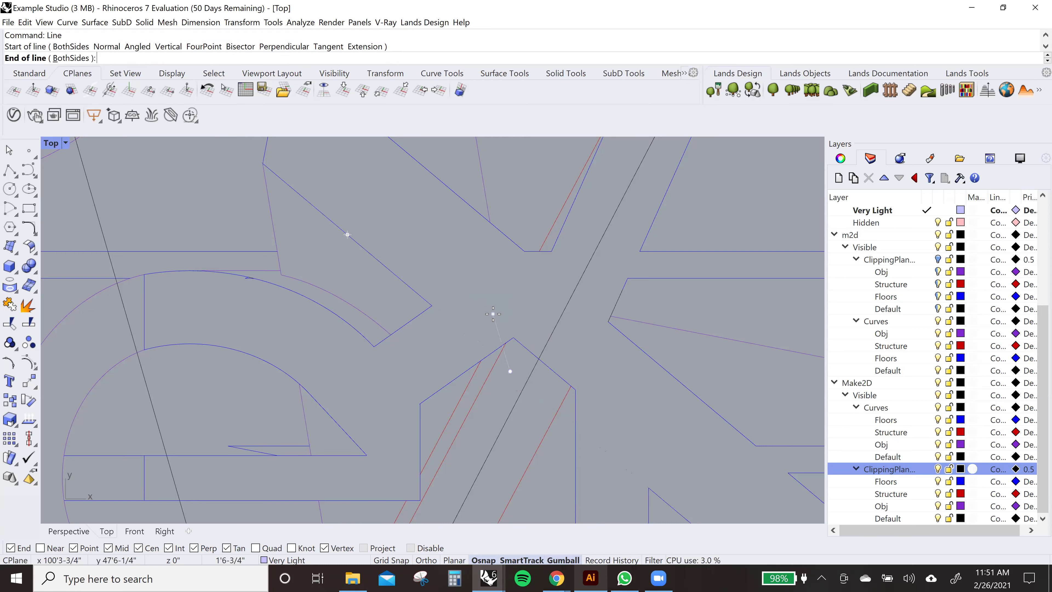
pyautogui.click(432, 306)
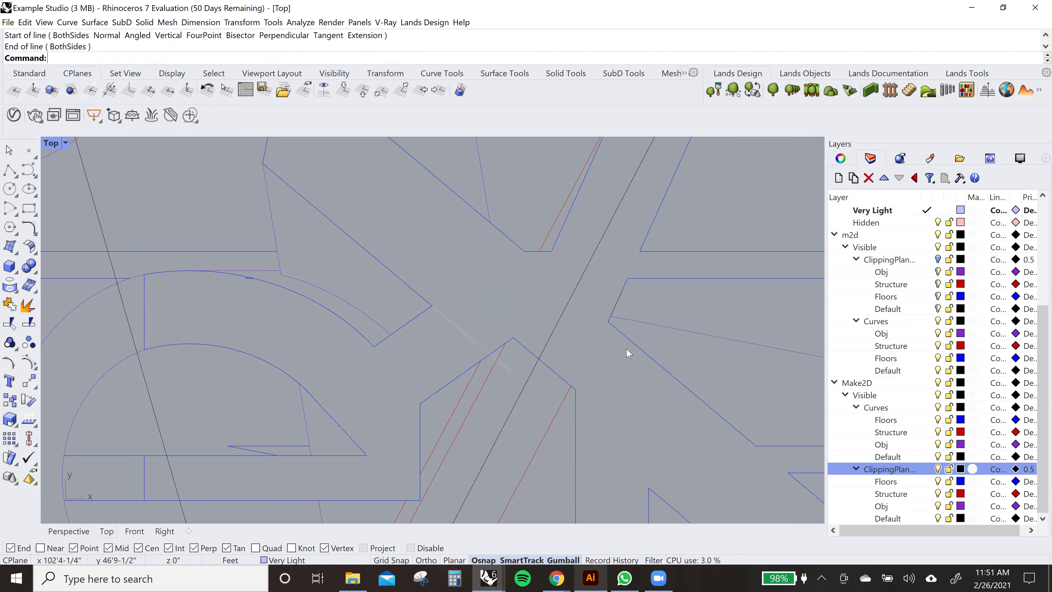
# - Delete the short line that extends from the angled slab's corner
pyautogui.scroll(-2, 460, 336)
pyautogui.click(459, 339)
pyautogui.scroll(1, 442, 341)
pyautogui.scroll(-2, 441, 337)
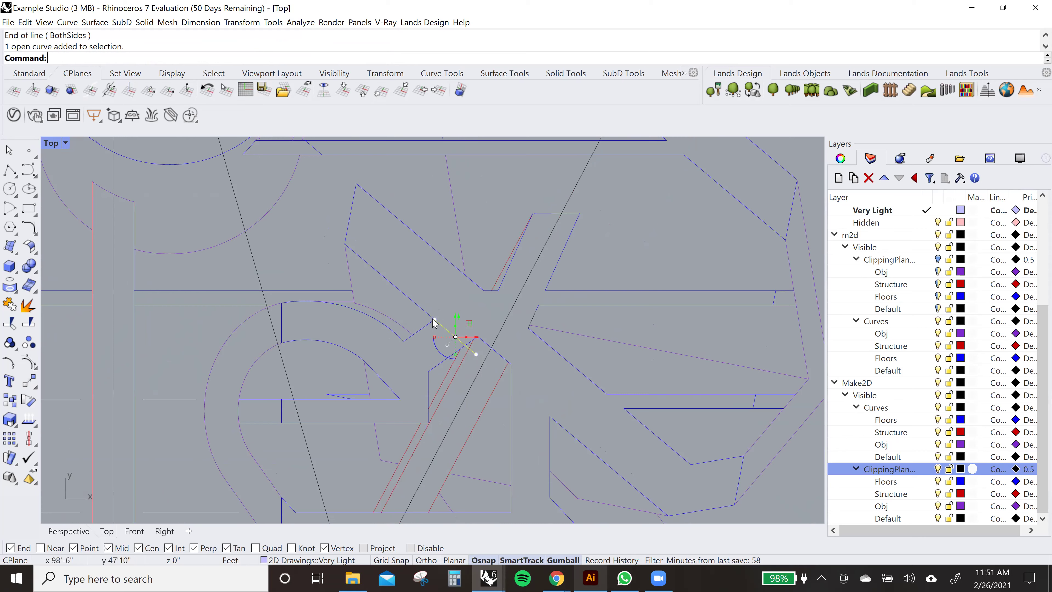
pyautogui.scroll(4, 451, 329)
pyautogui.press('Delete')
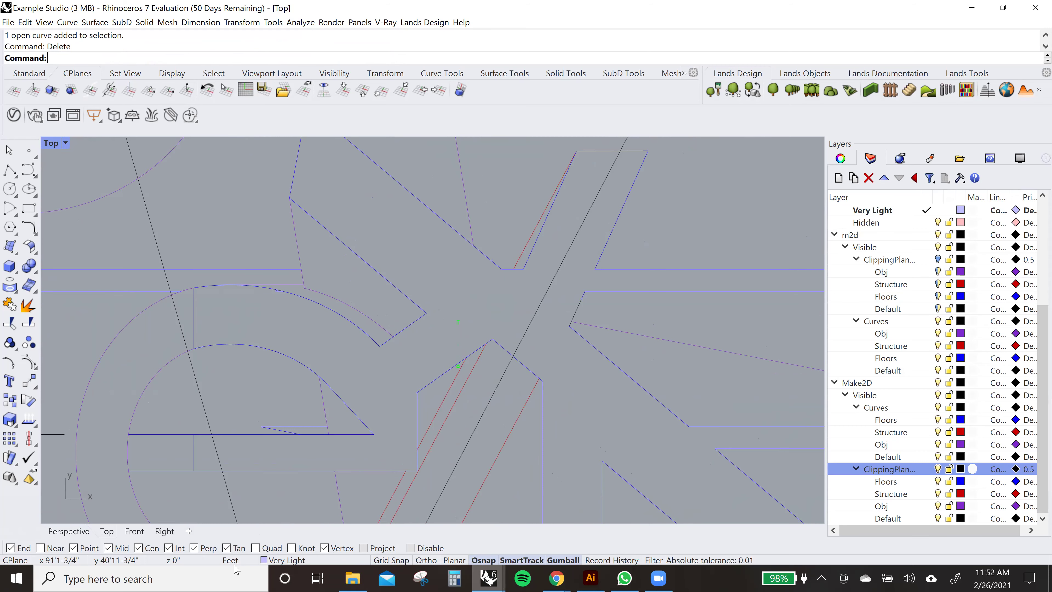
# - Examine the curves and corners of the section drawing, and return to the Osnap entry of the command list
pyautogui.scroll(-4, 286, 391)
pyautogui.moveTo(364, 397); pyautogui.dragTo(538, 373, button='right')
pyautogui.scroll(6, 452, 320)
pyautogui.scroll(-6, 495, 290)
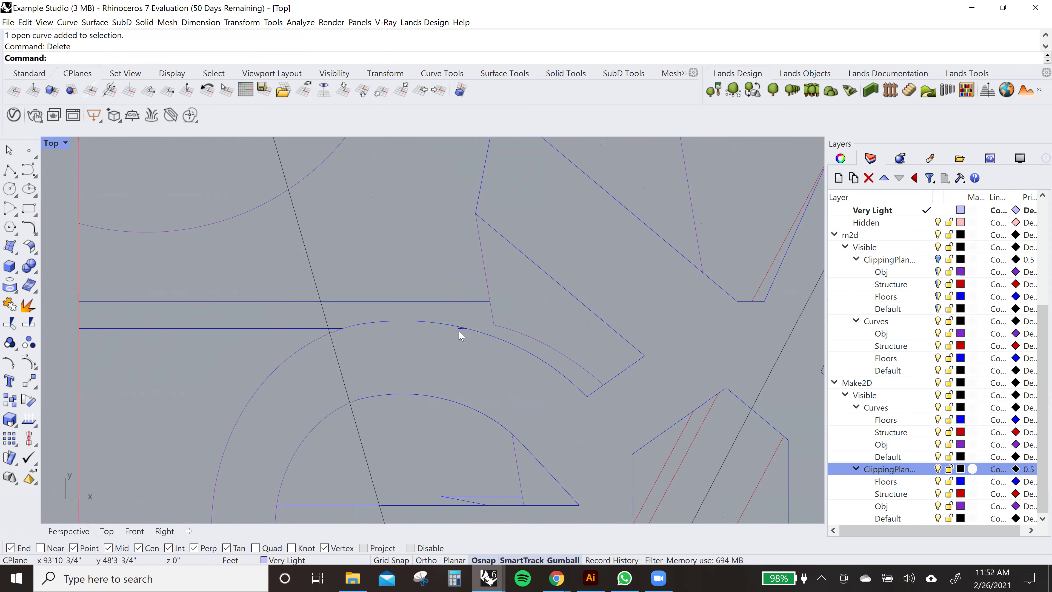
pyautogui.scroll(-4, 493, 245)
pyautogui.moveTo(567, 234); pyautogui.dragTo(491, 324, button='right')
pyautogui.scroll(2, 477, 353)
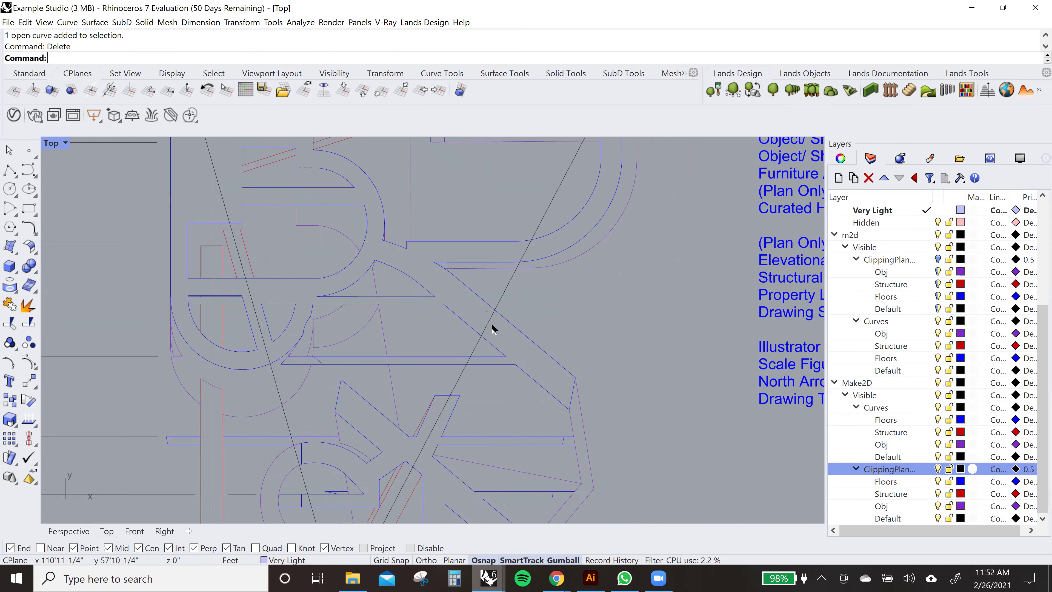
pyautogui.scroll(-2, 491, 325)
pyautogui.moveTo(338, 447); pyautogui.dragTo(623, 306, button='right')
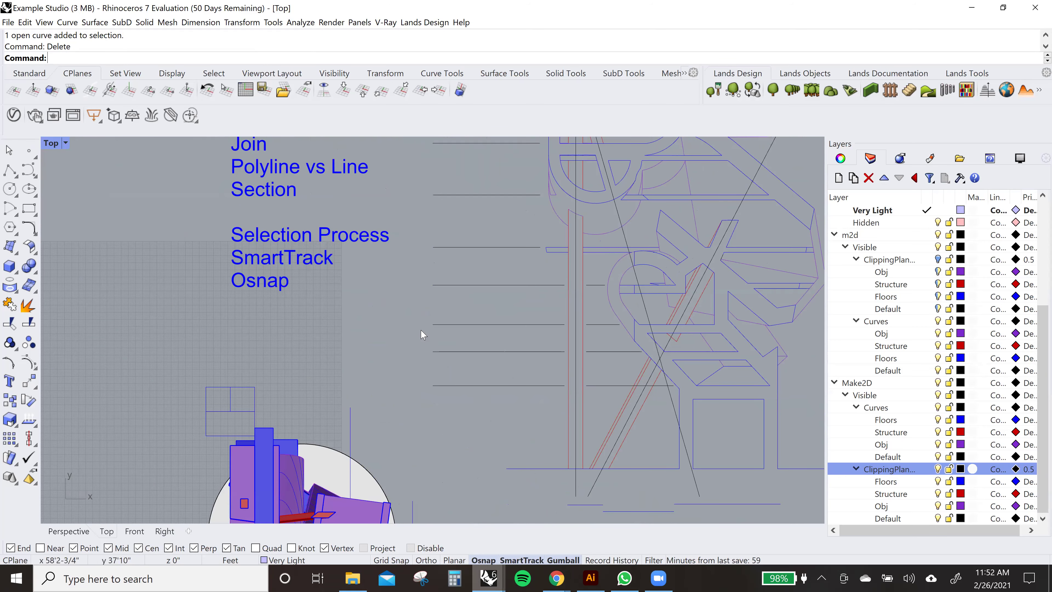
# - Draw a circle in the empty space below the Osnap entry of the command list
pyautogui.press('Return')
pyautogui.click(334, 323)
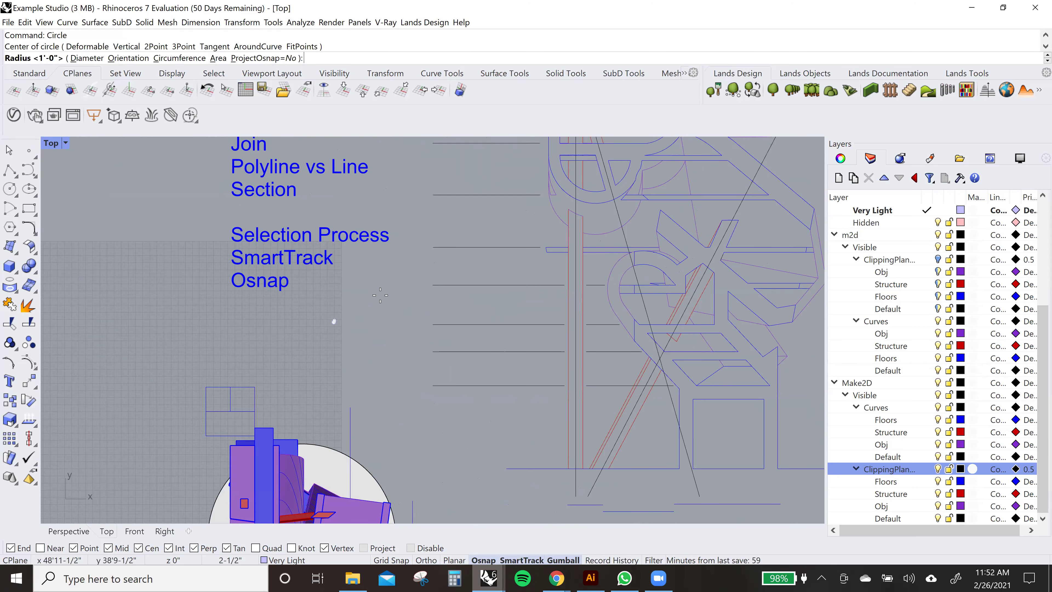
pyautogui.click(366, 332)
pyautogui.scroll(6, 402, 337)
pyautogui.moveTo(403, 336); pyautogui.dragTo(455, 343, button='right')
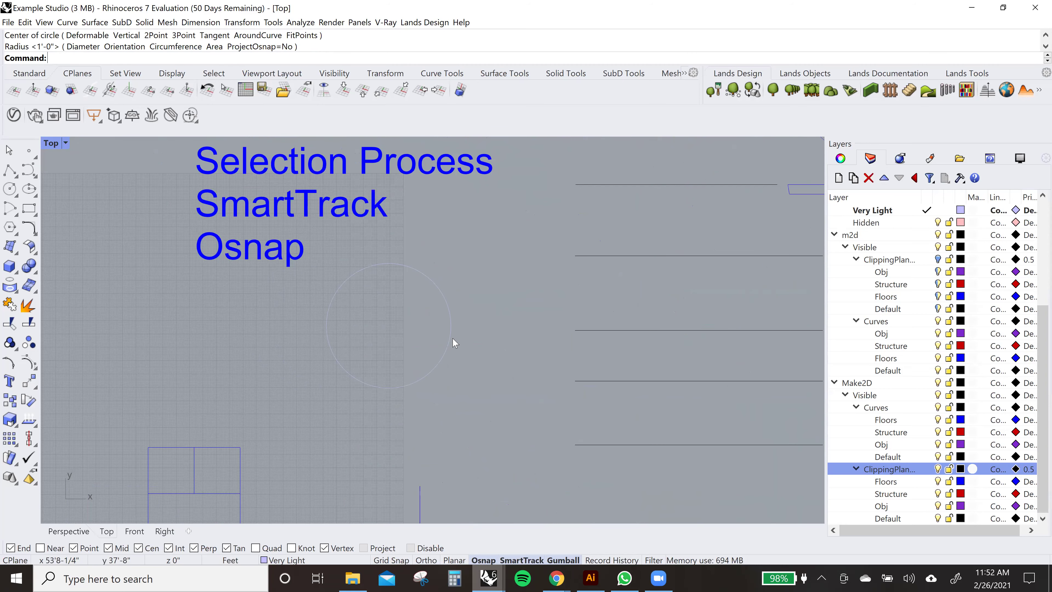
# - Draw a horizontal line about 10'8" long from the circle's centre outward past its edge, using the Cen snap and Ortho
pyautogui.press('Return')
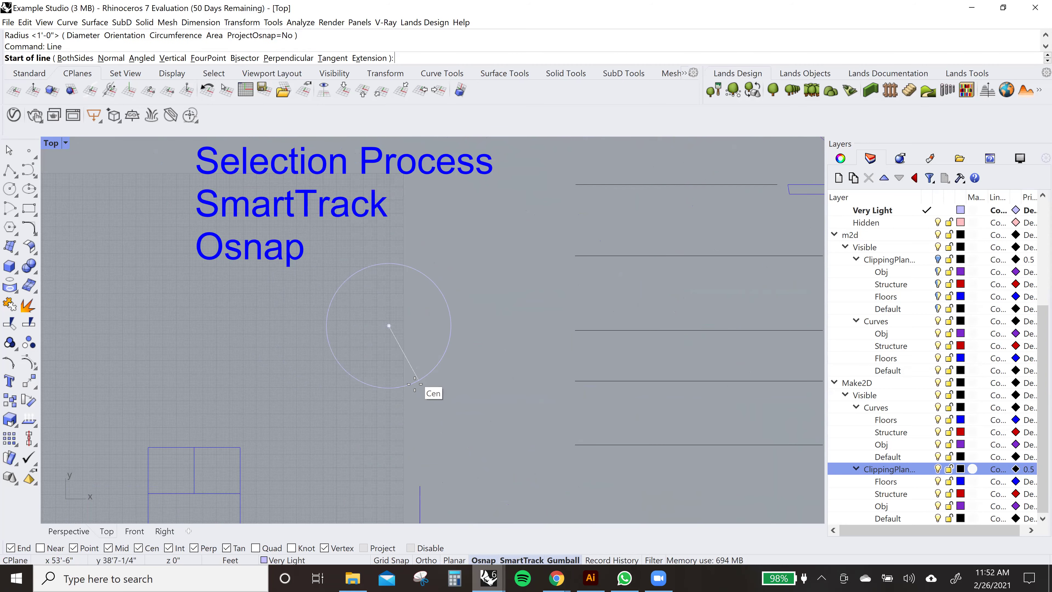
pyautogui.click(425, 373)
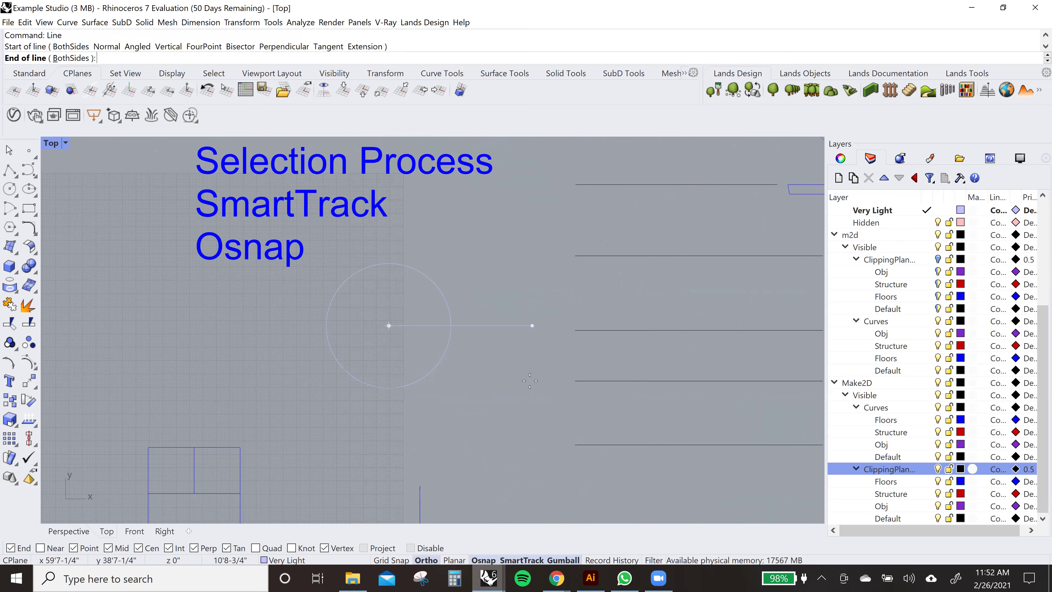
pyautogui.click(531, 325)
pyautogui.moveTo(524, 322); pyautogui.dragTo(471, 323, button='right')
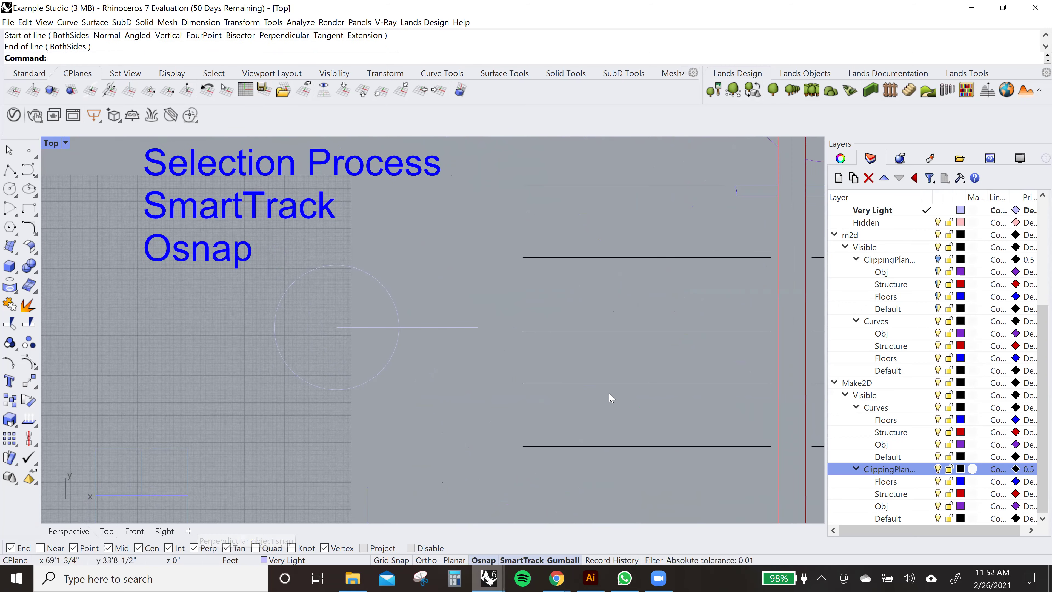
pyautogui.scroll(-6, 608, 393)
pyautogui.moveTo(716, 359); pyautogui.dragTo(532, 338, button='right')
pyautogui.scroll(2, 542, 334)
pyautogui.press('Return')
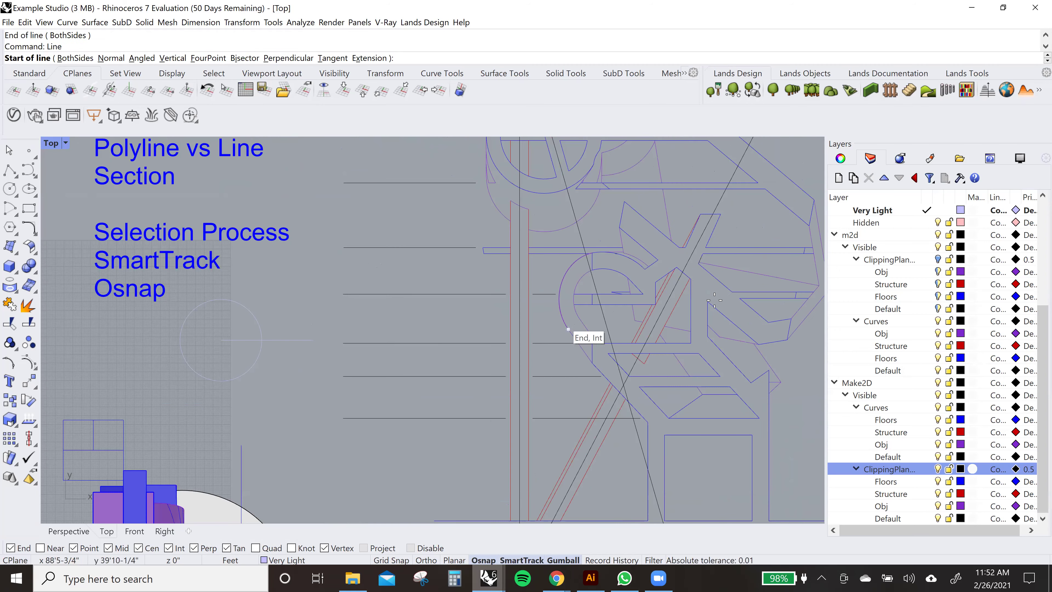
pyautogui.moveTo(709, 302); pyautogui.dragTo(552, 271, button='right')
pyautogui.scroll(2, 659, 295)
pyautogui.click(688, 380)
pyautogui.scroll(3, 678, 351)
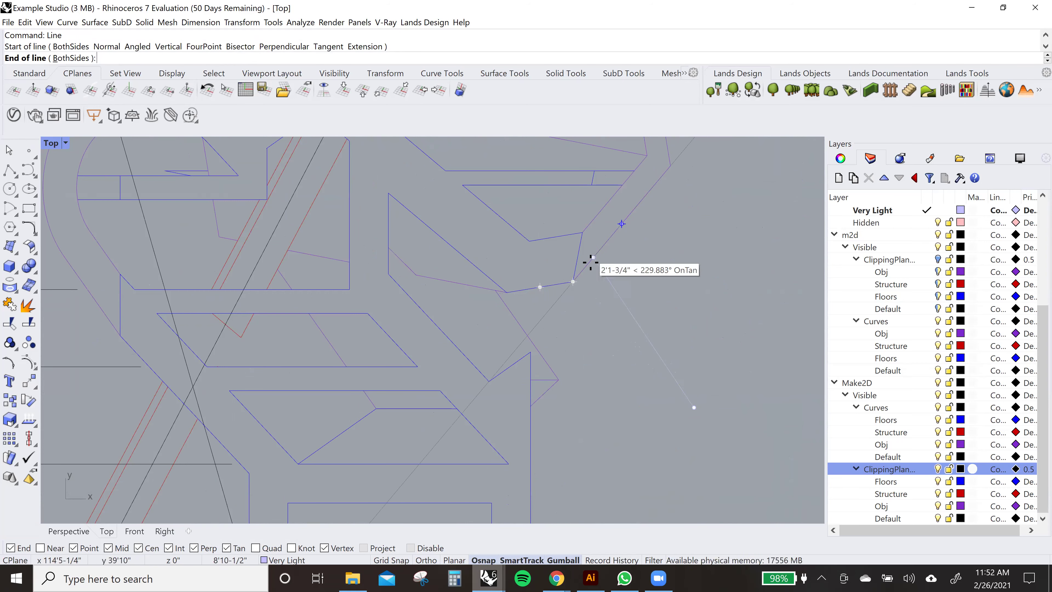
pyautogui.press('Escape')
# - Draw a line from the empty space beside the section drawing perpendicular to its sloped outer edge, using the Perp snap
pyautogui.moveTo(688, 235); pyautogui.dragTo(598, 292, button='right')
pyautogui.press('Return')
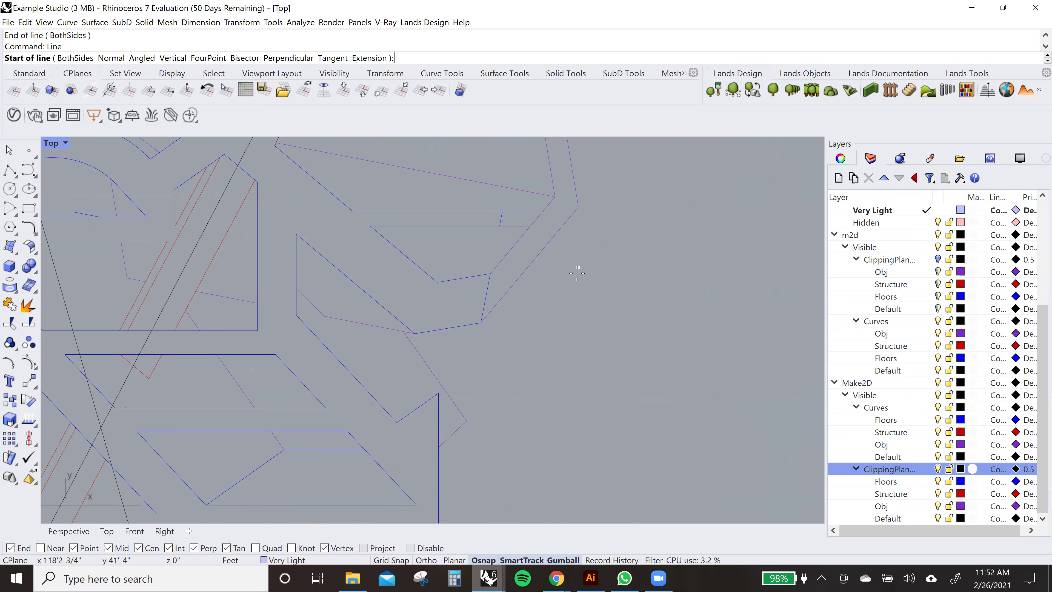
pyautogui.click(563, 309)
pyautogui.scroll(2, 522, 274)
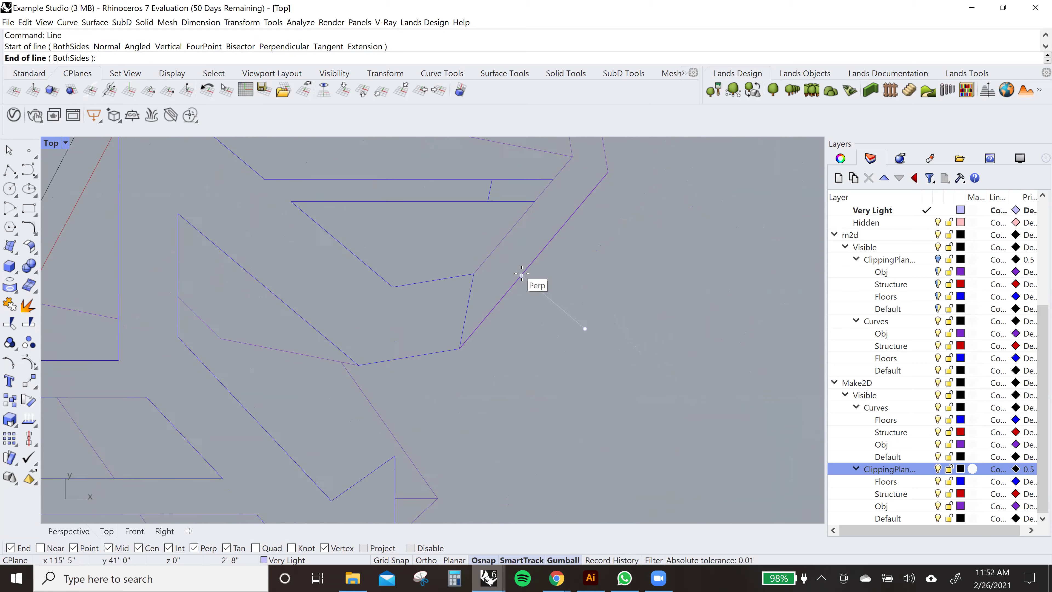
pyautogui.click(522, 276)
# - Delete the short perpendicular line beside the section drawing's sloped outer edge
pyautogui.moveTo(608, 307); pyautogui.dragTo(555, 329)
pyautogui.scroll(-6, 567, 320)
pyautogui.press('Delete')
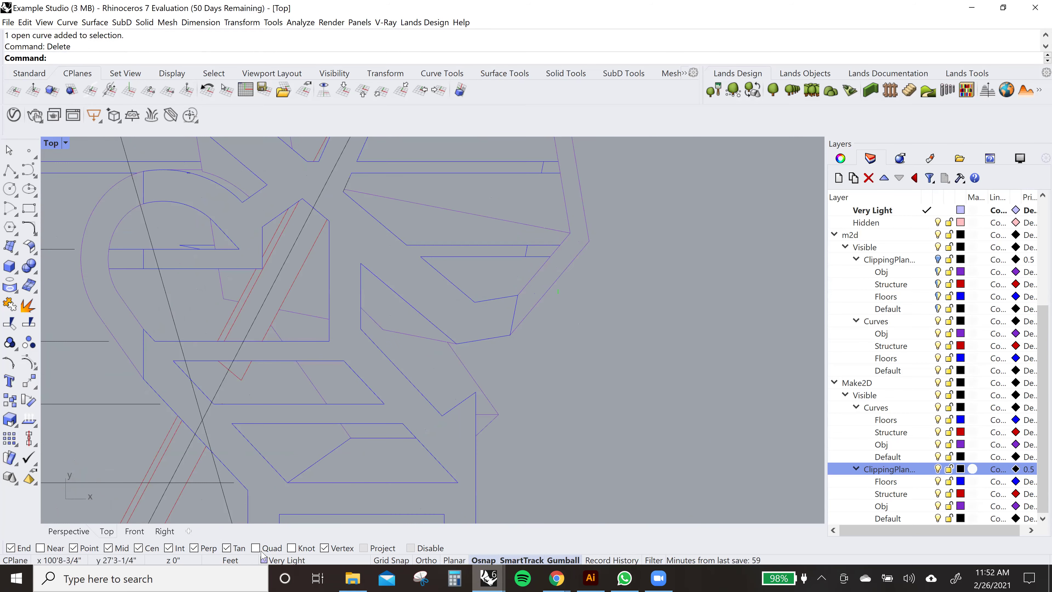
# - Disable the Cen snap and draw a line from the empty space beside the circle to the circle's edge
pyautogui.scroll(-6, 456, 429)
pyautogui.moveTo(458, 430)
pyautogui.mouseDown(button='right')
pyautogui.moveTo(568, 418)
pyautogui.moveTo(779, 423)
pyautogui.mouseUp(button='right')
pyautogui.moveTo(317, 357)
pyautogui.mouseDown(button='right')
pyautogui.moveTo(415, 357)
pyautogui.moveTo(429, 339)
pyautogui.moveTo(433, 351)
pyautogui.mouseUp(button='right')
pyautogui.press('Return')
pyautogui.click(434, 373)
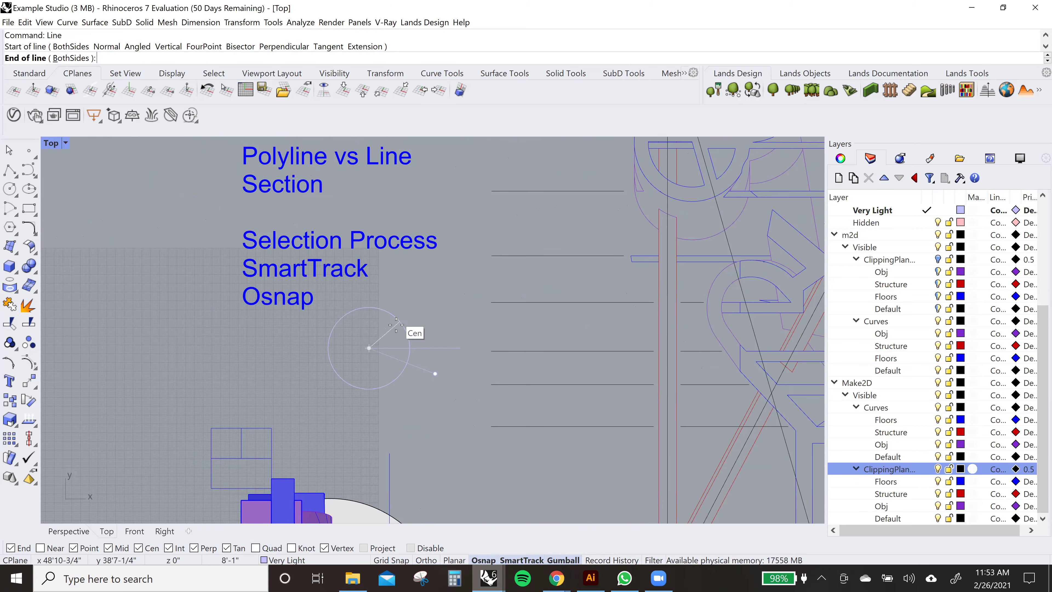
pyautogui.scroll(1, 386, 340)
pyautogui.click(138, 548)
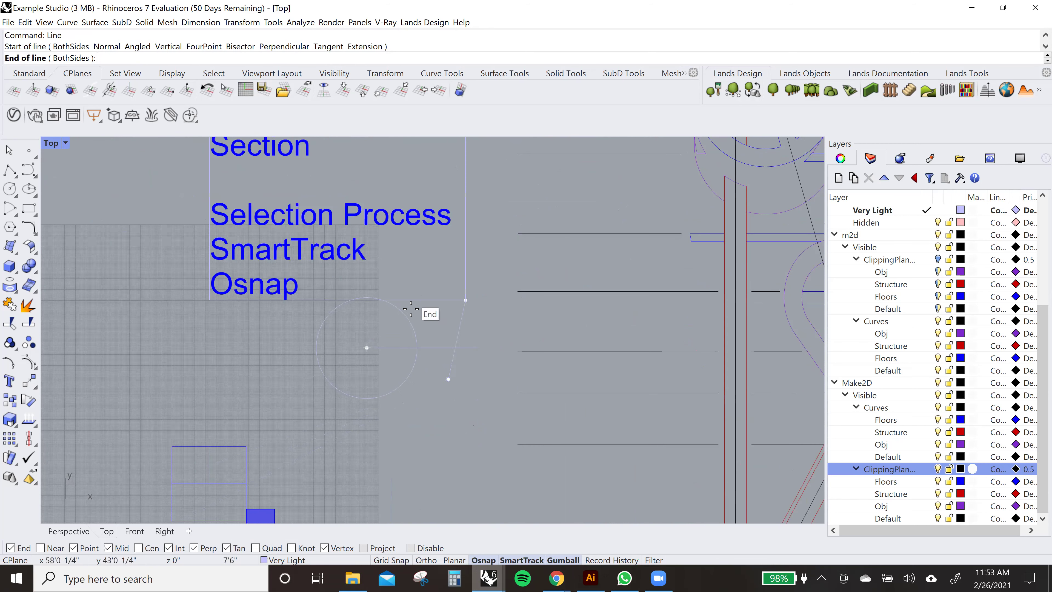
pyautogui.click(411, 324)
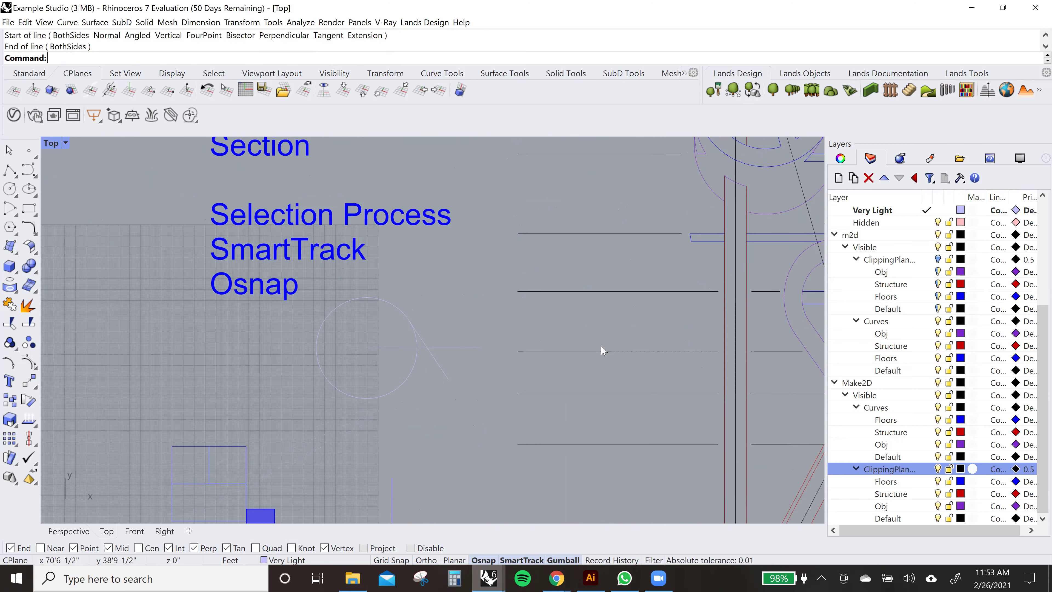
# - Delete the demonstration circle and its two lines below the Osnap entry of the command list
pyautogui.scroll(-2, 449, 382)
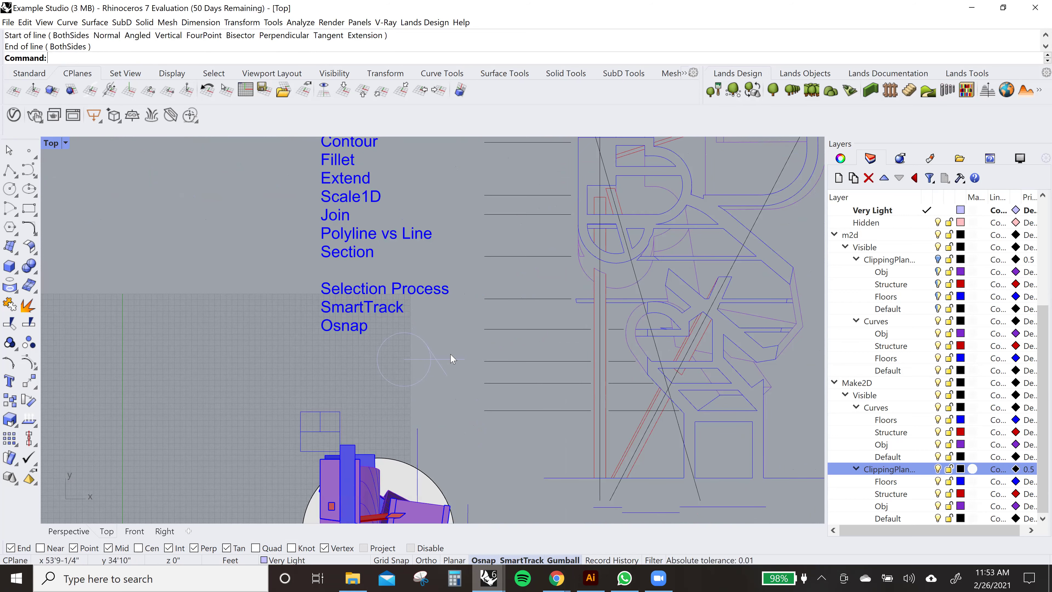
pyautogui.scroll(2, 454, 354)
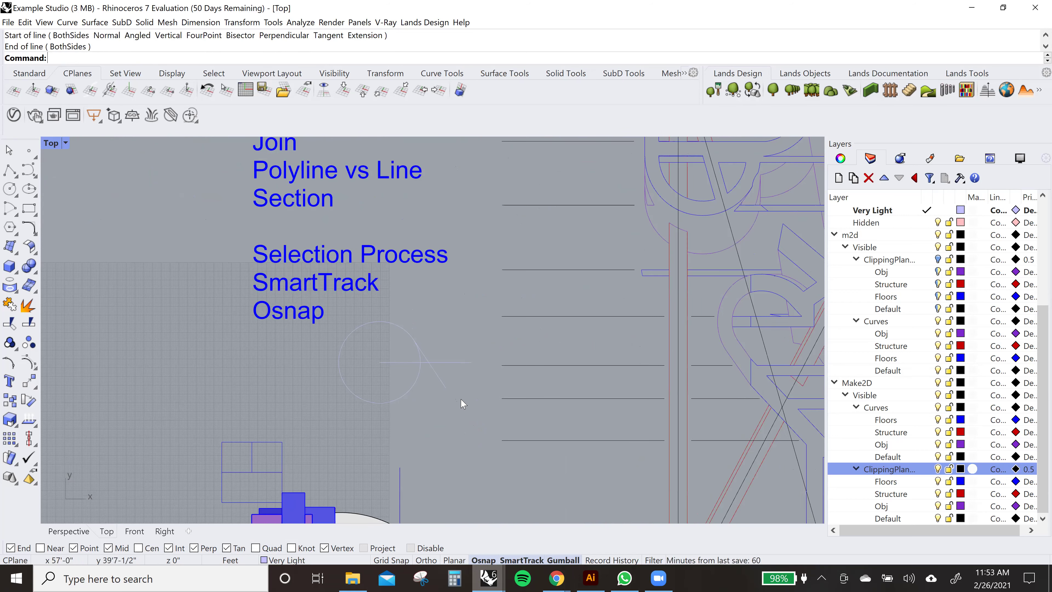
pyautogui.moveTo(463, 405); pyautogui.dragTo(407, 366)
pyautogui.scroll(1, 423, 373)
pyautogui.press('Delete')
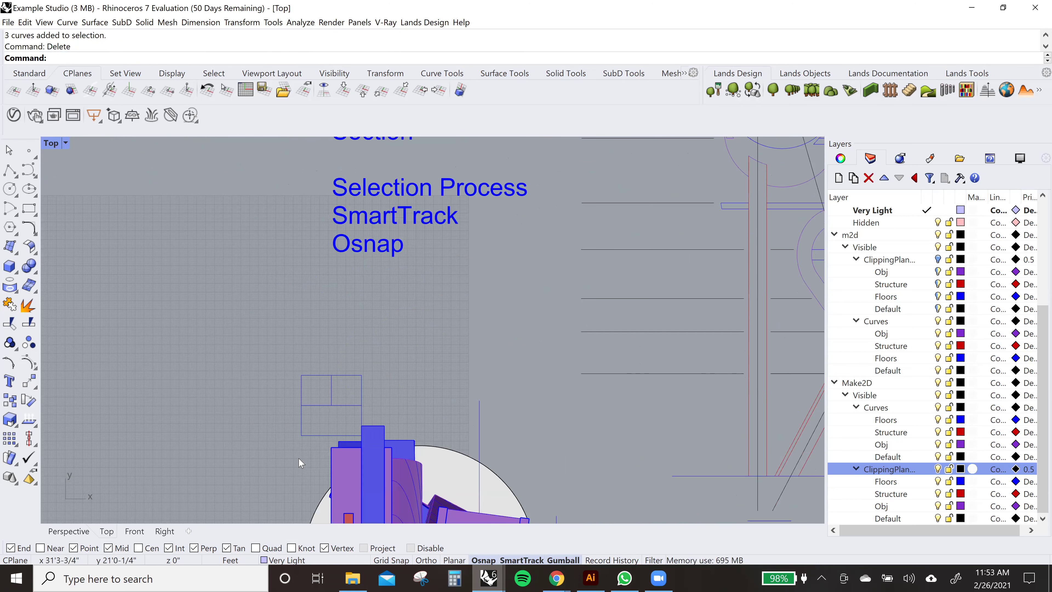
# - Switch to the Final Model_2019.03.15 Rhino file and show its Perspective view
pyautogui.scroll(-4, 358, 339)
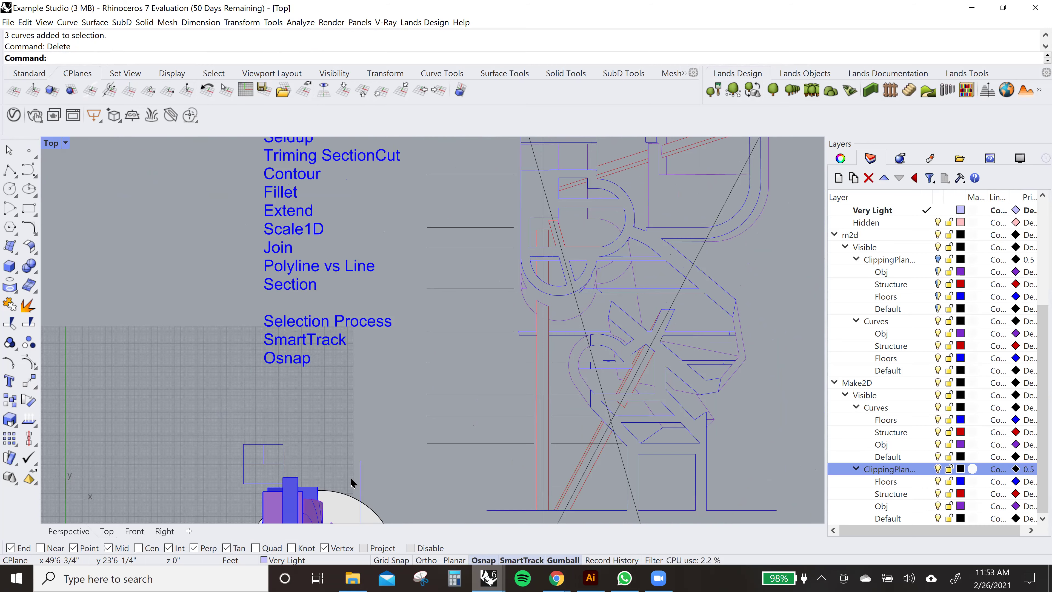
pyautogui.scroll(-3, 456, 306)
pyautogui.scroll(-1, 627, 364)
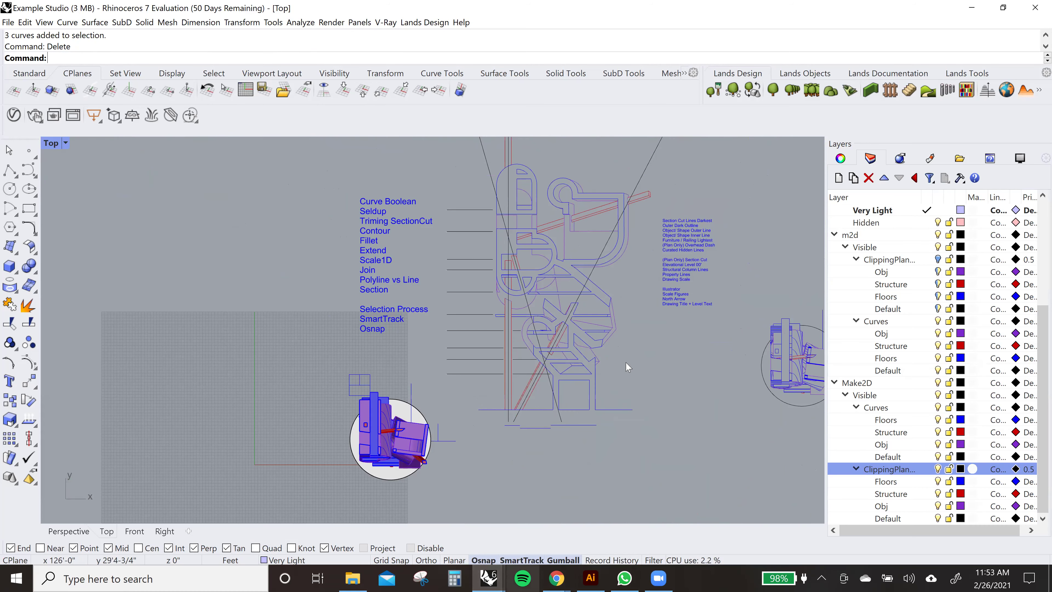
pyautogui.moveTo(628, 364); pyautogui.dragTo(425, 395, button='right')
pyautogui.click(489, 579)
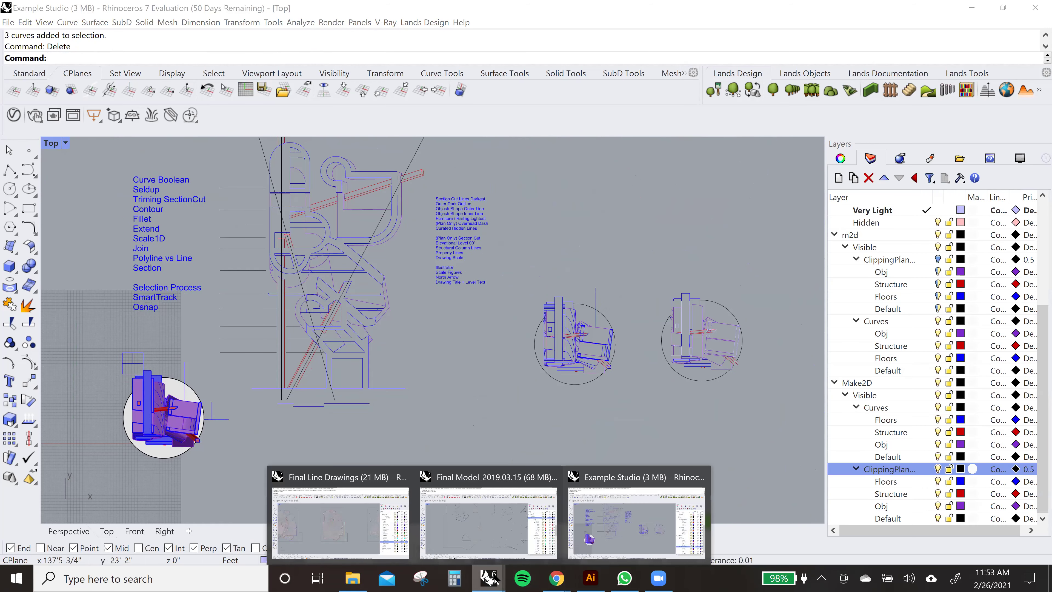
pyautogui.click(354, 538)
pyautogui.click(489, 578)
pyautogui.click(489, 518)
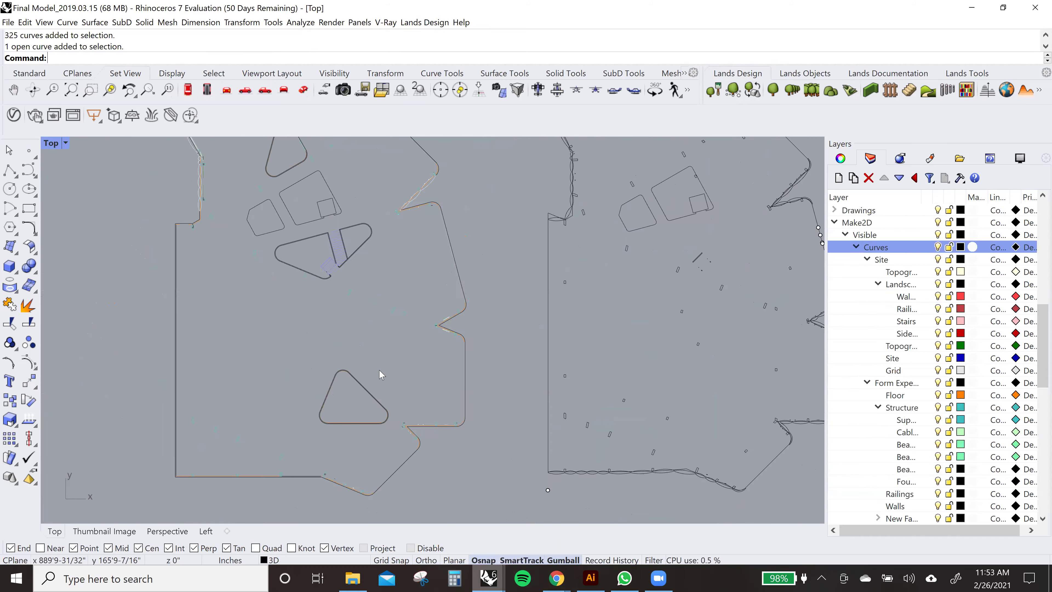
pyautogui.click(167, 531)
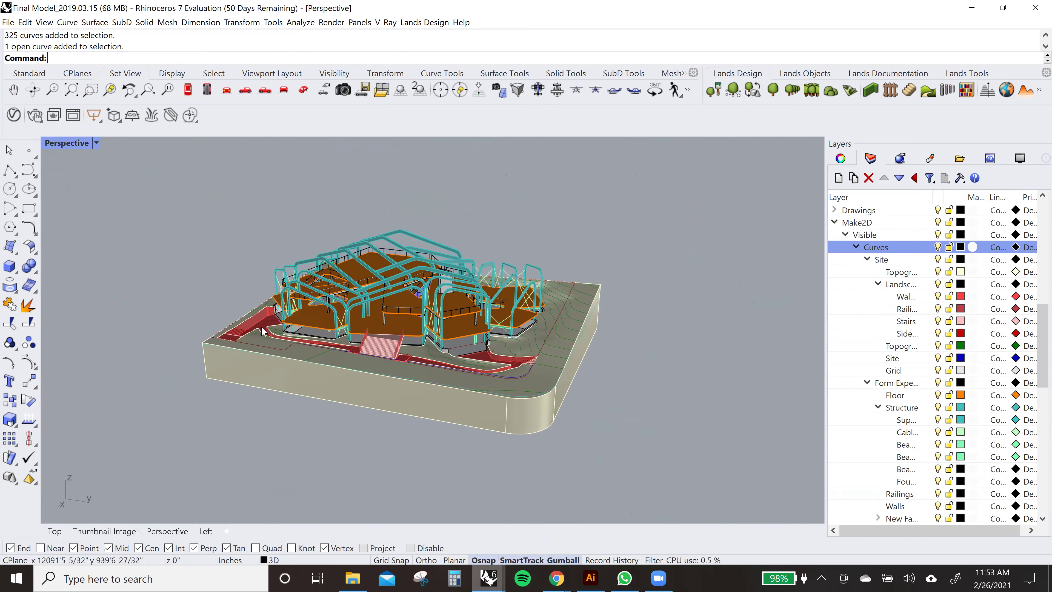
# - Collapse the Make2D layer group, turn on the New Facade layer and examine the building's exterior shell
pyautogui.scroll(5, 431, 307)
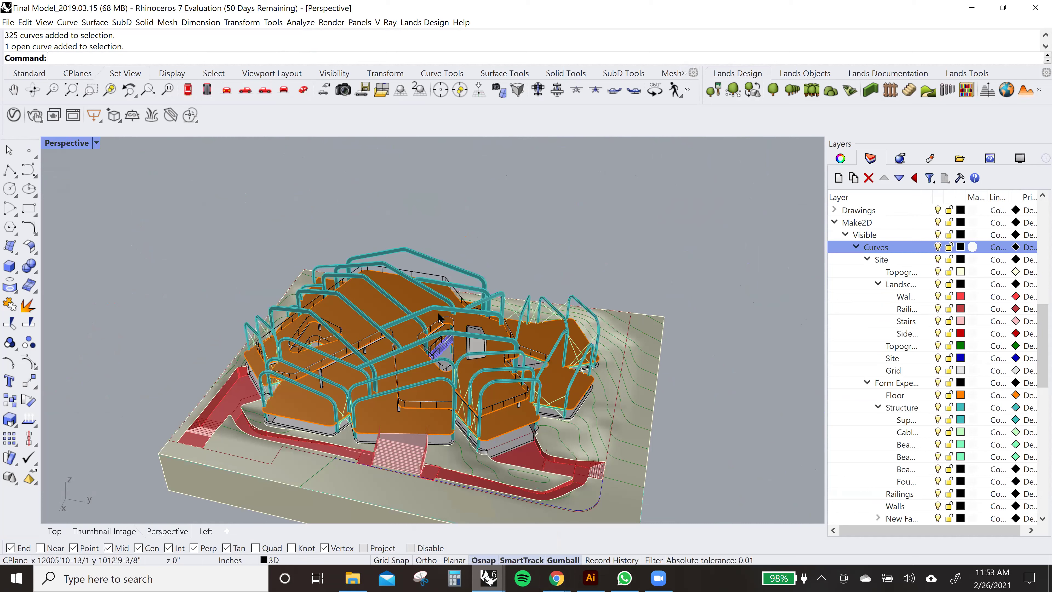
pyautogui.scroll(-3, 437, 291)
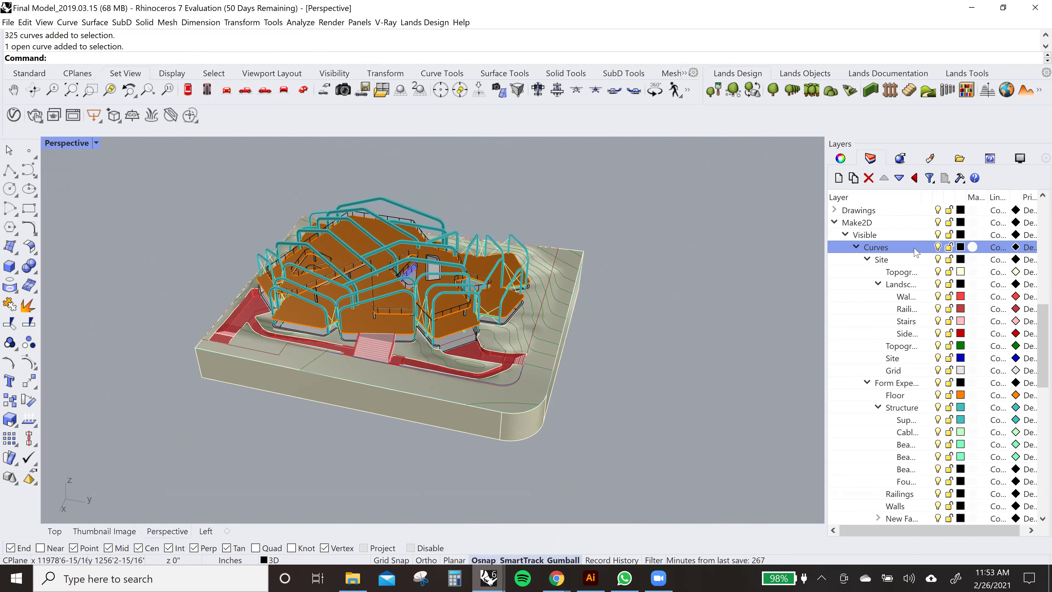
pyautogui.click(836, 223)
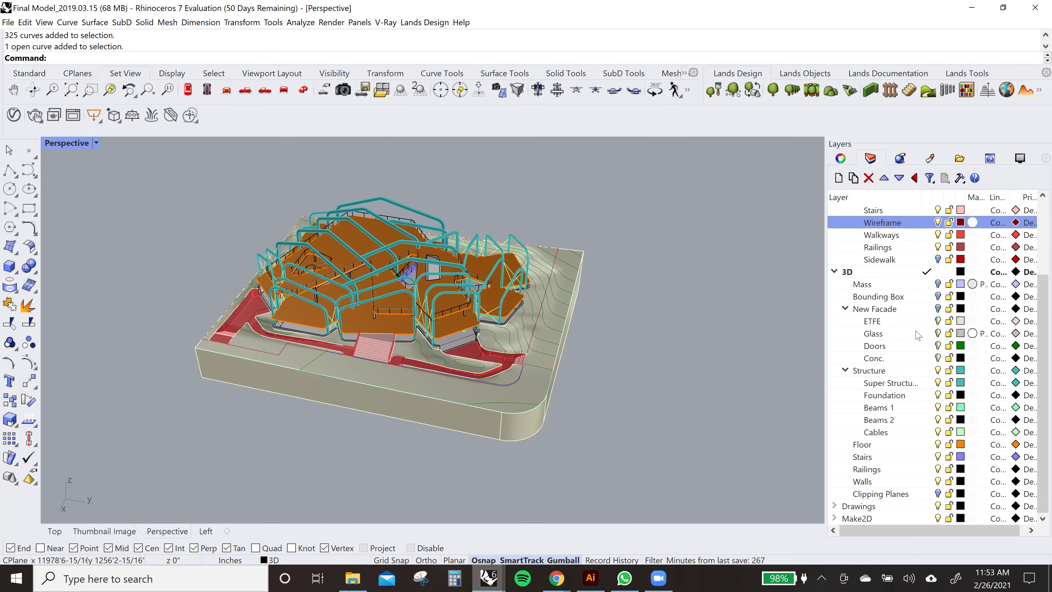
pyautogui.scroll(3, 915, 328)
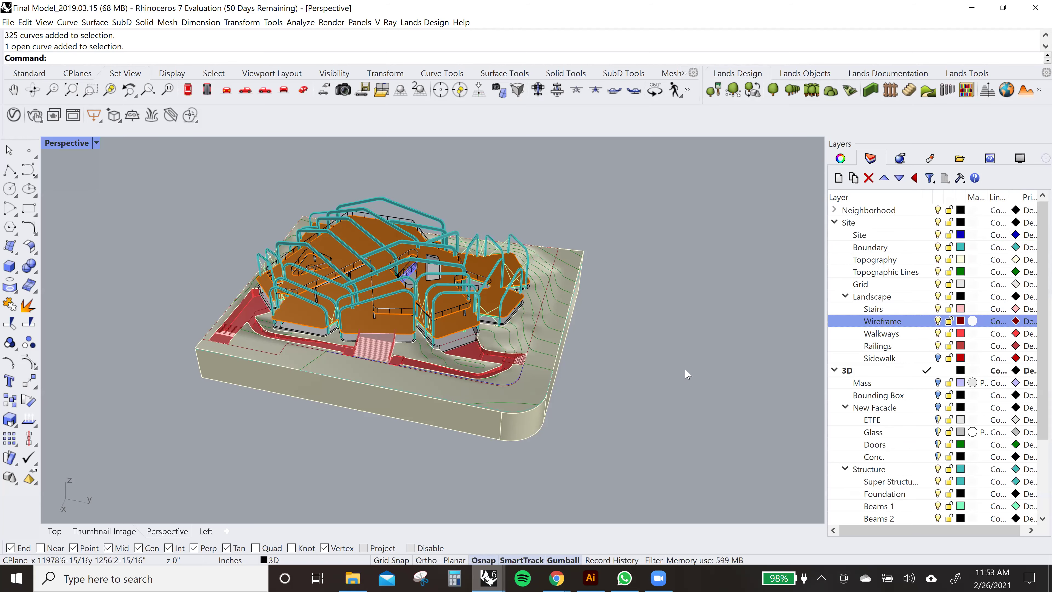
pyautogui.scroll(2, 704, 373)
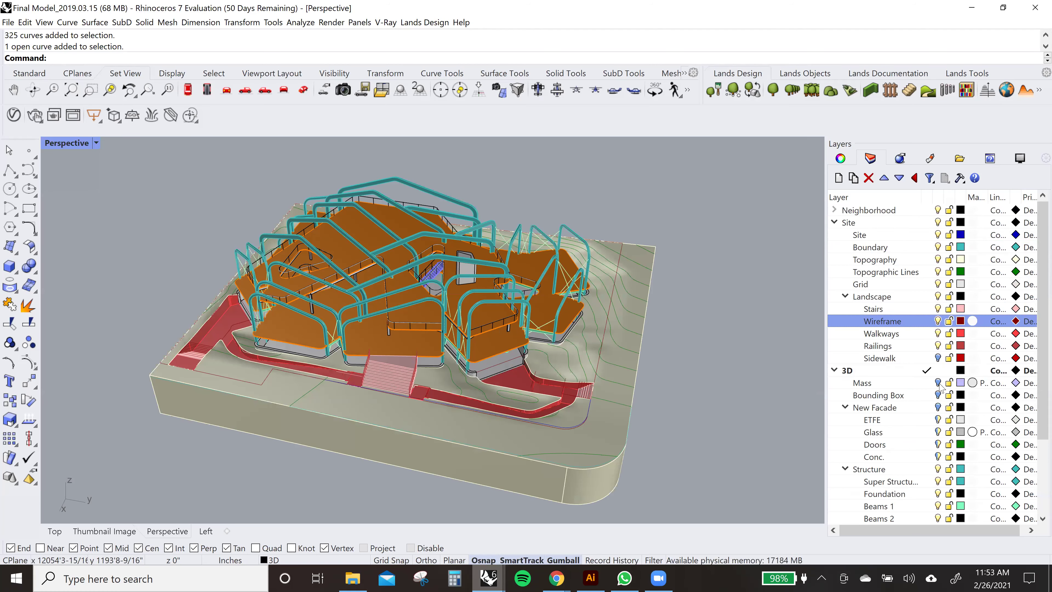
pyautogui.click(938, 407)
pyautogui.moveTo(634, 394); pyautogui.dragTo(373, 232, button='right')
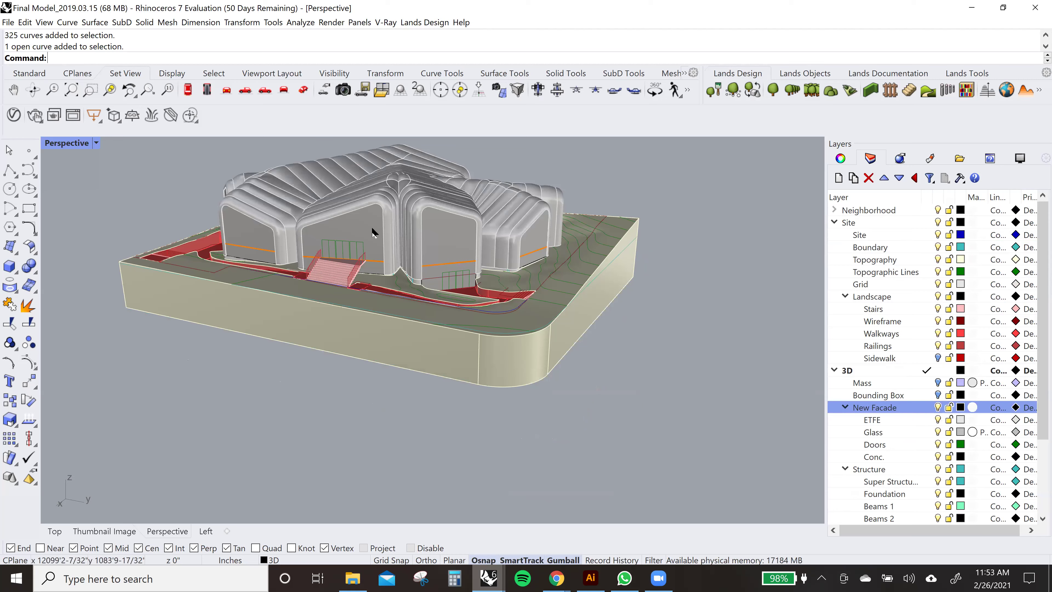
pyautogui.scroll(3, 414, 291)
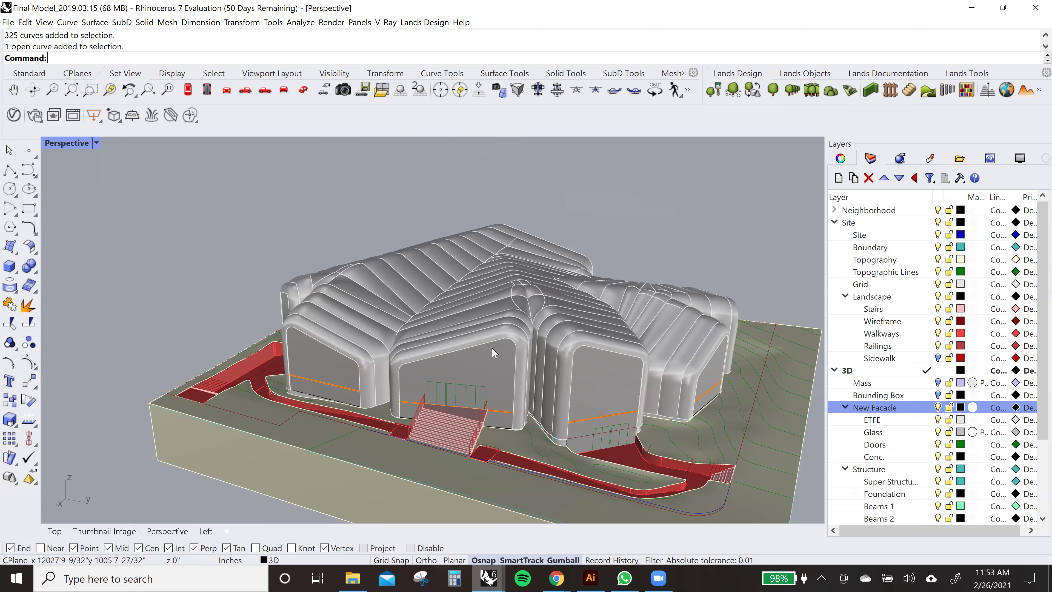
pyautogui.moveTo(467, 296); pyautogui.dragTo(480, 311, button='right')
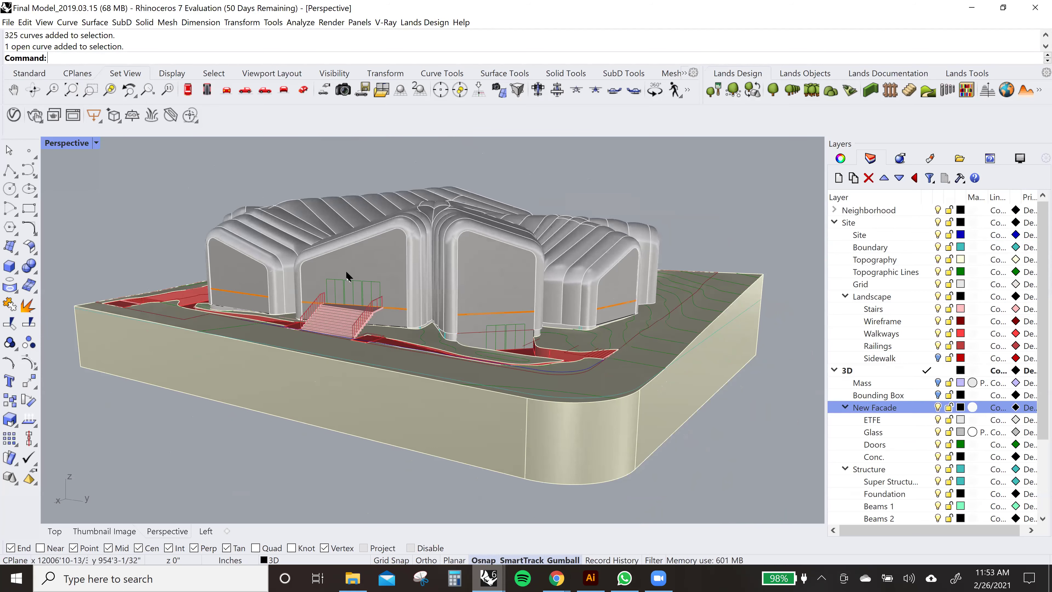
# - Turn off the New Facade layer and examine the building's floors, structural frames and railings from several angles
pyautogui.click(938, 408)
pyautogui.moveTo(487, 304); pyautogui.dragTo(538, 327, button='right')
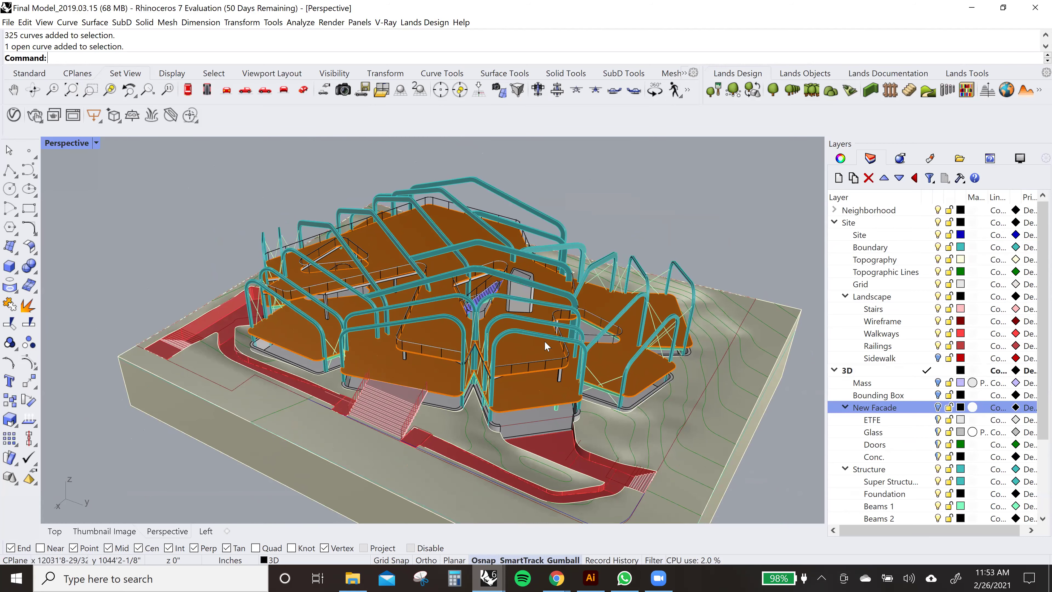
pyautogui.moveTo(527, 324); pyautogui.dragTo(496, 331, button='right')
pyautogui.scroll(6, 559, 324)
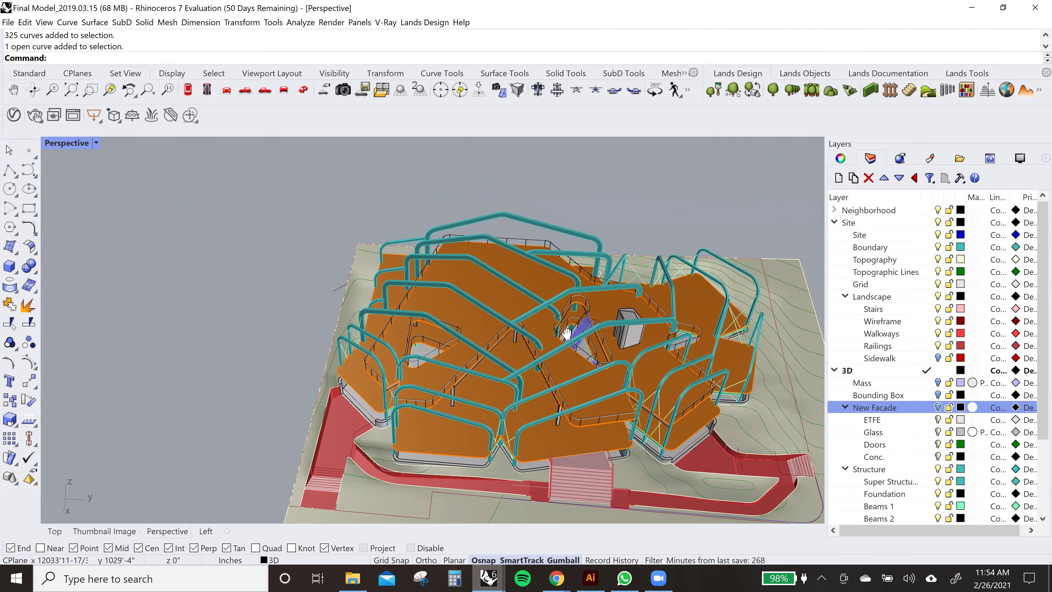
pyautogui.click(556, 306)
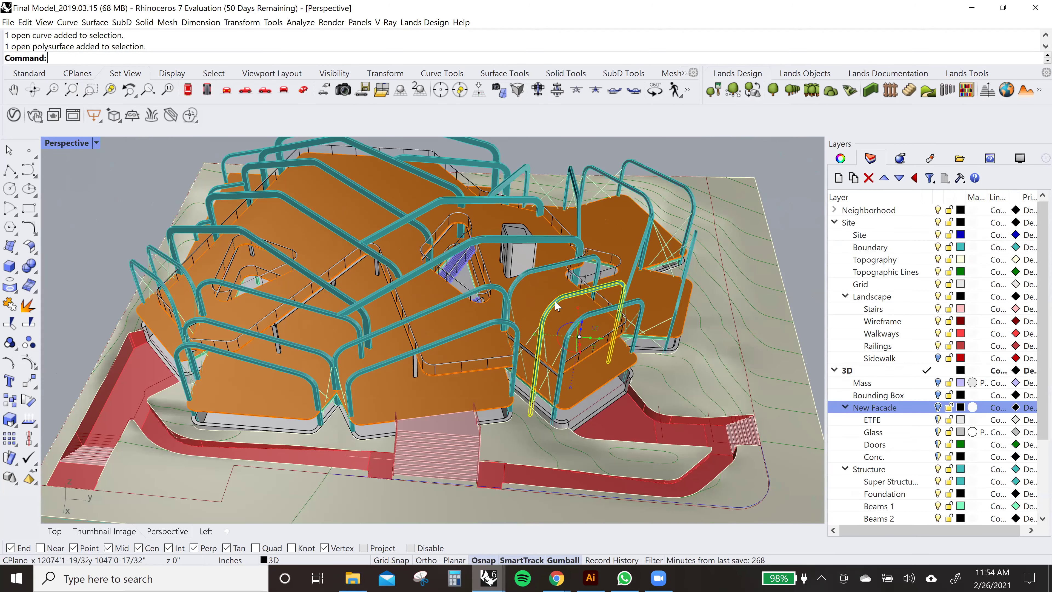
pyautogui.press('Escape')
pyautogui.moveTo(491, 363); pyautogui.dragTo(510, 331, button='right')
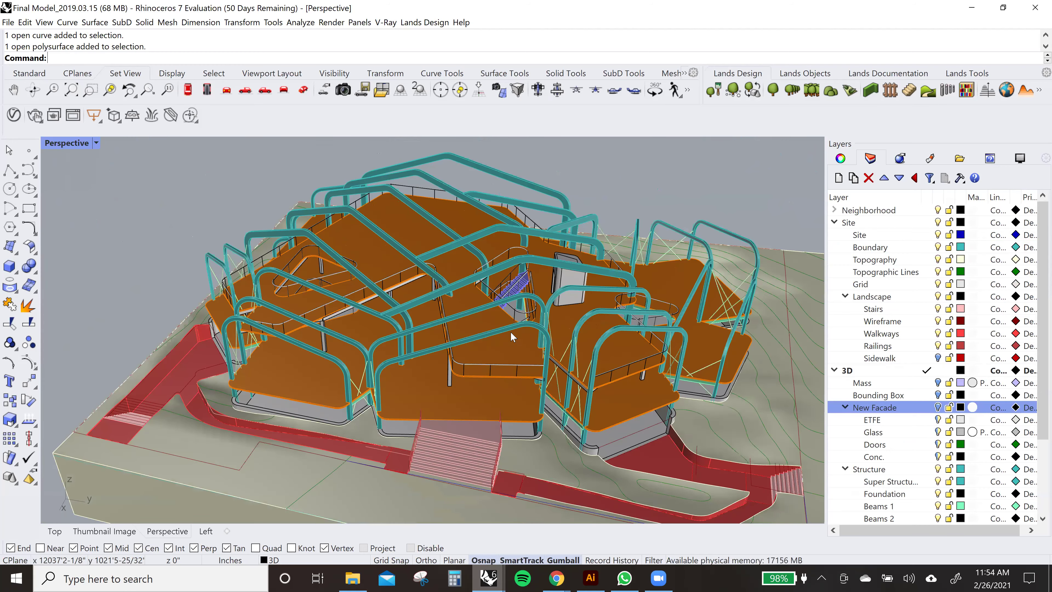
pyautogui.click(497, 330)
pyautogui.press('Escape')
pyautogui.moveTo(524, 358); pyautogui.dragTo(489, 354, button='right')
pyautogui.scroll(-5, 487, 351)
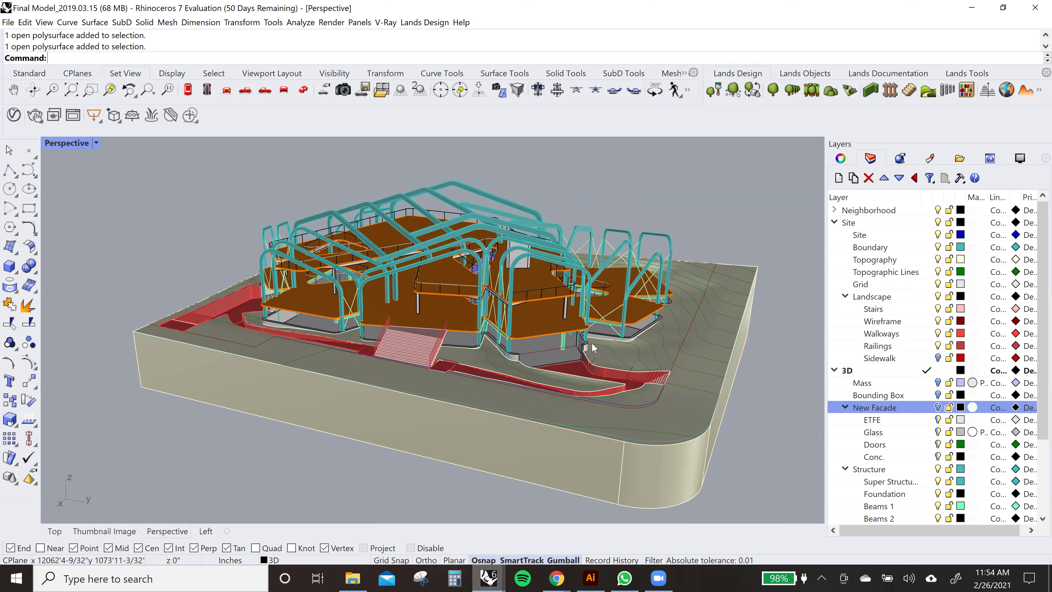
pyautogui.scroll(2, 592, 344)
pyautogui.scroll(-2, 592, 342)
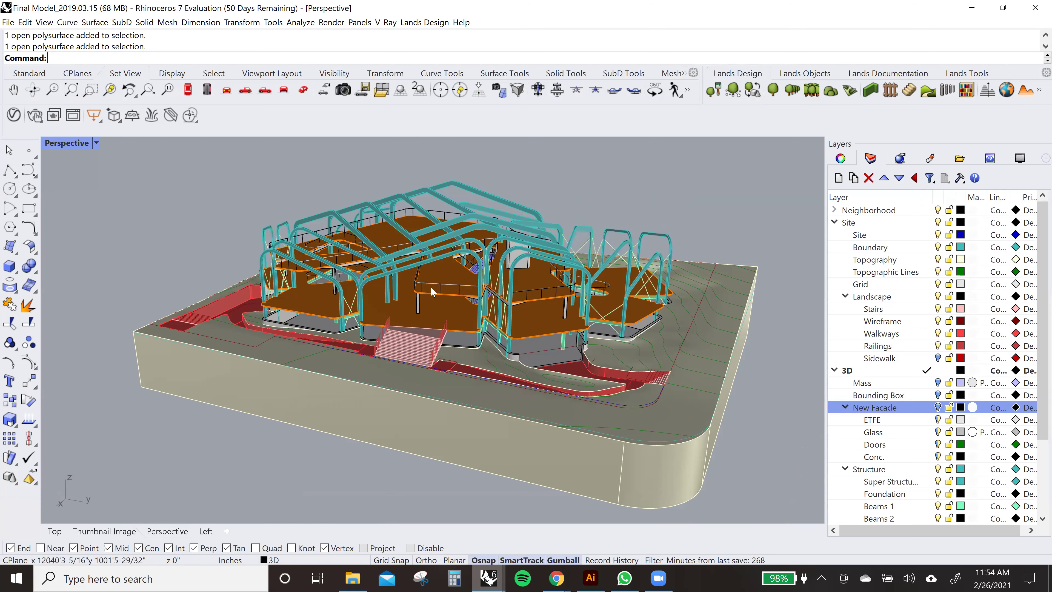
pyautogui.scroll(3, 431, 286)
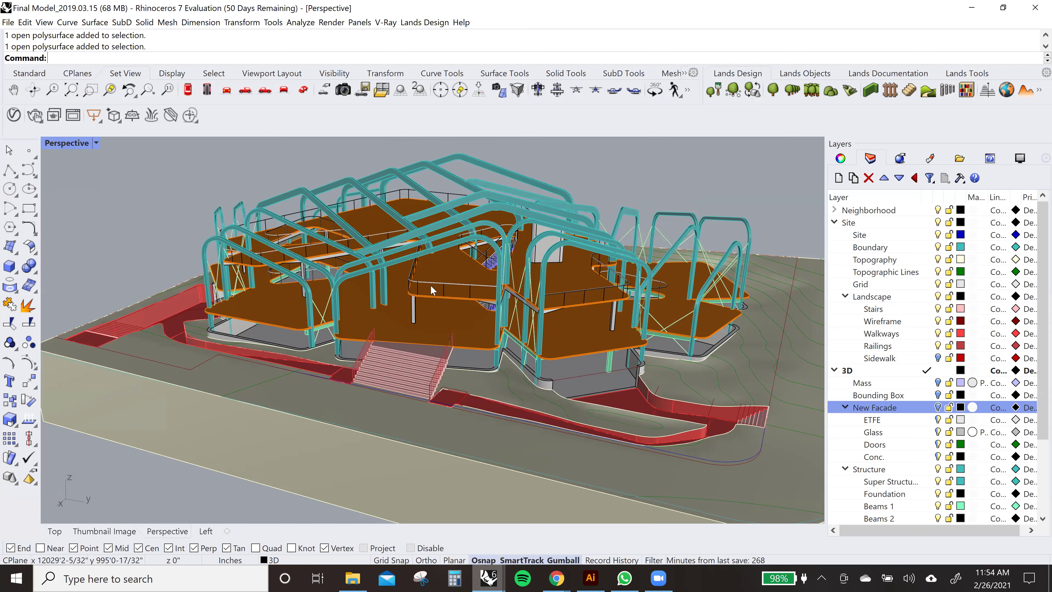
# - Turn the New Facade layer back on and view the enclosed building from its other front corner
pyautogui.click(938, 406)
pyautogui.scroll(-1, 939, 411)
pyautogui.scroll(-2, 600, 346)
pyautogui.moveTo(600, 347); pyautogui.dragTo(534, 376, button='right')
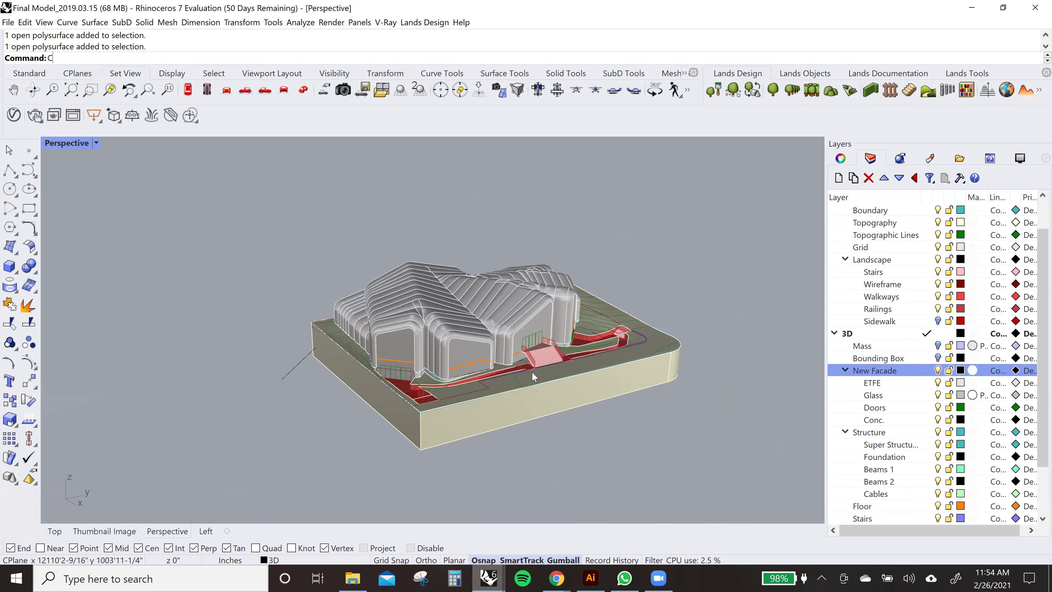
pyautogui.write('lippingPlane')
pyautogui.press('Return')
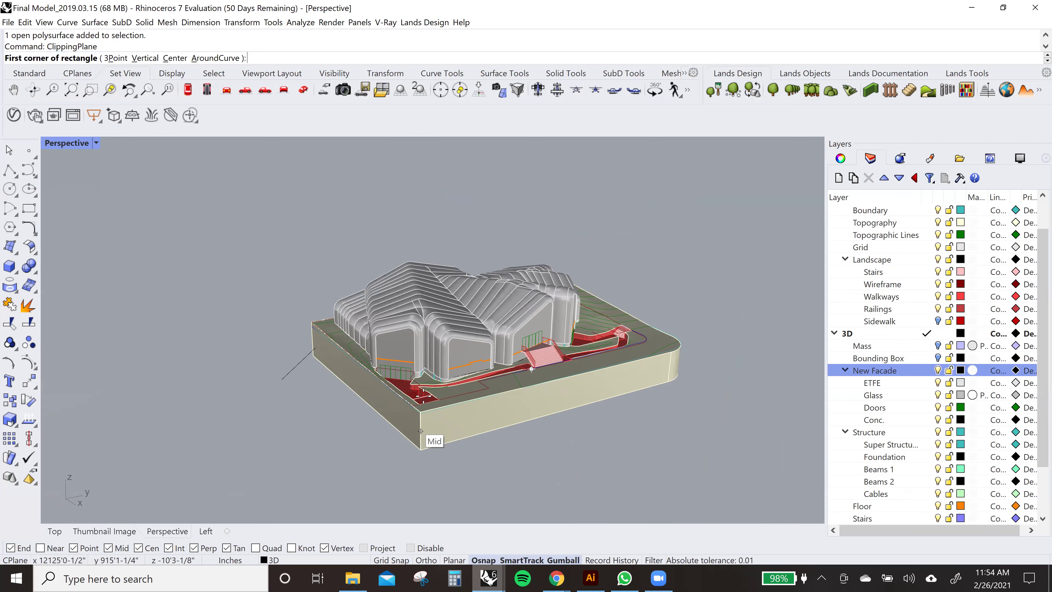
pyautogui.scroll(5, 420, 431)
pyautogui.click(543, 303)
pyautogui.scroll(8, 543, 307)
pyautogui.press('Escape')
# - Create a horizontal clipping plane from the midpoint of the facade's orange floor edge to beyond the building's opposite side, and select it
pyautogui.press('Return')
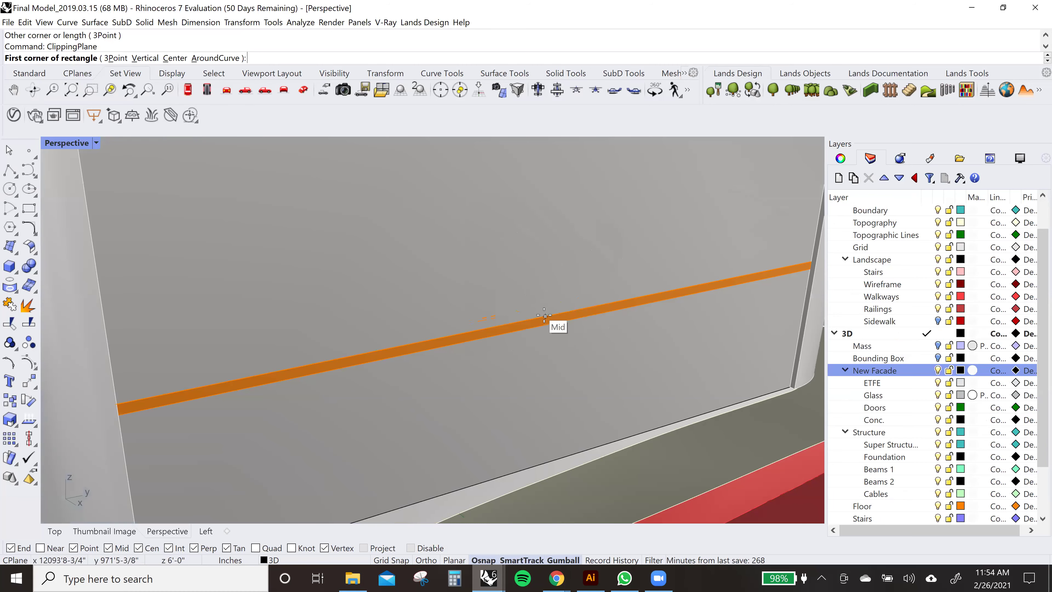
pyautogui.click(544, 316)
pyautogui.scroll(-8, 518, 307)
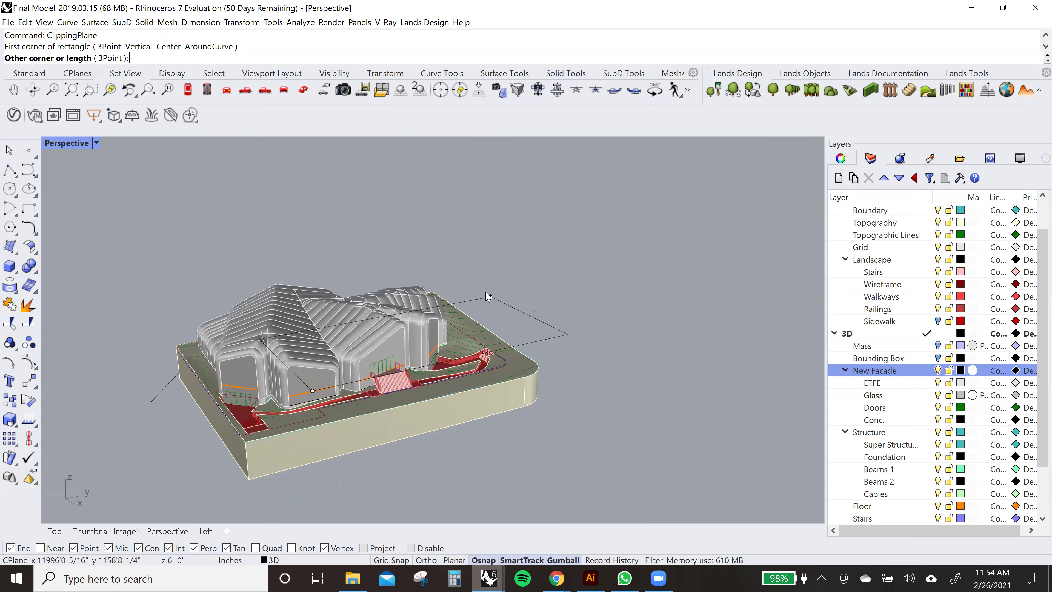
pyautogui.click(488, 296)
pyautogui.scroll(5, 451, 302)
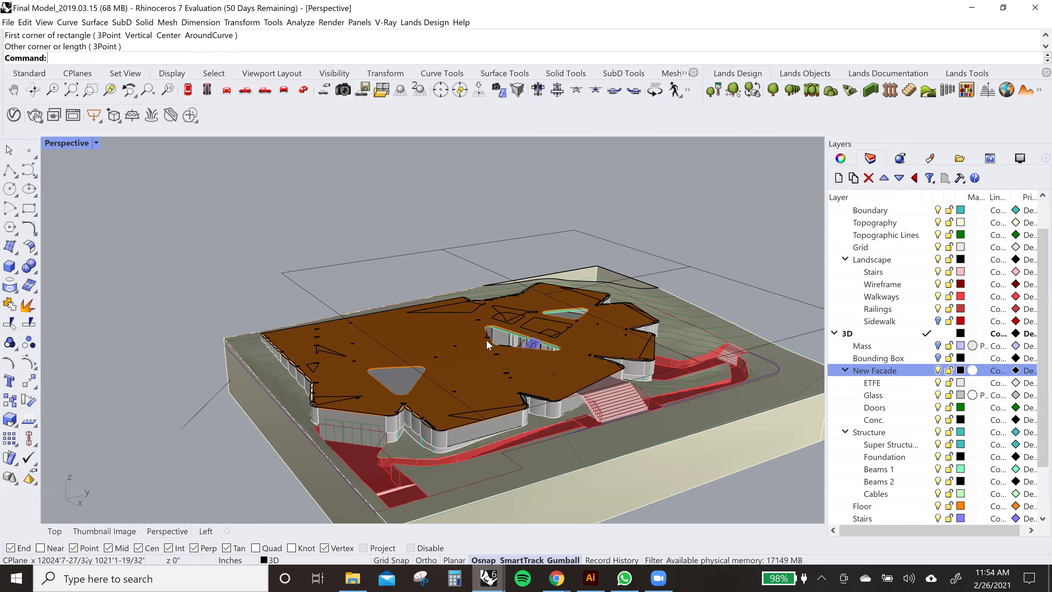
pyautogui.click(430, 251)
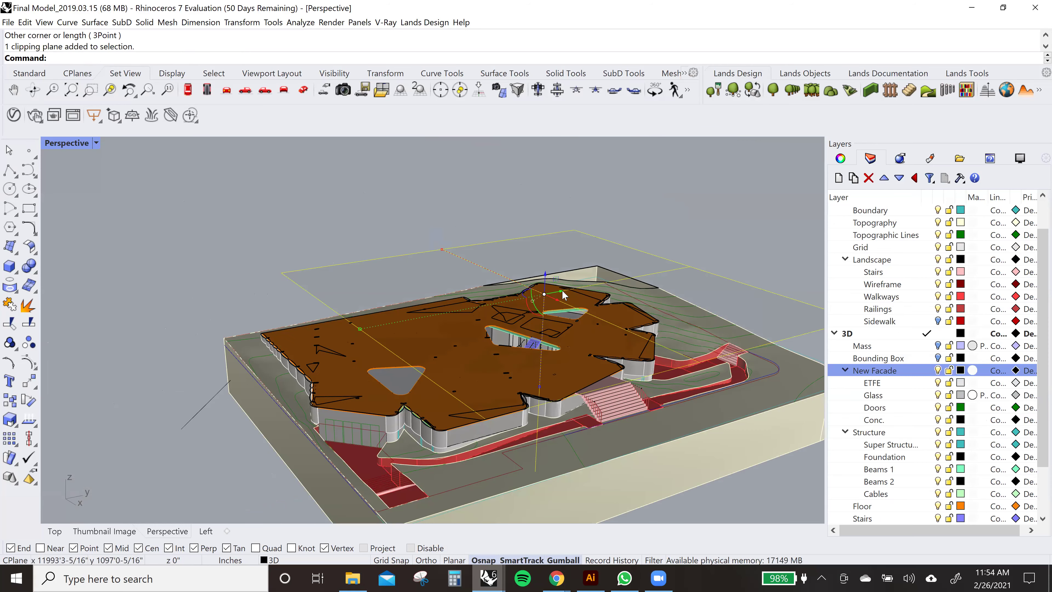
# - Deselect the clipping plane and examine the cut building from above in the Perspective view
pyautogui.press('Return')
pyautogui.press('Escape')
pyautogui.scroll(3, 422, 323)
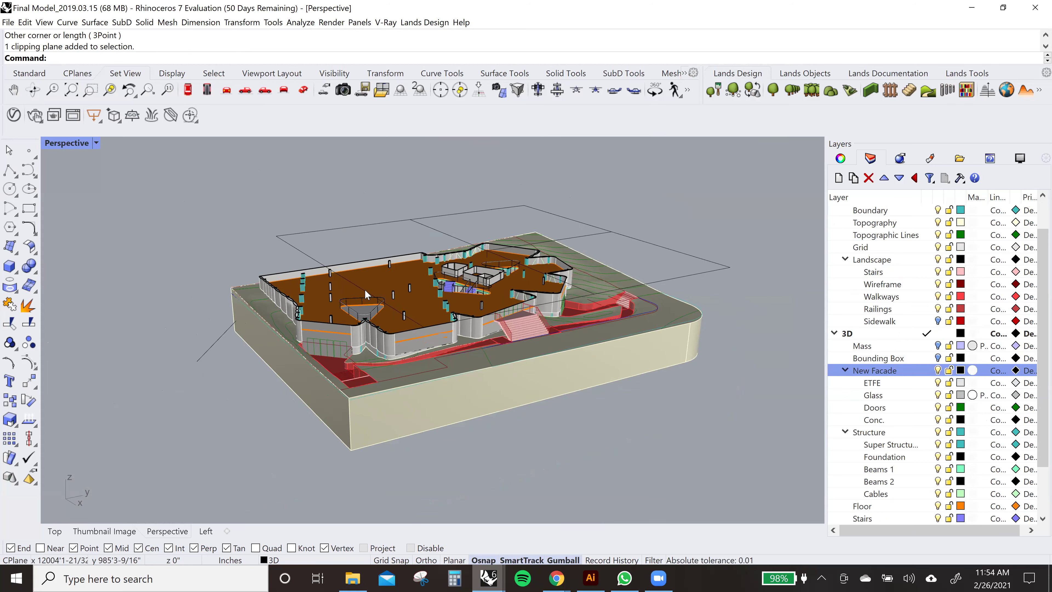
pyautogui.scroll(-2, 350, 314)
pyautogui.moveTo(442, 345)
pyautogui.mouseDown(button='right')
pyautogui.moveTo(482, 340)
pyautogui.moveTo(491, 250)
pyautogui.moveTo(462, 357)
pyautogui.moveTo(455, 340)
pyautogui.mouseUp(button='right')
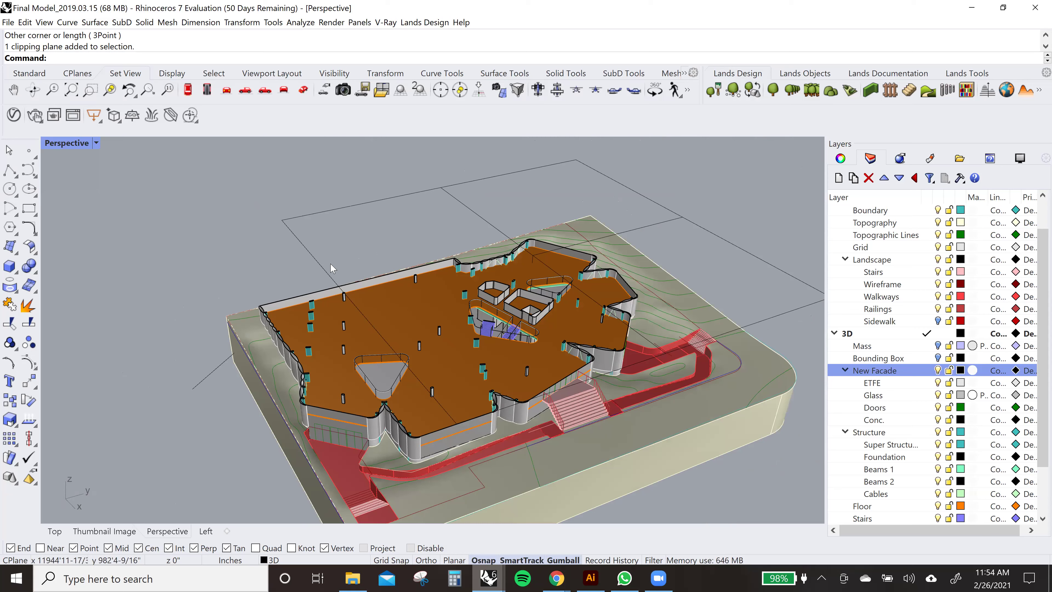
pyautogui.moveTo(331, 274); pyautogui.dragTo(290, 331, button='right')
# - Set the selected clipping plane to clip the Top view as well as Perspective, and view the plan cut from above
pyautogui.click(65, 531)
pyautogui.scroll(-10, 446, 286)
pyautogui.scroll(8, 641, 270)
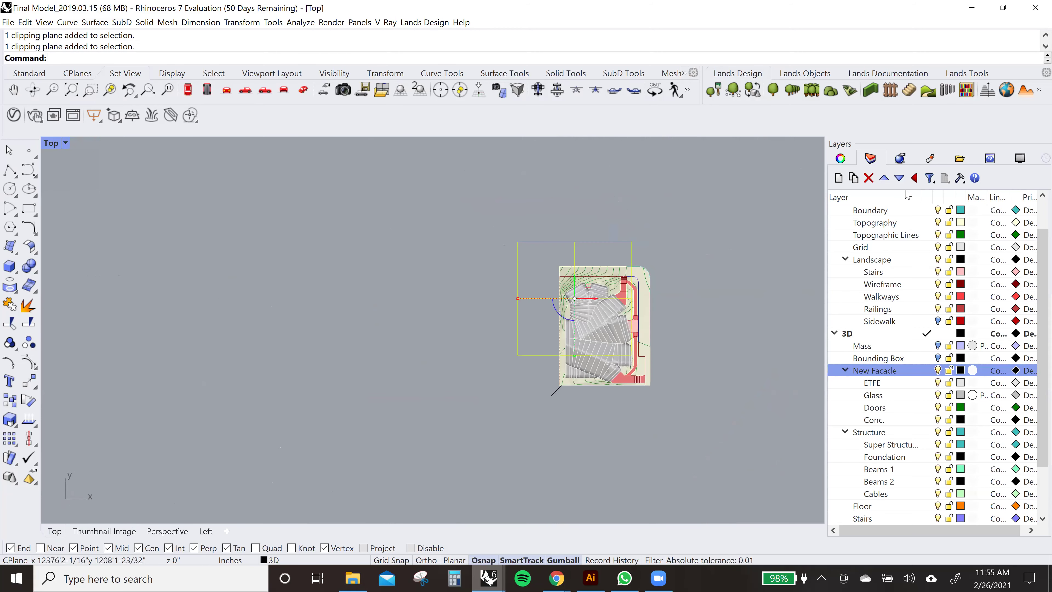
pyautogui.click(843, 157)
pyautogui.click(844, 285)
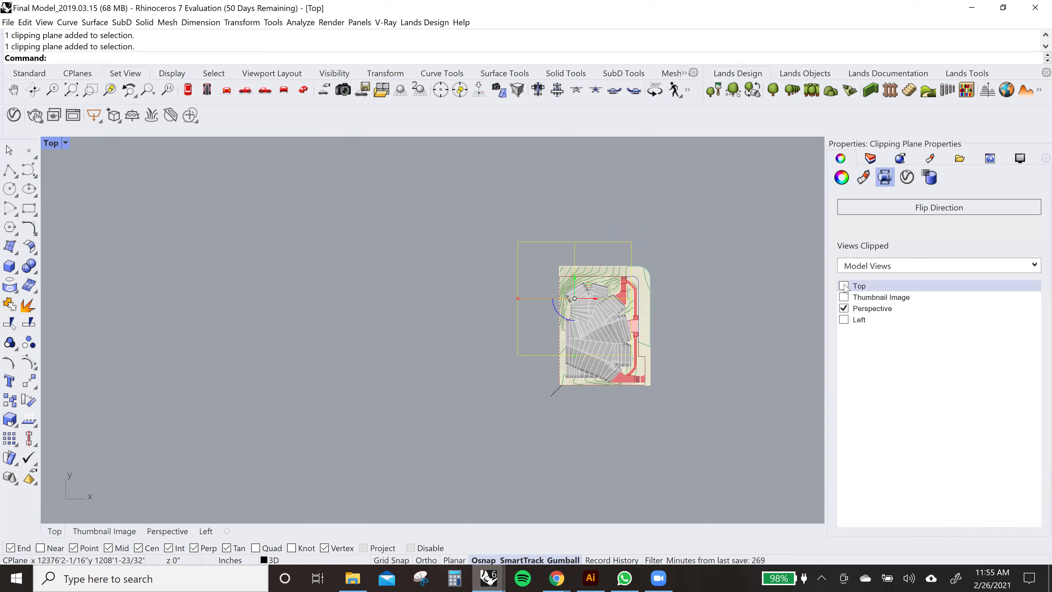
pyautogui.scroll(5, 656, 370)
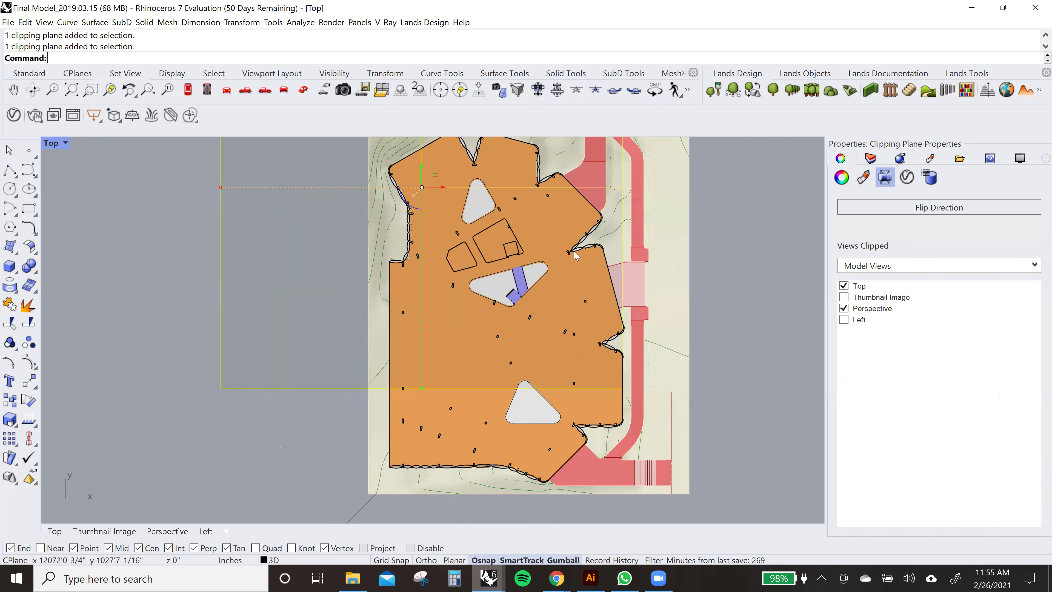
pyautogui.scroll(-2, 555, 245)
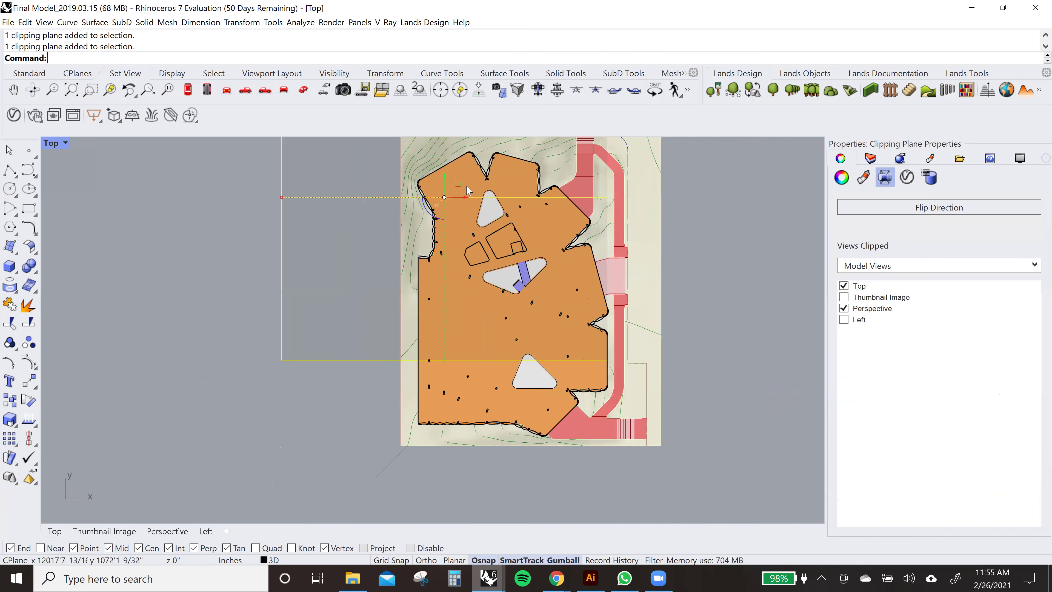
pyautogui.moveTo(482, 358); pyautogui.dragTo(454, 366, button='right')
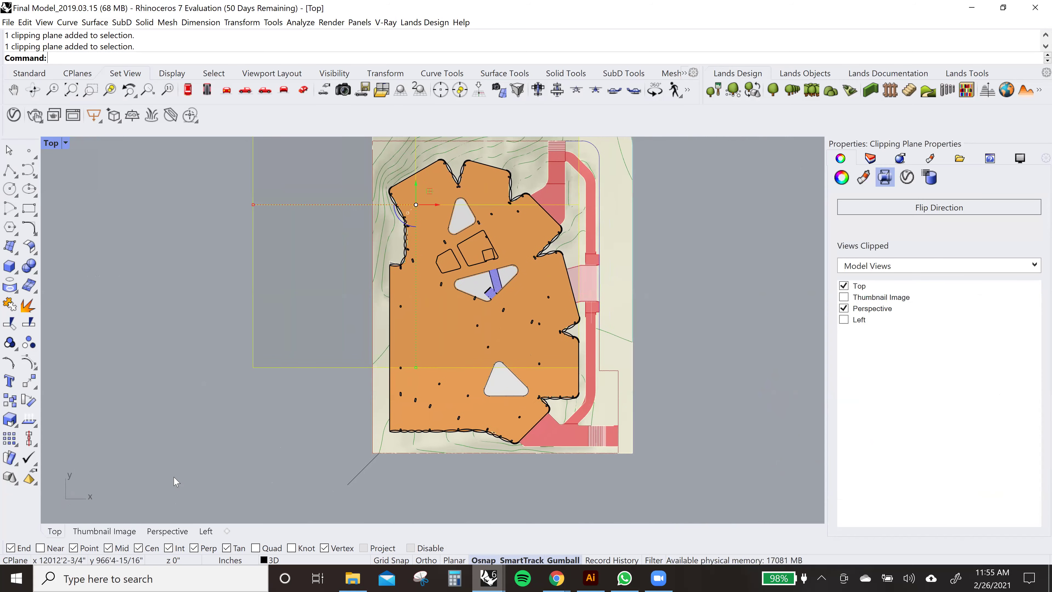
# - Try moving the clipping plane slightly in the Perspective view, undo the move and deselect the plane
pyautogui.click(150, 531)
pyautogui.moveTo(515, 228)
pyautogui.mouseDown()
pyautogui.moveTo(514, 210)
pyautogui.moveTo(516, 232)
pyautogui.moveTo(518, 221)
pyautogui.mouseUp()
pyautogui.hotkey('ctrl', 'z')
pyautogui.press('Escape')
pyautogui.moveTo(362, 348); pyautogui.dragTo(386, 352, button='right')
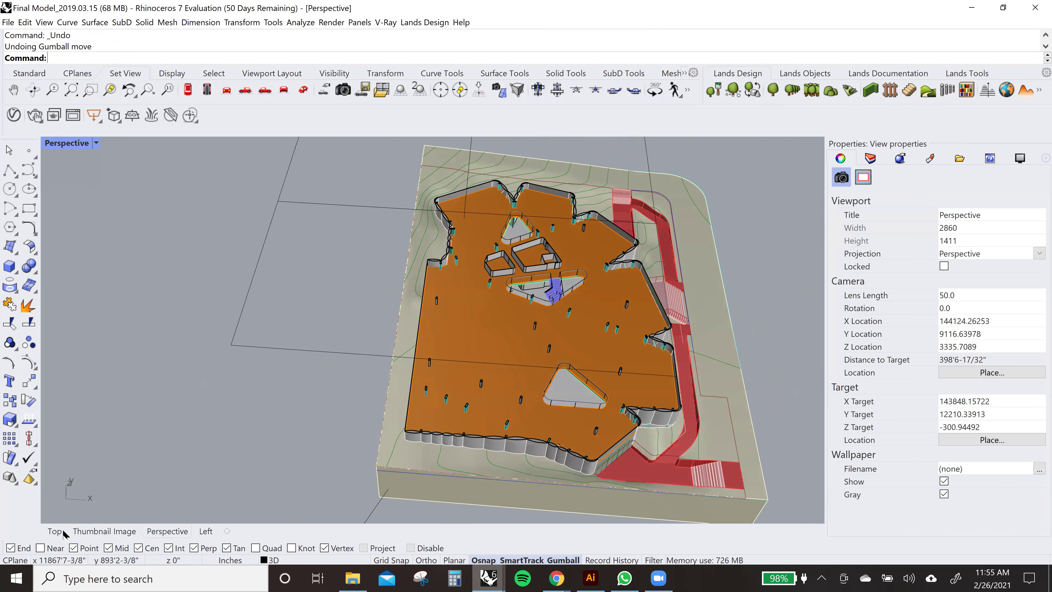
# - Turn off the parent Site layer and its sublayers with the Top view active
pyautogui.click(54, 531)
pyautogui.scroll(-2, 580, 290)
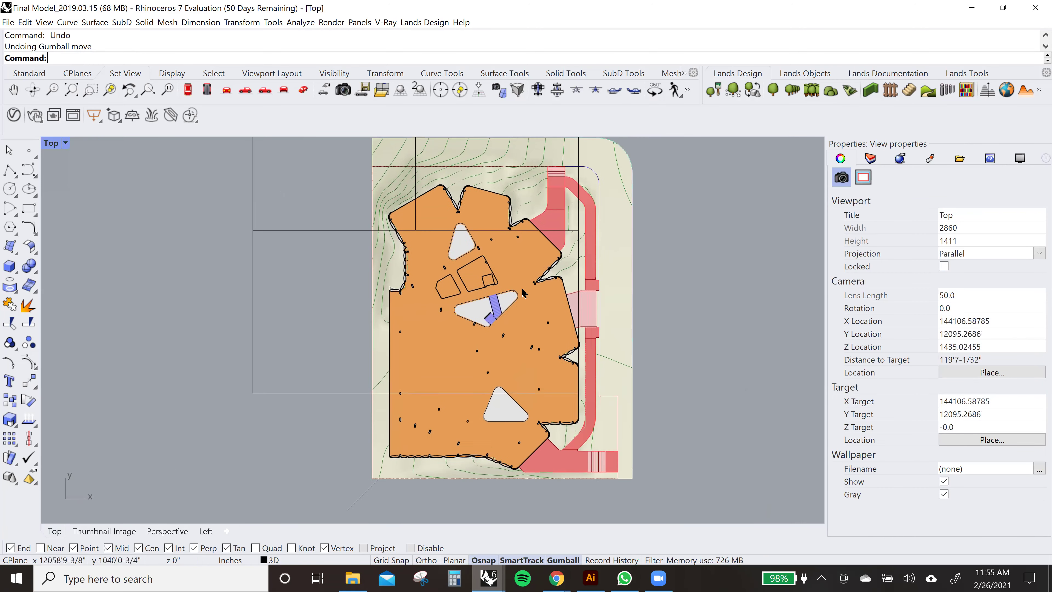
pyautogui.click(870, 157)
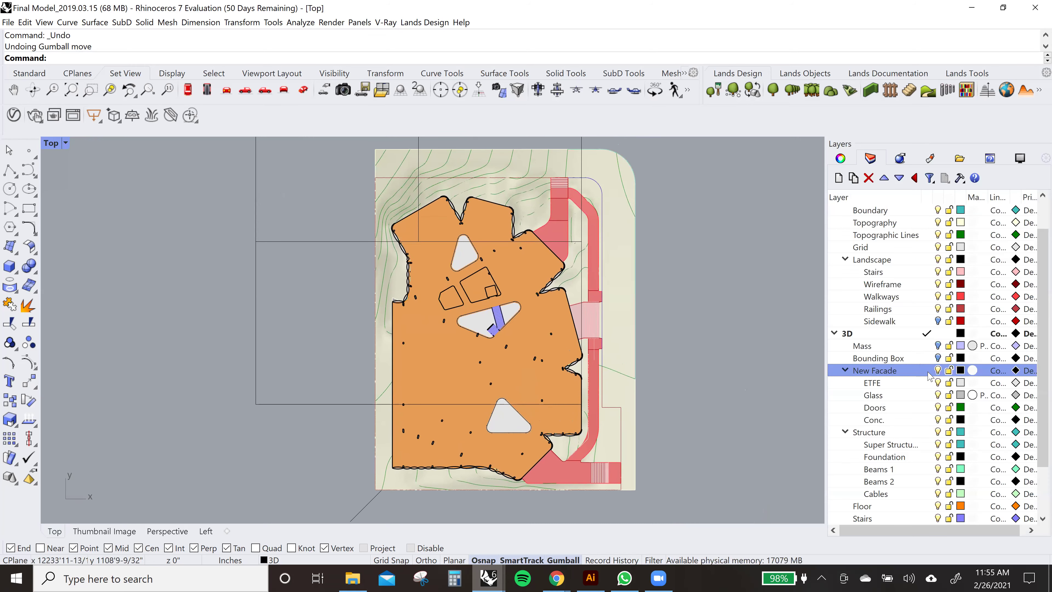
pyautogui.scroll(-2, 923, 427)
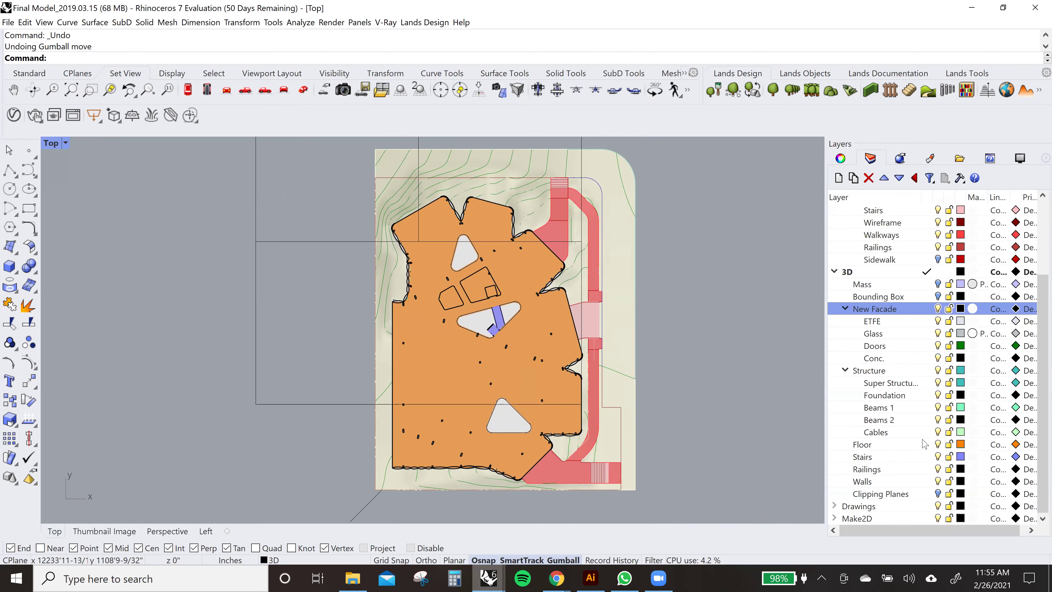
pyautogui.scroll(3, 932, 302)
pyautogui.click(939, 223)
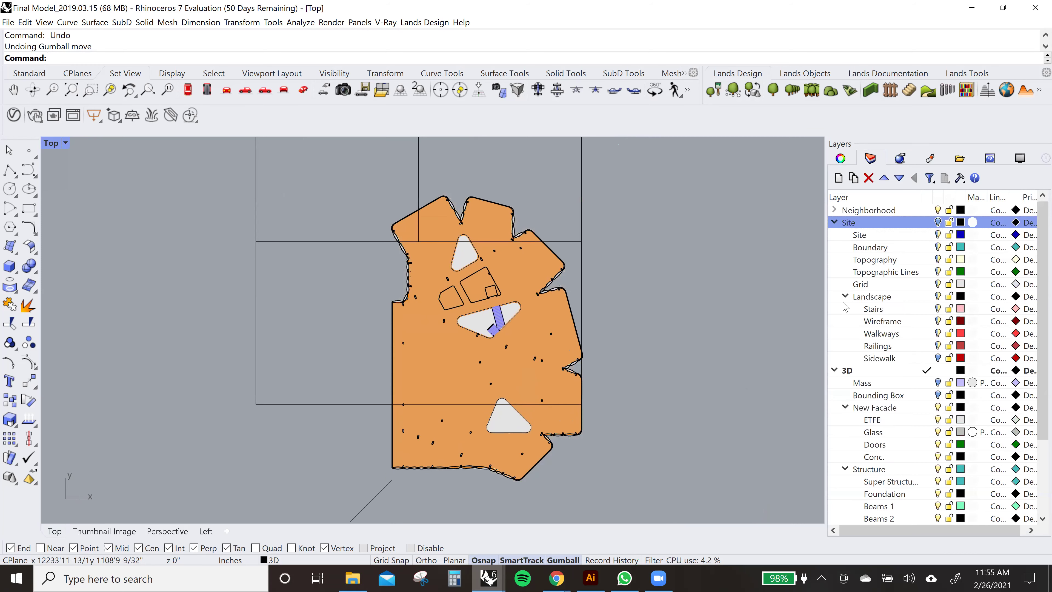
# - Select the cut building in the Top view, leave the clipping plane out of the selection, and try to project it with Make2D
pyautogui.scroll(-2, 535, 387)
pyautogui.scroll(2, 488, 387)
pyautogui.scroll(-2, 477, 389)
pyautogui.moveTo(378, 183); pyautogui.dragTo(606, 456)
pyautogui.moveTo(364, 277); pyautogui.dragTo(429, 353, button='right')
pyautogui.keyDown('ctrl'); pyautogui.moveTo(407, 364); pyautogui.dragTo(315, 272); pyautogui.keyUp('ctrl')
pyautogui.moveTo(488, 384); pyautogui.dragTo(425, 349, button='right')
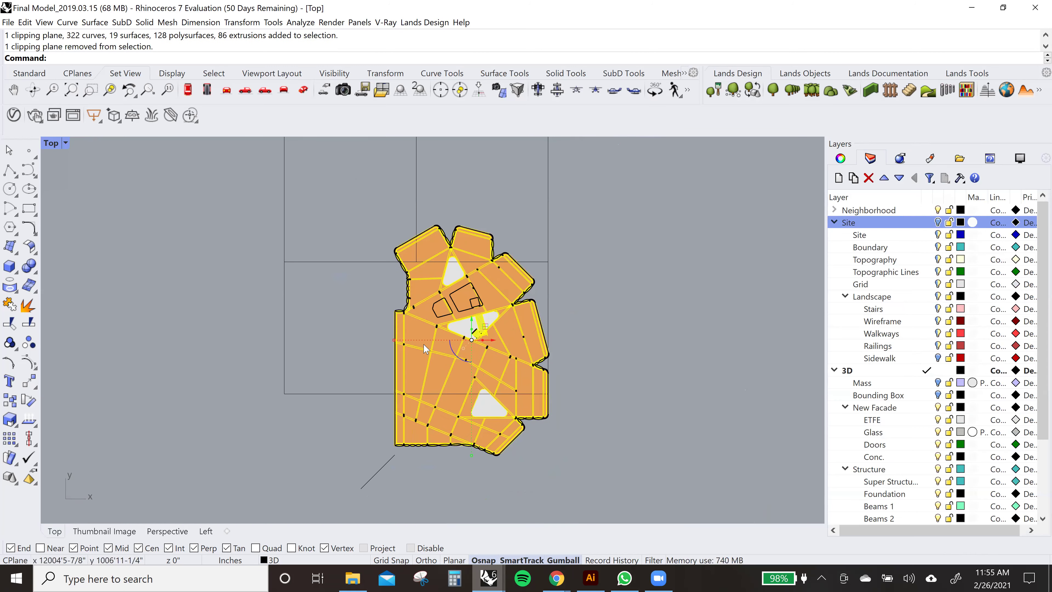
pyautogui.write('Make2D')
pyautogui.press('Return')
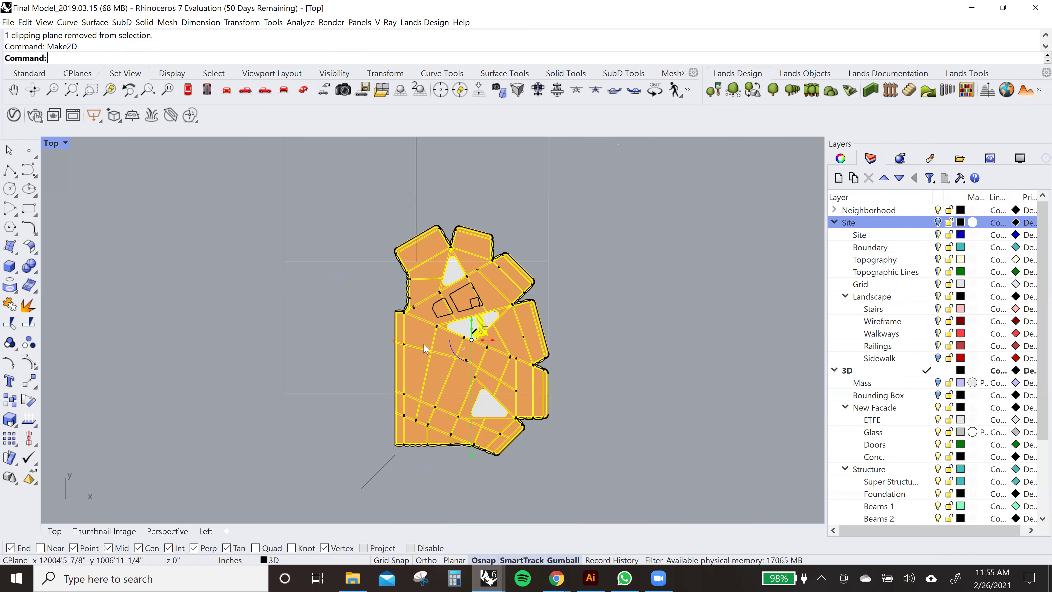
pyautogui.press('Return')
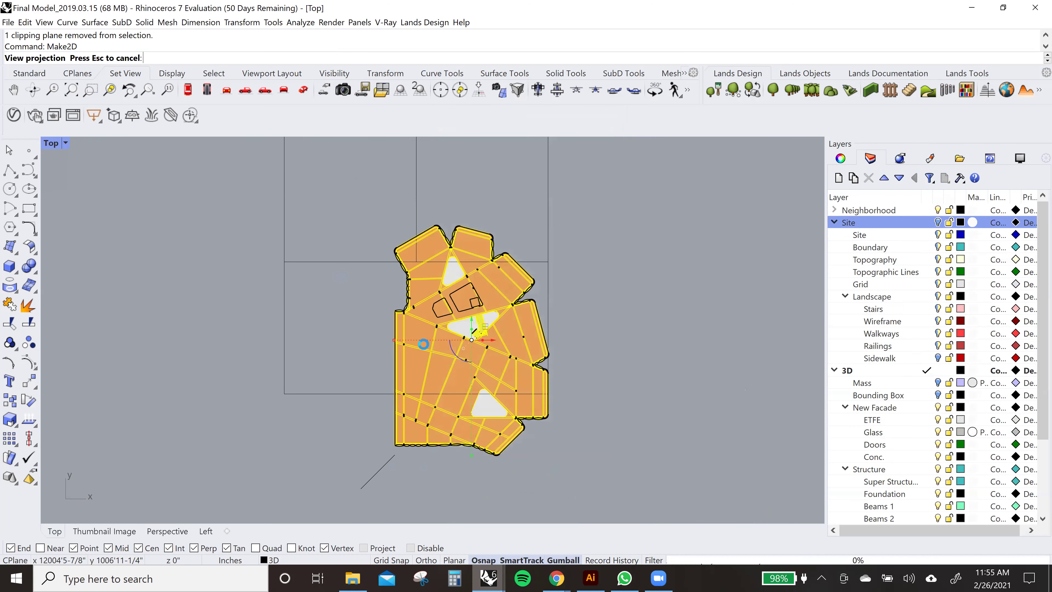
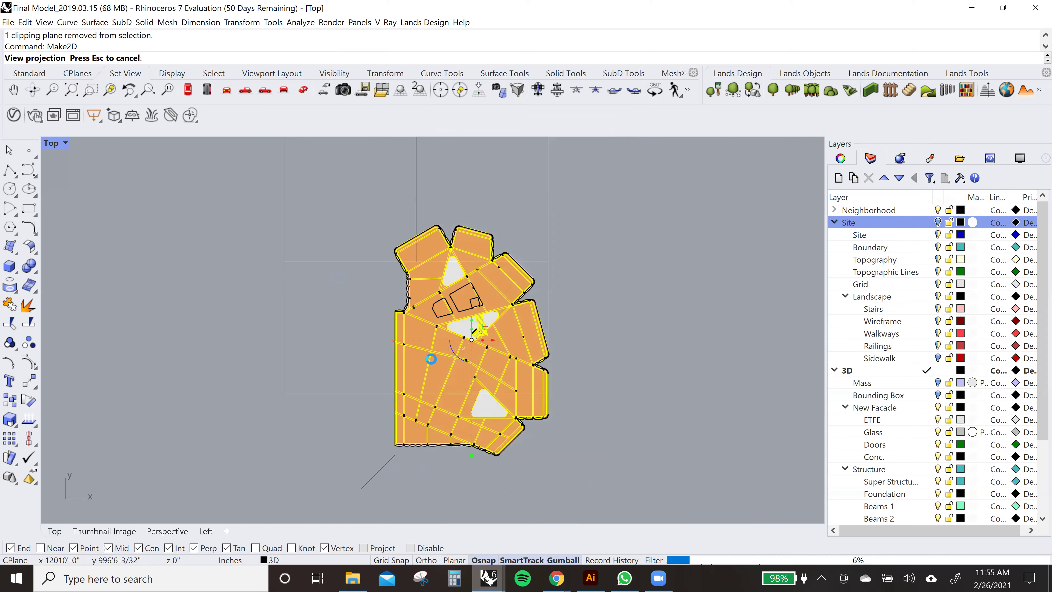
# - Locate the existing 2D plan linework away from the model in the Top view and examine the coloured plan up close
pyautogui.scroll(-2, 572, 370)
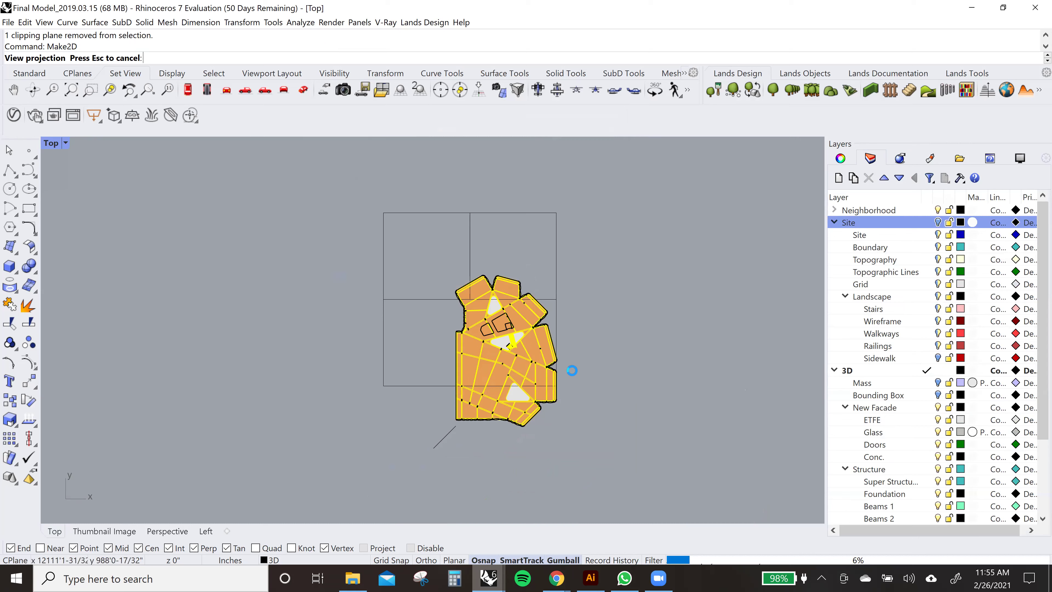
pyautogui.scroll(-12, 557, 328)
pyautogui.moveTo(495, 386); pyautogui.dragTo(816, 282, button='right')
pyautogui.moveTo(269, 342); pyautogui.dragTo(869, 340, button='right')
pyautogui.scroll(20, 320, 334)
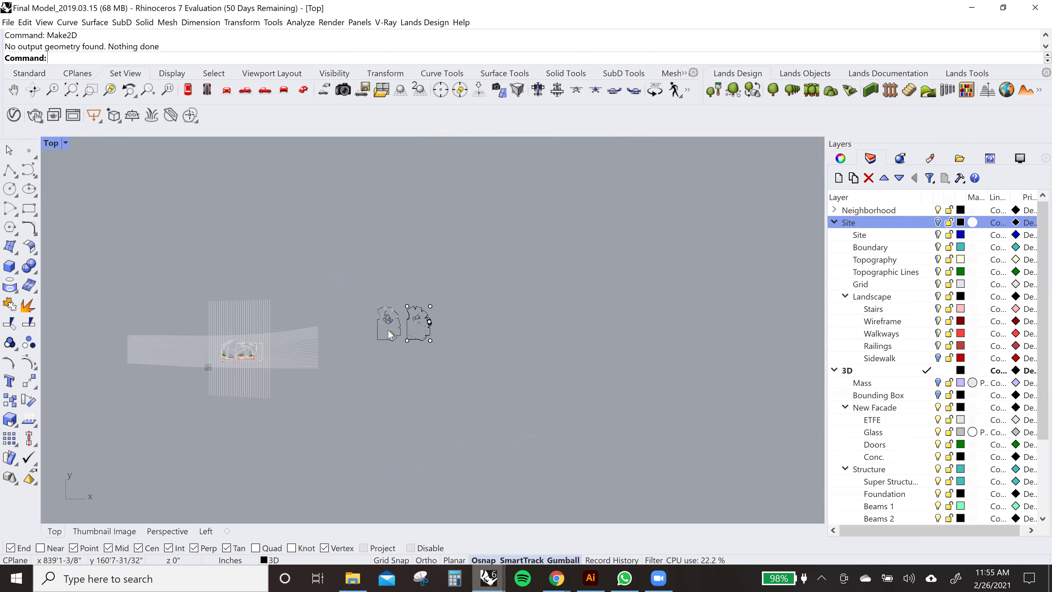
pyautogui.scroll(4, 408, 309)
pyautogui.scroll(4, 404, 319)
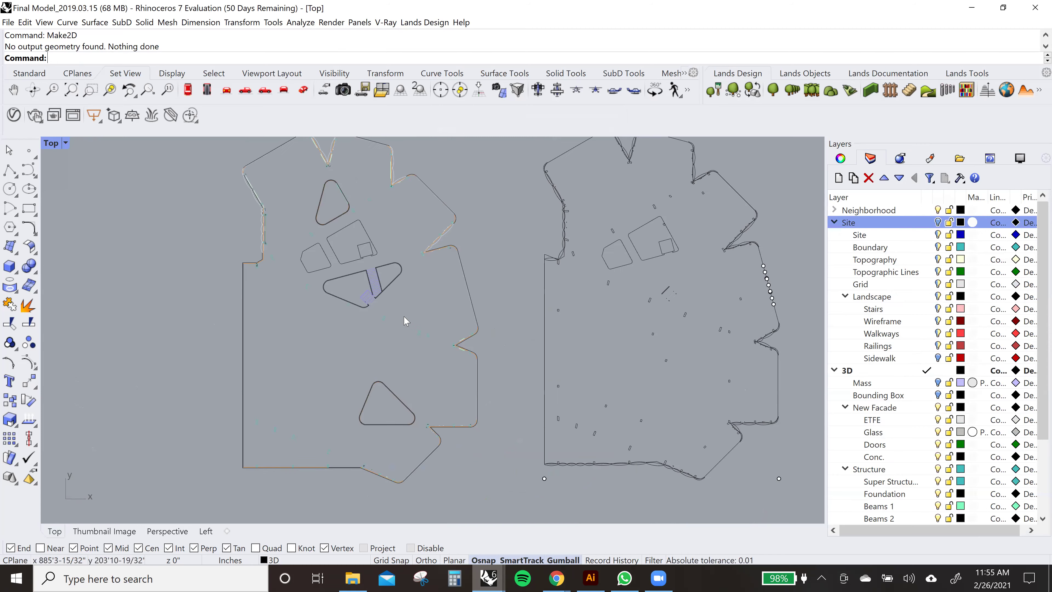
pyautogui.moveTo(444, 321); pyautogui.dragTo(450, 287, button='right')
pyautogui.scroll(2, 353, 435)
pyautogui.scroll(2, 355, 441)
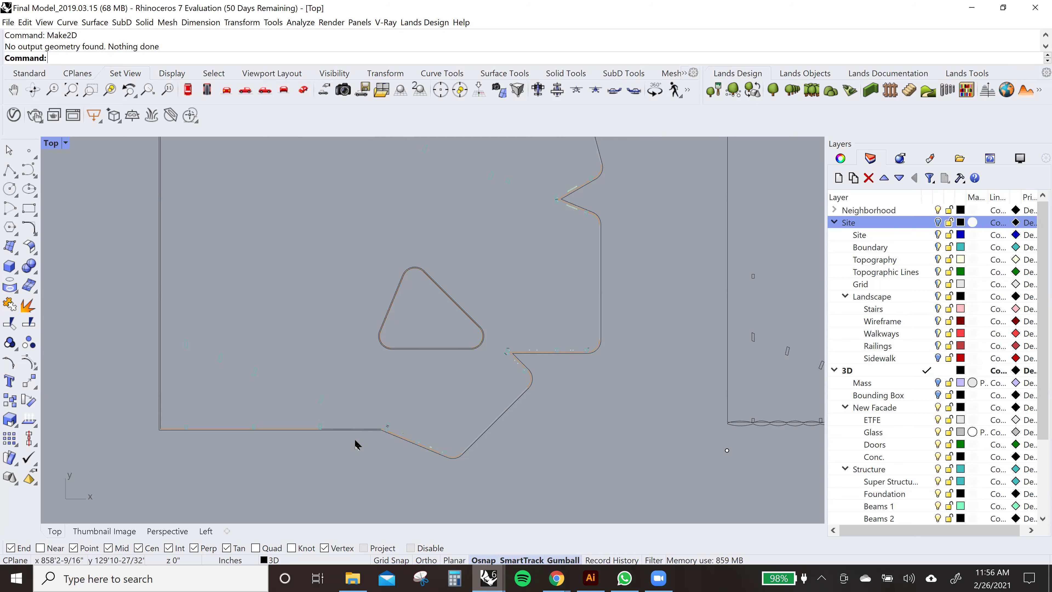
# - Compare the coloured plan linework with the black cut plan beside it, including its outer wall and columns
pyautogui.scroll(-6, 294, 426)
pyautogui.moveTo(509, 351); pyautogui.dragTo(304, 400, button='right')
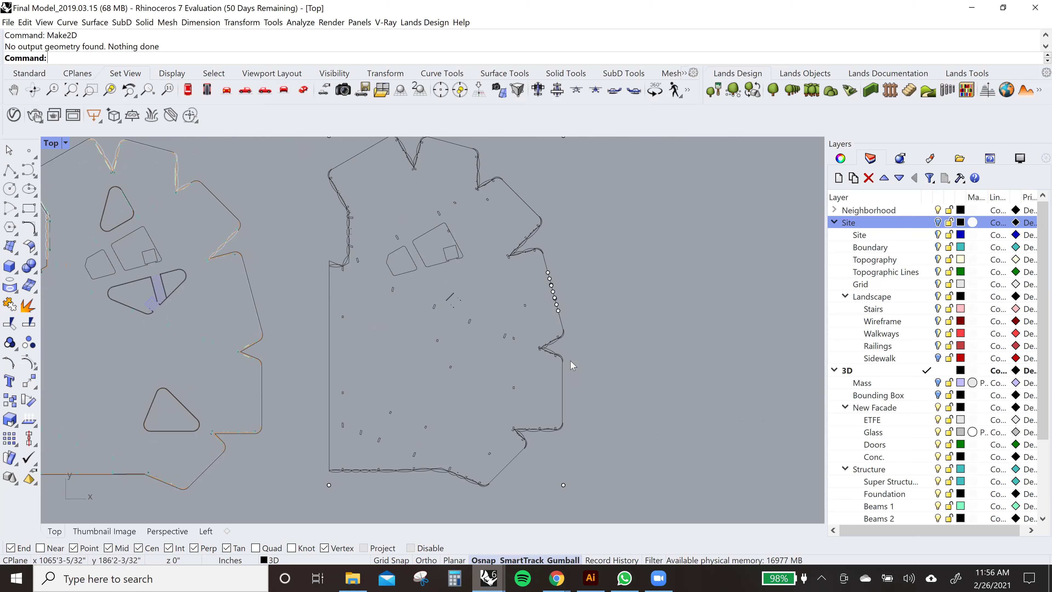
pyautogui.scroll(-4, 454, 464)
pyautogui.moveTo(327, 413); pyautogui.dragTo(446, 391, button='right')
pyautogui.scroll(2, 444, 385)
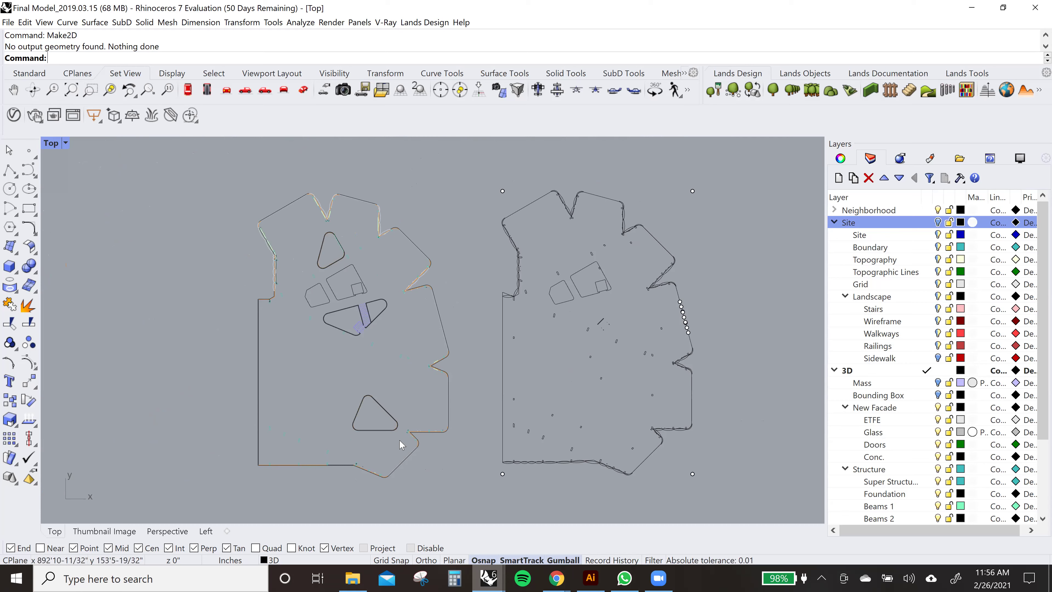
pyautogui.moveTo(460, 412); pyautogui.dragTo(396, 406, button='right')
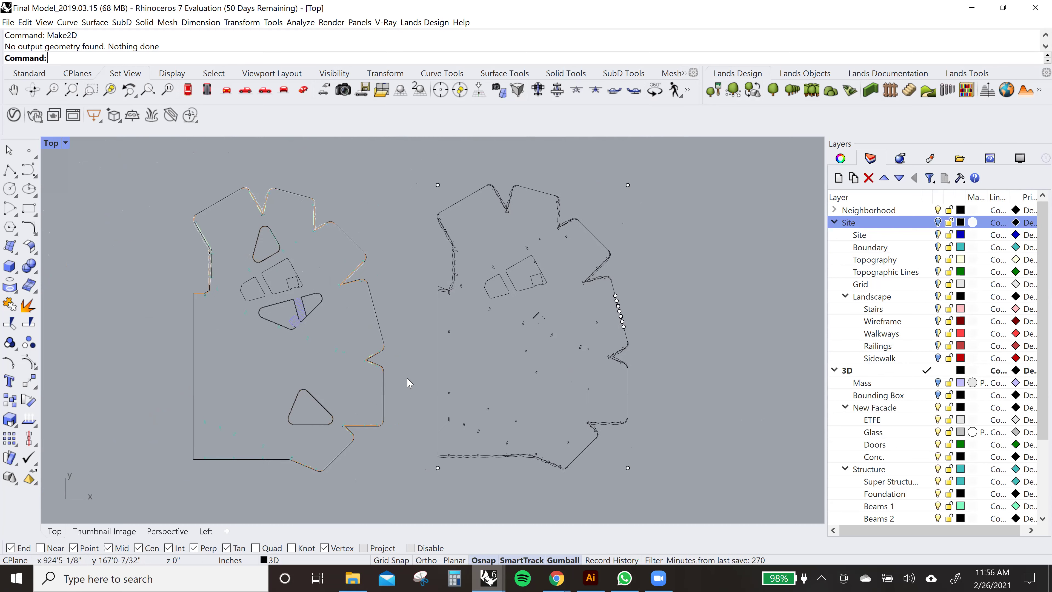
pyautogui.moveTo(521, 319)
pyautogui.mouseDown(button='right')
pyautogui.moveTo(513, 292)
pyautogui.moveTo(560, 291)
pyautogui.moveTo(561, 275)
pyautogui.mouseUp(button='right')
pyautogui.scroll(2, 604, 270)
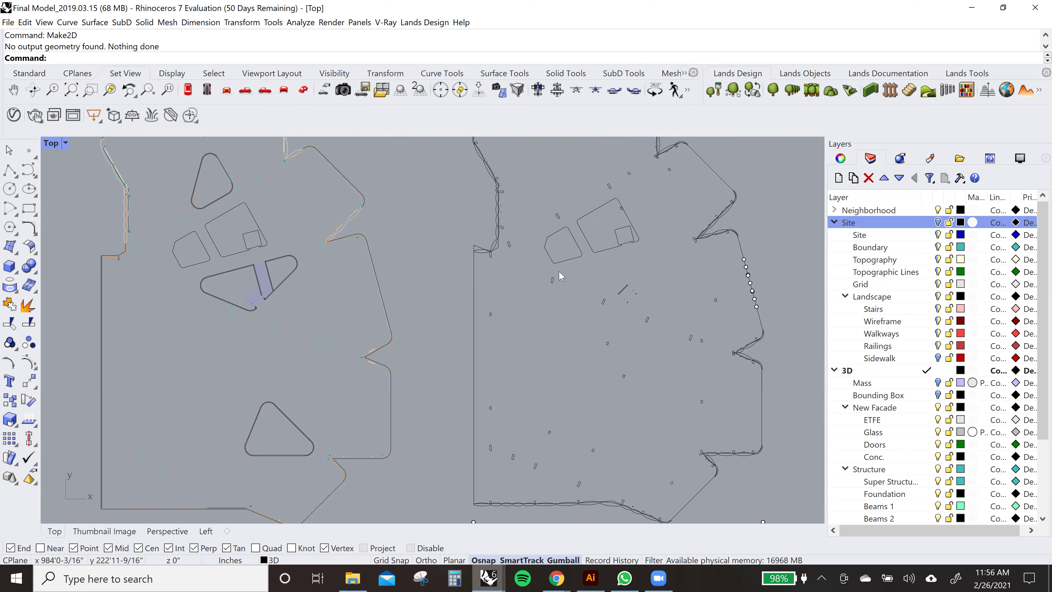
pyautogui.scroll(-1, 556, 279)
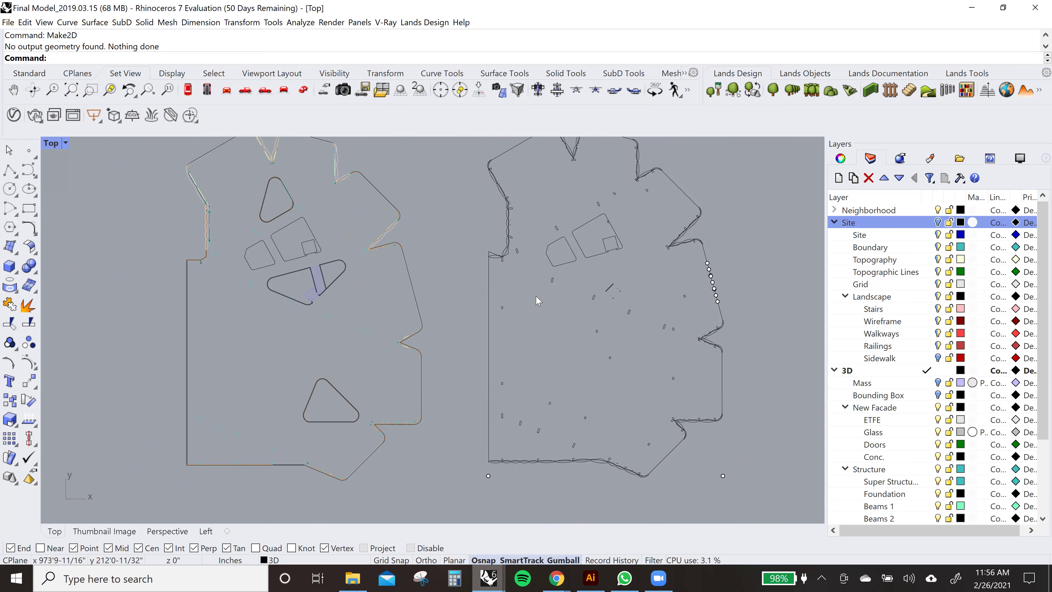
pyautogui.scroll(-1, 487, 317)
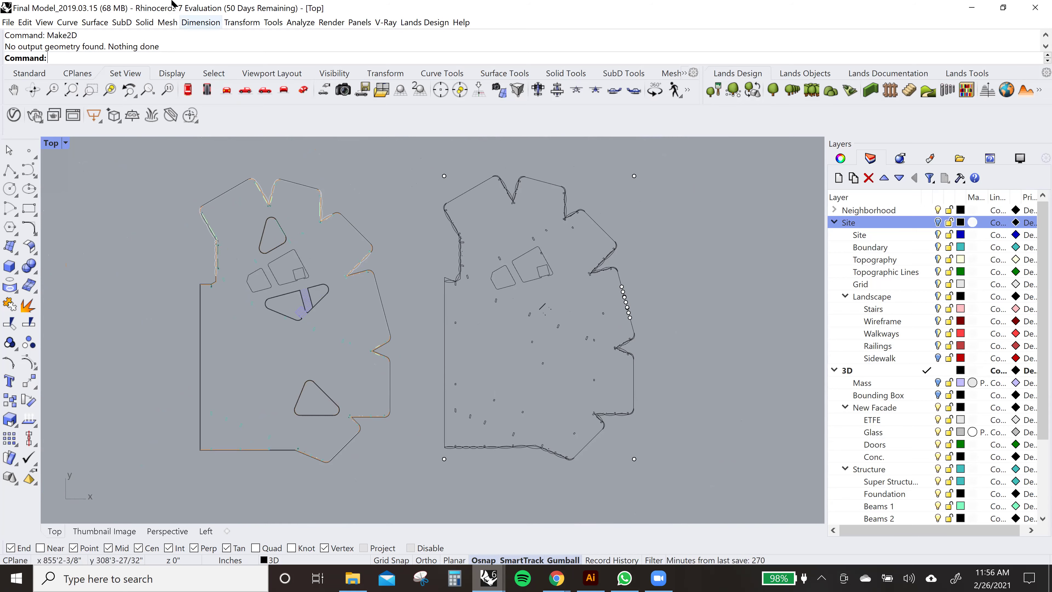
pyautogui.scroll(-6, 476, 290)
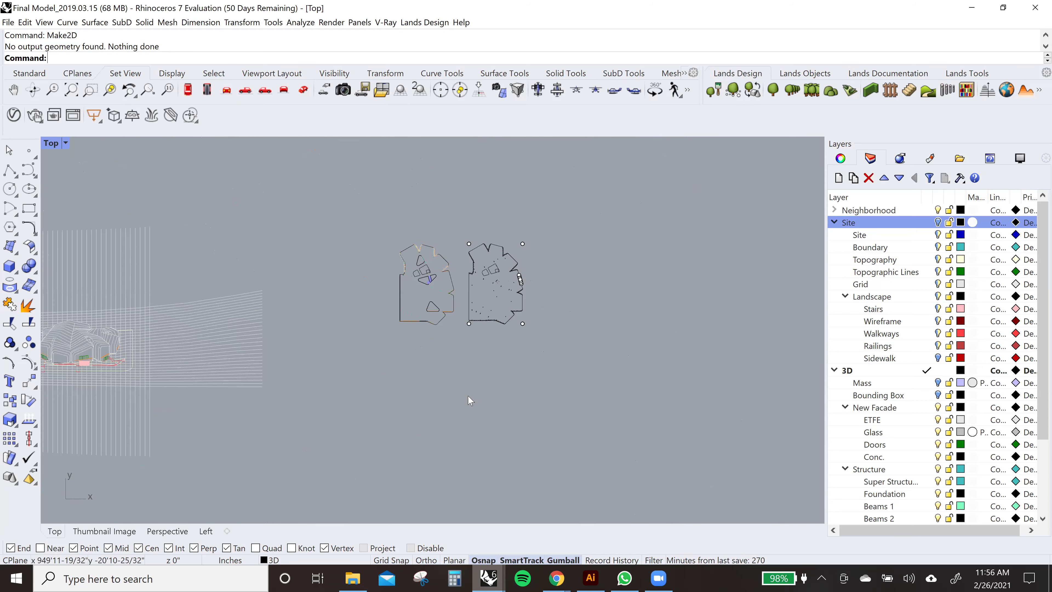
pyautogui.scroll(5, 474, 329)
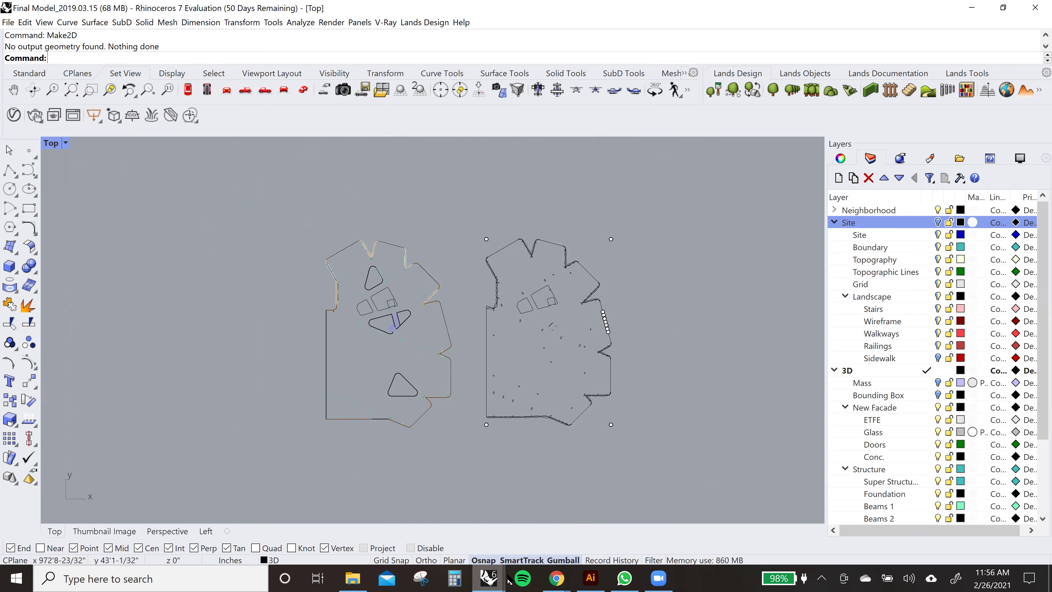
# - Switch to the Final Line Drawings file and examine its framed floor plans, focusing on the plan with the blue outline
pyautogui.moveTo(489, 578)
pyautogui.click(340, 523)
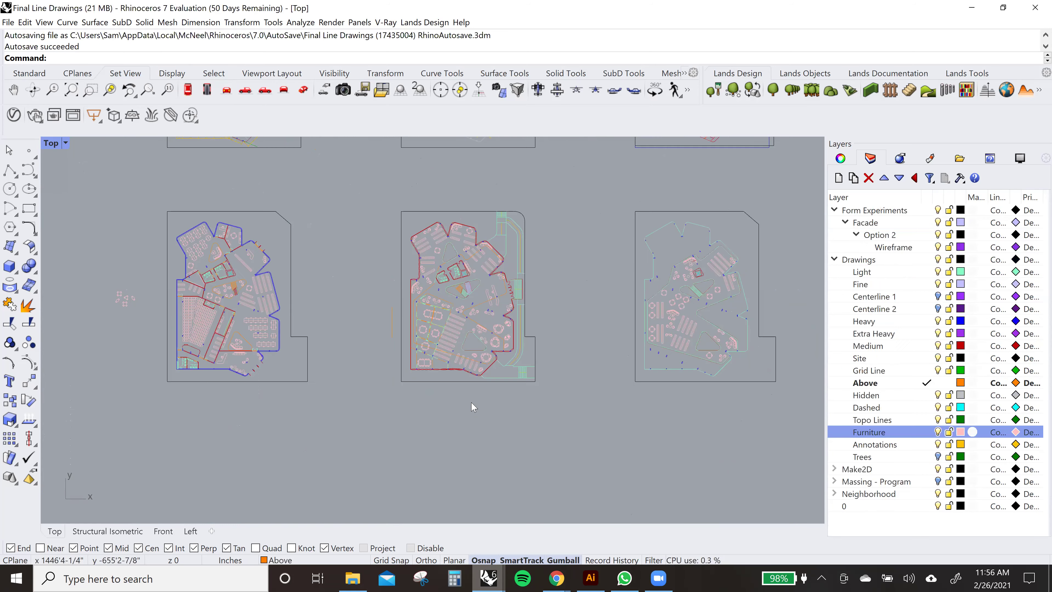
pyautogui.scroll(-3, 471, 406)
pyautogui.moveTo(502, 431); pyautogui.dragTo(423, 359, button='right')
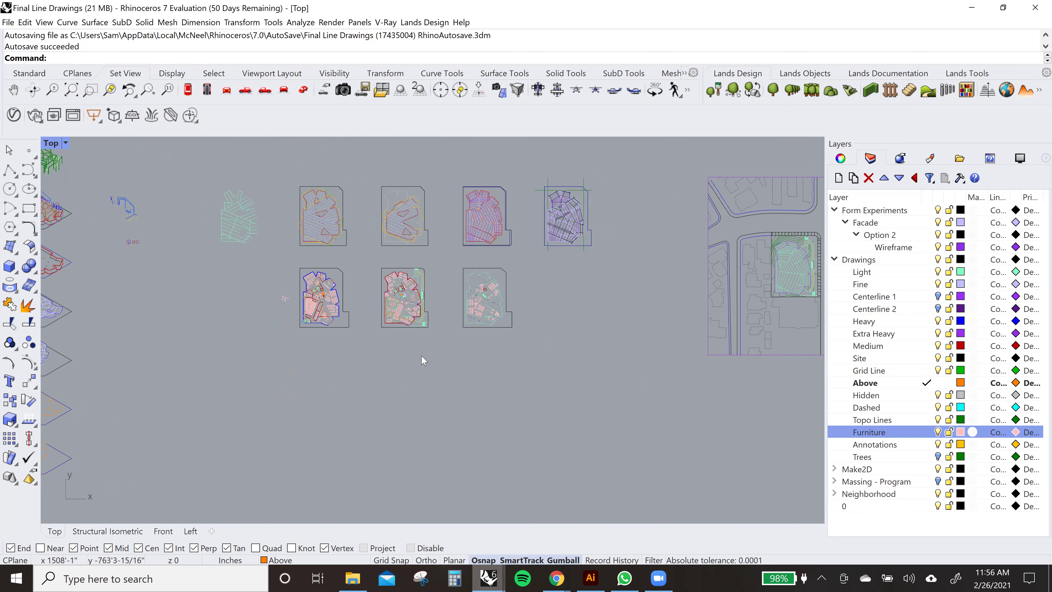
pyautogui.scroll(4, 389, 301)
pyautogui.scroll(2, 308, 306)
pyautogui.moveTo(336, 324); pyautogui.dragTo(494, 321, button='right')
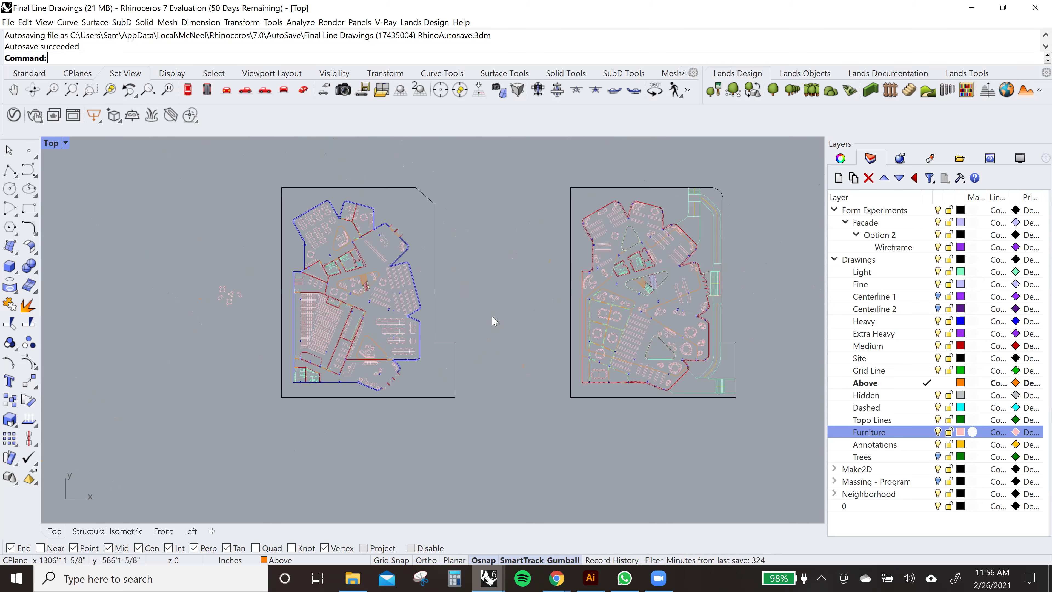
pyautogui.scroll(2, 270, 320)
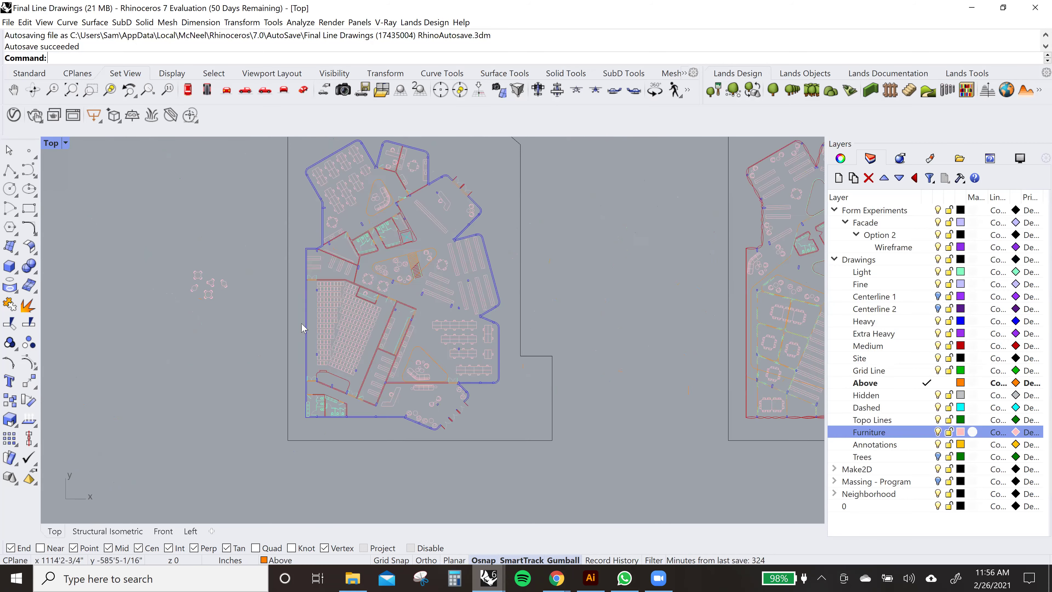
# - Turn off the Furniture layer, and turn the Centerline 1 layer on and off again to check the plan linework
pyautogui.click(938, 432)
pyautogui.scroll(3, 407, 311)
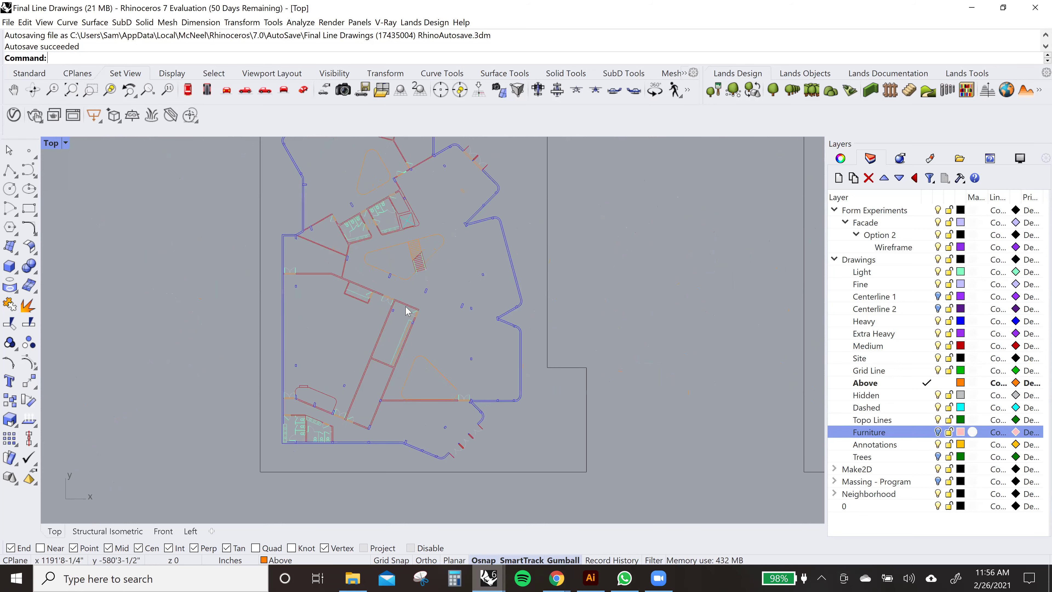
pyautogui.click(938, 296)
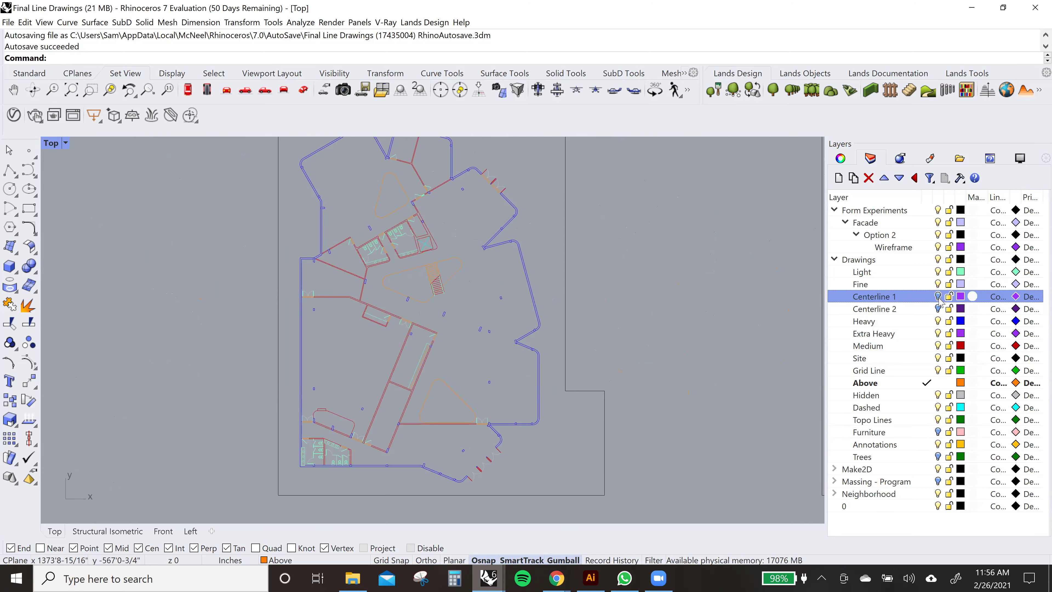
pyautogui.click(938, 296)
pyautogui.scroll(-3, 325, 442)
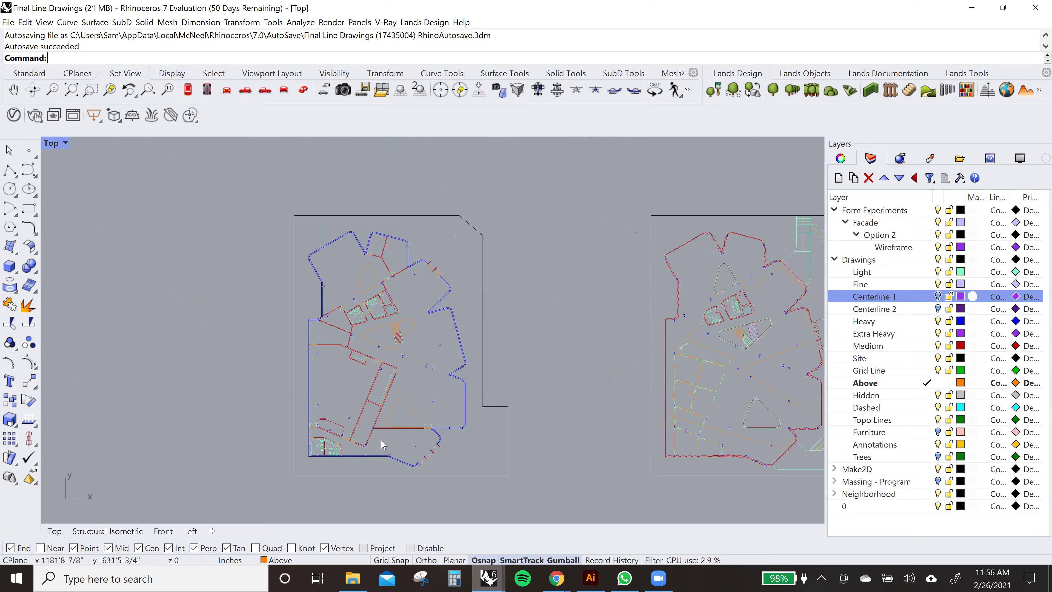
# - Compare the blue-outlined floor plan with the red-outlined plan in the neighbouring frame
pyautogui.scroll(2, 400, 421)
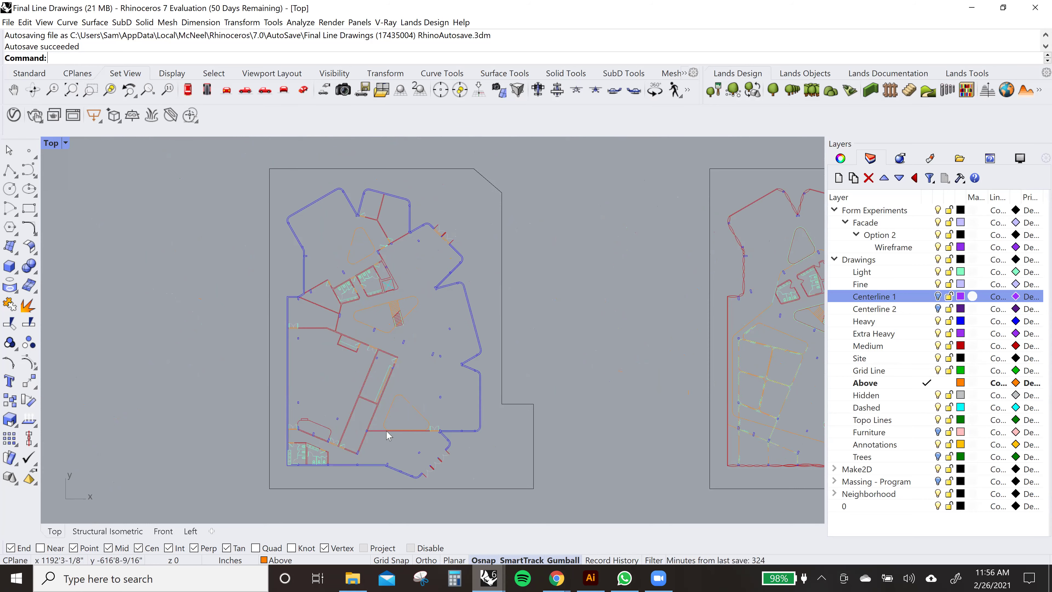
pyautogui.moveTo(431, 373); pyautogui.dragTo(411, 348, button='right')
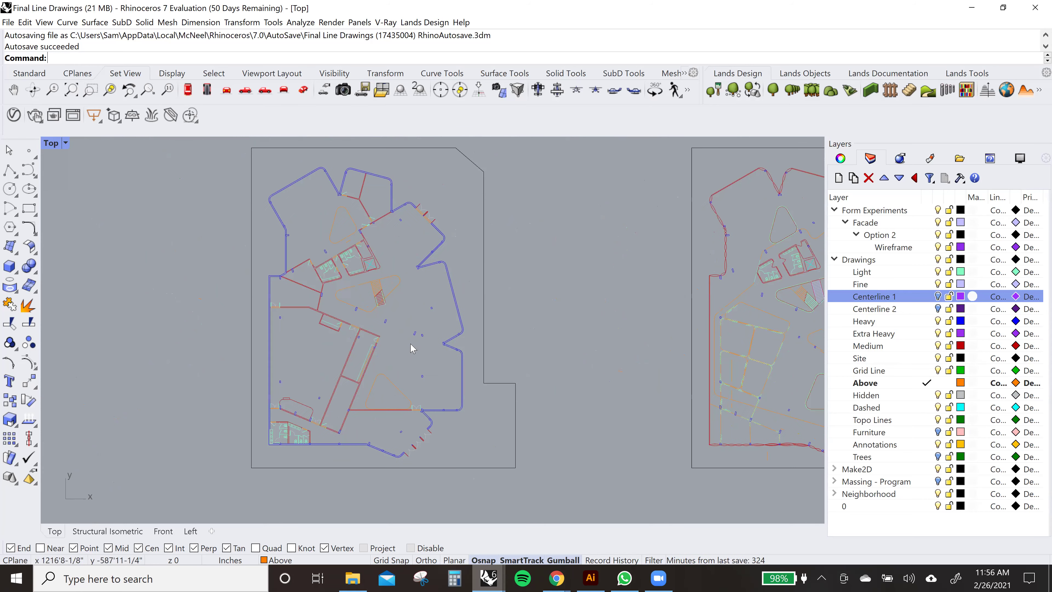
pyautogui.moveTo(426, 273); pyautogui.dragTo(335, 277, button='right')
pyautogui.scroll(-2, 327, 277)
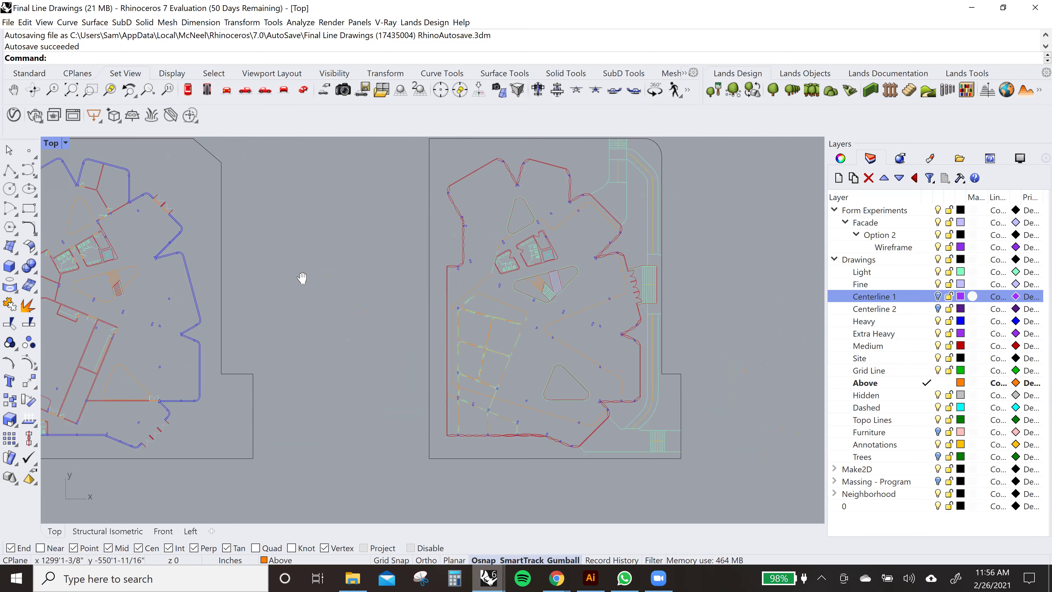
pyautogui.scroll(2, 394, 286)
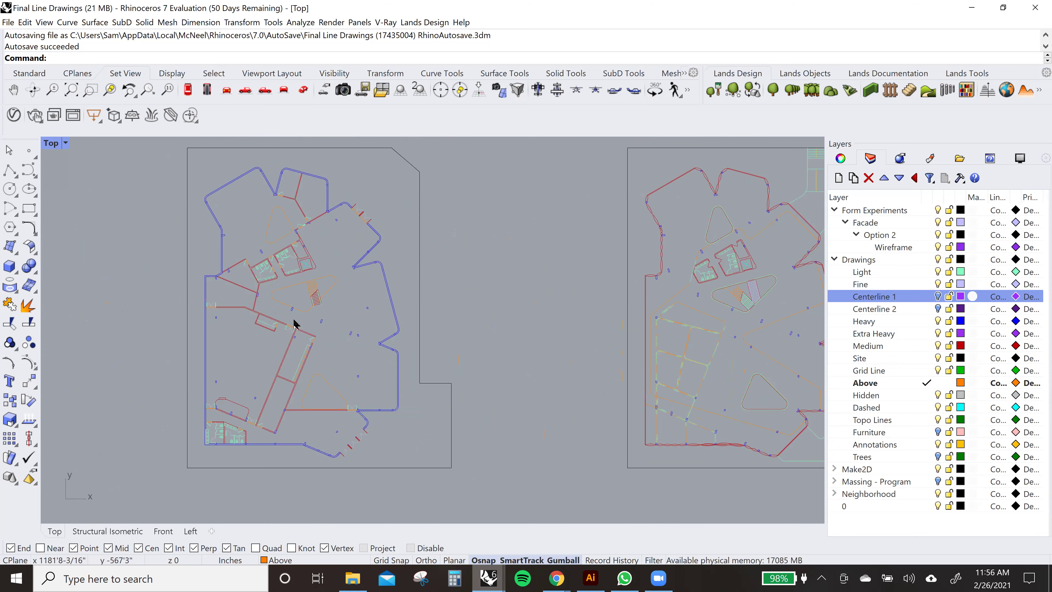
pyautogui.scroll(-3, 304, 328)
pyautogui.moveTo(453, 298); pyautogui.dragTo(552, 298, button='right')
pyautogui.scroll(2, 357, 297)
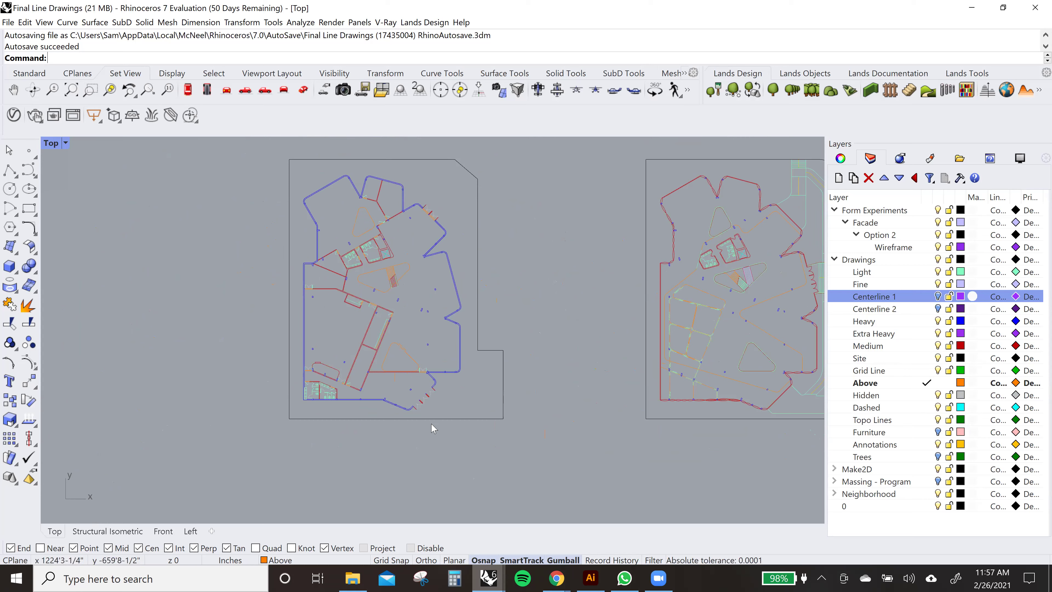
pyautogui.scroll(2, 332, 308)
pyautogui.moveTo(344, 334); pyautogui.dragTo(336, 375, button='right')
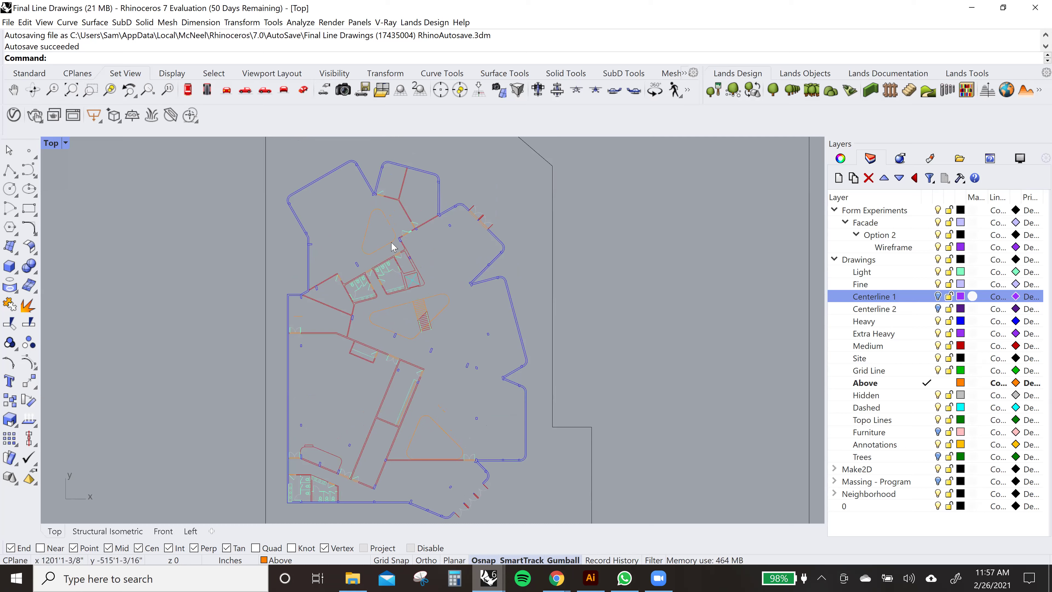
# - Turn the Centerline 1 layer on to examine the centerlines through the blue-outlined plan's columns and walls, and turn it off again
pyautogui.click(938, 297)
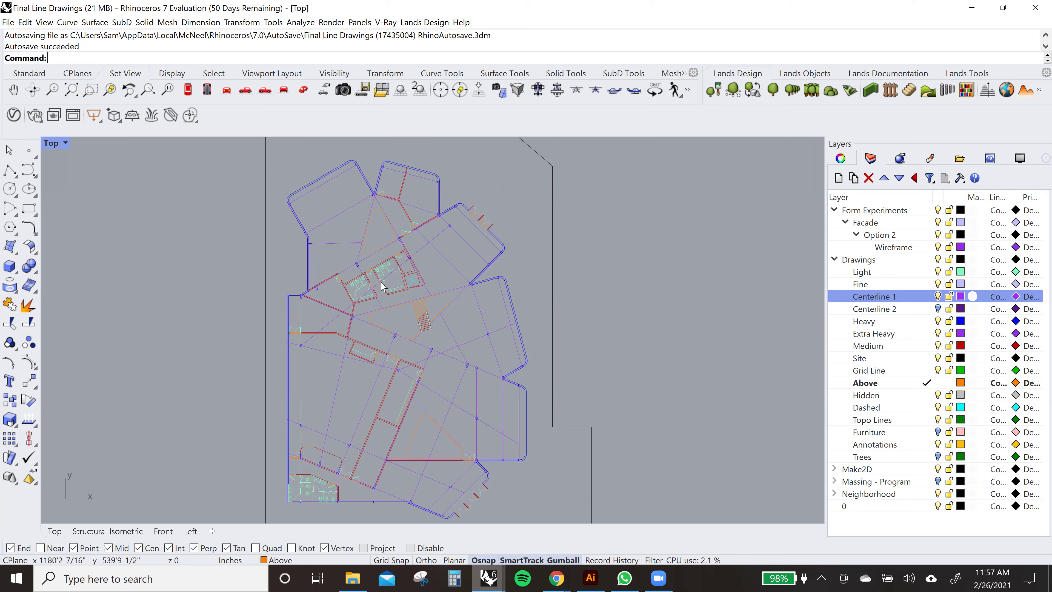
pyautogui.scroll(4, 472, 291)
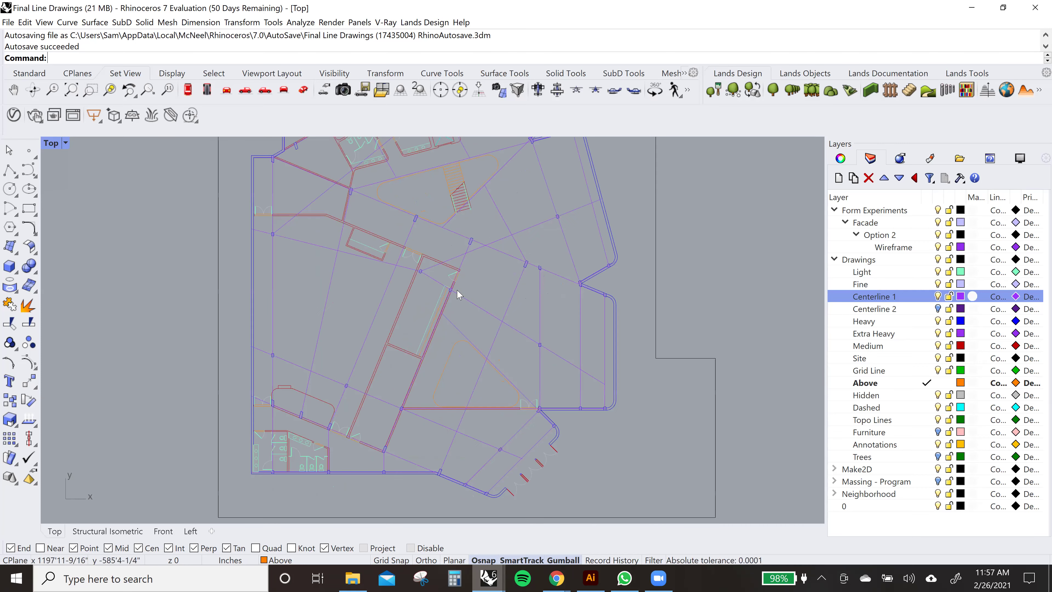
pyautogui.moveTo(495, 298); pyautogui.dragTo(523, 237, button='right')
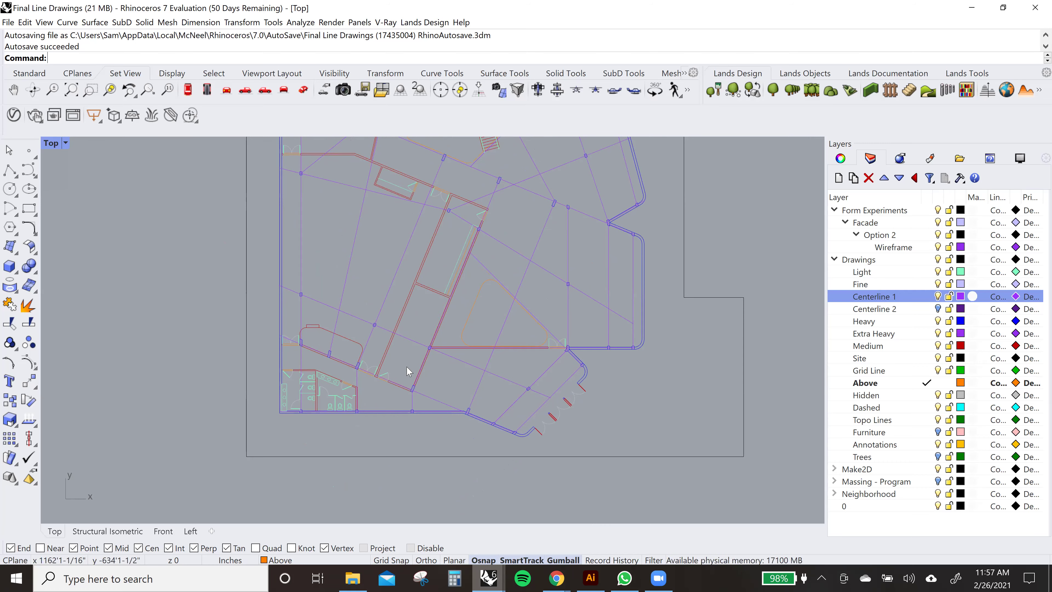
pyautogui.scroll(-5, 494, 239)
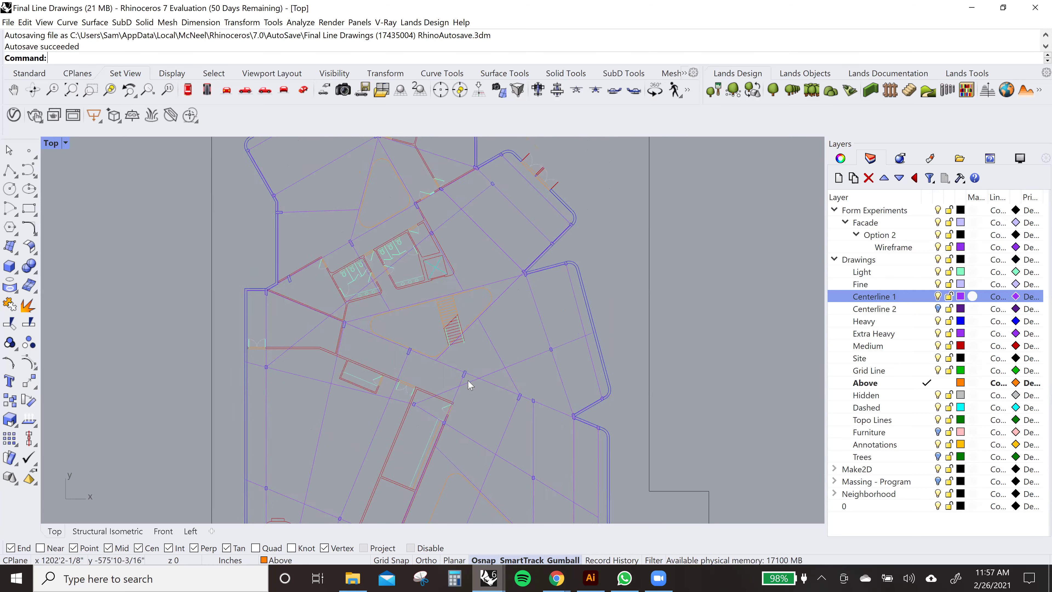
pyautogui.moveTo(612, 325); pyautogui.dragTo(546, 292, button='right')
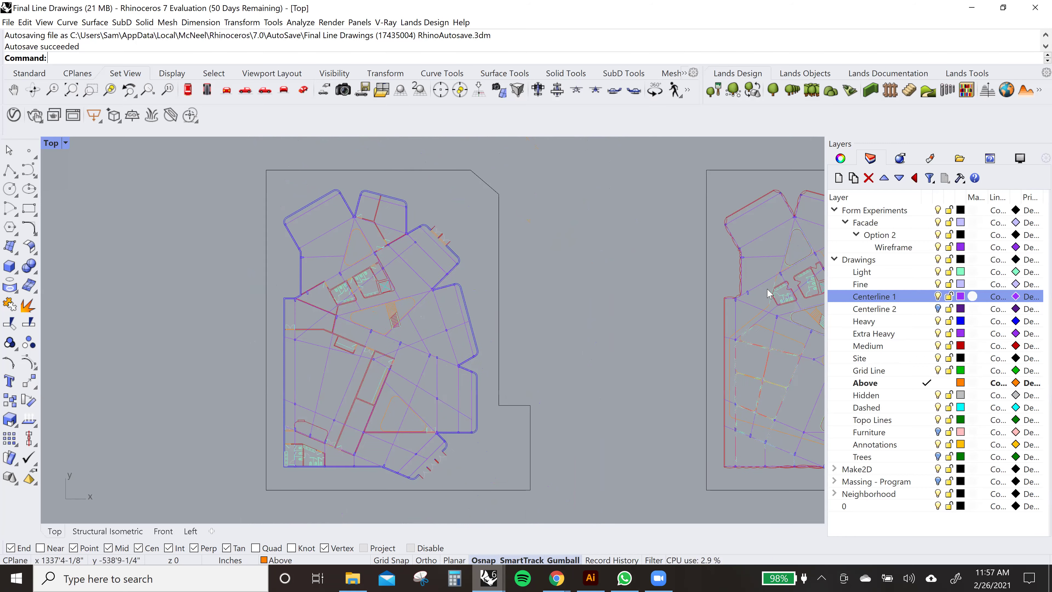
pyautogui.click(938, 297)
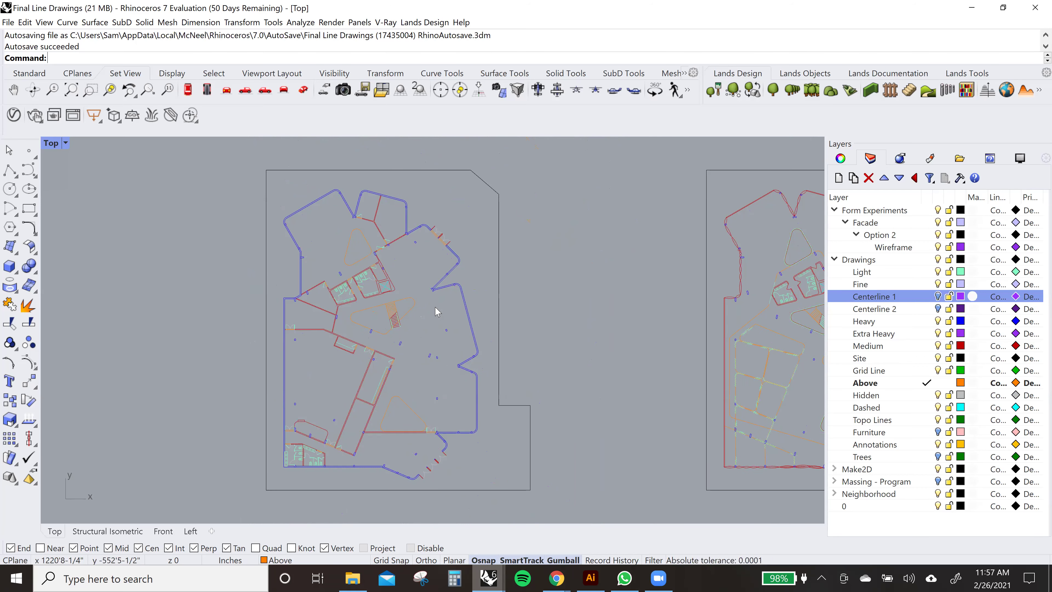
# - Select the double outer wall curves at the upper part of the blue-outlined plan to check their layer, and clear the selection
pyautogui.moveTo(428, 350); pyautogui.dragTo(466, 310, button='right')
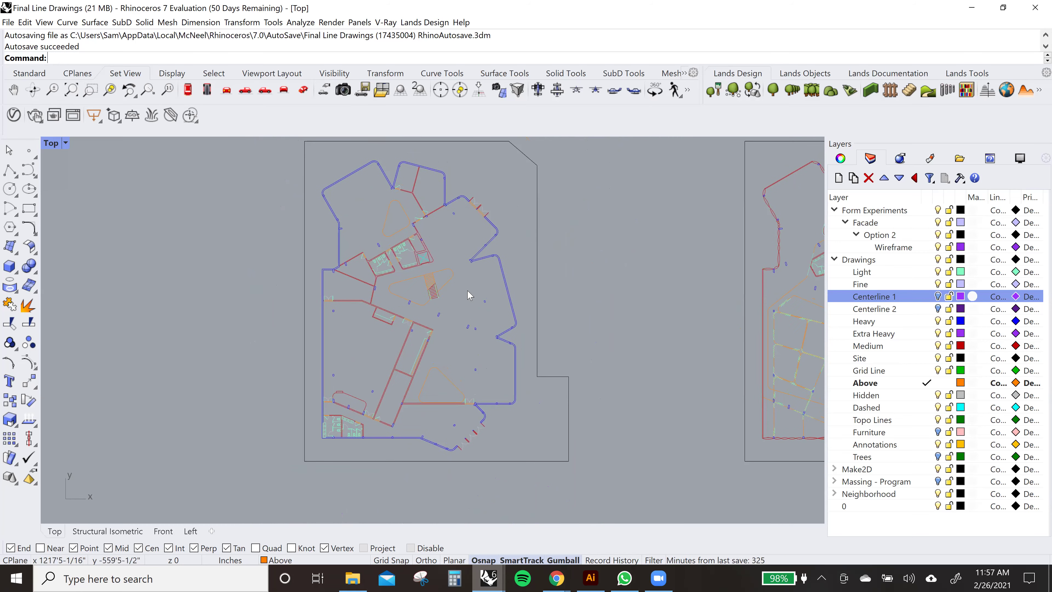
pyautogui.scroll(2, 469, 295)
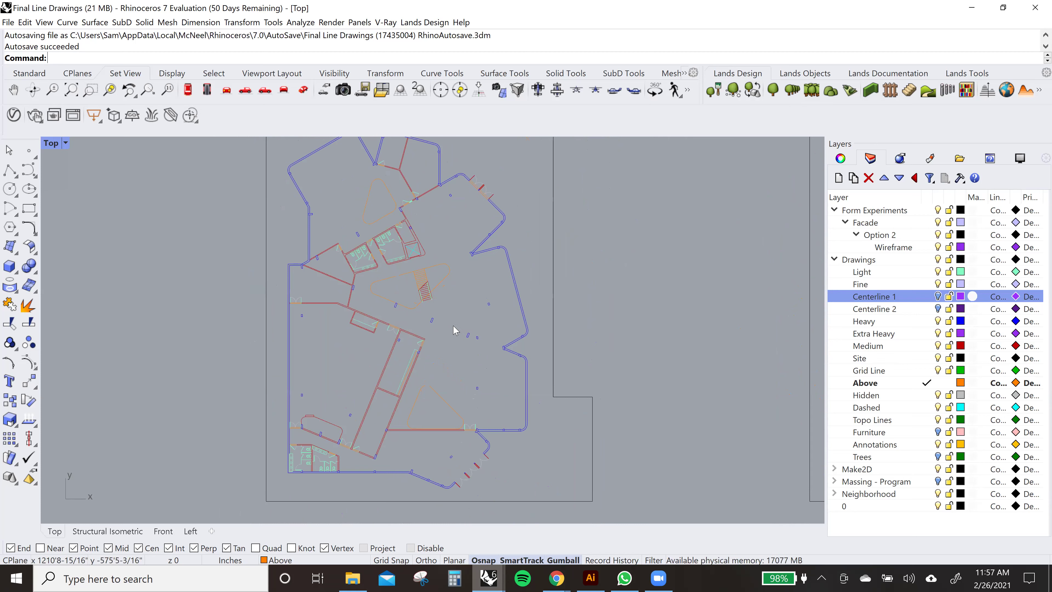
pyautogui.scroll(6, 468, 205)
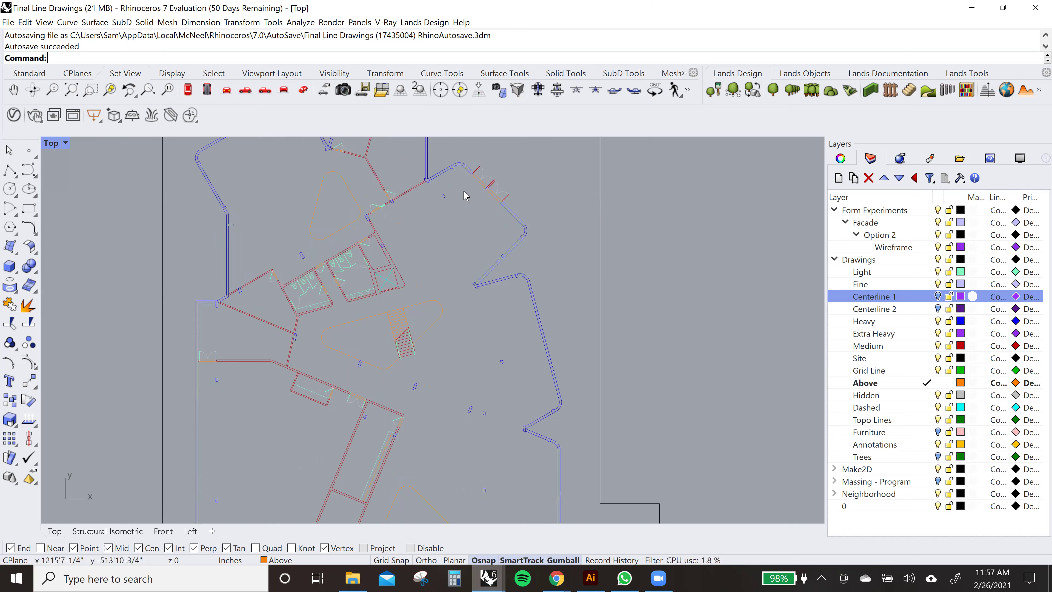
pyautogui.scroll(5, 460, 218)
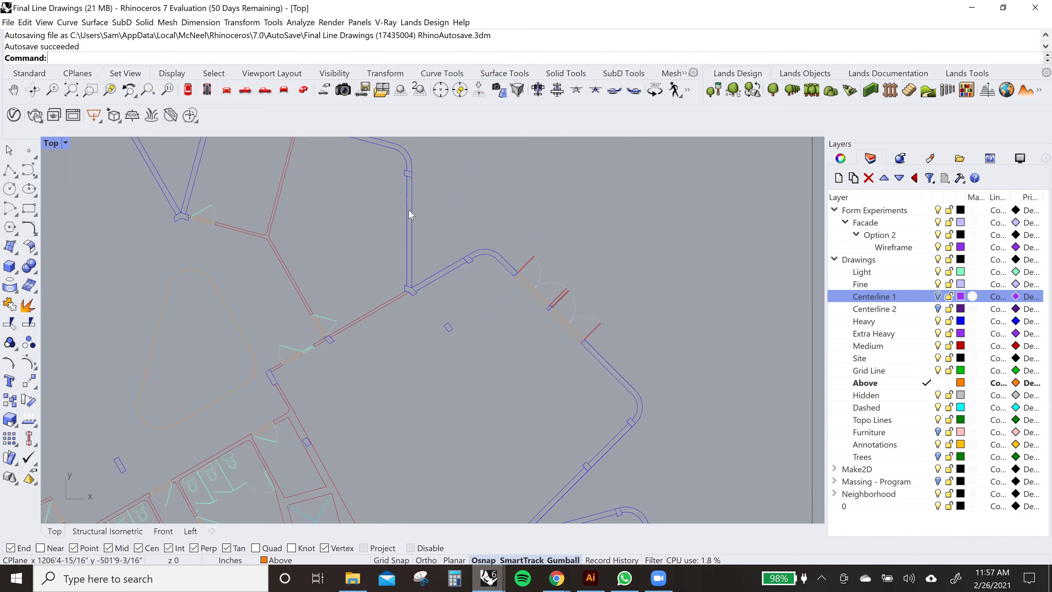
pyautogui.moveTo(411, 204); pyautogui.dragTo(544, 290, button='right')
pyautogui.moveTo(582, 270); pyautogui.dragTo(499, 298)
pyautogui.scroll(-1, 605, 249)
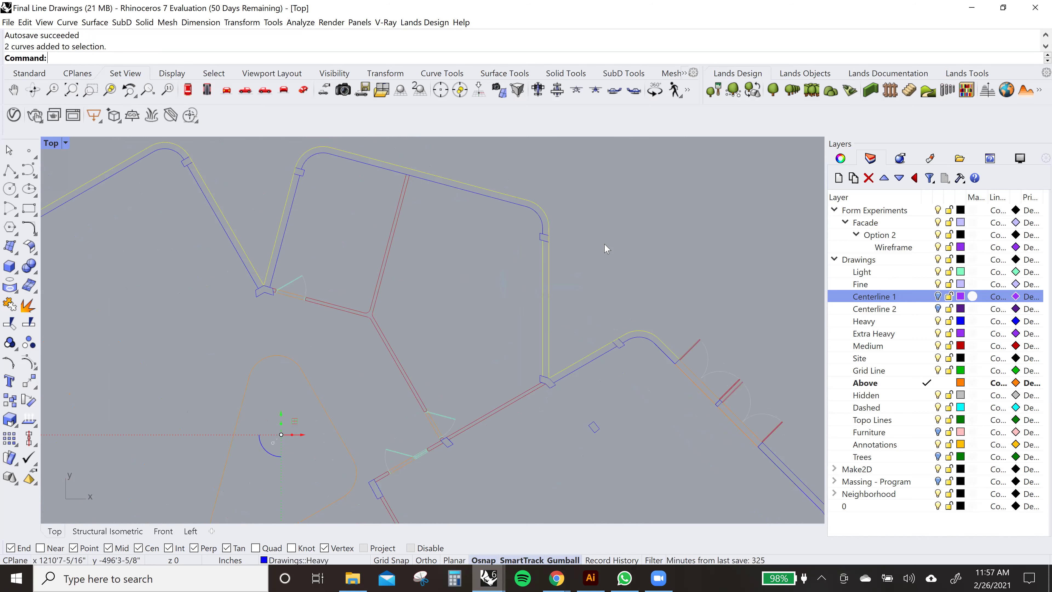
pyautogui.press('Escape')
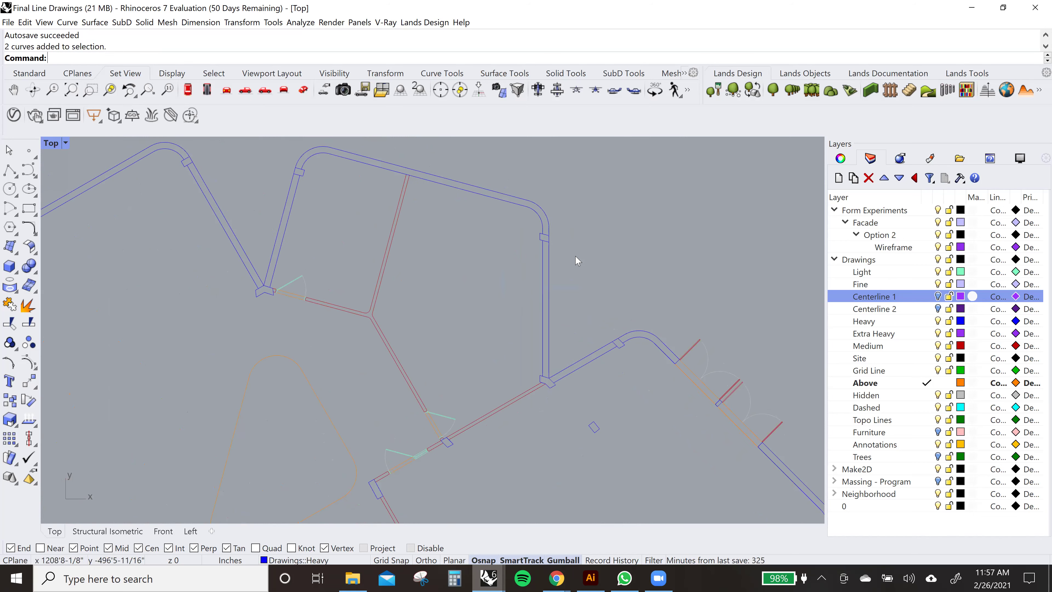
# - Select the two red interior wall lines beside the column joint to check their layer, and deselect them
pyautogui.scroll(-3, 547, 261)
pyautogui.scroll(2, 505, 360)
pyautogui.moveTo(513, 362); pyautogui.dragTo(467, 286)
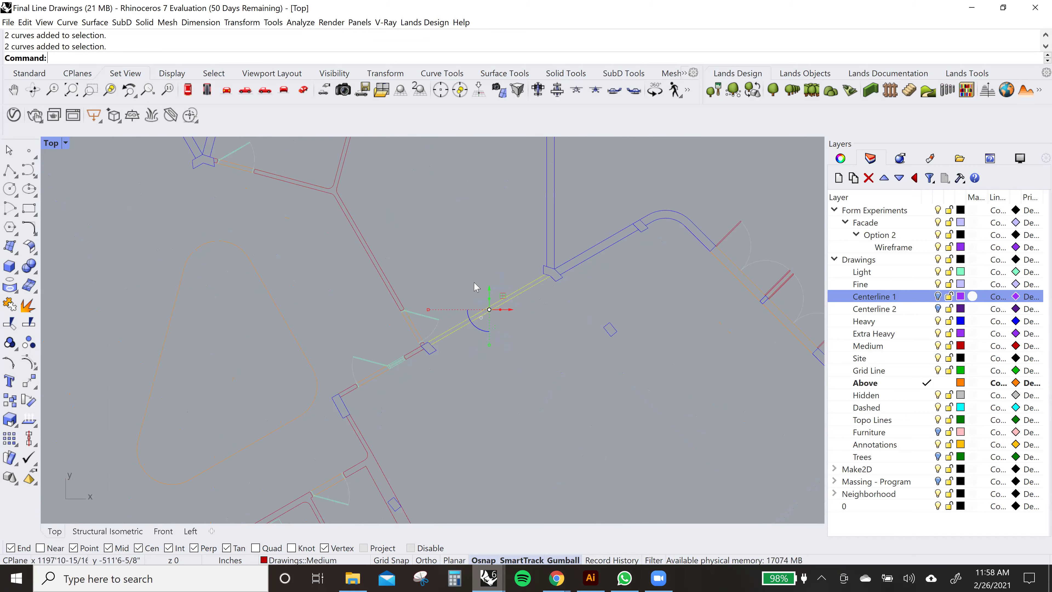
pyautogui.click(470, 355)
# - Examine the restroom core up close and select a toilet fixture to check its layer
pyautogui.scroll(-3, 463, 301)
pyautogui.moveTo(520, 373); pyautogui.dragTo(435, 218, button='right')
pyautogui.scroll(2, 425, 229)
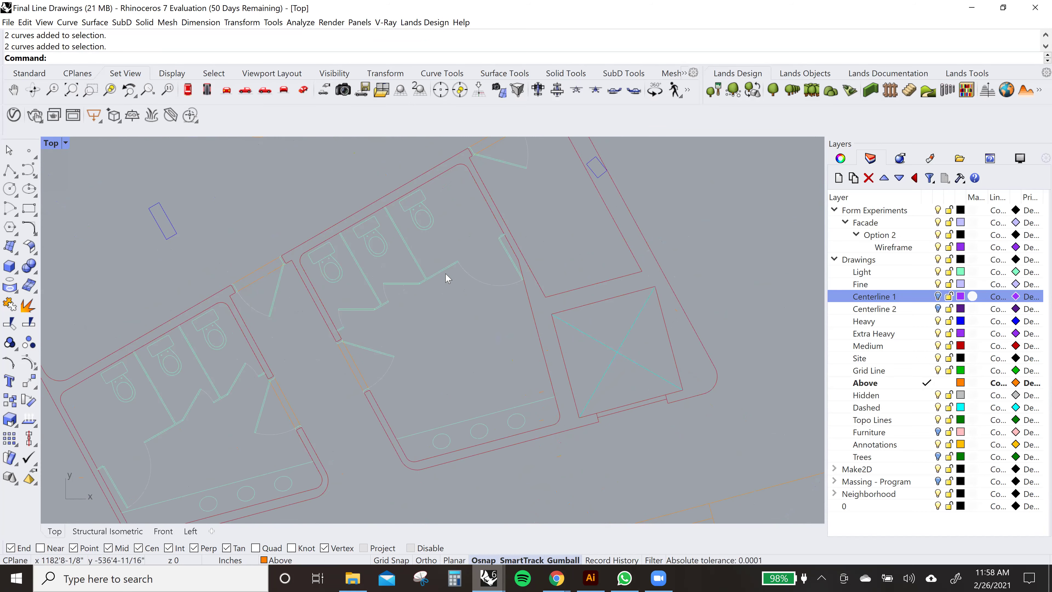
pyautogui.click(442, 255)
pyautogui.scroll(-2, 439, 257)
pyautogui.click(432, 235)
pyautogui.scroll(-2, 432, 235)
pyautogui.scroll(-3, 510, 307)
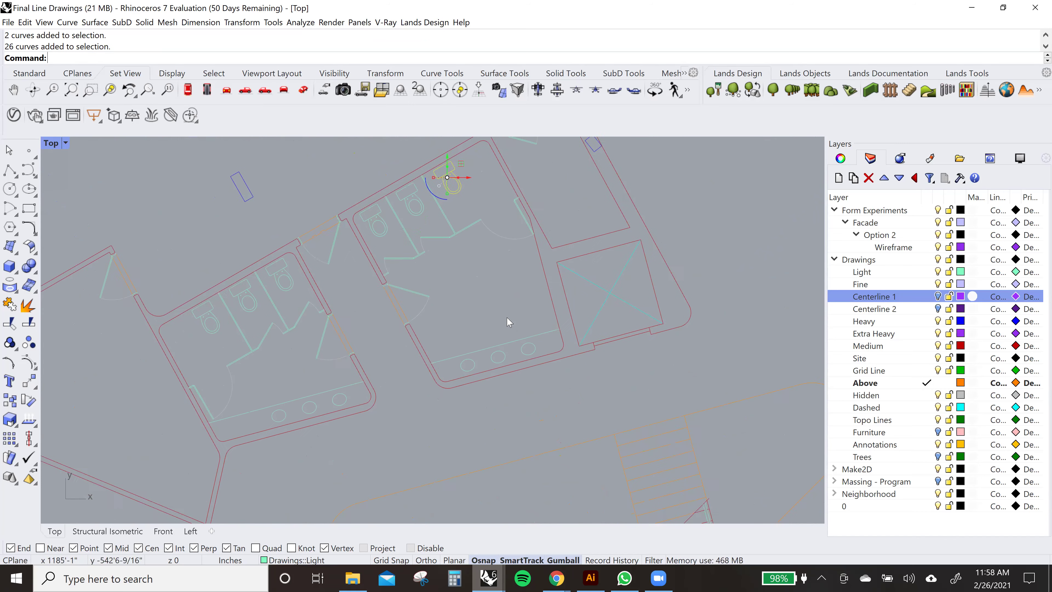
# - Select the rounded triangular opening outline around the staircase to check its layer, and clear the selection
pyautogui.scroll(-2, 578, 315)
pyautogui.click(544, 251)
pyautogui.scroll(2, 506, 254)
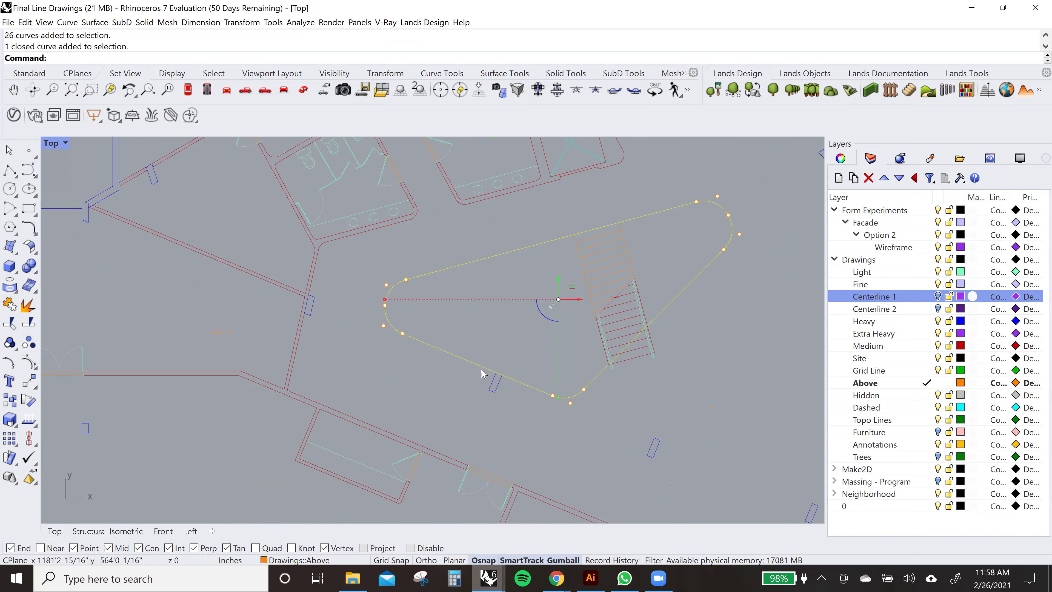
pyautogui.moveTo(645, 286); pyautogui.dragTo(521, 236, button='right')
pyautogui.scroll(3, 556, 345)
pyautogui.press('Escape')
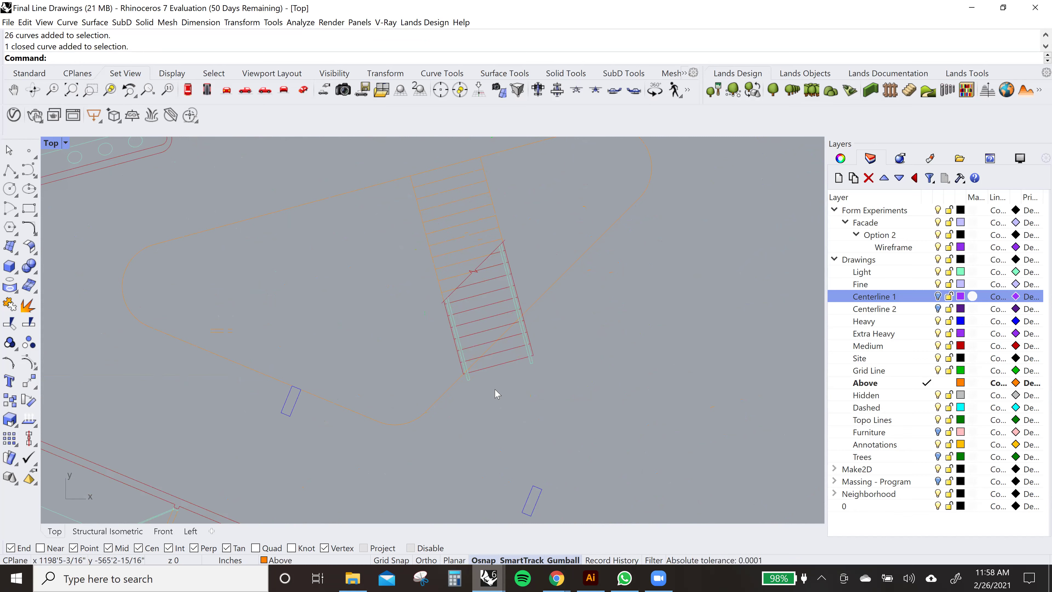
# - Select the diagonal break line across the staircase to check its layer, and clear the selection
pyautogui.scroll(4, 481, 284)
pyautogui.click(473, 278)
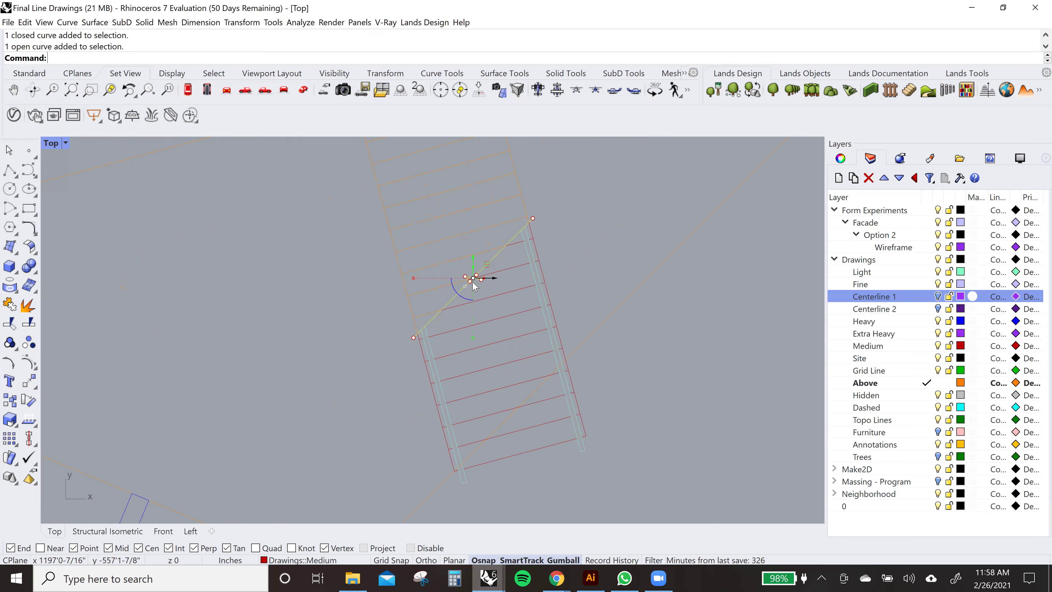
pyautogui.scroll(-2, 452, 305)
pyautogui.press('Escape')
pyautogui.scroll(1, 490, 291)
pyautogui.moveTo(491, 291); pyautogui.dragTo(435, 365, button='right')
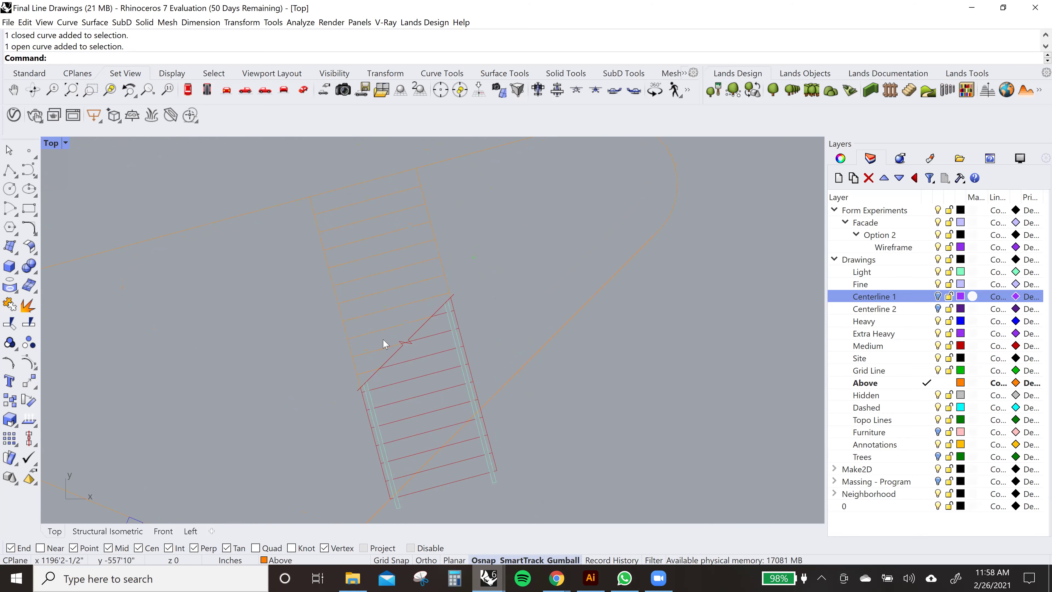
# - Select the topmost stair tread line to check its layer, and inspect the stair flight on both sides of the break line
pyautogui.click(358, 206)
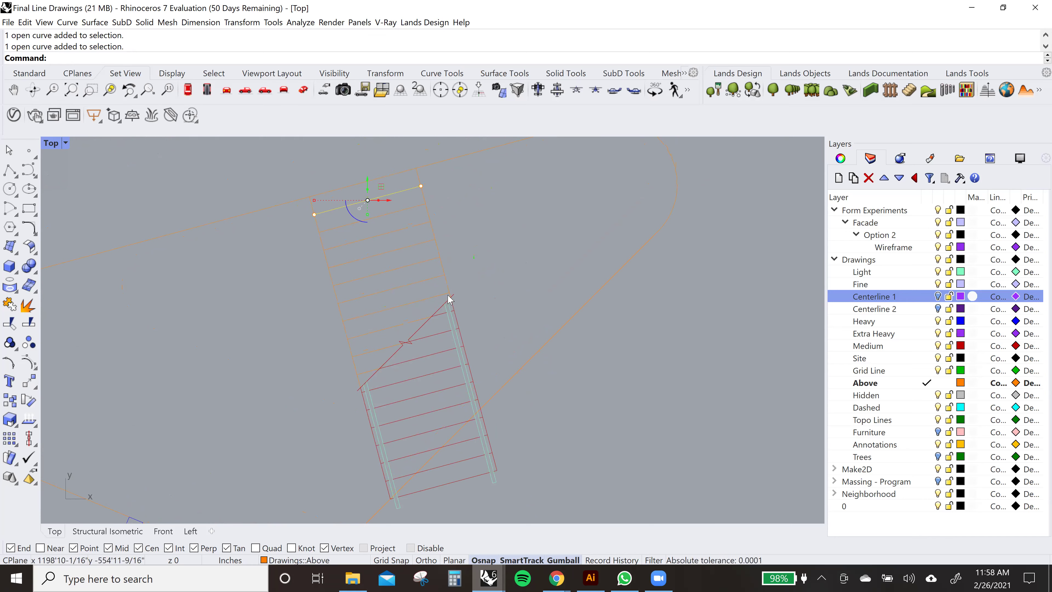
pyautogui.moveTo(387, 324); pyautogui.dragTo(434, 301, button='right')
pyautogui.scroll(-4, 407, 327)
pyautogui.click(375, 368)
pyautogui.scroll(4, 482, 414)
pyautogui.moveTo(482, 413); pyautogui.dragTo(514, 373, button='right')
pyautogui.click(438, 399)
pyautogui.click(597, 388)
pyautogui.scroll(-4, 603, 393)
pyautogui.moveTo(604, 392)
pyautogui.mouseDown(button='right')
pyautogui.moveTo(571, 202)
pyautogui.moveTo(569, 355)
pyautogui.mouseUp(button='right')
pyautogui.scroll(3, 513, 330)
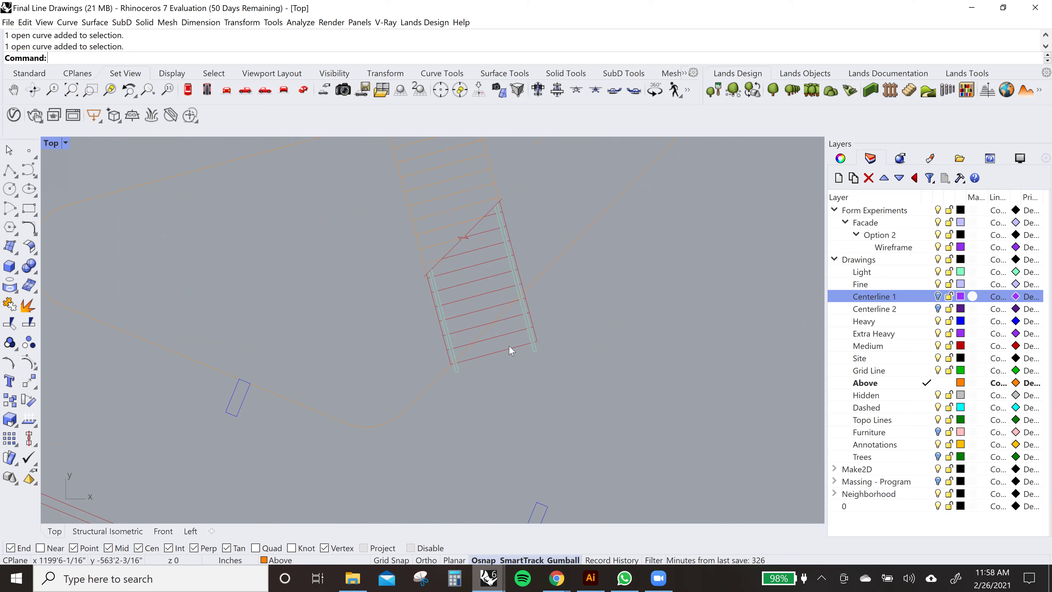
pyautogui.moveTo(458, 176); pyautogui.dragTo(460, 275, button='right')
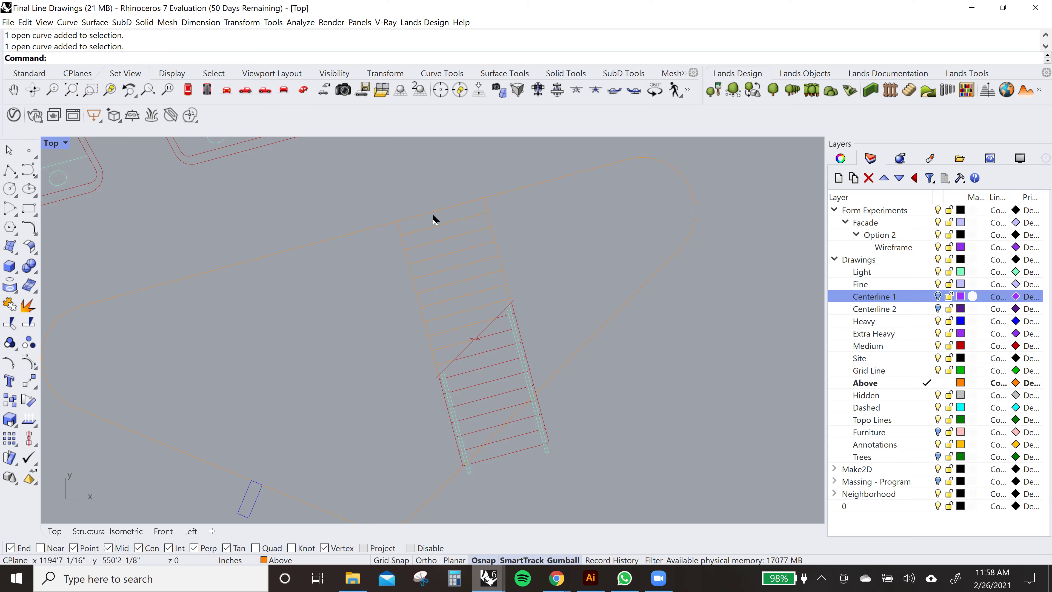
# - Examine the floor plan around the staircase and out to its full extent within the frame
pyautogui.scroll(-3, 429, 225)
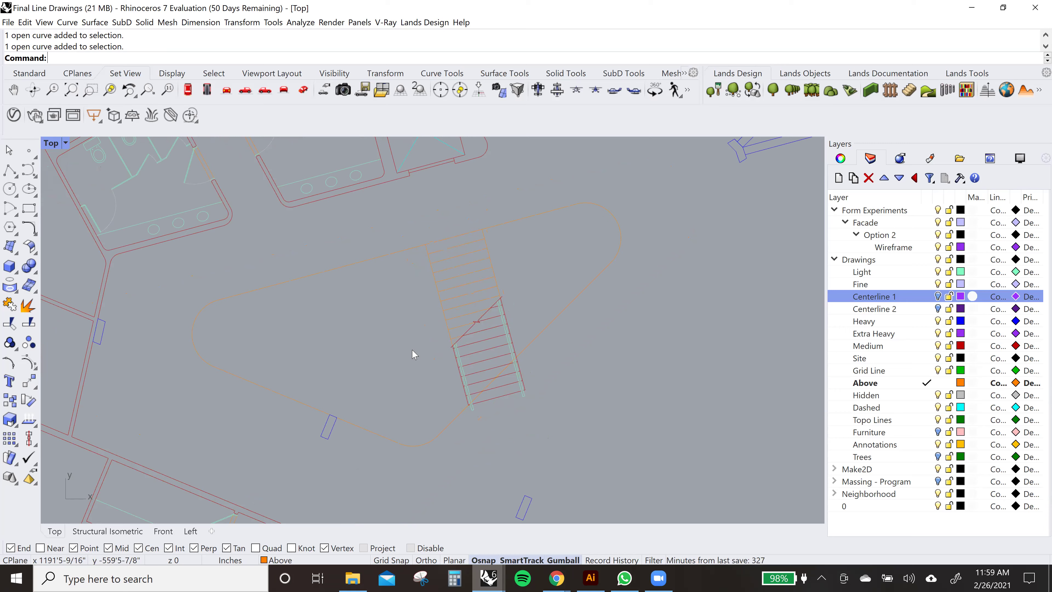
pyautogui.scroll(-3, 414, 354)
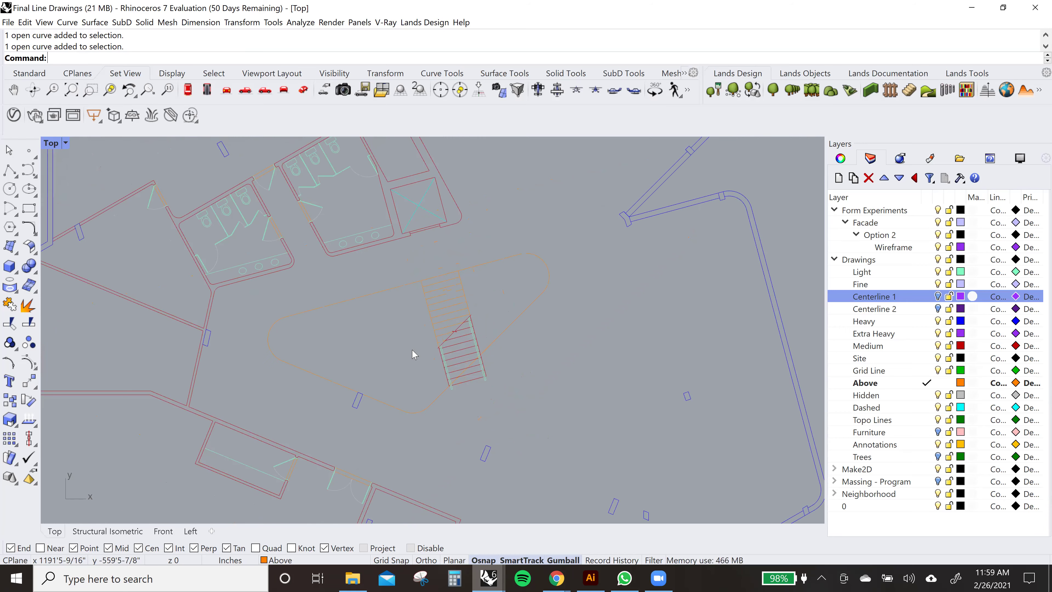
pyautogui.scroll(-2, 414, 354)
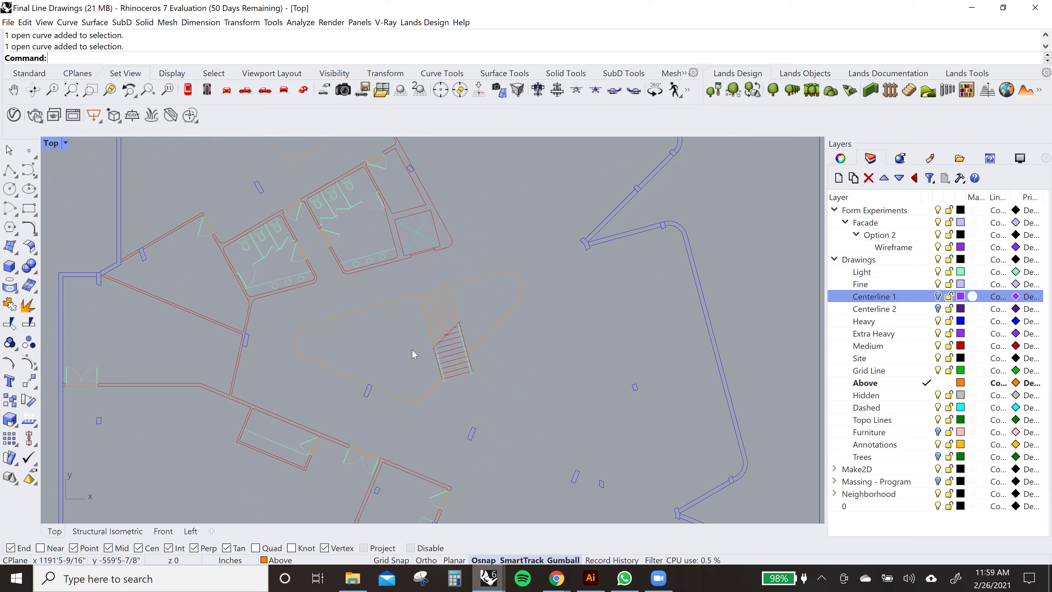
pyautogui.scroll(-2, 415, 354)
pyautogui.scroll(-1, 414, 354)
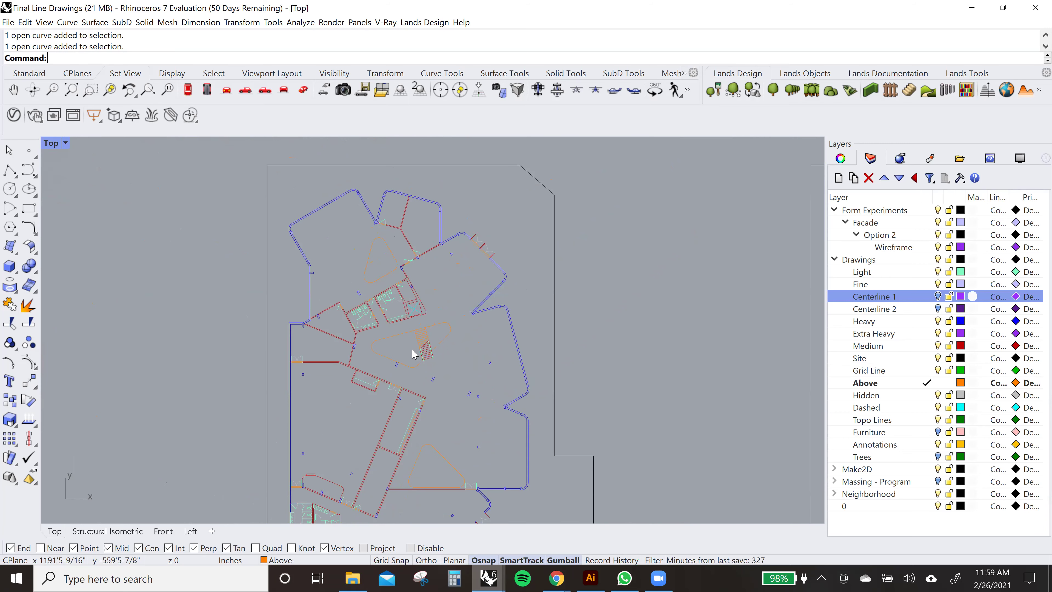
pyautogui.scroll(-4, 412, 350)
pyautogui.moveTo(530, 436); pyautogui.dragTo(339, 372, button='right')
pyautogui.scroll(10, 537, 287)
# - Switch to the Final_Model_2019.03.15 file and examine the staircase and rounded opening in its cut plan linework
pyautogui.moveTo(493, 578)
pyautogui.click(491, 508)
pyautogui.scroll(6, 414, 357)
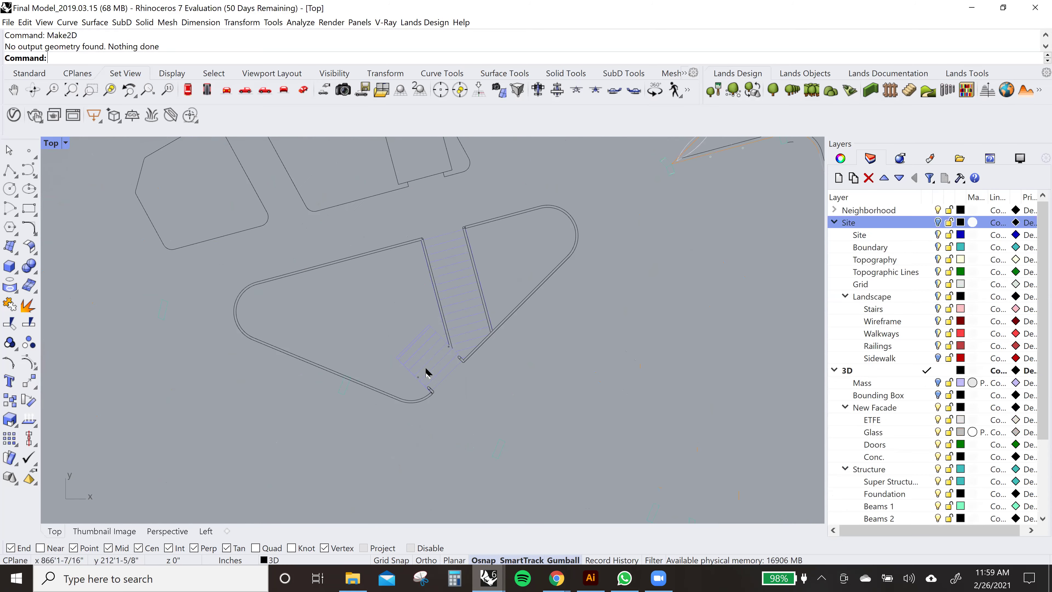
pyautogui.scroll(-6, 305, 264)
pyautogui.moveTo(408, 354); pyautogui.dragTo(506, 326, button='right')
pyautogui.scroll(4, 482, 291)
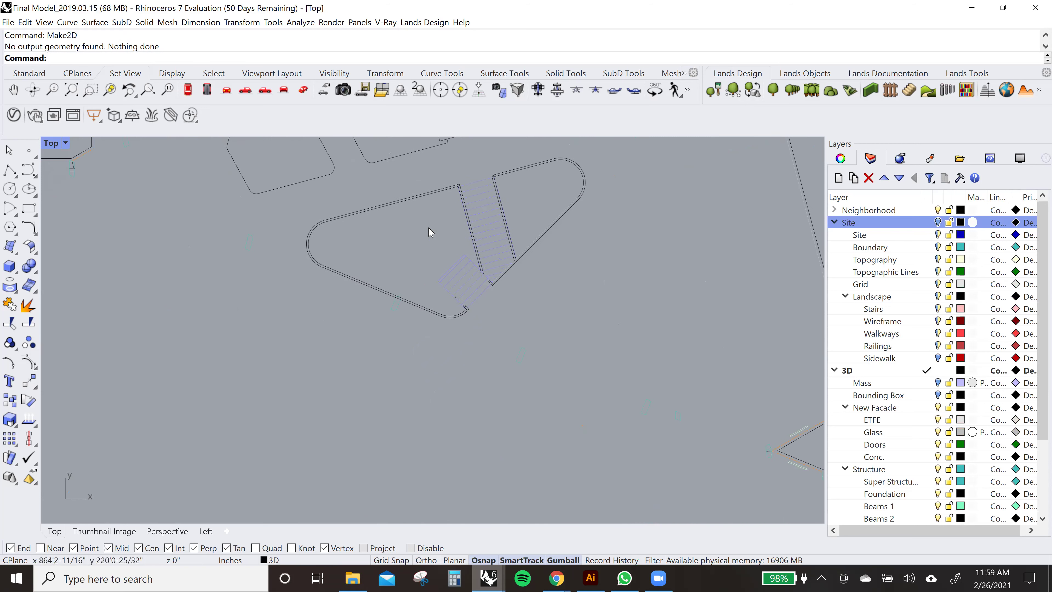
pyautogui.scroll(2, 446, 296)
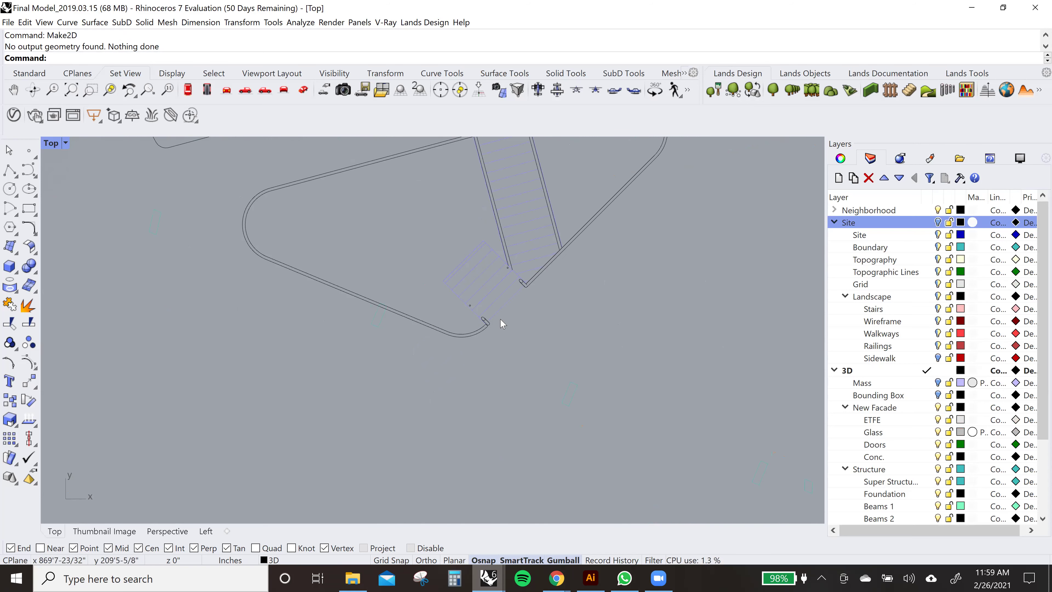
# - Examine the double-line walls around the staircase and their open ends in the Make2D cut plan
pyautogui.moveTo(484, 273); pyautogui.dragTo(408, 338, button='right')
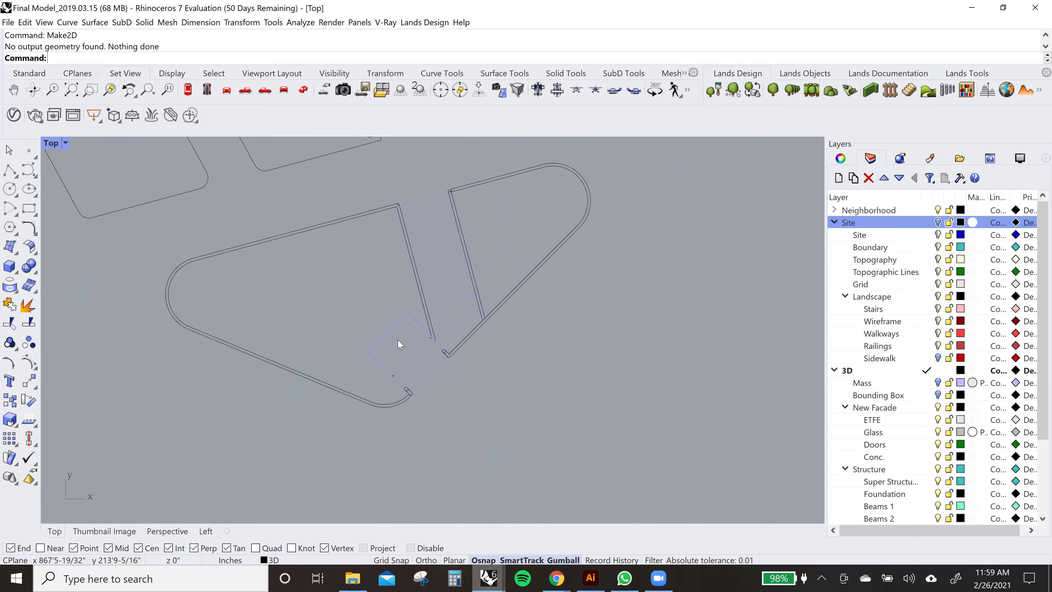
pyautogui.moveTo(429, 353); pyautogui.dragTo(435, 313, button='right')
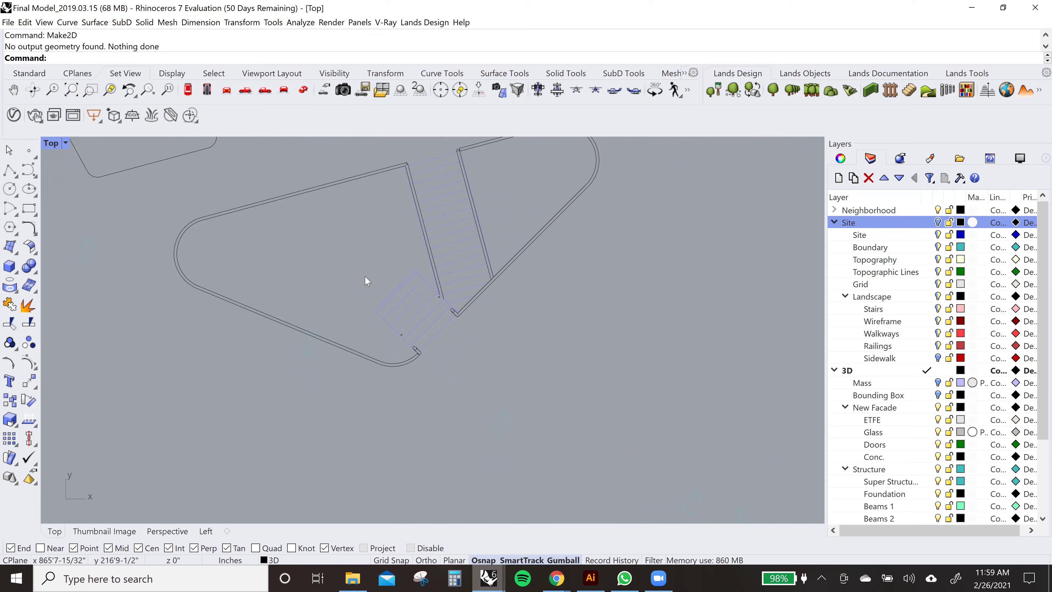
pyautogui.scroll(2, 431, 315)
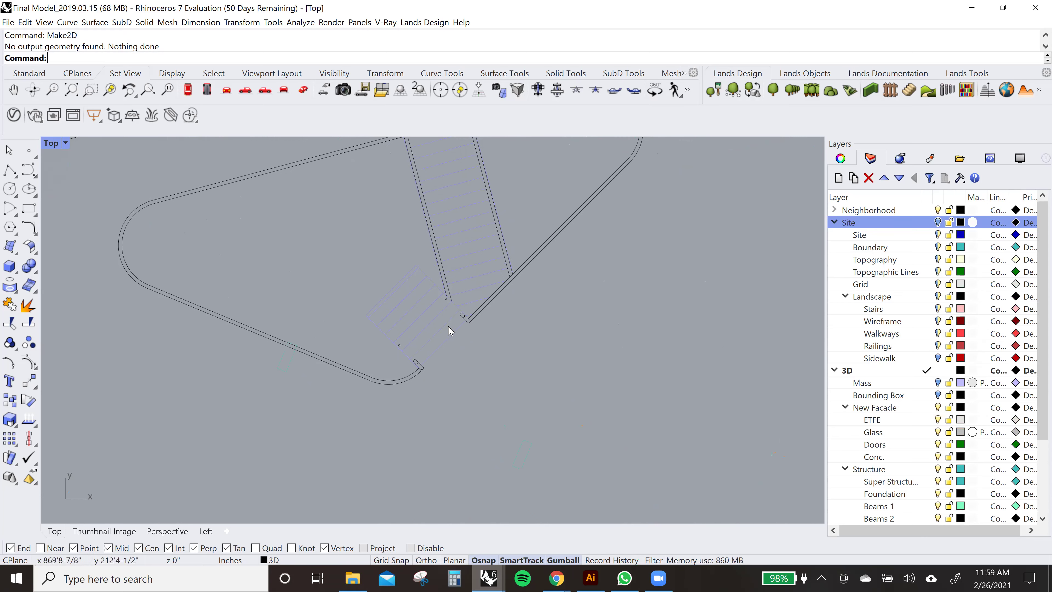
pyautogui.scroll(-4, 472, 383)
# - Switch to the Final Line Drawings file and examine both stair flights and the break line within the rounded opening
pyautogui.moveTo(482, 577)
pyautogui.click(352, 523)
pyautogui.scroll(1, 596, 290)
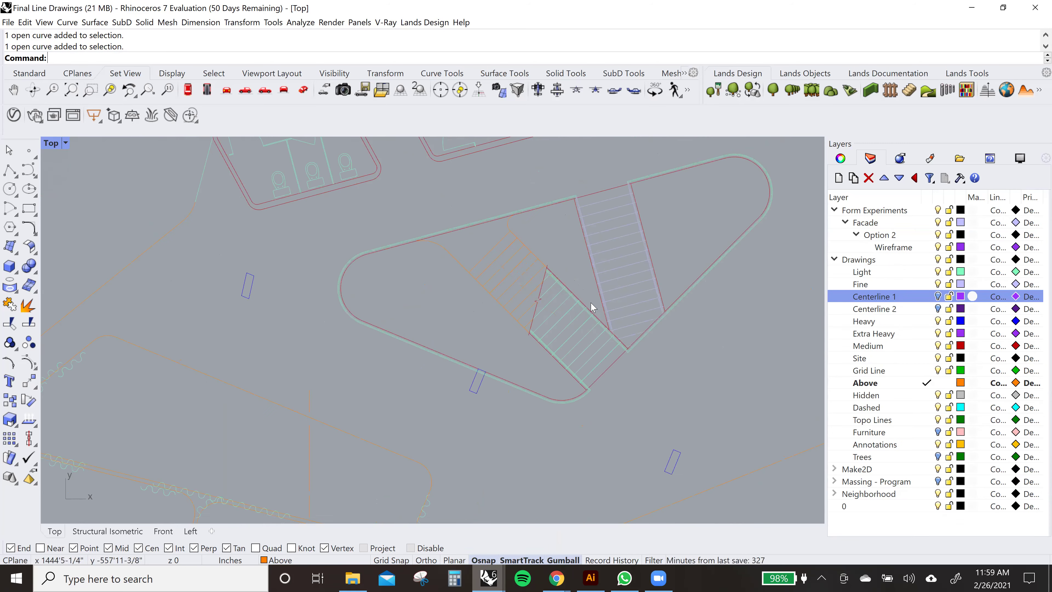
pyautogui.moveTo(559, 270); pyautogui.dragTo(505, 326, button='right')
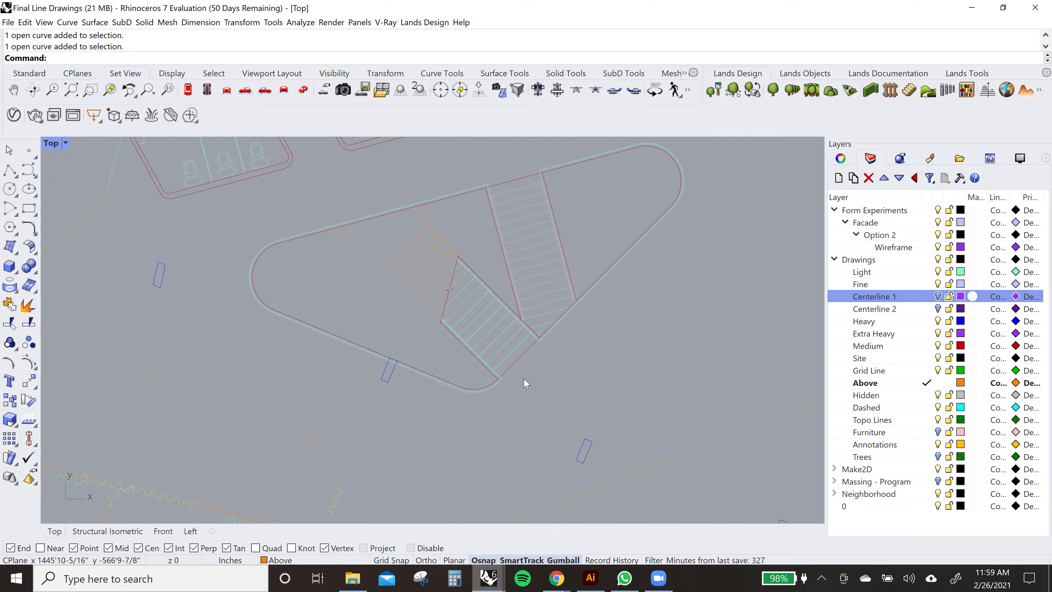
pyautogui.scroll(2, 458, 291)
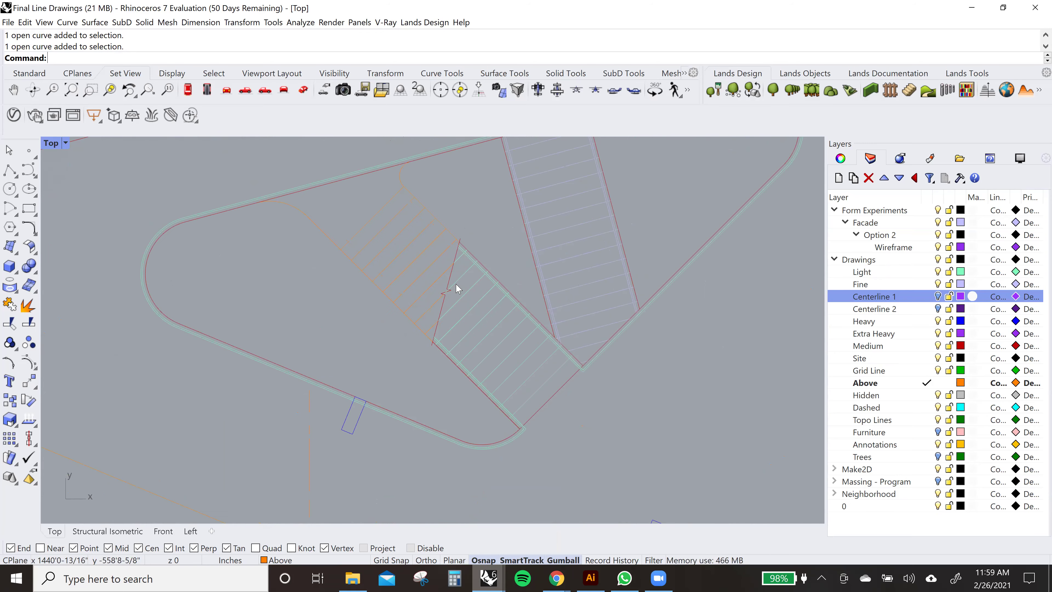
pyautogui.moveTo(454, 299); pyautogui.dragTo(383, 297, button='right')
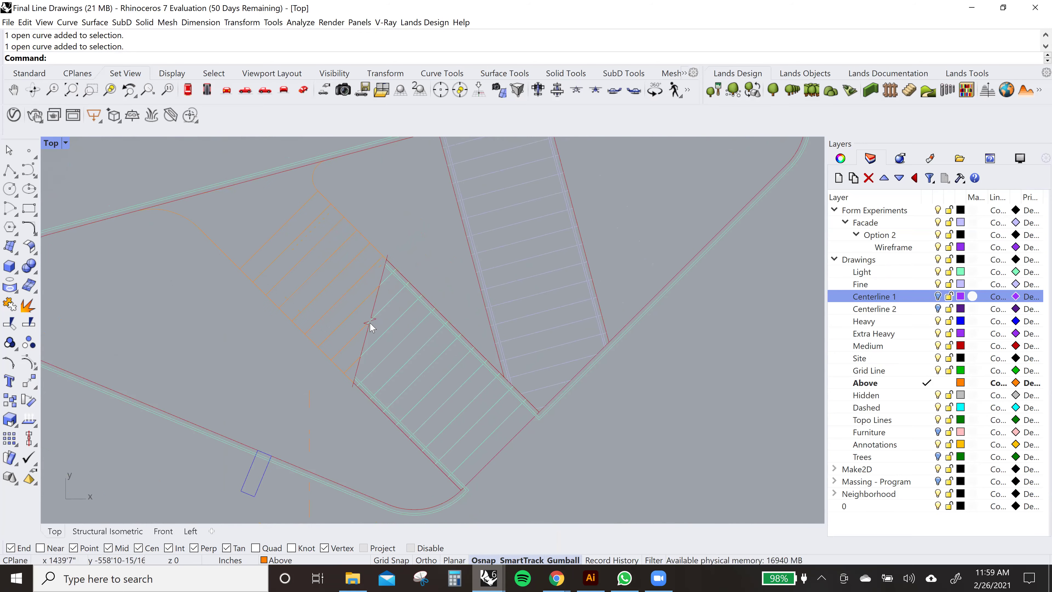
pyautogui.scroll(-4, 356, 372)
pyautogui.moveTo(388, 308); pyautogui.dragTo(416, 341, button='right')
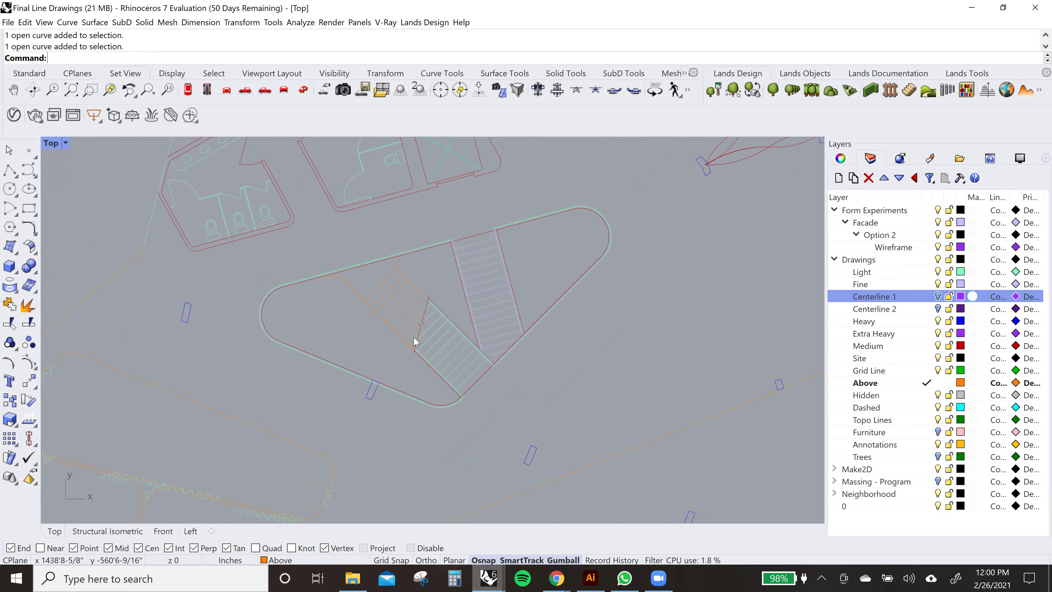
pyautogui.scroll(4, 426, 347)
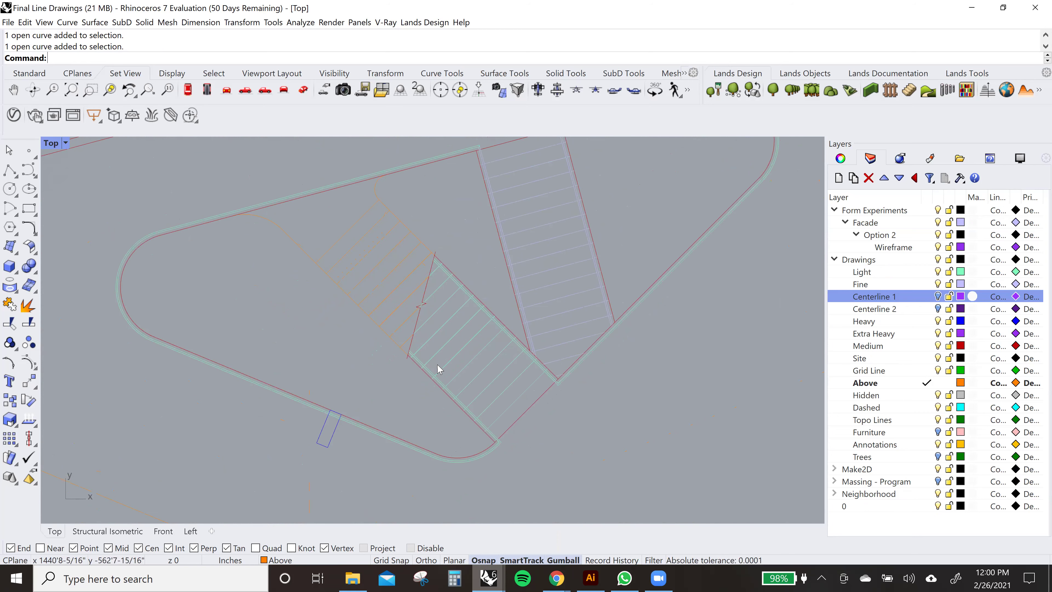
# - Examine the stair opening against the neighbouring restrooms and out to the surrounding floor plan
pyautogui.scroll(-1, 429, 360)
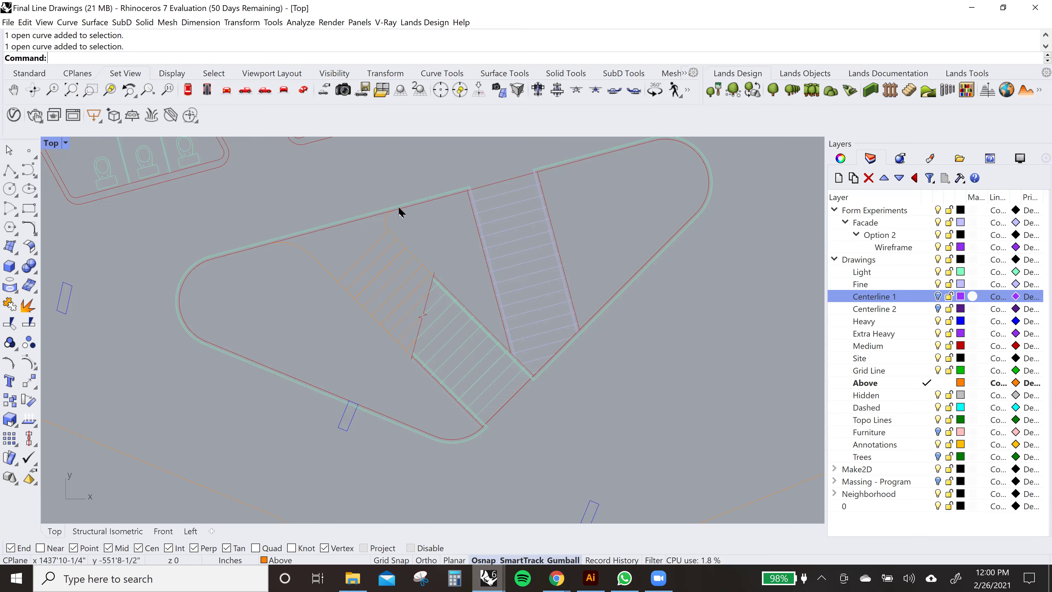
pyautogui.scroll(-3, 518, 323)
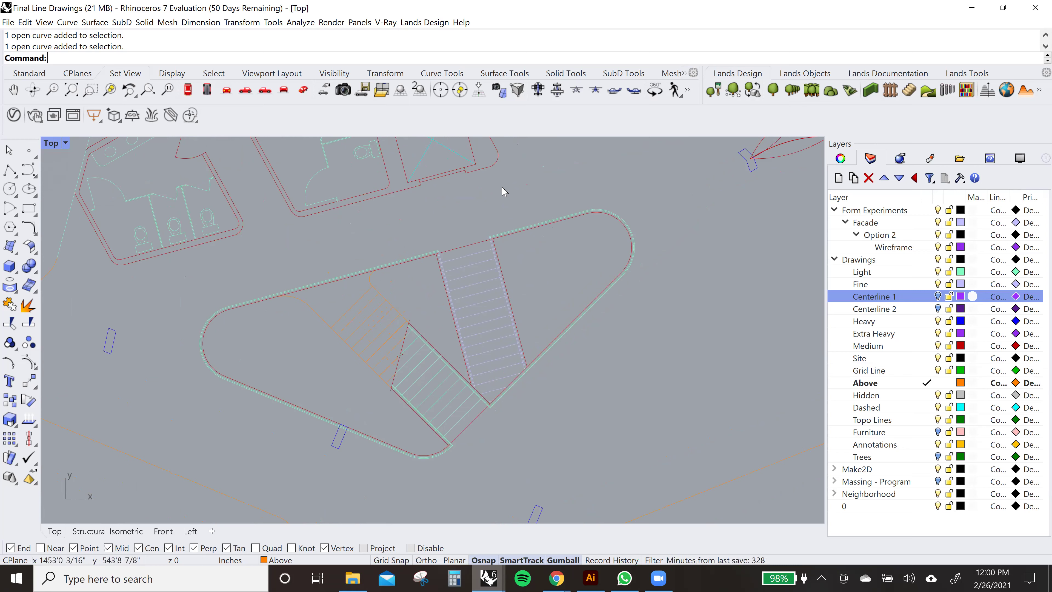
pyautogui.scroll(3, 487, 442)
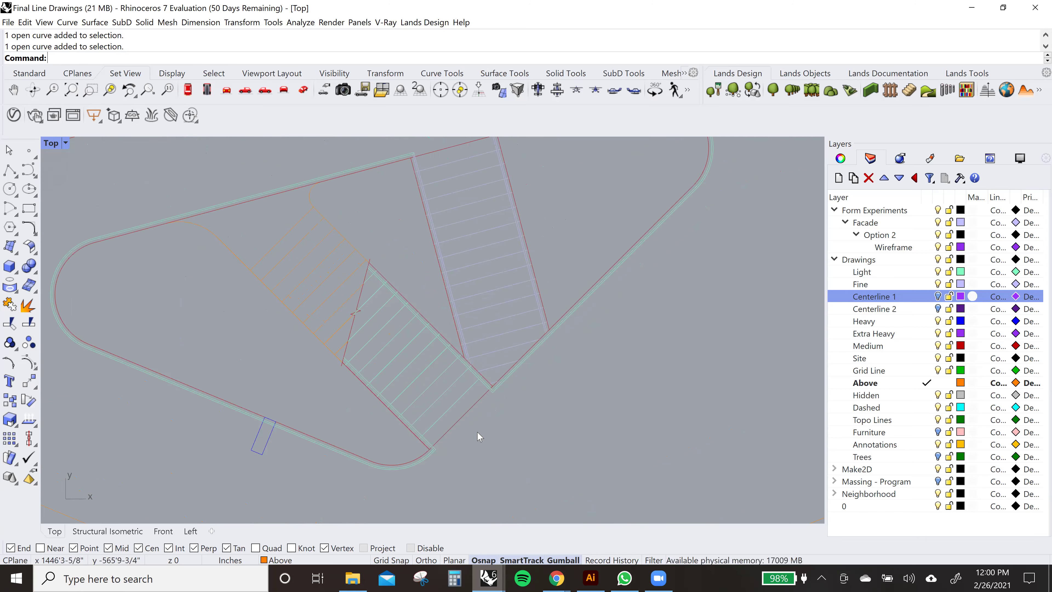
pyautogui.scroll(-3, 400, 360)
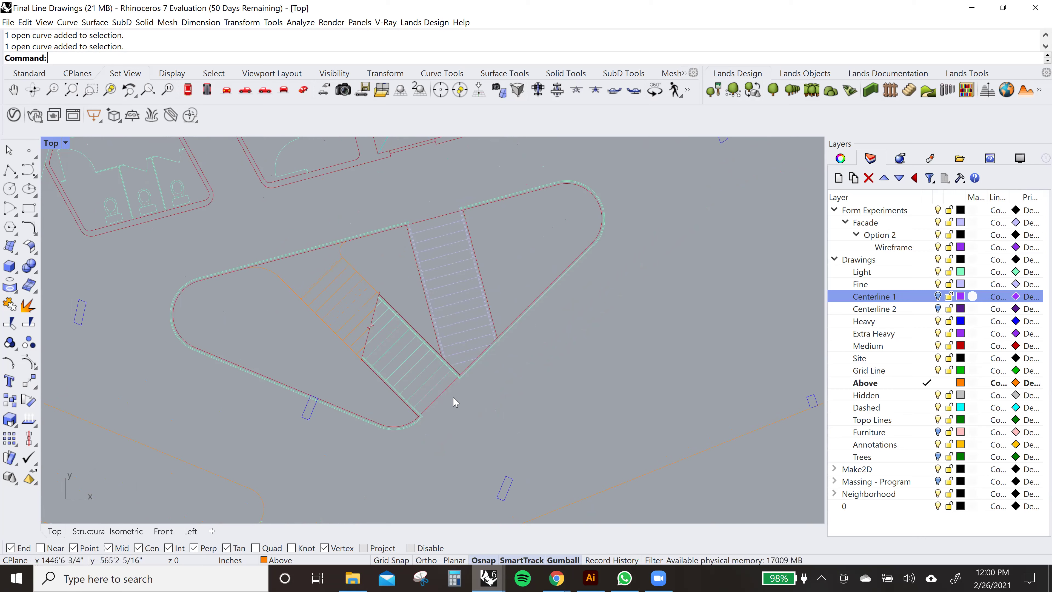
pyautogui.moveTo(367, 329); pyautogui.dragTo(413, 383, button='right')
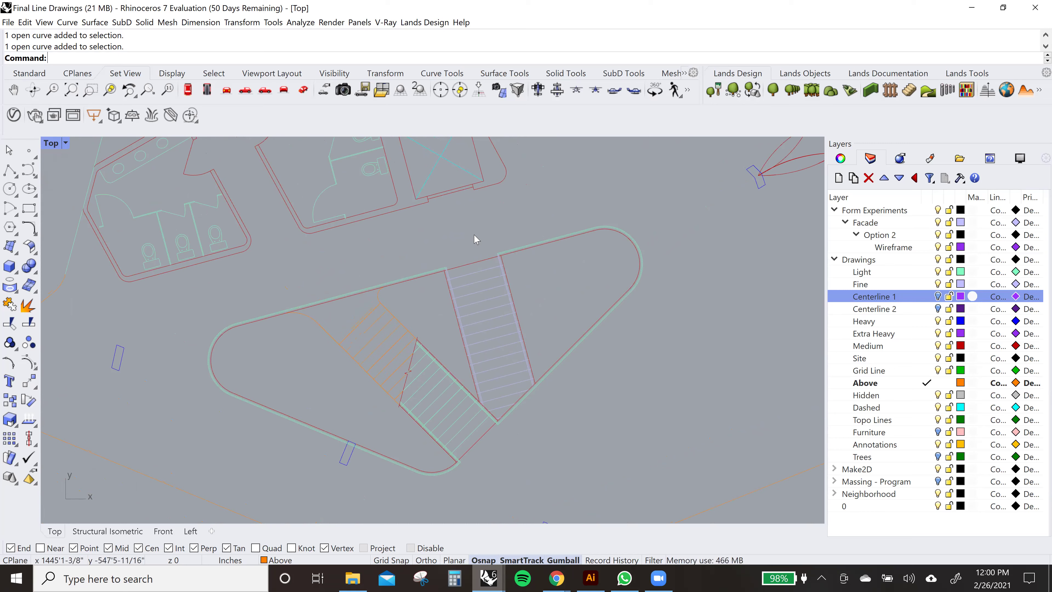
pyautogui.scroll(3, 470, 299)
pyautogui.scroll(-1, 460, 299)
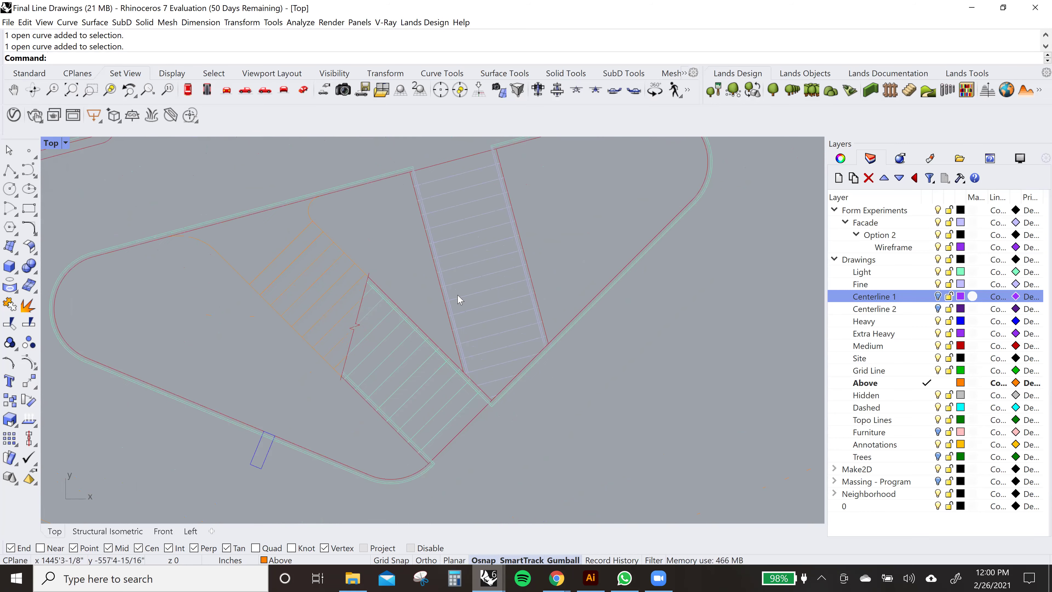
pyautogui.scroll(-10, 458, 277)
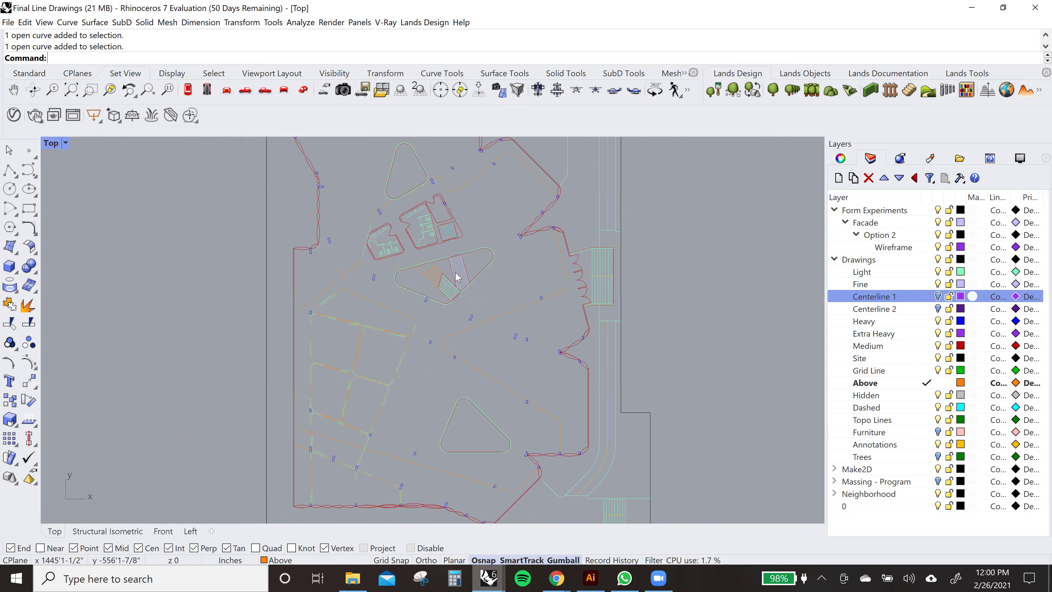
pyautogui.scroll(3, 578, 287)
pyautogui.scroll(-3, 578, 287)
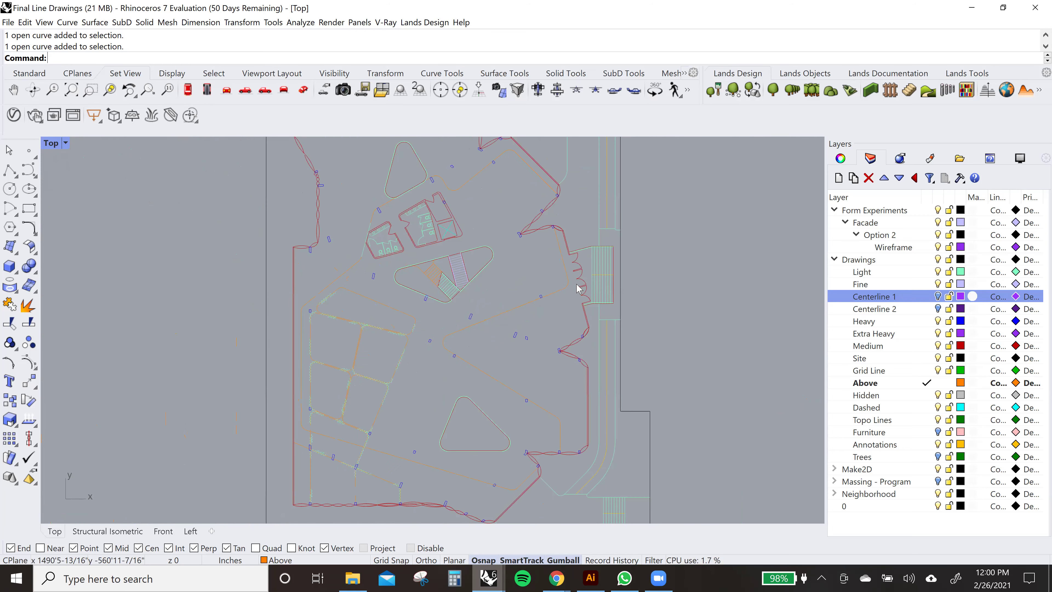
# - Select the double-door symbol beside the blue column, clear the selection, and inspect the door's leaf, swing and frame lines
pyautogui.scroll(3, 183, 313)
pyautogui.scroll(-5, 435, 411)
pyautogui.scroll(6, 440, 387)
pyautogui.scroll(2, 440, 387)
pyautogui.click(475, 369)
pyautogui.scroll(4, 511, 249)
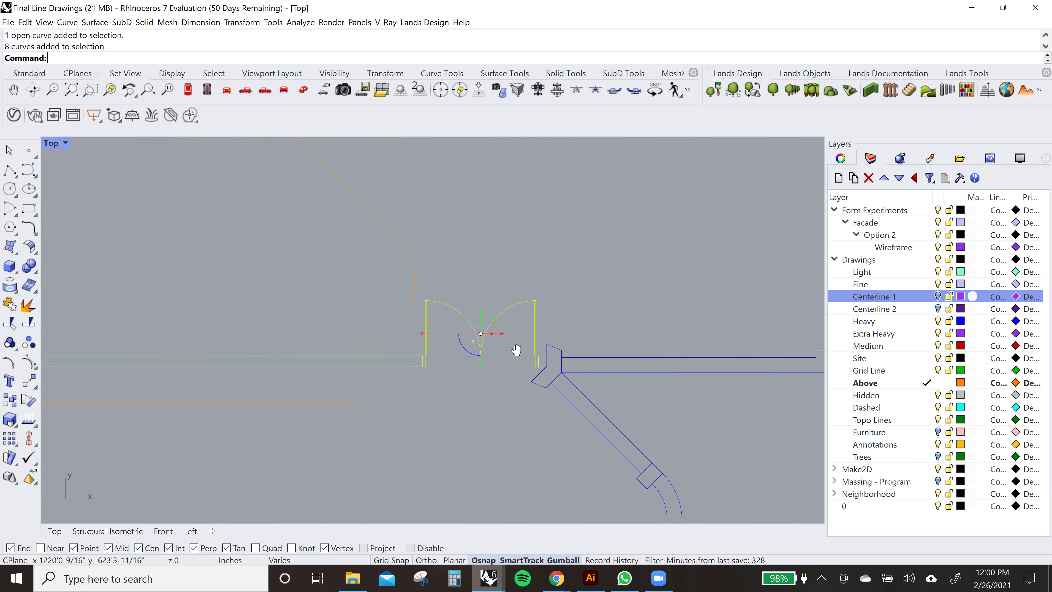
pyautogui.scroll(1, 510, 246)
pyautogui.click(484, 302)
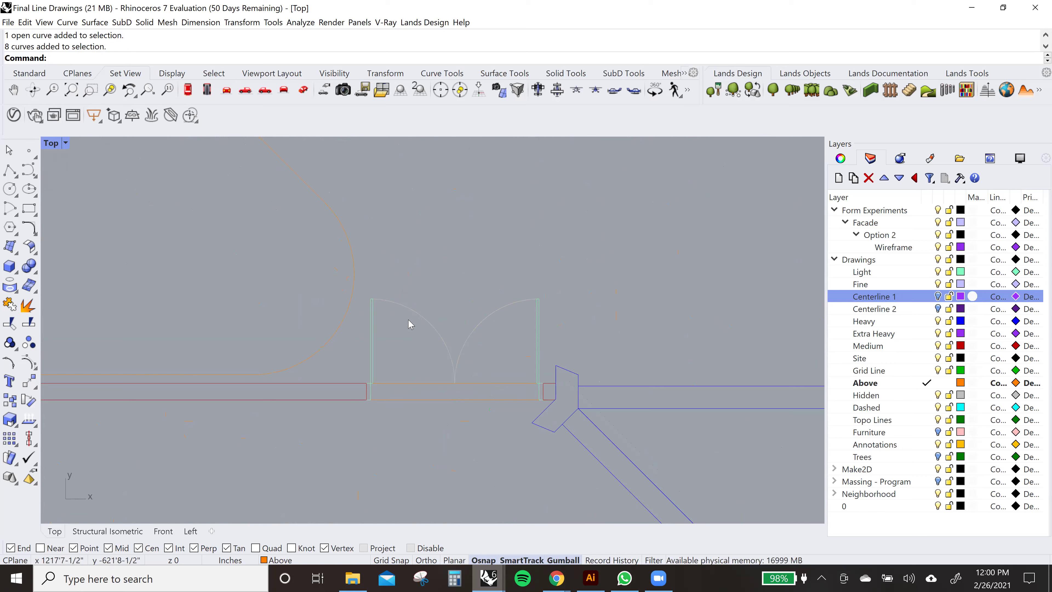
pyautogui.scroll(1, 374, 358)
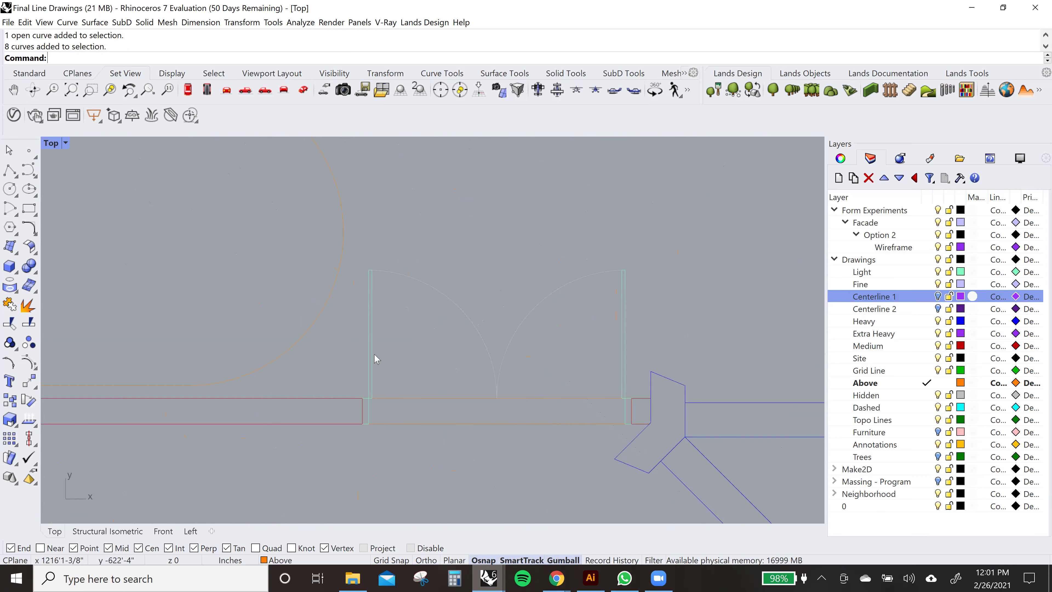
# - Examine the wall, restroom, door and staircase linework across the floor plan containing the double door
pyautogui.scroll(-6, 389, 416)
pyautogui.scroll(-2, 248, 378)
pyautogui.moveTo(327, 341); pyautogui.dragTo(411, 339, button='right')
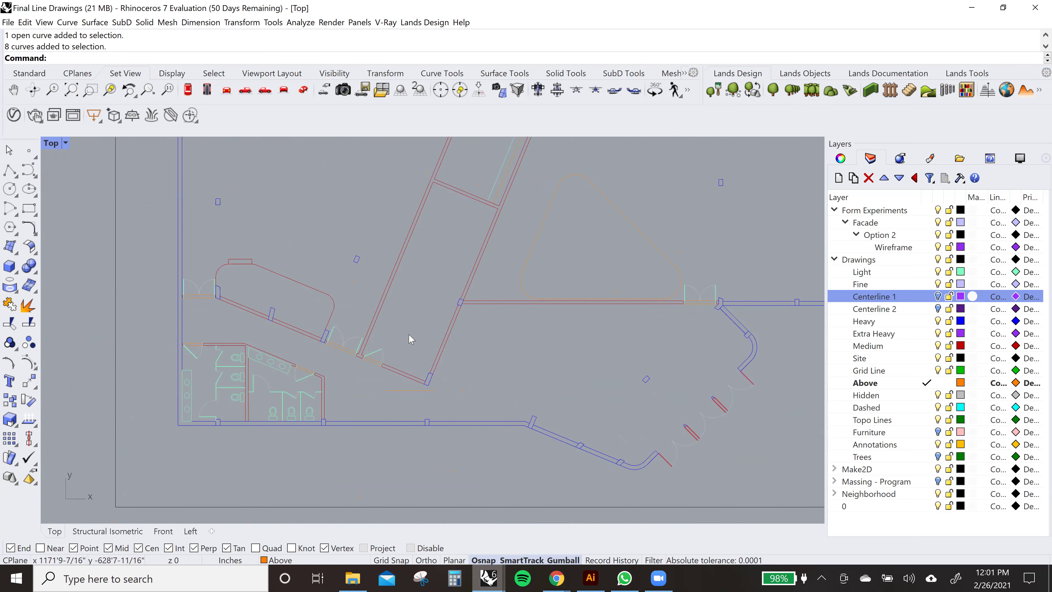
pyautogui.moveTo(676, 205); pyautogui.dragTo(557, 277, button='right')
pyautogui.moveTo(557, 202); pyautogui.dragTo(587, 404, button='right')
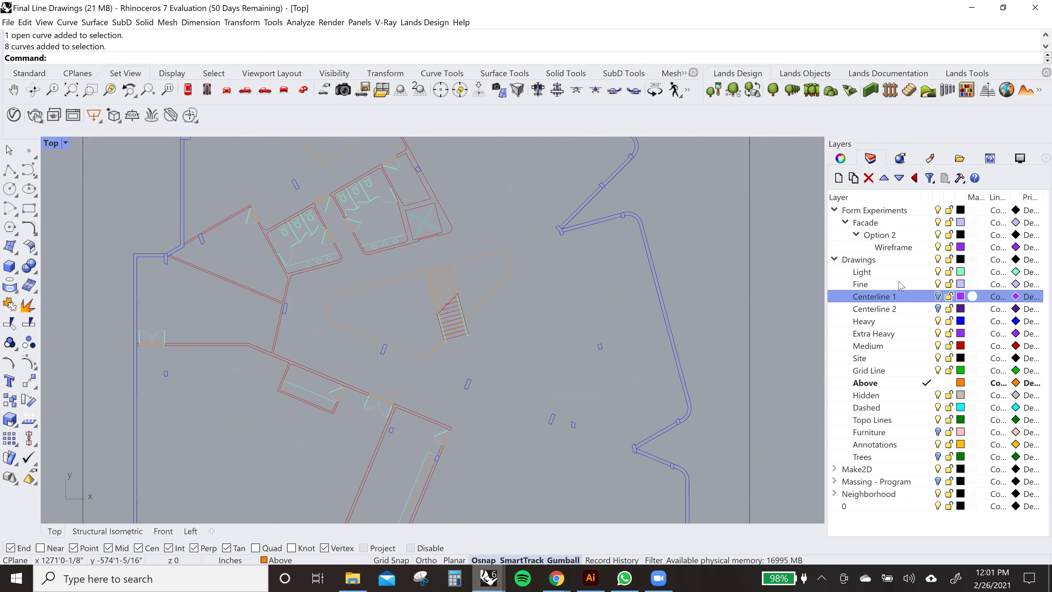
pyautogui.scroll(-5, 522, 357)
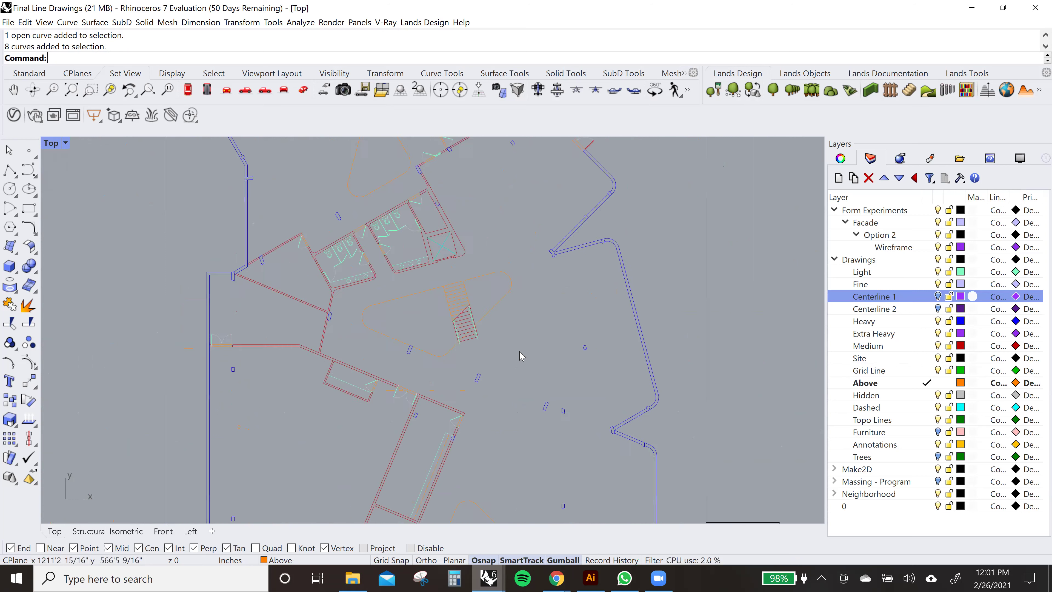
# - Select the entire blue-walled floor plan with its site boundary and export the selection as a Rhino 7 model named test
pyautogui.moveTo(355, 507); pyautogui.dragTo(355, 507)
pyautogui.moveTo(468, 361); pyautogui.dragTo(405, 281, button='right')
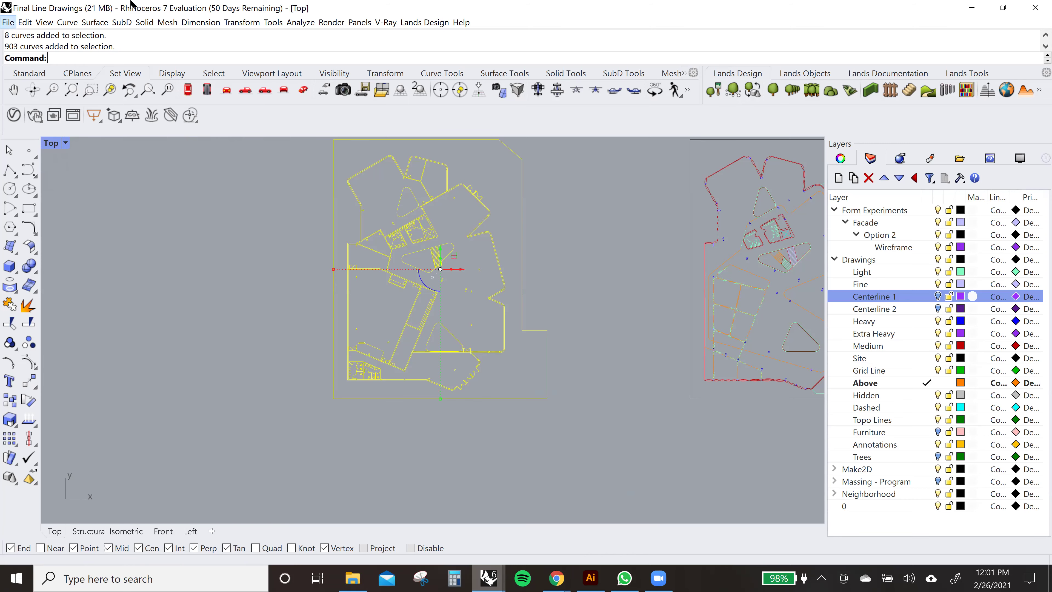
pyautogui.click(122, 22)
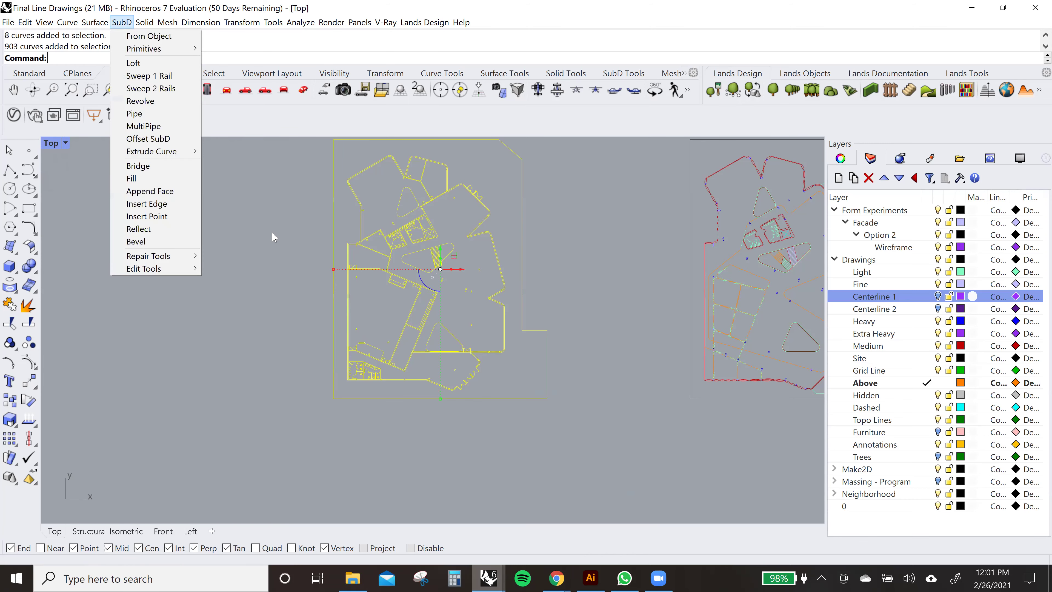
pyautogui.moveTo(8, 22)
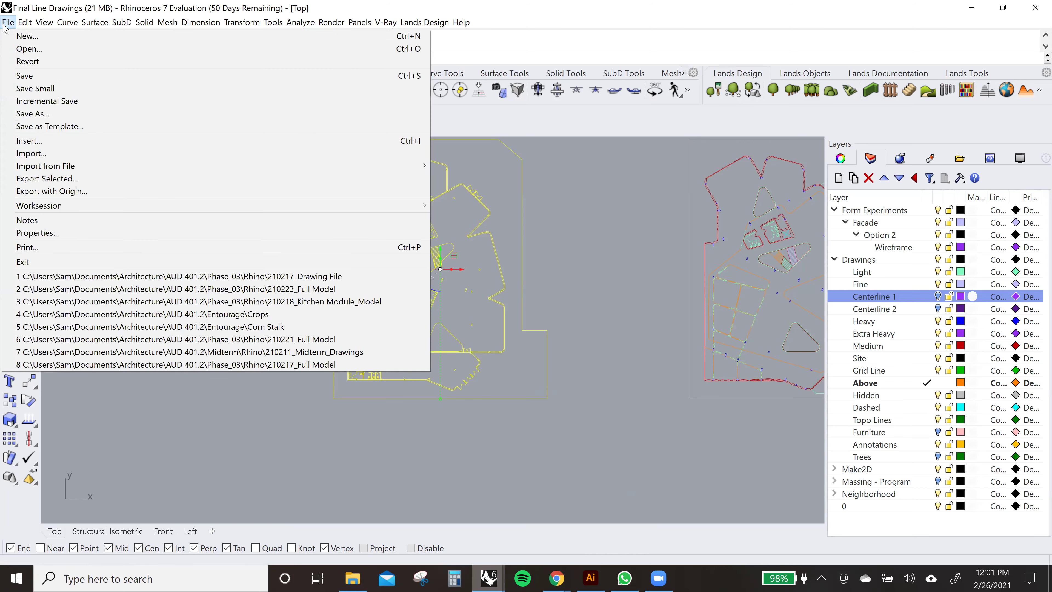
pyautogui.click(59, 183)
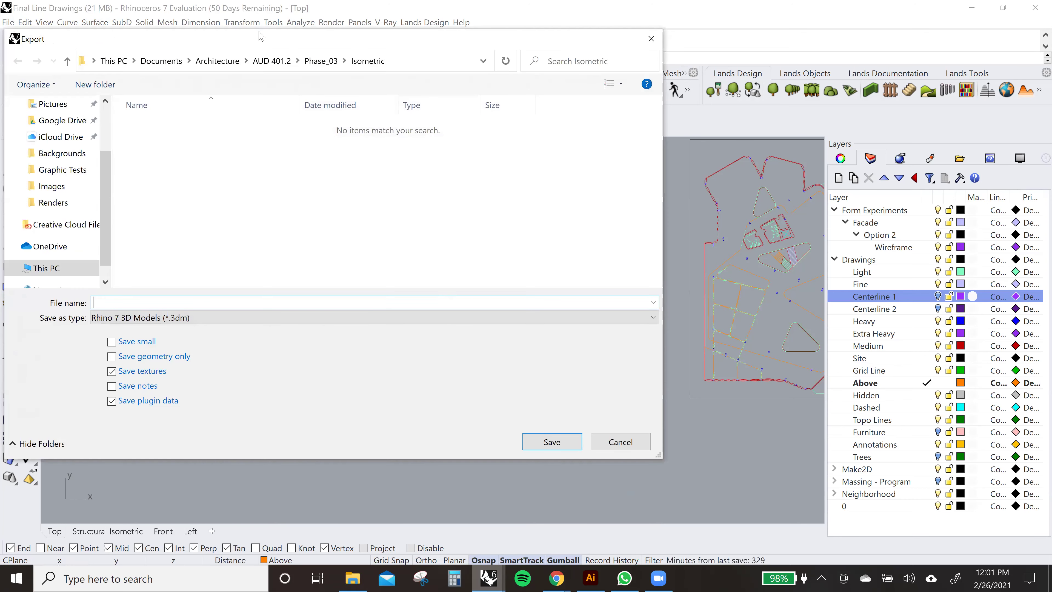
pyautogui.moveTo(270, 42); pyautogui.dragTo(453, 55)
pyautogui.scroll(-1, 267, 263)
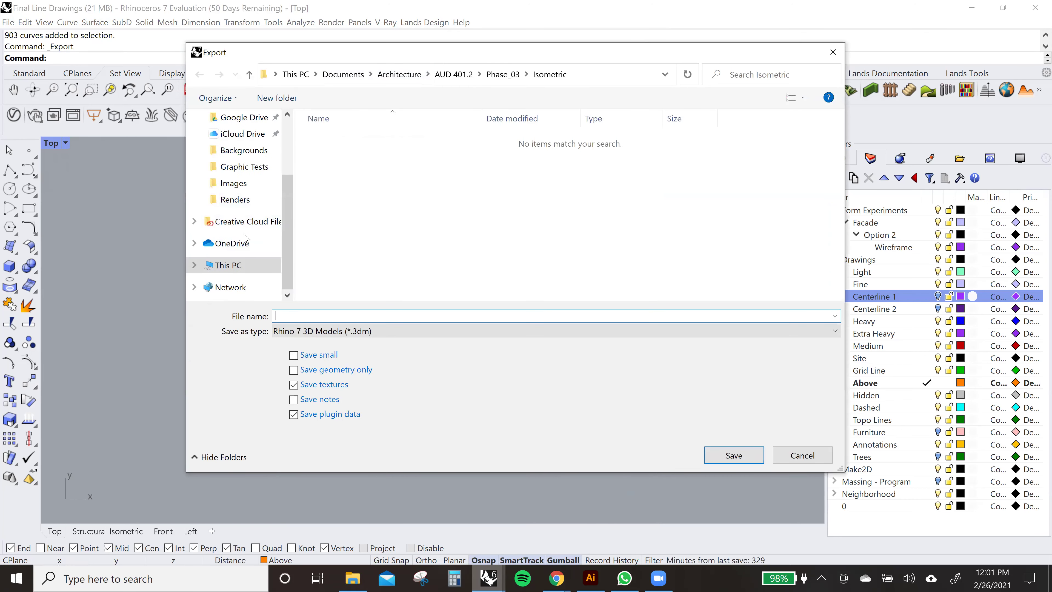
pyautogui.write('test')
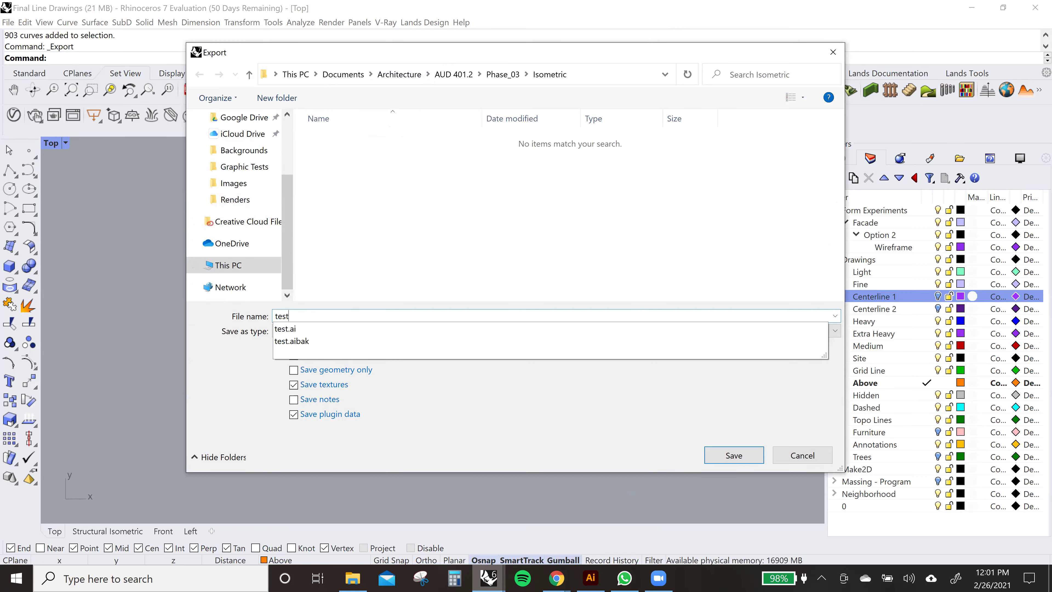
pyautogui.press('Return')
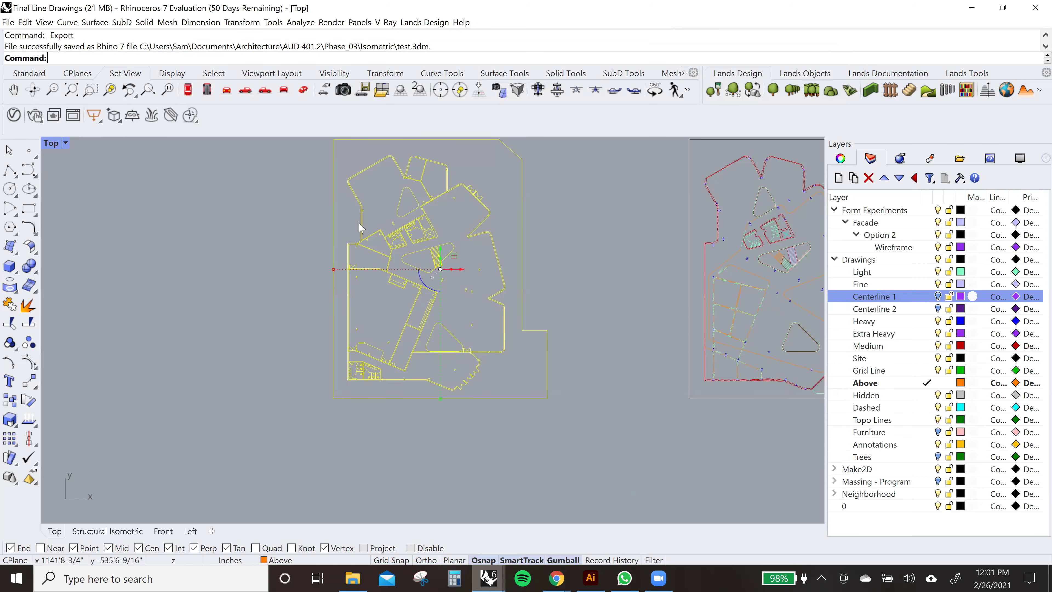
# - Export the selected floor plan as an Adobe Illustrator file named test in the Isometric folder, replacing the existing file
pyautogui.moveTo(392, 244); pyautogui.dragTo(319, 303, button='right')
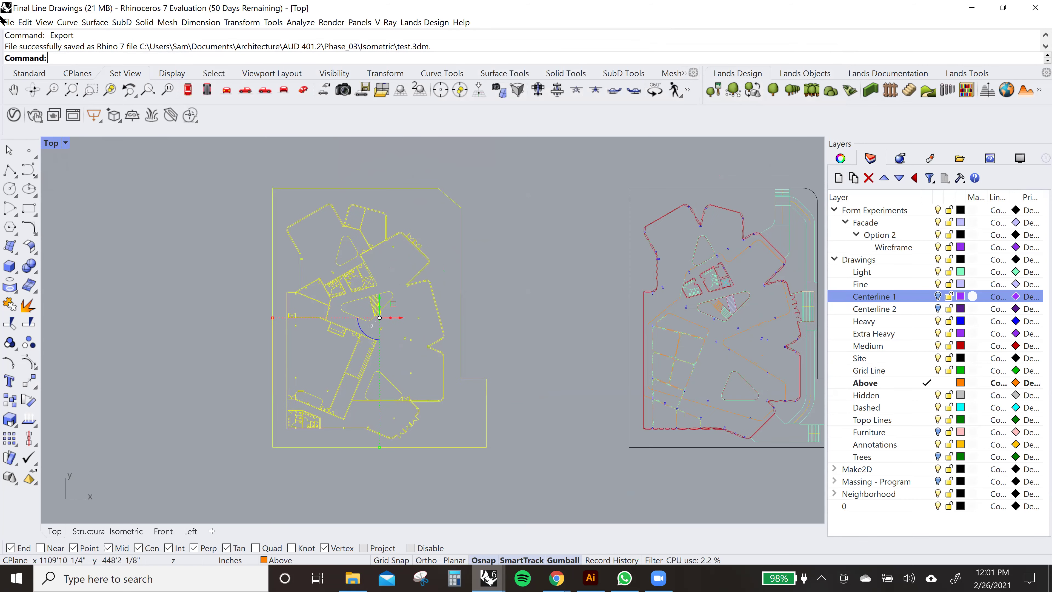
pyautogui.click(8, 22)
pyautogui.click(26, 178)
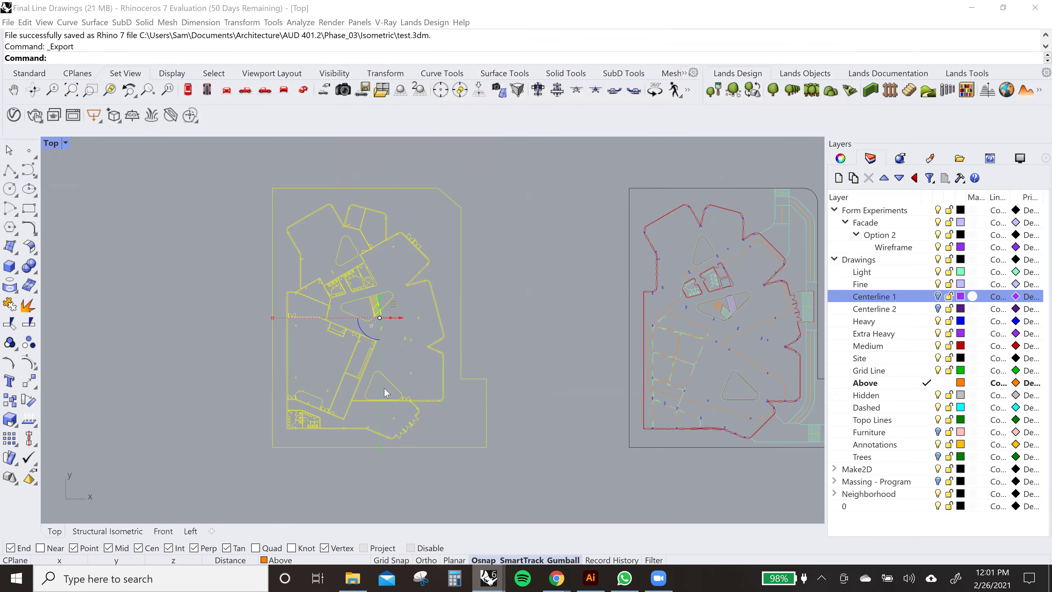
pyautogui.click(185, 317)
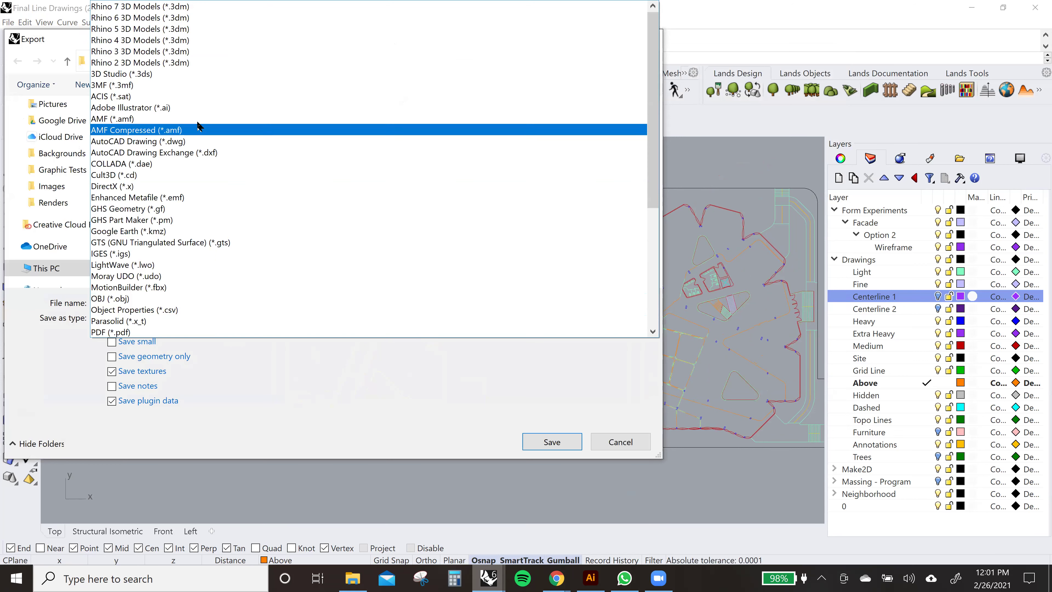
pyautogui.click(186, 107)
pyautogui.click(177, 169)
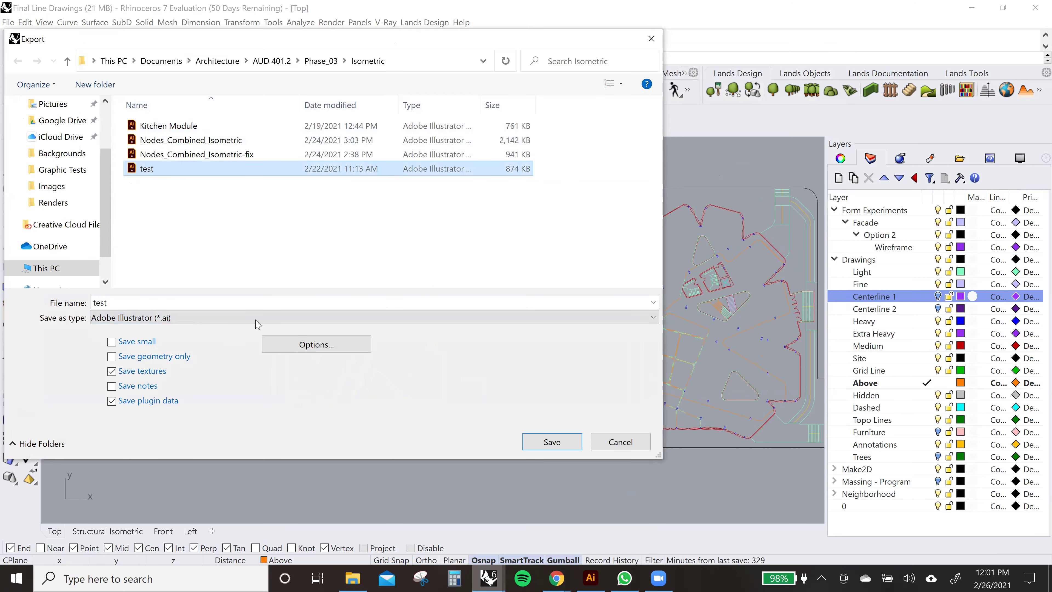
pyautogui.click(547, 441)
pyautogui.click(308, 280)
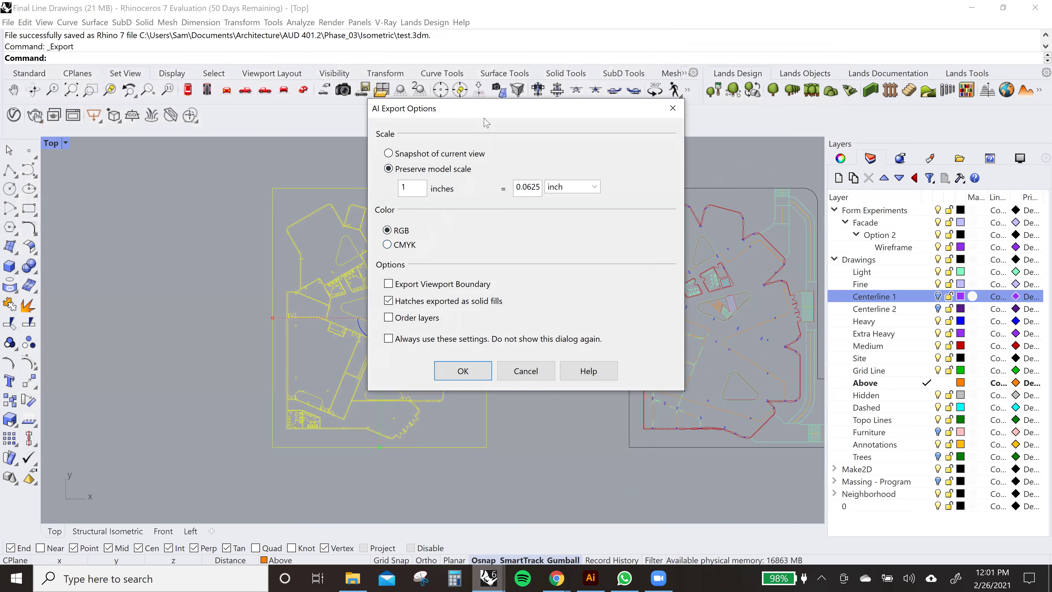
# - Set the Illustrator export's preserved model scale to 12 inches = 0.25 inch and finish the export
pyautogui.moveTo(446, 184); pyautogui.dragTo(475, 184)
pyautogui.write('25')
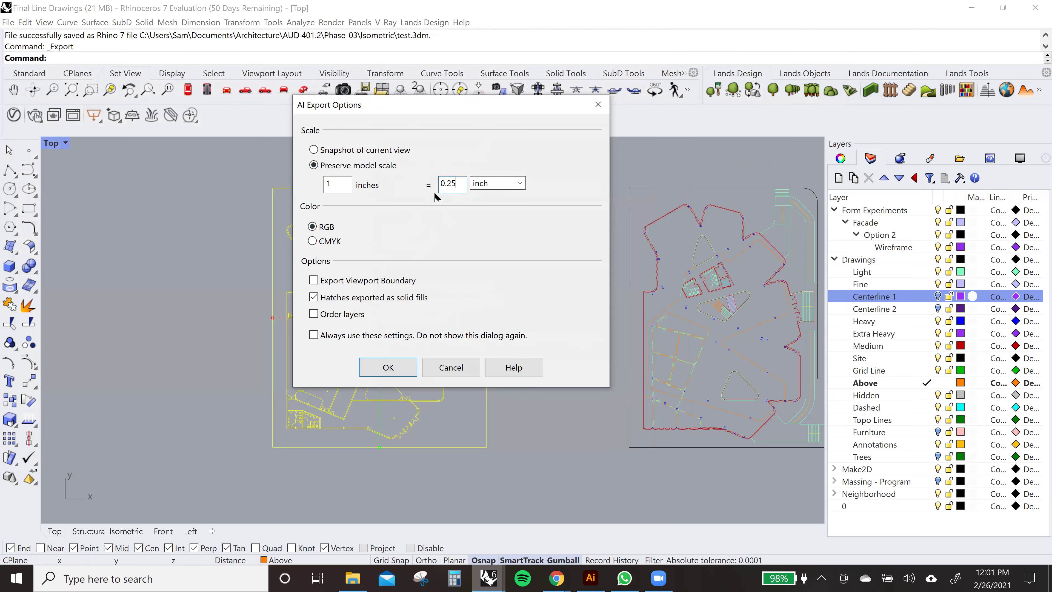
pyautogui.click(336, 184)
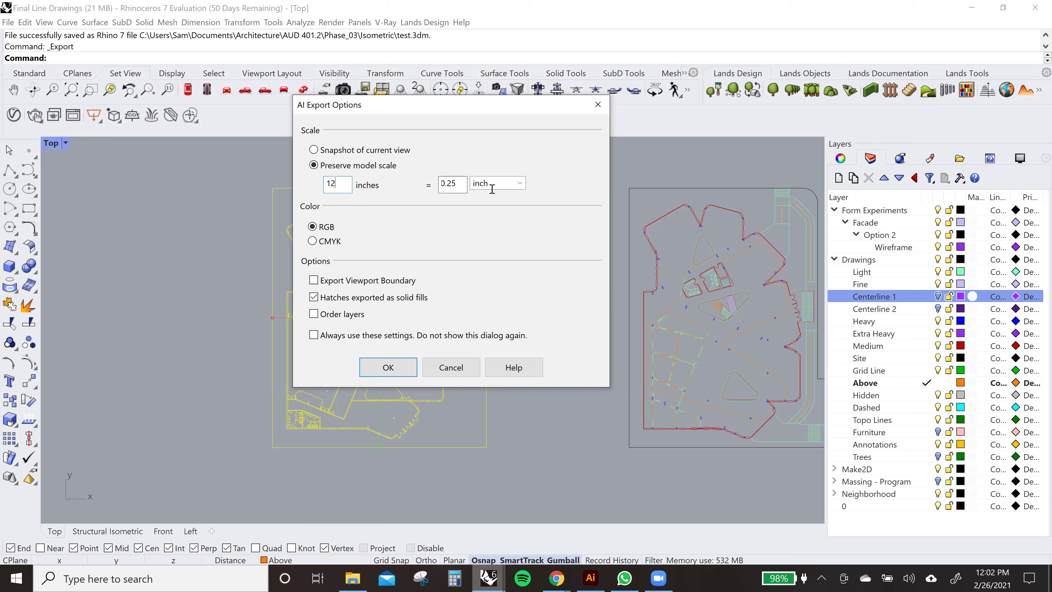
pyautogui.click(388, 367)
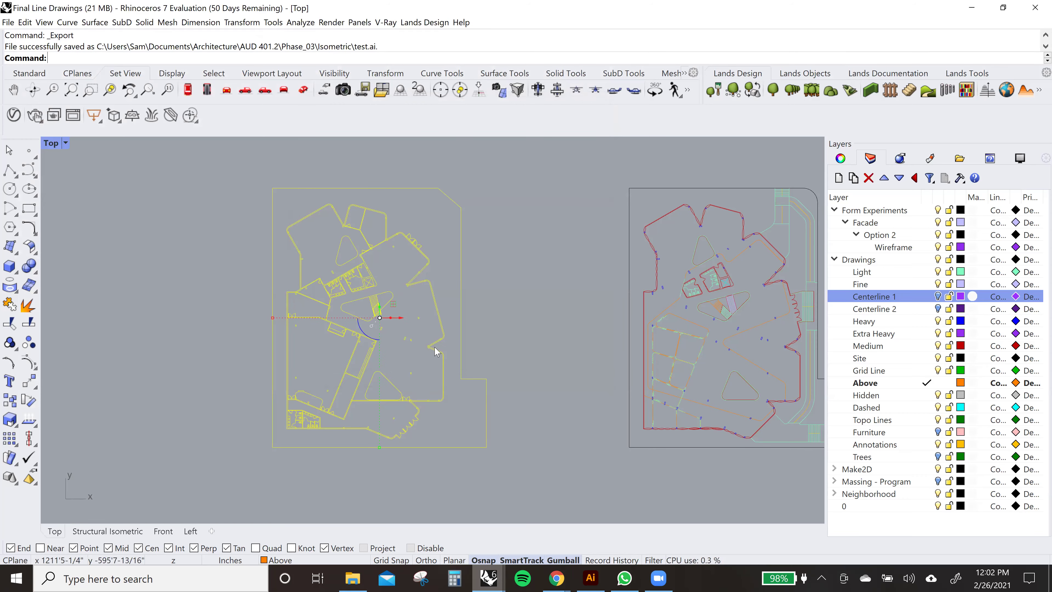
# - Switch to Adobe Illustrator, open the exported test file and look for the floor plan around its artboard
pyautogui.click(591, 578)
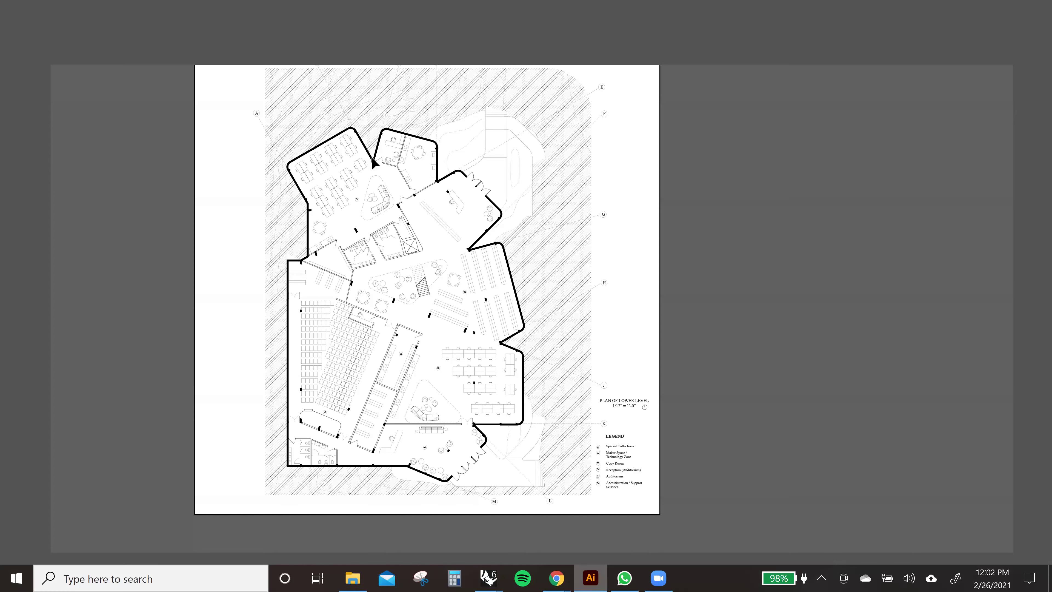
pyautogui.click(68, 13)
pyautogui.click(95, 45)
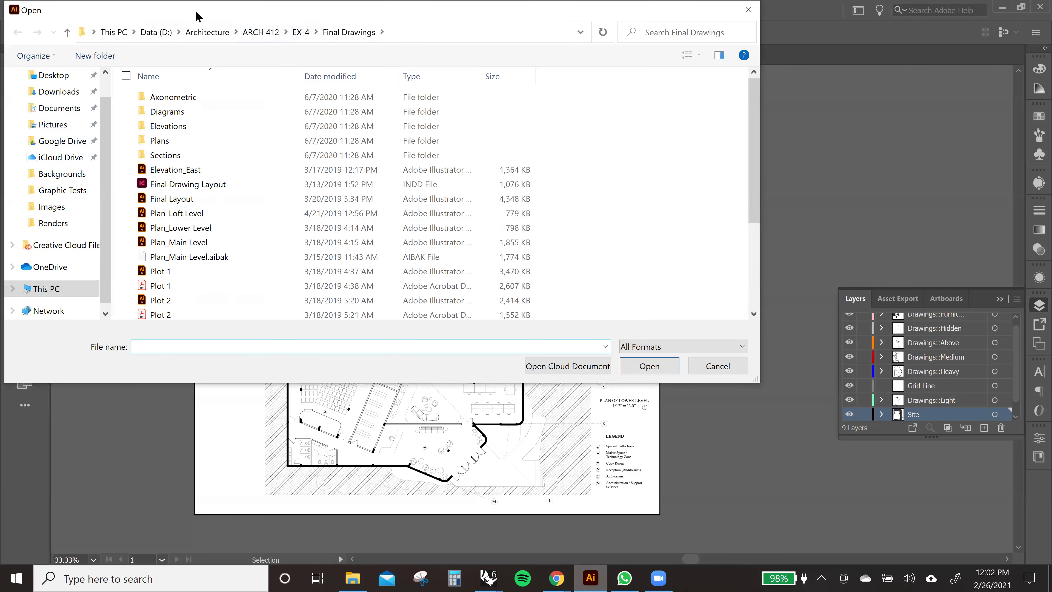
pyautogui.press('Escape')
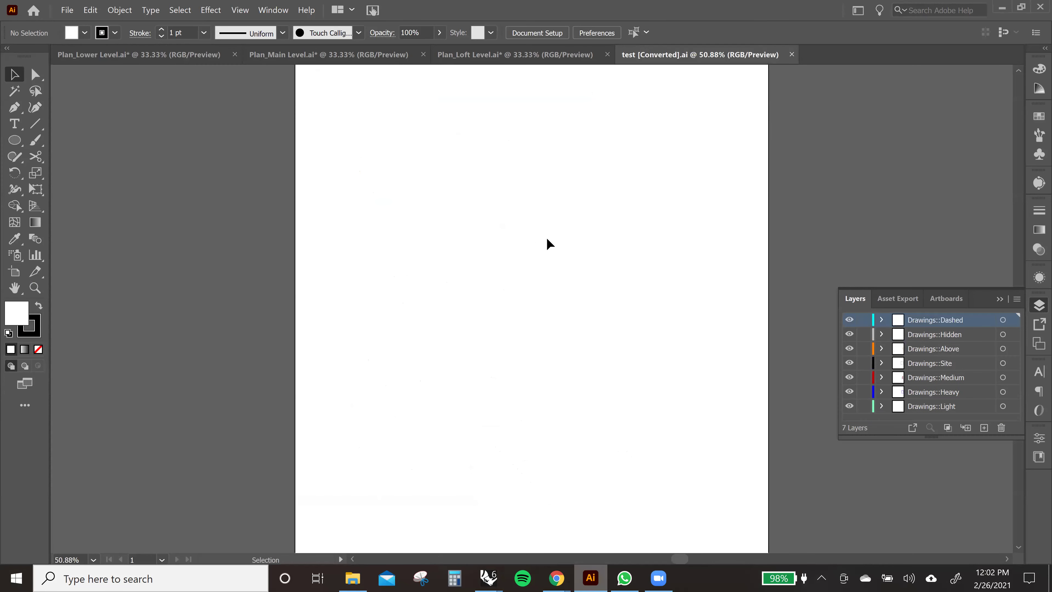
pyautogui.keyDown('alt'); pyautogui.scroll(-5, 547, 240); pyautogui.keyUp('alt')
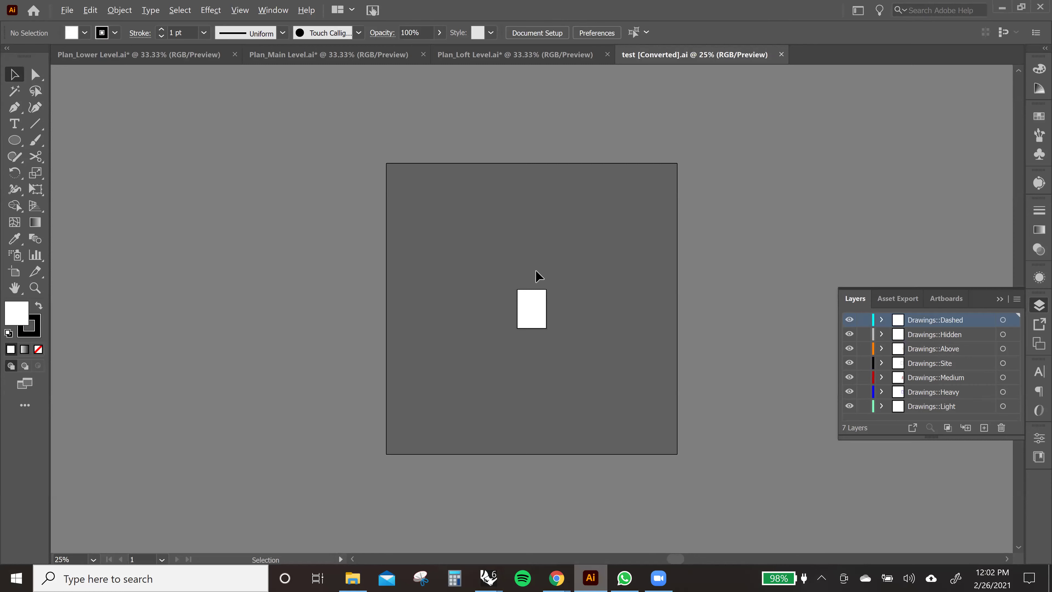
pyautogui.keyDown('alt'); pyautogui.scroll(-6, 537, 275); pyautogui.keyUp('alt')
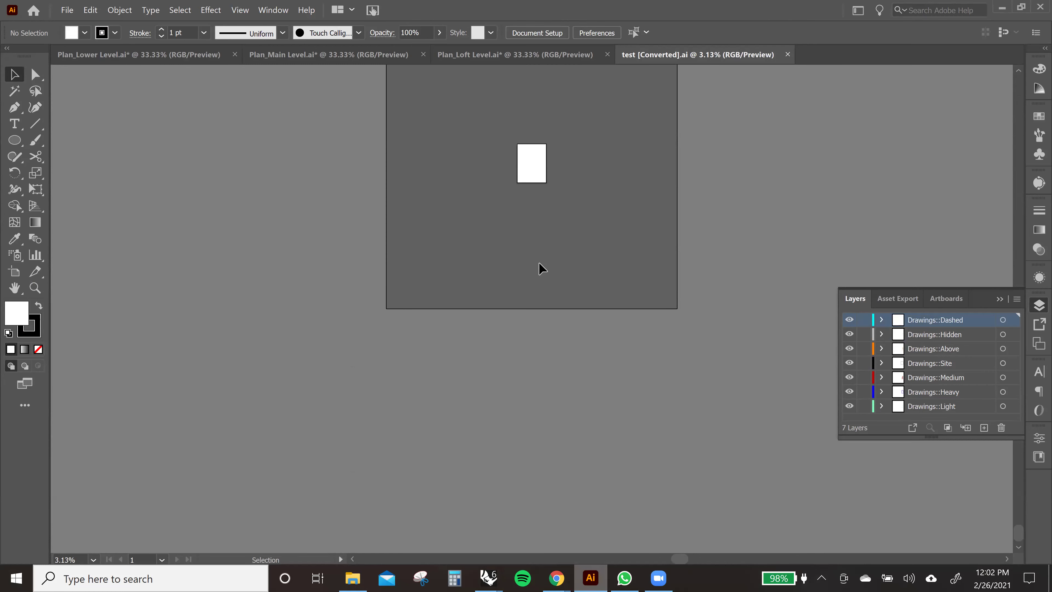
# - Try to reposition all the linework to X 0 and Y 0, and close the converted test document without saving
pyautogui.hotkey('ctrl', 'a')
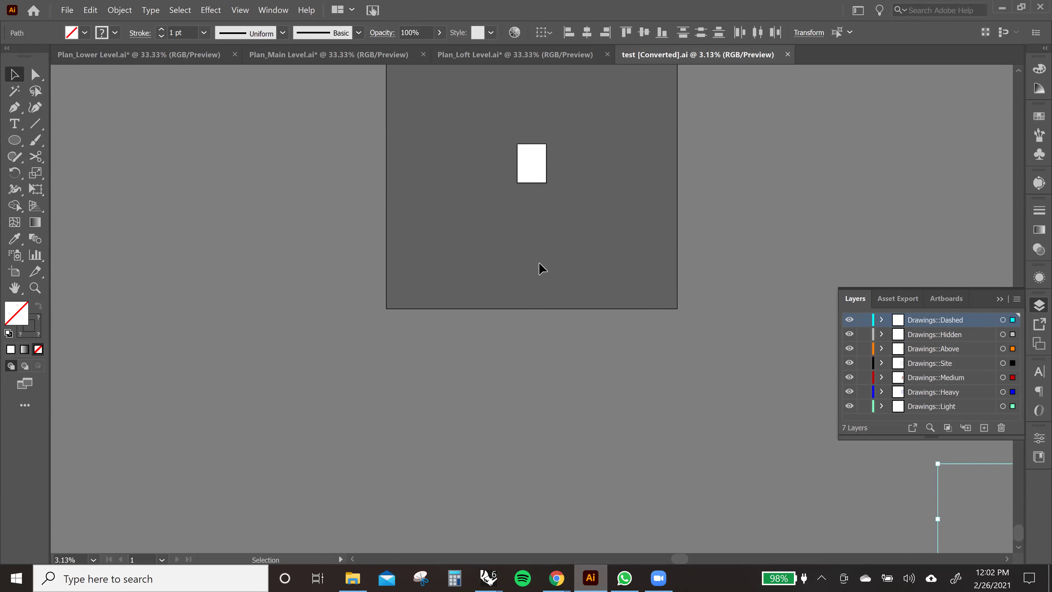
pyautogui.click(805, 32)
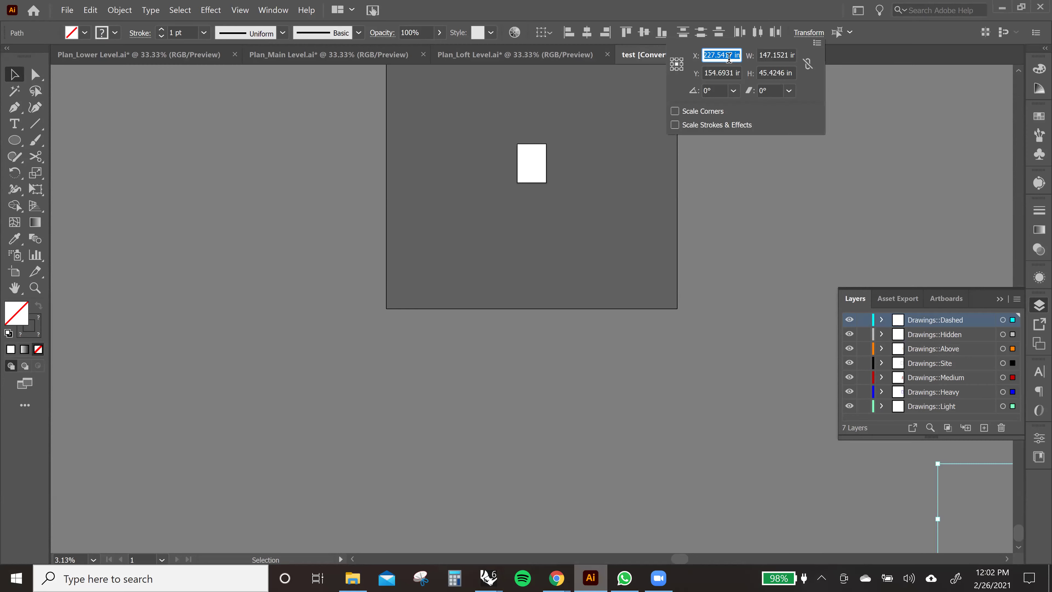
pyautogui.write('0')
pyautogui.press('Tab')
pyautogui.write('0')
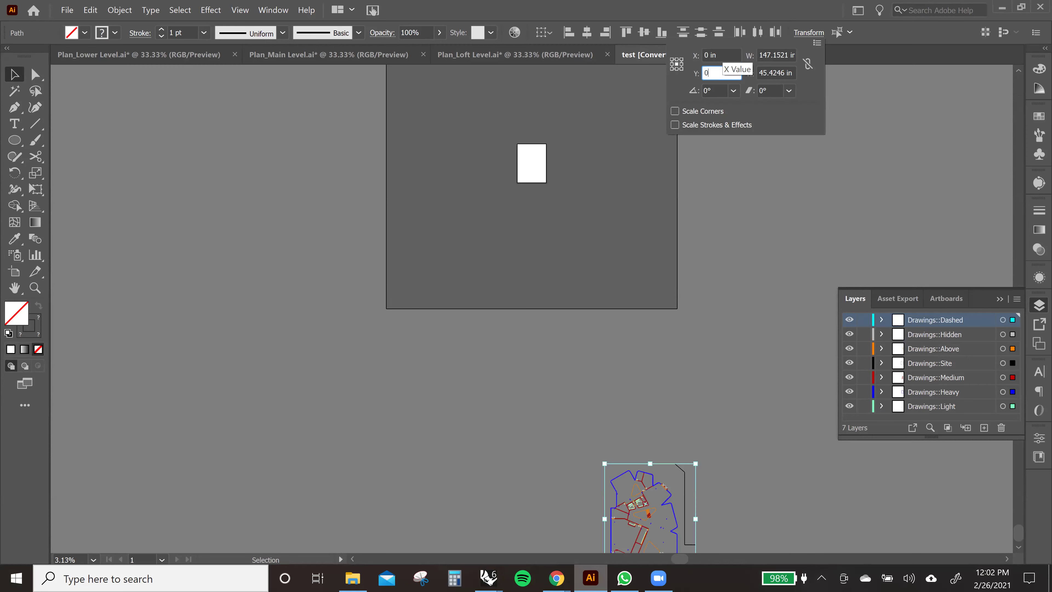
pyautogui.press('Tab')
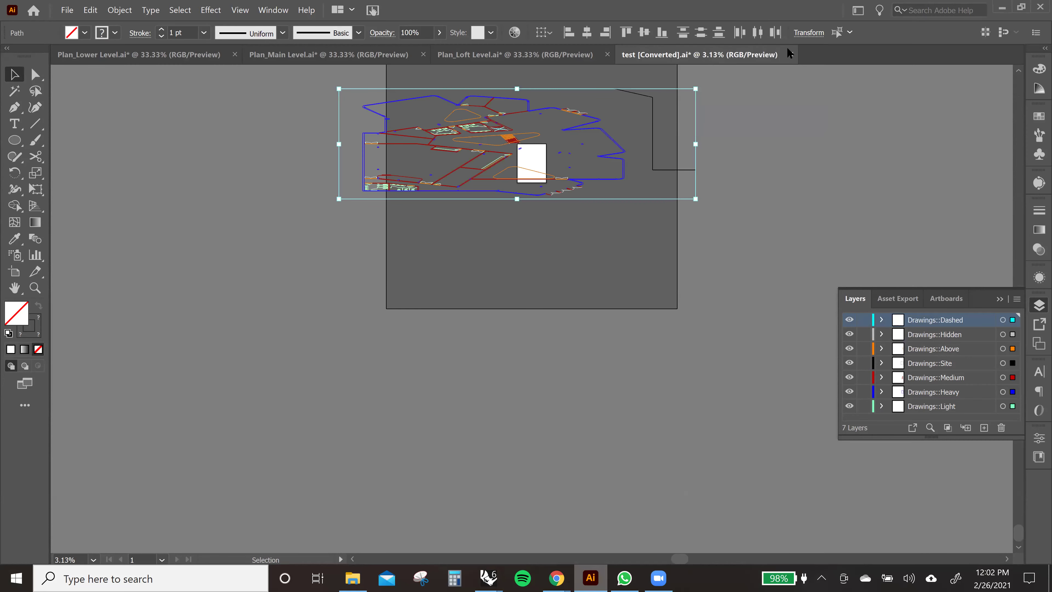
pyautogui.click(791, 54)
pyautogui.click(582, 307)
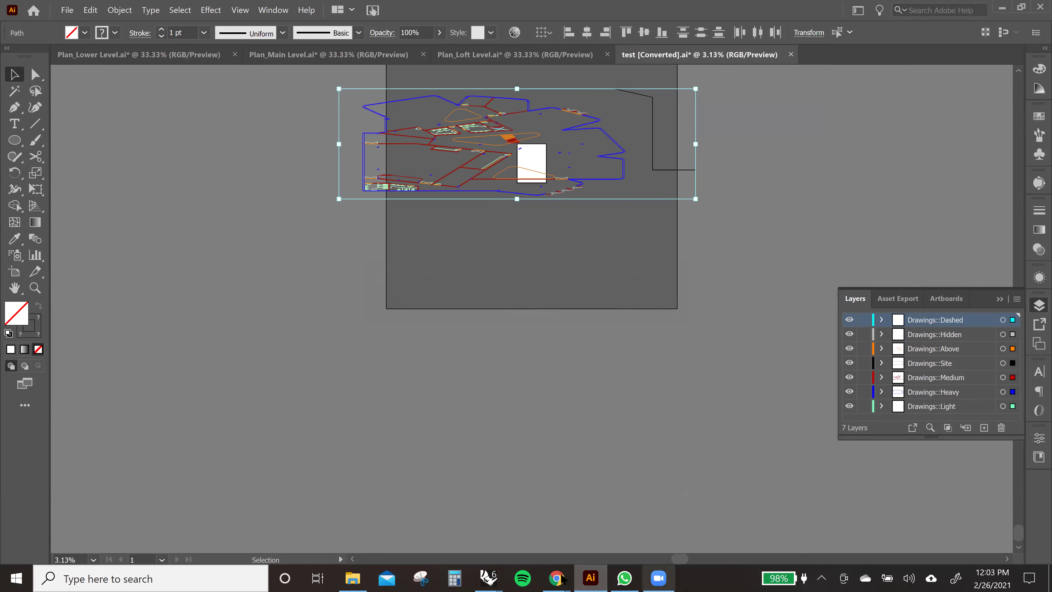
# - Switch to Rhino's Final Line Drawings file and copy the blue-walled floor plan with its site boundary onto the world origin
pyautogui.moveTo(489, 577)
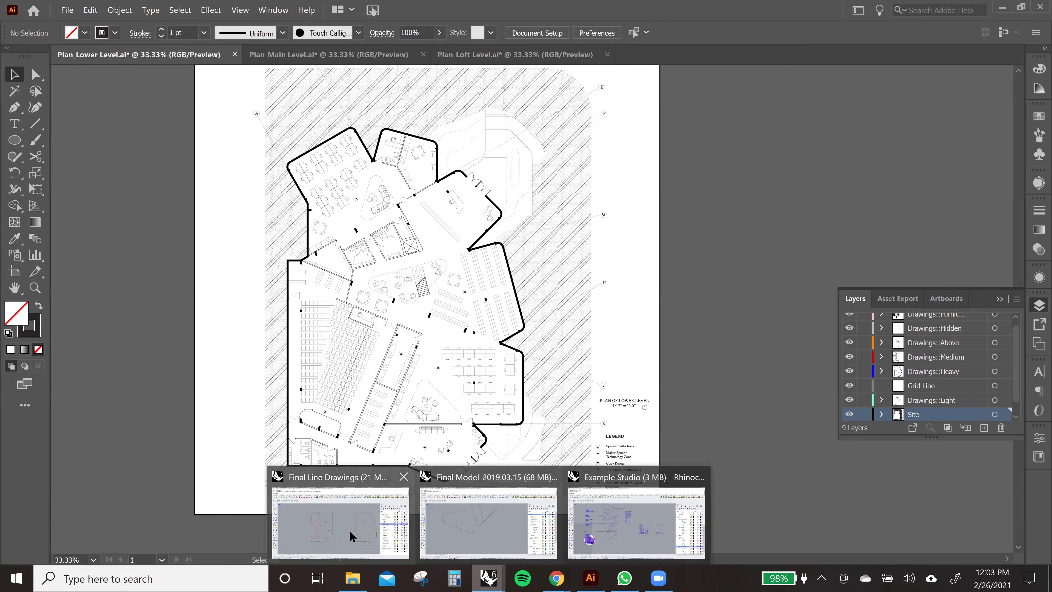
pyautogui.click(360, 533)
pyautogui.scroll(-4, 506, 465)
pyautogui.moveTo(469, 278); pyautogui.dragTo(343, 387)
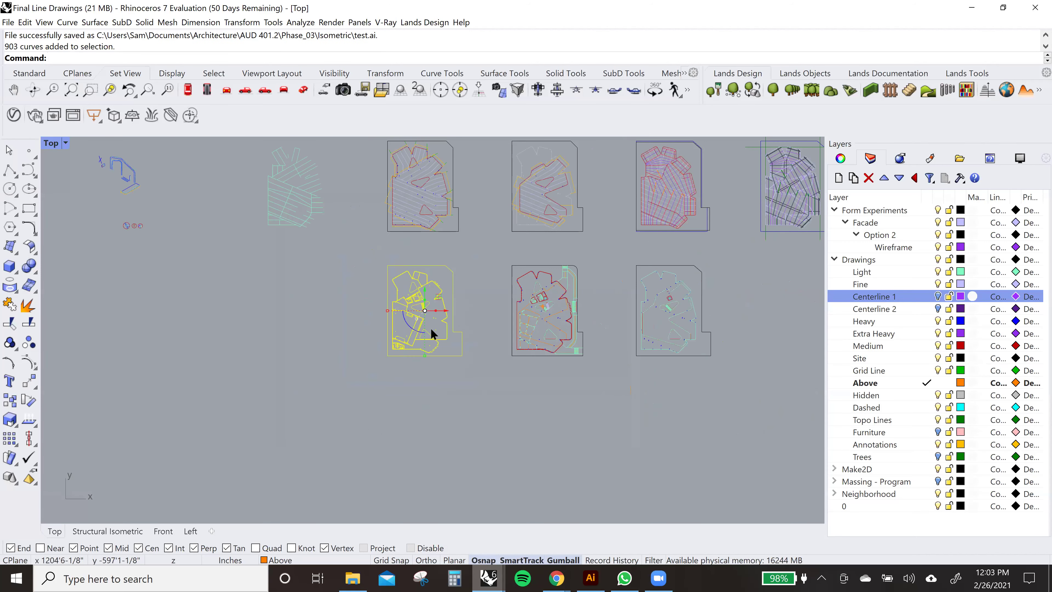
pyautogui.moveTo(430, 328); pyautogui.dragTo(501, 364, button='right')
pyautogui.write('copy')
pyautogui.press('Return')
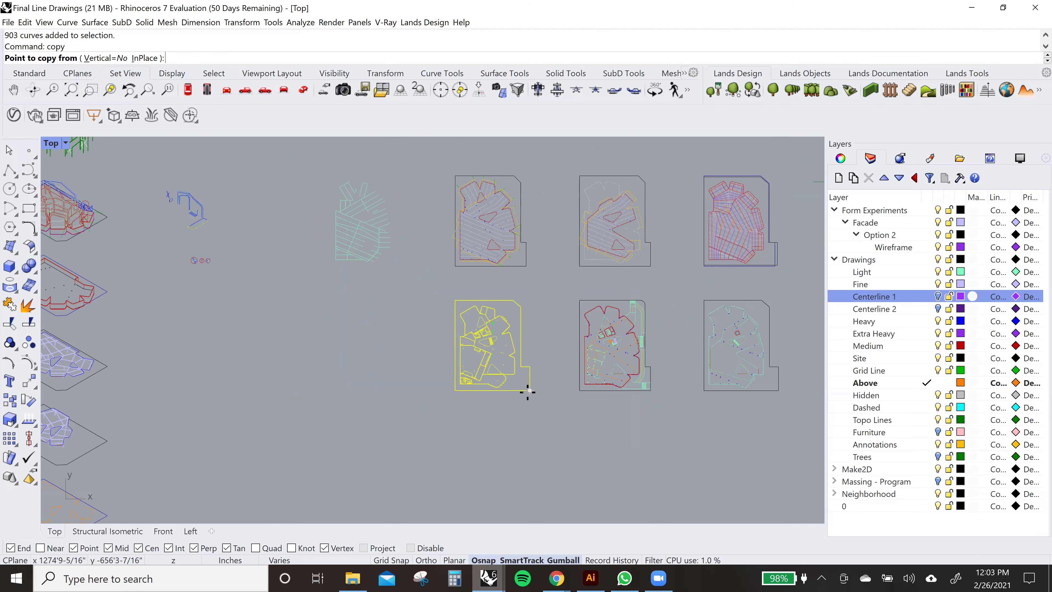
pyautogui.click(530, 390)
pyautogui.scroll(-5, 605, 450)
pyautogui.scroll(10, 463, 348)
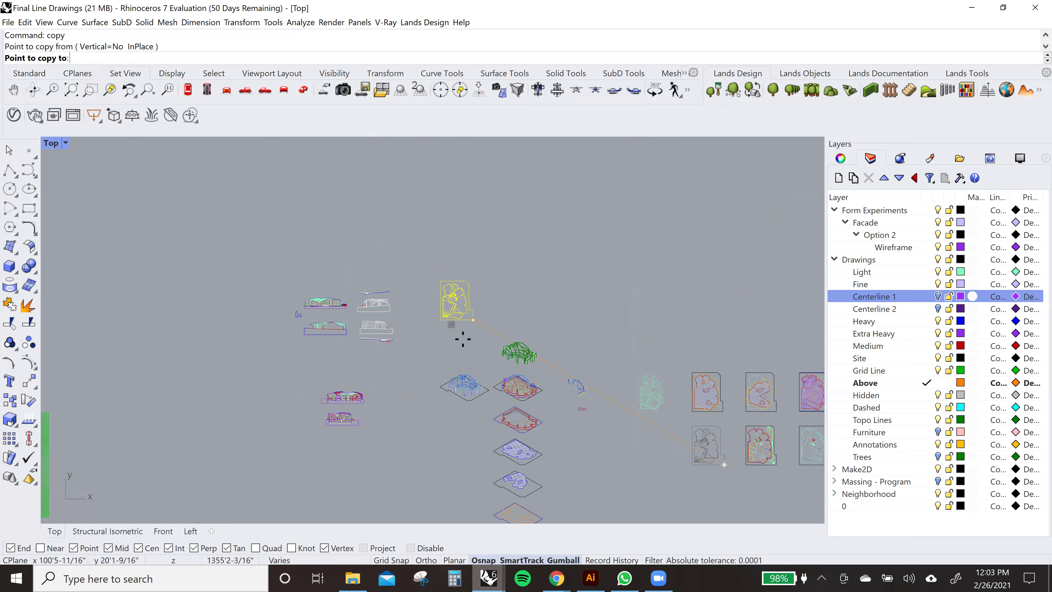
pyautogui.click(465, 387)
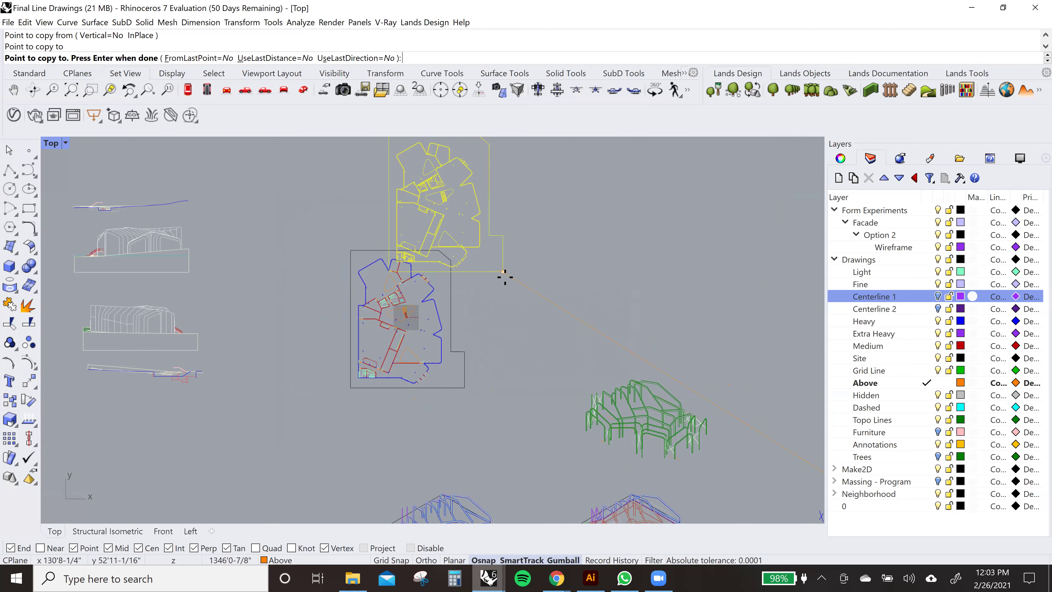
pyautogui.press('Return')
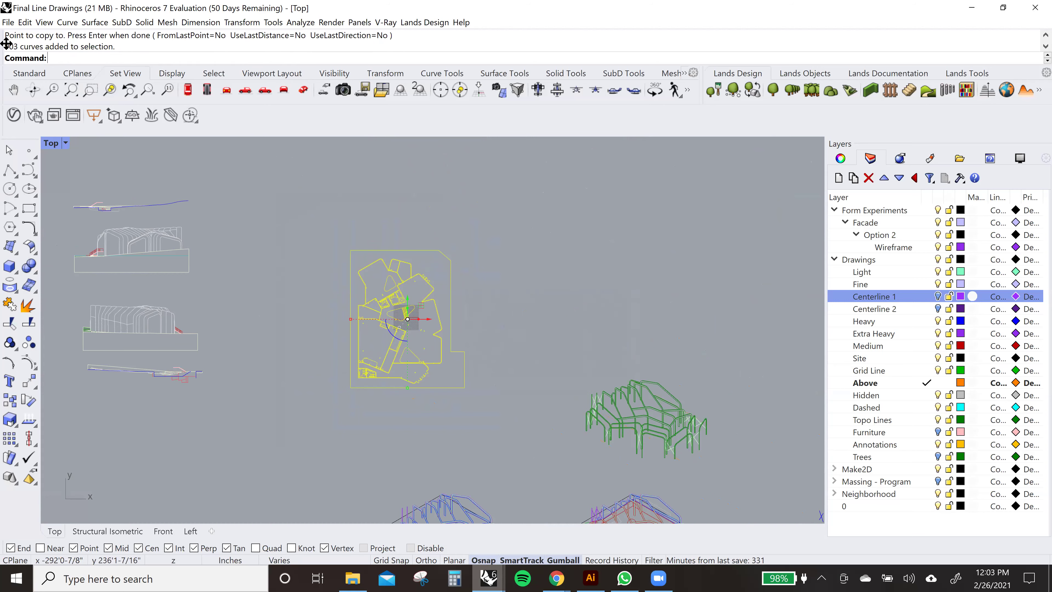
# - Export the floor plan copy at the origin as Illustrator file test, replacing the old one, at 12 inches = 0.25 inch
pyautogui.click(8, 22)
pyautogui.click(48, 178)
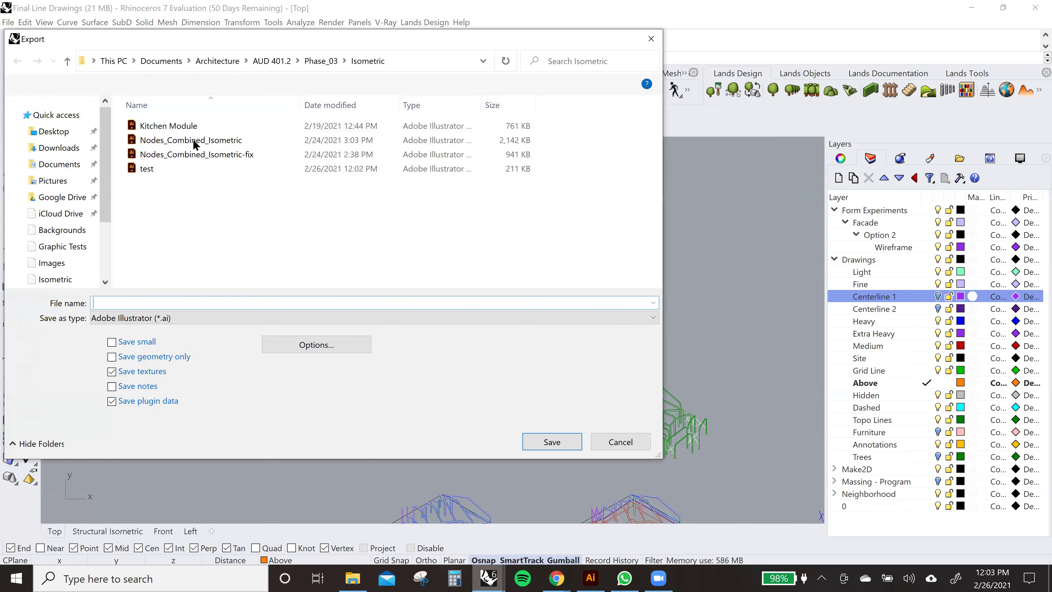
pyautogui.click(213, 168)
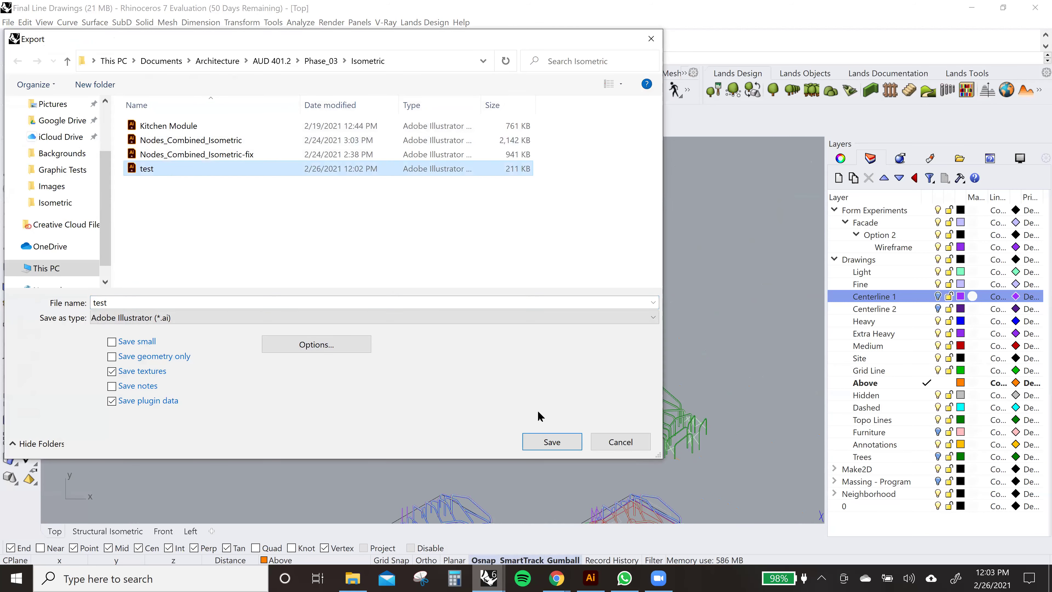
pyautogui.click(549, 442)
pyautogui.click(302, 281)
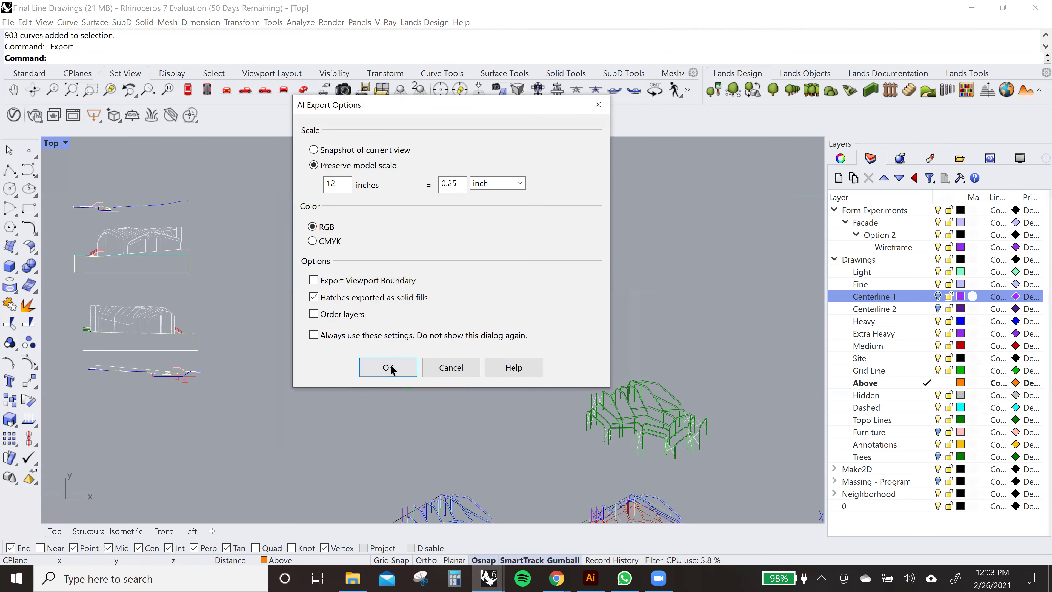
pyautogui.click(389, 367)
# - Switch to Adobe Illustrator and open the newly exported test Illustrator file from the Isometric folder
pyautogui.moveTo(497, 579)
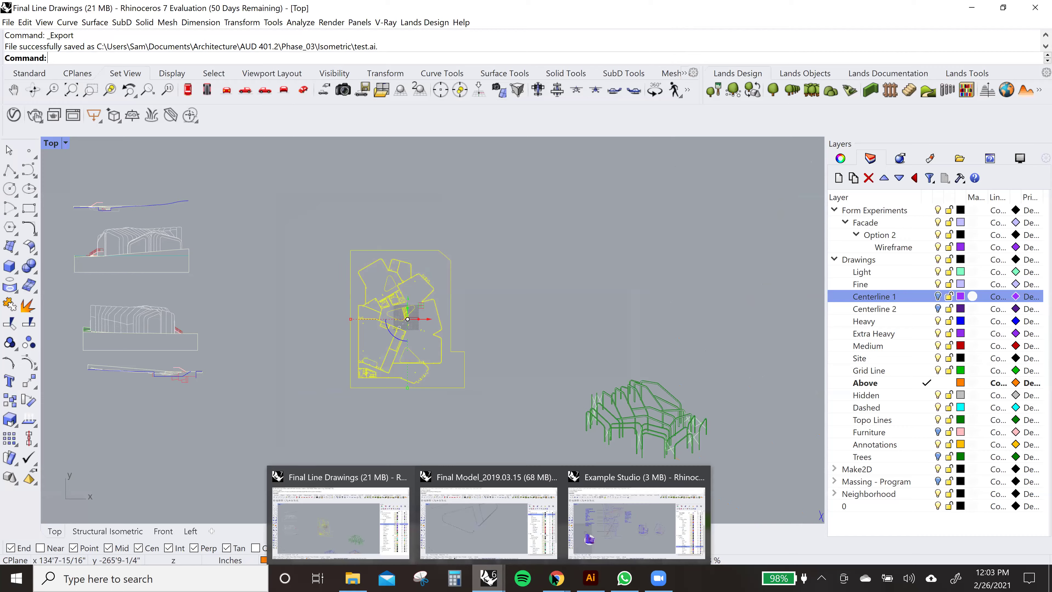
pyautogui.click(591, 579)
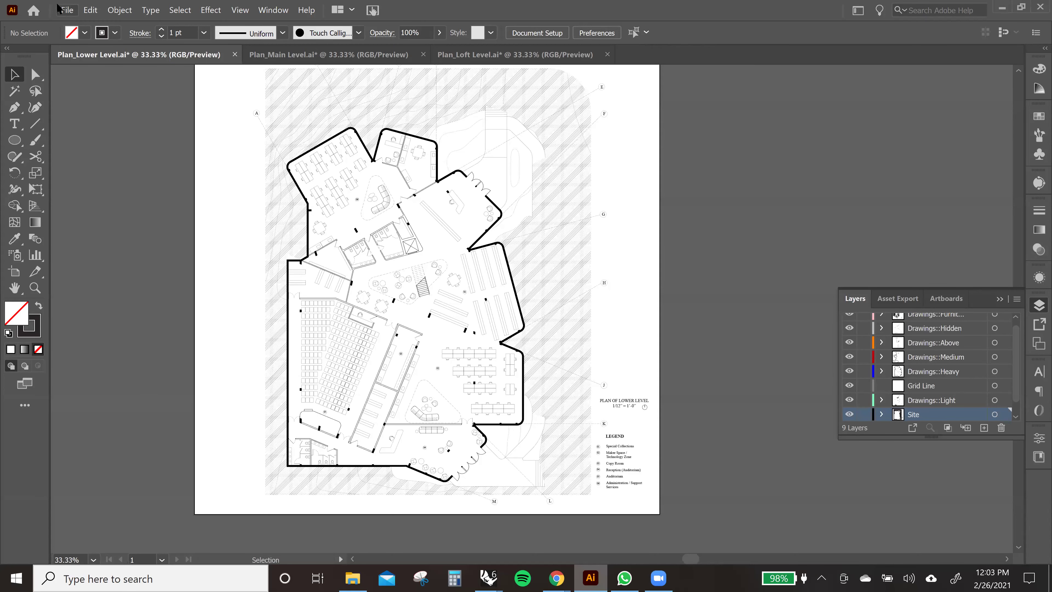
pyautogui.click(63, 9)
pyautogui.click(72, 53)
pyautogui.click(212, 169)
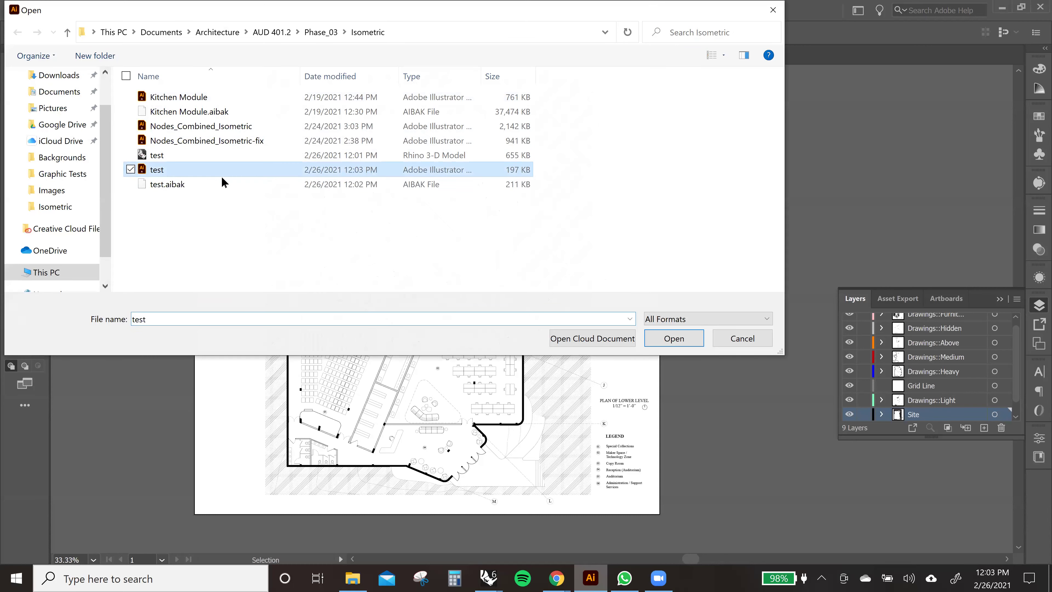
pyautogui.click(668, 340)
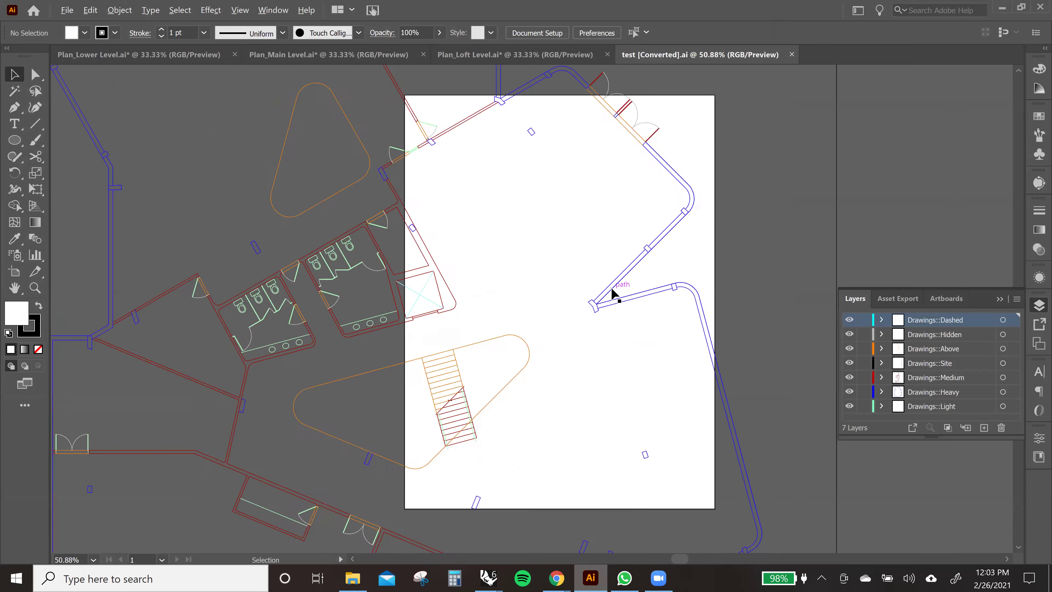
# - Examine the extent of the whole floor plan against the artboard by selecting all linework and clearing the selection
pyautogui.hotkey('ctrl', '-')
pyautogui.hotkey('ctrl', '-')
pyautogui.hotkey('ctrl', '-')
pyautogui.hotkey('ctrl', '-')
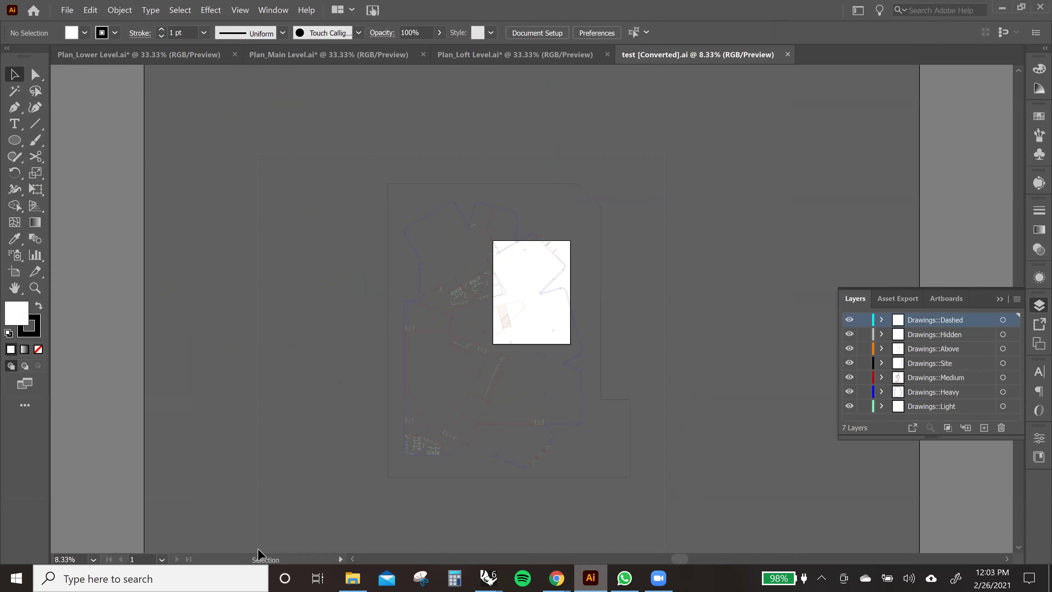
pyautogui.hotkey('ctrl', 'a')
pyautogui.keyDown('alt'); pyautogui.scroll(1, 506, 370); pyautogui.keyUp('alt')
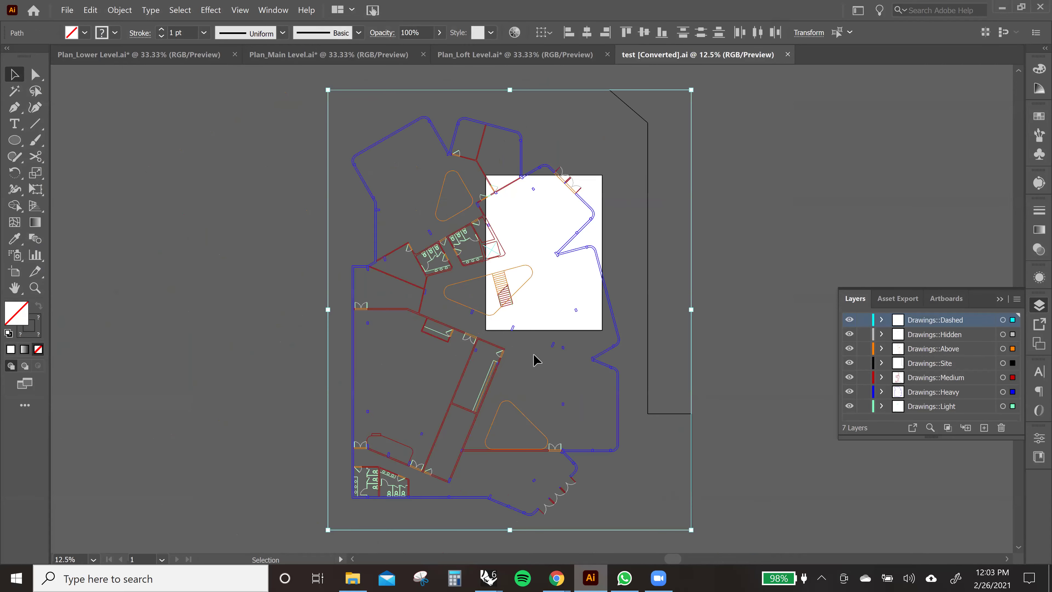
pyautogui.click(534, 353)
pyautogui.scroll(-1, 578, 213)
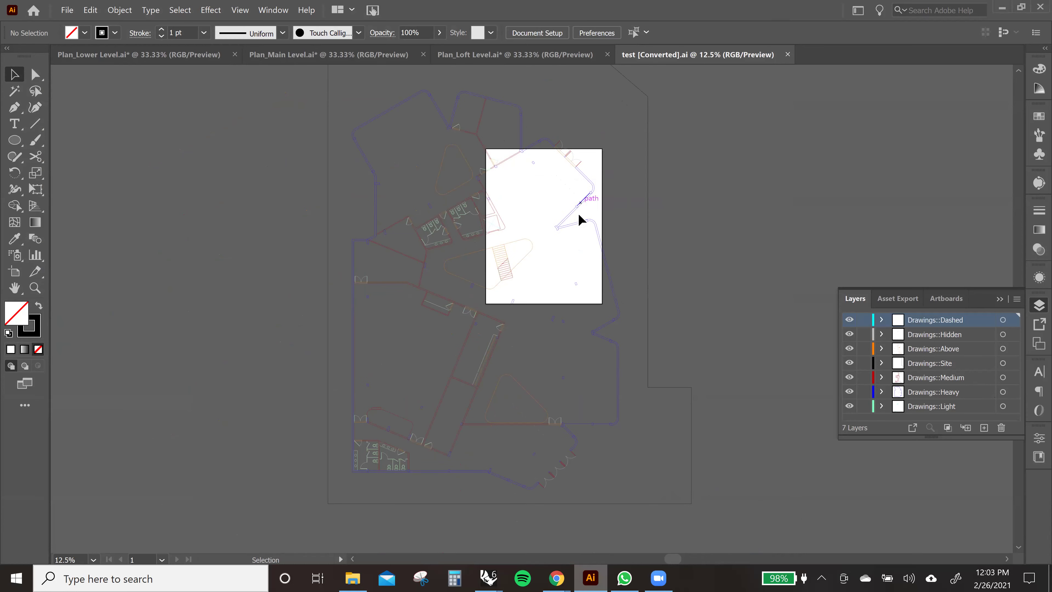
# - Enlarge the artboard around the whole floor plan and site boundary to about 60 by 59 inches
pyautogui.click(537, 33)
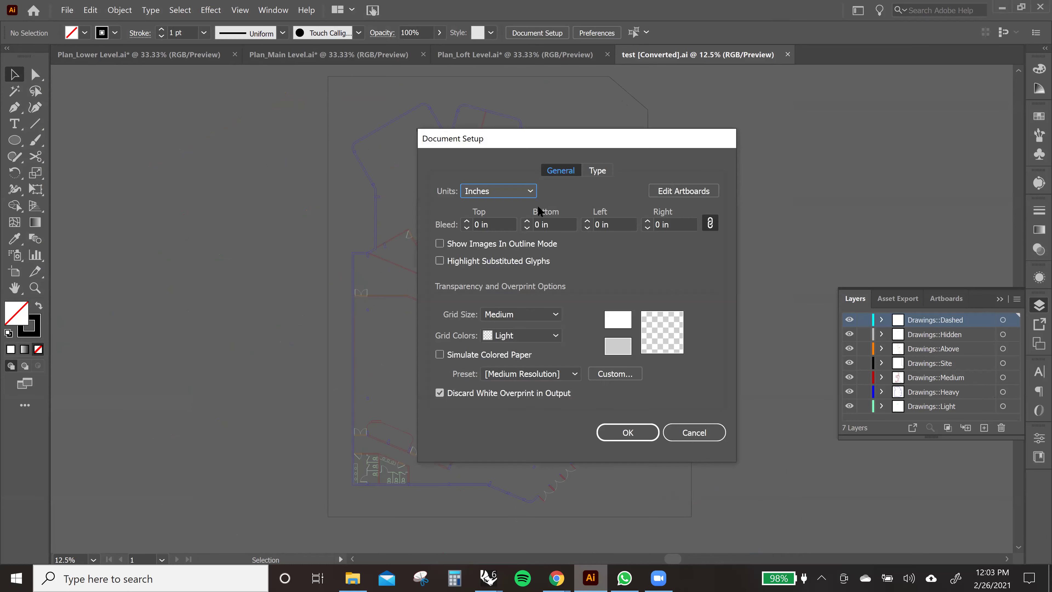
pyautogui.click(677, 186)
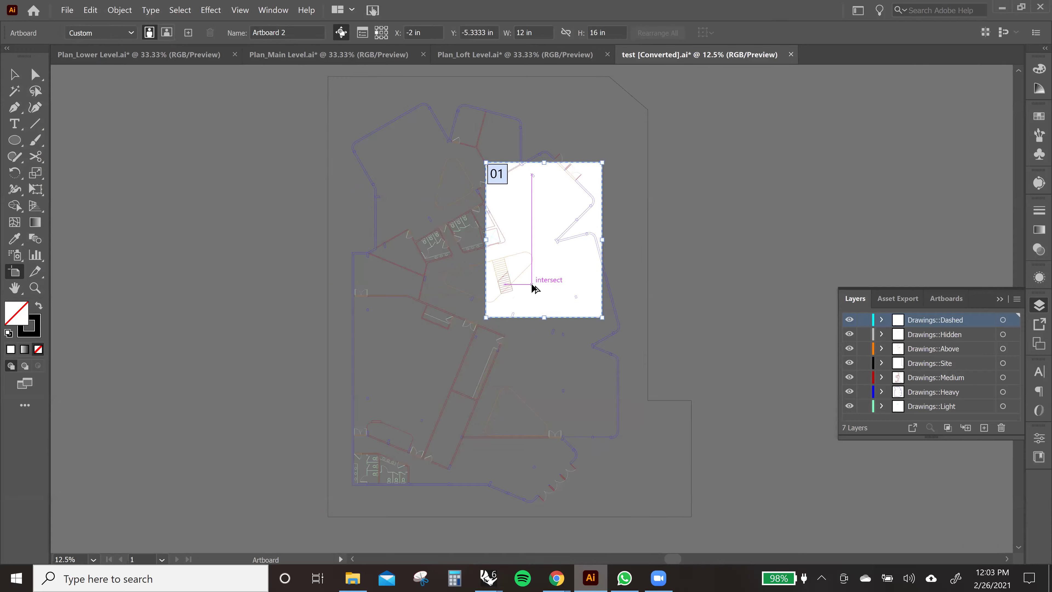
pyautogui.keyDown('alt'); pyautogui.scroll(-1, 535, 289); pyautogui.keyUp('alt')
pyautogui.moveTo(502, 302); pyautogui.dragTo(358, 432)
pyautogui.moveTo(561, 224); pyautogui.dragTo(649, 146)
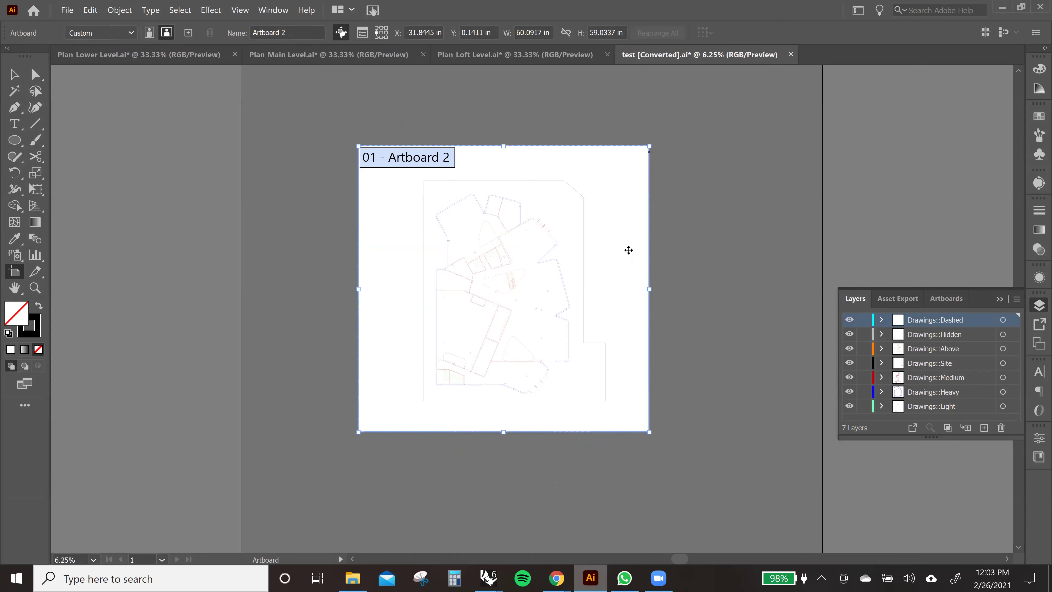
pyautogui.press('v')
# - Set the stroke weight of all linework on the Drawings::Medium layer to 0.5 pt
pyautogui.keyDown('alt'); pyautogui.scroll(1, 535, 322); pyautogui.keyUp('alt')
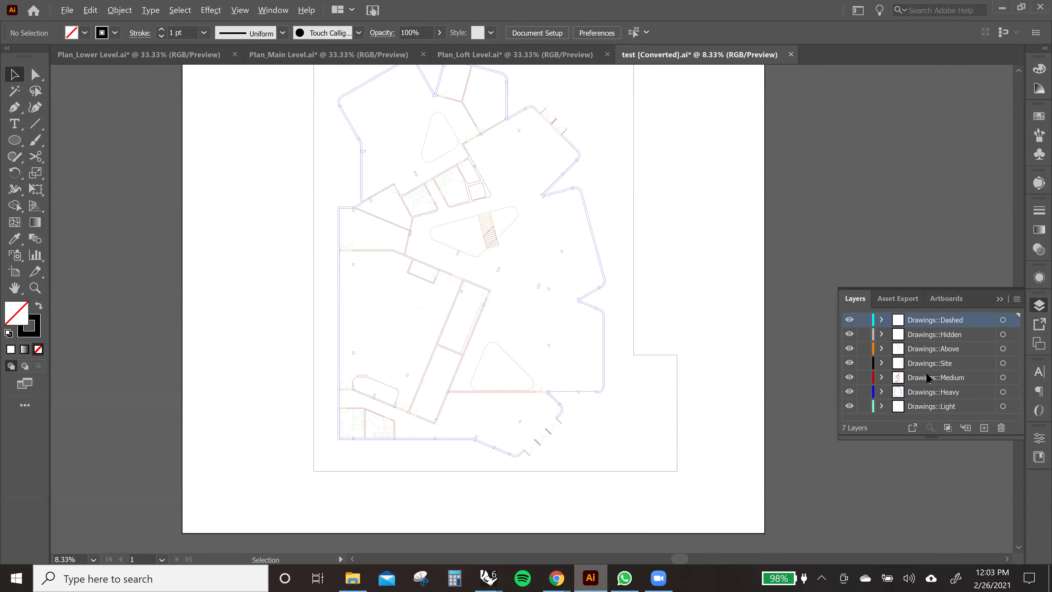
pyautogui.click(1002, 392)
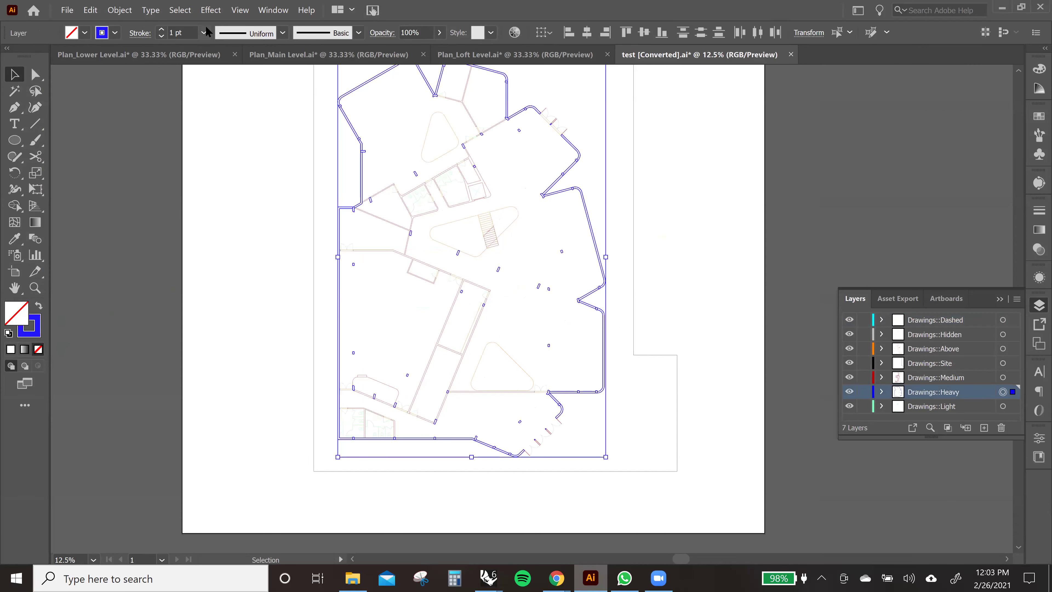
pyautogui.click(302, 233)
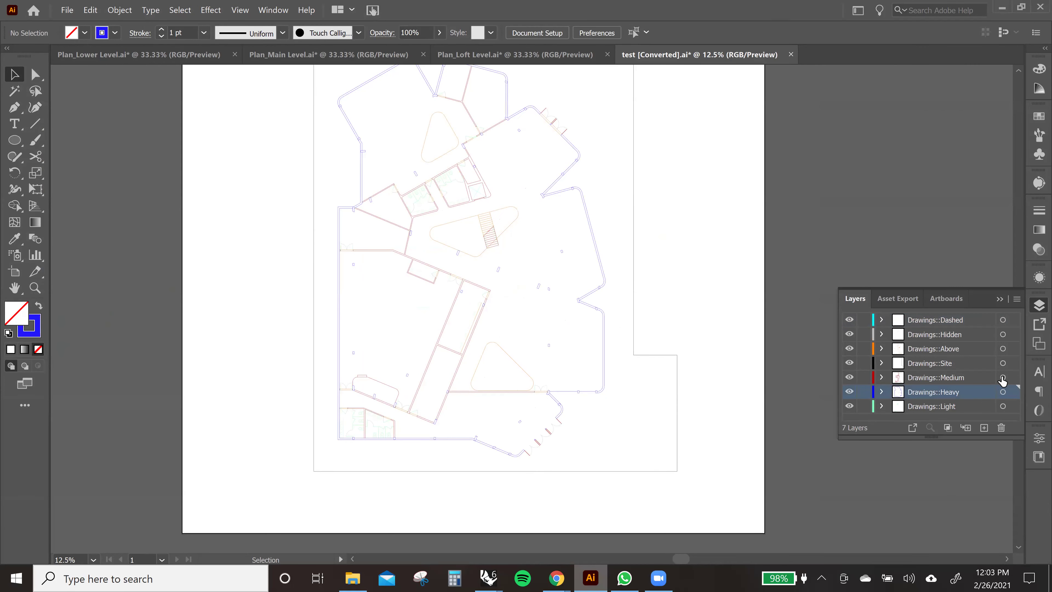
pyautogui.click(1002, 377)
pyautogui.click(204, 32)
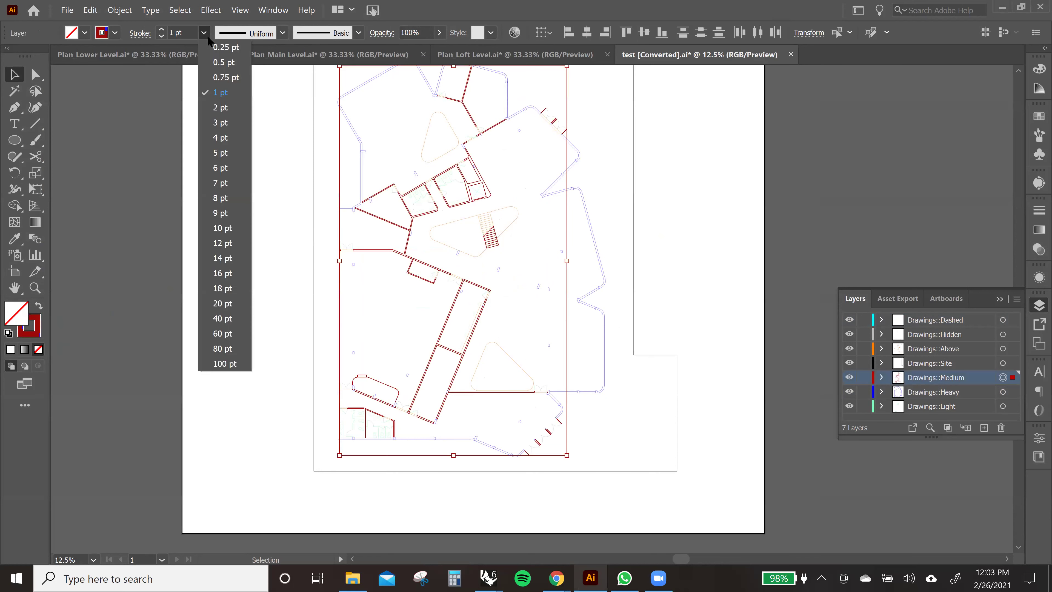
pyautogui.click(212, 64)
pyautogui.click(259, 294)
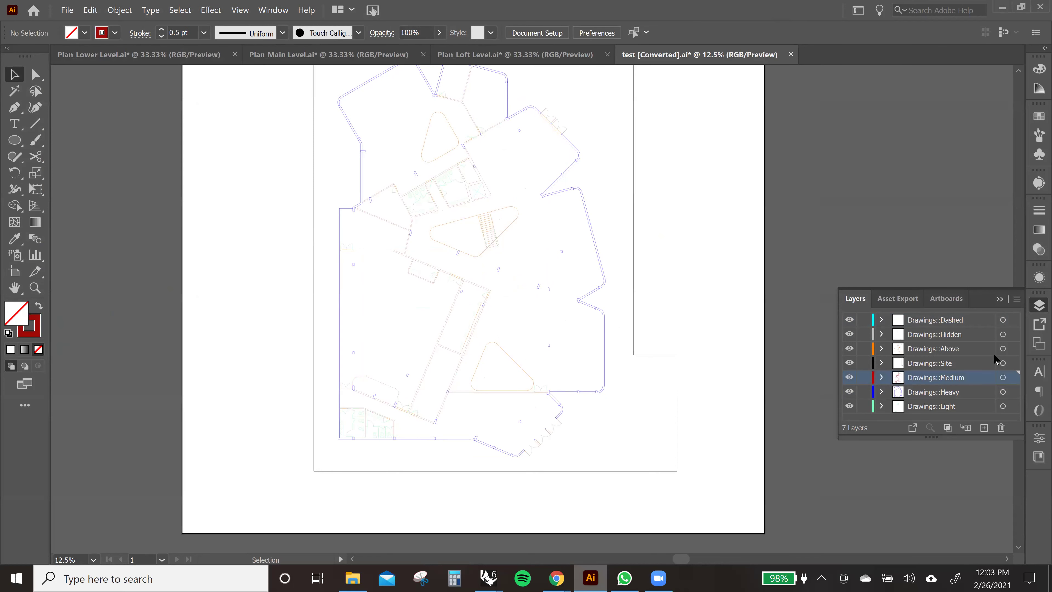
# - Set the stroke weight of the site boundary on the Drawings::Site layer to 0.15 pt
pyautogui.click(1003, 364)
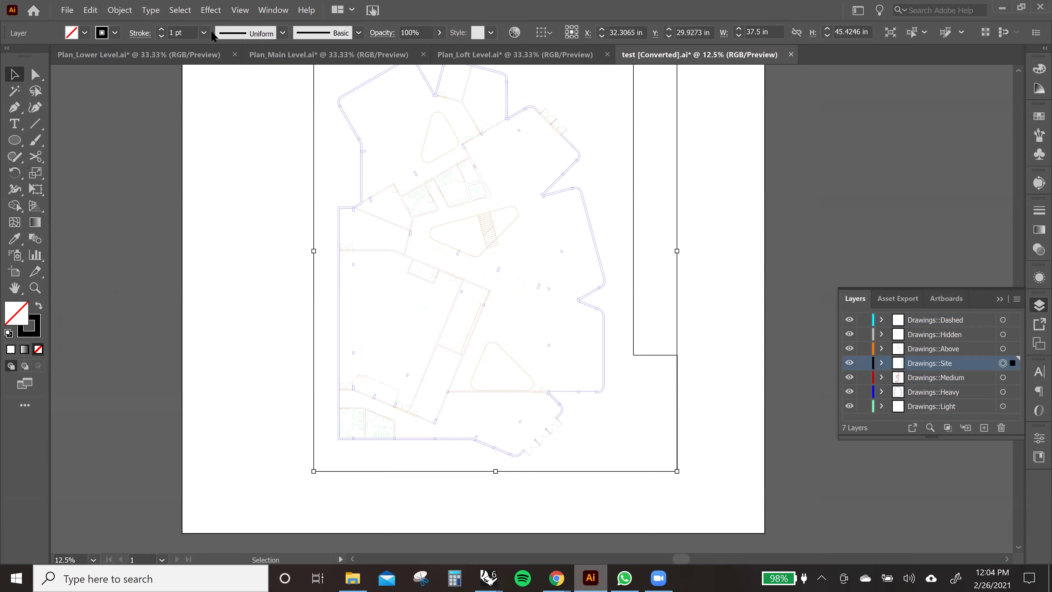
pyautogui.write('0.1')
pyautogui.press('Return')
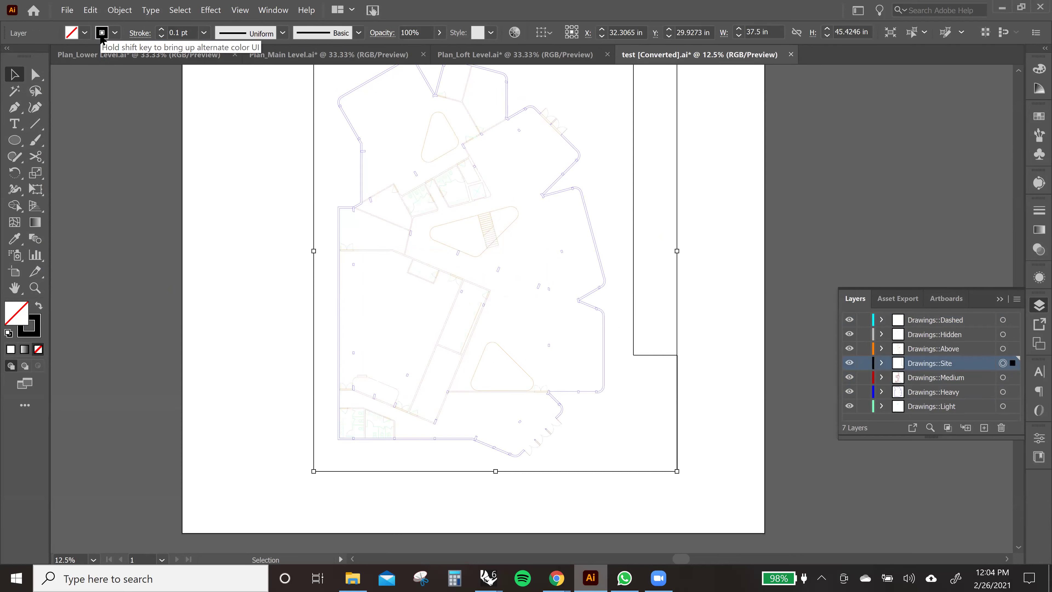
pyautogui.click(177, 33)
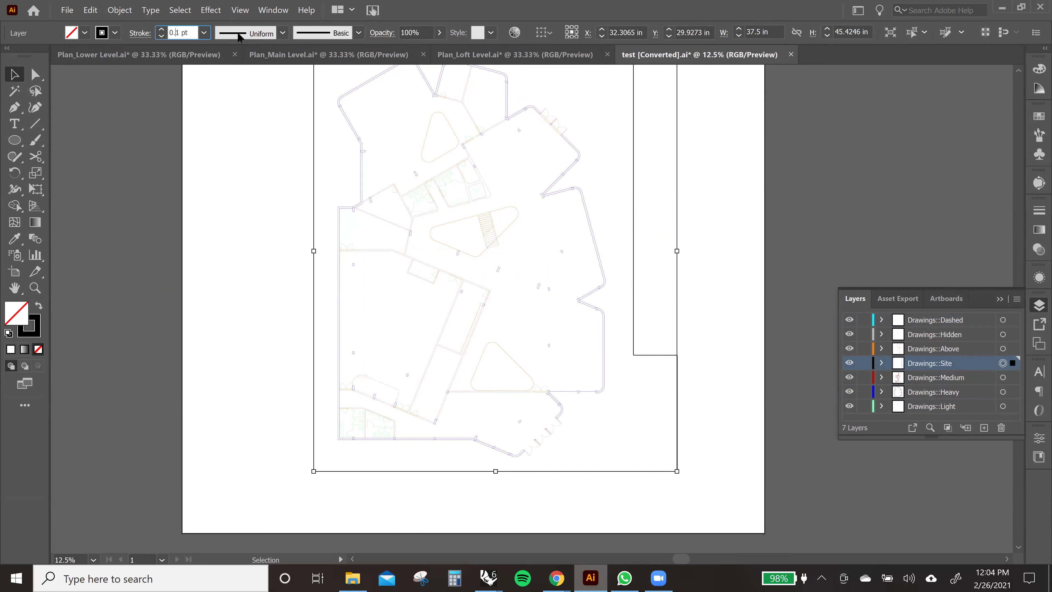
pyautogui.write('15')
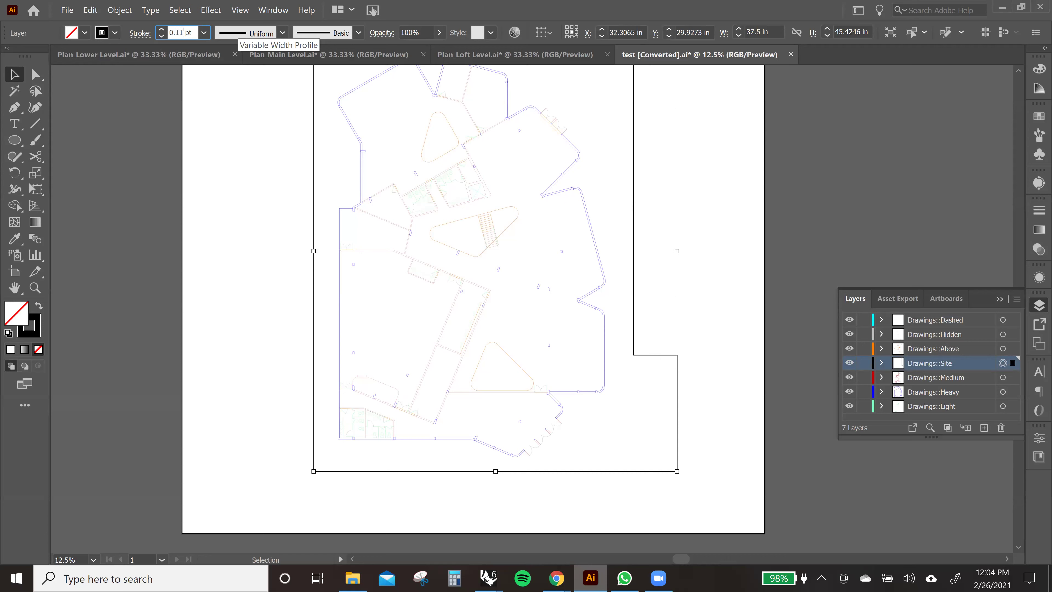
pyautogui.press('Return')
pyautogui.click(185, 32)
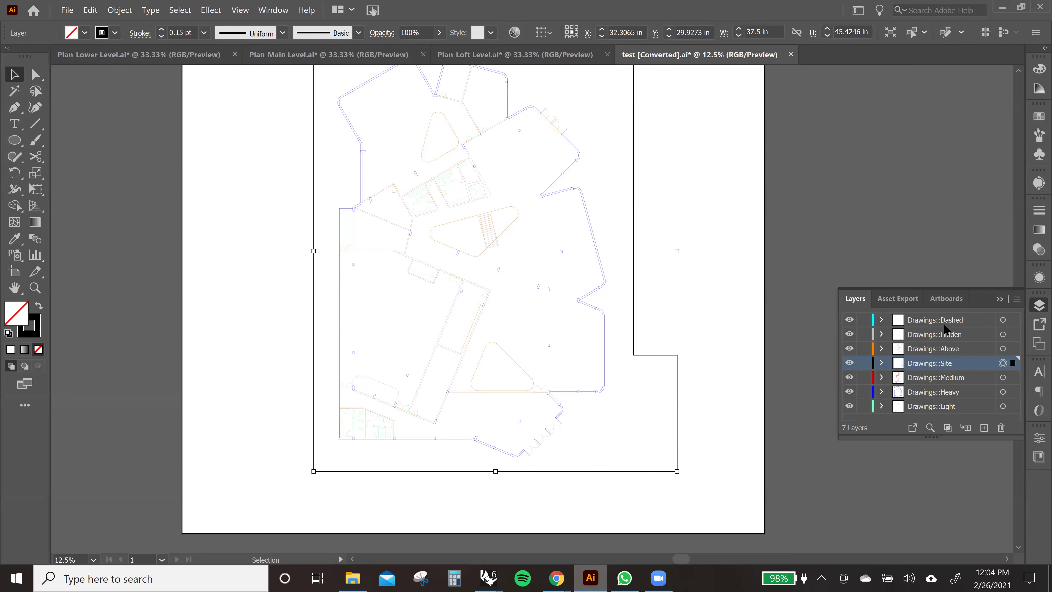
# - Set the stroke weight of all linework on the Drawings::Light layer to 0.25 pt
pyautogui.click(1003, 348)
pyautogui.click(1003, 407)
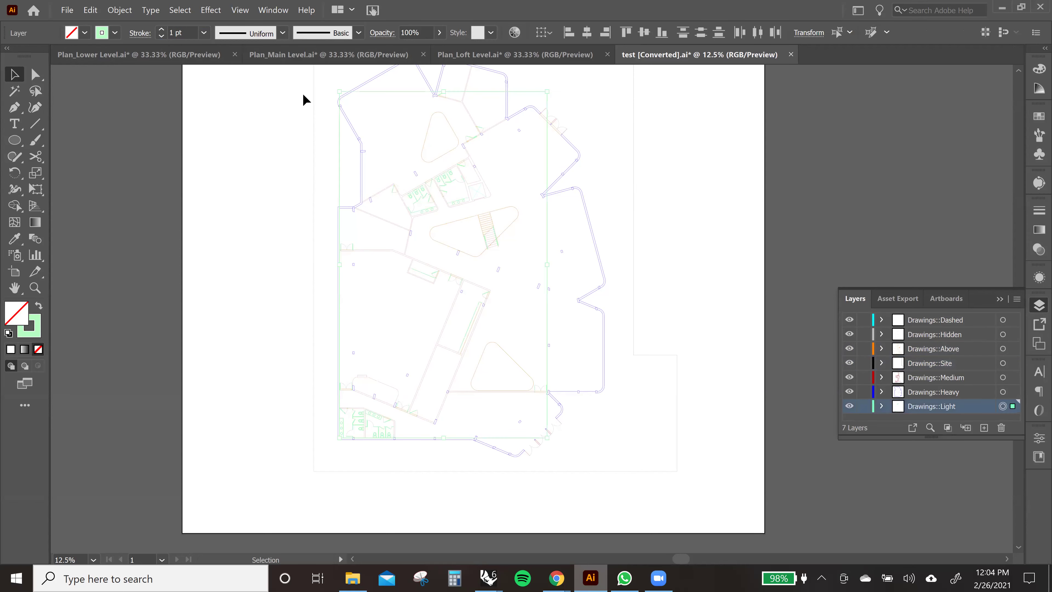
pyautogui.click(198, 36)
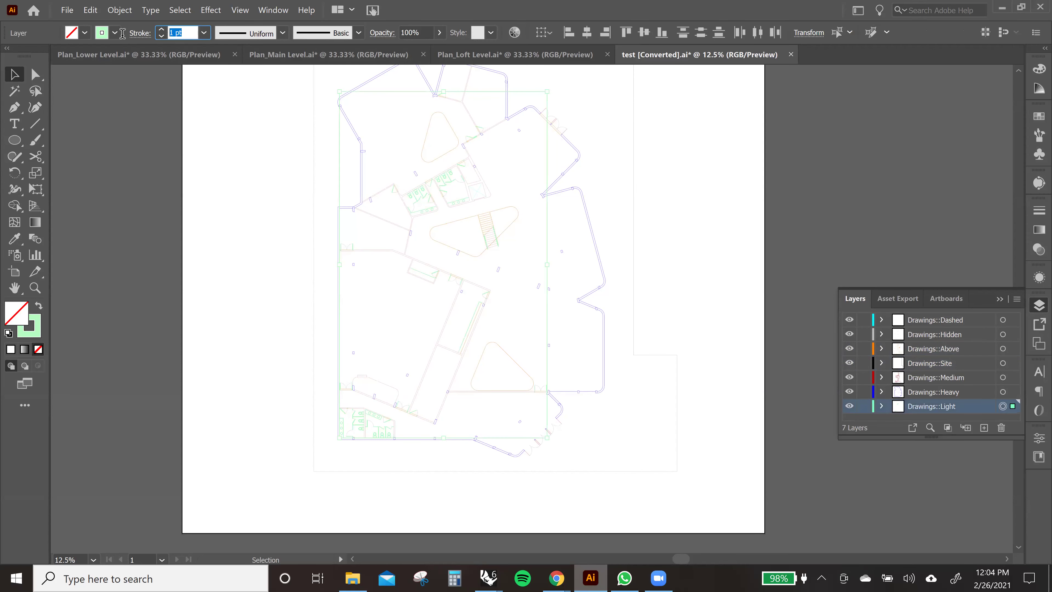
pyautogui.write('.25')
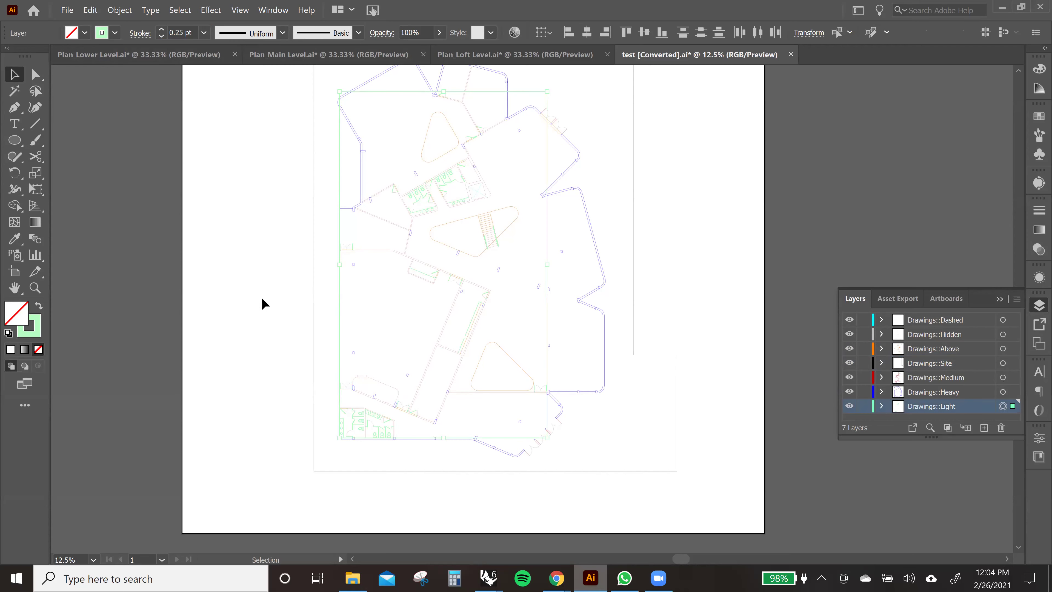
pyautogui.click(273, 307)
# - Change the stroke colour of all linework in the document to black (000000)
pyautogui.hotkey('ctrl', '-')
pyautogui.hotkey('ctrl', 'a')
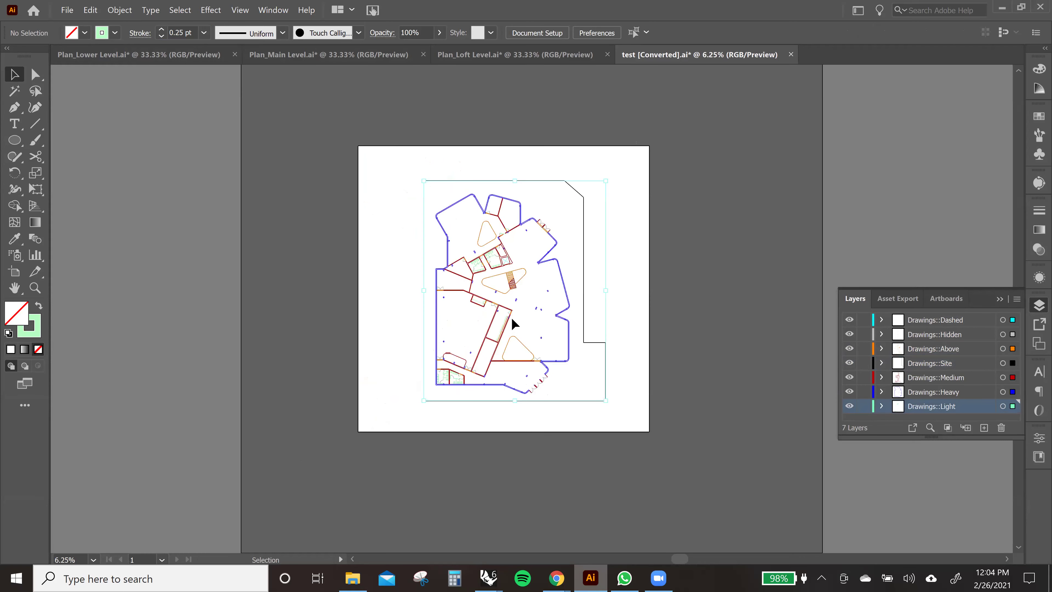
pyautogui.hotkey('ctrl', '+')
pyautogui.click(1039, 69)
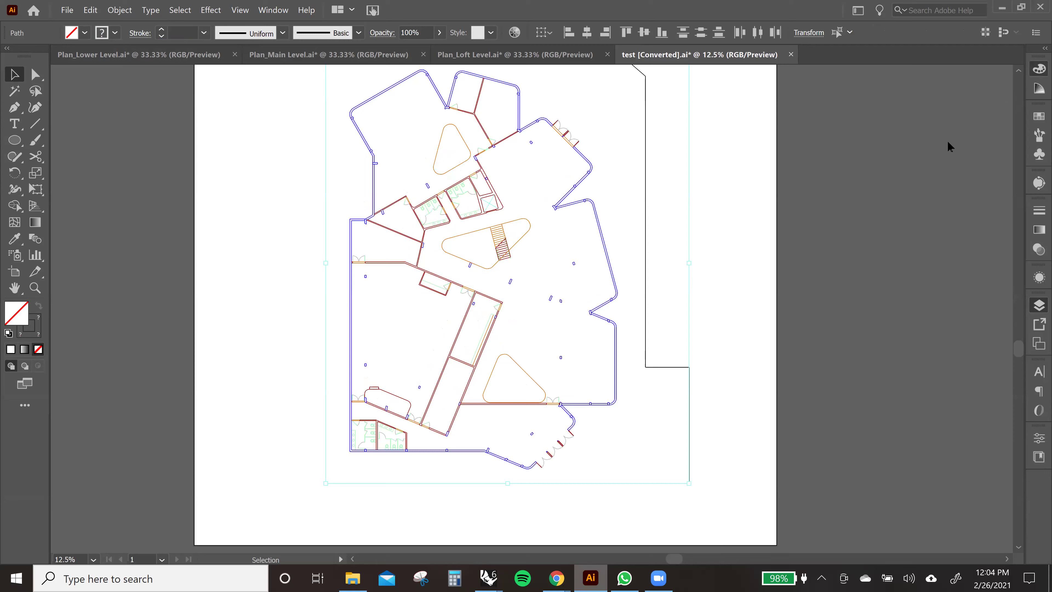
pyautogui.click(880, 103)
pyautogui.click(879, 155)
pyautogui.click(637, 320)
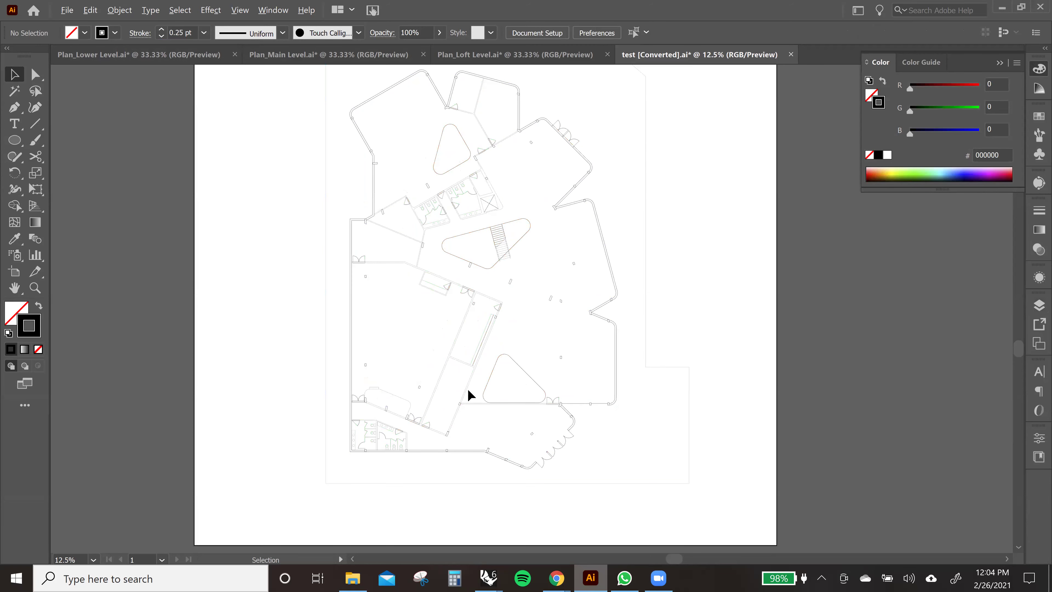
# - Examine the line weights of the black floor plan up close and across the whole drawing, checking its layer list
pyautogui.keyDown('alt'); pyautogui.scroll(5, 680, 450); pyautogui.keyUp('alt')
pyautogui.keyDown('alt'); pyautogui.scroll(6, 629, 430); pyautogui.keyUp('alt')
pyautogui.keyDown('alt'); pyautogui.scroll(-5, 629, 430); pyautogui.keyUp('alt')
pyautogui.keyDown('alt'); pyautogui.scroll(-3, 638, 389); pyautogui.keyUp('alt')
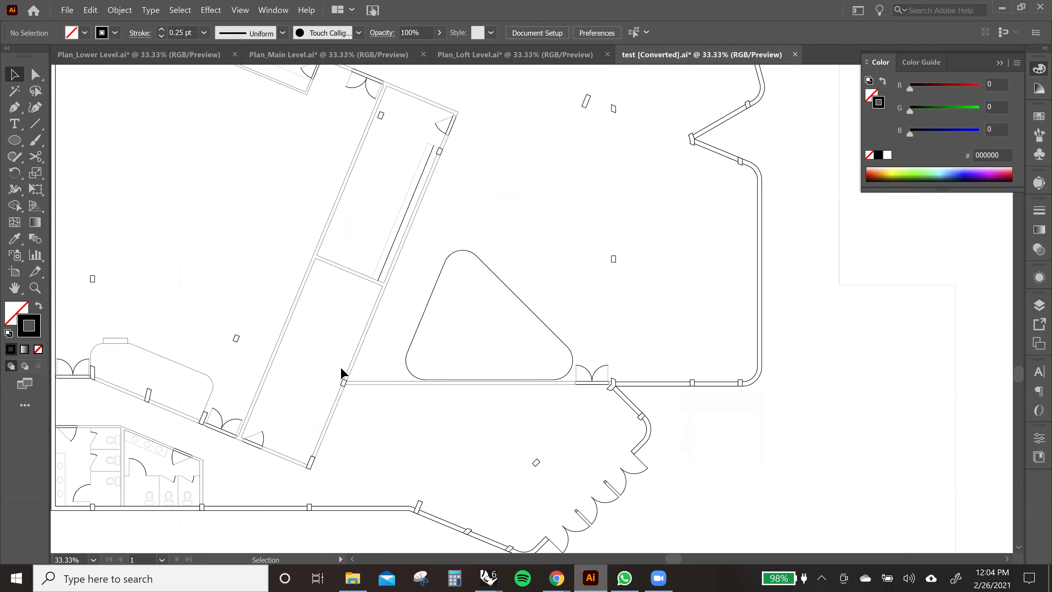
pyautogui.hscroll(-3, 533, 427)
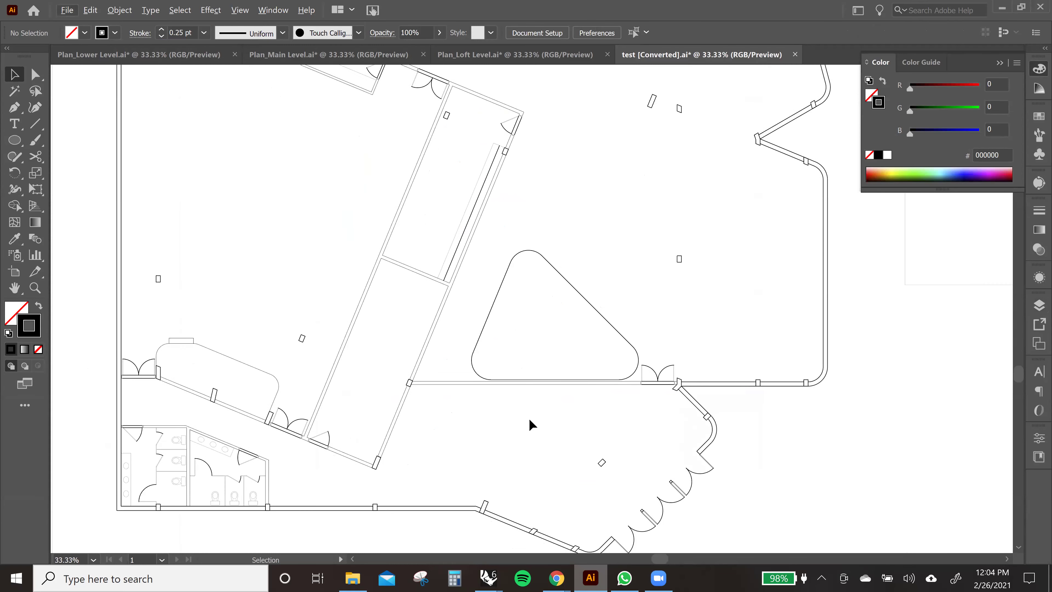
pyautogui.keyDown('alt'); pyautogui.scroll(-2, 518, 393); pyautogui.keyUp('alt')
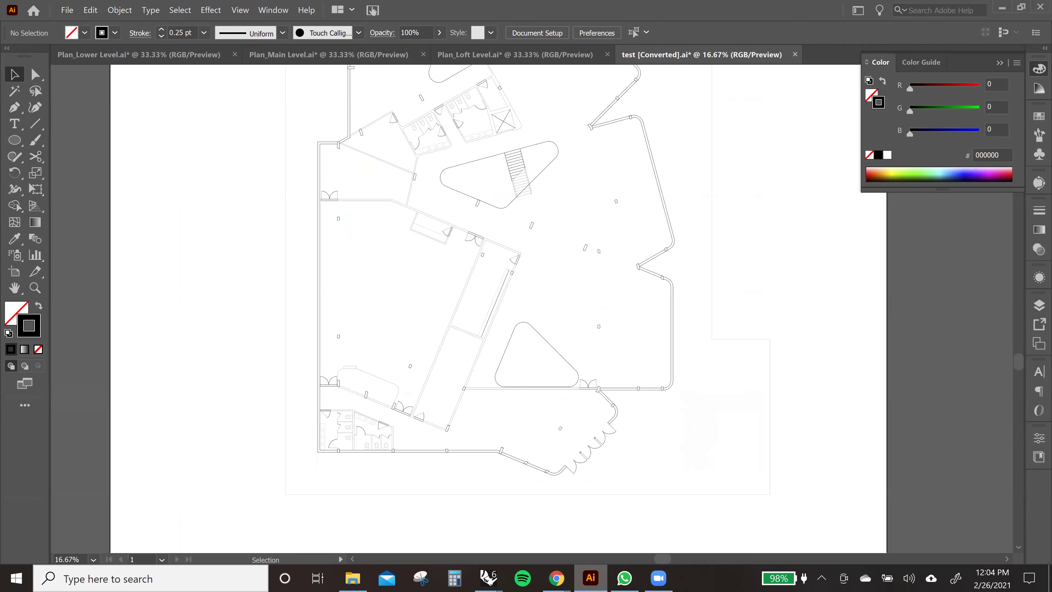
pyautogui.click(1039, 306)
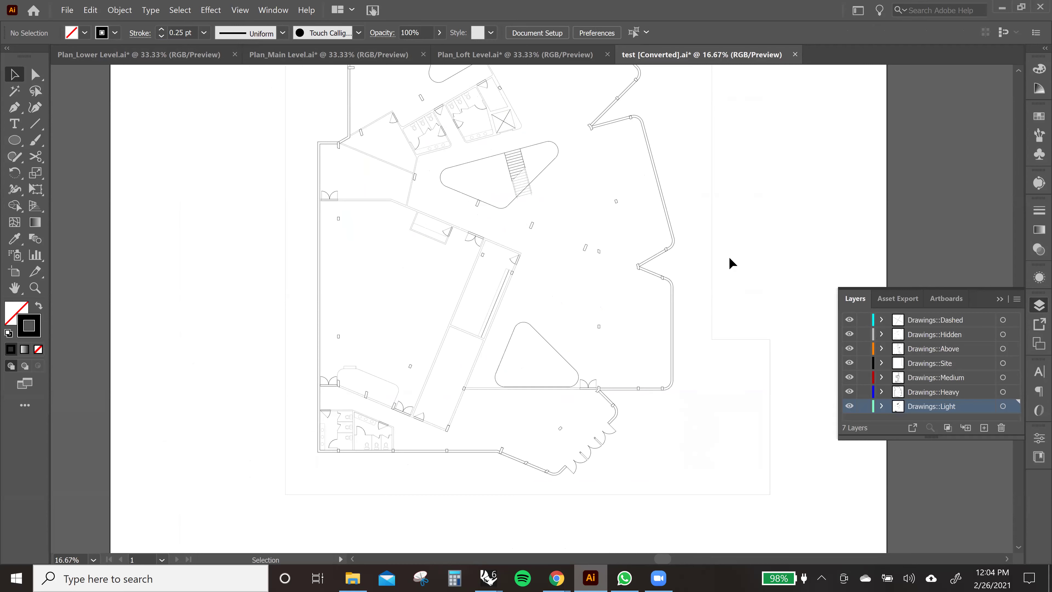
pyautogui.hscroll(2, 753, 271)
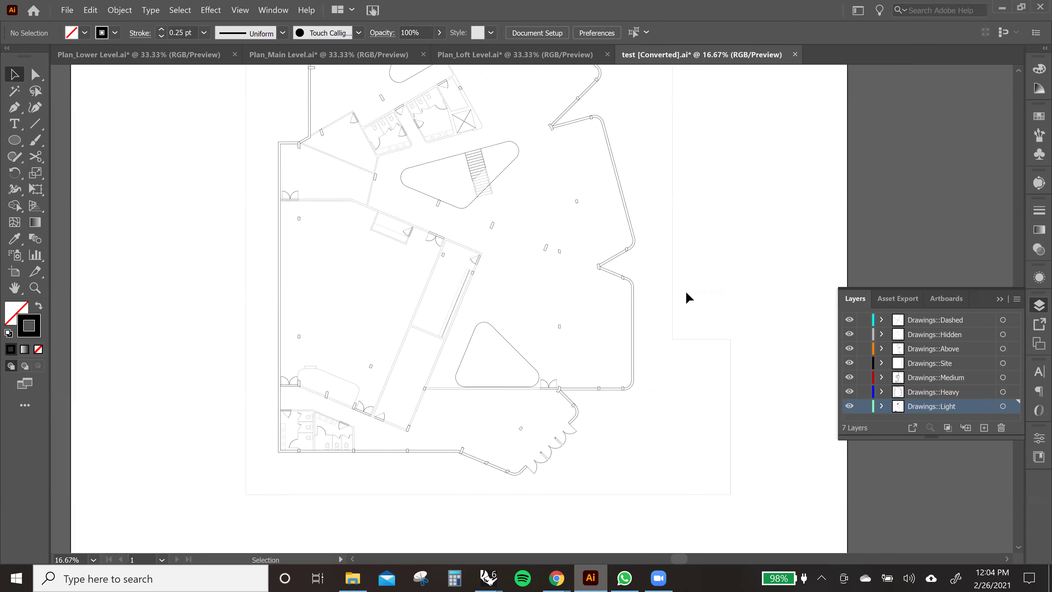
pyautogui.scroll(1, 688, 298)
pyautogui.keyDown('alt'); pyautogui.scroll(-1, 688, 298); pyautogui.keyUp('alt')
pyautogui.scroll(2, 688, 297)
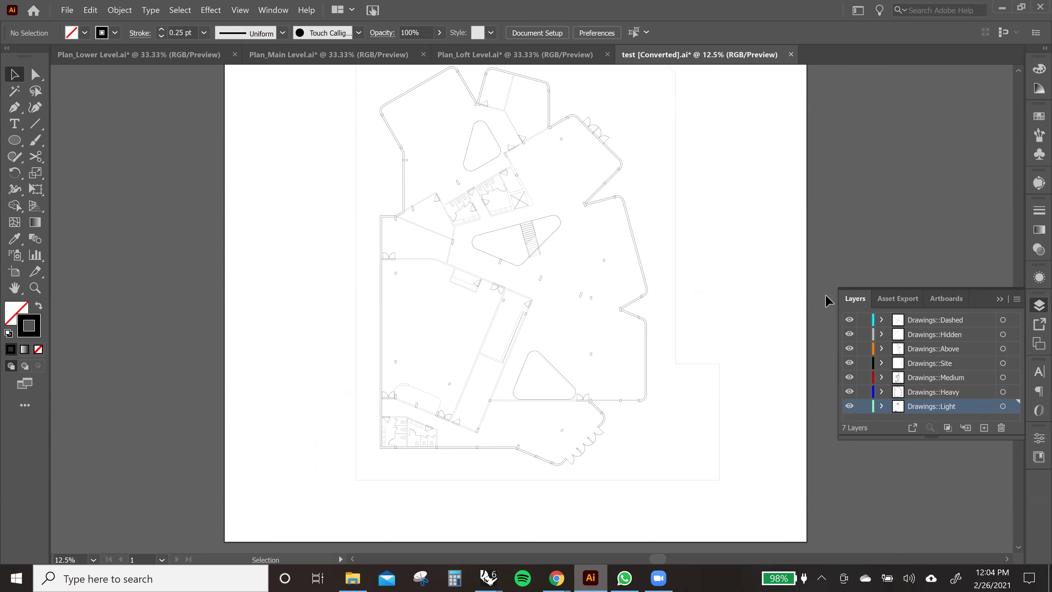
pyautogui.click(1001, 299)
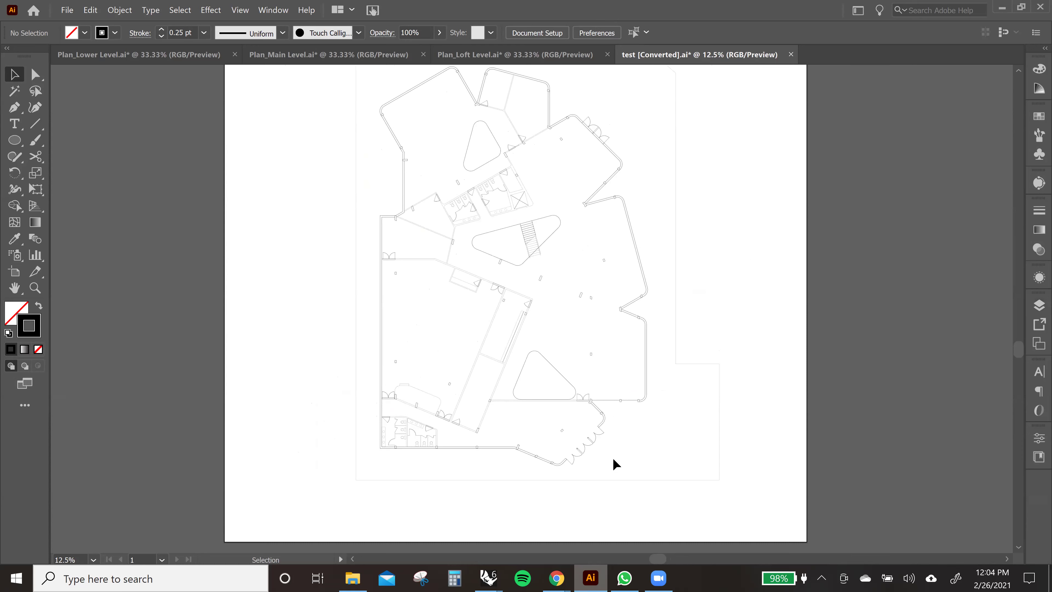
pyautogui.scroll(1, 612, 457)
pyautogui.scroll(1, 613, 464)
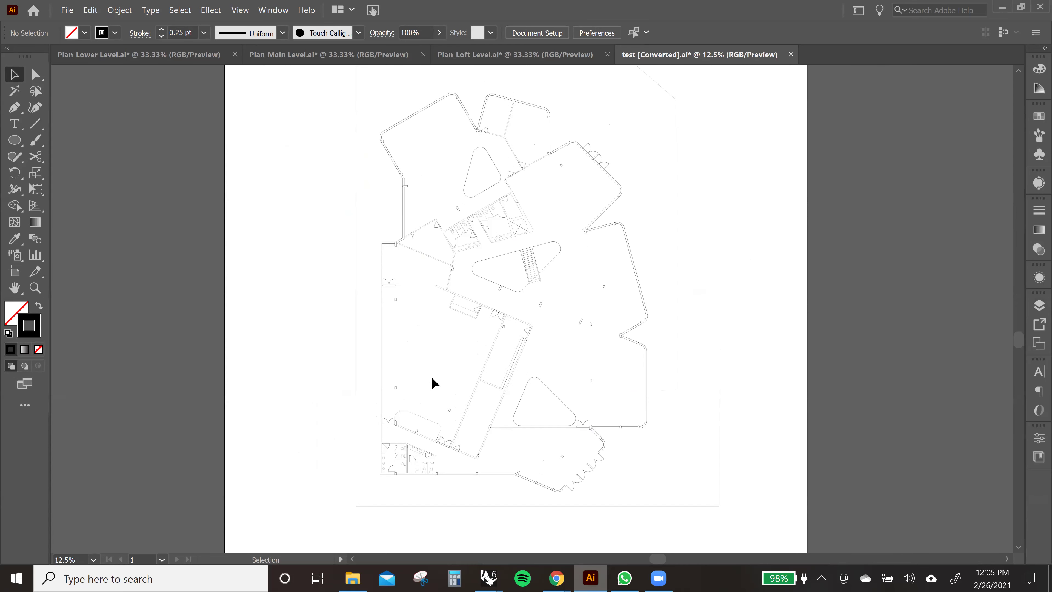
pyautogui.scroll(3, 432, 382)
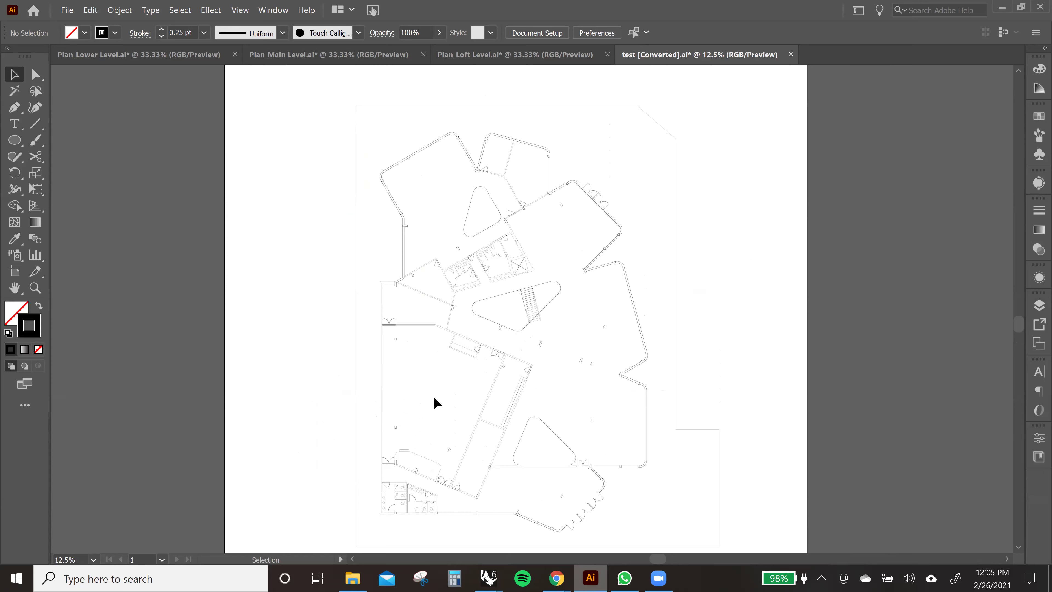